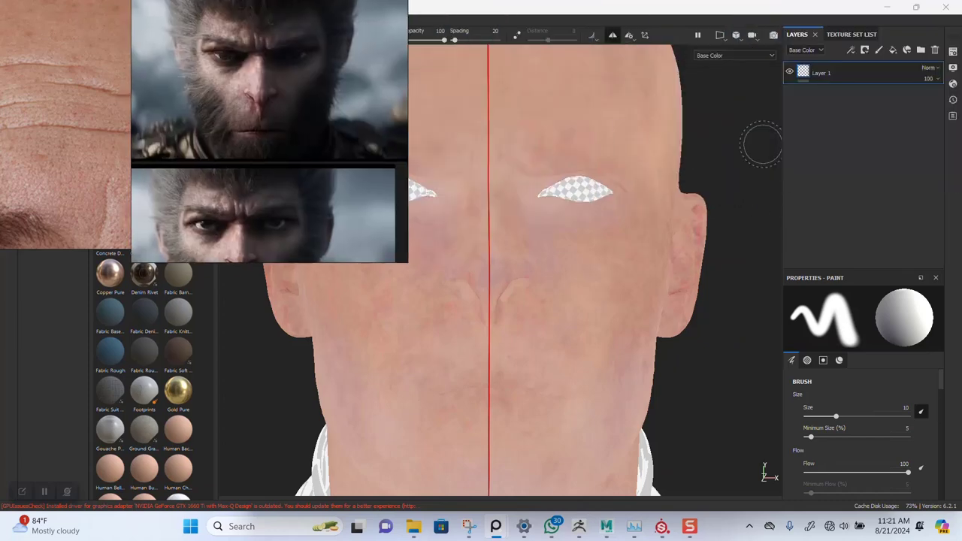
- Activate the WUKONG_HEAD_MAP texture set, isolate it from the other sets, and move the face reference image off the head
{"action": "left_click", "coordinate": [848, 36]}
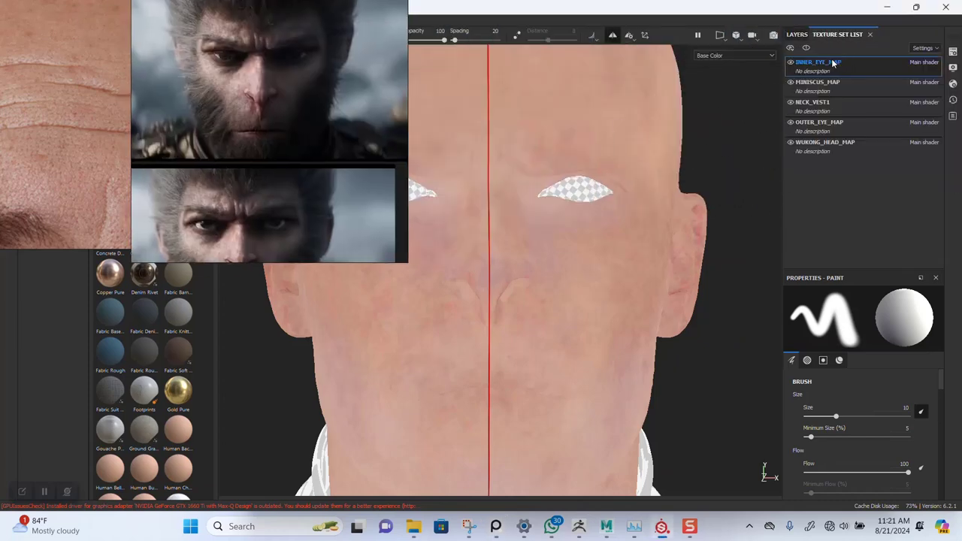
{"action": "left_click", "coordinate": [815, 146]}
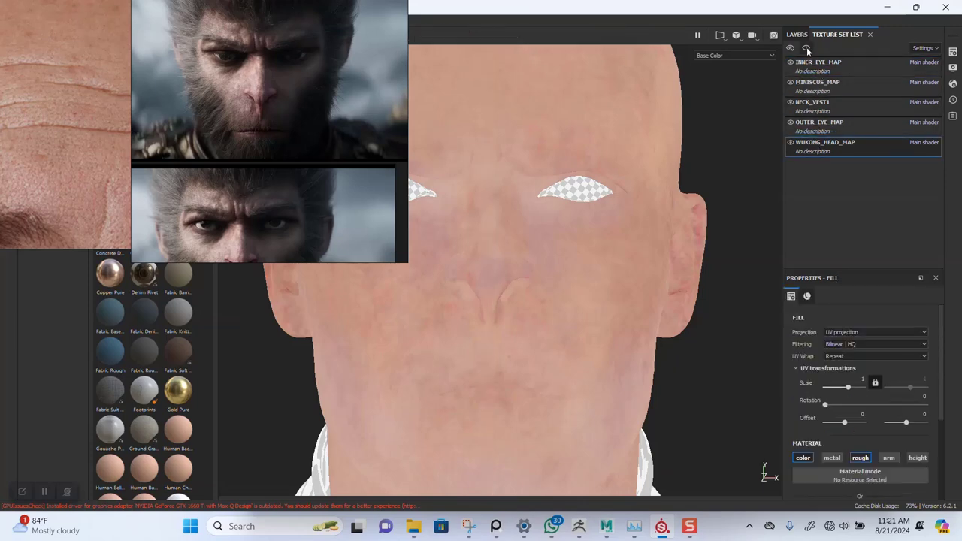
{"action": "left_click", "coordinate": [807, 49]}
{"action": "left_click_drag", "start_coordinate": [306, 173], "coordinate": [640, 24]}
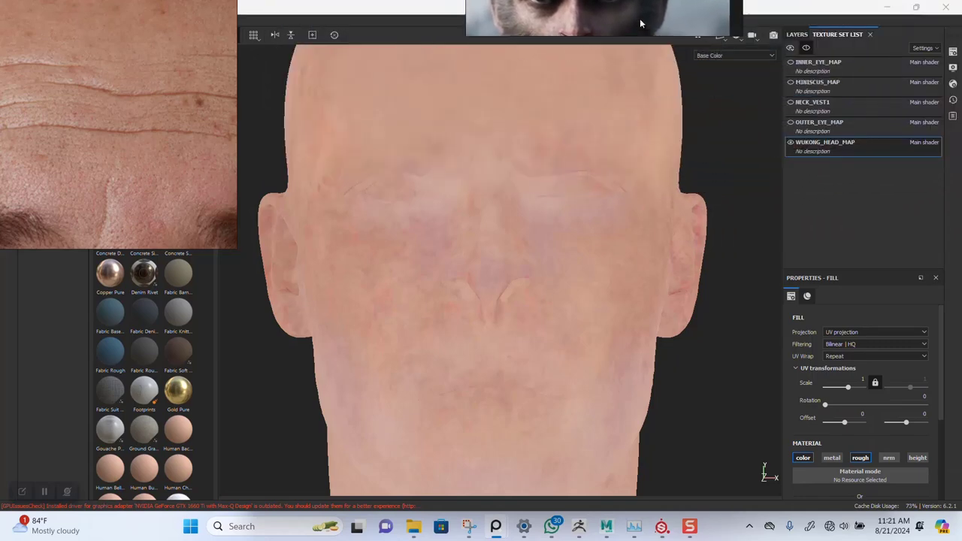
- Duplicate the YELLOW FILL TONE layer and give the copy a black mask
{"action": "left_click", "coordinate": [803, 34]}
{"action": "left_click", "coordinate": [807, 166]}
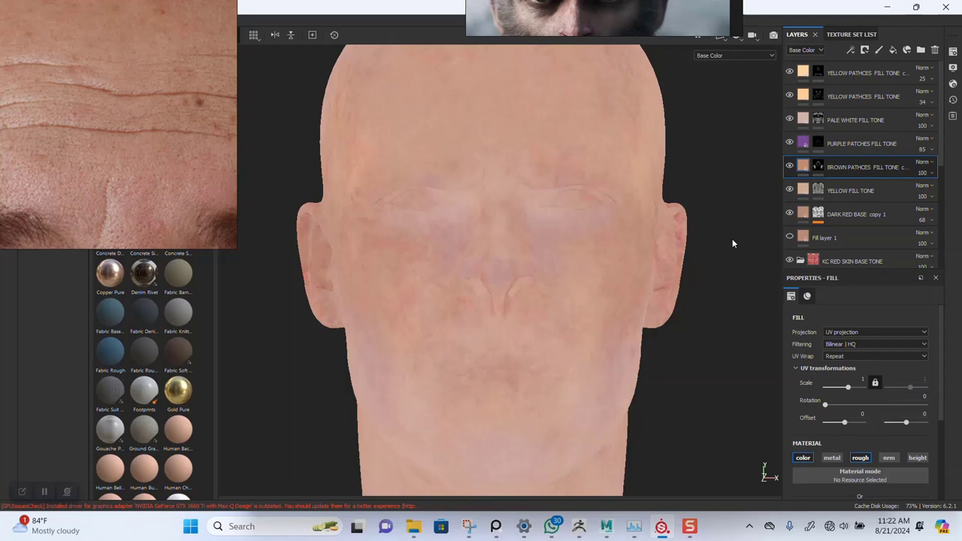
{"action": "scroll", "coordinate": [817, 227], "scroll_direction": "down", "scroll_amount": 2}
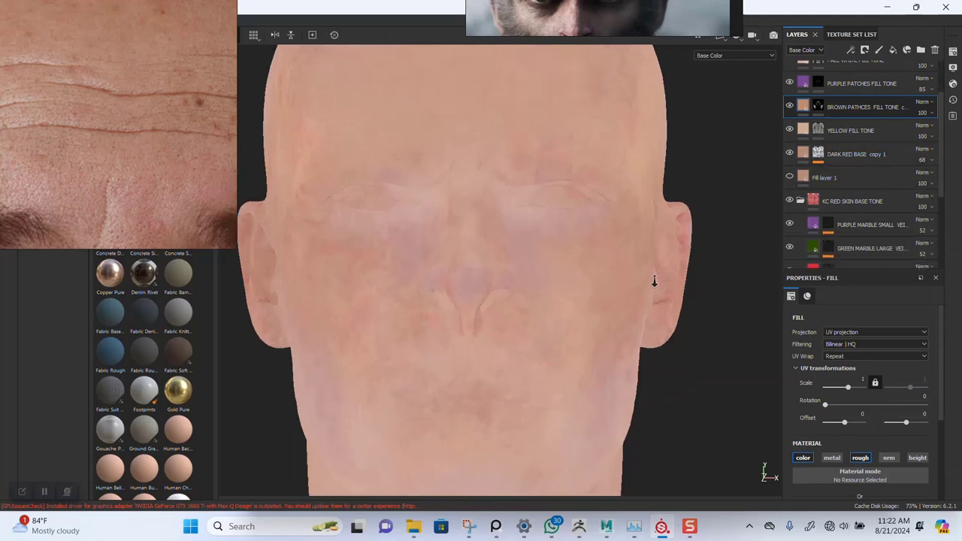
{"action": "scroll", "coordinate": [856, 146], "scroll_direction": "up", "scroll_amount": 2}
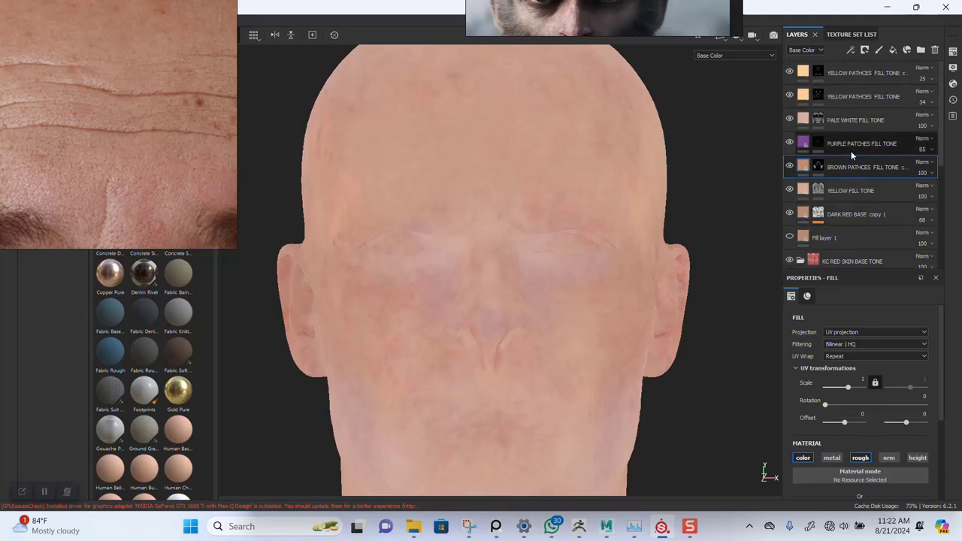
{"action": "scroll", "coordinate": [849, 154], "scroll_direction": "down", "scroll_amount": 1}
{"action": "left_click", "coordinate": [853, 160]}
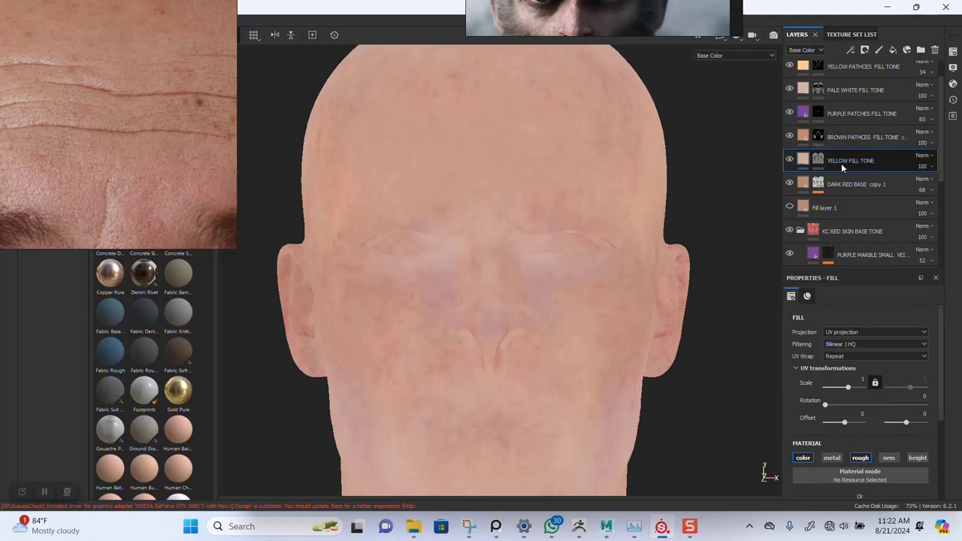
{"action": "key", "text": "ctrl+d"}
{"action": "left_click", "coordinate": [819, 160]}
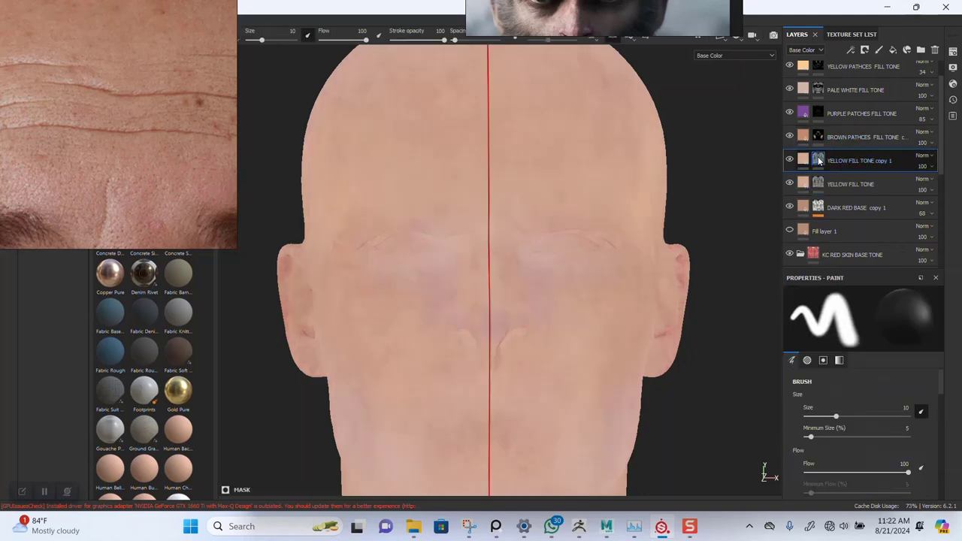
{"action": "right_click", "coordinate": [819, 160]}
{"action": "left_click", "coordinate": [844, 174]}
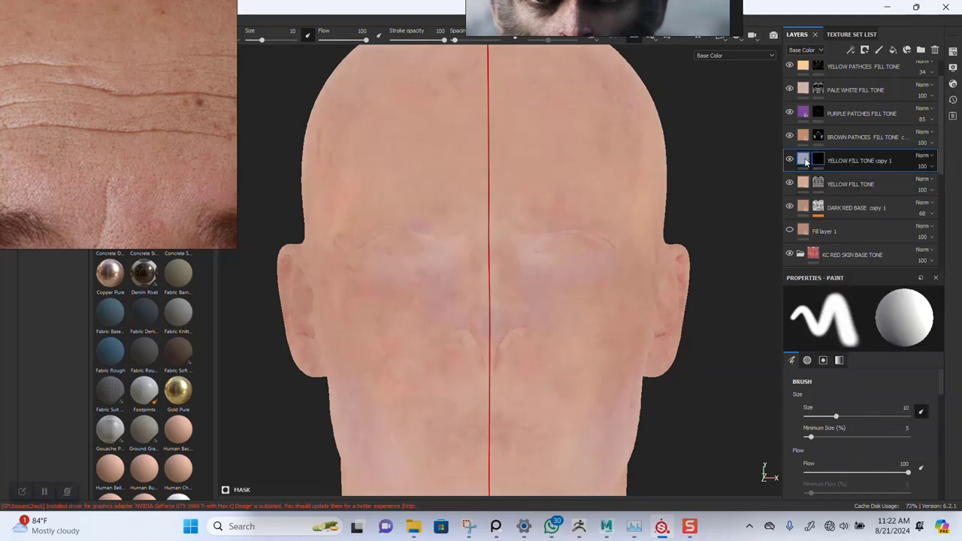
- Set the duplicated fill layer's base color to the dark red sampled from the DARK RED BASE layer
{"action": "left_click", "coordinate": [807, 162]}
{"action": "scroll", "coordinate": [831, 457], "scroll_direction": "down", "scroll_amount": 3}
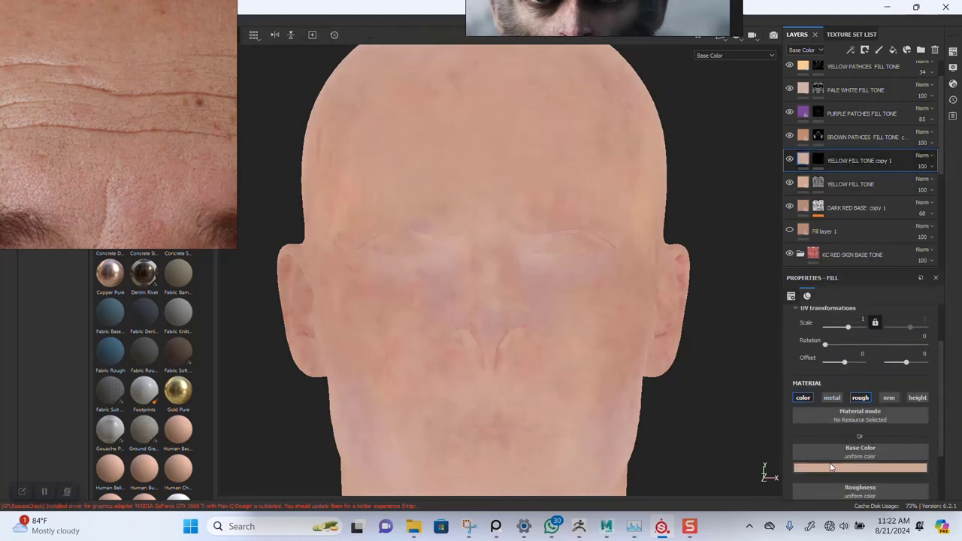
{"action": "scroll", "coordinate": [826, 225], "scroll_direction": "down", "scroll_amount": 4}
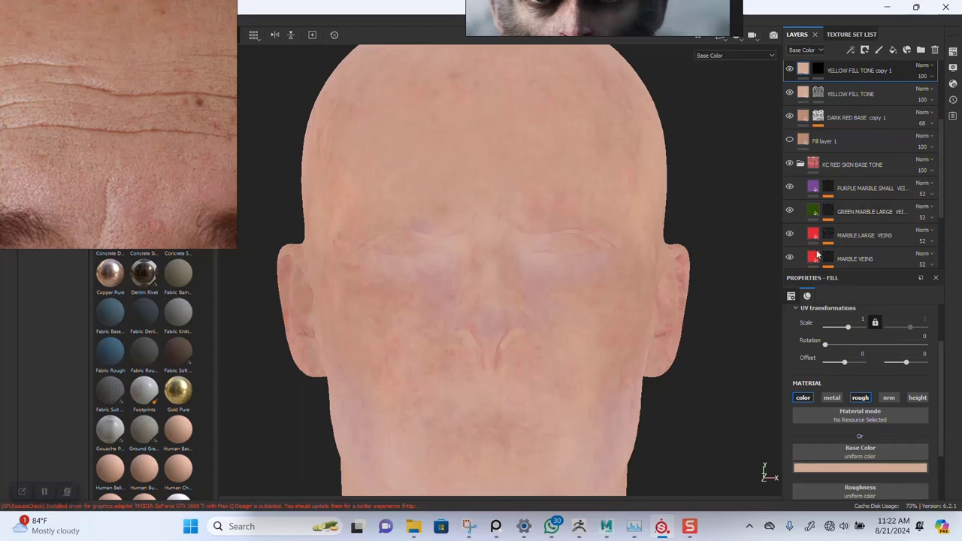
{"action": "scroll", "coordinate": [813, 259], "scroll_direction": "down", "scroll_amount": 3}
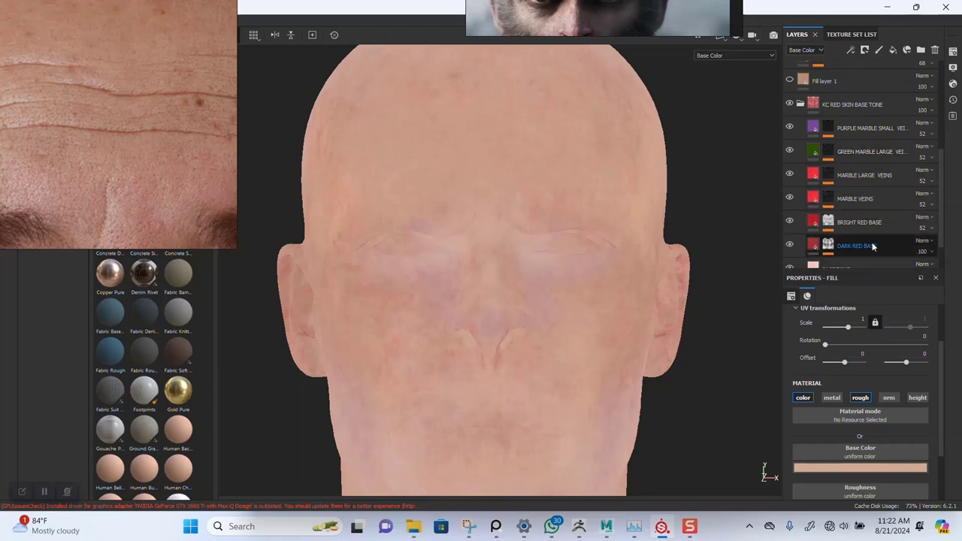
{"action": "mouse_move", "coordinate": [819, 249]}
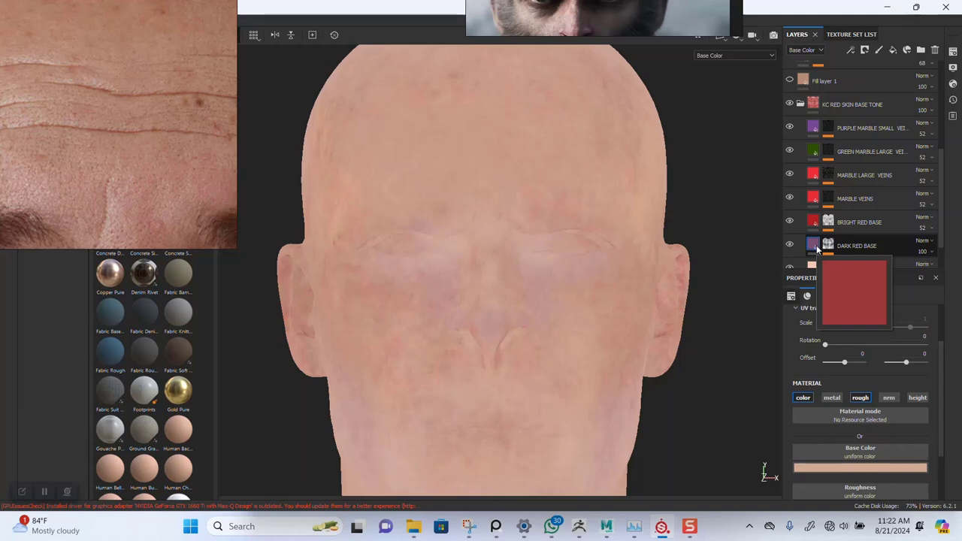
{"action": "left_click", "coordinate": [848, 470]}
{"action": "left_click", "coordinate": [872, 346]}
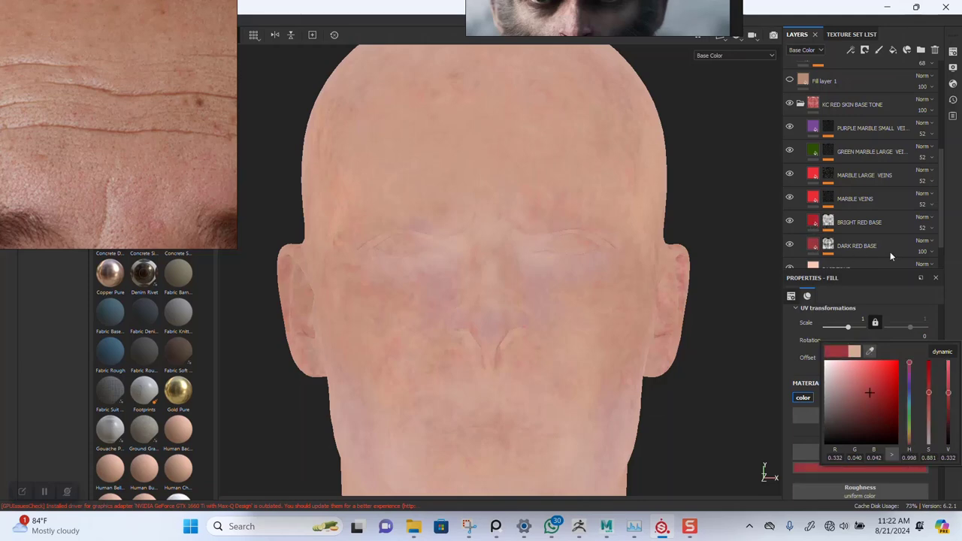
{"action": "left_click", "coordinate": [956, 248]}
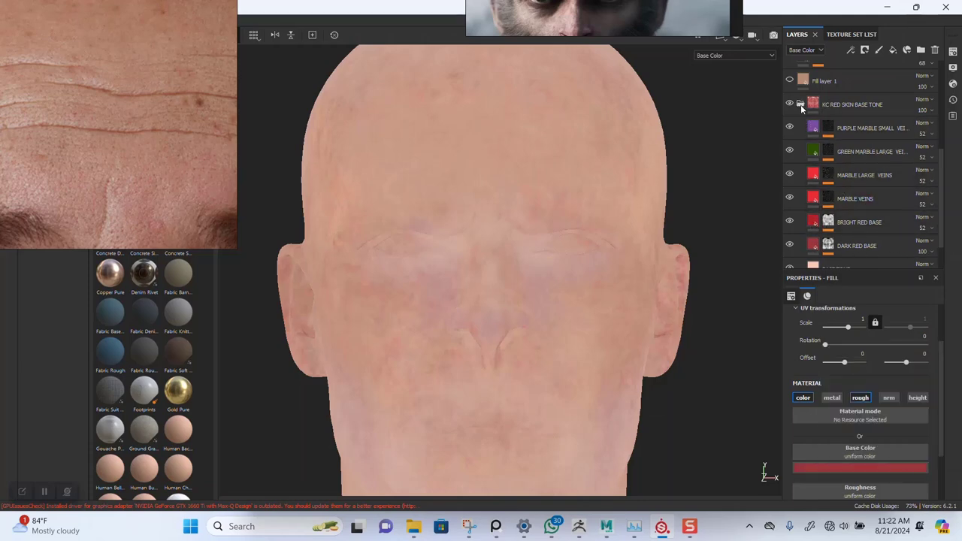
- Add a Curvature generator to the black mask of the duplicated dark red fill layer
{"action": "scroll", "coordinate": [802, 108], "scroll_direction": "up", "scroll_amount": 5}
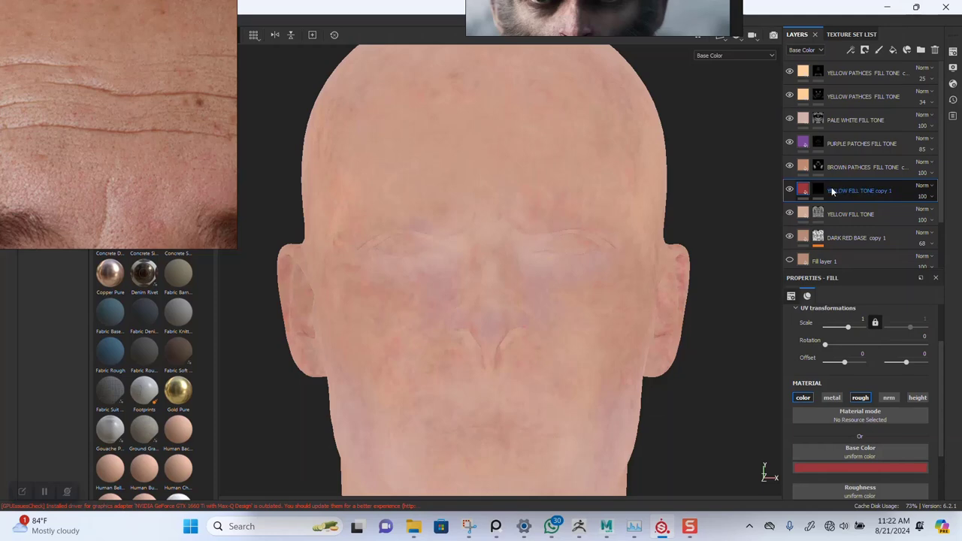
{"action": "left_click", "coordinate": [818, 191]}
{"action": "right_click", "coordinate": [819, 192]}
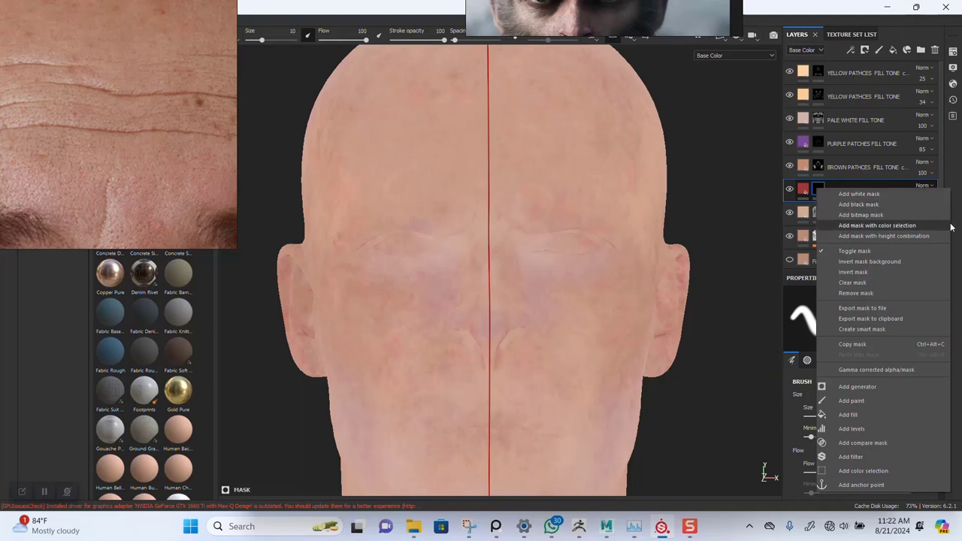
{"action": "left_click", "coordinate": [956, 174]}
{"action": "right_click", "coordinate": [819, 192]}
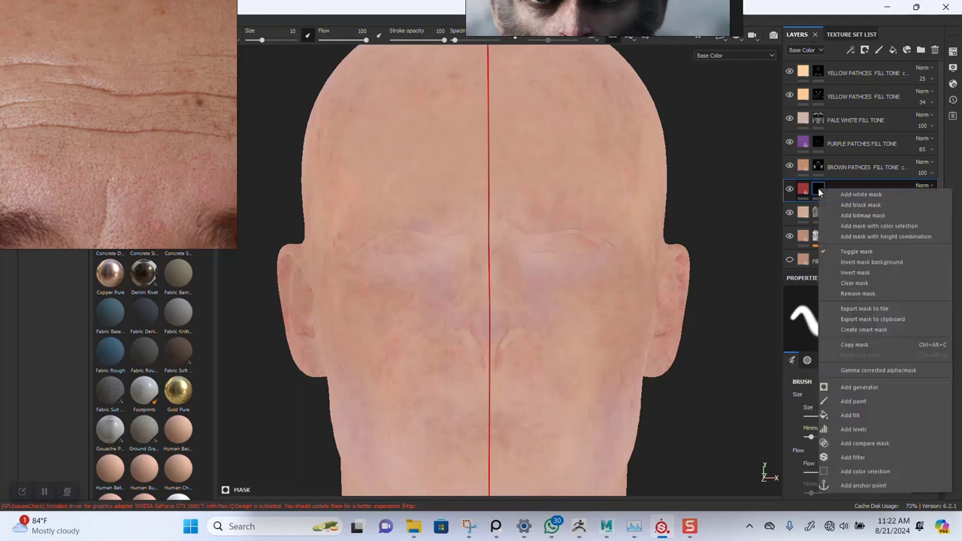
{"action": "left_click", "coordinate": [864, 389]}
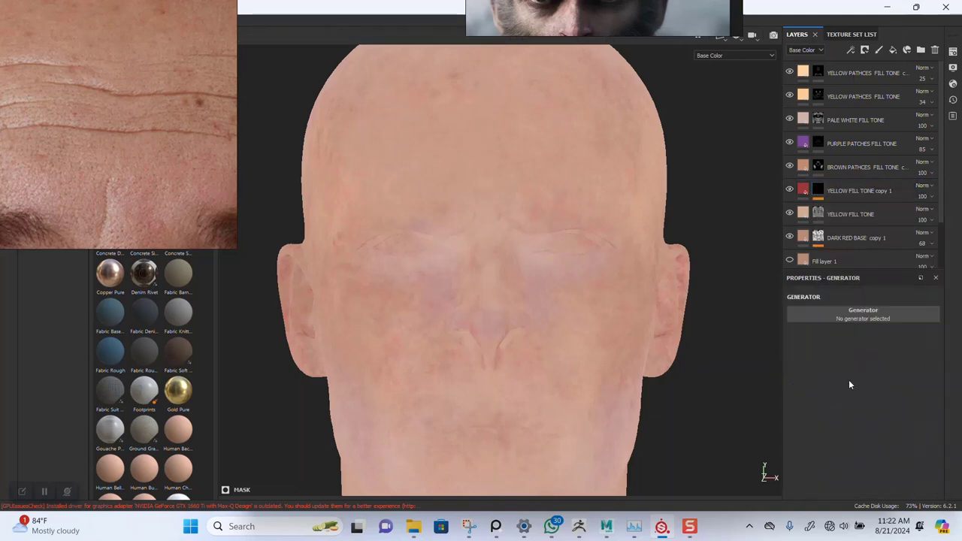
{"action": "left_click", "coordinate": [863, 312]}
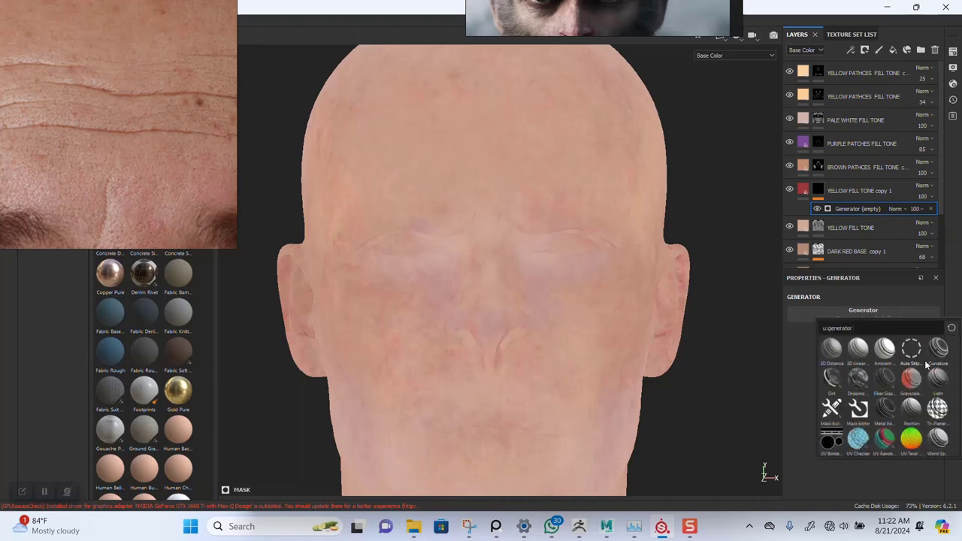
{"action": "mouse_move", "coordinate": [942, 362]}
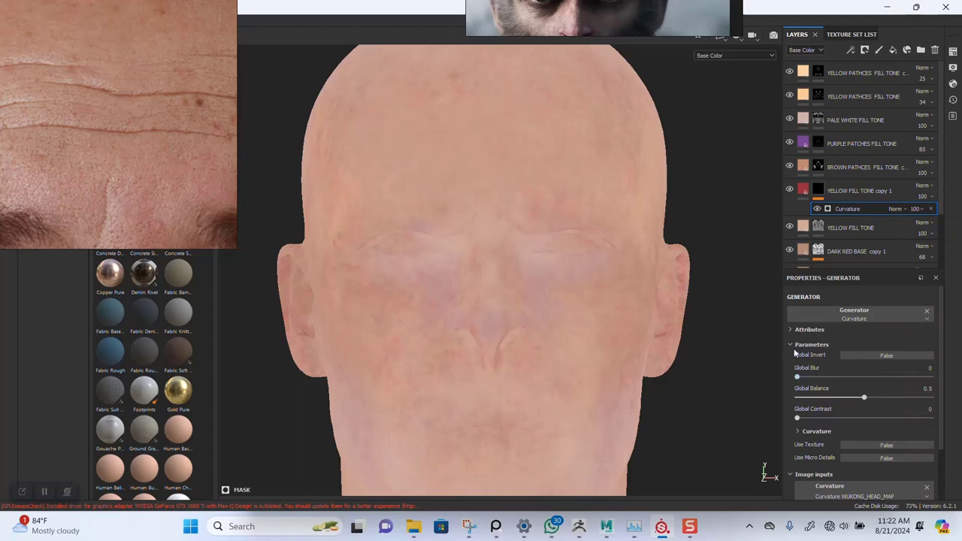
- Show the head in Material view and examine the curvature-driven red tone around the face from several angles
{"action": "middle_click_drag", "start_coordinate": [548, 324], "coordinate": [543, 233], "text": "alt"}
{"action": "right_click_drag", "start_coordinate": [545, 252], "coordinate": [511, 318], "text": "alt"}
{"action": "left_click_drag", "start_coordinate": [511, 318], "coordinate": [553, 305], "text": "alt"}
{"action": "right_click_drag", "start_coordinate": [519, 299], "coordinate": [523, 369], "text": "alt"}
{"action": "middle_click_drag", "start_coordinate": [493, 309], "coordinate": [528, 297], "text": "alt"}
{"action": "right_click_drag", "start_coordinate": [529, 302], "coordinate": [537, 438], "text": "alt"}
{"action": "right_click_drag", "start_coordinate": [588, 402], "coordinate": [557, 350], "text": "alt"}
{"action": "middle_click_drag", "start_coordinate": [556, 350], "coordinate": [514, 252], "text": "alt"}
{"action": "left_click_drag", "start_coordinate": [514, 252], "coordinate": [469, 309], "text": "alt"}
{"action": "key", "text": "m"}
{"action": "middle_click_drag", "start_coordinate": [535, 258], "coordinate": [522, 321], "text": "alt"}
{"action": "right_click_drag", "start_coordinate": [522, 322], "coordinate": [453, 188], "text": "alt"}
{"action": "left_click_drag", "start_coordinate": [496, 214], "coordinate": [512, 339], "text": "alt"}
{"action": "middle_click_drag", "start_coordinate": [512, 339], "coordinate": [544, 255], "text": "alt"}
{"action": "right_click_drag", "start_coordinate": [567, 363], "coordinate": [526, 397], "text": "alt"}
{"action": "left_click_drag", "start_coordinate": [509, 323], "coordinate": [529, 243], "text": "alt"}
{"action": "right_click_drag", "start_coordinate": [529, 242], "coordinate": [468, 169], "text": "alt"}
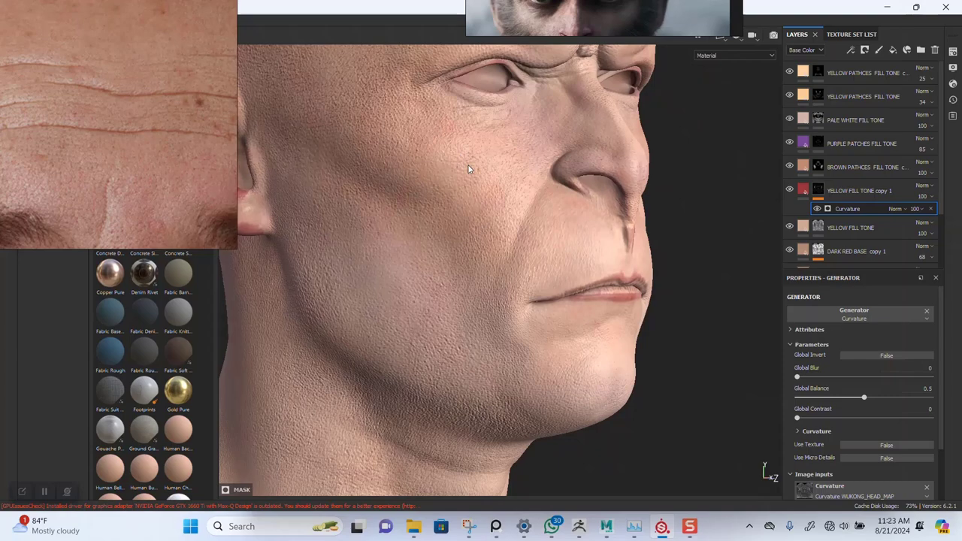
- Display the layer's mask channel alone and examine where the curvature mask covers the pores, eyes, ears and lips
{"action": "key", "text": "c"}
{"action": "key", "text": "c"}
{"action": "key", "text": "c"}
{"action": "key", "text": "c"}
{"action": "key", "text": "c"}
{"action": "key", "text": "c"}
{"action": "key", "text": "c"}
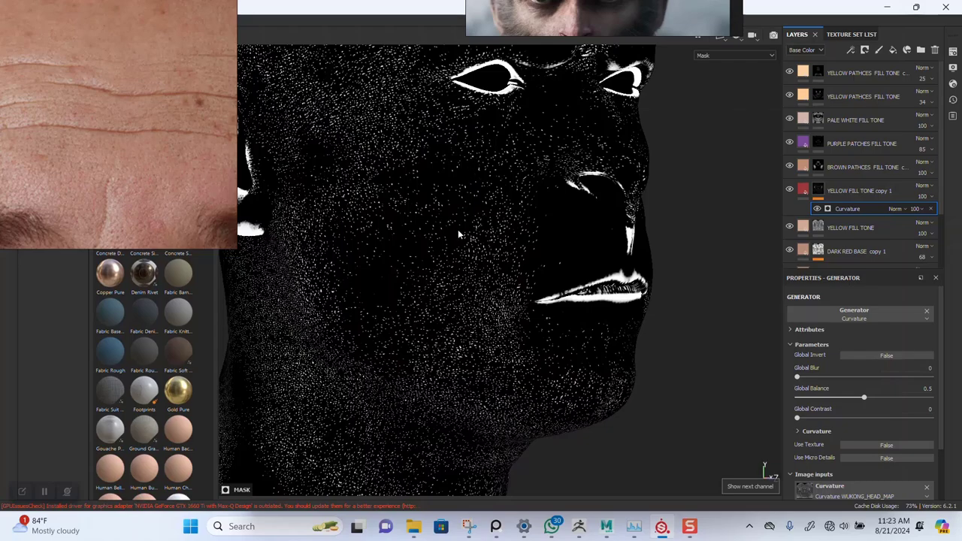
{"action": "left_click_drag", "start_coordinate": [502, 265], "coordinate": [438, 222], "text": "alt"}
{"action": "scroll", "coordinate": [463, 329], "scroll_direction": "up", "scroll_amount": 6}
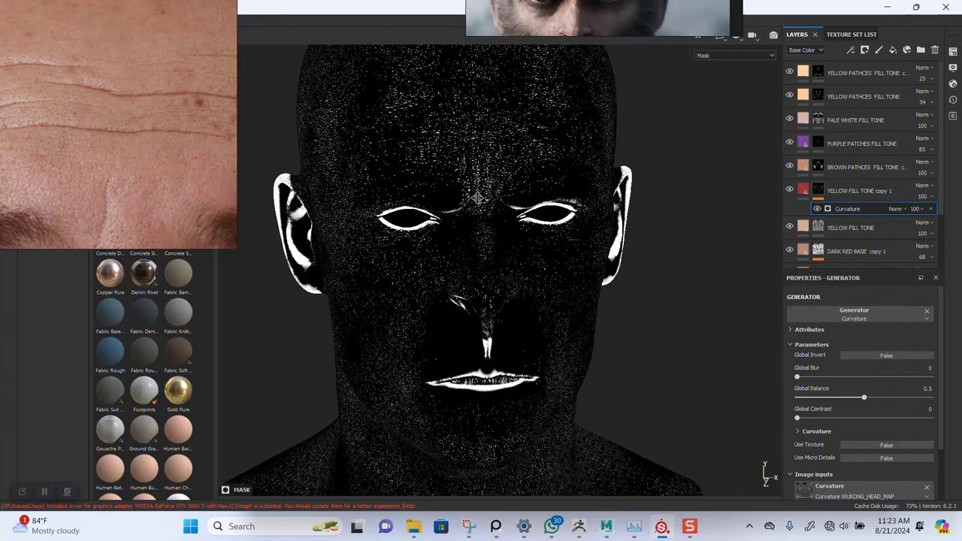
{"action": "left_click_drag", "start_coordinate": [462, 328], "coordinate": [507, 191], "text": "alt"}
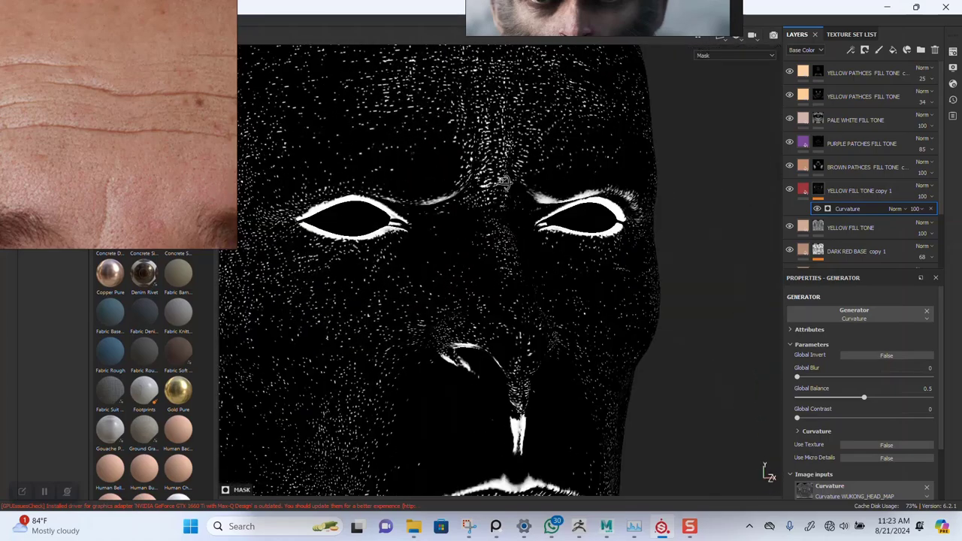
{"action": "scroll", "coordinate": [441, 202], "scroll_direction": "down", "scroll_amount": 4}
{"action": "middle_click_drag", "start_coordinate": [440, 202], "coordinate": [448, 78], "text": "alt"}
{"action": "left_click_drag", "start_coordinate": [496, 263], "coordinate": [475, 273], "text": "alt"}
{"action": "scroll", "coordinate": [498, 329], "scroll_direction": "up", "scroll_amount": 2}
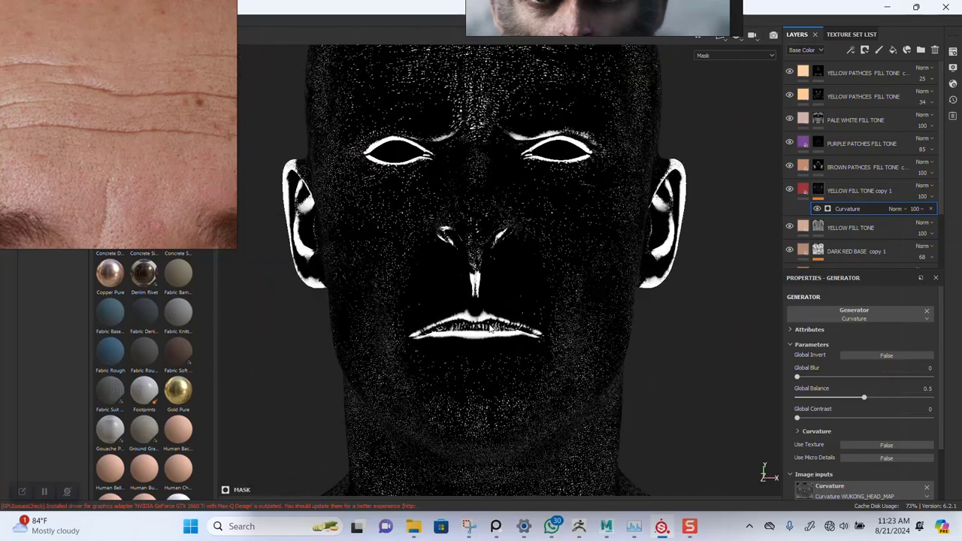
- Return to Material view and compare the pores on the nose, cheeks and mouth with the close-up skin reference
{"action": "key", "text": "m"}
{"action": "right_click_drag", "start_coordinate": [496, 239], "coordinate": [497, 335], "text": "alt"}
{"action": "middle_click_drag", "start_coordinate": [497, 335], "coordinate": [513, 264], "text": "alt"}
{"action": "left_click_drag", "start_coordinate": [496, 213], "coordinate": [520, 238], "text": "alt"}
{"action": "middle_click_drag", "start_coordinate": [492, 186], "coordinate": [519, 230], "text": "alt"}
{"action": "left_click_drag", "start_coordinate": [519, 230], "coordinate": [502, 247], "text": "alt"}
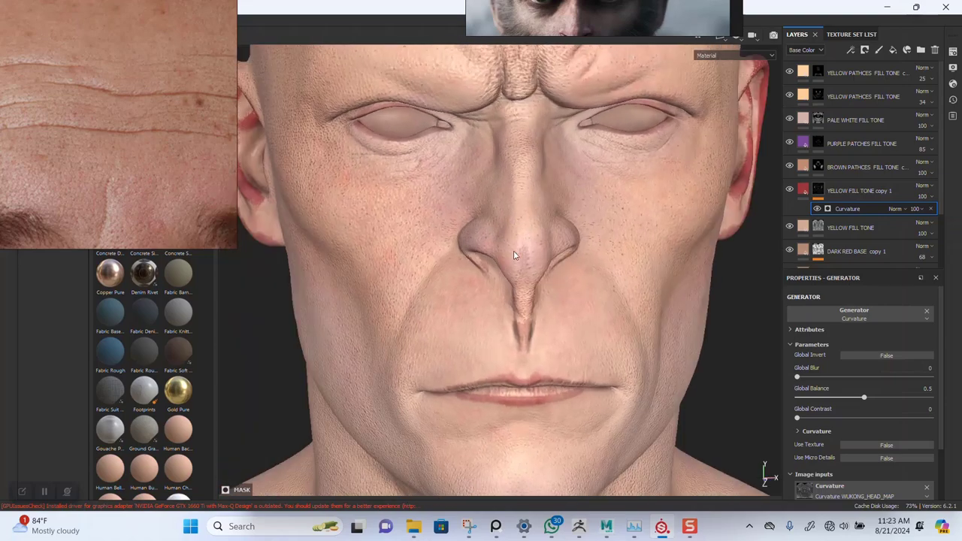
{"action": "middle_click_drag", "start_coordinate": [509, 215], "coordinate": [520, 275], "text": "alt"}
{"action": "right_click_drag", "start_coordinate": [456, 205], "coordinate": [459, 254], "text": "alt"}
{"action": "middle_click_drag", "start_coordinate": [498, 343], "coordinate": [415, 218], "text": "alt"}
{"action": "left_click_drag", "start_coordinate": [416, 217], "coordinate": [476, 269], "text": "alt"}
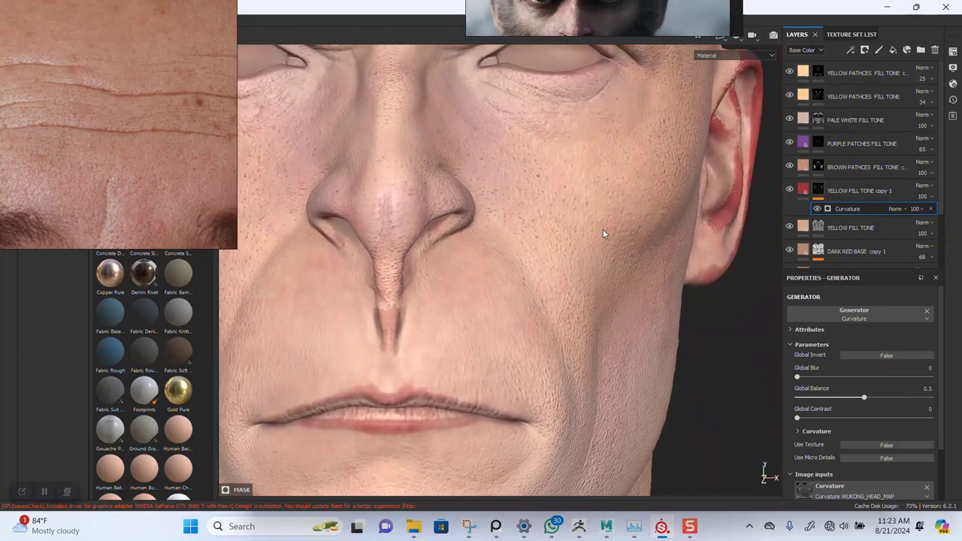
{"action": "right_click_drag", "start_coordinate": [592, 332], "coordinate": [541, 226], "text": "alt"}
{"action": "middle_click_drag", "start_coordinate": [543, 271], "coordinate": [548, 361], "text": "alt"}
{"action": "right_click_drag", "start_coordinate": [549, 316], "coordinate": [524, 211], "text": "alt"}
{"action": "left_click_drag", "start_coordinate": [524, 210], "coordinate": [544, 274], "text": "alt"}
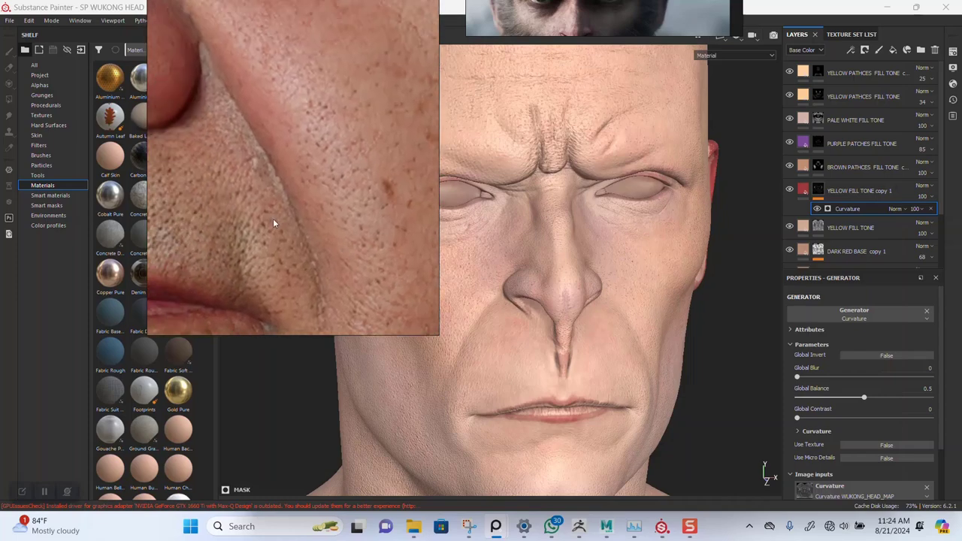
{"action": "right_click_drag", "start_coordinate": [304, 236], "coordinate": [192, 205]}
{"action": "right_click_drag", "start_coordinate": [561, 230], "coordinate": [560, 390], "text": "alt"}
{"action": "scroll", "coordinate": [565, 328], "scroll_direction": "down", "scroll_amount": 3}
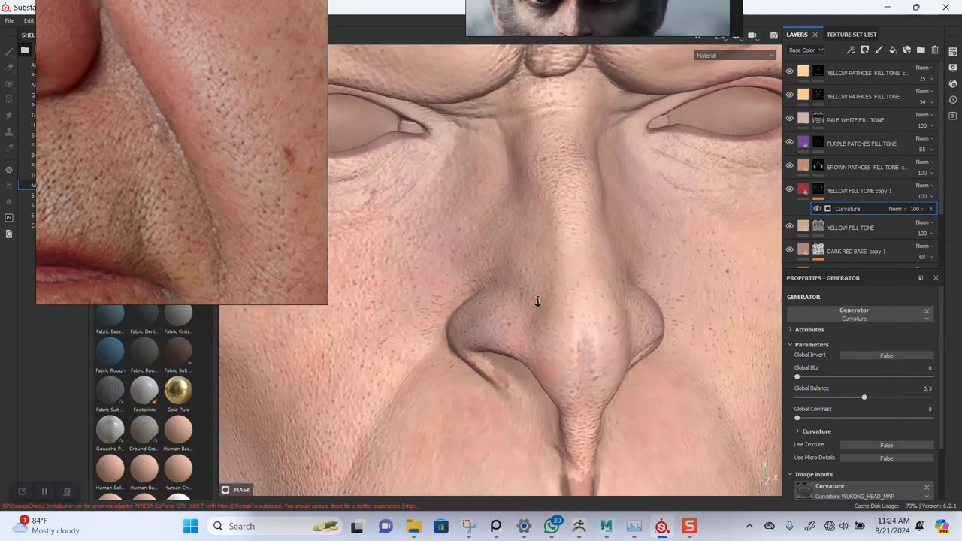
- Darken the duplicated fill layer's red base color to a value of 0.147 and check the pores on the face
{"action": "left_click", "coordinate": [803, 190]}
{"action": "scroll", "coordinate": [876, 468], "scroll_direction": "down", "scroll_amount": 2}
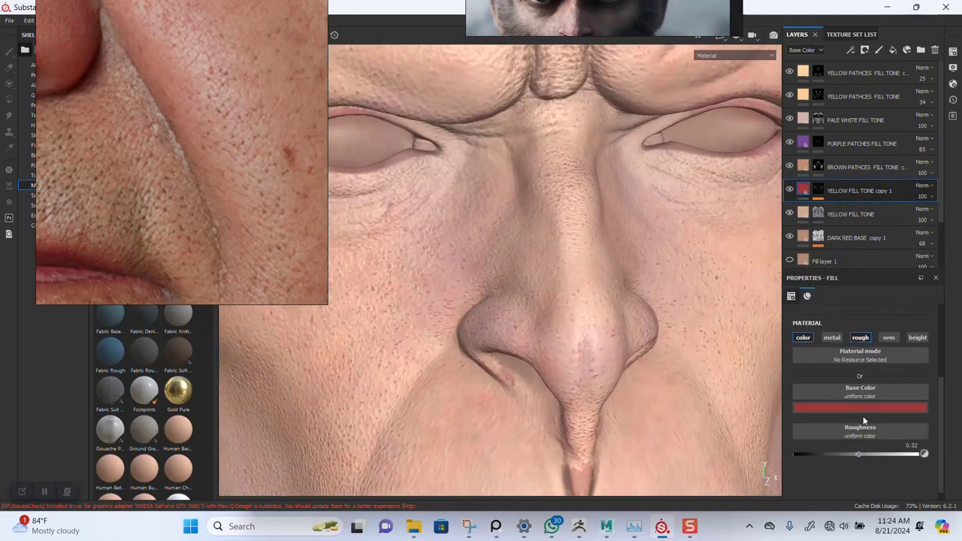
{"action": "left_click", "coordinate": [860, 407]}
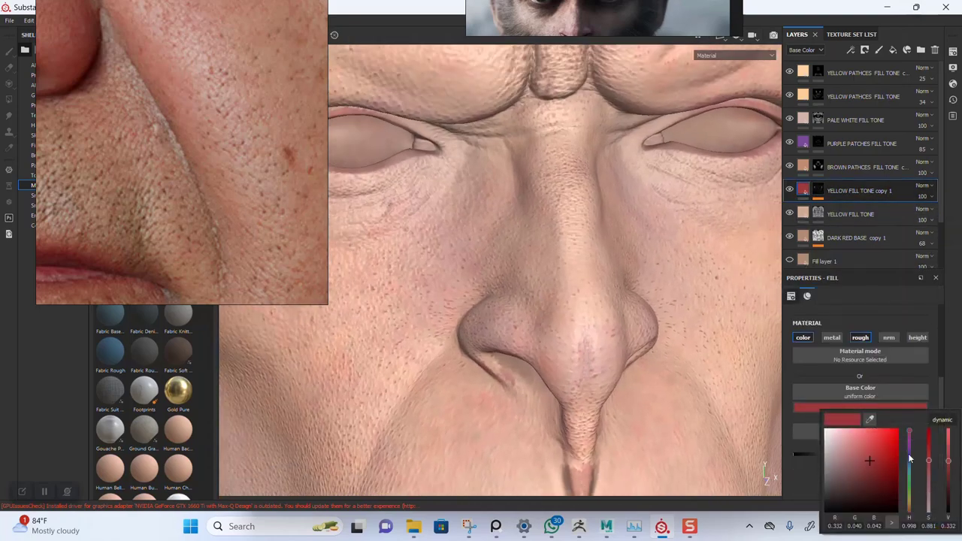
{"action": "left_click", "coordinate": [950, 477]}
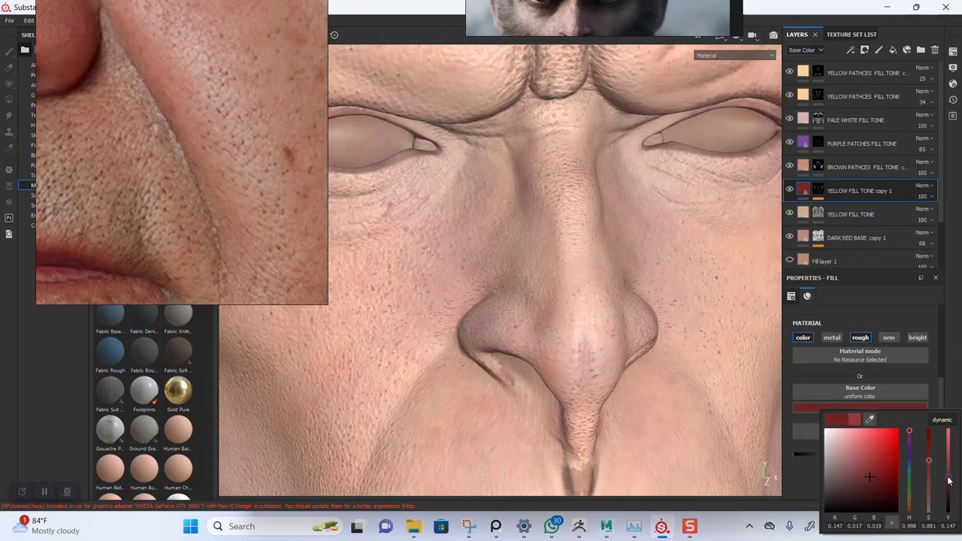
{"action": "right_click_drag", "start_coordinate": [570, 367], "coordinate": [540, 334], "text": "alt"}
{"action": "middle_click_drag", "start_coordinate": [554, 348], "coordinate": [558, 233], "text": "alt"}
{"action": "right_click_drag", "start_coordinate": [527, 271], "coordinate": [524, 338], "text": "alt"}
{"action": "middle_click_drag", "start_coordinate": [539, 339], "coordinate": [559, 239], "text": "alt"}
{"action": "left_click_drag", "start_coordinate": [511, 298], "coordinate": [729, 209], "text": "alt"}
- Add a fill effect to the mask of YELLOW FILL TONE copy 1 and assign it the BnW Spots 1 texture
{"action": "left_click", "coordinate": [821, 190]}
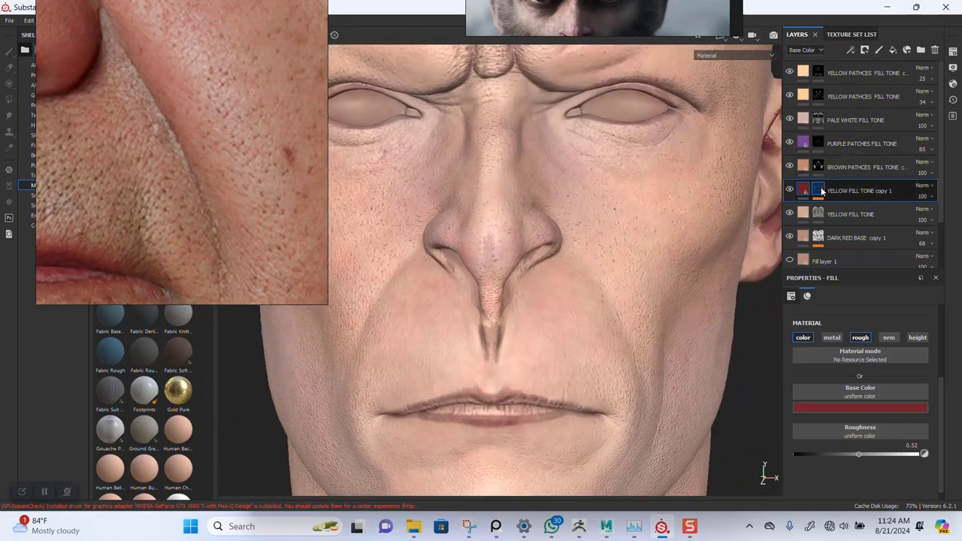
{"action": "right_click", "coordinate": [821, 190]}
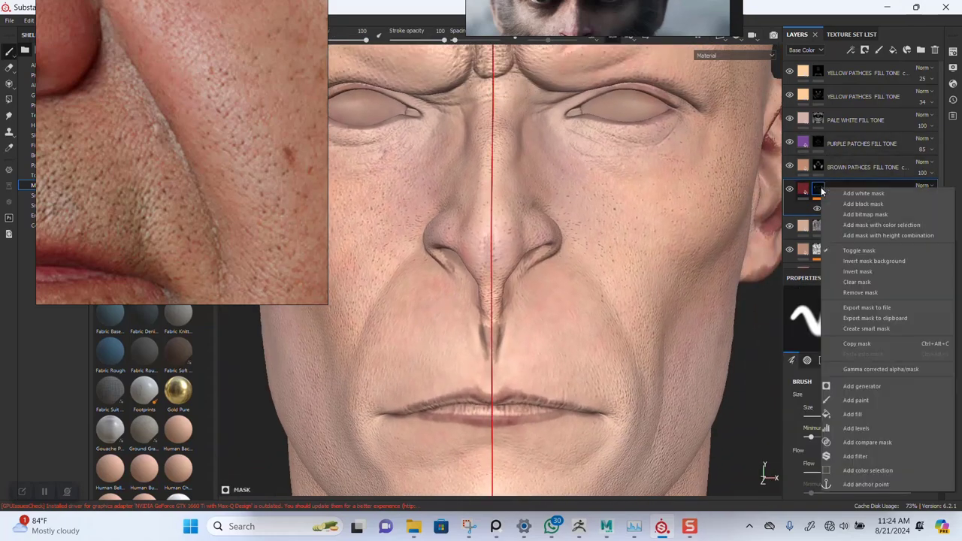
{"action": "left_click", "coordinate": [855, 415]}
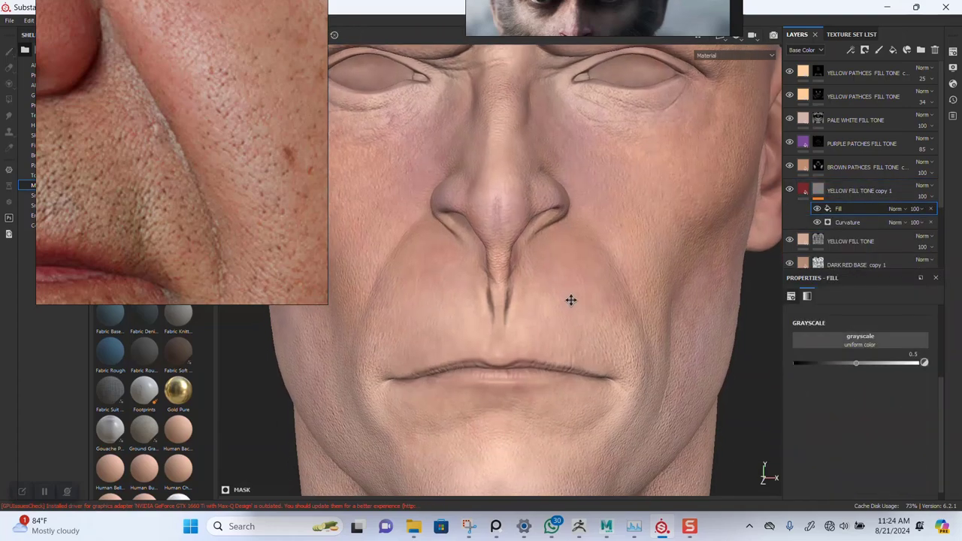
{"action": "left_click", "coordinate": [860, 340]}
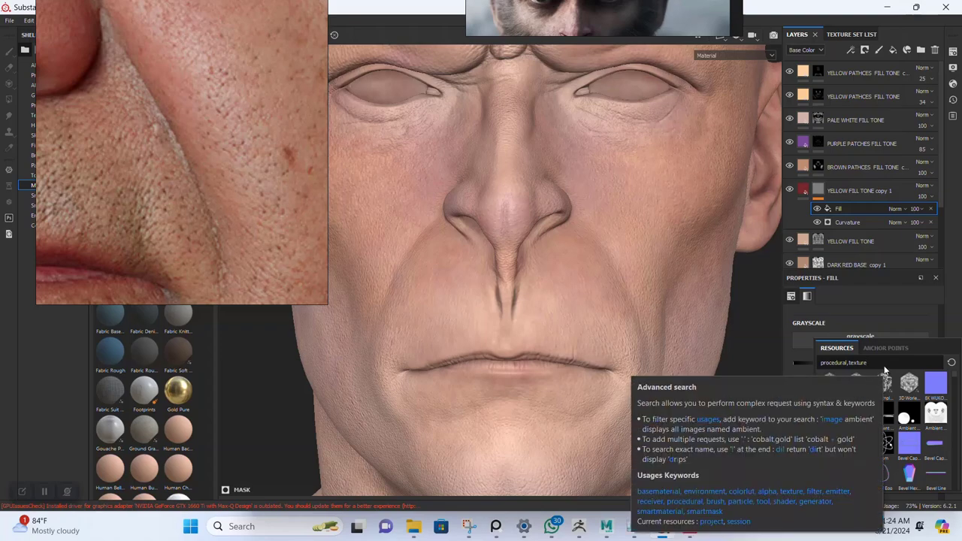
{"action": "type", "text": "bw"}
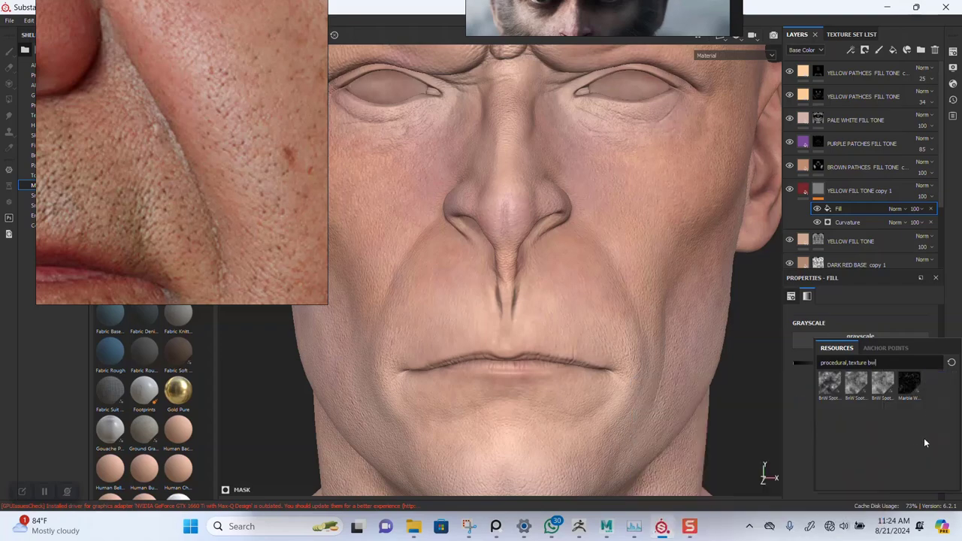
{"action": "mouse_move", "coordinate": [860, 388]}
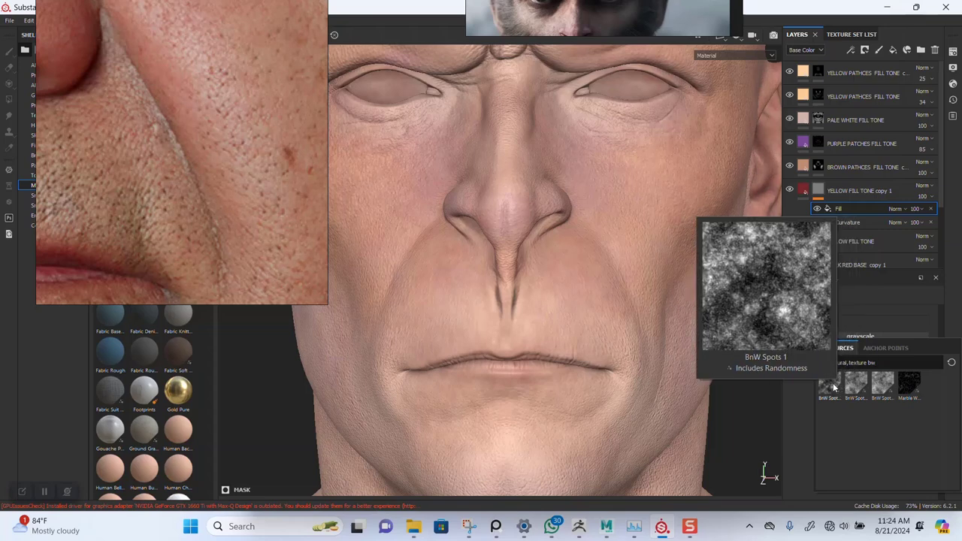
{"action": "left_click", "coordinate": [833, 387]}
- Examine the spotted red tone on the face and neck, comparing the skin with the layer hidden and shown
{"action": "scroll", "coordinate": [596, 338], "scroll_direction": "down", "scroll_amount": 5}
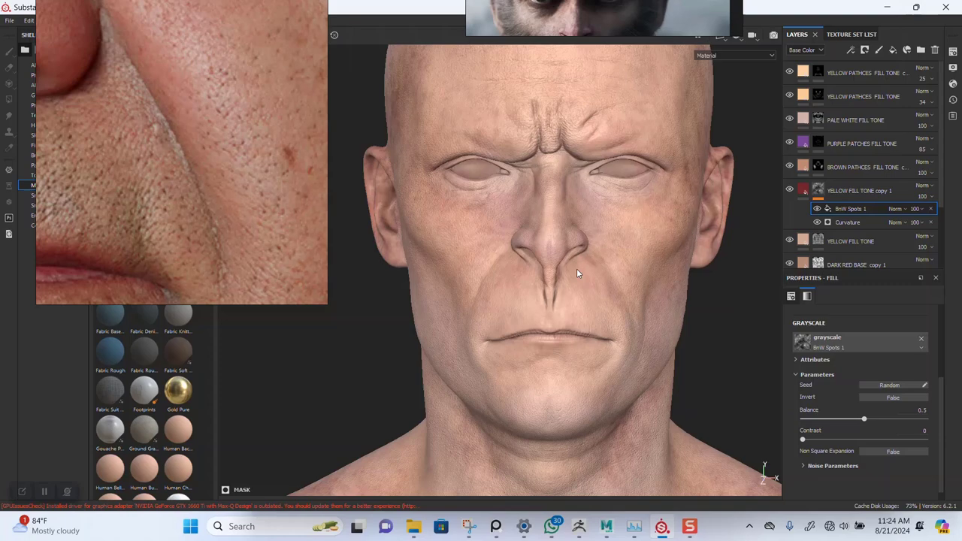
{"action": "scroll", "coordinate": [571, 278], "scroll_direction": "up", "scroll_amount": 3}
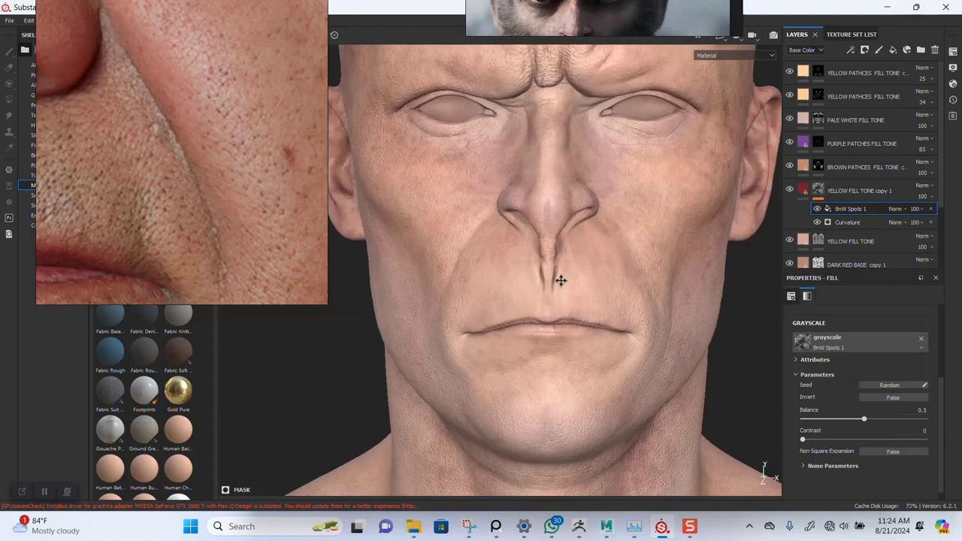
{"action": "mouse_move", "coordinate": [525, 281]}
{"action": "left_mouse_down", "text": "alt"}
{"action": "mouse_move", "coordinate": [648, 268]}
{"action": "mouse_move", "coordinate": [533, 260]}
{"action": "mouse_move", "coordinate": [532, 269]}
{"action": "left_mouse_up", "text": "alt"}
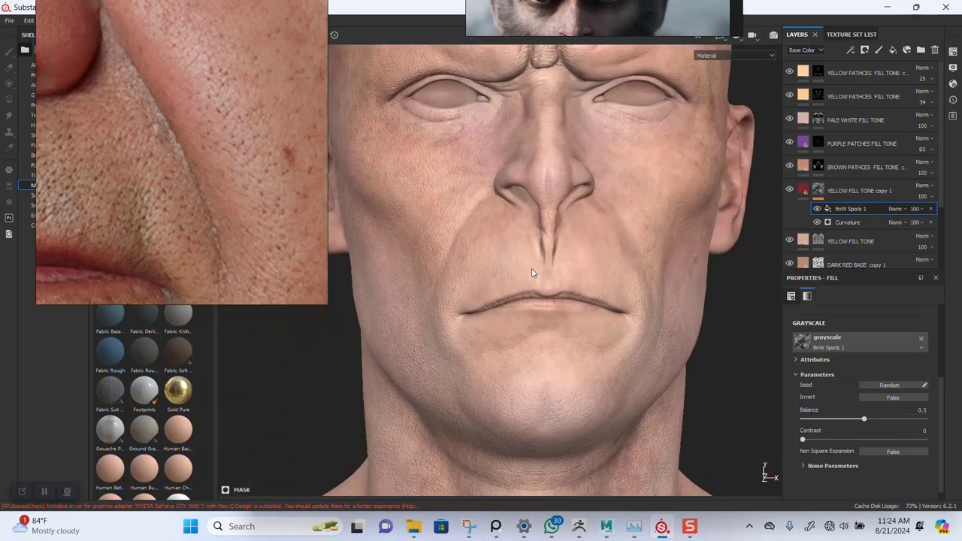
{"action": "left_click_drag", "start_coordinate": [590, 273], "coordinate": [586, 174], "text": "alt"}
{"action": "left_click", "coordinate": [789, 190]}
{"action": "left_click", "coordinate": [789, 190]}
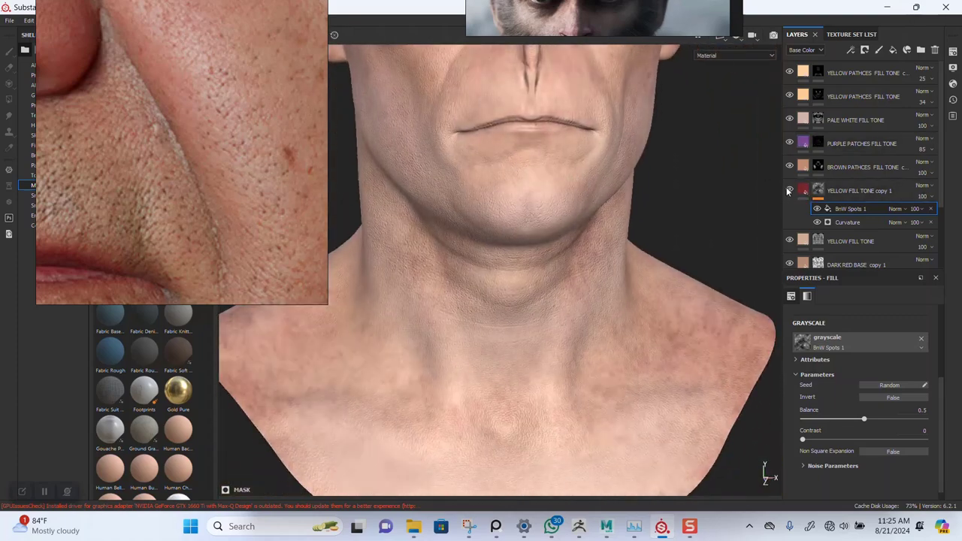
- Move the Wukong face reference over the skin close-up and compare it with the head and shoulders
{"action": "left_click_drag", "start_coordinate": [477, 282], "coordinate": [477, 193], "text": "alt"}
{"action": "left_click_drag", "start_coordinate": [568, 28], "coordinate": [665, 255]}
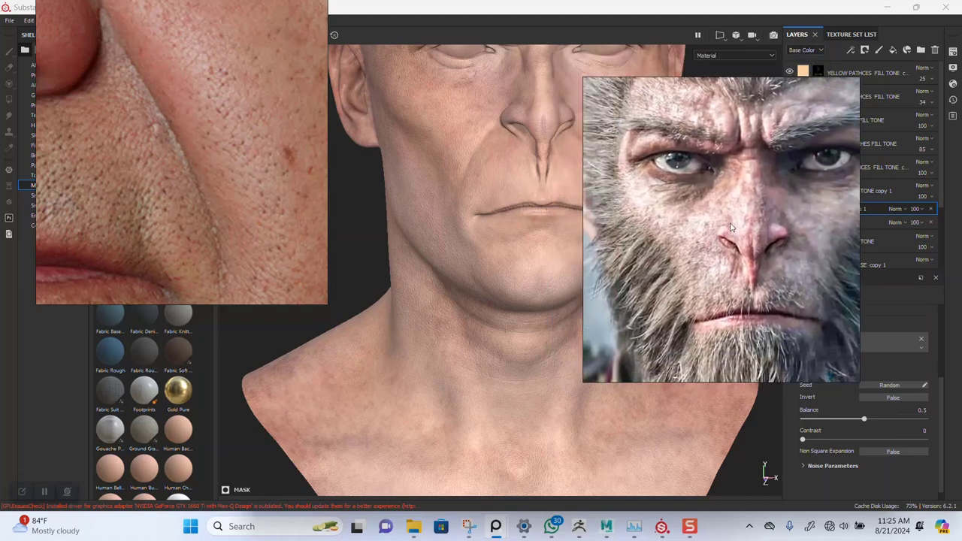
{"action": "left_click_drag", "start_coordinate": [719, 220], "coordinate": [210, 115]}
{"action": "scroll", "coordinate": [660, 247], "scroll_direction": "down", "scroll_amount": 5}
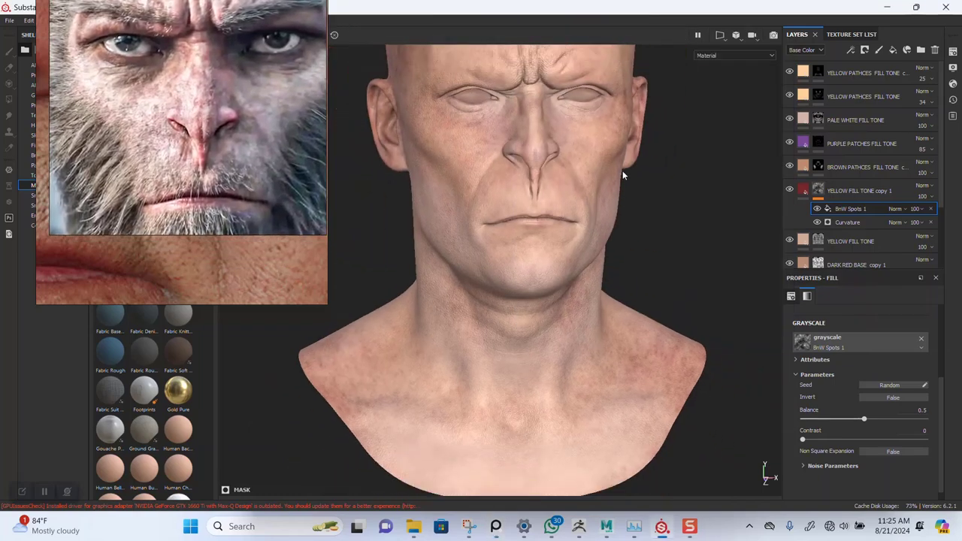
{"action": "left_click_drag", "start_coordinate": [590, 197], "coordinate": [569, 183], "text": "alt"}
{"action": "right_click_drag", "start_coordinate": [569, 182], "coordinate": [547, 233], "text": "alt"}
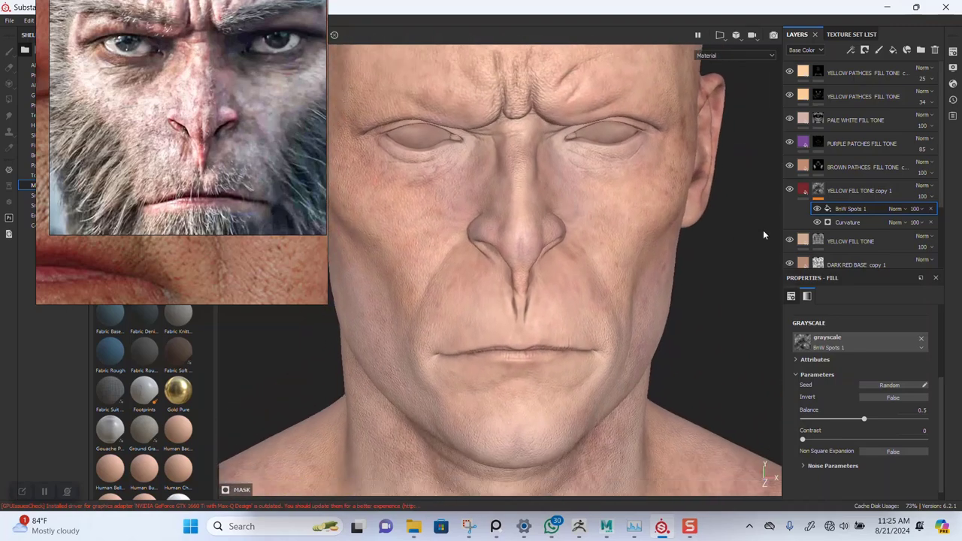
- Duplicate the YELLOW FILL TONE copy 1 layer, rename the duplicate STAIN and hide it
{"action": "left_click", "coordinate": [854, 188]}
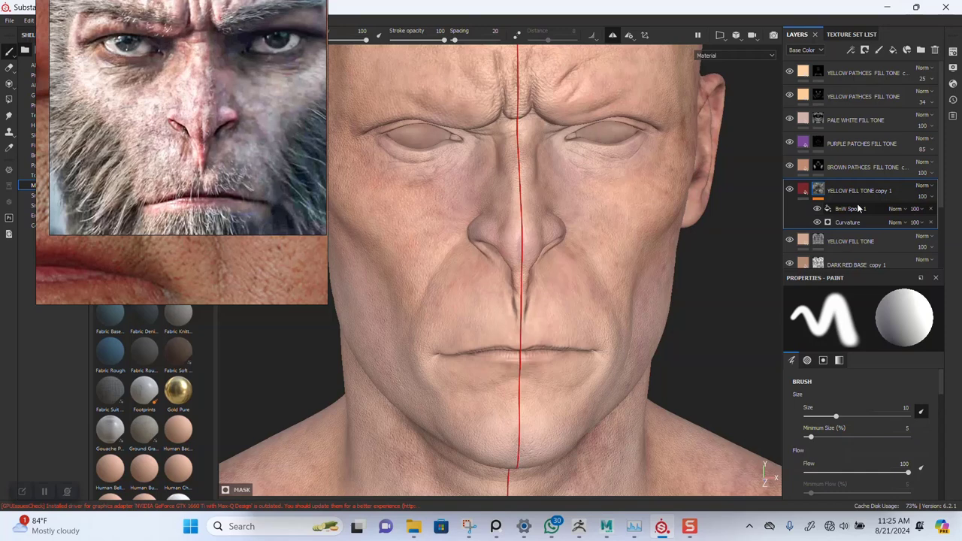
{"action": "key", "text": "ctrl+d"}
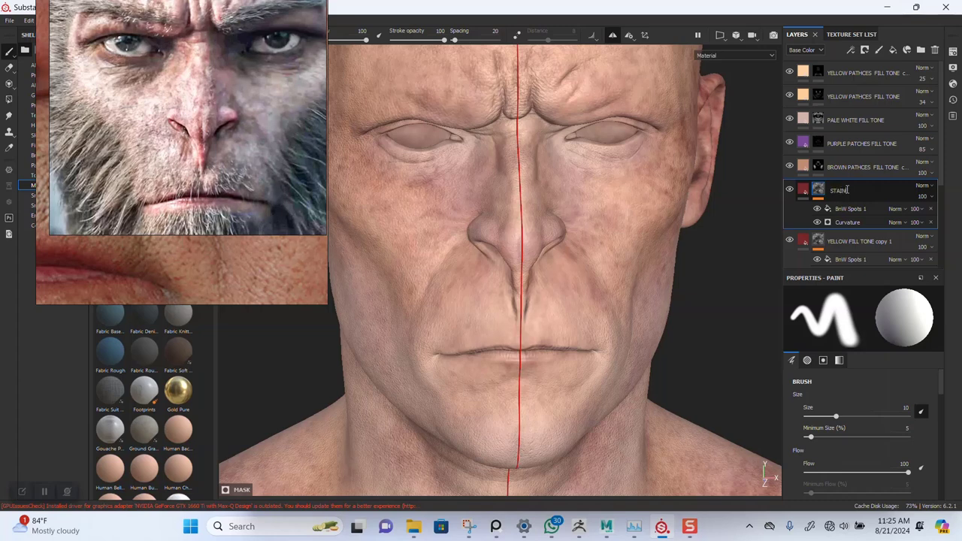
{"action": "left_click", "coordinate": [790, 190]}
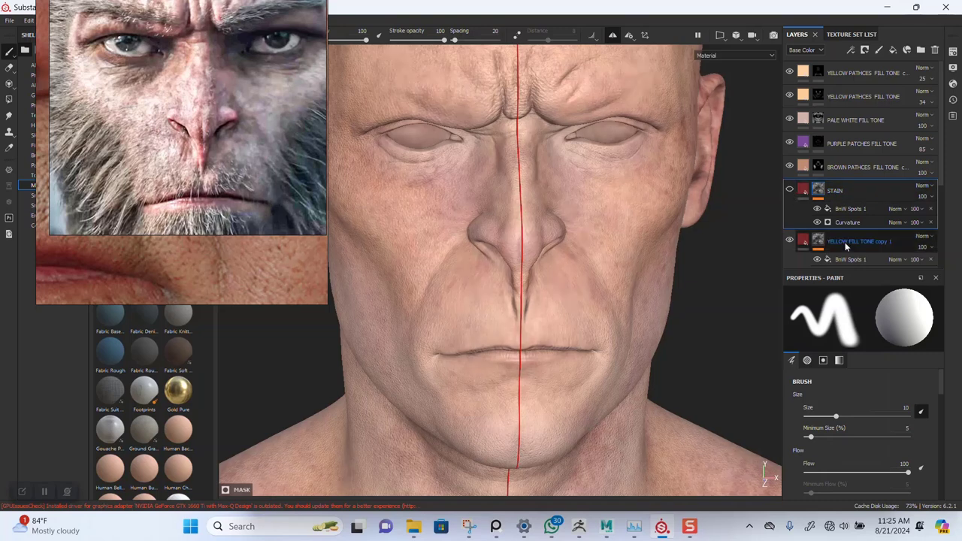
- Set the BnW Spots 1 fill in the YELLOW FILL TONE copy 1 mask to Multiply blending
{"action": "left_click", "coordinate": [845, 243]}
{"action": "scroll", "coordinate": [845, 241], "scroll_direction": "down", "scroll_amount": 2}
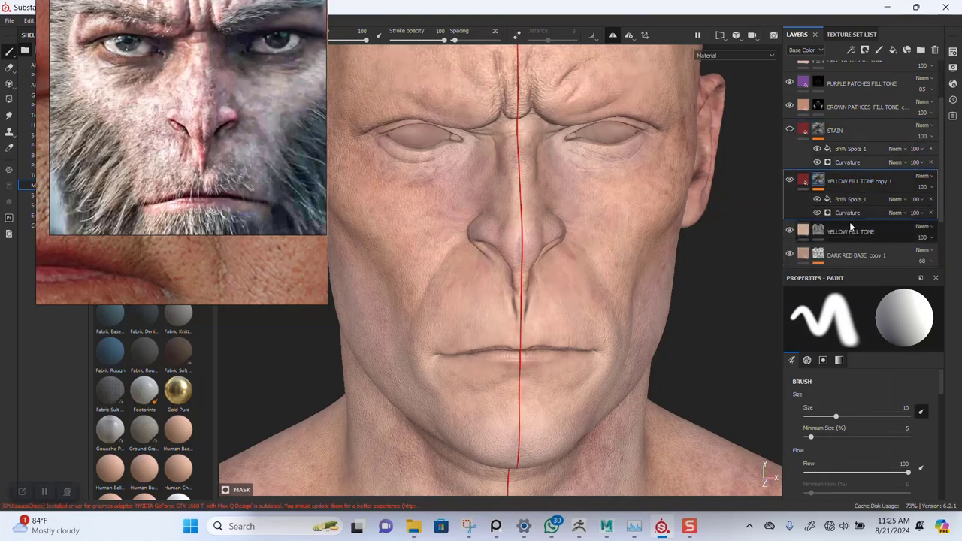
{"action": "right_click_drag", "start_coordinate": [594, 243], "coordinate": [607, 281], "text": "alt"}
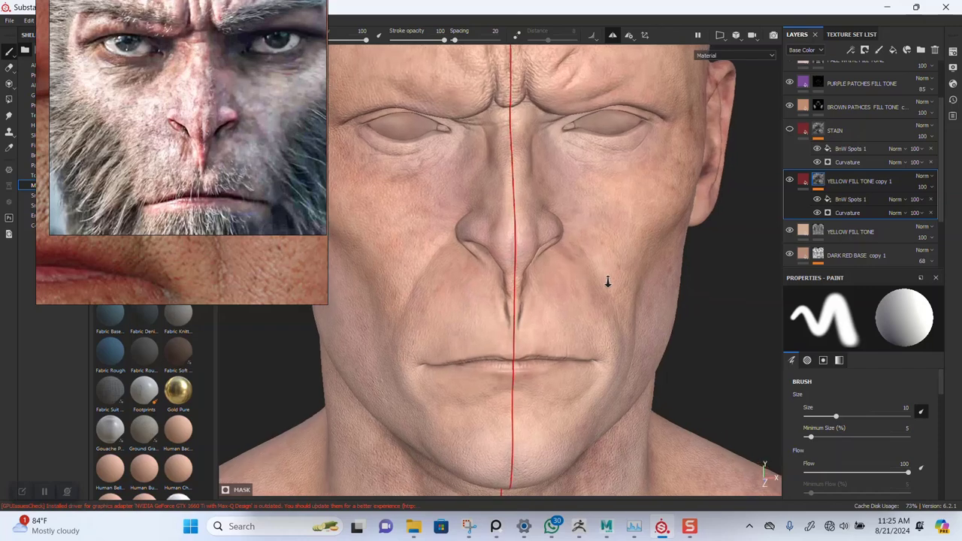
{"action": "left_click", "coordinate": [902, 201]}
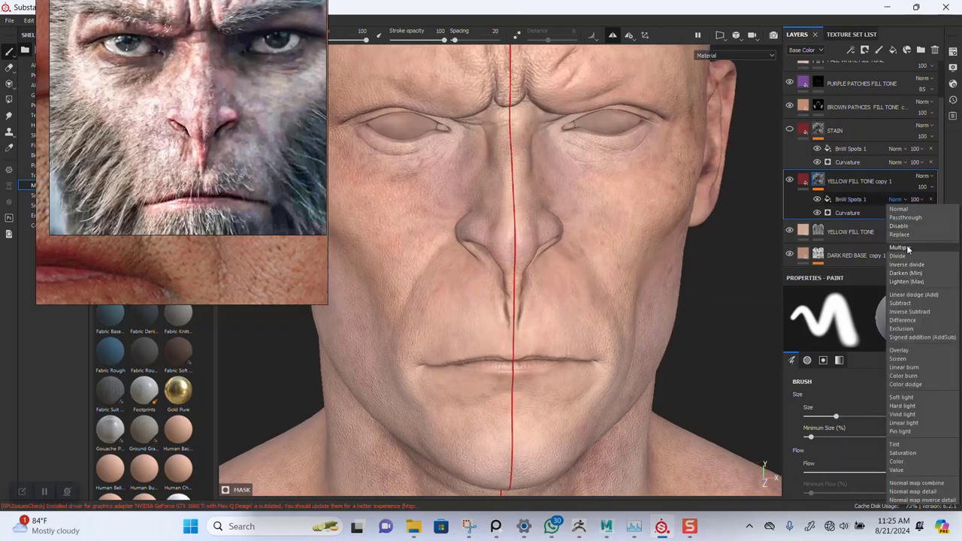
{"action": "left_click", "coordinate": [899, 247]}
- Display the mask channel alone and examine how the spots break up the curvature mask across the face, neck and forehead
{"action": "scroll", "coordinate": [557, 222], "scroll_direction": "down", "scroll_amount": 3}
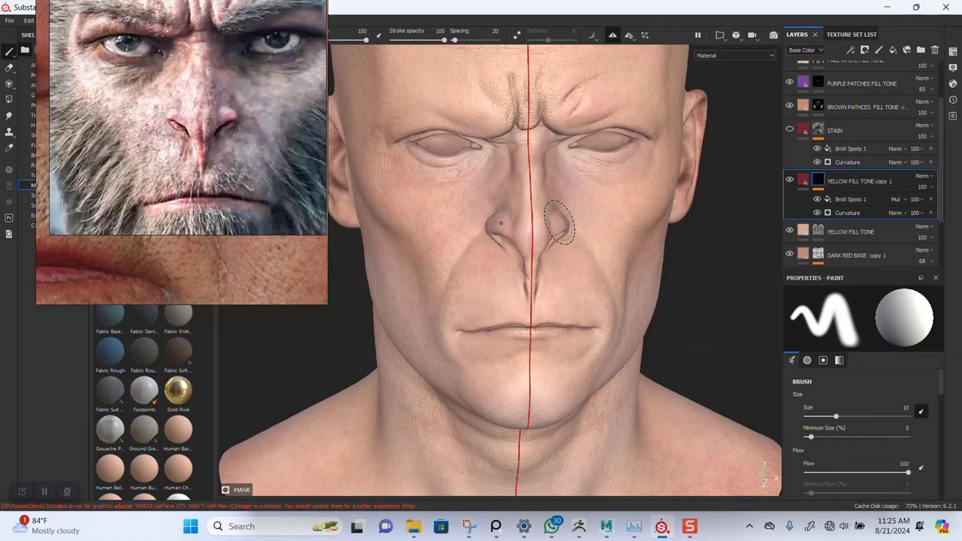
{"action": "key", "text": "c"}
{"action": "scroll", "coordinate": [563, 259], "scroll_direction": "down", "scroll_amount": 2}
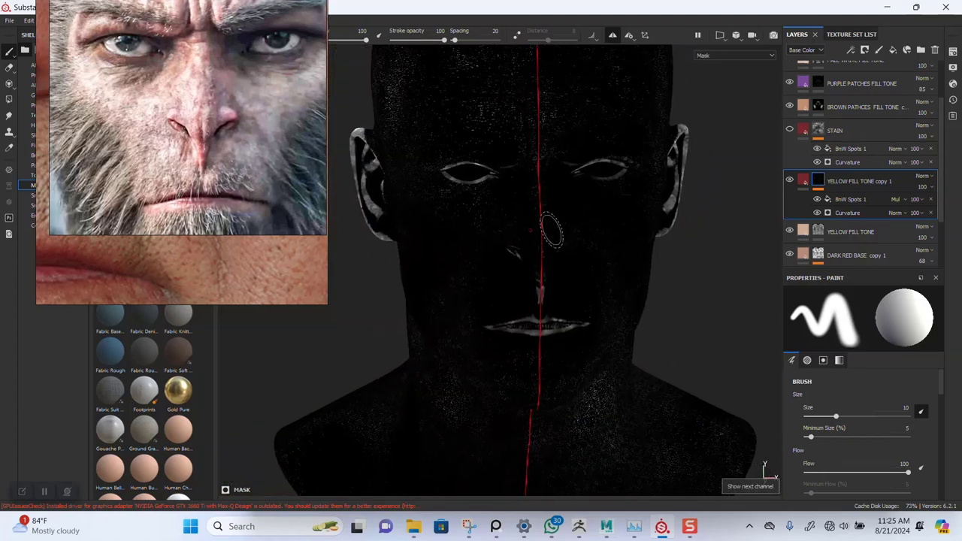
{"action": "middle_click_drag", "start_coordinate": [552, 231], "coordinate": [541, 309], "text": "alt"}
{"action": "left_click_drag", "start_coordinate": [508, 210], "coordinate": [535, 227], "text": "alt"}
{"action": "middle_click_drag", "start_coordinate": [535, 227], "coordinate": [597, 174], "text": "alt"}
{"action": "right_click_drag", "start_coordinate": [597, 175], "coordinate": [597, 333], "text": "alt"}
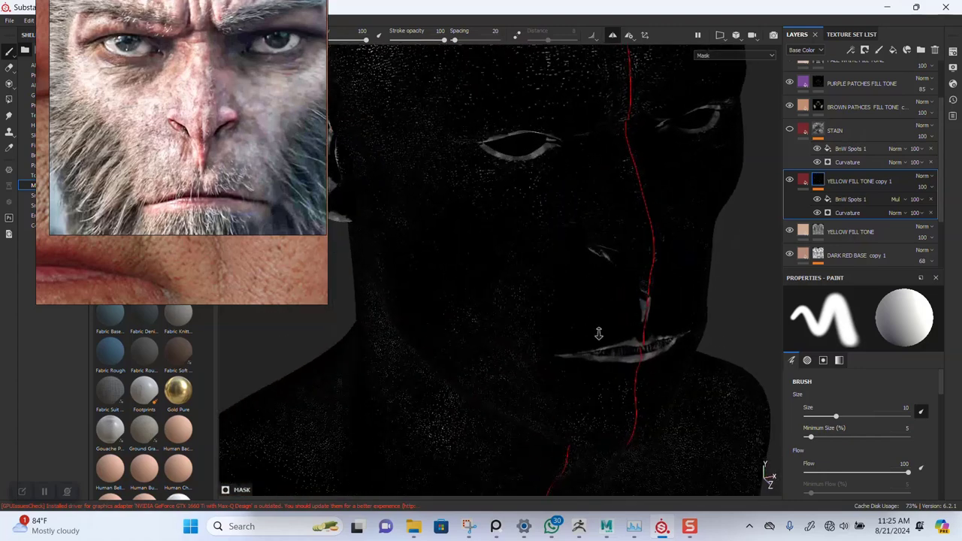
{"action": "middle_click_drag", "start_coordinate": [597, 333], "coordinate": [621, 243], "text": "alt"}
{"action": "left_click_drag", "start_coordinate": [554, 268], "coordinate": [582, 294], "text": "alt"}
{"action": "right_click_drag", "start_coordinate": [586, 298], "coordinate": [533, 247], "text": "alt"}
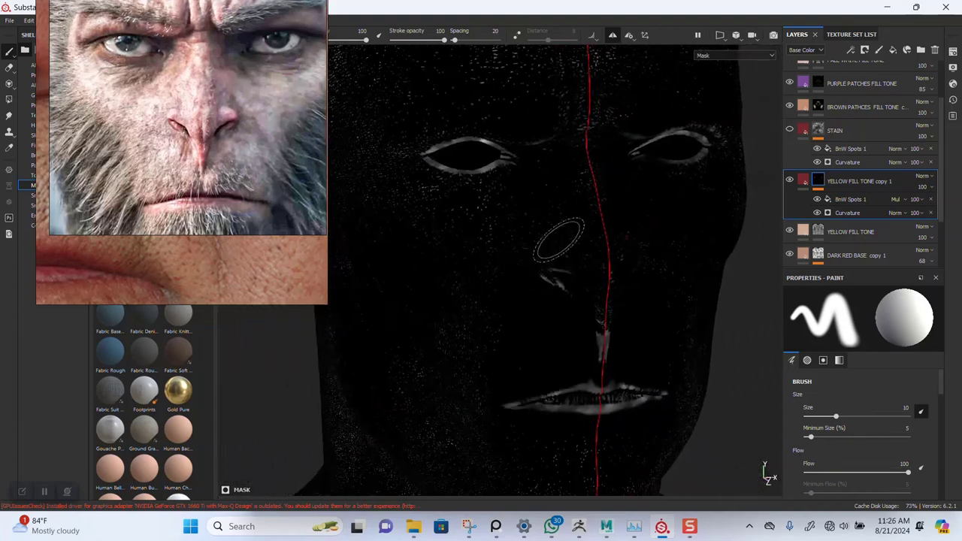
{"action": "middle_click_drag", "start_coordinate": [533, 247], "coordinate": [546, 331], "text": "alt"}
{"action": "left_click_drag", "start_coordinate": [545, 331], "coordinate": [532, 328], "text": "alt"}
- Set the BnW Spots 1 fill's projection to Tri-planar projection
{"action": "left_click", "coordinate": [849, 200]}
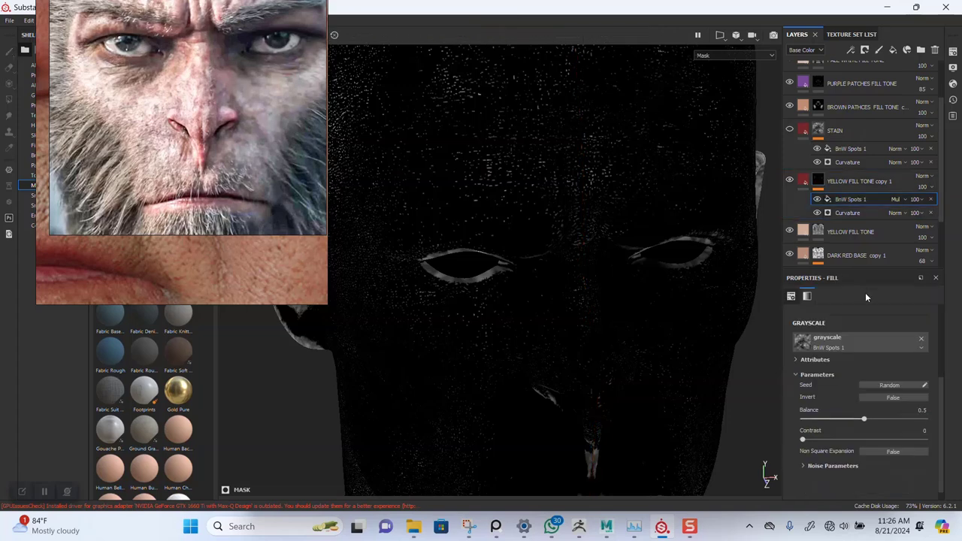
{"action": "scroll", "coordinate": [827, 388], "scroll_direction": "up", "scroll_amount": 2}
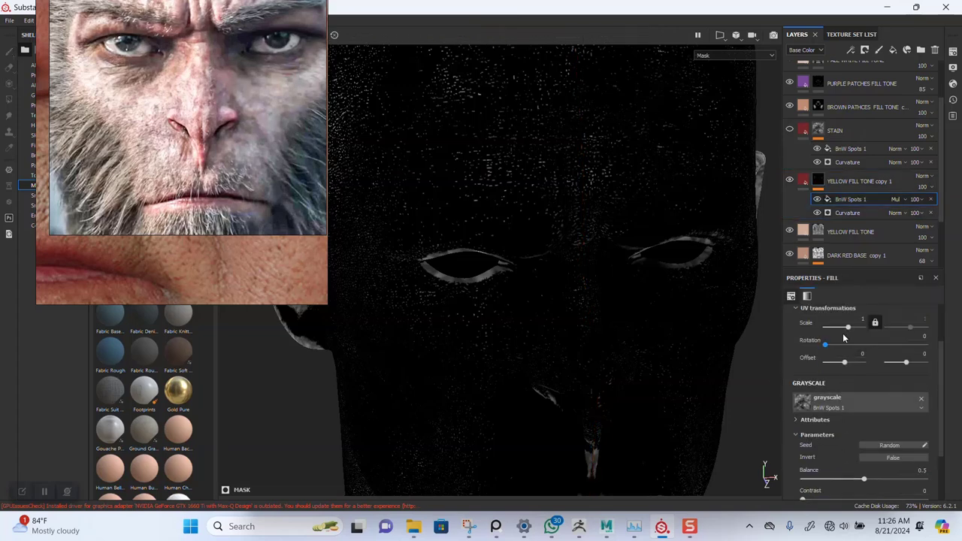
{"action": "scroll", "coordinate": [843, 339], "scroll_direction": "up", "scroll_amount": 1}
{"action": "scroll", "coordinate": [869, 320], "scroll_direction": "up", "scroll_amount": 1}
{"action": "left_click", "coordinate": [872, 332]}
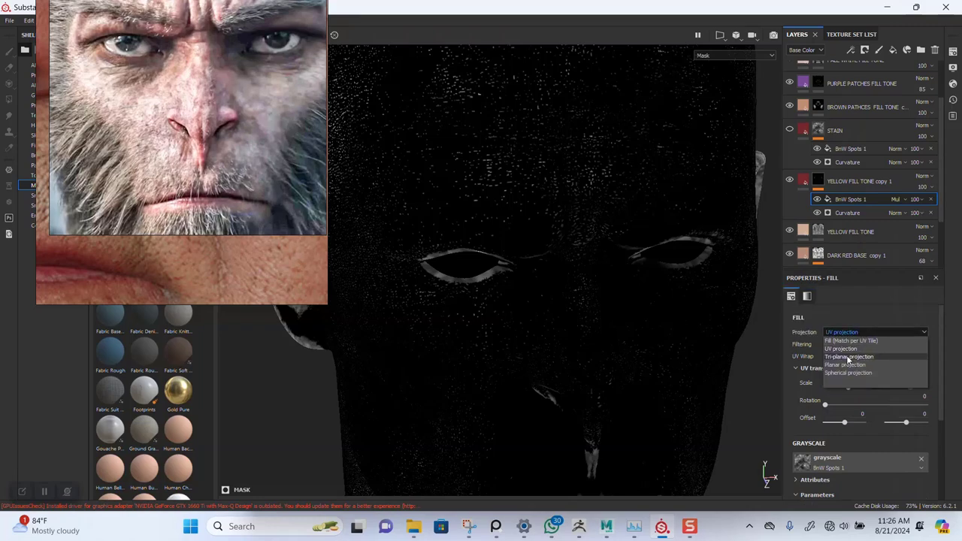
{"action": "left_click", "coordinate": [847, 356]}
- Inspect the mask on the face and neck and try a balance of 0.51 for the BnW Spots 1 fill
{"action": "scroll", "coordinate": [584, 299], "scroll_direction": "up", "scroll_amount": 4}
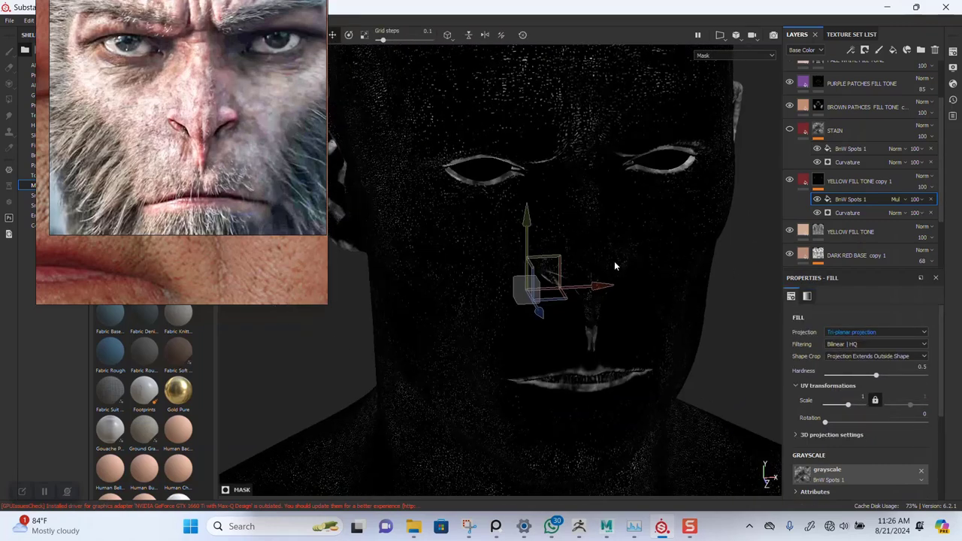
{"action": "middle_click_drag", "start_coordinate": [617, 338], "coordinate": [608, 260], "text": "alt"}
{"action": "left_click_drag", "start_coordinate": [607, 259], "coordinate": [589, 302], "text": "alt"}
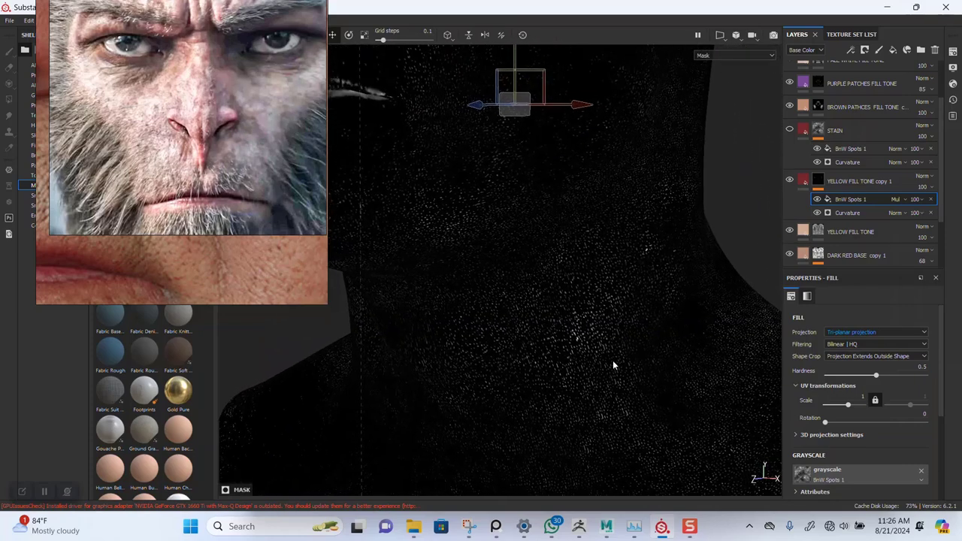
{"action": "left_click_drag", "start_coordinate": [592, 365], "coordinate": [545, 288], "text": "alt"}
{"action": "scroll", "coordinate": [864, 414], "scroll_direction": "down", "scroll_amount": 3}
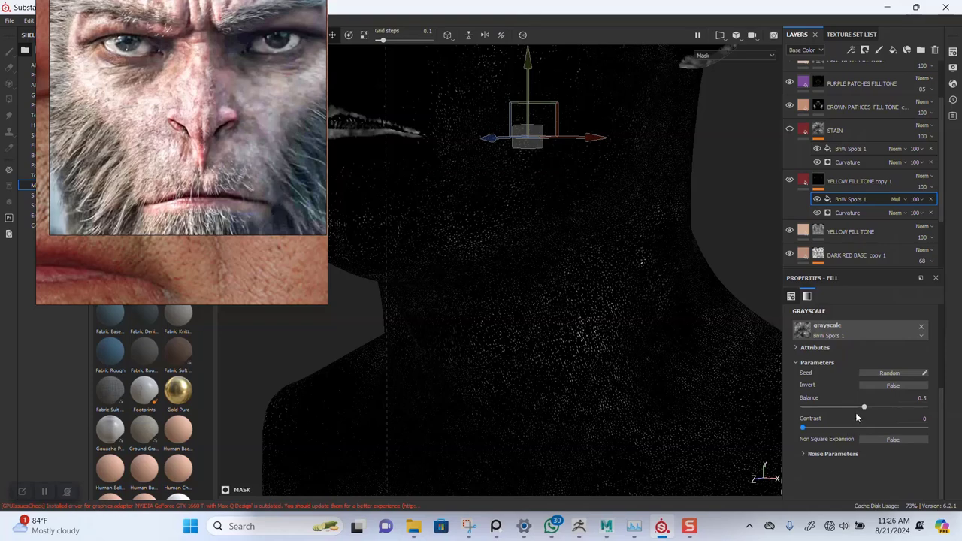
{"action": "left_click_drag", "start_coordinate": [887, 408], "coordinate": [866, 409]}
- Return to Material view and examine the pores around the nose and mouth with YELLOW FILL TONE copy 1 hidden and shown
{"action": "left_click_drag", "start_coordinate": [564, 279], "coordinate": [569, 254], "text": "alt"}
{"action": "key", "text": "m"}
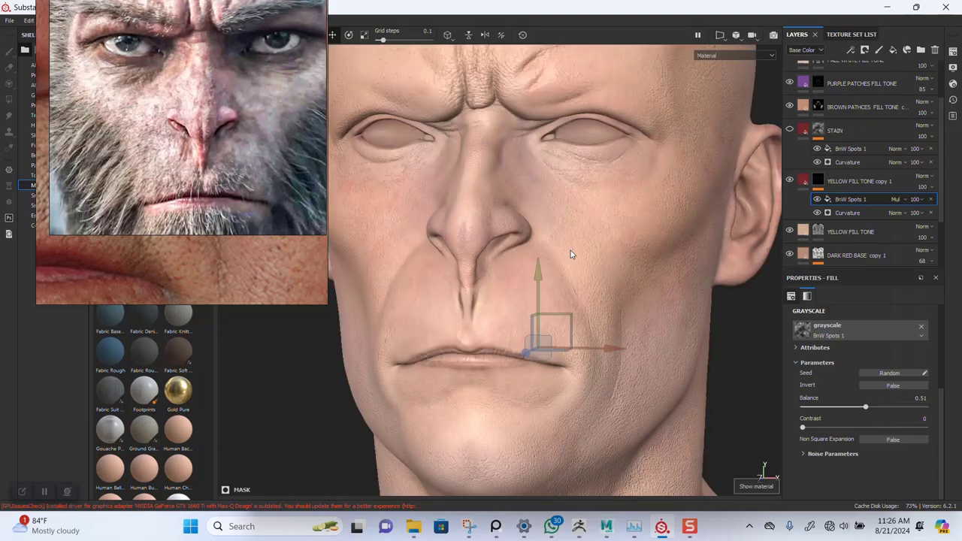
{"action": "scroll", "coordinate": [576, 230], "scroll_direction": "up", "scroll_amount": 3}
{"action": "right_click_drag", "start_coordinate": [591, 234], "coordinate": [623, 356], "text": "alt"}
{"action": "left_click_drag", "start_coordinate": [624, 357], "coordinate": [585, 260], "text": "alt"}
{"action": "right_click_drag", "start_coordinate": [585, 259], "coordinate": [520, 177], "text": "alt"}
{"action": "middle_click_drag", "start_coordinate": [520, 178], "coordinate": [576, 249], "text": "alt"}
{"action": "left_click_drag", "start_coordinate": [575, 248], "coordinate": [646, 212], "text": "alt"}
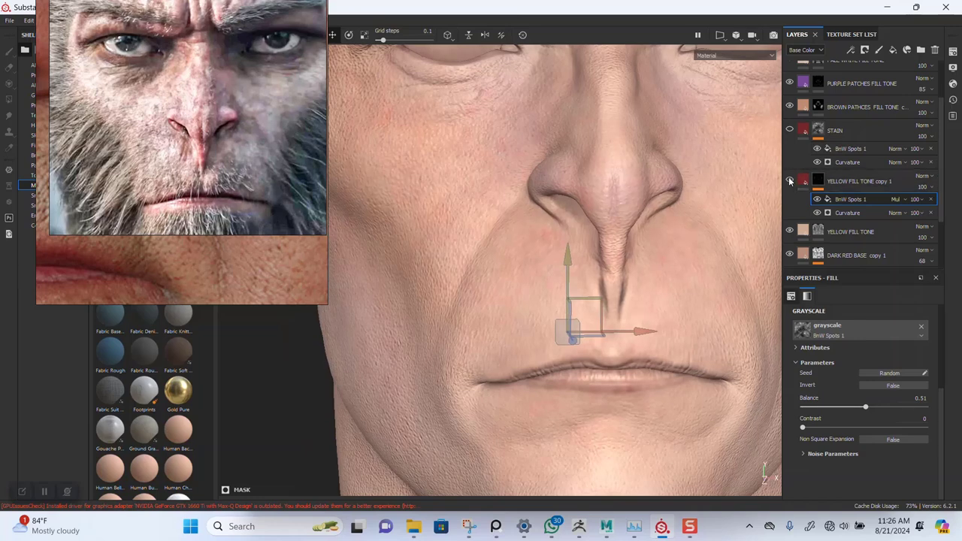
{"action": "left_click", "coordinate": [789, 180]}
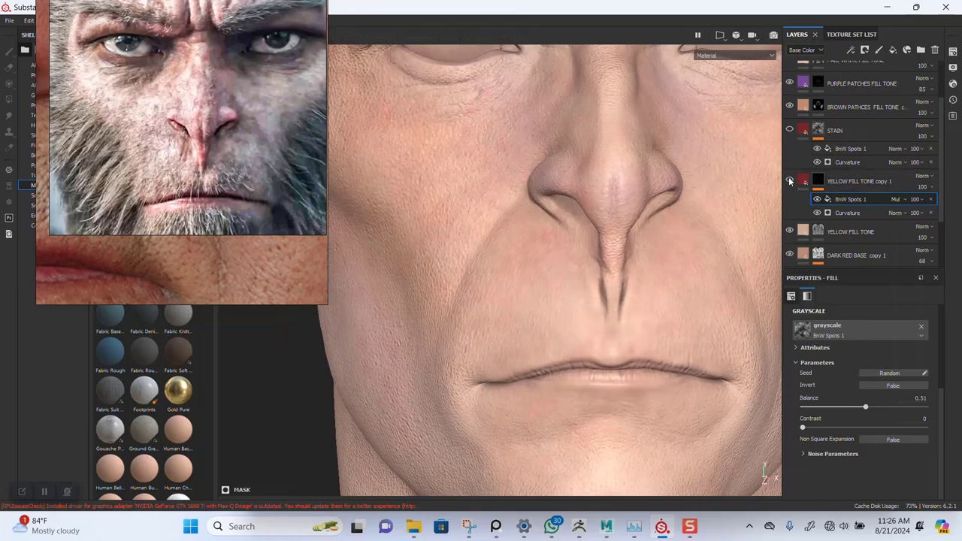
{"action": "left_click", "coordinate": [789, 180]}
{"action": "left_click", "coordinate": [789, 180]}
{"action": "left_click", "coordinate": [789, 181]}
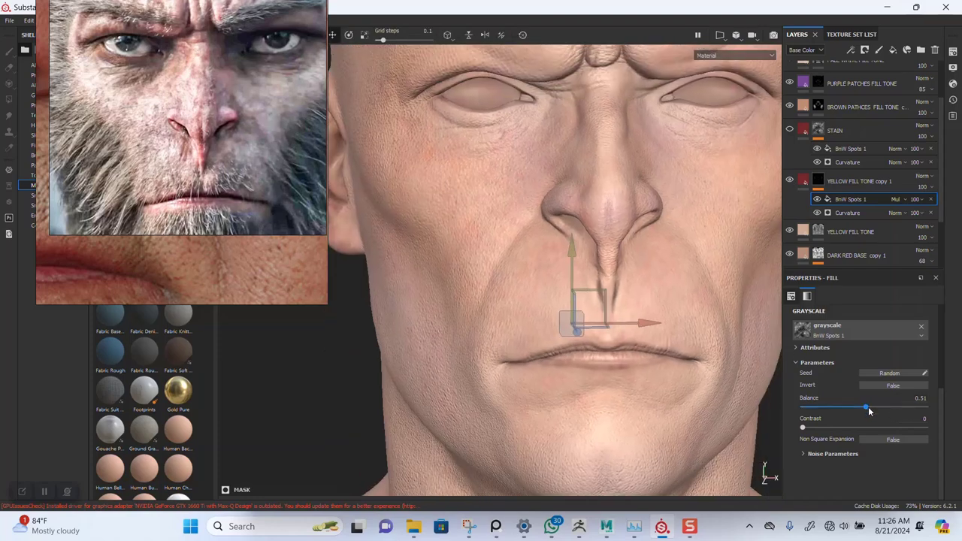
- Raise the BnW Spots 1 fill's balance to 0.71 and check the pores on the face
{"action": "left_click_drag", "start_coordinate": [883, 409], "coordinate": [911, 407]}
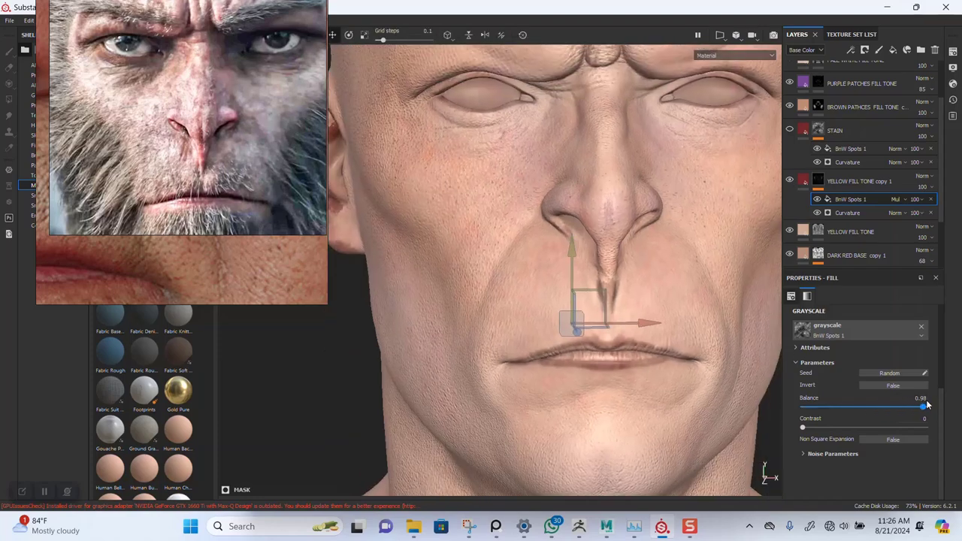
{"action": "left_click_drag", "start_coordinate": [907, 406], "coordinate": [891, 407]}
{"action": "middle_click_drag", "start_coordinate": [537, 294], "coordinate": [497, 340], "text": "alt"}
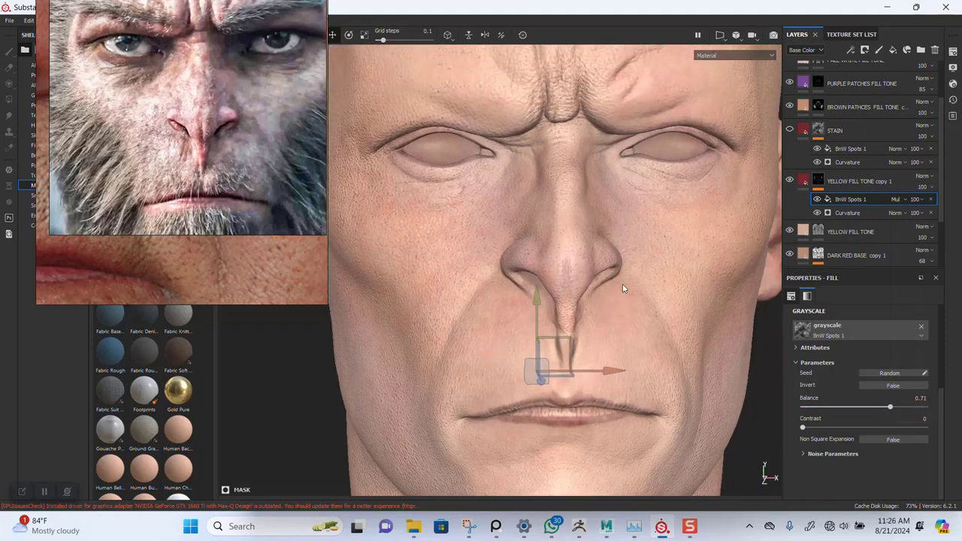
- Examine the pores around the nose, brow and eyes with the BnW Spots 1 balance applied
{"action": "middle_click_drag", "start_coordinate": [617, 292], "coordinate": [619, 386], "text": "alt"}
{"action": "left_click_drag", "start_coordinate": [634, 275], "coordinate": [592, 300], "text": "alt"}
{"action": "right_click_drag", "start_coordinate": [595, 304], "coordinate": [626, 362], "text": "alt"}
{"action": "middle_click_drag", "start_coordinate": [626, 362], "coordinate": [634, 289], "text": "alt"}
{"action": "right_click_drag", "start_coordinate": [635, 301], "coordinate": [640, 347], "text": "alt"}
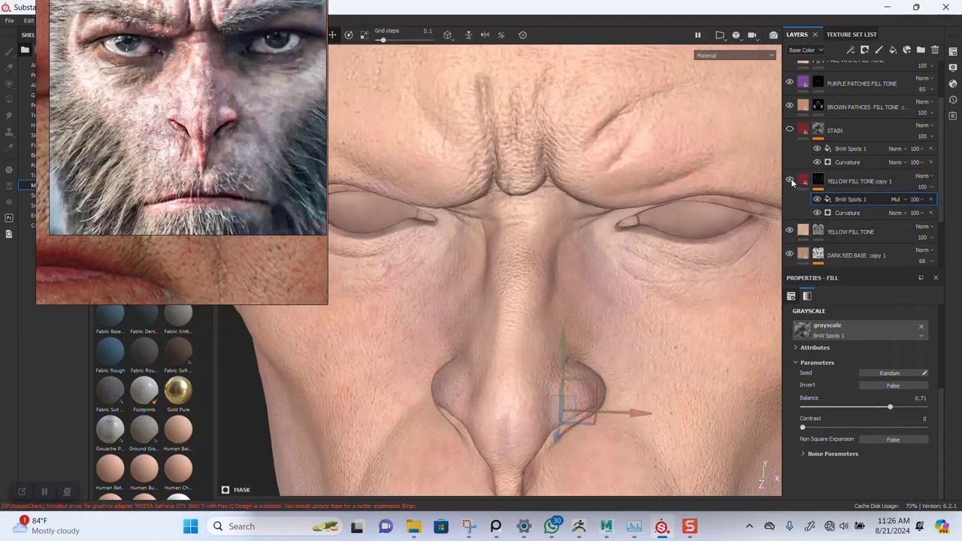
{"action": "middle_click_drag", "start_coordinate": [616, 321], "coordinate": [643, 217]}
- View the mask of YELLOW FILL TONE copy 1 on the face and neck, select that mask and return to Material view
{"action": "key", "text": "c"}
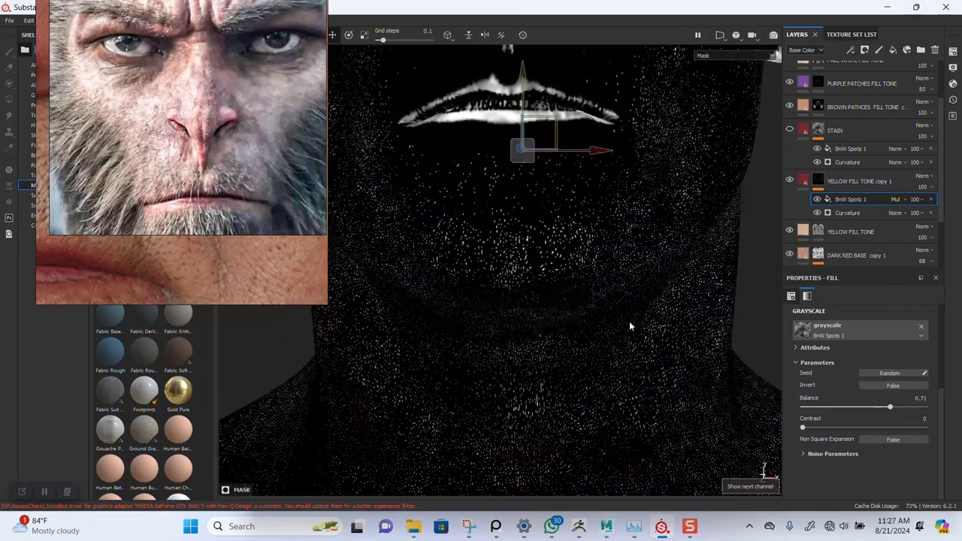
{"action": "right_click_drag", "start_coordinate": [626, 287], "coordinate": [594, 217], "text": "alt"}
{"action": "middle_click_drag", "start_coordinate": [594, 217], "coordinate": [632, 342], "text": "alt"}
{"action": "left_click", "coordinate": [818, 181]}
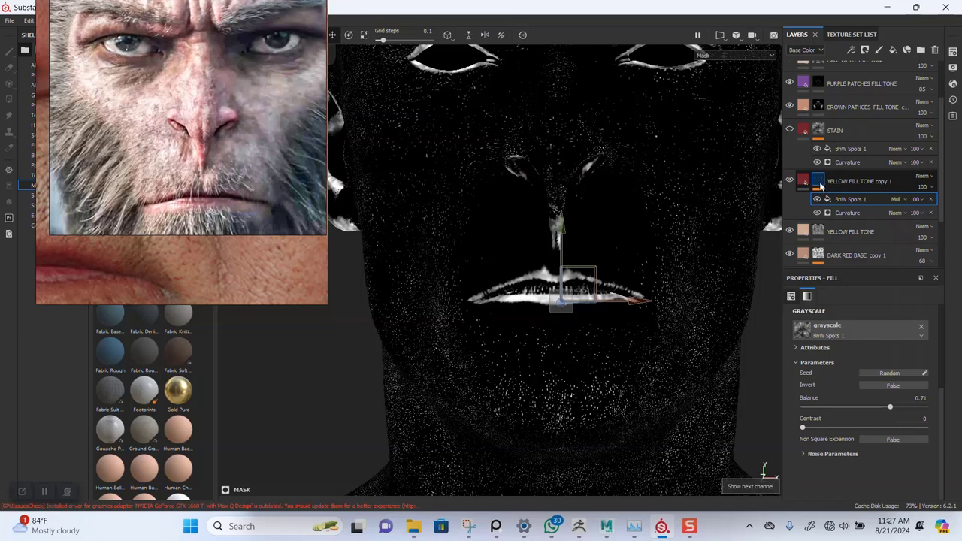
{"action": "key", "text": "1"}
{"action": "key", "text": "m"}
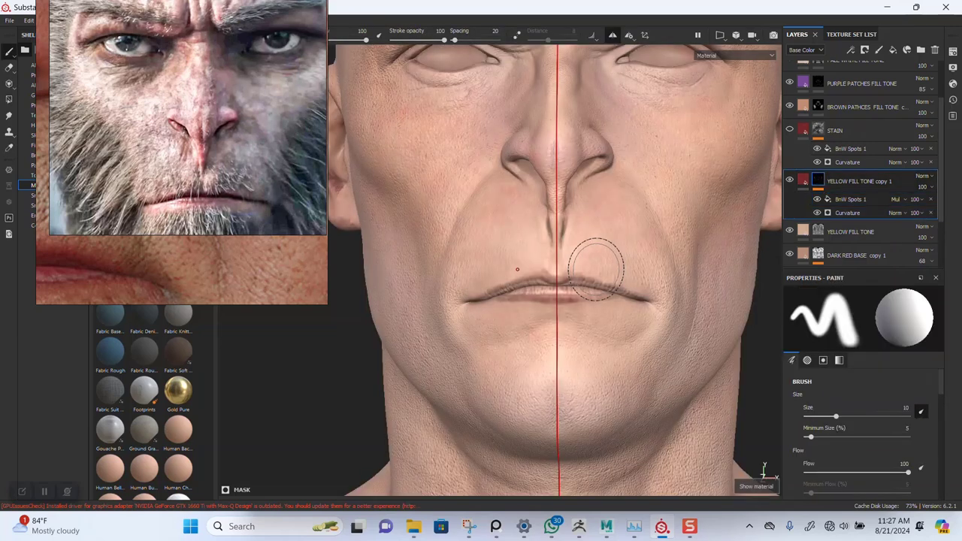
- Examine the skin material from forehead to chin from several angles and distances
{"action": "mouse_move", "coordinate": [604, 226]}
{"action": "middle_mouse_down", "text": "alt"}
{"action": "mouse_move", "coordinate": [591, 287]}
{"action": "mouse_move", "coordinate": [587, 265]}
{"action": "middle_mouse_up", "text": "alt"}
{"action": "scroll", "coordinate": [571, 279], "scroll_direction": "down", "scroll_amount": 2}
{"action": "mouse_move", "coordinate": [582, 234]}
{"action": "left_mouse_down", "text": "alt"}
{"action": "mouse_move", "coordinate": [591, 251]}
{"action": "mouse_move", "coordinate": [574, 236]}
{"action": "left_mouse_up", "text": "alt"}
{"action": "middle_click_drag", "start_coordinate": [573, 236], "coordinate": [586, 267], "text": "alt"}
{"action": "middle_click_drag", "start_coordinate": [587, 220], "coordinate": [583, 308], "text": "alt"}
{"action": "mouse_move", "coordinate": [535, 223]}
{"action": "left_mouse_down", "text": "alt"}
{"action": "mouse_move", "coordinate": [539, 298]}
{"action": "mouse_move", "coordinate": [618, 264]}
{"action": "mouse_move", "coordinate": [551, 263]}
{"action": "left_mouse_up", "text": "alt"}
{"action": "mouse_move", "coordinate": [496, 269]}
{"action": "right_mouse_down", "text": "alt"}
{"action": "mouse_move", "coordinate": [483, 297]}
{"action": "mouse_move", "coordinate": [490, 325]}
{"action": "right_mouse_up", "text": "alt"}
{"action": "right_click_drag", "start_coordinate": [511, 241], "coordinate": [514, 265], "text": "alt"}
{"action": "left_click_drag", "start_coordinate": [504, 232], "coordinate": [509, 202], "text": "alt"}
{"action": "right_click_drag", "start_coordinate": [502, 191], "coordinate": [406, 95], "text": "alt"}
{"action": "middle_click_drag", "start_coordinate": [524, 291], "coordinate": [519, 236], "text": "alt"}
{"action": "left_click_drag", "start_coordinate": [519, 236], "coordinate": [505, 220], "text": "alt"}
{"action": "middle_click_drag", "start_coordinate": [510, 292], "coordinate": [503, 262], "text": "alt"}
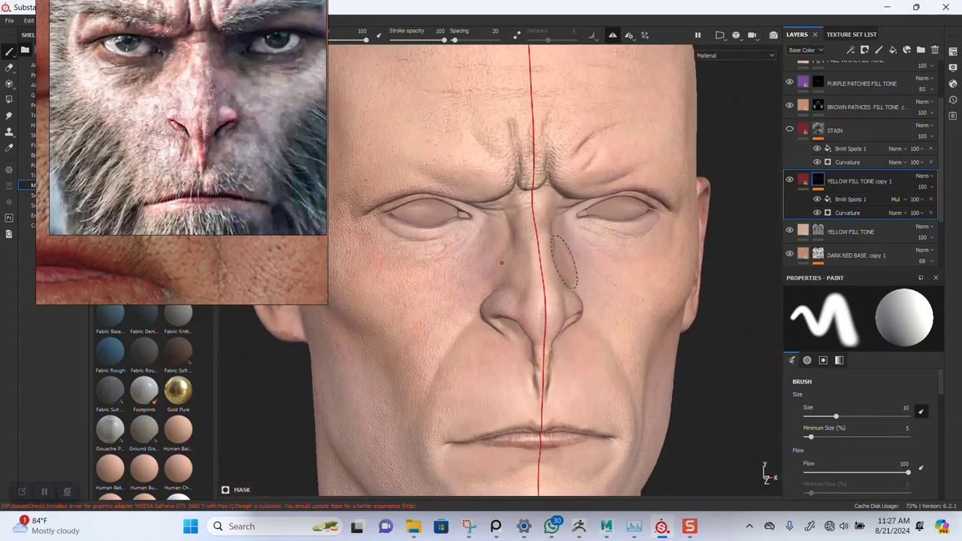
{"action": "left_click_drag", "start_coordinate": [556, 260], "coordinate": [535, 262], "text": "alt"}
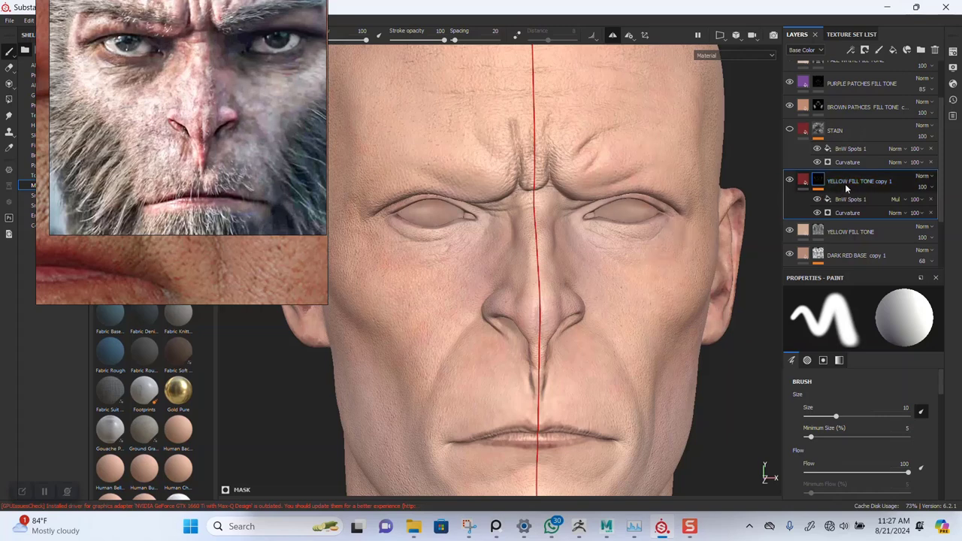
- Duplicate YELLOW FILL TONE copy 1 and sample the bright red of MARBLE VEINS as the duplicate's base color
{"action": "key", "text": "ctrl+d"}
{"action": "left_click", "coordinate": [805, 181]}
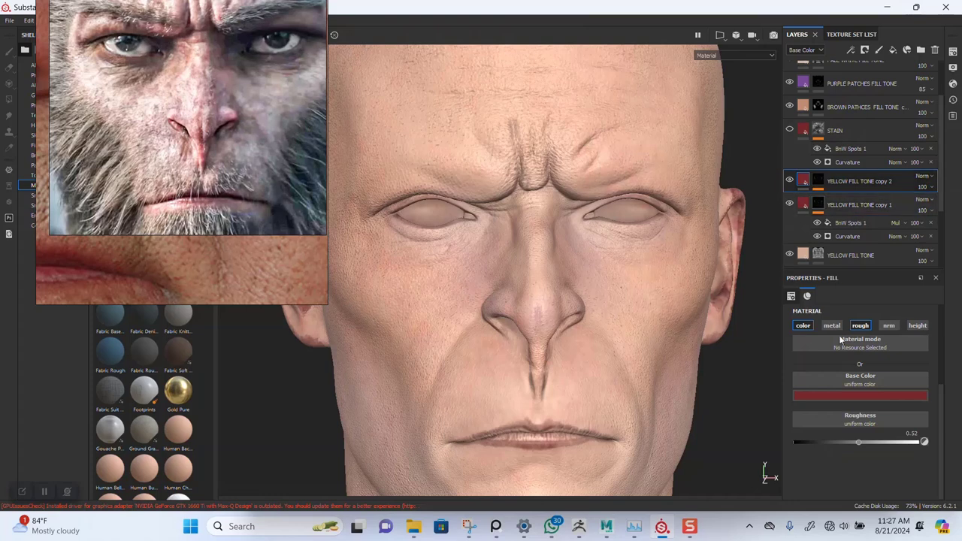
{"action": "scroll", "coordinate": [808, 214], "scroll_direction": "down", "scroll_amount": 3}
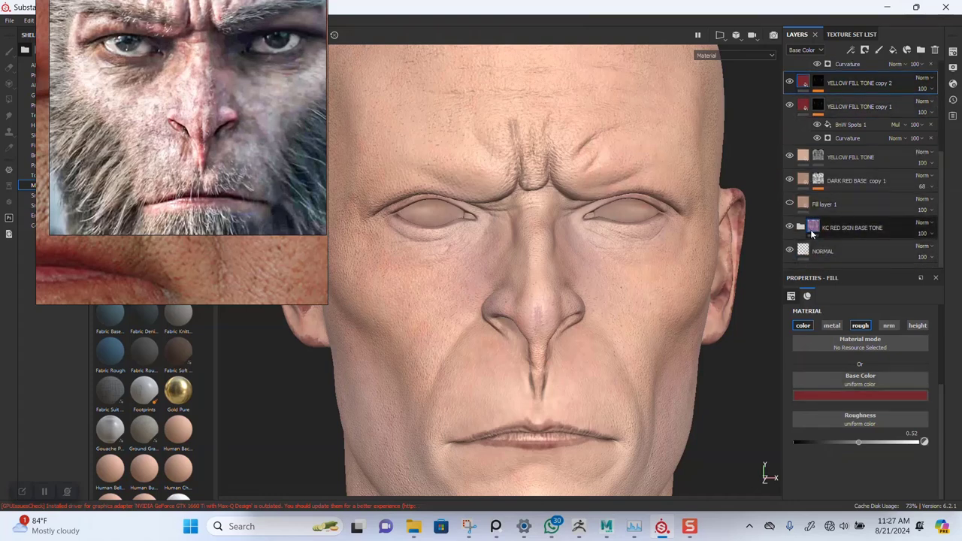
{"action": "left_click", "coordinate": [800, 226]}
{"action": "scroll", "coordinate": [829, 239], "scroll_direction": "down", "scroll_amount": 1}
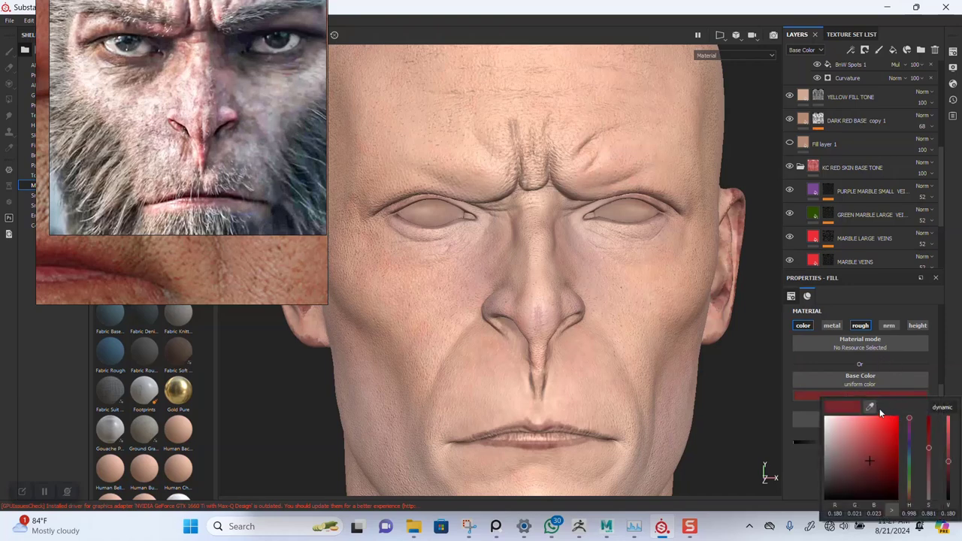
{"action": "left_click", "coordinate": [817, 260]}
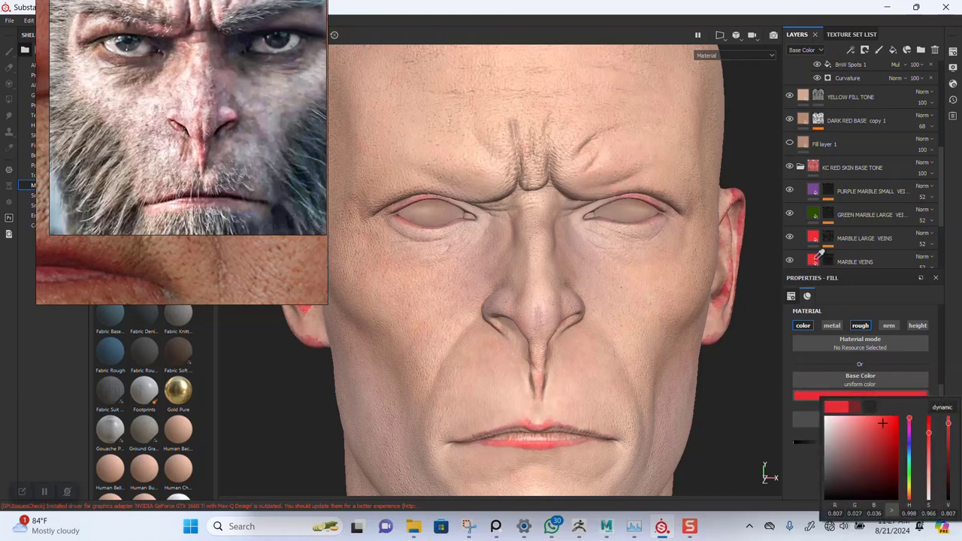
- Resample the duplicate layer's base color from the BRIGHT RED BASE layer
{"action": "scroll", "coordinate": [902, 252], "scroll_direction": "down", "scroll_amount": 3}
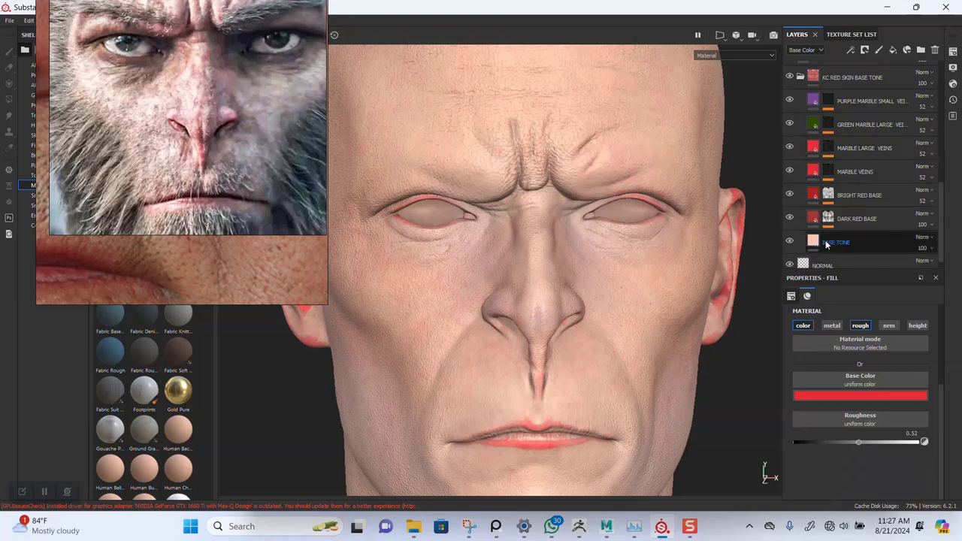
{"action": "left_click", "coordinate": [854, 392]}
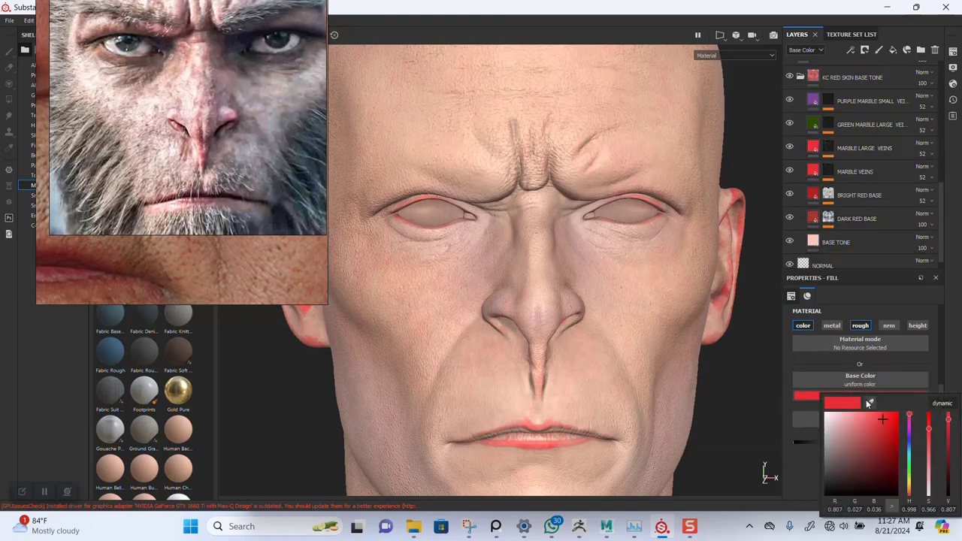
{"action": "left_click", "coordinate": [818, 184]}
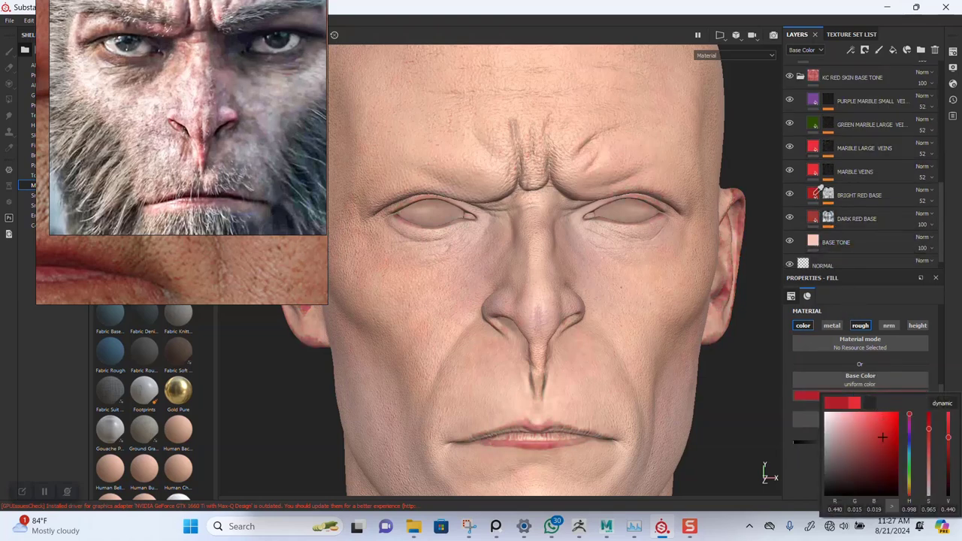
- Rename YELLOW FILL TONE copy 1 as BLACK HEADS and remove the BnW Spots 1 fill from the mask of YELLOW FILL TONE copy 2
{"action": "scroll", "coordinate": [855, 197], "scroll_direction": "up", "scroll_amount": 5}
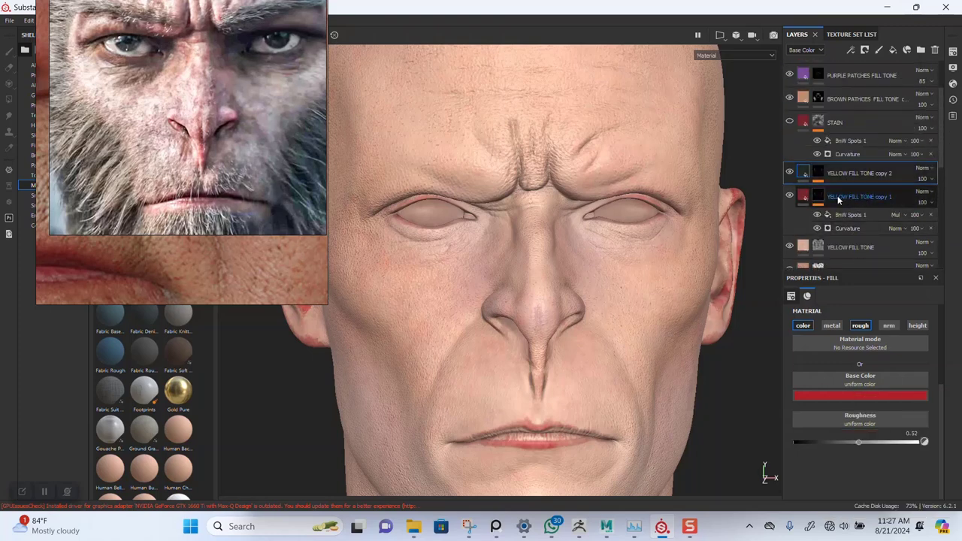
{"action": "left_click", "coordinate": [842, 198]}
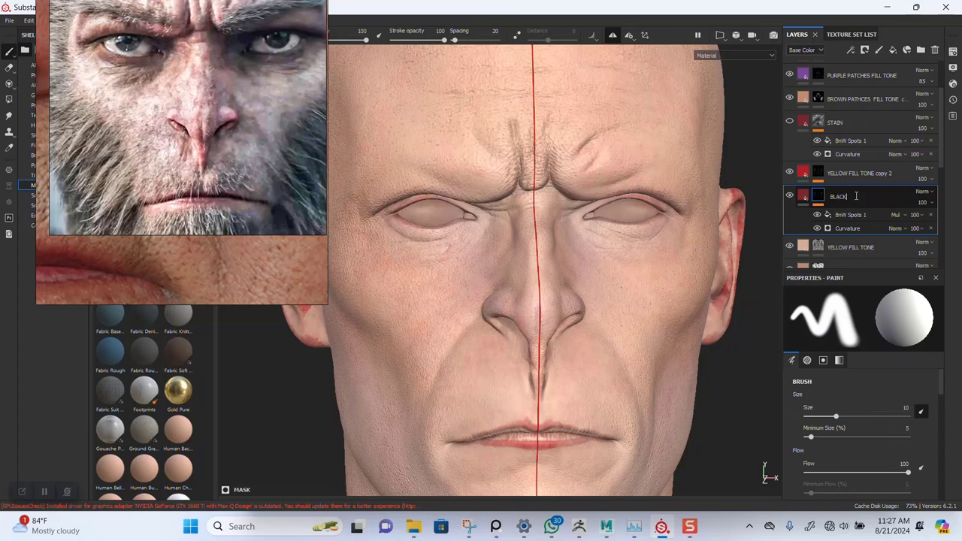
{"action": "right_click", "coordinate": [821, 174]}
{"action": "left_click", "coordinate": [821, 181]}
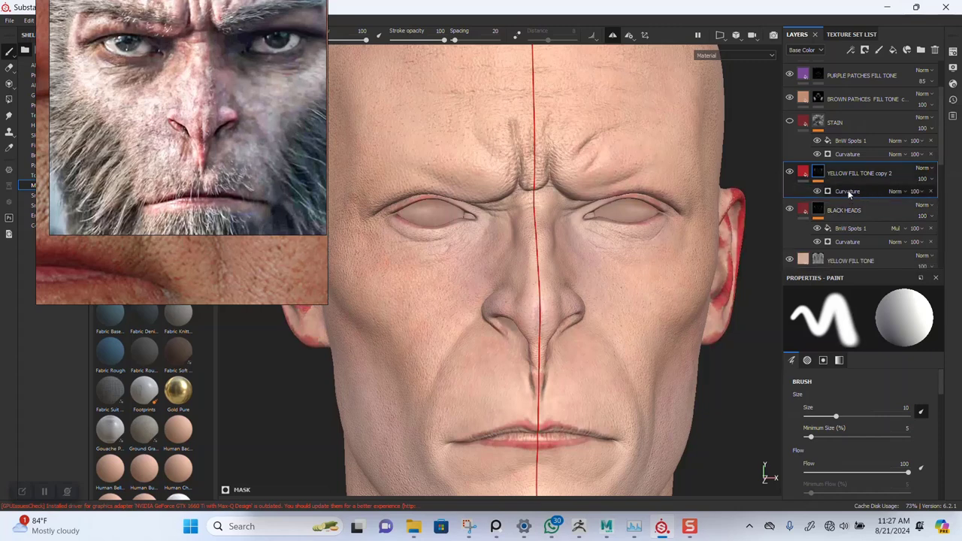
- Try the Cavities and Dual modes on YELLOW FILL TONE copy 2's Curvature generator, and set the mode to Unprocessed
{"action": "left_click", "coordinate": [847, 191]}
{"action": "left_click_drag", "start_coordinate": [702, 251], "coordinate": [750, 284], "text": "alt"}
{"action": "scroll", "coordinate": [859, 379], "scroll_direction": "down", "scroll_amount": 2}
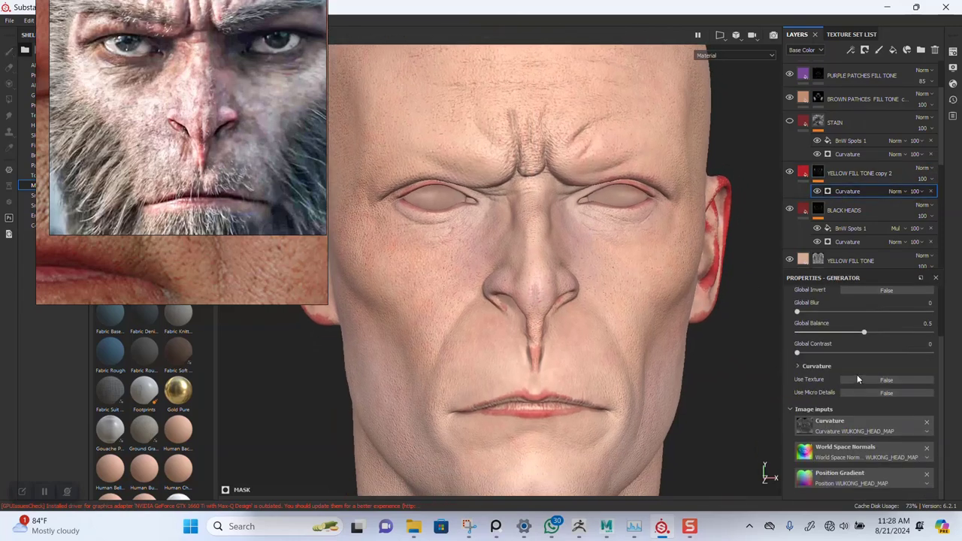
{"action": "left_click", "coordinate": [799, 366]}
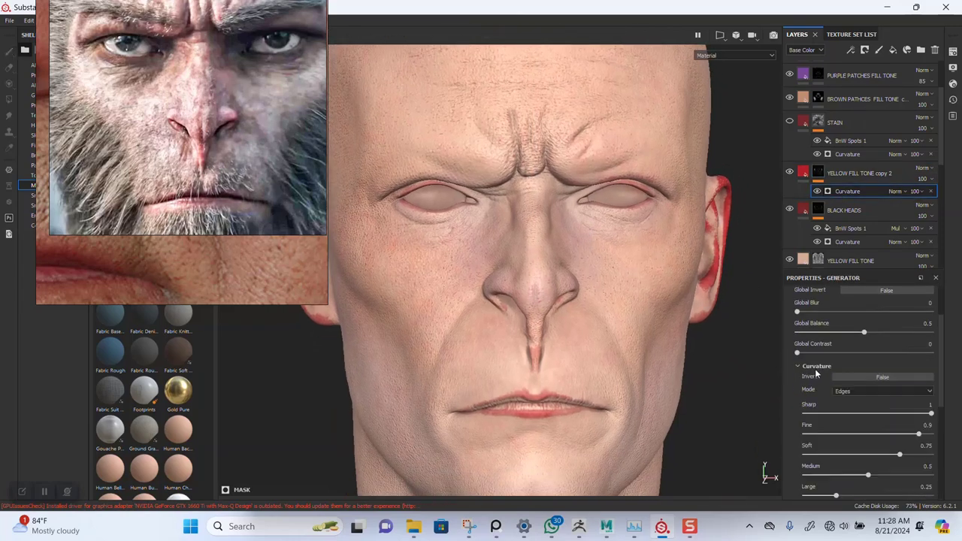
{"action": "left_click", "coordinate": [874, 390]}
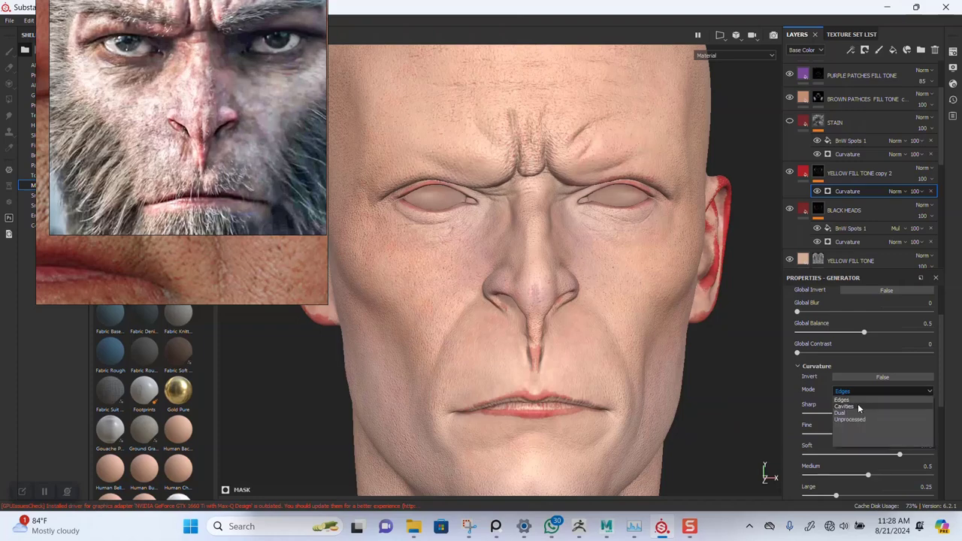
{"action": "left_click", "coordinate": [858, 405]}
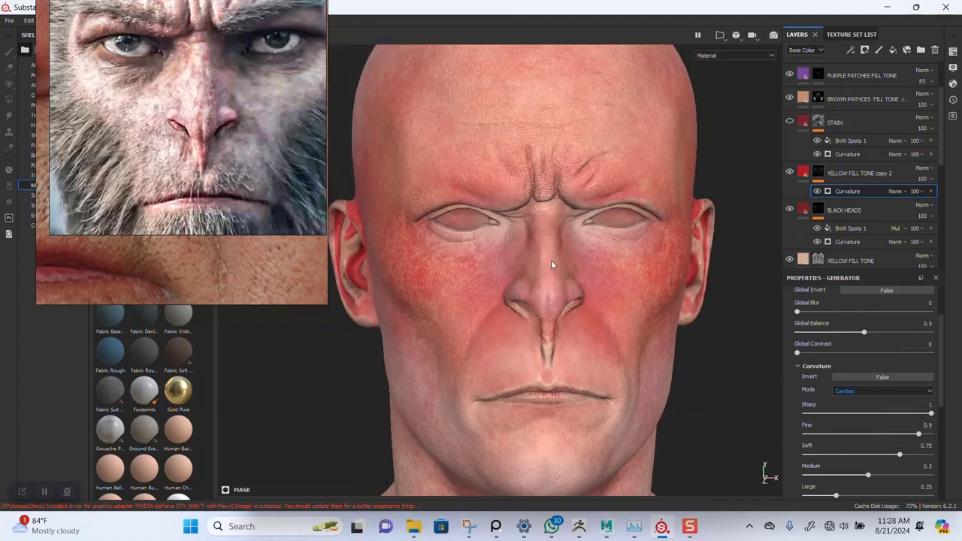
{"action": "scroll", "coordinate": [551, 263], "scroll_direction": "up", "scroll_amount": 8}
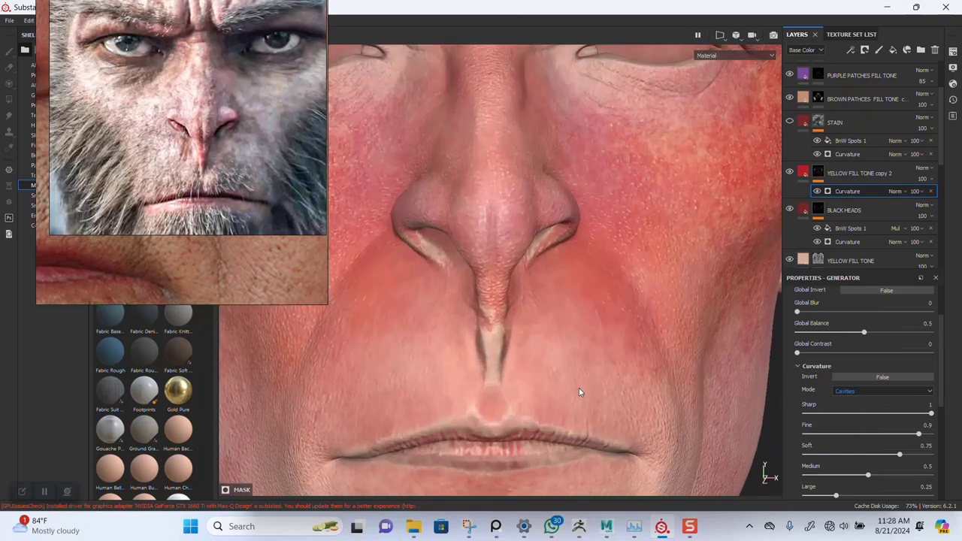
{"action": "right_click_drag", "start_coordinate": [578, 393], "coordinate": [560, 293], "text": "alt"}
{"action": "middle_click_drag", "start_coordinate": [560, 292], "coordinate": [582, 225], "text": "alt"}
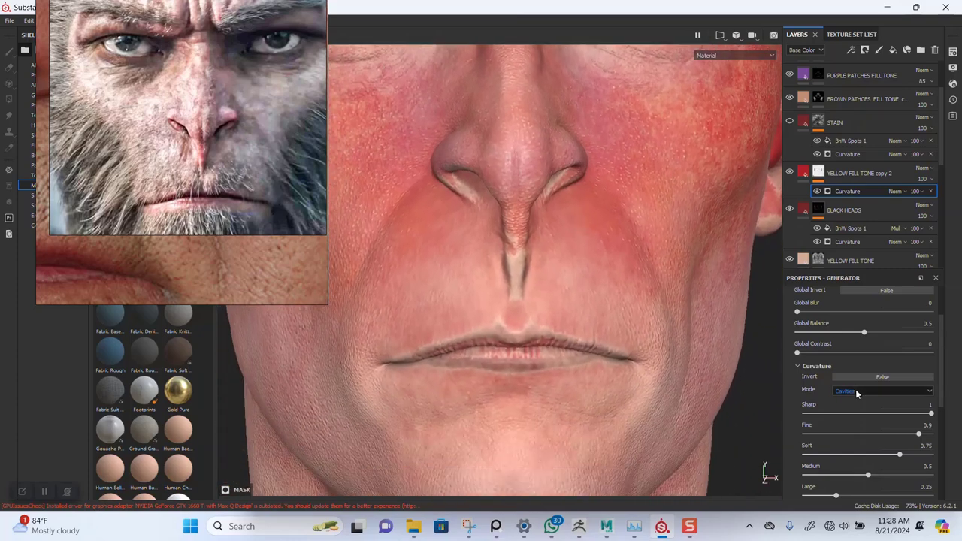
{"action": "left_click", "coordinate": [856, 392]}
{"action": "left_click", "coordinate": [854, 413]}
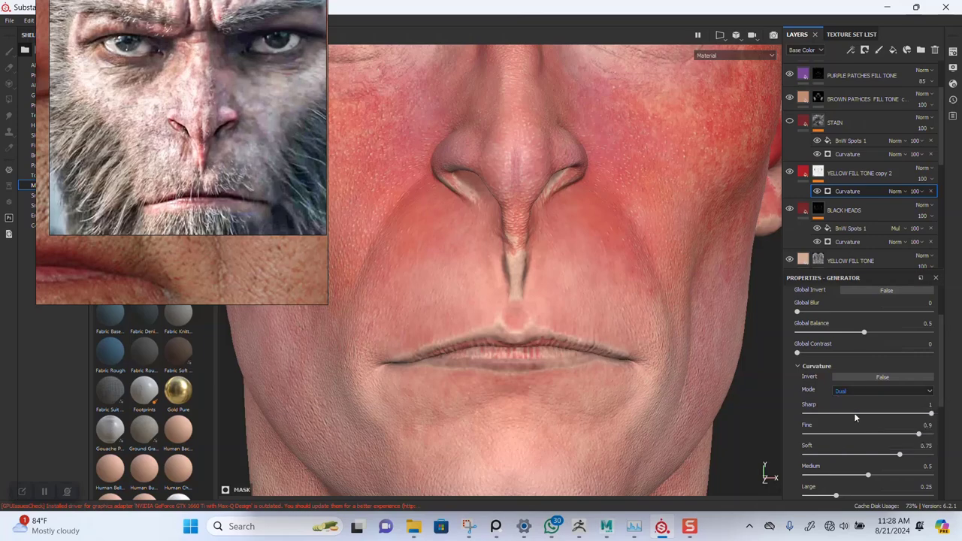
{"action": "left_click", "coordinate": [854, 390]}
{"action": "left_click", "coordinate": [852, 423]}
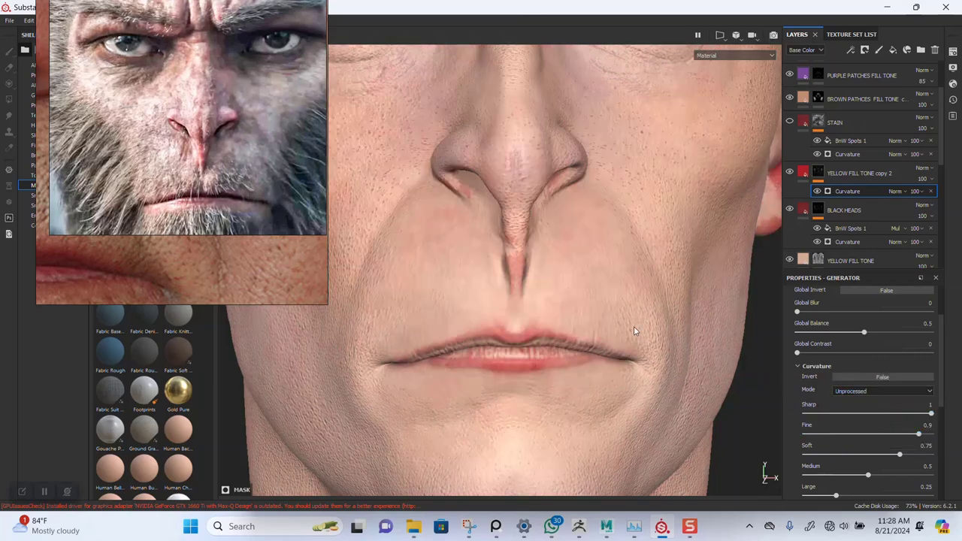
- Inspect the Curvature mask of YELLOW FILL TONE copy 2 on the whole head, face and neck
{"action": "scroll", "coordinate": [514, 225], "scroll_direction": "down", "scroll_amount": 3}
{"action": "middle_click_drag", "start_coordinate": [513, 225], "coordinate": [527, 258]}
{"action": "key", "text": "c"}
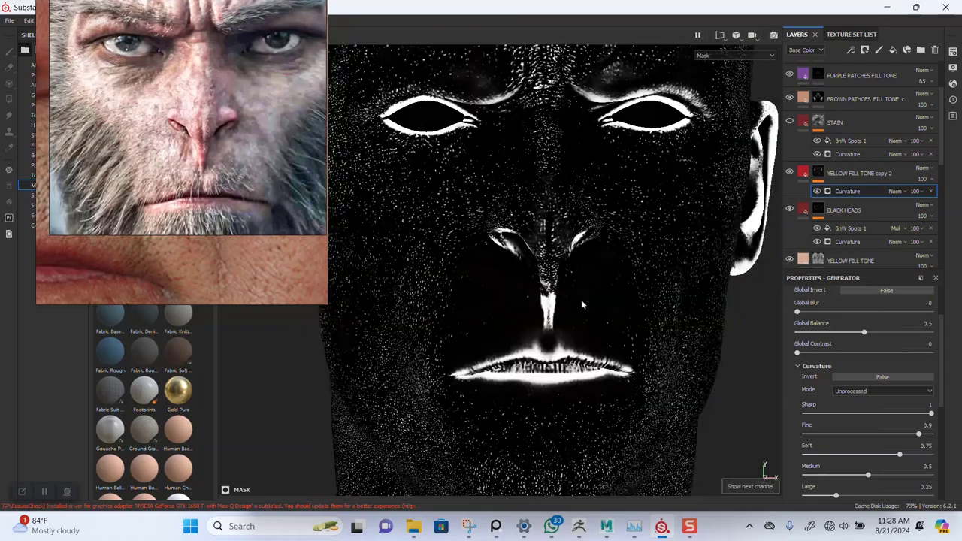
{"action": "scroll", "coordinate": [566, 227], "scroll_direction": "down", "scroll_amount": 4}
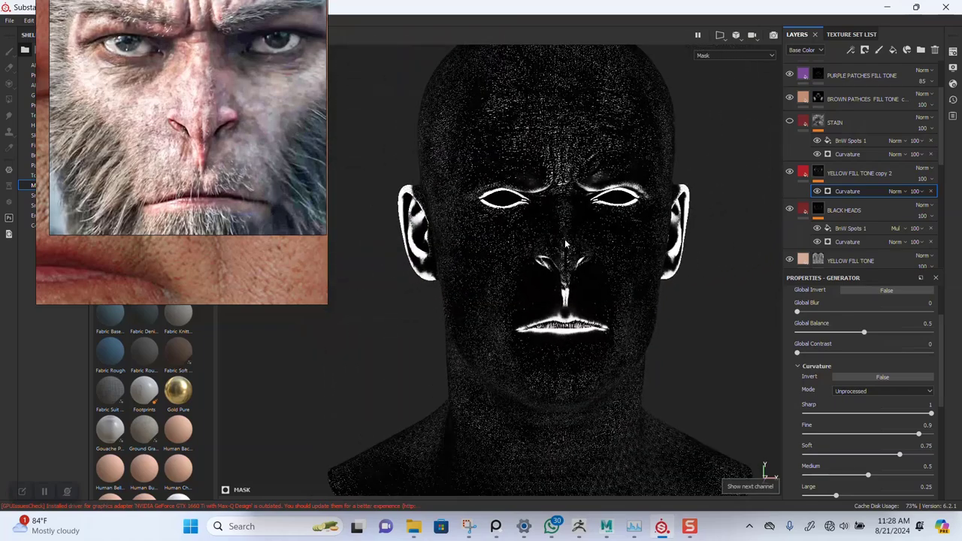
{"action": "scroll", "coordinate": [566, 243], "scroll_direction": "up", "scroll_amount": 3}
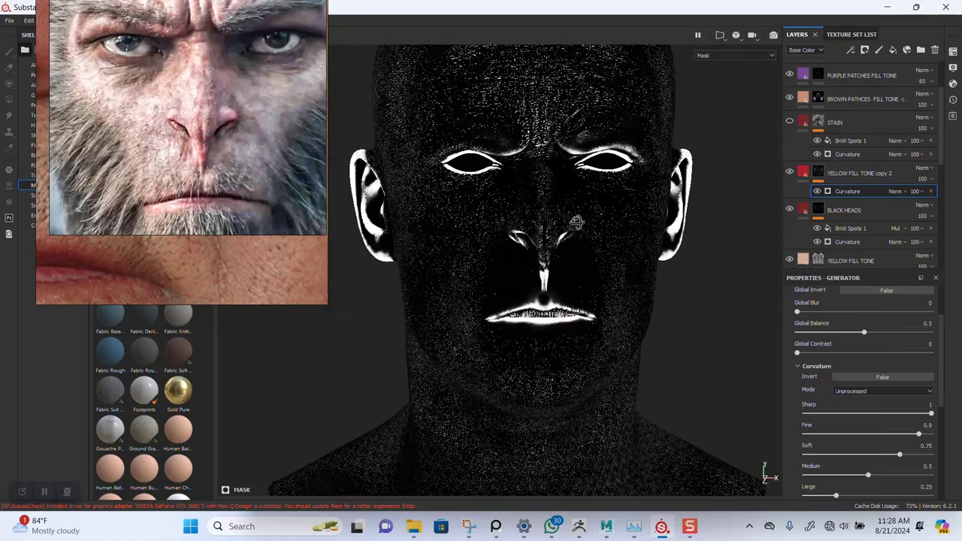
{"action": "left_click_drag", "start_coordinate": [576, 222], "coordinate": [576, 193], "text": "alt"}
{"action": "scroll", "coordinate": [583, 201], "scroll_direction": "up", "scroll_amount": 4}
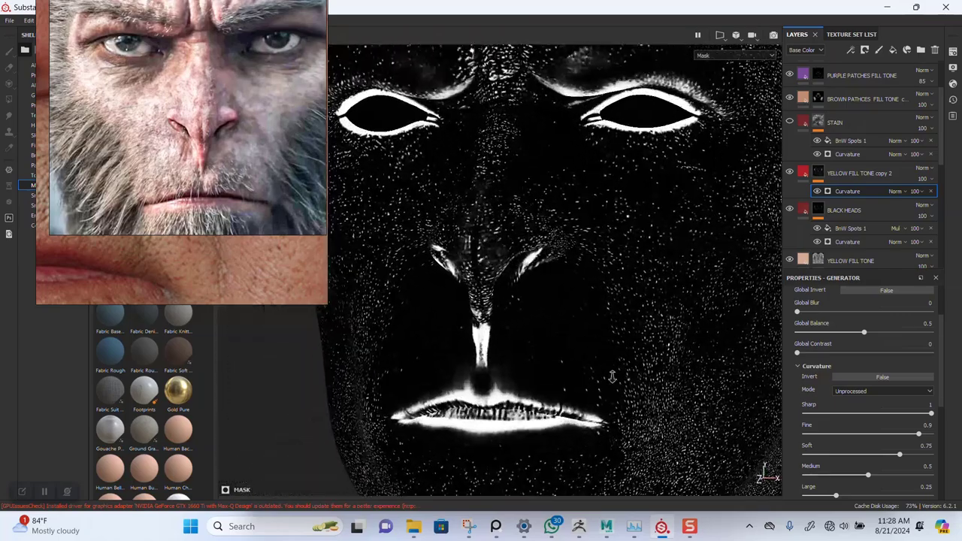
{"action": "left_click_drag", "start_coordinate": [594, 276], "coordinate": [607, 303], "text": "alt"}
{"action": "middle_click_drag", "start_coordinate": [608, 304], "coordinate": [599, 285], "text": "alt"}
{"action": "left_click_drag", "start_coordinate": [599, 288], "coordinate": [697, 316], "text": "alt"}
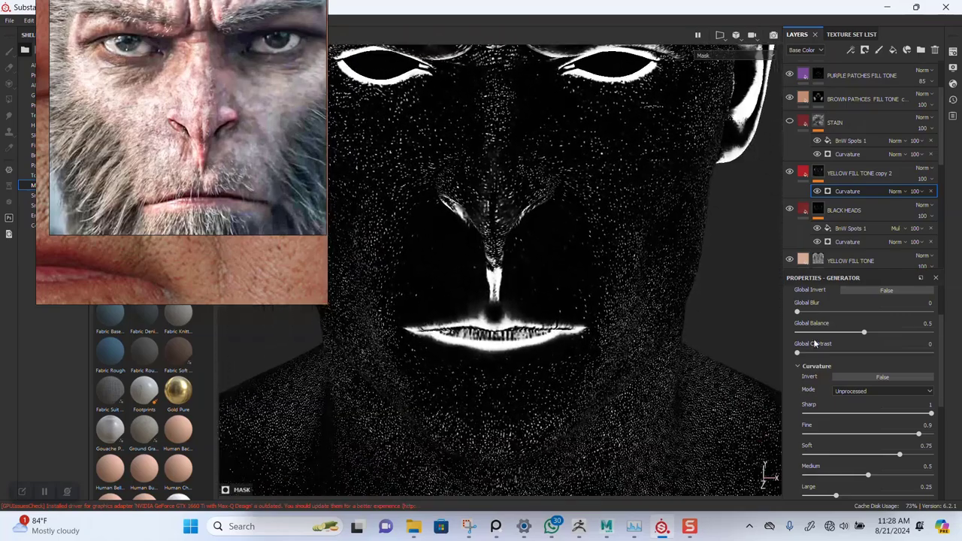
- Add a Levels adjustment to YELLOW FILL TONE copy 2's mask with a midtone of 0.205 and return to Material view
{"action": "left_click", "coordinate": [820, 176]}
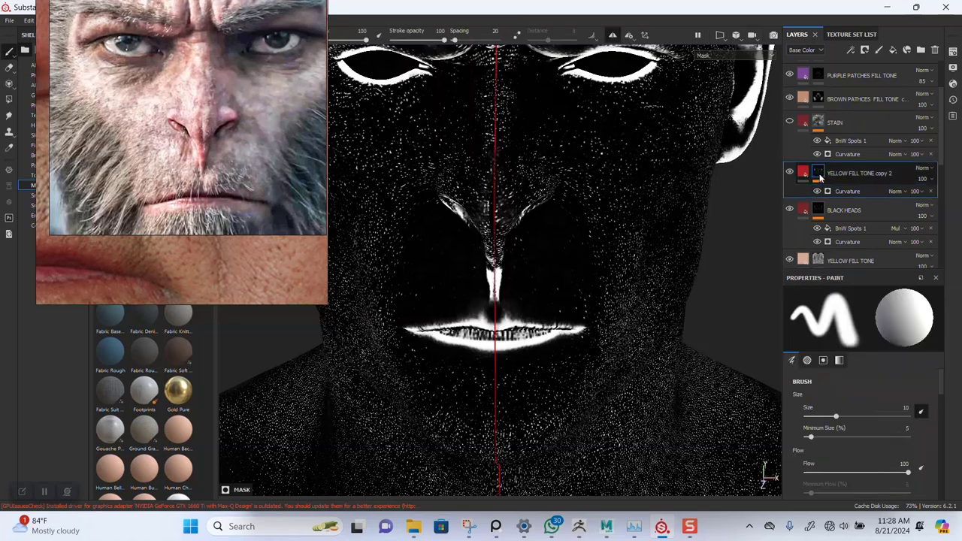
{"action": "right_click", "coordinate": [821, 176]}
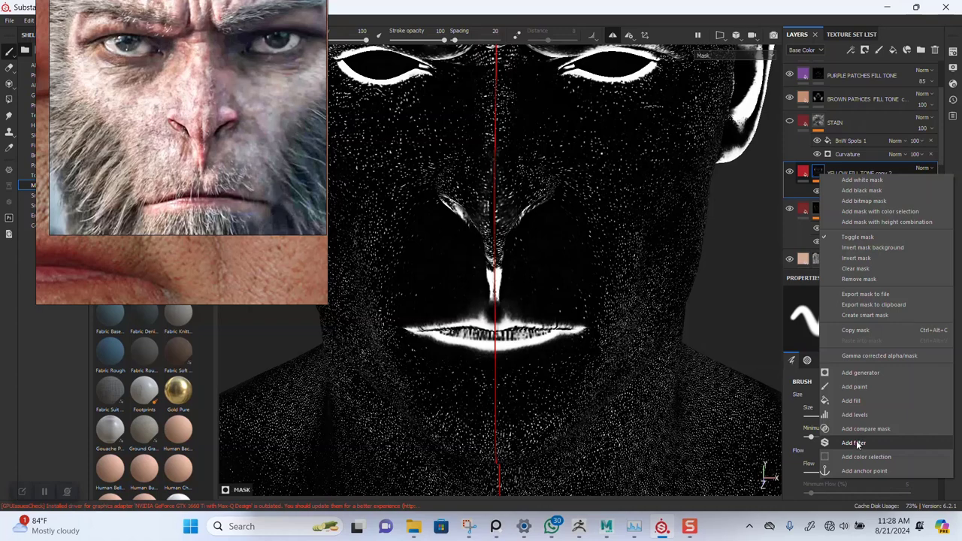
{"action": "left_click", "coordinate": [857, 414]}
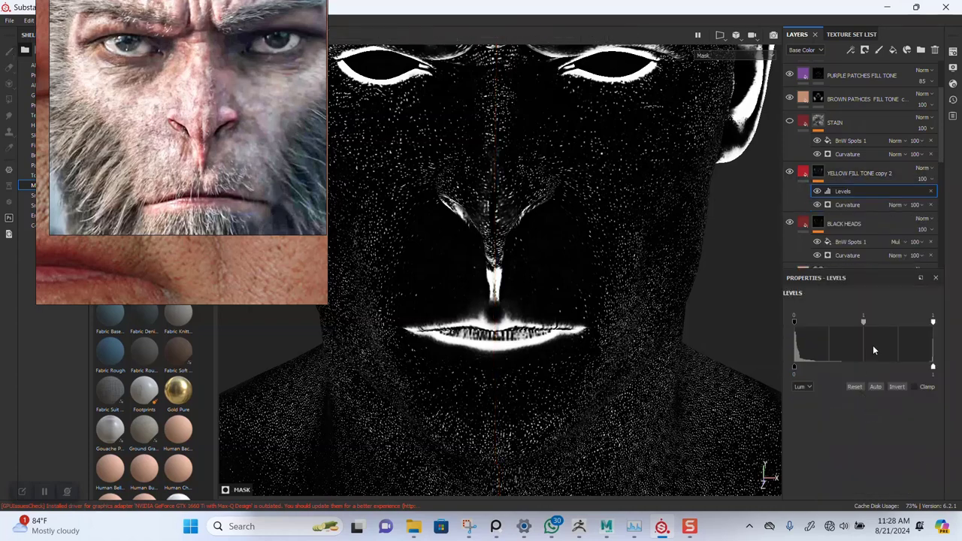
{"action": "left_click_drag", "start_coordinate": [864, 323], "coordinate": [794, 320]}
{"action": "scroll", "coordinate": [505, 319], "scroll_direction": "down", "scroll_amount": 1}
{"action": "middle_click_drag", "start_coordinate": [558, 164], "coordinate": [560, 270], "text": "alt"}
{"action": "mouse_move", "coordinate": [560, 272]}
{"action": "left_mouse_down", "text": "alt"}
{"action": "mouse_move", "coordinate": [569, 299]}
{"action": "mouse_move", "coordinate": [573, 285]}
{"action": "left_mouse_up", "text": "alt"}
{"action": "middle_click_drag", "start_coordinate": [574, 323], "coordinate": [576, 221], "text": "alt"}
{"action": "key", "text": "m"}
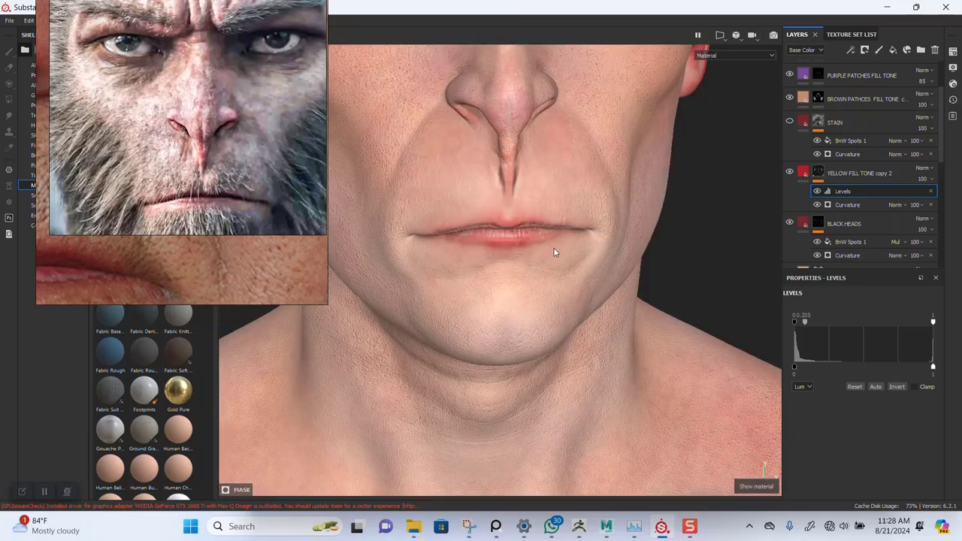
- Examine the red layer's effect on the lips, nose and forehead in Material view
{"action": "right_click_drag", "start_coordinate": [555, 253], "coordinate": [517, 230], "text": "alt"}
{"action": "middle_click_drag", "start_coordinate": [535, 202], "coordinate": [533, 326], "text": "alt"}
{"action": "right_click_drag", "start_coordinate": [527, 230], "coordinate": [541, 383], "text": "alt"}
{"action": "middle_click_drag", "start_coordinate": [541, 367], "coordinate": [547, 309], "text": "alt"}
{"action": "right_click_drag", "start_coordinate": [543, 351], "coordinate": [528, 186], "text": "alt"}
{"action": "left_click_drag", "start_coordinate": [528, 186], "coordinate": [491, 196], "text": "alt"}
{"action": "middle_click_drag", "start_coordinate": [501, 186], "coordinate": [495, 201], "text": "alt"}
- Switch to the reference board and examine the close-up skin photos for pore and color detail
{"action": "scroll", "coordinate": [165, 172], "scroll_direction": "down", "scroll_amount": 5}
{"action": "scroll", "coordinate": [165, 178], "scroll_direction": "down", "scroll_amount": 2}
{"action": "right_click_drag", "start_coordinate": [168, 191], "coordinate": [846, 192]}
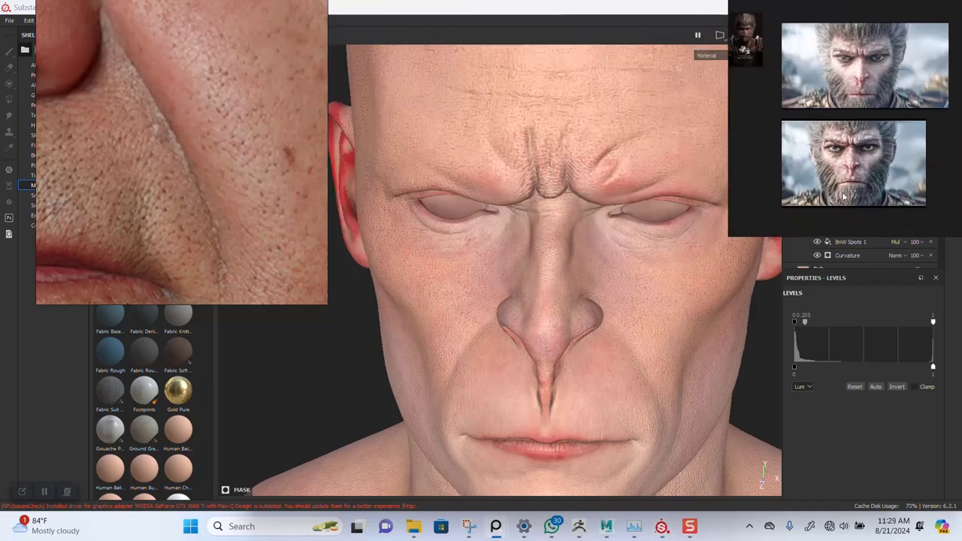
{"action": "scroll", "coordinate": [160, 167], "scroll_direction": "down", "scroll_amount": 7}
{"action": "scroll", "coordinate": [158, 171], "scroll_direction": "down", "scroll_amount": 4}
{"action": "mouse_move", "coordinate": [169, 172]}
{"action": "middle_mouse_down"}
{"action": "mouse_move", "coordinate": [65, 158]}
{"action": "mouse_move", "coordinate": [16, 175]}
{"action": "middle_mouse_up"}
{"action": "middle_click_drag", "start_coordinate": [184, 156], "coordinate": [97, 157]}
{"action": "scroll", "coordinate": [217, 125], "scroll_direction": "down", "scroll_amount": 5}
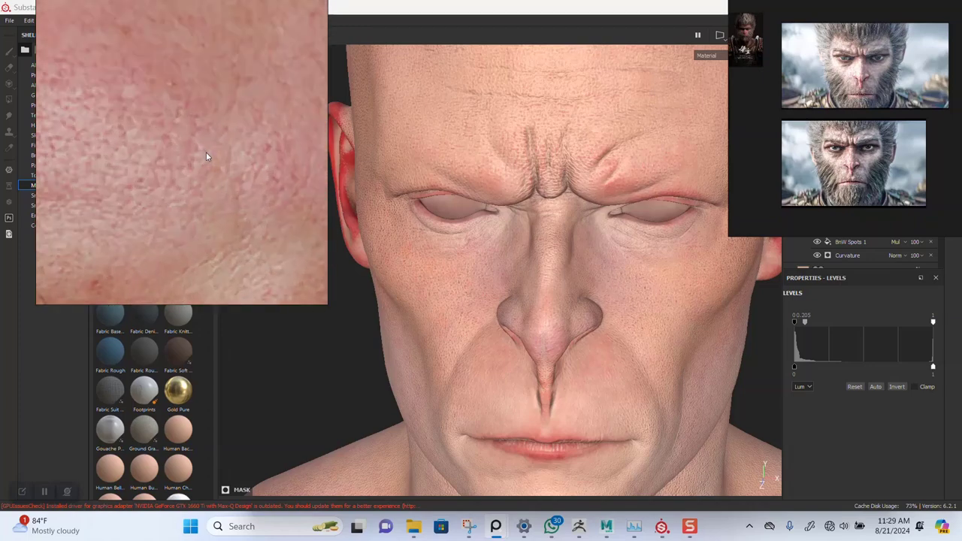
- Move the reference board off the layer stack, check the red layer around the mouth and hide YELLOW FILL TONE copy 2
{"action": "left_click_drag", "start_coordinate": [827, 151], "coordinate": [127, 179]}
{"action": "middle_click_drag", "start_coordinate": [578, 316], "coordinate": [614, 298], "text": "alt"}
{"action": "left_click_drag", "start_coordinate": [614, 298], "coordinate": [621, 272], "text": "alt"}
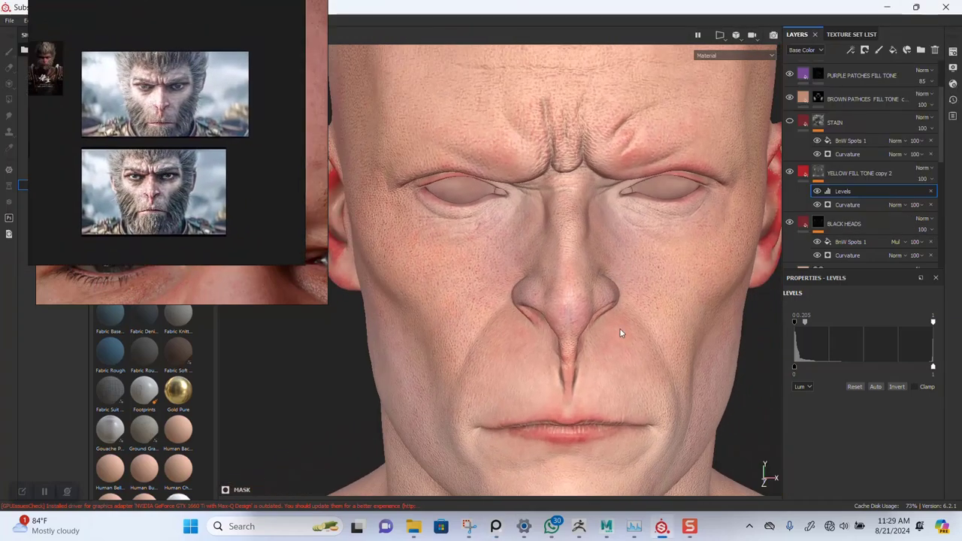
{"action": "right_click_drag", "start_coordinate": [621, 331], "coordinate": [617, 338], "text": "alt"}
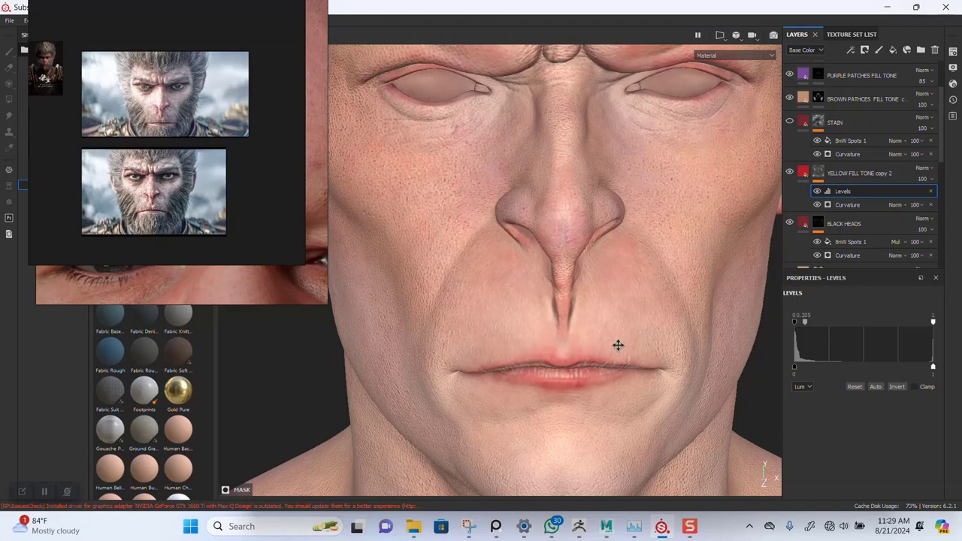
{"action": "scroll", "coordinate": [619, 343], "scroll_direction": "up", "scroll_amount": 1}
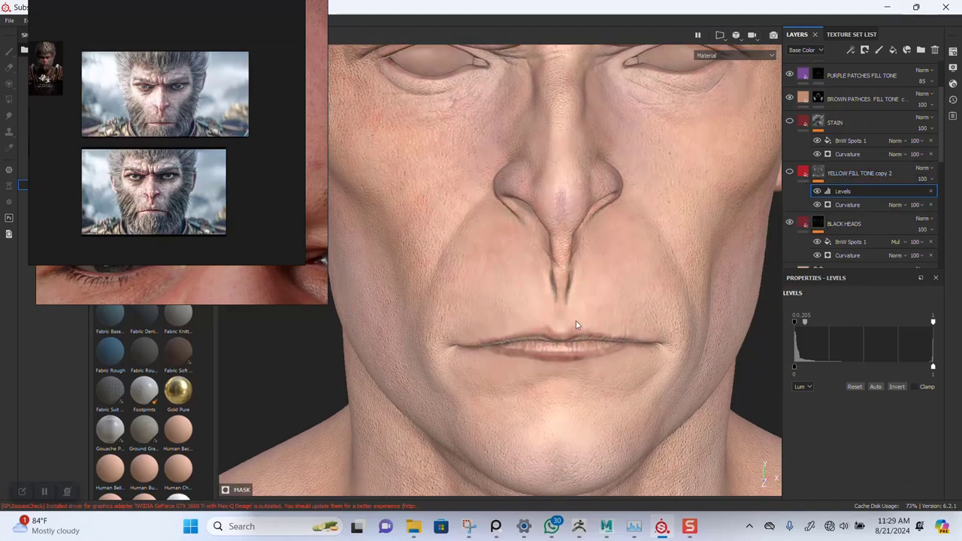
{"action": "middle_click_drag", "start_coordinate": [592, 313], "coordinate": [585, 265]}
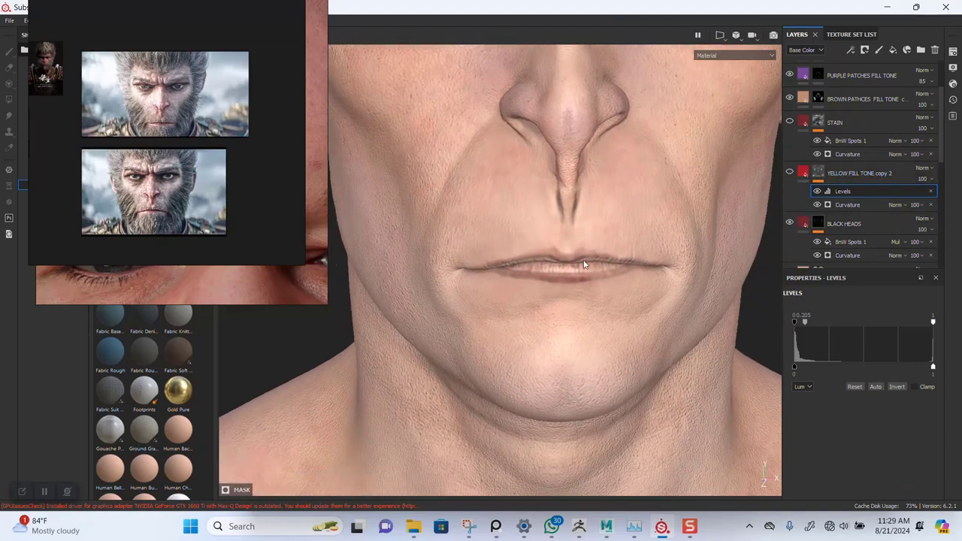
- Add a Paint effect to the mask of the BLACK HEADS layer
{"action": "left_click", "coordinate": [815, 225]}
{"action": "right_click", "coordinate": [816, 225]}
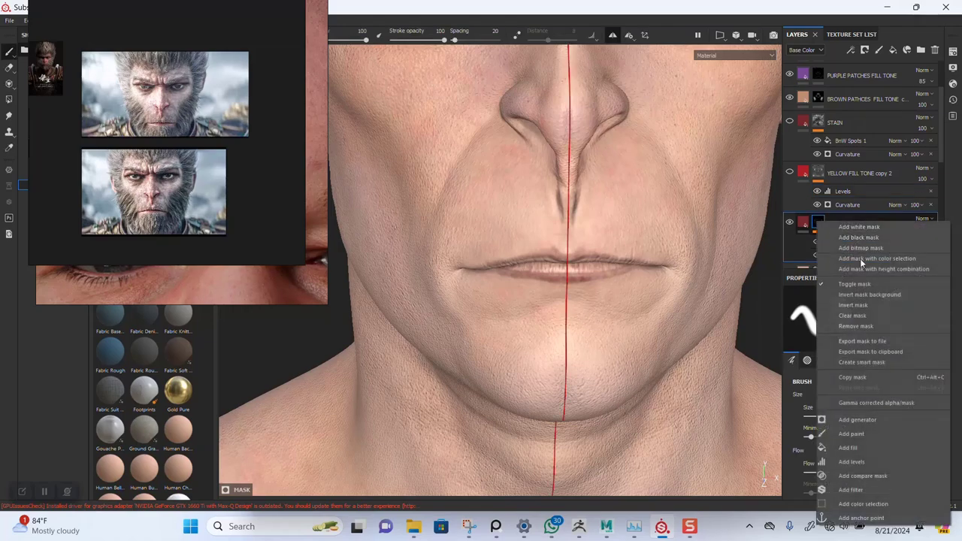
{"action": "left_click", "coordinate": [848, 435]}
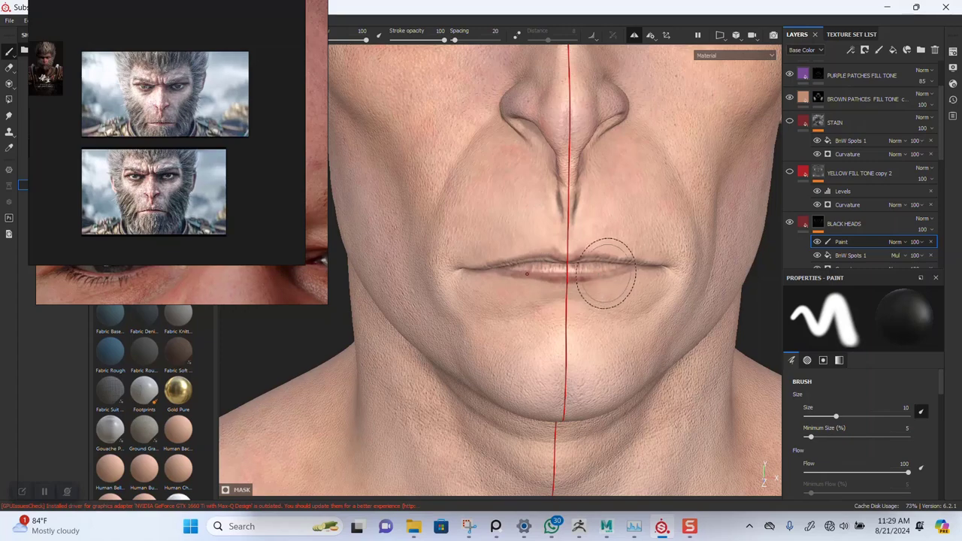
- Try a symmetrical brush stroke across the lips on the BLACK HEADS mask
{"action": "scroll", "coordinate": [615, 300], "scroll_direction": "up", "scroll_amount": 2}
{"action": "right_click_drag", "start_coordinate": [619, 325], "coordinate": [604, 382], "text": "alt"}
{"action": "left_click_drag", "start_coordinate": [578, 275], "coordinate": [458, 283]}
{"action": "key", "text": "ctrl+z"}
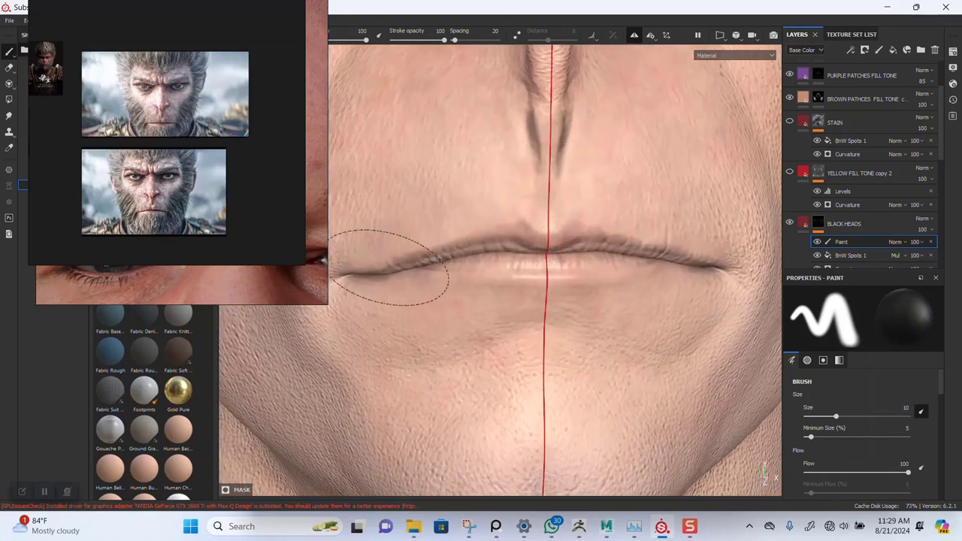
- Examine the skin around the mouth, the side of the head and the ear with the red layer hidden
{"action": "scroll", "coordinate": [579, 191], "scroll_direction": "down", "scroll_amount": 4}
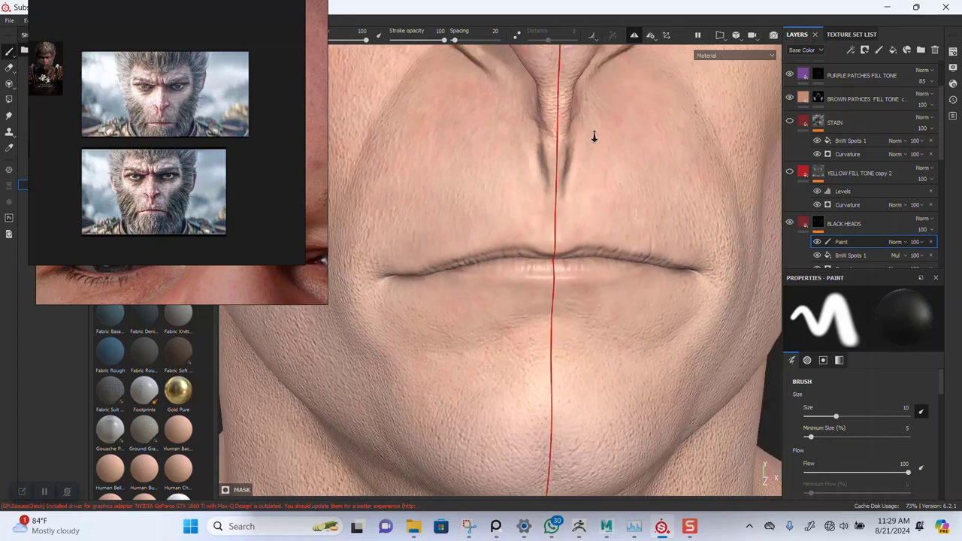
{"action": "right_click_drag", "start_coordinate": [529, 315], "coordinate": [594, 183], "text": "alt"}
{"action": "left_click_drag", "start_coordinate": [595, 182], "coordinate": [519, 203], "text": "alt"}
{"action": "middle_click_drag", "start_coordinate": [519, 203], "coordinate": [549, 301], "text": "alt"}
{"action": "right_click_drag", "start_coordinate": [549, 300], "coordinate": [586, 358], "text": "alt"}
{"action": "left_click_drag", "start_coordinate": [586, 358], "coordinate": [504, 315], "text": "alt"}
{"action": "mouse_move", "coordinate": [504, 315]}
{"action": "middle_mouse_down", "text": "alt"}
{"action": "mouse_move", "coordinate": [529, 333]}
{"action": "mouse_move", "coordinate": [488, 323]}
{"action": "middle_mouse_up", "text": "alt"}
{"action": "right_click_drag", "start_coordinate": [489, 323], "coordinate": [462, 283], "text": "alt"}
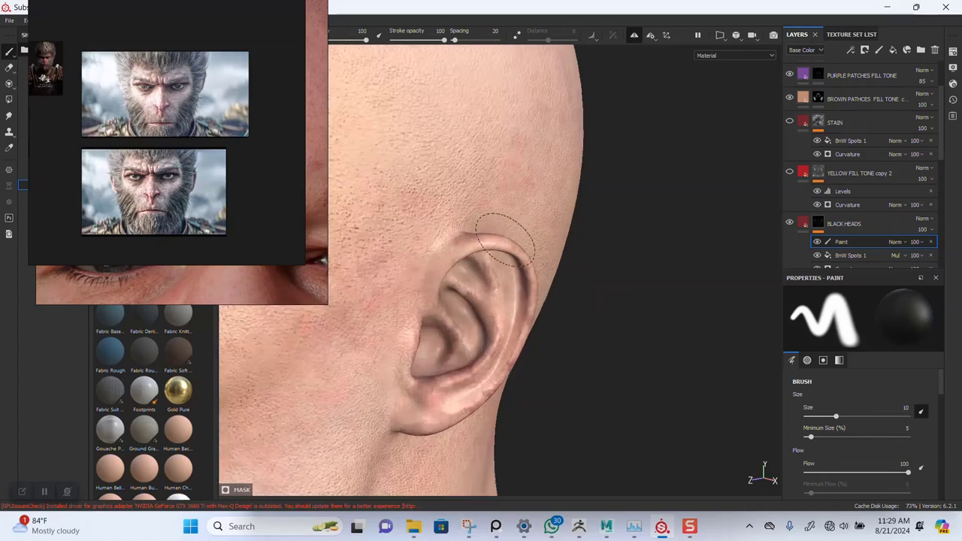
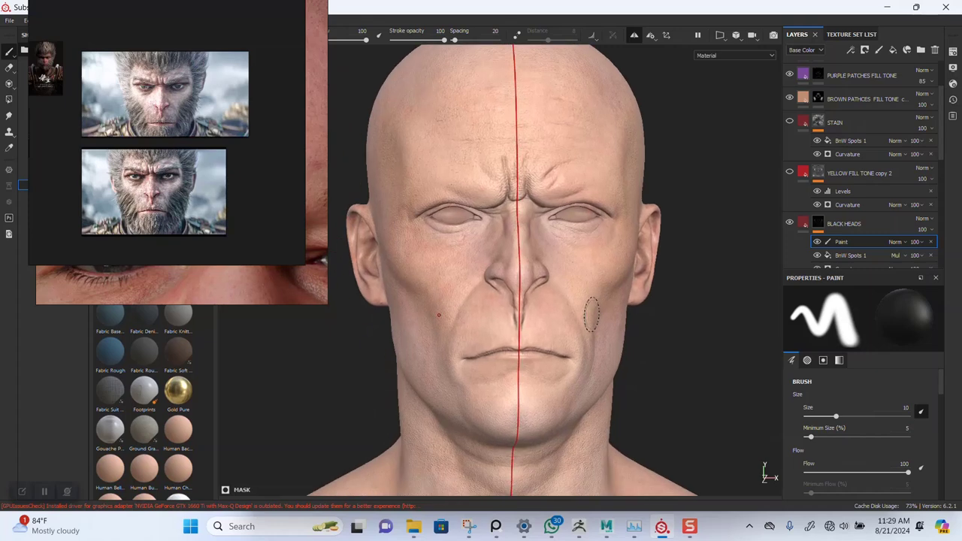
- Look through the environment, camera and viewport display settings, as well as the shader's subsurface scattering parameters
{"action": "left_click", "coordinate": [952, 68]}
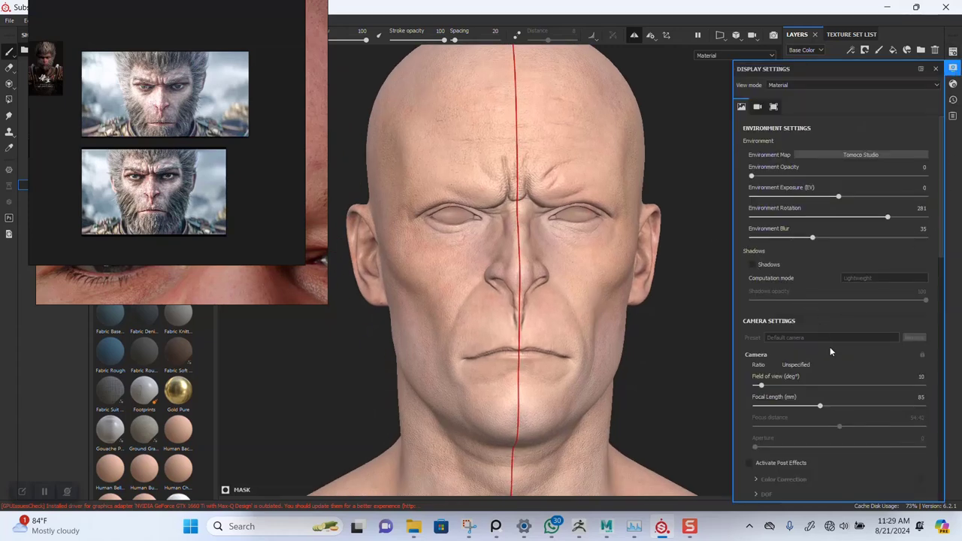
{"action": "scroll", "coordinate": [831, 350], "scroll_direction": "down", "scroll_amount": 8}
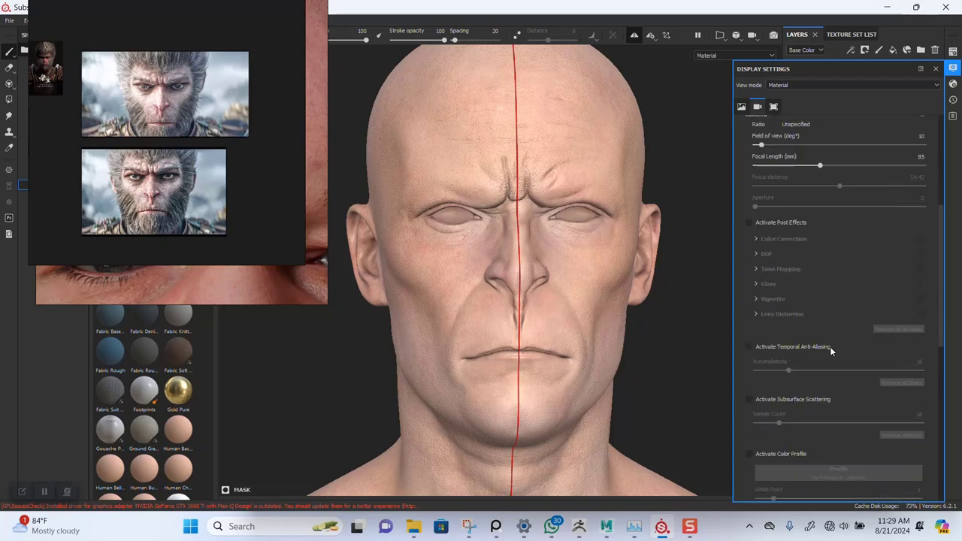
{"action": "scroll", "coordinate": [830, 346], "scroll_direction": "down", "scroll_amount": 14}
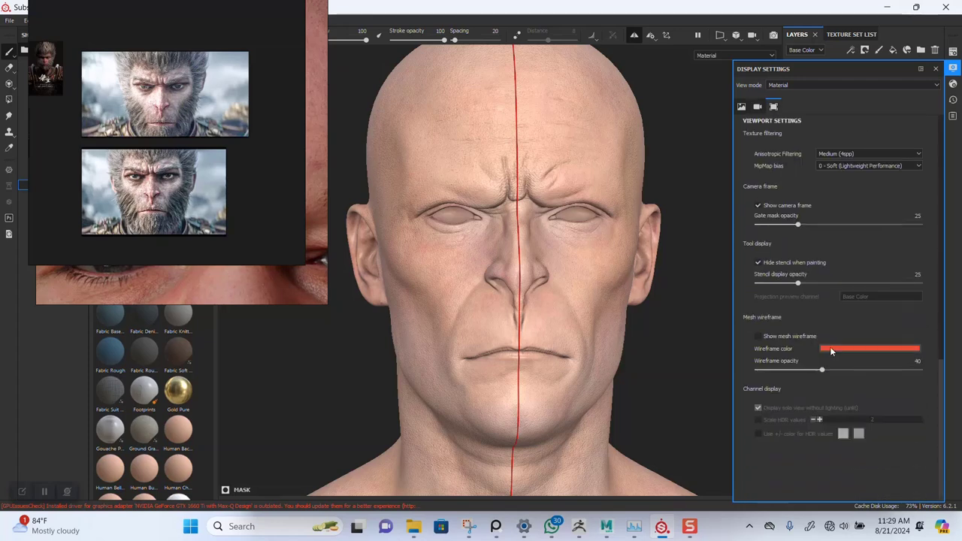
{"action": "left_click", "coordinate": [953, 84]}
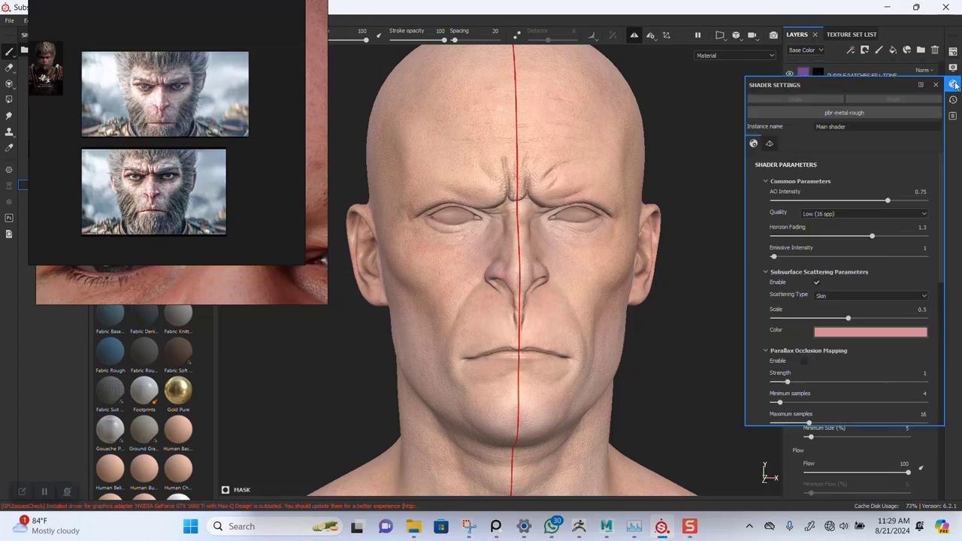
{"action": "scroll", "coordinate": [846, 280], "scroll_direction": "down", "scroll_amount": 8}
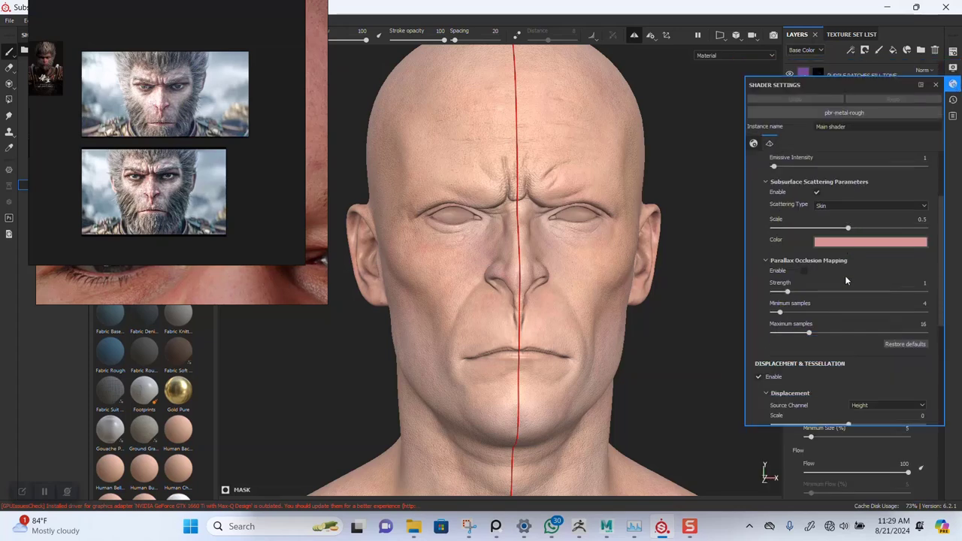
{"action": "scroll", "coordinate": [846, 280], "scroll_direction": "up", "scroll_amount": 8}
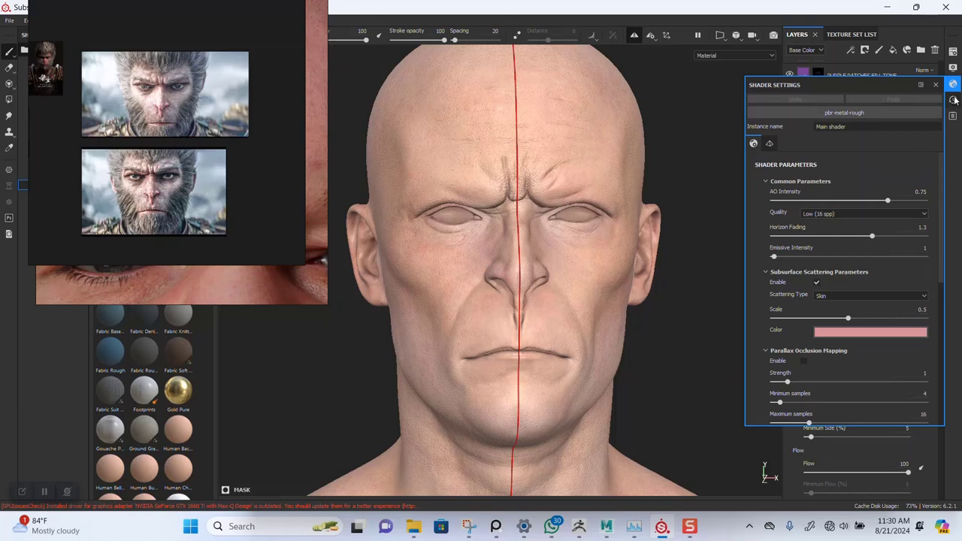
- Recheck the camera and environment display settings, then view and close the texture set settings for WUKONG_HEAD_MAP
{"action": "left_click", "coordinate": [953, 68]}
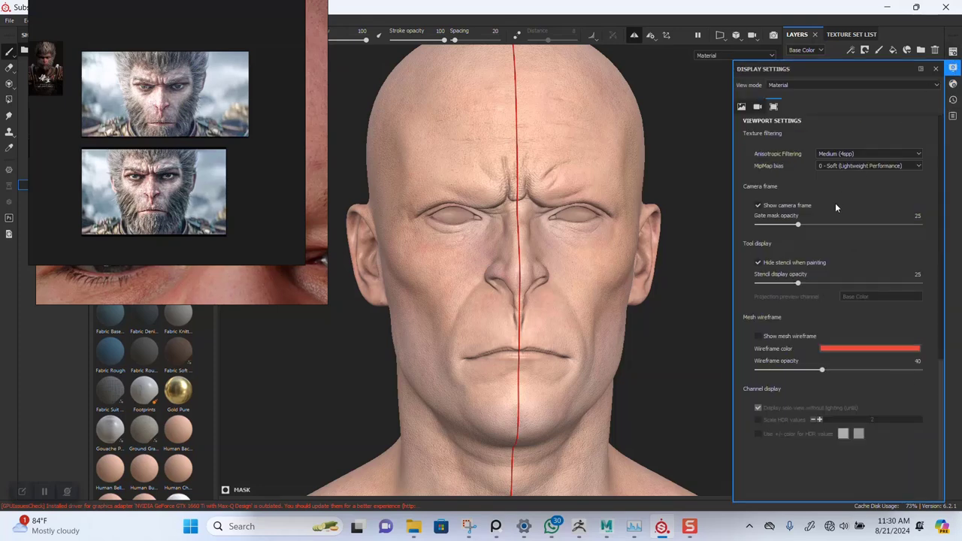
{"action": "scroll", "coordinate": [836, 289], "scroll_direction": "up", "scroll_amount": 5}
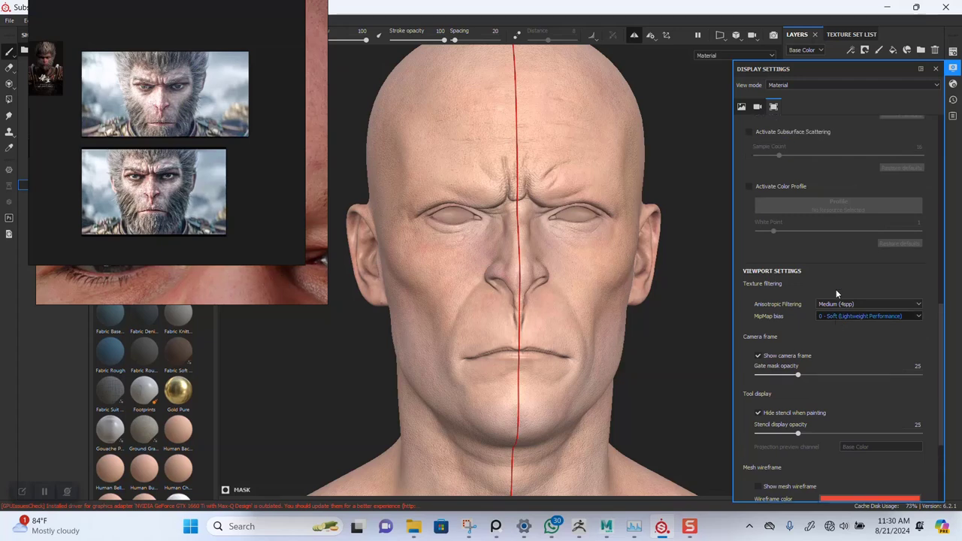
{"action": "scroll", "coordinate": [836, 289], "scroll_direction": "up", "scroll_amount": 6}
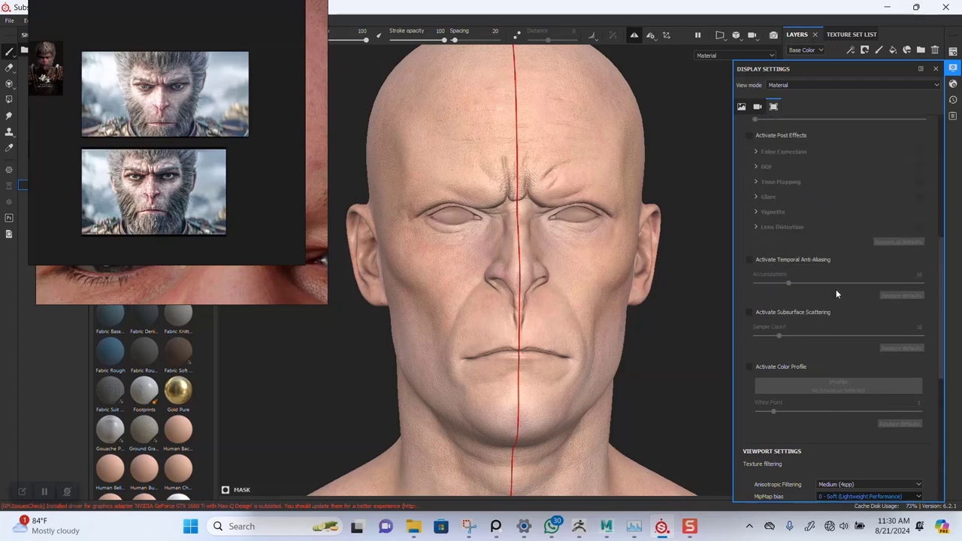
{"action": "scroll", "coordinate": [836, 290], "scroll_direction": "up", "scroll_amount": 3}
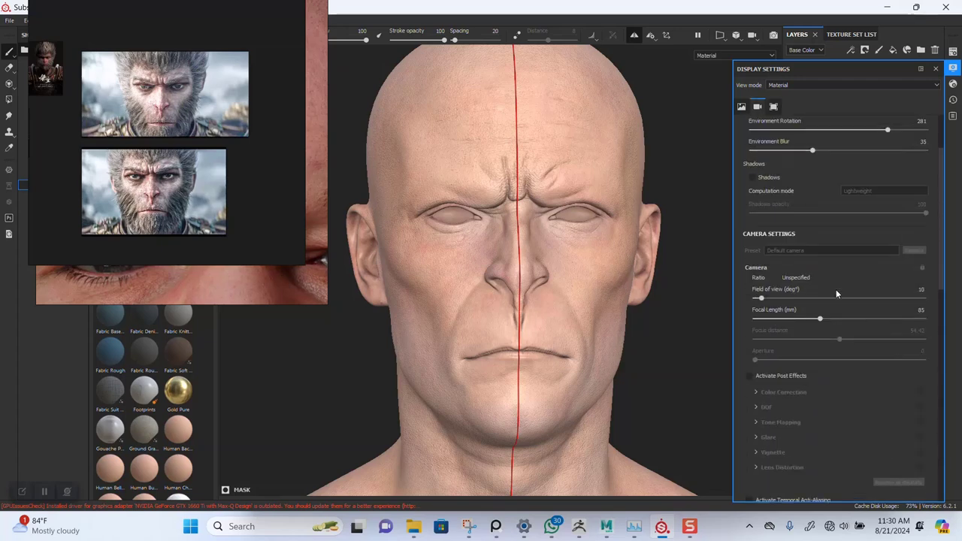
{"action": "scroll", "coordinate": [835, 248], "scroll_direction": "up", "scroll_amount": 3}
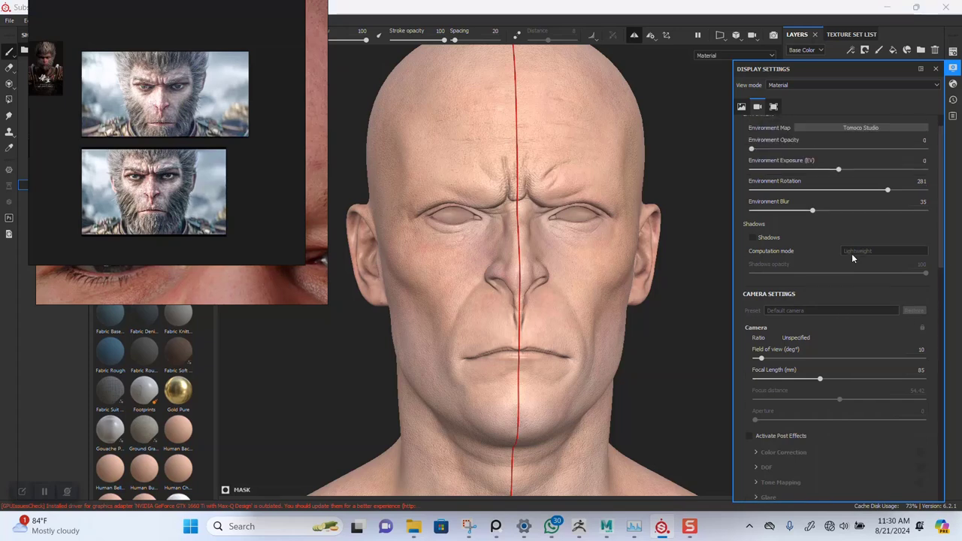
{"action": "left_click", "coordinate": [953, 51]}
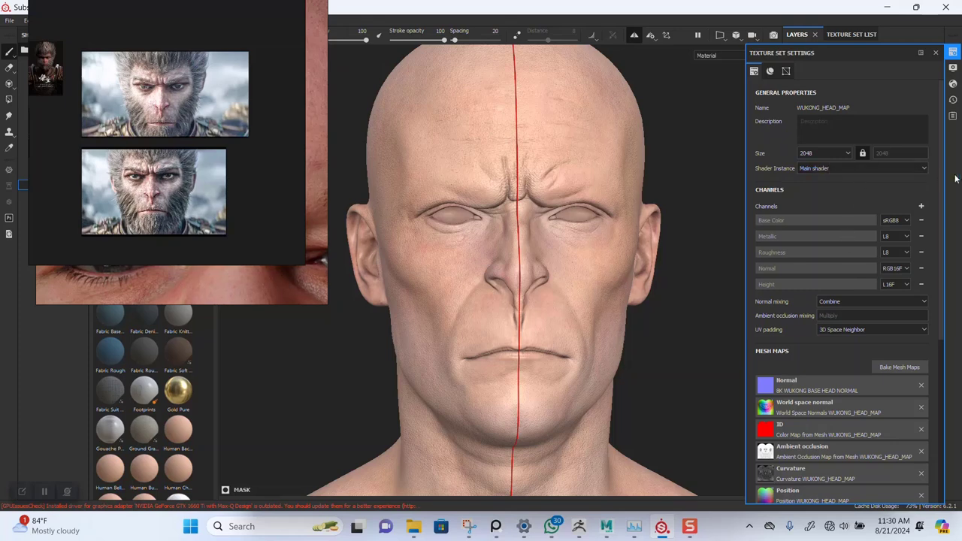
{"action": "left_click", "coordinate": [936, 53]}
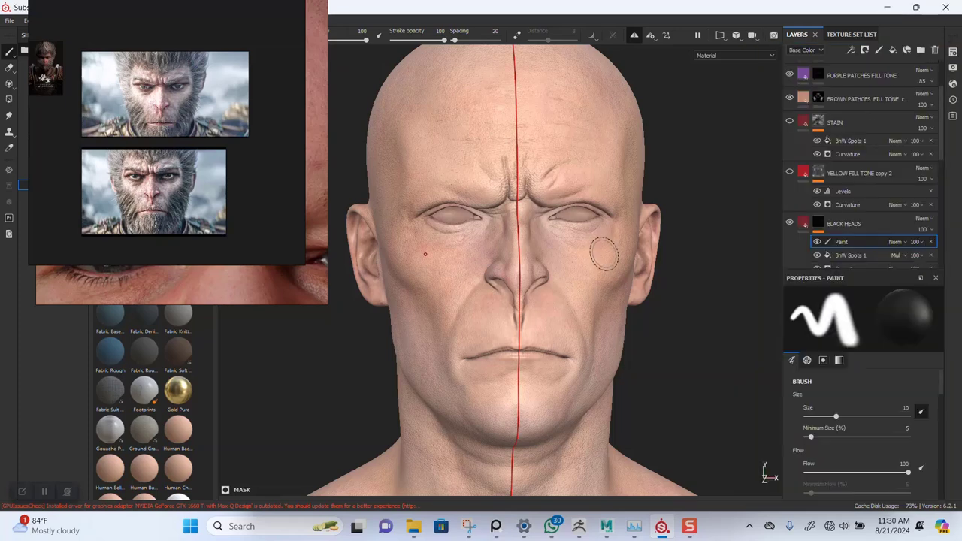
- Inspect the BLACK HEADS mask in Mask view along the side of the face and head
{"action": "scroll", "coordinate": [564, 338], "scroll_direction": "up", "scroll_amount": 3}
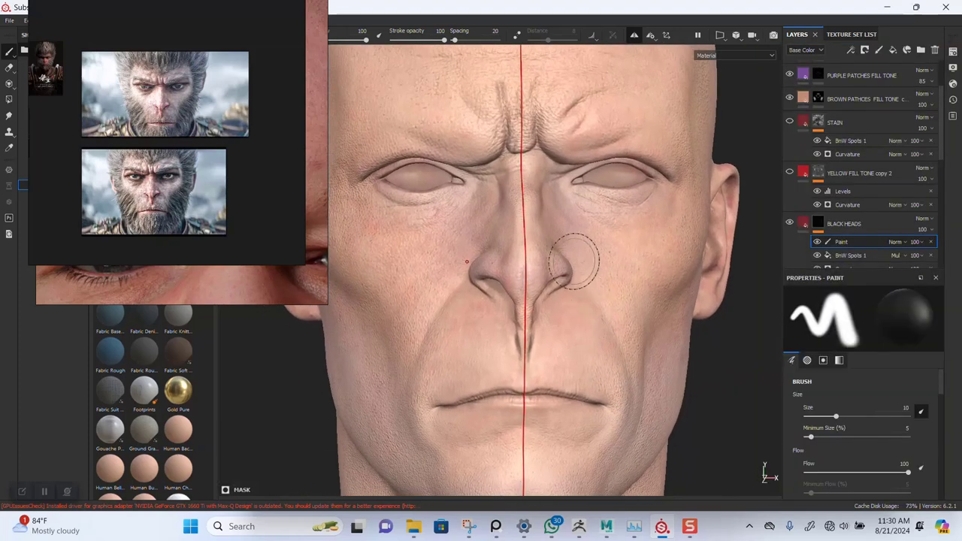
{"action": "mouse_move", "coordinate": [574, 261]}
{"action": "left_mouse_down", "text": "alt"}
{"action": "mouse_move", "coordinate": [632, 331]}
{"action": "mouse_move", "coordinate": [571, 272]}
{"action": "mouse_move", "coordinate": [646, 266]}
{"action": "mouse_move", "coordinate": [634, 273]}
{"action": "left_mouse_up", "text": "alt"}
{"action": "key", "text": "c"}
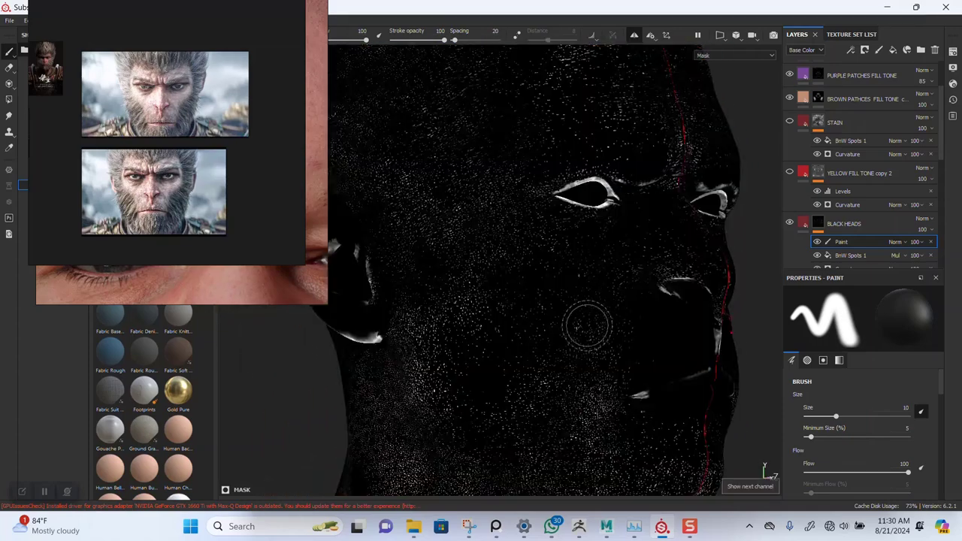
{"action": "right_click_drag", "start_coordinate": [587, 326], "coordinate": [594, 342], "text": "alt"}
{"action": "left_click_drag", "start_coordinate": [635, 312], "coordinate": [591, 309], "text": "alt"}
{"action": "right_click_drag", "start_coordinate": [591, 309], "coordinate": [597, 298], "text": "alt"}
- Check the head in Base Color view, return to Material view and examine the pores around the eye
{"action": "key", "text": "c"}
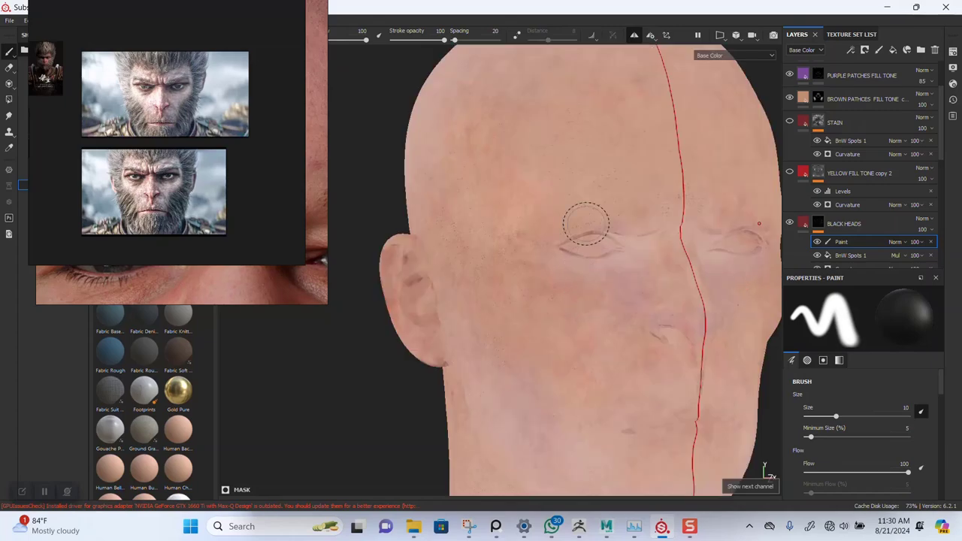
{"action": "right_click_drag", "start_coordinate": [586, 224], "coordinate": [606, 376], "text": "alt"}
{"action": "left_click_drag", "start_coordinate": [648, 295], "coordinate": [617, 288], "text": "alt"}
{"action": "middle_click_drag", "start_coordinate": [616, 288], "coordinate": [544, 288], "text": "alt"}
{"action": "key", "text": "m"}
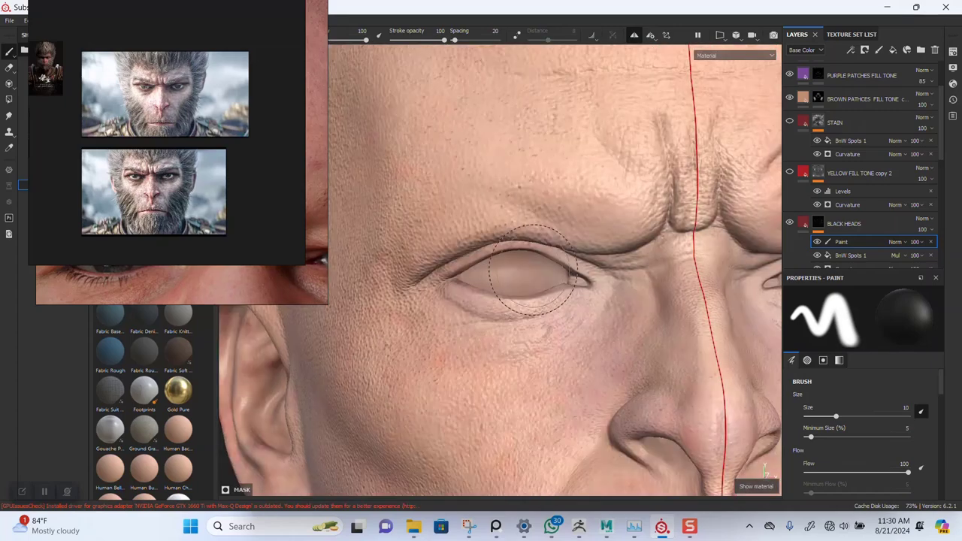
{"action": "mouse_move", "coordinate": [535, 271]}
{"action": "right_mouse_down", "text": "alt"}
{"action": "mouse_move", "coordinate": [552, 311]}
{"action": "mouse_move", "coordinate": [541, 322]}
{"action": "right_mouse_up", "text": "alt"}
{"action": "right_click_drag", "start_coordinate": [517, 224], "coordinate": [520, 307], "text": "alt"}
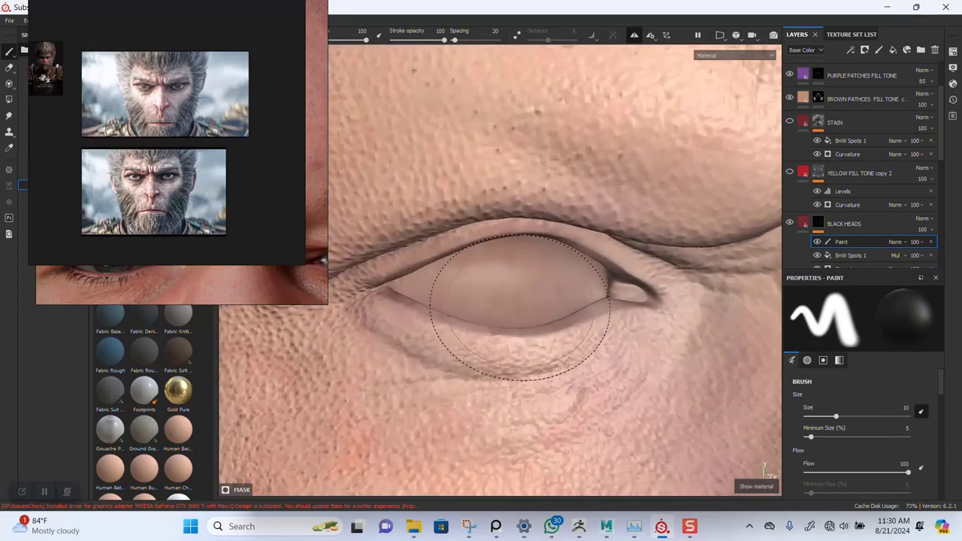
{"action": "left_click_drag", "start_coordinate": [531, 308], "coordinate": [516, 321], "text": "alt"}
- Move the Wukong reference board aside and reposition the forehead skin photo beside the model for comparison
{"action": "right_click_drag", "start_coordinate": [286, 135], "coordinate": [250, 175]}
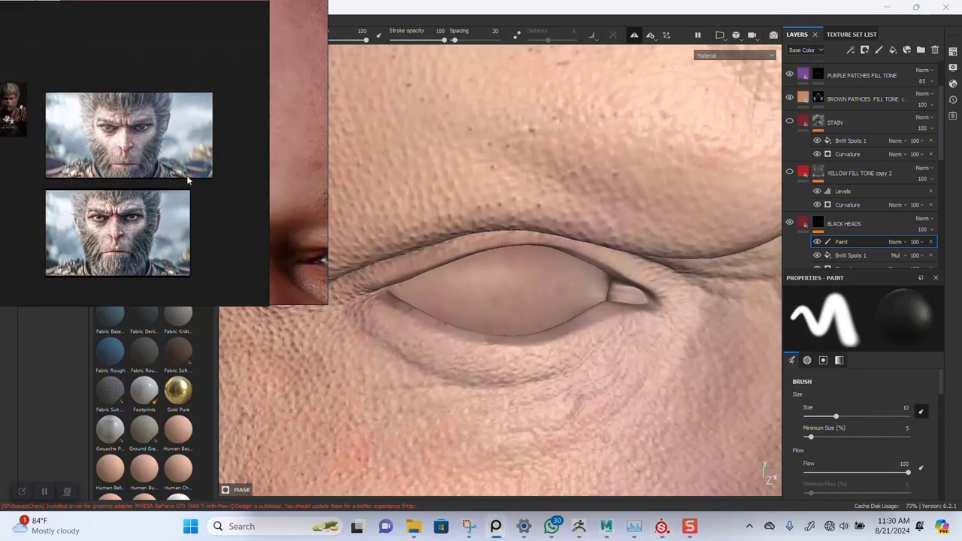
{"action": "left_click_drag", "start_coordinate": [188, 181], "coordinate": [753, 25]}
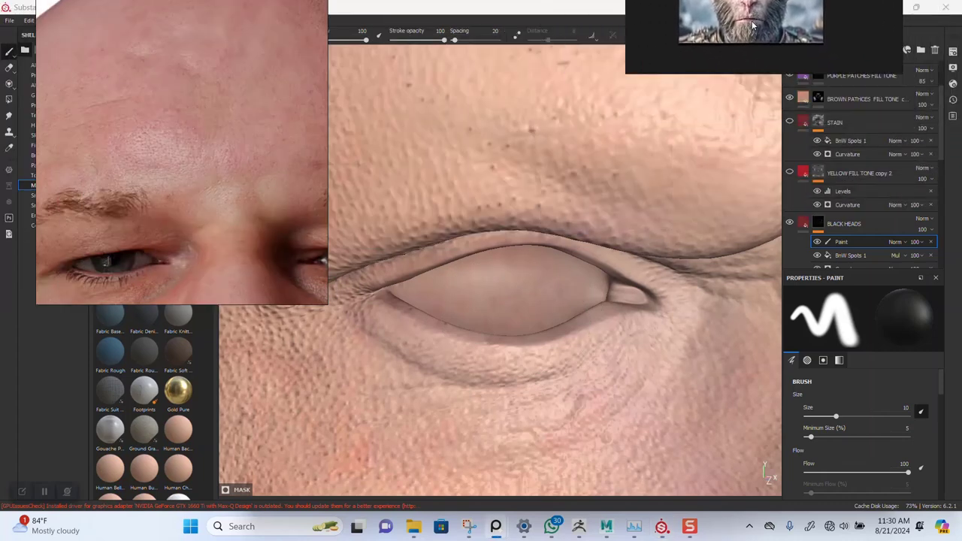
{"action": "right_click_drag", "start_coordinate": [217, 224], "coordinate": [166, 377]}
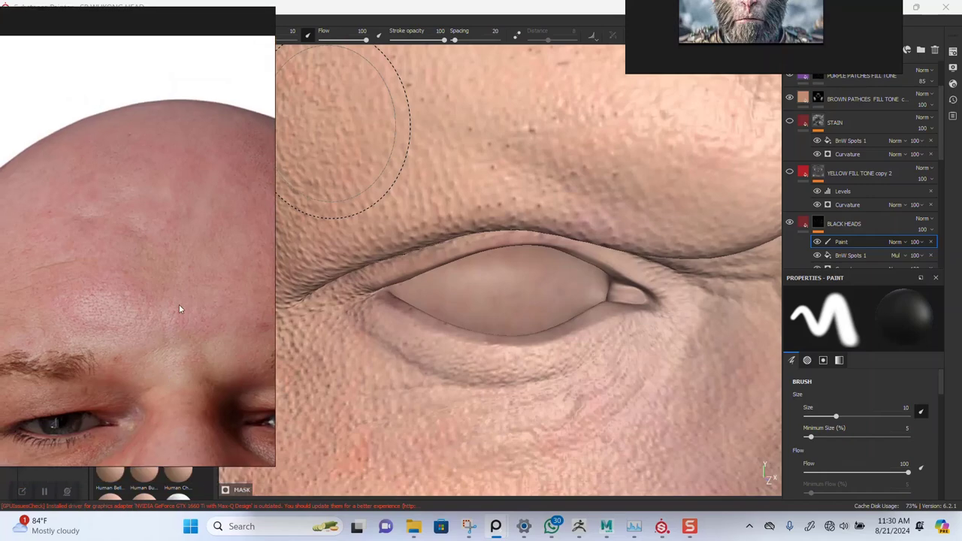
- Uncover the brush settings behind the skin photo and set the brush flow to 70 and stroke opacity to 67
{"action": "right_click_drag", "start_coordinate": [179, 304], "coordinate": [105, 282]}
{"action": "left_click_drag", "start_coordinate": [365, 39], "coordinate": [353, 39]}
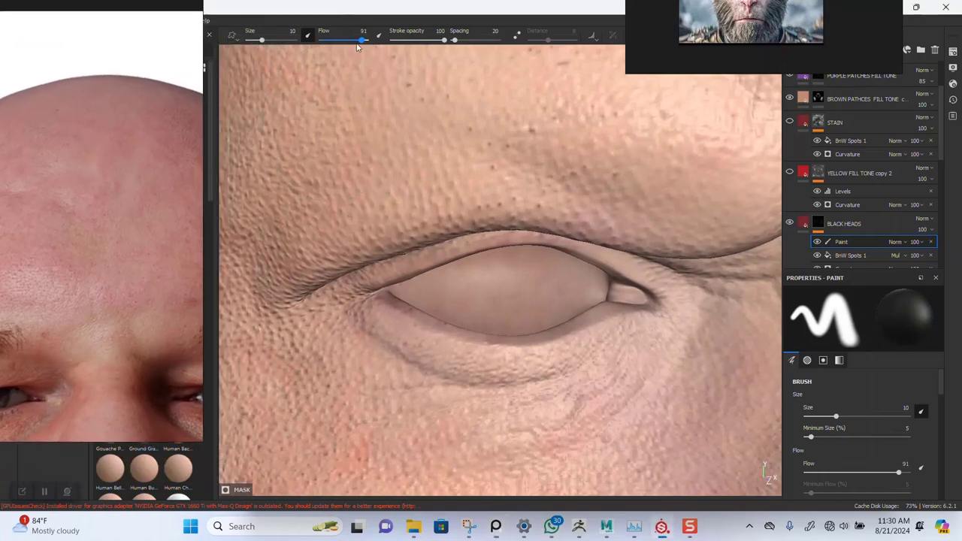
{"action": "left_click_drag", "start_coordinate": [444, 40], "coordinate": [425, 40]}
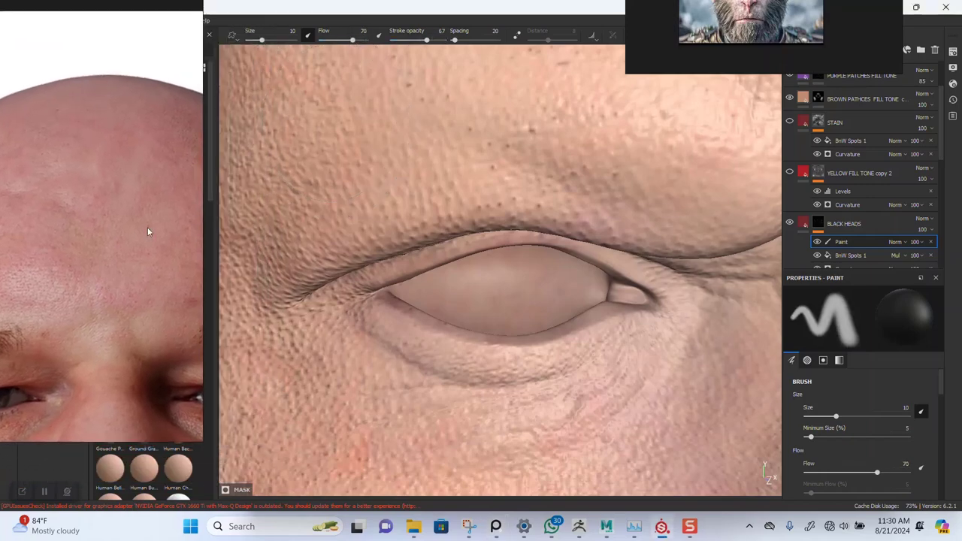
- Move the forehead photo off the shelf, search the brushes for DIRT and choose the Dirt 1 brush
{"action": "left_click_drag", "start_coordinate": [148, 233], "coordinate": [742, 230]}
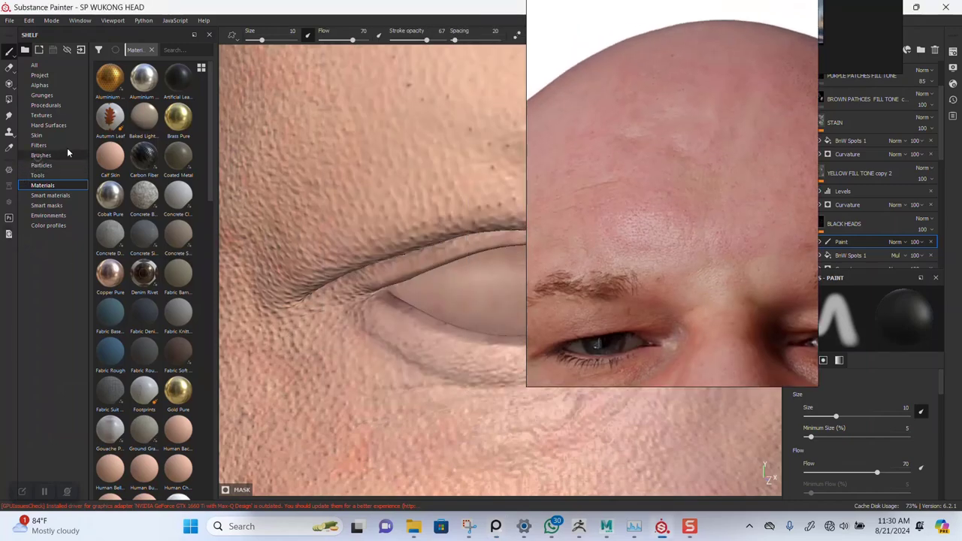
{"action": "left_click", "coordinate": [42, 155]}
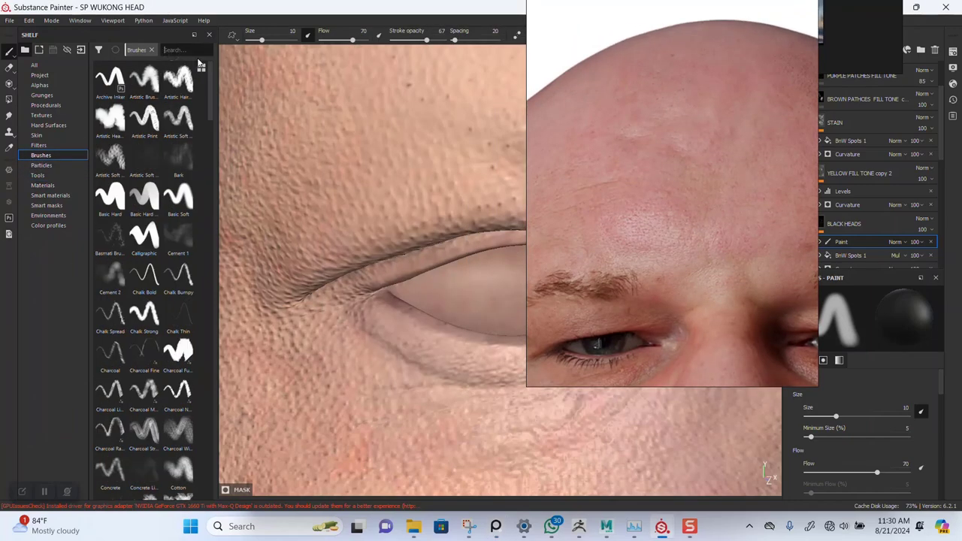
{"action": "type", "text": "DIRT"}
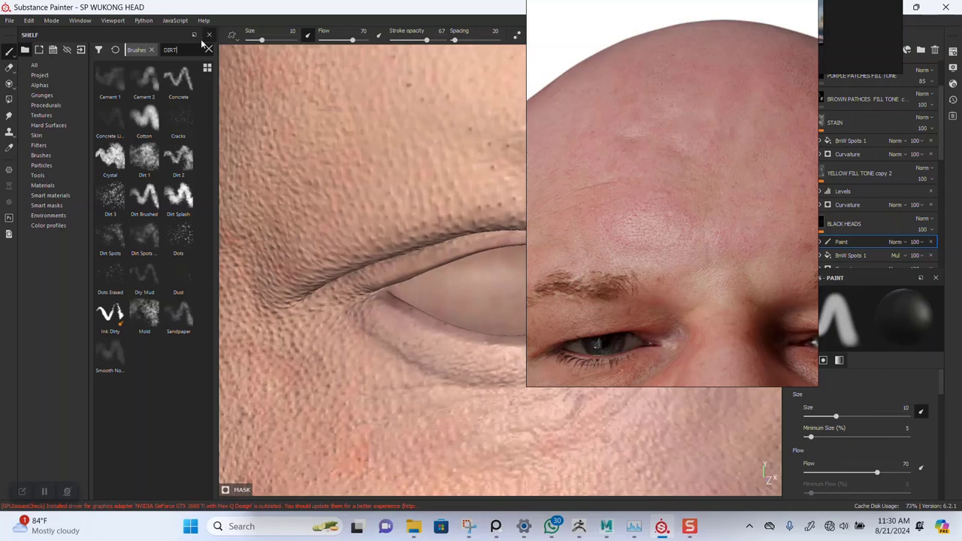
{"action": "left_click", "coordinate": [146, 157]}
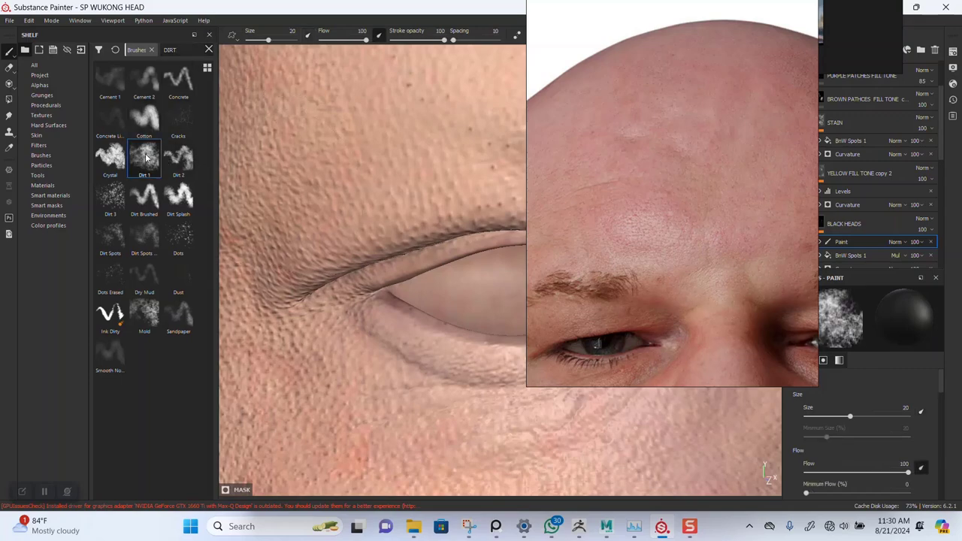
{"action": "scroll", "coordinate": [441, 236], "scroll_direction": "down", "scroll_amount": 3}
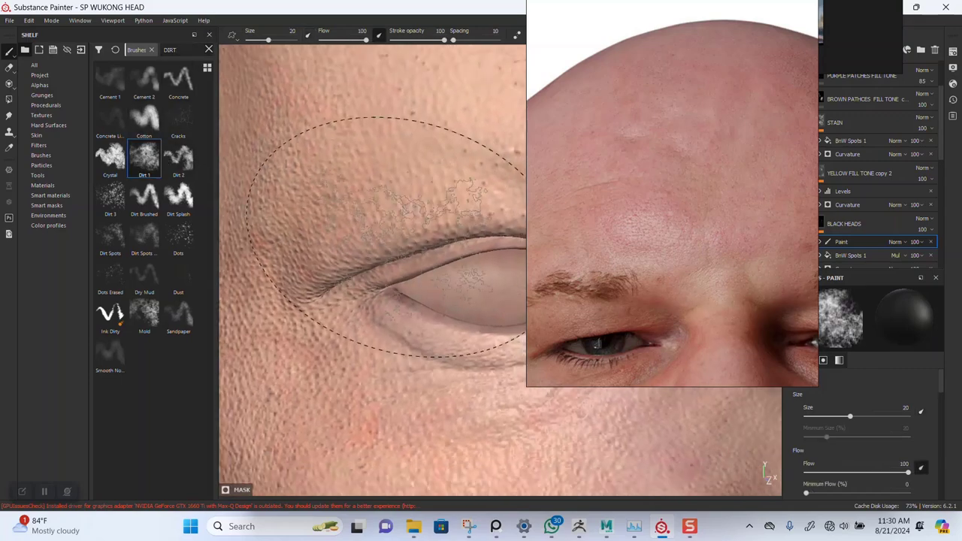
- Move the forehead photo clear of the eye, set the brush size to 7.13 and dab a short stroke along the lower eyelid
{"action": "left_click_drag", "start_coordinate": [440, 236], "coordinate": [478, 229], "text": "alt"}
{"action": "right_click_drag", "start_coordinate": [654, 224], "coordinate": [158, 263]}
{"action": "right_click_drag", "start_coordinate": [208, 302], "coordinate": [19, 277]}
{"action": "left_click_drag", "start_coordinate": [451, 265], "coordinate": [505, 284], "text": "alt"}
{"action": "right_click_drag", "start_coordinate": [553, 238], "coordinate": [506, 230], "text": "ctrl"}
{"action": "left_click_drag", "start_coordinate": [487, 322], "coordinate": [473, 326]}
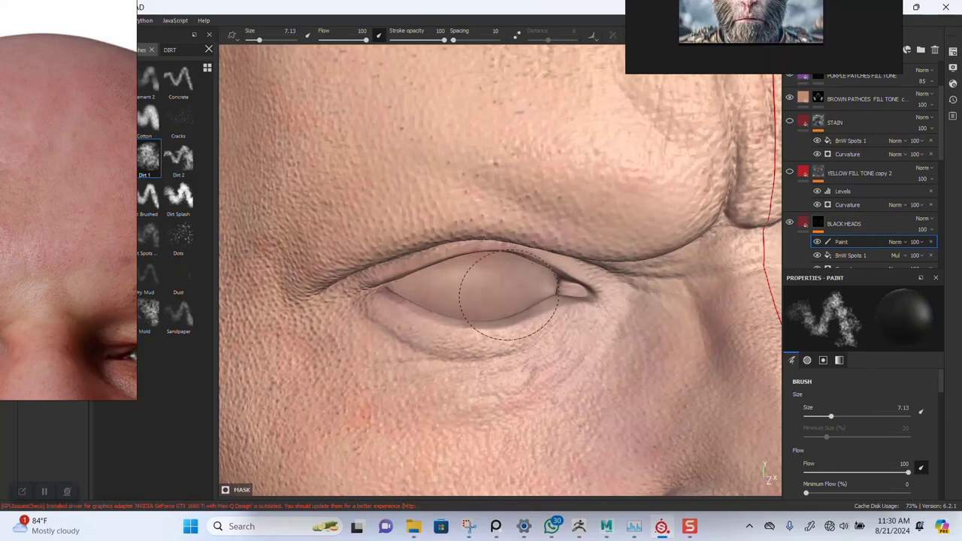
- Switch to Base Color view and examine the black heads around the brow, eye and cheek
{"action": "mouse_move", "coordinate": [536, 301]}
{"action": "right_mouse_down", "text": "alt"}
{"action": "mouse_move", "coordinate": [505, 318]}
{"action": "mouse_move", "coordinate": [515, 193]}
{"action": "mouse_move", "coordinate": [521, 211]}
{"action": "right_mouse_up", "text": "alt"}
{"action": "middle_click_drag", "start_coordinate": [510, 263], "coordinate": [467, 209], "text": "alt"}
{"action": "key", "text": "c"}
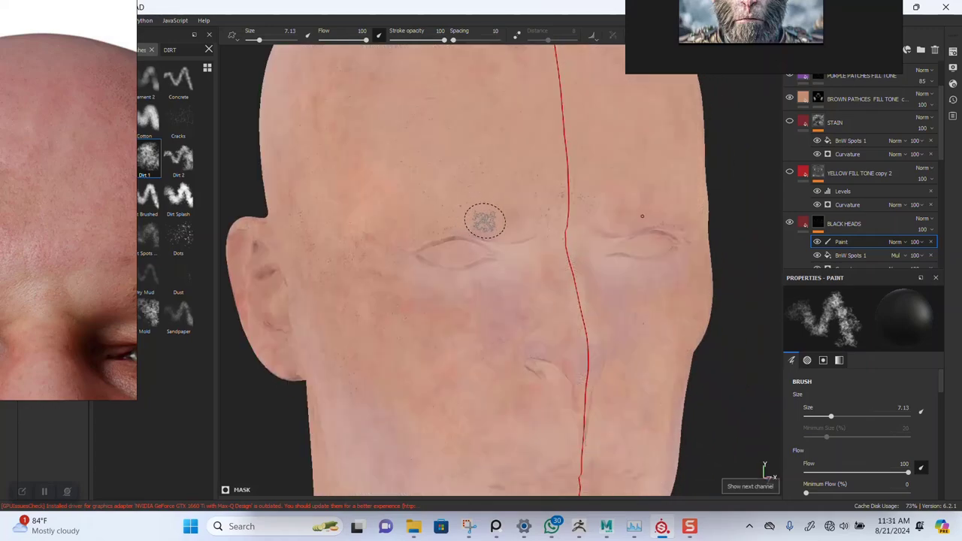
{"action": "right_click_drag", "start_coordinate": [511, 286], "coordinate": [511, 233], "text": "alt"}
{"action": "left_click_drag", "start_coordinate": [511, 234], "coordinate": [474, 267], "text": "alt"}
{"action": "right_click_drag", "start_coordinate": [496, 298], "coordinate": [505, 352], "text": "alt"}
{"action": "middle_click_drag", "start_coordinate": [489, 272], "coordinate": [456, 110], "text": "alt"}
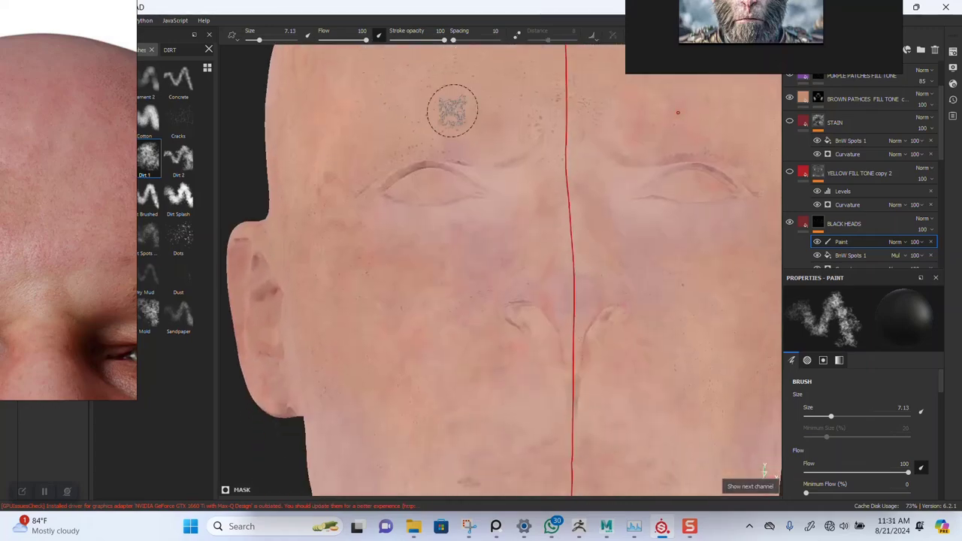
{"action": "right_click_drag", "start_coordinate": [481, 260], "coordinate": [516, 338], "text": "alt"}
{"action": "left_click_drag", "start_coordinate": [515, 338], "coordinate": [543, 279], "text": "alt"}
{"action": "right_click_drag", "start_coordinate": [522, 239], "coordinate": [532, 272], "text": "alt"}
{"action": "left_click_drag", "start_coordinate": [533, 271], "coordinate": [555, 169], "text": "alt"}
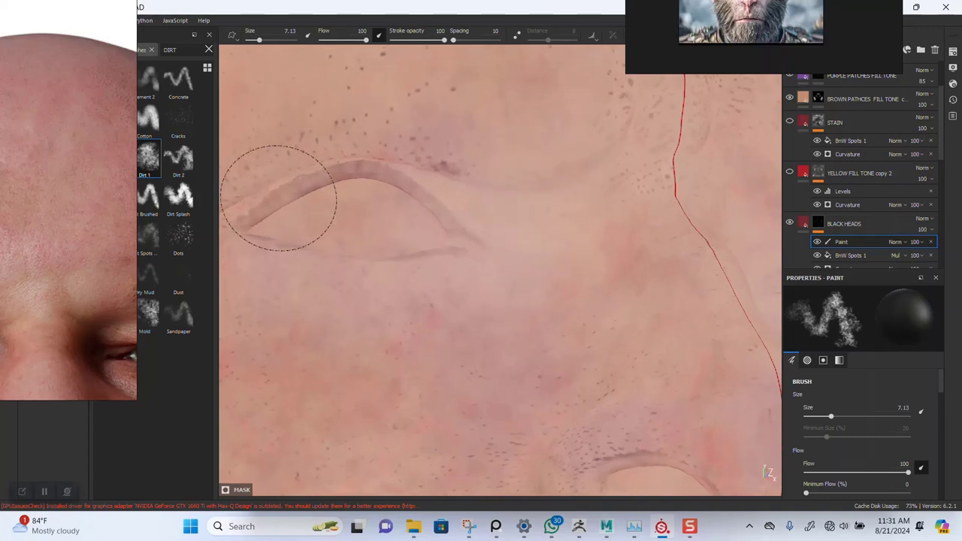
{"action": "mouse_move", "coordinate": [275, 198]}
{"action": "left_mouse_down", "text": "alt"}
{"action": "mouse_move", "coordinate": [388, 176]}
{"action": "mouse_move", "coordinate": [402, 208]}
{"action": "mouse_move", "coordinate": [363, 140]}
{"action": "left_mouse_up", "text": "alt"}
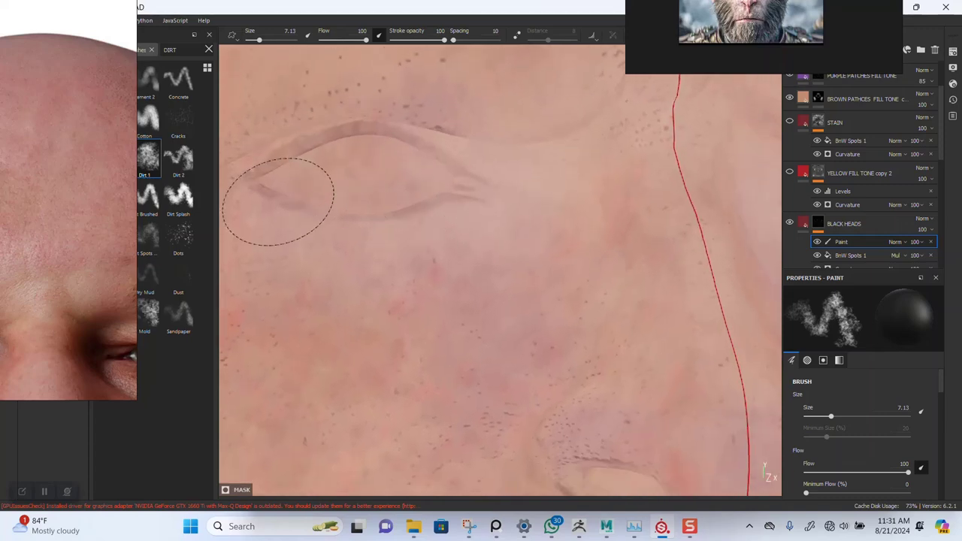
{"action": "mouse_move", "coordinate": [396, 169]}
{"action": "left_mouse_down", "text": "alt"}
{"action": "mouse_move", "coordinate": [398, 182]}
{"action": "mouse_move", "coordinate": [512, 200]}
{"action": "mouse_move", "coordinate": [509, 185]}
{"action": "mouse_move", "coordinate": [496, 265]}
{"action": "mouse_move", "coordinate": [501, 178]}
{"action": "left_mouse_up", "text": "alt"}
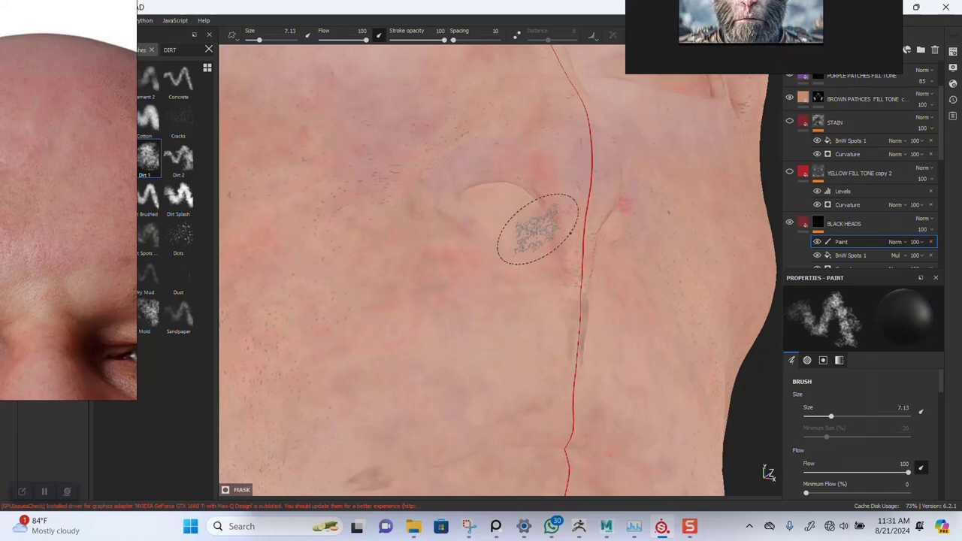
- Examine the pore distribution in Base Color view around the nose, temple, ear and back of the head
{"action": "mouse_move", "coordinate": [533, 236]}
{"action": "left_mouse_down", "text": "alt"}
{"action": "mouse_move", "coordinate": [608, 204]}
{"action": "mouse_move", "coordinate": [443, 354]}
{"action": "left_mouse_up", "text": "alt"}
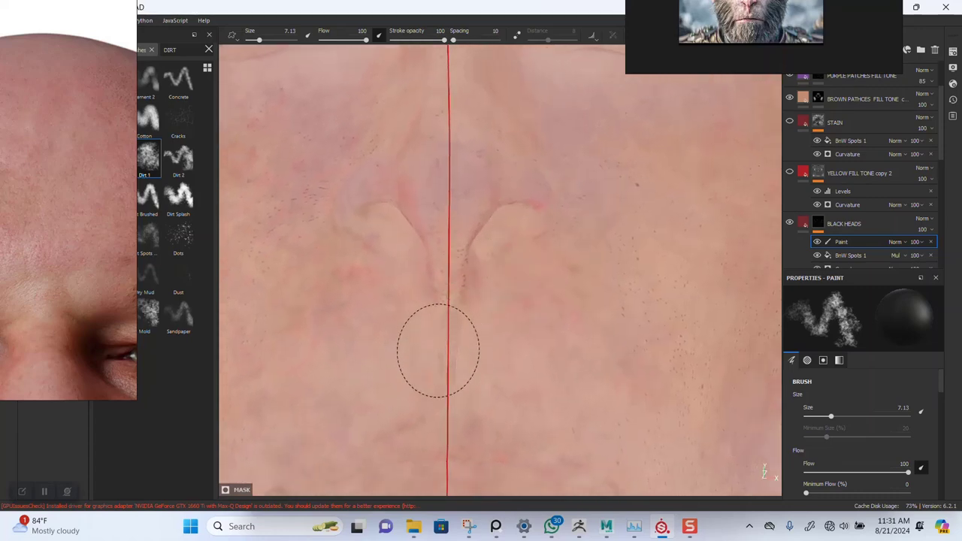
{"action": "mouse_move", "coordinate": [522, 285]}
{"action": "left_mouse_down", "text": "alt"}
{"action": "mouse_move", "coordinate": [457, 279]}
{"action": "mouse_move", "coordinate": [477, 222]}
{"action": "left_mouse_up", "text": "alt"}
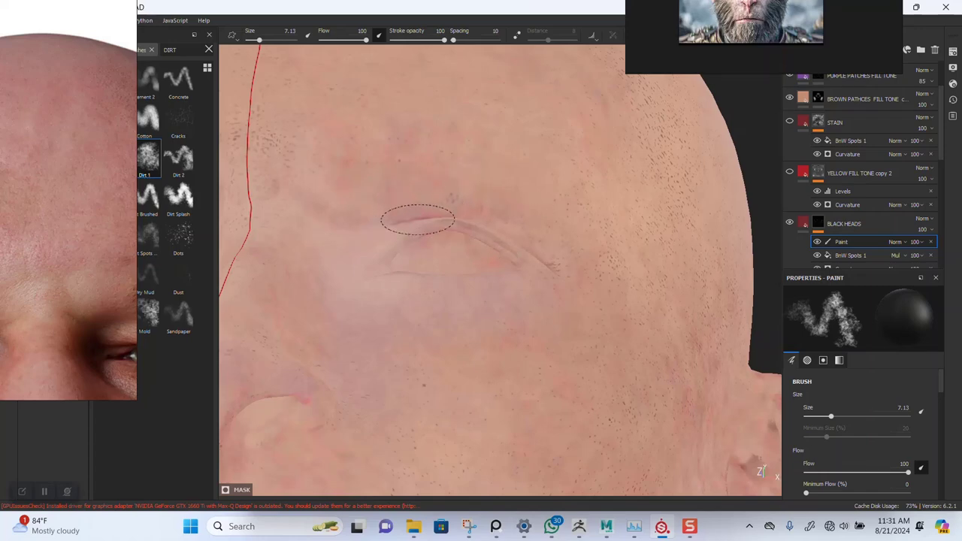
{"action": "right_click_drag", "start_coordinate": [524, 289], "coordinate": [506, 252], "text": "alt"}
{"action": "left_click_drag", "start_coordinate": [557, 241], "coordinate": [481, 205], "text": "alt"}
{"action": "left_click_drag", "start_coordinate": [526, 248], "coordinate": [531, 225], "text": "alt"}
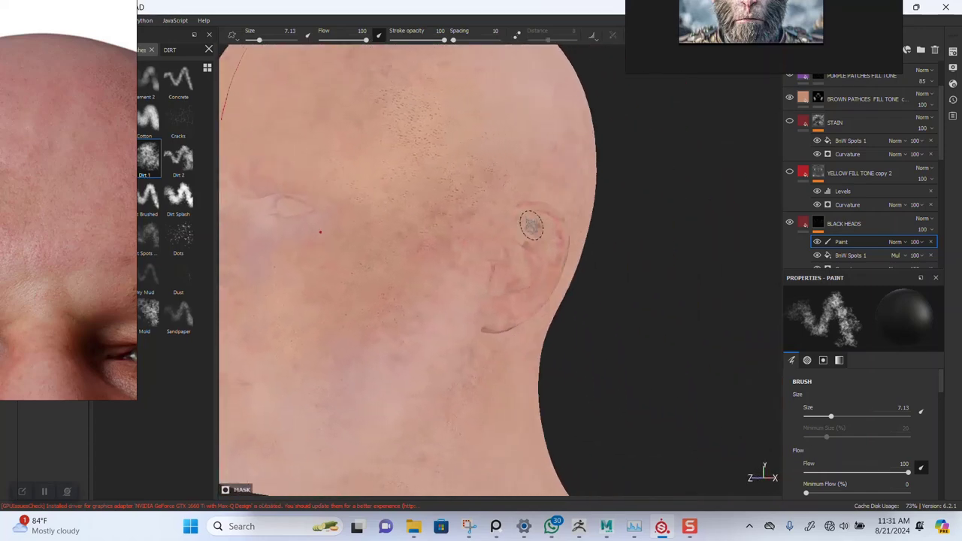
{"action": "left_click_drag", "start_coordinate": [517, 301], "coordinate": [477, 305], "text": "alt"}
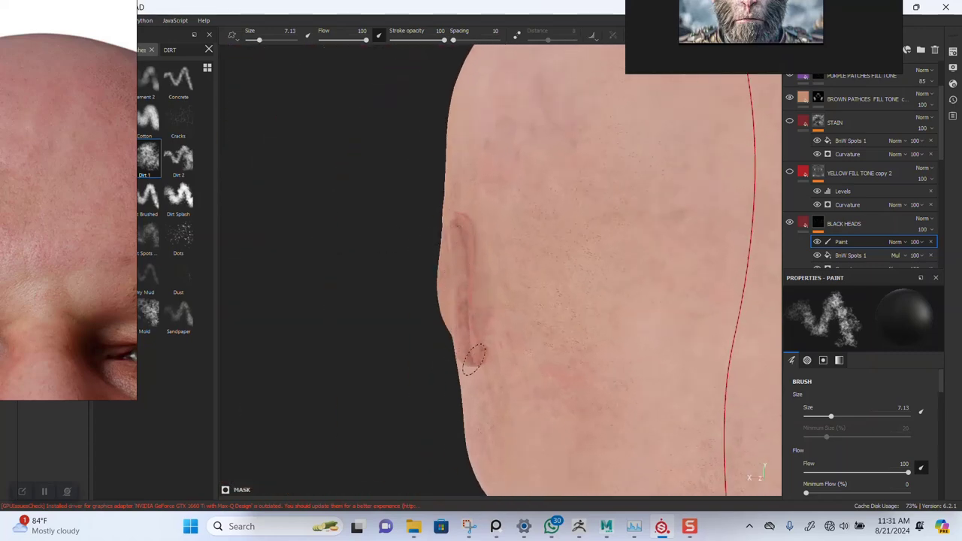
{"action": "left_click_drag", "start_coordinate": [443, 256], "coordinate": [556, 262], "text": "alt"}
{"action": "scroll", "coordinate": [556, 262], "scroll_direction": "up", "scroll_amount": 10}
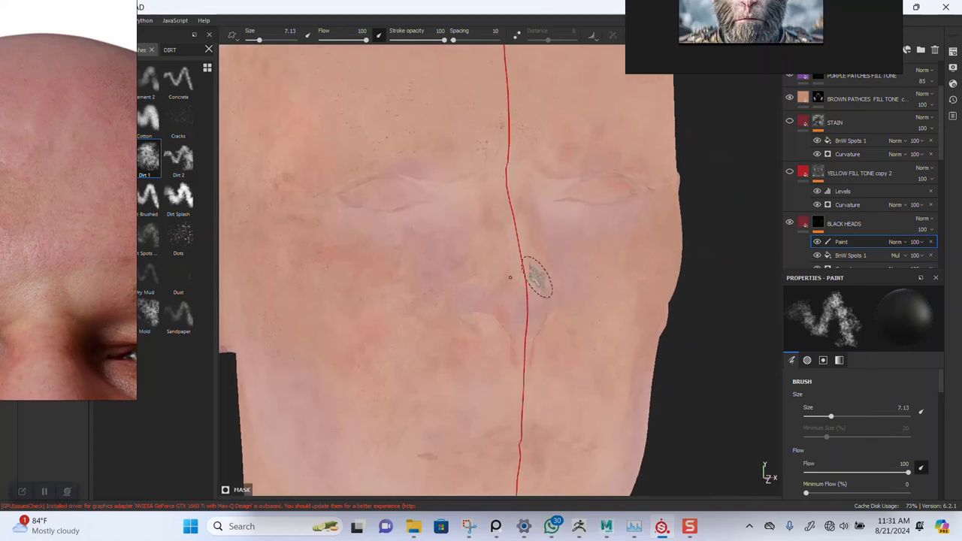
- Return to Material view and make the YELLOW FILL TONE copy 2 layer visible
{"action": "key", "text": "m"}
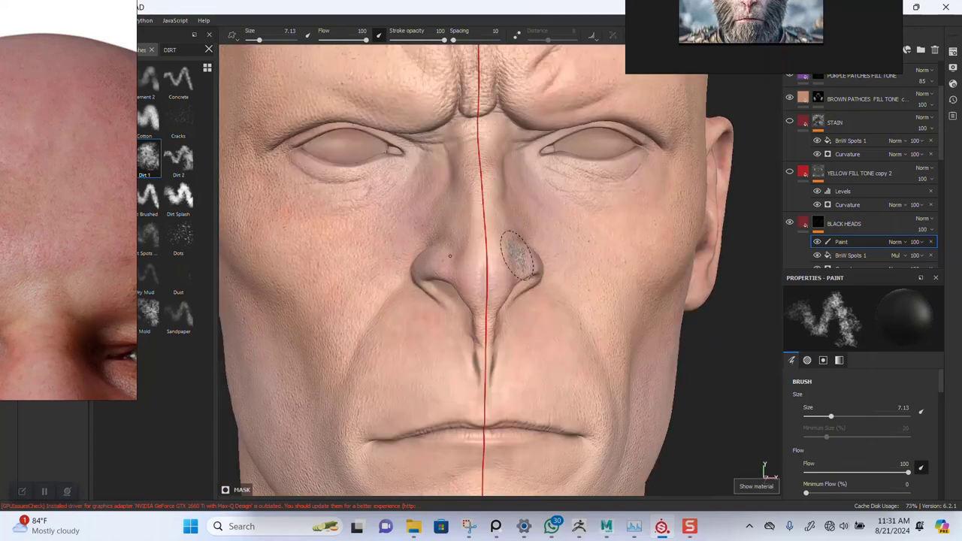
{"action": "left_click", "coordinate": [790, 173]}
{"action": "right_click_drag", "start_coordinate": [609, 229], "coordinate": [569, 296], "text": "alt"}
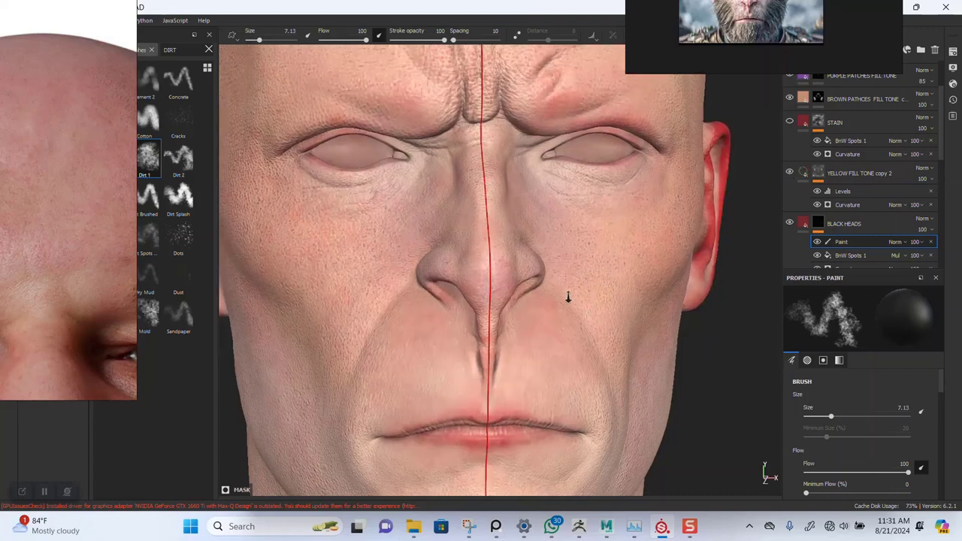
- Examine the red tone of YELLOW FILL TONE copy 2 on the eyelids, ears, lips, chin and neck
{"action": "middle_click_drag", "start_coordinate": [569, 296], "coordinate": [596, 347], "text": "alt"}
{"action": "left_click_drag", "start_coordinate": [596, 346], "coordinate": [551, 221], "text": "alt"}
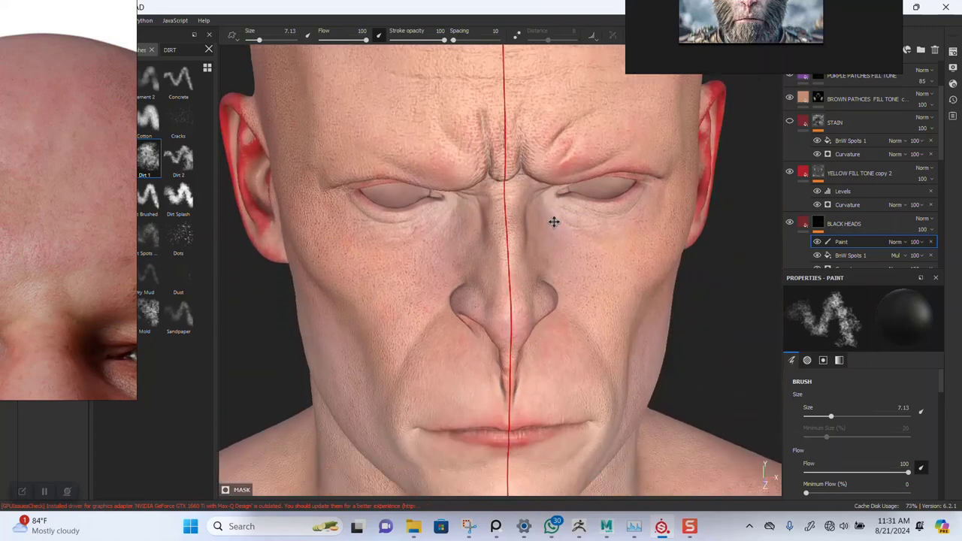
{"action": "middle_click_drag", "start_coordinate": [552, 221], "coordinate": [560, 167], "text": "alt"}
{"action": "right_click_drag", "start_coordinate": [561, 168], "coordinate": [549, 316], "text": "alt"}
{"action": "left_click_drag", "start_coordinate": [548, 316], "coordinate": [575, 248], "text": "alt"}
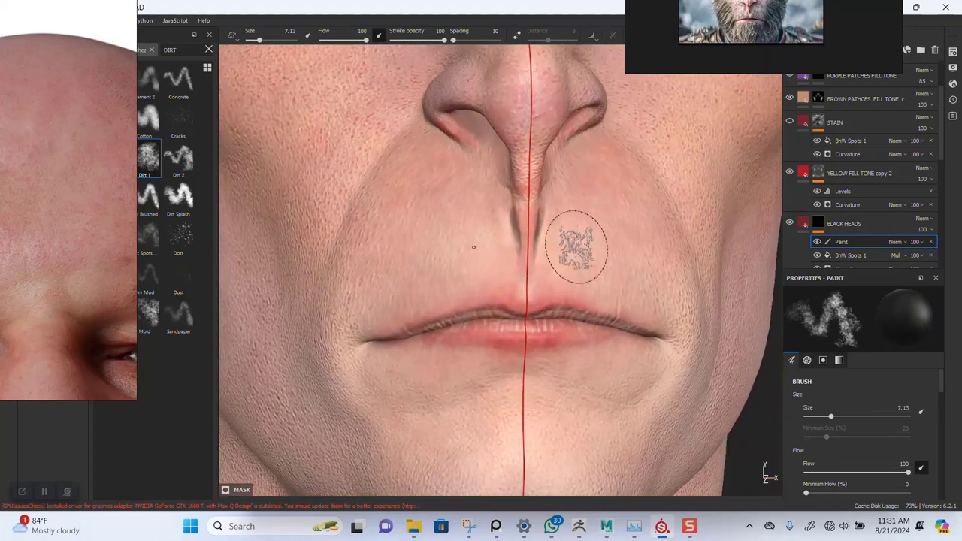
{"action": "right_click_drag", "start_coordinate": [597, 281], "coordinate": [499, 206], "text": "alt"}
{"action": "middle_click_drag", "start_coordinate": [512, 226], "coordinate": [531, 284], "text": "alt"}
{"action": "right_click_drag", "start_coordinate": [531, 284], "coordinate": [466, 178], "text": "alt"}
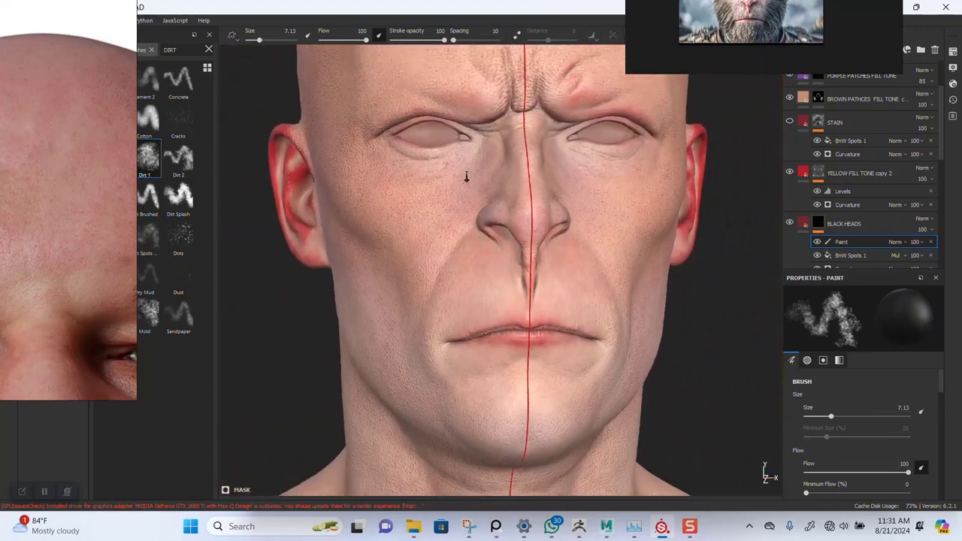
{"action": "middle_click_drag", "start_coordinate": [476, 183], "coordinate": [488, 211], "text": "alt"}
{"action": "left_click_drag", "start_coordinate": [488, 214], "coordinate": [490, 259], "text": "alt"}
{"action": "middle_click_drag", "start_coordinate": [490, 260], "coordinate": [498, 61], "text": "alt"}
{"action": "right_click_drag", "start_coordinate": [488, 143], "coordinate": [476, 230], "text": "alt"}
{"action": "left_click_drag", "start_coordinate": [485, 233], "coordinate": [477, 238], "text": "alt"}
{"action": "middle_click_drag", "start_coordinate": [478, 237], "coordinate": [482, 349], "text": "alt"}
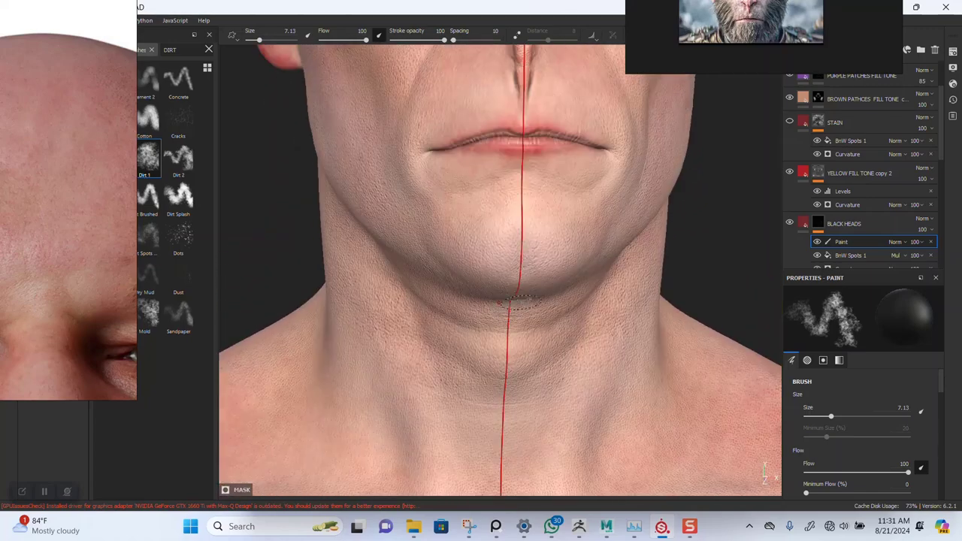
{"action": "middle_click_drag", "start_coordinate": [538, 206], "coordinate": [541, 343], "text": "alt"}
{"action": "middle_click_drag", "start_coordinate": [539, 253], "coordinate": [535, 331], "text": "alt"}
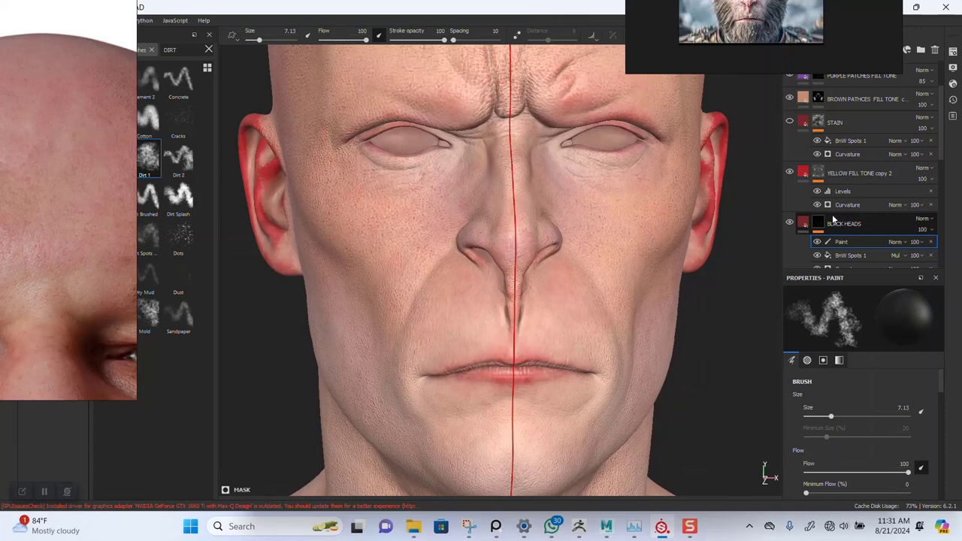
- Add a BnW Spots 3 fill to the YELLOW FILL TONE copy 2 mask and set its blending mode to Multiply
{"action": "left_click", "coordinate": [818, 173]}
{"action": "right_click", "coordinate": [817, 172]}
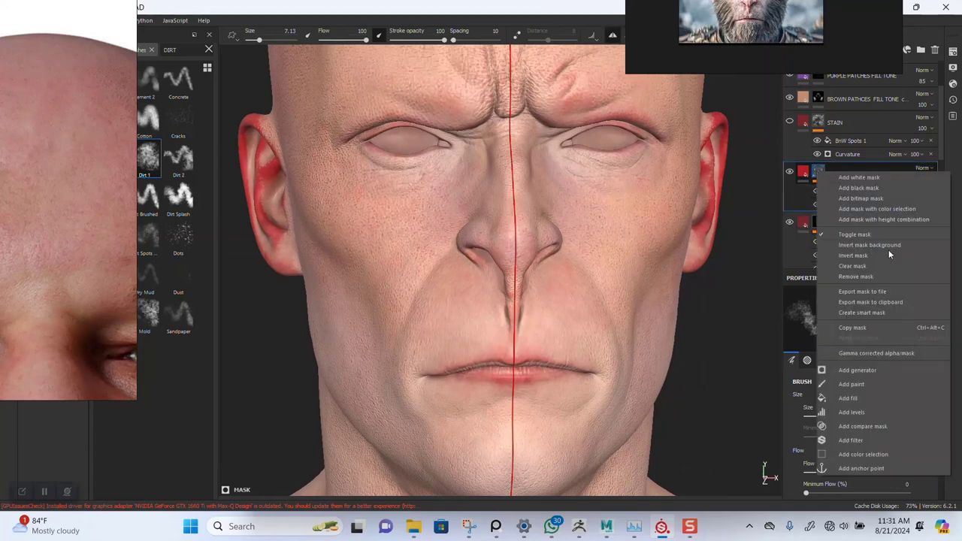
{"action": "left_click", "coordinate": [850, 398]}
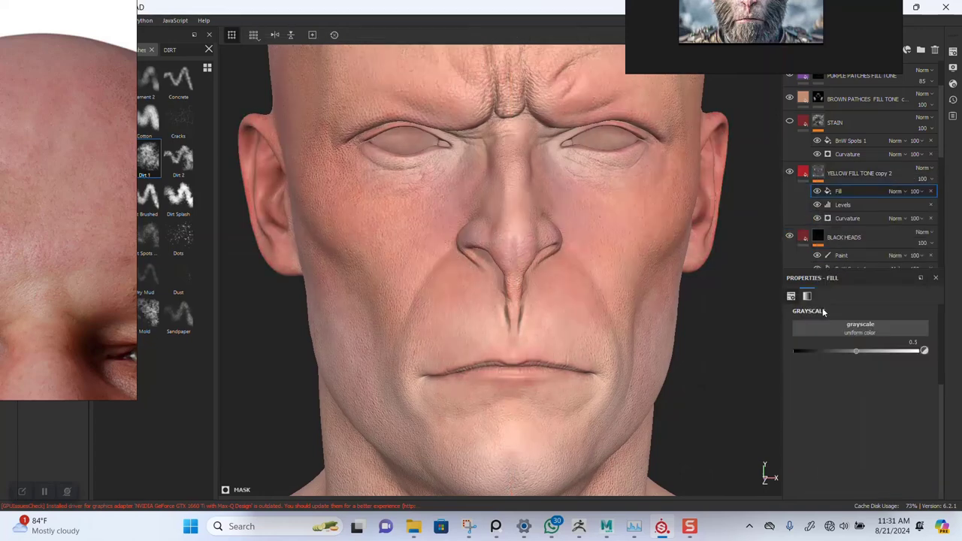
{"action": "left_click", "coordinate": [835, 331]}
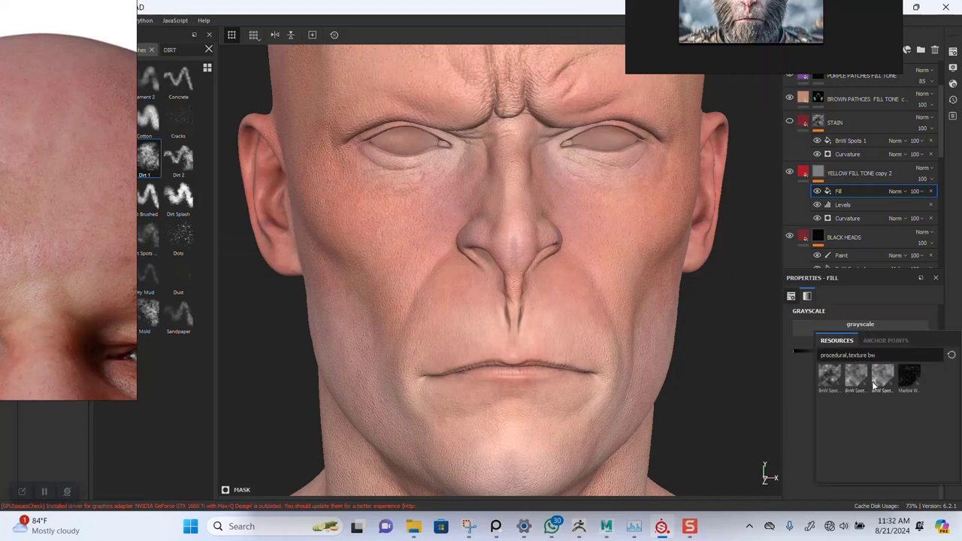
{"action": "mouse_move", "coordinate": [881, 382]}
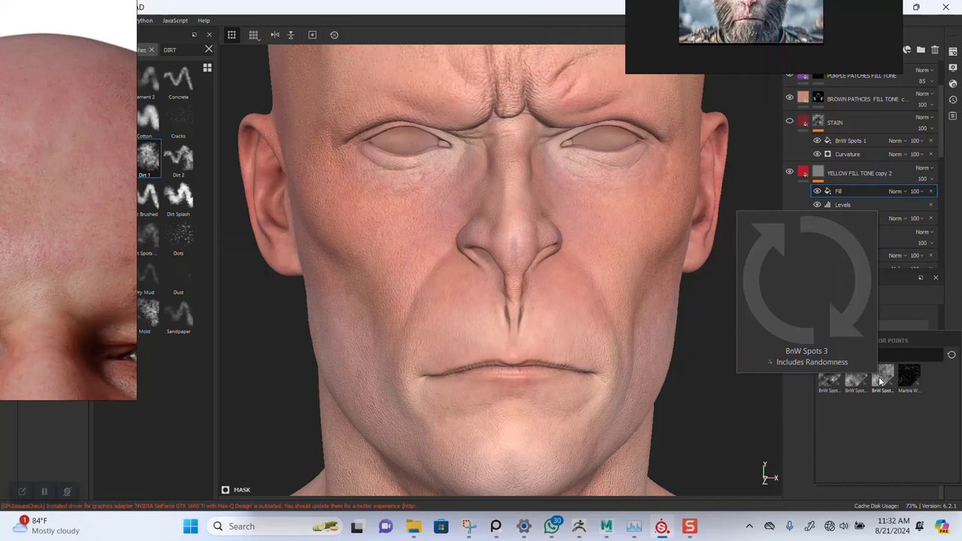
{"action": "left_click", "coordinate": [881, 382]}
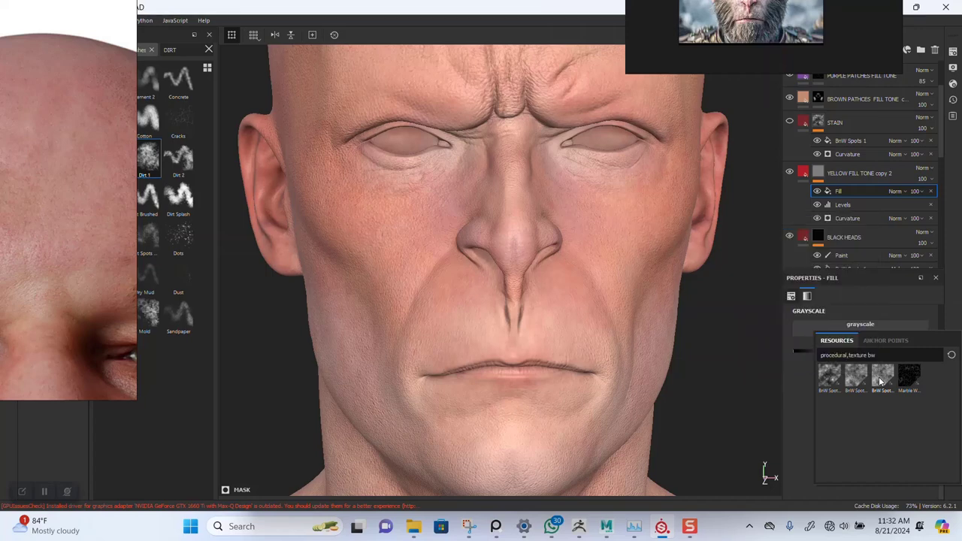
{"action": "left_click", "coordinate": [906, 192]}
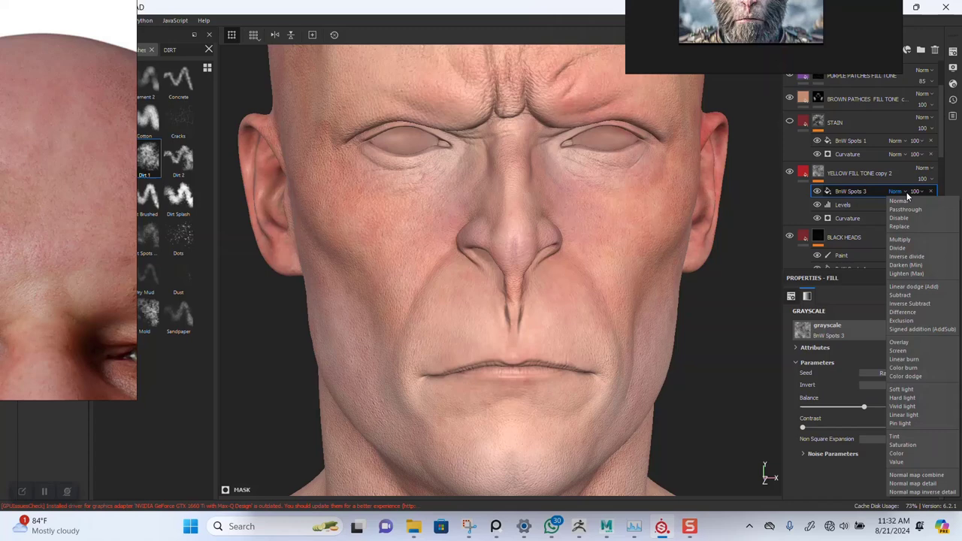
{"action": "left_click", "coordinate": [902, 239]}
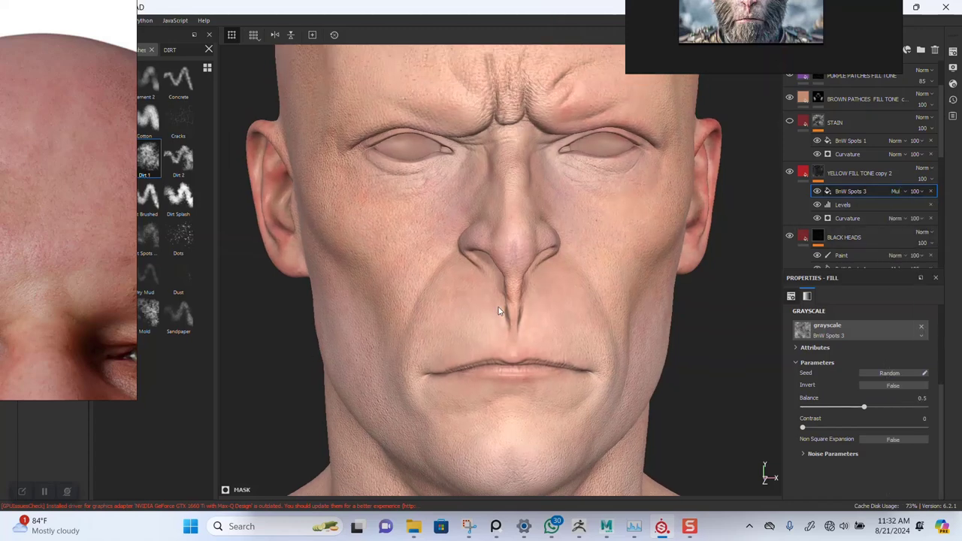
- Cycle through the channels to Mask view and examine the YELLOW FILL TONE copy 2 mask on the face
{"action": "key", "text": "c"}
{"action": "key", "text": "c"}
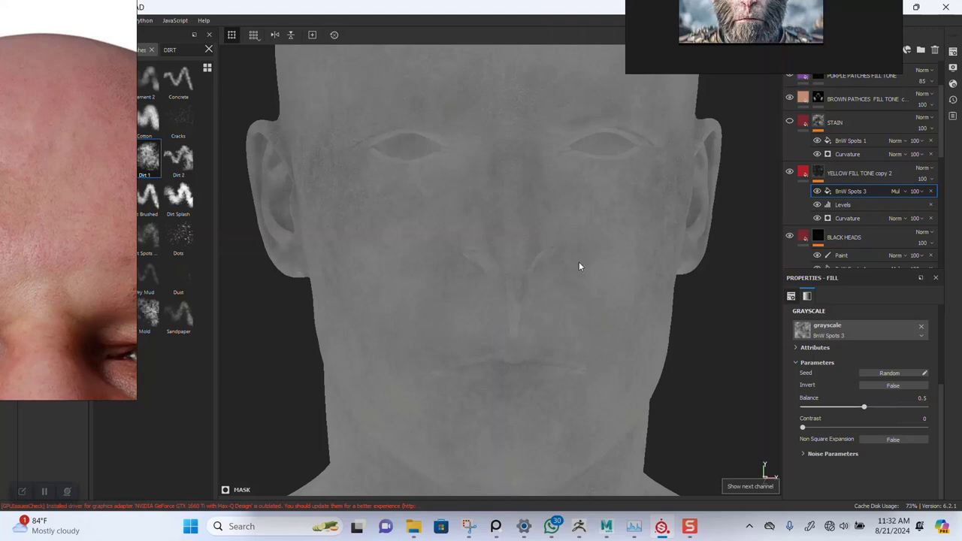
{"action": "right_click_drag", "start_coordinate": [590, 239], "coordinate": [660, 276], "text": "alt"}
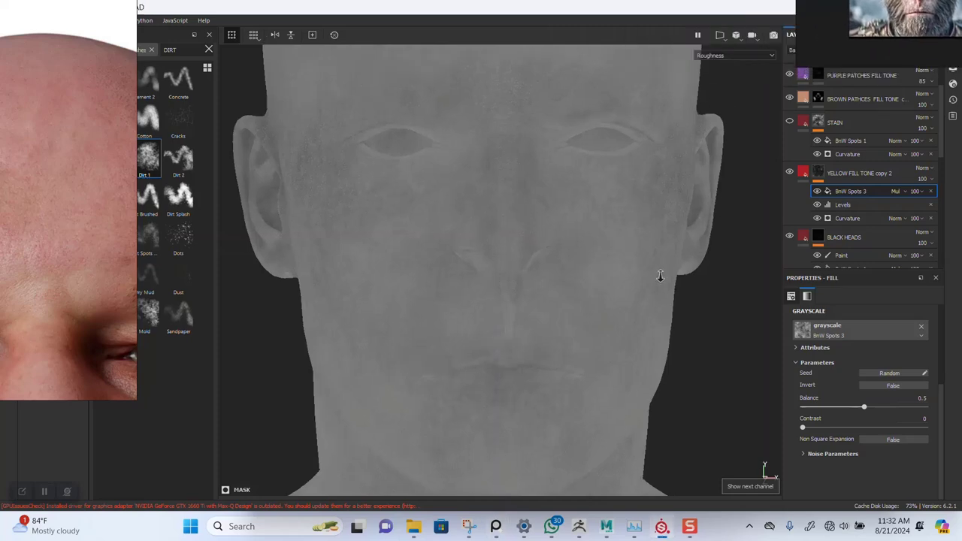
{"action": "key", "text": "c"}
{"action": "key", "text": "c"}
{"action": "key", "text": "c"}
{"action": "key", "text": "c"}
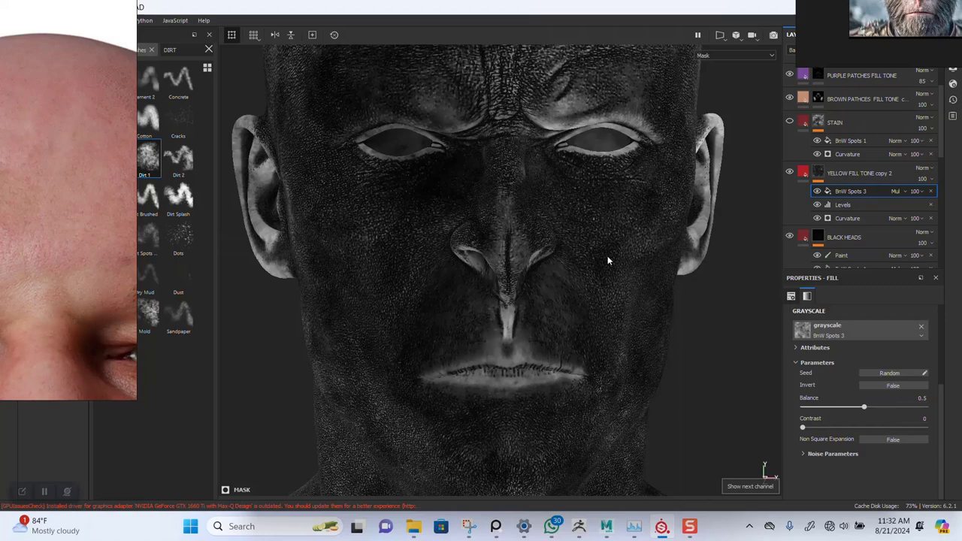
{"action": "right_click_drag", "start_coordinate": [532, 291], "coordinate": [528, 228], "text": "alt"}
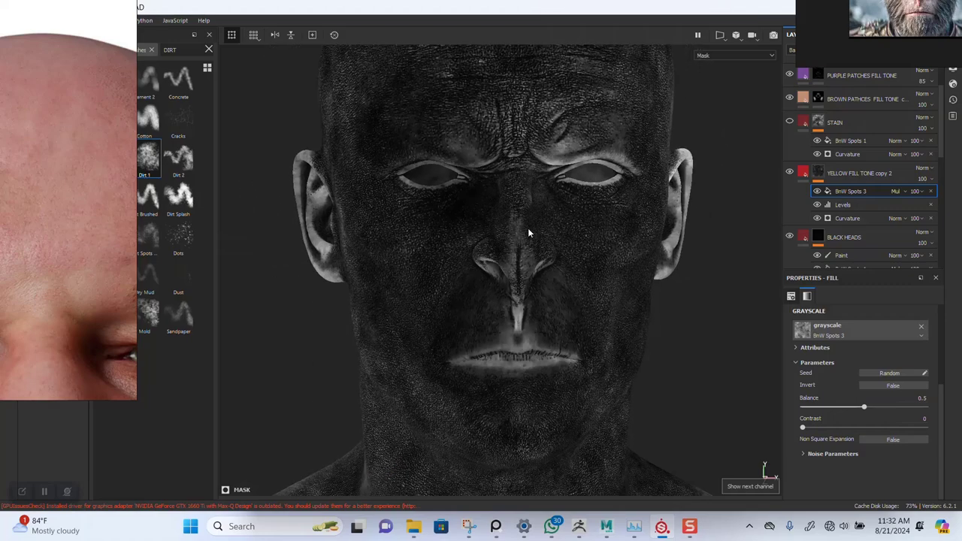
- Compare the mask with BnW Spots 3 hidden and shown, and inspect it around the mouth, neck and shoulders
{"action": "left_click", "coordinate": [816, 193]}
{"action": "left_click", "coordinate": [817, 193]}
{"action": "middle_click_drag", "start_coordinate": [547, 235], "coordinate": [541, 267], "text": "alt"}
{"action": "left_click_drag", "start_coordinate": [536, 222], "coordinate": [549, 280], "text": "alt"}
{"action": "middle_click_drag", "start_coordinate": [530, 292], "coordinate": [533, 195], "text": "alt"}
{"action": "right_click_drag", "start_coordinate": [533, 195], "coordinate": [546, 191], "text": "alt"}
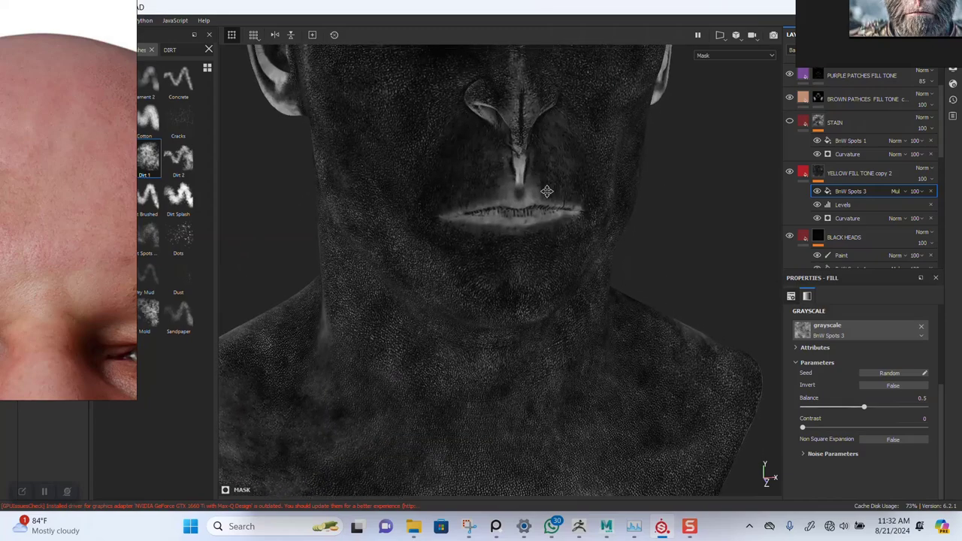
- Examine the YELLOW FILL TONE copy 2 mask around the mouth, nose and eyes in Mask view
{"action": "middle_click_drag", "start_coordinate": [546, 191], "coordinate": [549, 262], "text": "alt"}
{"action": "left_click_drag", "start_coordinate": [483, 249], "coordinate": [489, 202], "text": "alt"}
{"action": "right_click_drag", "start_coordinate": [519, 259], "coordinate": [541, 284], "text": "alt"}
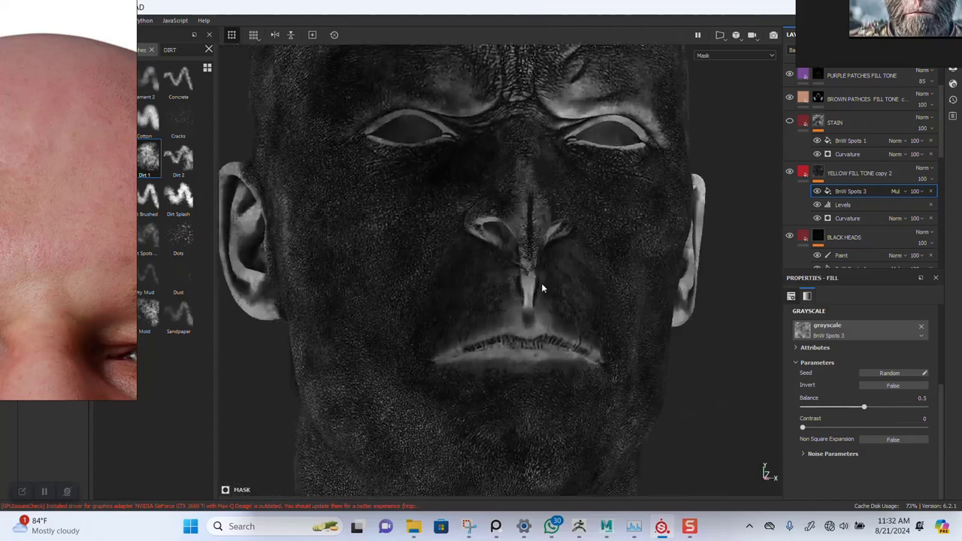
{"action": "left_click_drag", "start_coordinate": [542, 283], "coordinate": [484, 261], "text": "alt"}
{"action": "middle_click_drag", "start_coordinate": [529, 254], "coordinate": [511, 246], "text": "alt"}
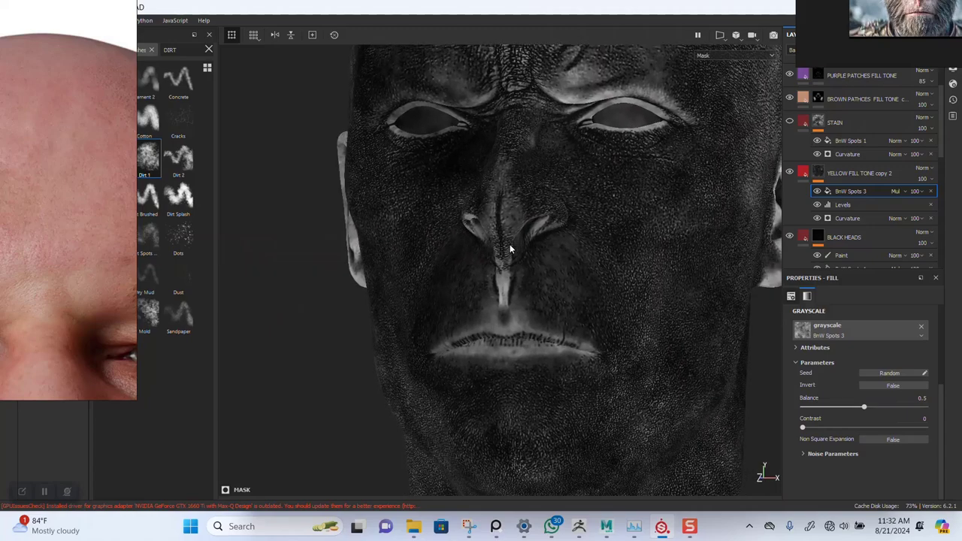
- Return to Material view and examine the red tone on the nose, cheeks and under-eye area
{"action": "key", "text": "m"}
{"action": "left_click_drag", "start_coordinate": [531, 215], "coordinate": [583, 272], "text": "alt"}
{"action": "middle_click_drag", "start_coordinate": [583, 272], "coordinate": [501, 278], "text": "alt"}
{"action": "scroll", "coordinate": [499, 280], "scroll_direction": "up", "scroll_amount": 3}
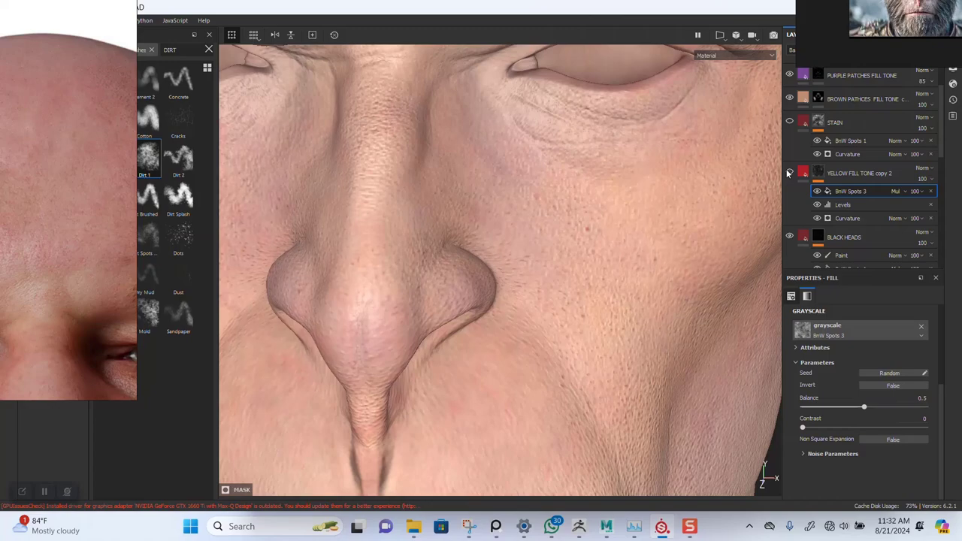
{"action": "scroll", "coordinate": [481, 256], "scroll_direction": "down", "scroll_amount": 3}
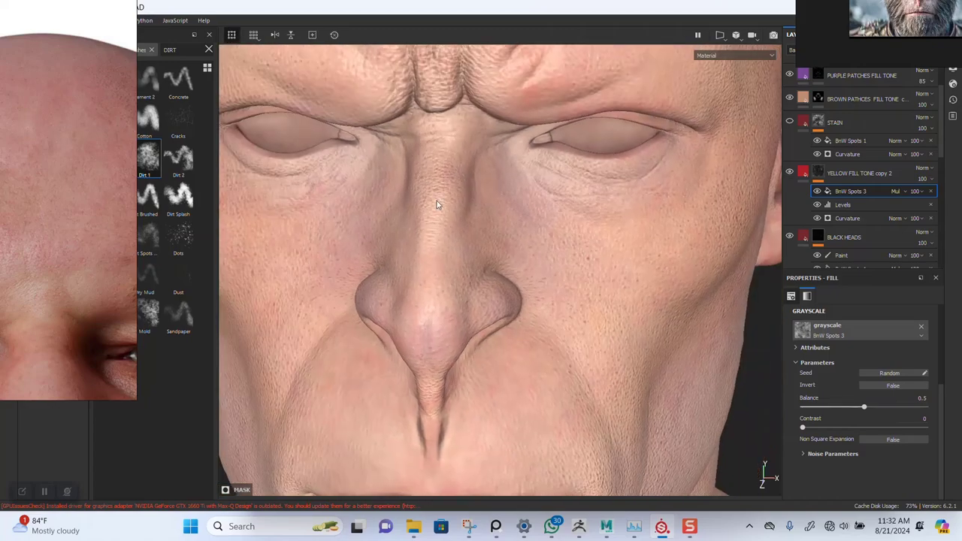
{"action": "middle_click_drag", "start_coordinate": [470, 367], "coordinate": [499, 221], "text": "alt"}
{"action": "scroll", "coordinate": [523, 284], "scroll_direction": "down", "scroll_amount": 2}
{"action": "middle_click_drag", "start_coordinate": [471, 173], "coordinate": [478, 263], "text": "alt"}
{"action": "left_click_drag", "start_coordinate": [451, 225], "coordinate": [546, 188], "text": "alt"}
{"action": "scroll", "coordinate": [547, 188], "scroll_direction": "up", "scroll_amount": 1}
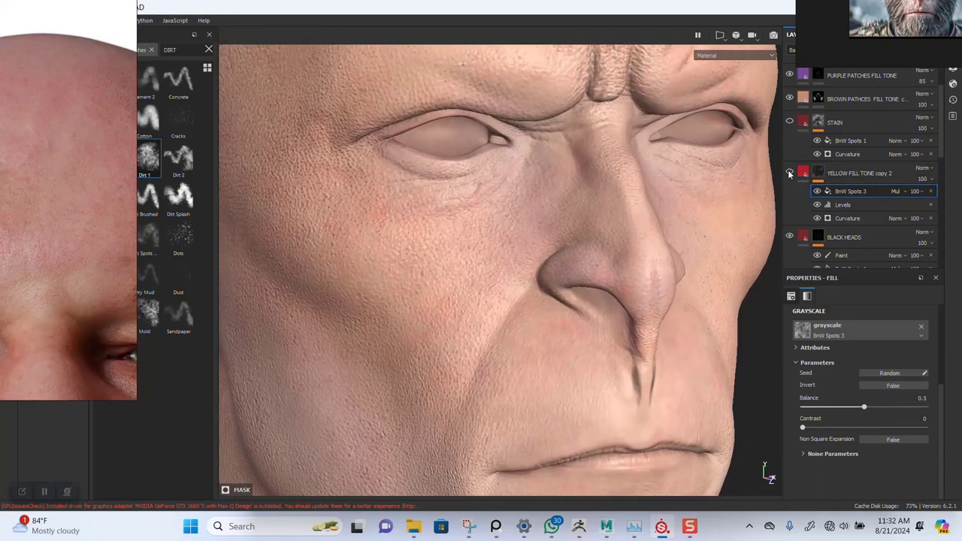
- Compare the skin with YELLOW FILL TONE copy 2 hidden and shown, over the whole face and close up on the nose
{"action": "left_click", "coordinate": [789, 172]}
{"action": "left_click", "coordinate": [789, 172]}
{"action": "left_click", "coordinate": [789, 173]}
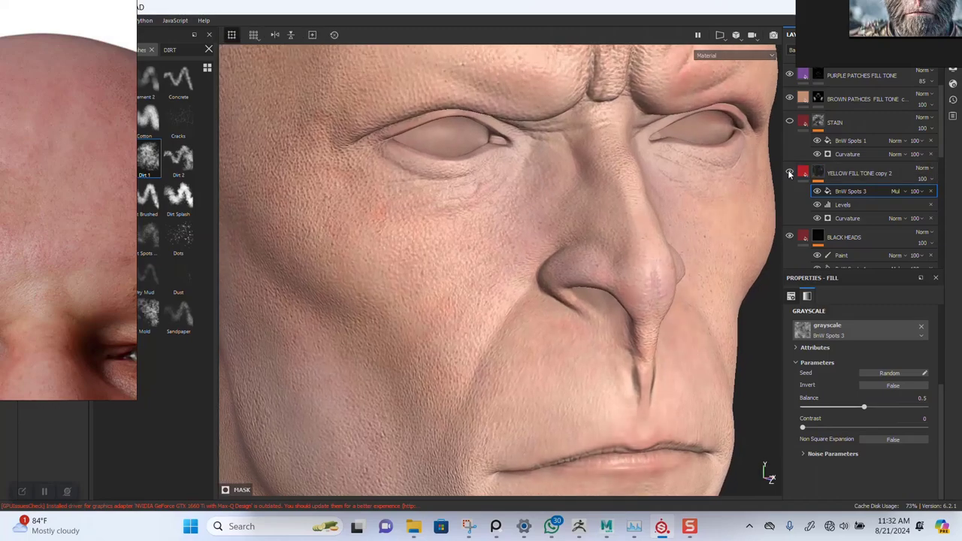
{"action": "scroll", "coordinate": [470, 63], "scroll_direction": "down", "scroll_amount": 3}
{"action": "left_click_drag", "start_coordinate": [469, 60], "coordinate": [747, 189], "text": "alt"}
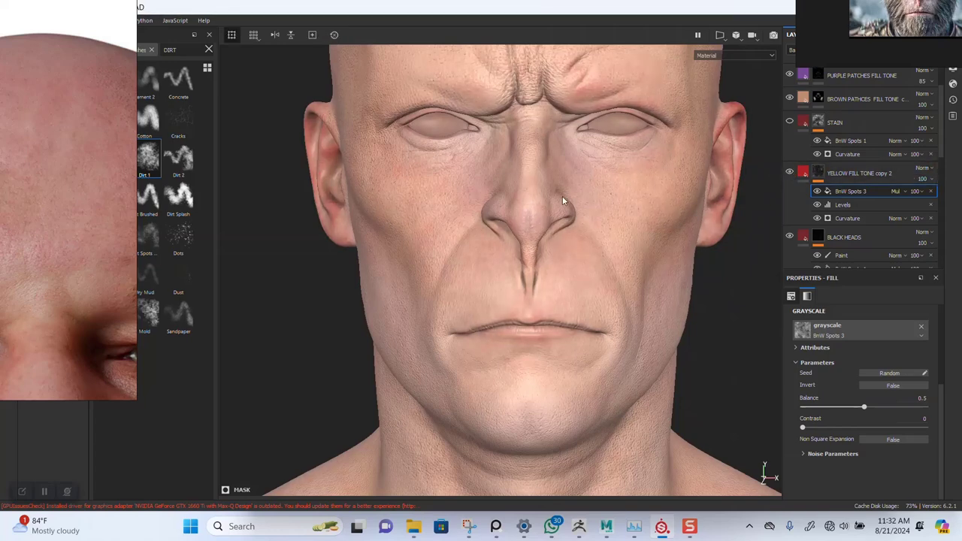
{"action": "scroll", "coordinate": [540, 207], "scroll_direction": "up", "scroll_amount": 2}
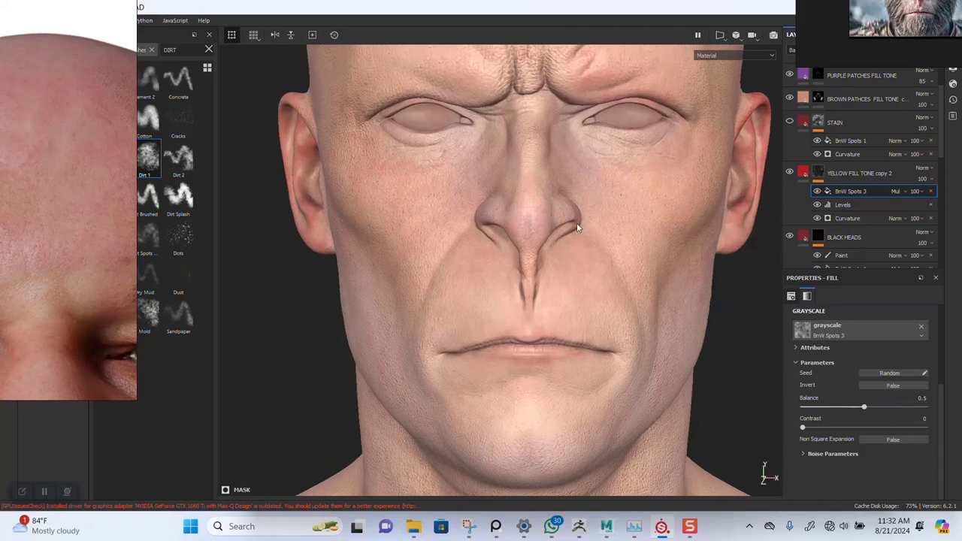
{"action": "scroll", "coordinate": [638, 170], "scroll_direction": "up", "scroll_amount": 2}
{"action": "left_click", "coordinate": [818, 192]}
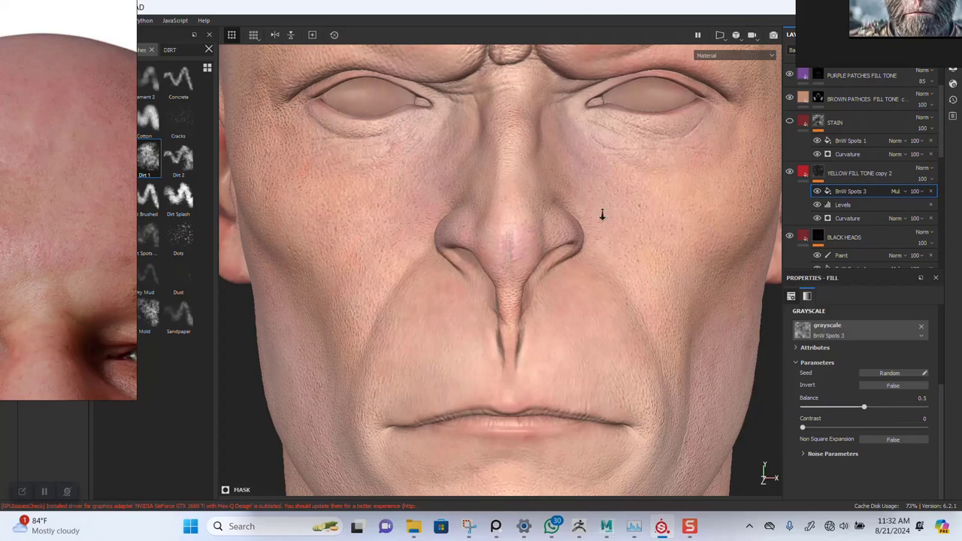
{"action": "scroll", "coordinate": [602, 215], "scroll_direction": "up", "scroll_amount": 3}
{"action": "left_click", "coordinate": [789, 173]}
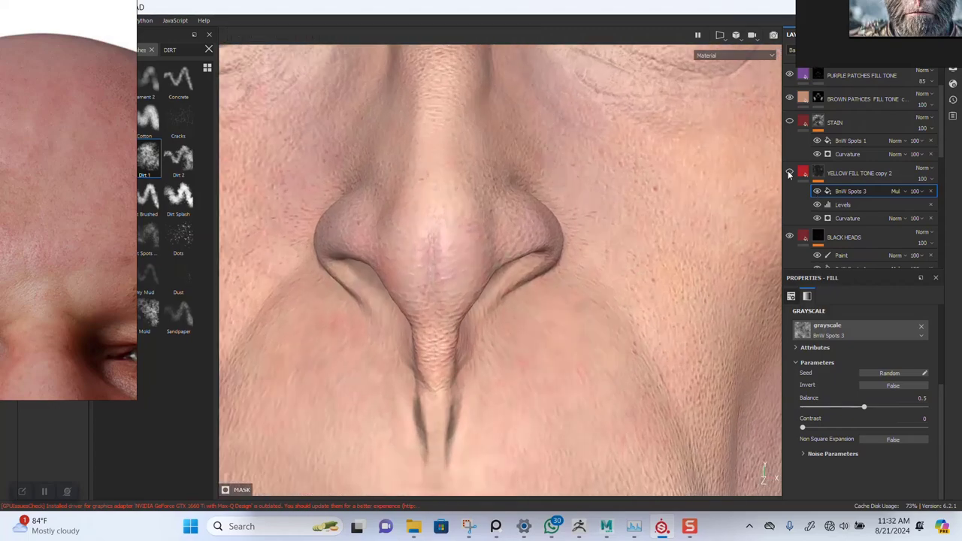
{"action": "left_click", "coordinate": [790, 173]}
{"action": "scroll", "coordinate": [516, 225], "scroll_direction": "down", "scroll_amount": 5}
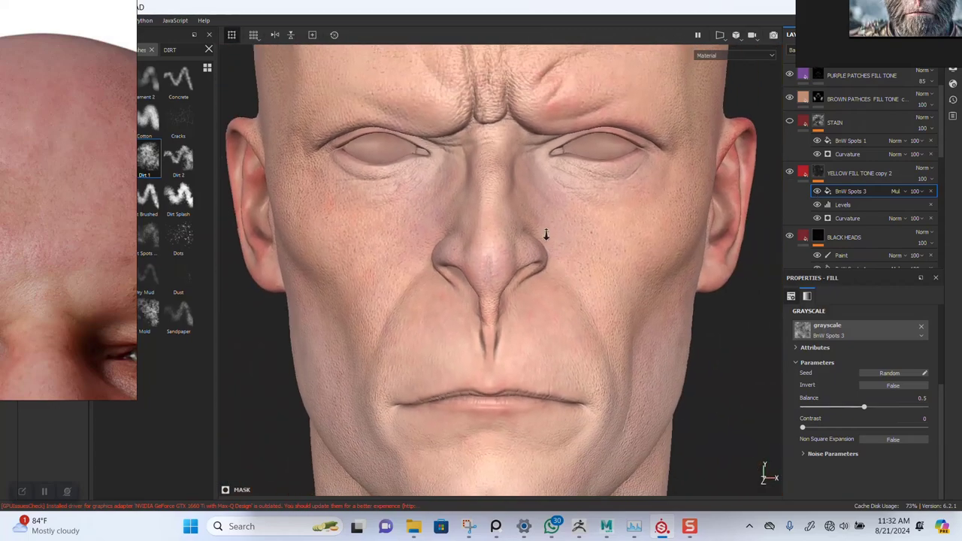
- Add a Paint effect to the mask of YELLOW FILL TONE copy 2
{"action": "left_click", "coordinate": [817, 171]}
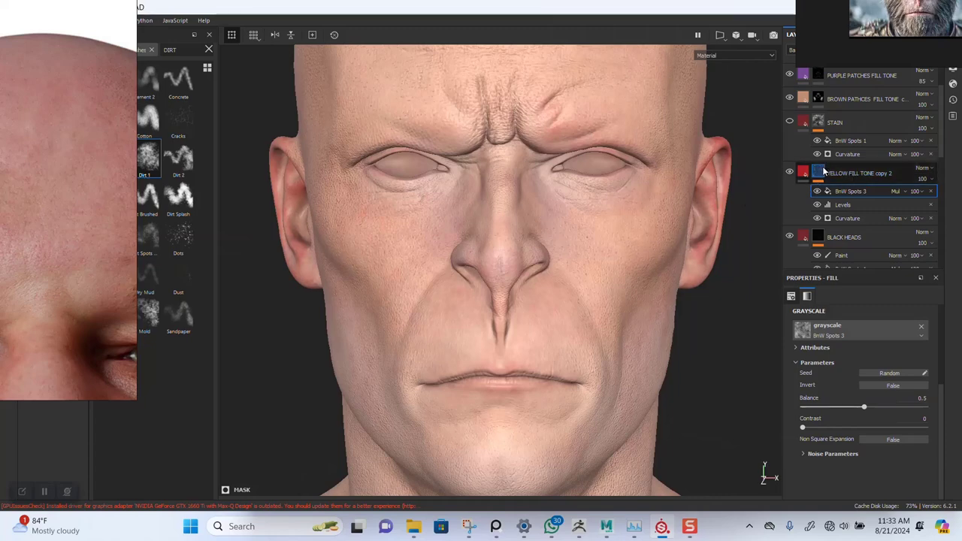
{"action": "right_click", "coordinate": [821, 170]}
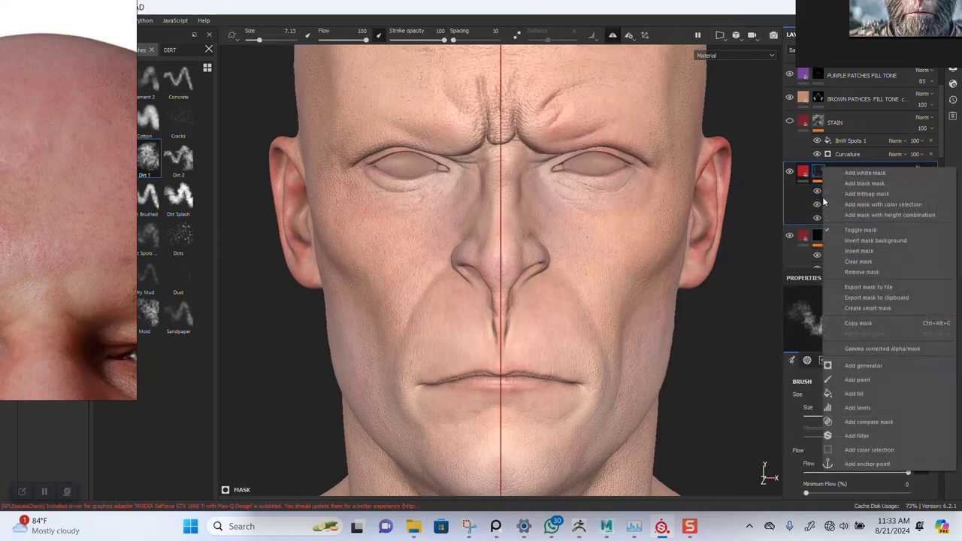
{"action": "left_click", "coordinate": [857, 379]}
- Rename the YELLOW FILL TONE copy 2 layer as CAVITY REDNESS
{"action": "double_click", "coordinate": [852, 173]}
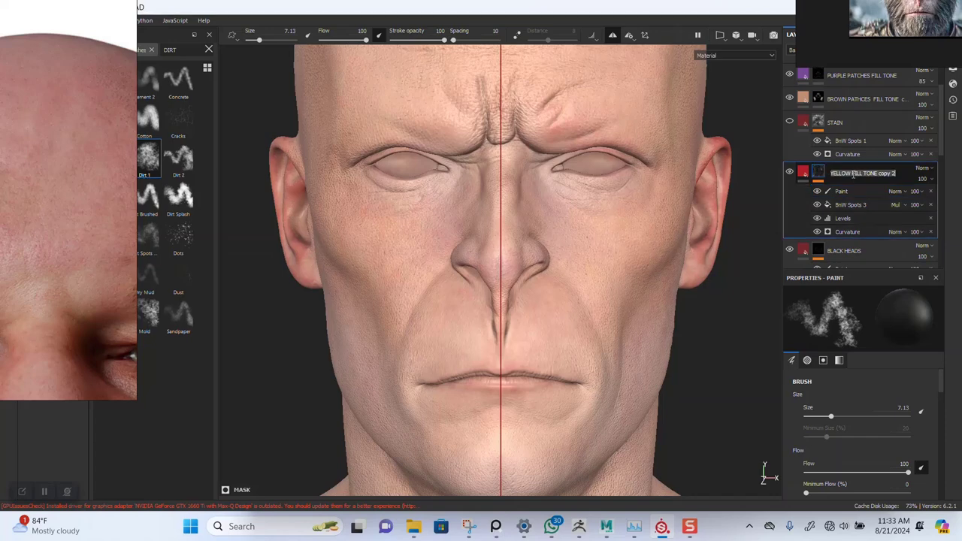
{"action": "type", "text": "CAVITY"}
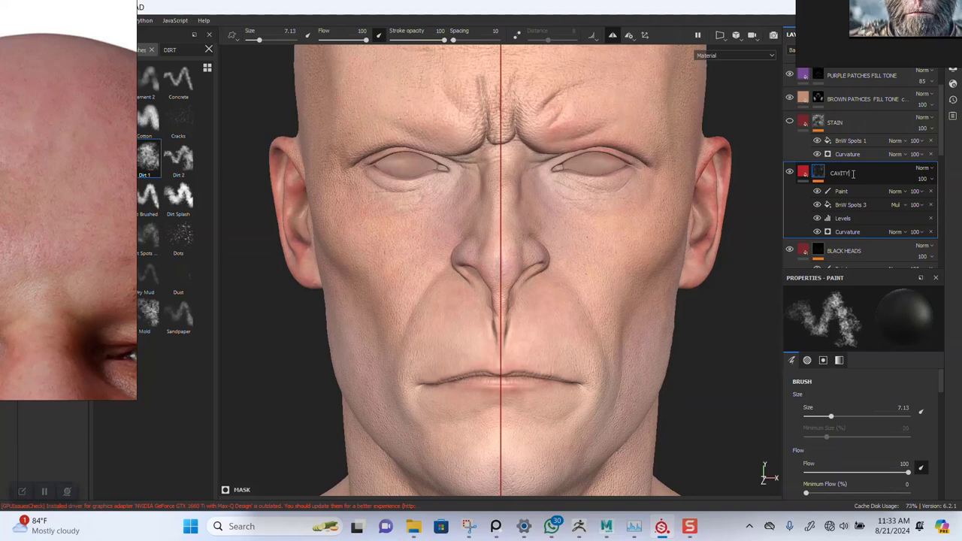
{"action": "type", "text": " REDNESS"}
{"action": "key", "text": "Return"}
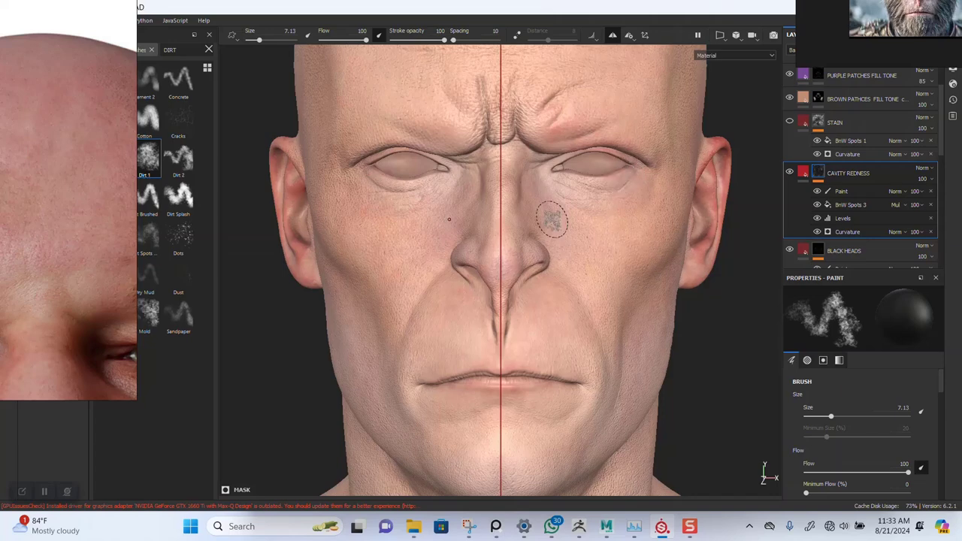
- Select the Paint effect in the CAVITY REDNESS mask and enlarge the Dirt 1 brush to 21.83 at the ear
{"action": "scroll", "coordinate": [553, 218], "scroll_direction": "down", "scroll_amount": 2}
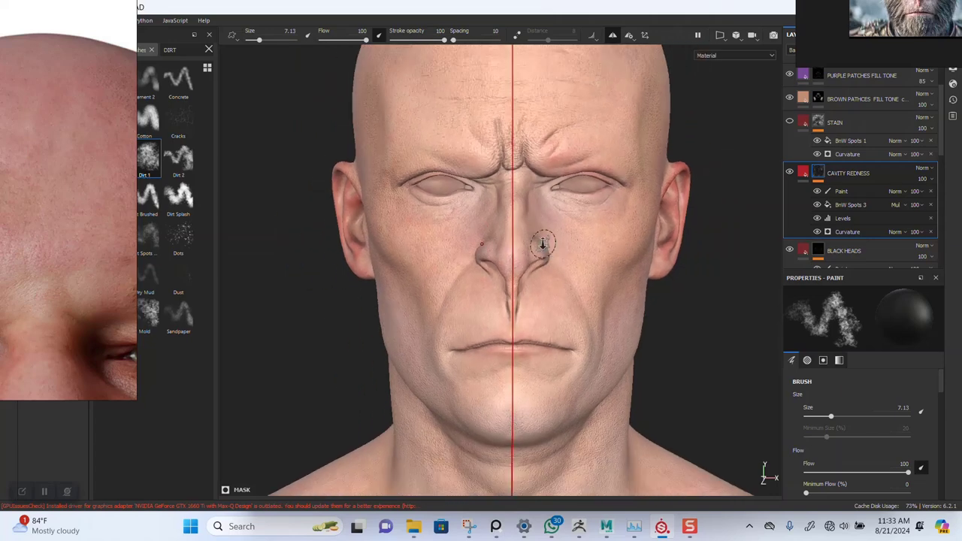
{"action": "scroll", "coordinate": [545, 244], "scroll_direction": "up", "scroll_amount": 2}
{"action": "left_click", "coordinate": [841, 193]}
{"action": "right_click_drag", "start_coordinate": [536, 264], "coordinate": [526, 351], "text": "alt"}
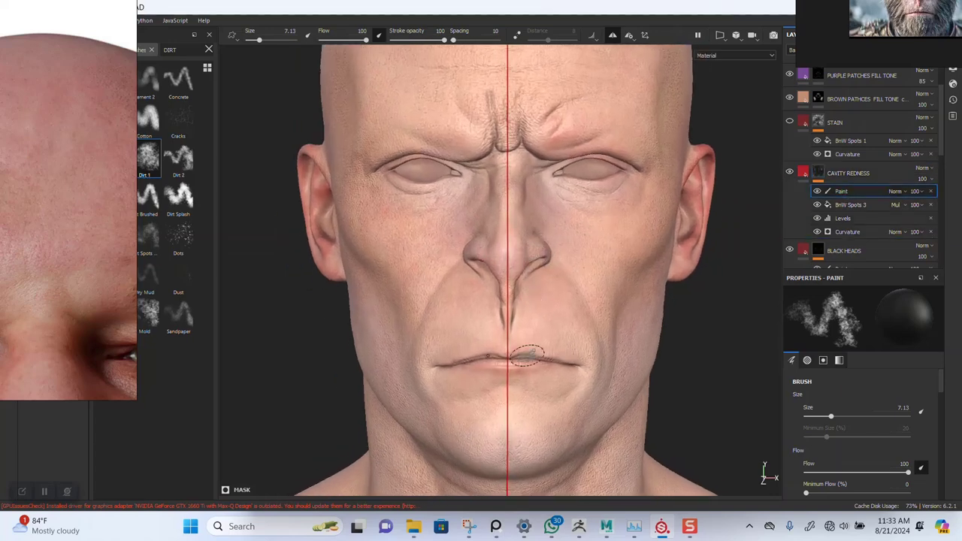
{"action": "middle_click_drag", "start_coordinate": [526, 351], "coordinate": [516, 309], "text": "alt"}
{"action": "right_click_drag", "start_coordinate": [515, 309], "coordinate": [531, 433], "text": "alt"}
{"action": "middle_click_drag", "start_coordinate": [531, 434], "coordinate": [514, 304], "text": "alt"}
{"action": "right_click_drag", "start_coordinate": [515, 303], "coordinate": [517, 354], "text": "alt"}
{"action": "left_click_drag", "start_coordinate": [496, 301], "coordinate": [554, 261], "text": "alt"}
{"action": "right_click_drag", "start_coordinate": [554, 260], "coordinate": [553, 331], "text": "alt"}
{"action": "left_click_drag", "start_coordinate": [553, 330], "coordinate": [486, 339], "text": "alt"}
{"action": "right_click_drag", "start_coordinate": [460, 310], "coordinate": [439, 114], "text": "alt"}
{"action": "middle_click_drag", "start_coordinate": [438, 114], "coordinate": [601, 223], "text": "alt"}
{"action": "right_click_drag", "start_coordinate": [601, 223], "coordinate": [598, 271], "text": "alt"}
{"action": "middle_click_drag", "start_coordinate": [315, 258], "coordinate": [339, 262], "text": "alt"}
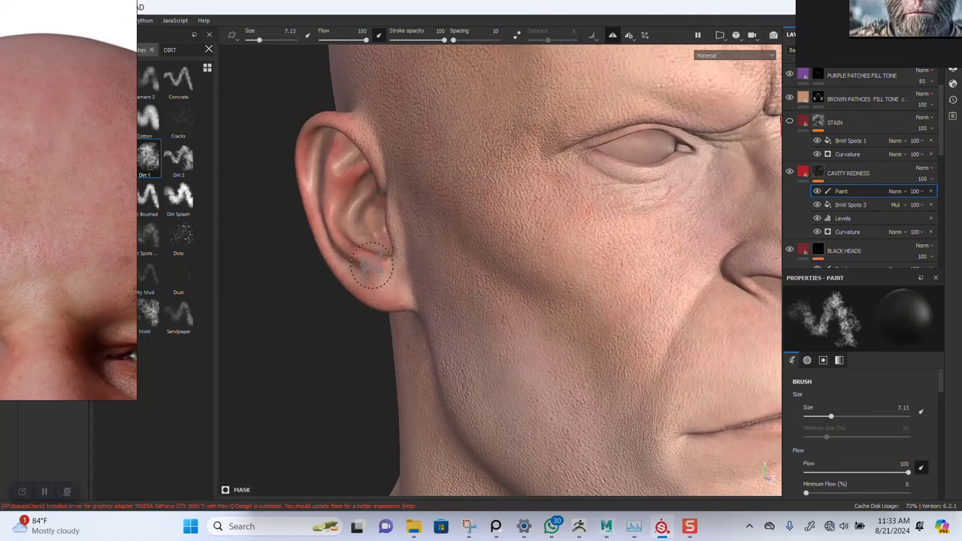
{"action": "key", "text": "bracketright"}
{"action": "key", "text": "bracketright"}
{"action": "key", "text": "bracketright"}
{"action": "key", "text": "bracketright"}
{"action": "key", "text": "bracketright"}
{"action": "key", "text": "bracketright"}
{"action": "key", "text": "bracketright"}
{"action": "key", "text": "bracketright"}
{"action": "key", "text": "bracketright"}
{"action": "key", "text": "bracketright"}
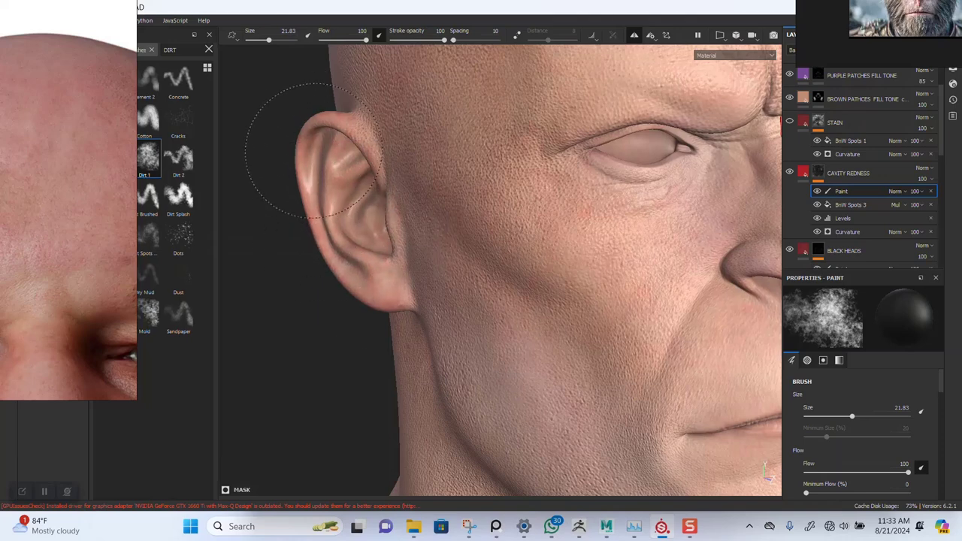
- Paint out the cavity redness around the brows and upper eyelids with brush size 12.05, checking in Mask view and returning to Material view
{"action": "mouse_move", "coordinate": [316, 175]}
{"action": "left_mouse_down", "text": "alt"}
{"action": "mouse_move", "coordinate": [386, 323]}
{"action": "mouse_move", "coordinate": [498, 344]}
{"action": "mouse_move", "coordinate": [563, 275]}
{"action": "mouse_move", "coordinate": [504, 254]}
{"action": "mouse_move", "coordinate": [491, 262]}
{"action": "left_mouse_up", "text": "alt"}
{"action": "middle_click_drag", "start_coordinate": [491, 262], "coordinate": [441, 260], "text": "alt"}
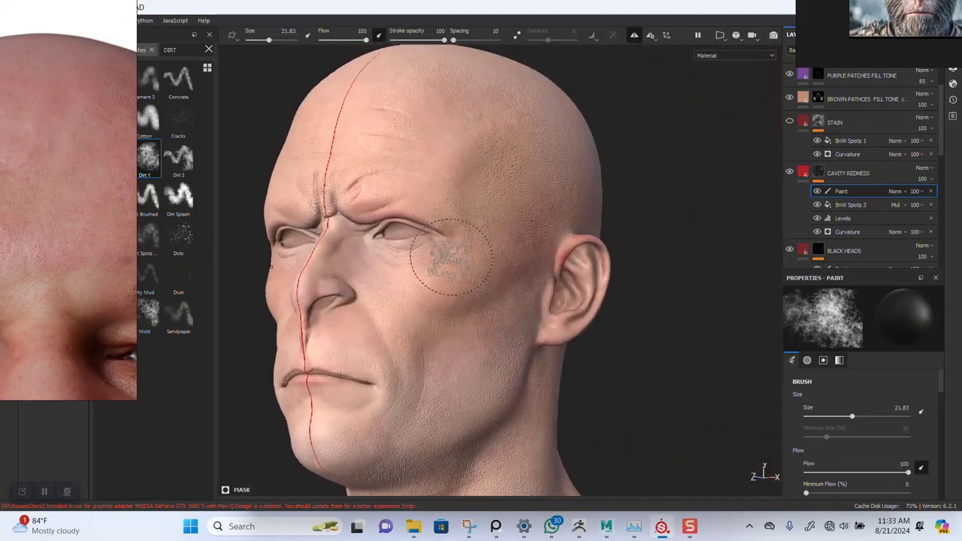
{"action": "left_click_drag", "start_coordinate": [440, 260], "coordinate": [504, 262], "text": "alt"}
{"action": "right_click_drag", "start_coordinate": [504, 262], "coordinate": [555, 243], "text": "alt"}
{"action": "left_click_drag", "start_coordinate": [556, 243], "coordinate": [565, 228], "text": "alt"}
{"action": "middle_click_drag", "start_coordinate": [566, 229], "coordinate": [524, 293], "text": "alt"}
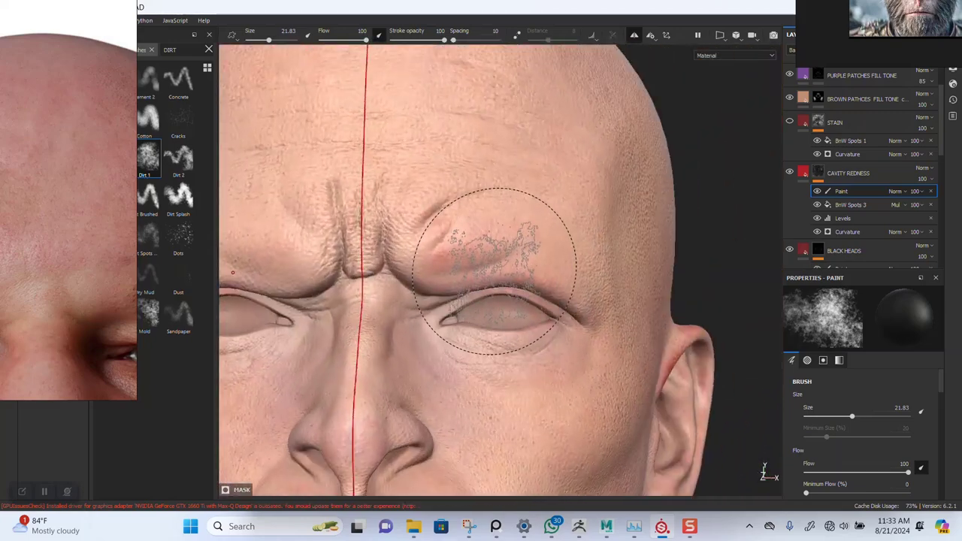
{"action": "key", "text": "c"}
{"action": "left_click_drag", "start_coordinate": [495, 266], "coordinate": [582, 236], "text": "alt"}
{"action": "right_click_drag", "start_coordinate": [594, 237], "coordinate": [555, 245], "text": "ctrl"}
{"action": "left_click_drag", "start_coordinate": [544, 265], "coordinate": [556, 260]}
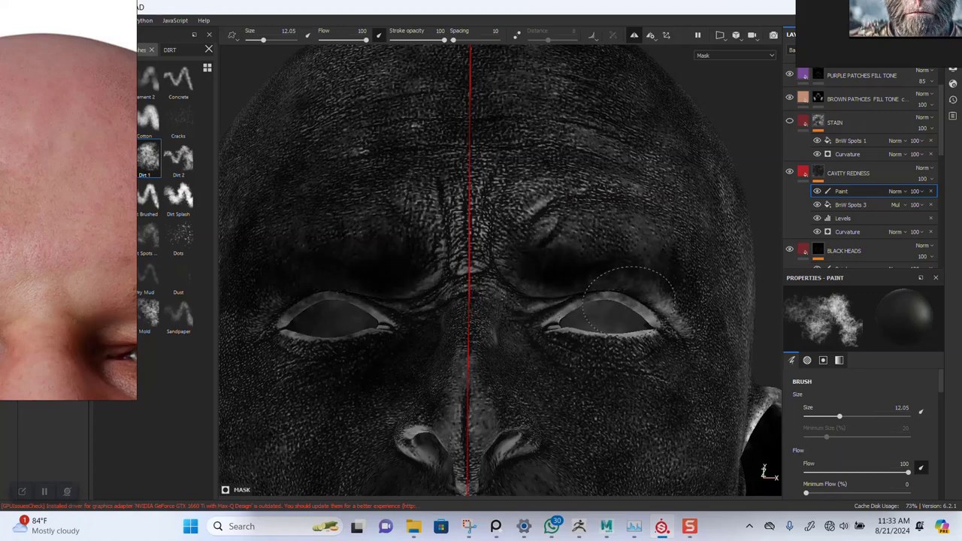
{"action": "left_click_drag", "start_coordinate": [623, 319], "coordinate": [610, 310], "text": "alt"}
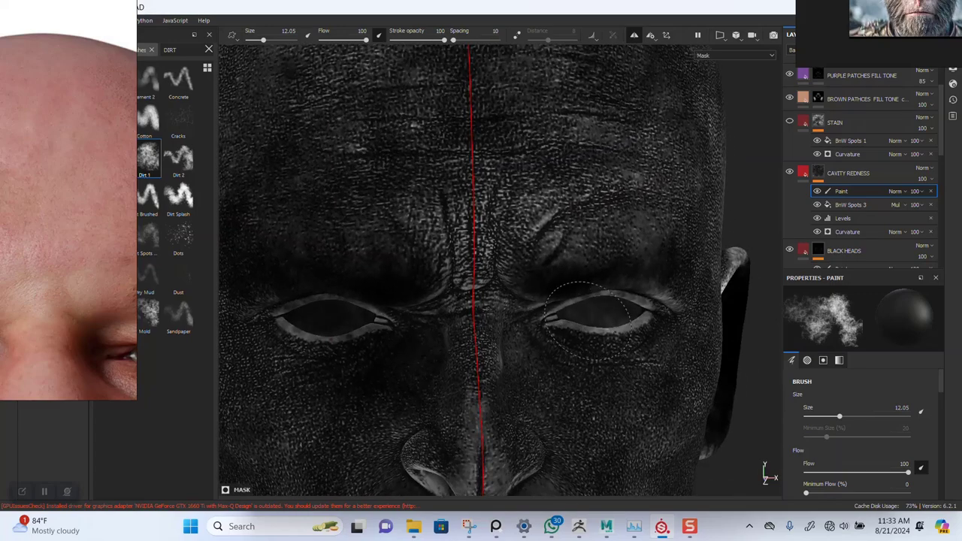
{"action": "key", "text": "m"}
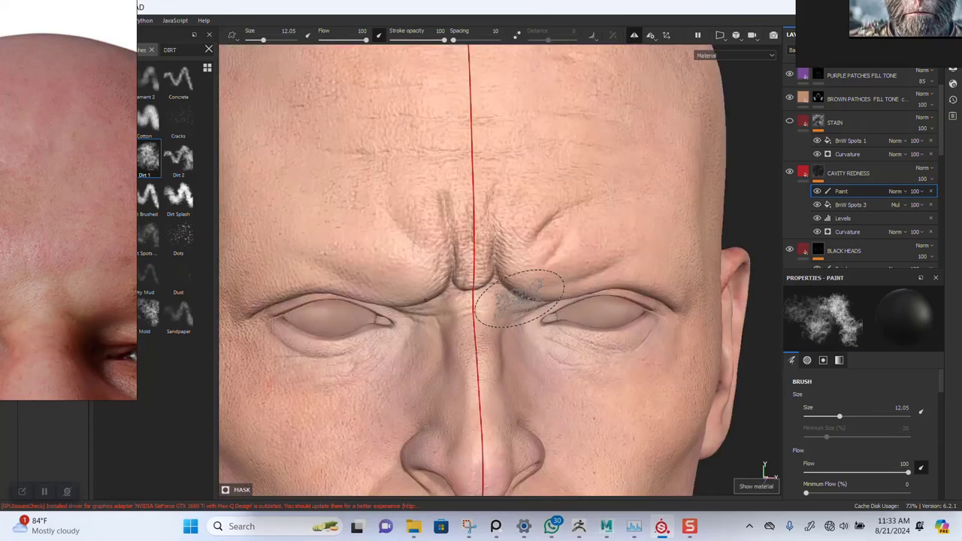
- Tone down the cavity redness on the ears, working over the rim, inner folds and back
{"action": "mouse_move", "coordinate": [547, 334]}
{"action": "left_mouse_down", "text": "alt"}
{"action": "mouse_move", "coordinate": [576, 361]}
{"action": "mouse_move", "coordinate": [548, 286]}
{"action": "mouse_move", "coordinate": [518, 240]}
{"action": "mouse_move", "coordinate": [521, 266]}
{"action": "mouse_move", "coordinate": [583, 305]}
{"action": "left_mouse_up", "text": "alt"}
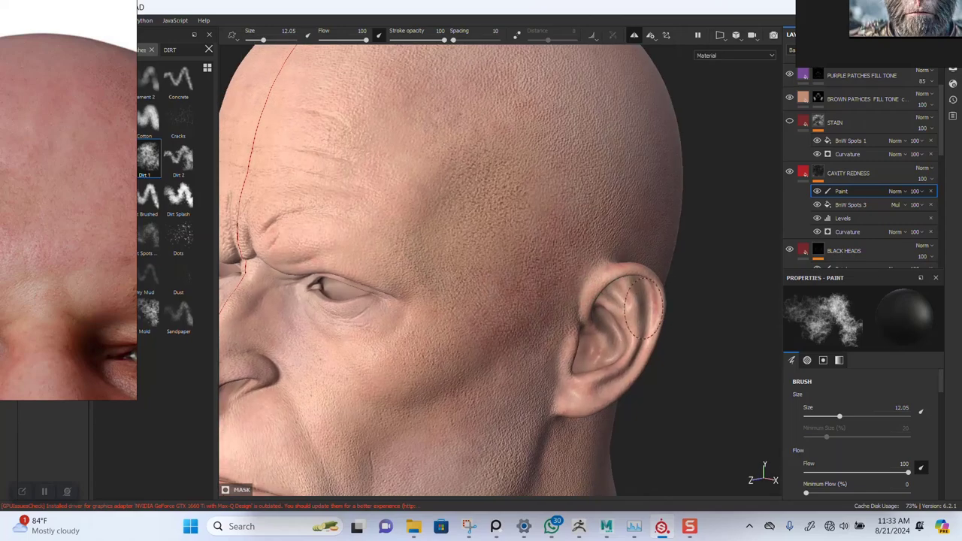
{"action": "left_click_drag", "start_coordinate": [605, 374], "coordinate": [449, 425], "text": "alt"}
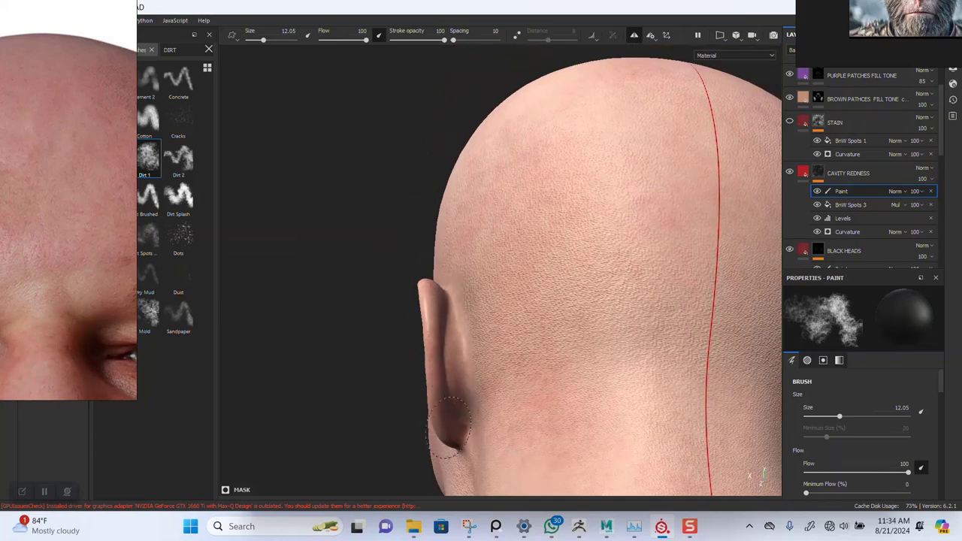
{"action": "mouse_move", "coordinate": [435, 342]}
{"action": "left_mouse_down", "text": "alt"}
{"action": "mouse_move", "coordinate": [416, 163]}
{"action": "mouse_move", "coordinate": [449, 262]}
{"action": "mouse_move", "coordinate": [443, 217]}
{"action": "mouse_move", "coordinate": [452, 283]}
{"action": "mouse_move", "coordinate": [481, 225]}
{"action": "left_mouse_up", "text": "alt"}
{"action": "right_click_drag", "start_coordinate": [481, 226], "coordinate": [523, 338], "text": "alt"}
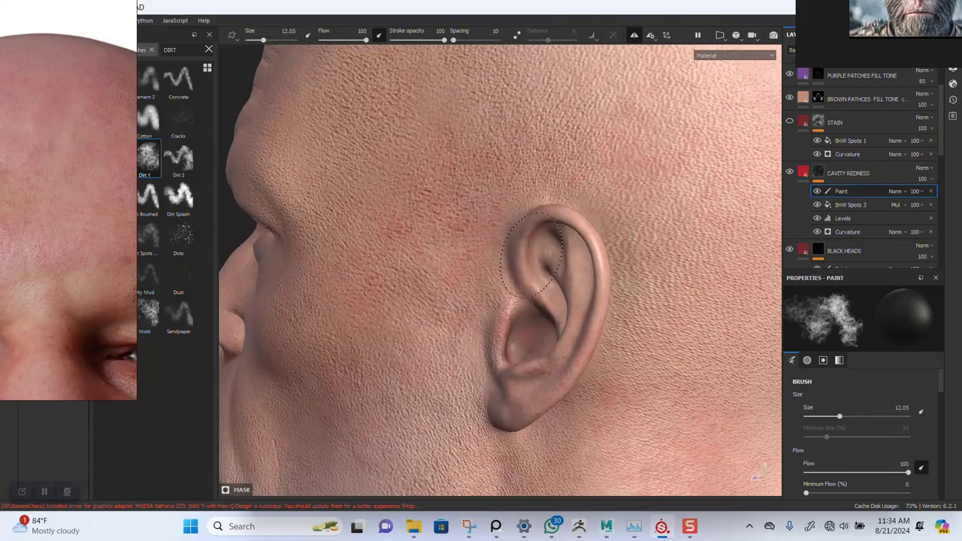
{"action": "scroll", "coordinate": [531, 256], "scroll_direction": "down", "scroll_amount": 5}
{"action": "left_click_drag", "start_coordinate": [511, 146], "coordinate": [578, 304], "text": "alt"}
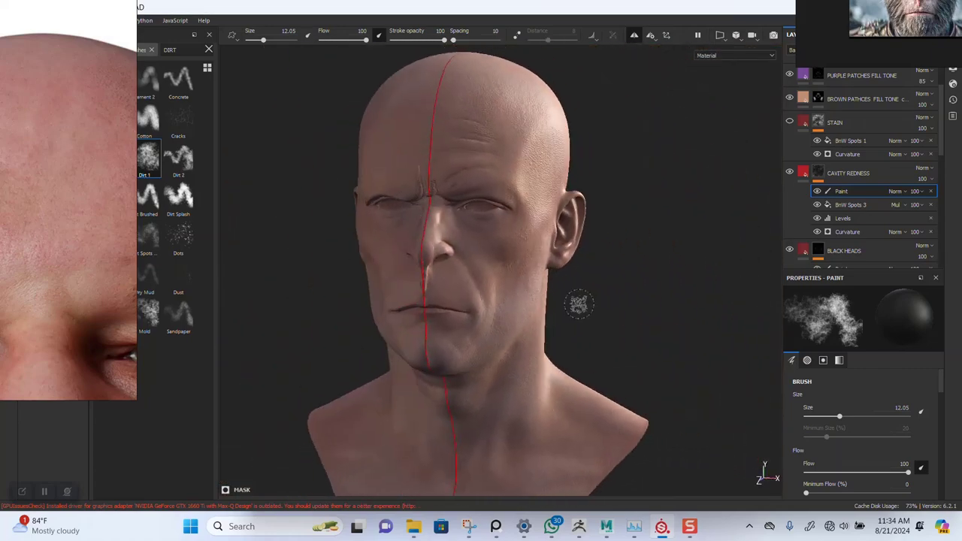
- Relight the head and compare the face and ears with CAVITY REDNESS hidden and shown
{"action": "right_click_drag", "start_coordinate": [578, 305], "coordinate": [538, 284], "text": "shift"}
{"action": "middle_click_drag", "start_coordinate": [430, 301], "coordinate": [493, 296], "text": "alt"}
{"action": "right_click_drag", "start_coordinate": [524, 264], "coordinate": [575, 342], "text": "alt"}
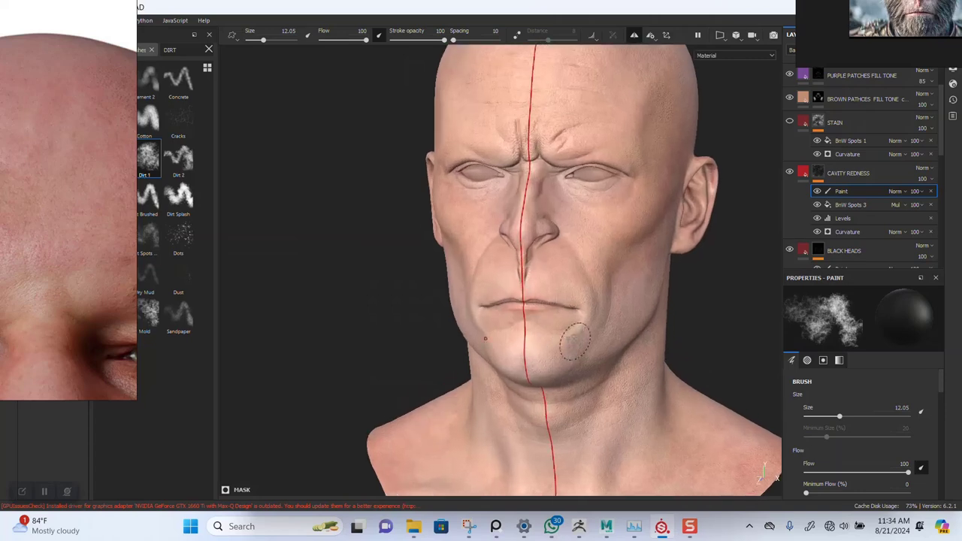
{"action": "left_click_drag", "start_coordinate": [575, 342], "coordinate": [579, 338], "text": "alt+shift"}
{"action": "right_click_drag", "start_coordinate": [579, 338], "coordinate": [581, 305], "text": "alt"}
{"action": "left_click", "coordinate": [790, 172]}
{"action": "left_click", "coordinate": [790, 172]}
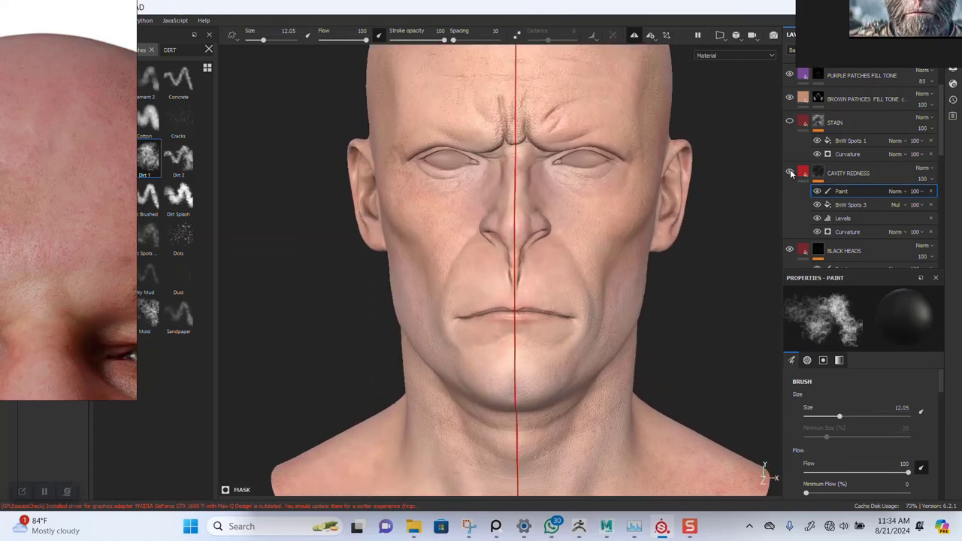
{"action": "left_click", "coordinate": [790, 172]}
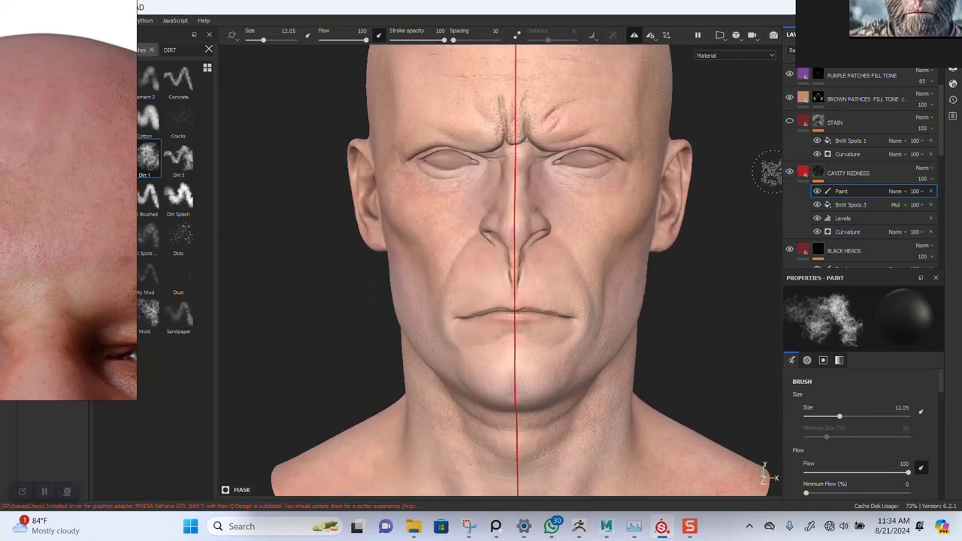
{"action": "scroll", "coordinate": [521, 298], "scroll_direction": "down", "scroll_amount": 2}
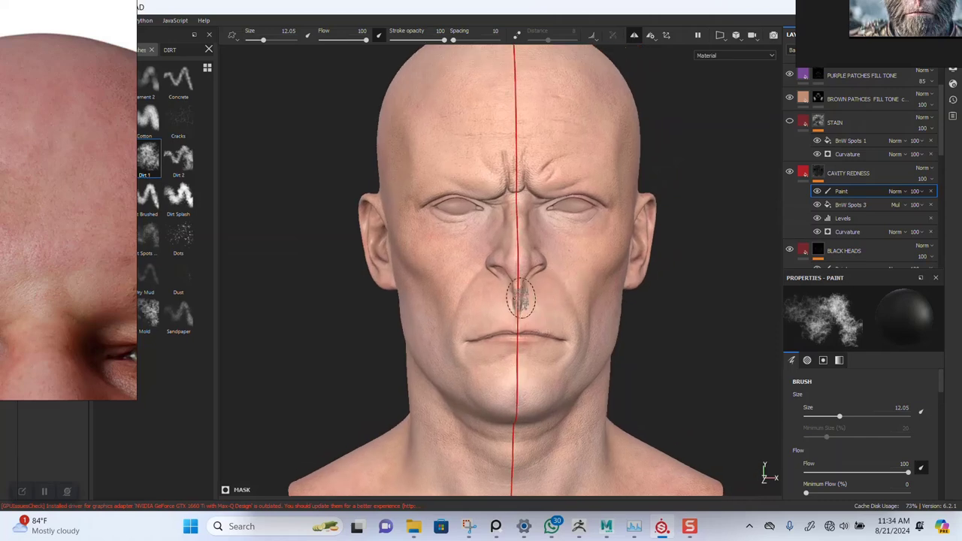
- Switch to the Wukong reference board and examine the skin tones in the frontal face images
{"action": "right_click_drag", "start_coordinate": [881, 27], "coordinate": [799, 227]}
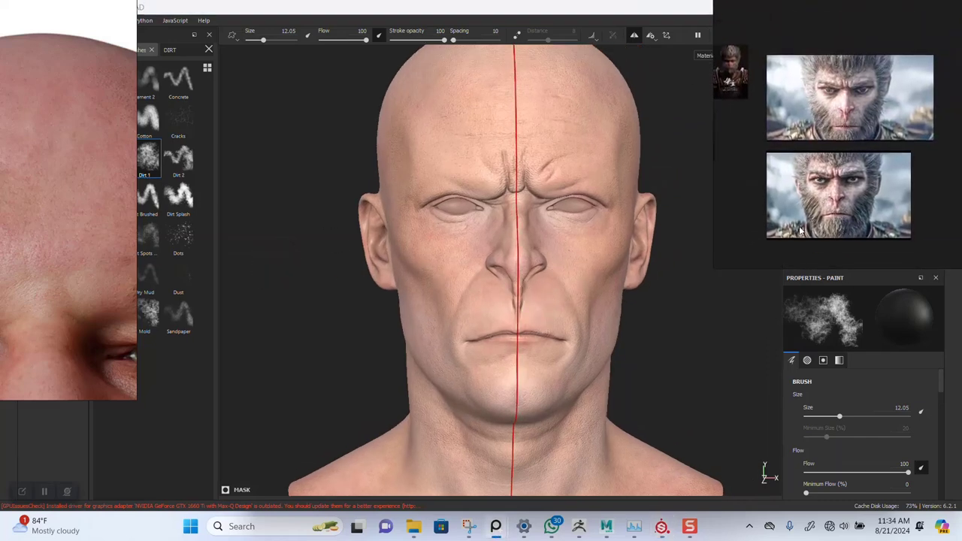
{"action": "scroll", "coordinate": [859, 166], "scroll_direction": "up", "scroll_amount": 3}
{"action": "right_click_drag", "start_coordinate": [848, 197], "coordinate": [861, 222]}
{"action": "middle_click_drag", "start_coordinate": [833, 217], "coordinate": [836, 240]}
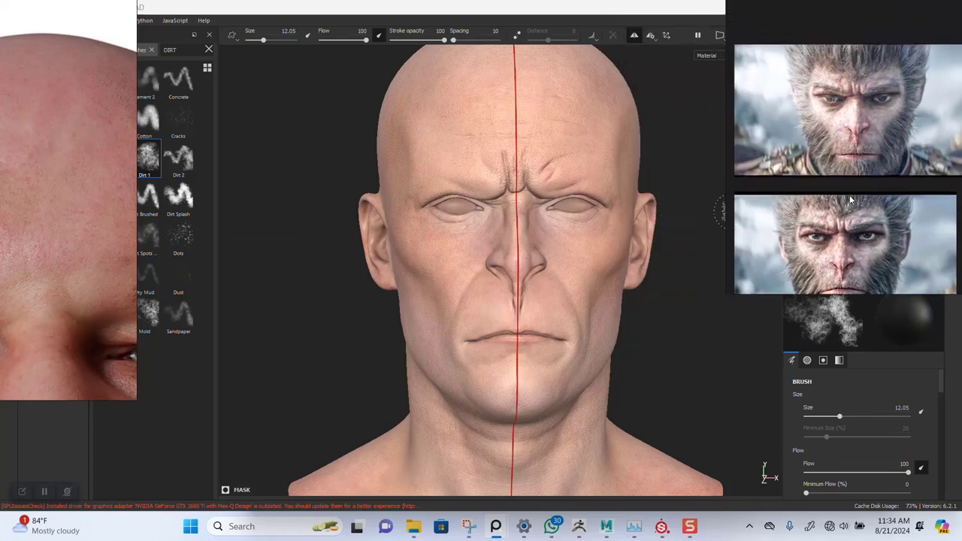
- Examine the eye, nose and cheek skin tones in close-up on the frontal Wukong reference faces
{"action": "scroll", "coordinate": [842, 184], "scroll_direction": "up", "scroll_amount": 4}
{"action": "middle_click_drag", "start_coordinate": [842, 190], "coordinate": [830, 224]}
{"action": "scroll", "coordinate": [828, 191], "scroll_direction": "up", "scroll_amount": 2}
{"action": "scroll", "coordinate": [828, 190], "scroll_direction": "down", "scroll_amount": 2}
{"action": "scroll", "coordinate": [827, 190], "scroll_direction": "down", "scroll_amount": 1}
{"action": "middle_click_drag", "start_coordinate": [861, 138], "coordinate": [854, 169]}
{"action": "scroll", "coordinate": [853, 140], "scroll_direction": "up", "scroll_amount": 4}
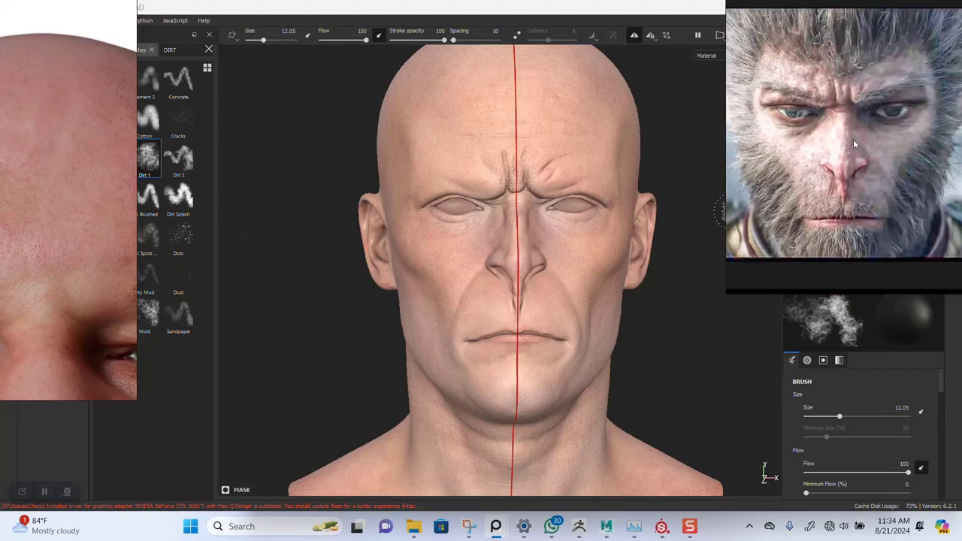
{"action": "scroll", "coordinate": [853, 144], "scroll_direction": "down", "scroll_amount": 4}
{"action": "middle_click_drag", "start_coordinate": [845, 278], "coordinate": [859, 143]}
{"action": "scroll", "coordinate": [874, 192], "scroll_direction": "up", "scroll_amount": 2}
{"action": "scroll", "coordinate": [874, 192], "scroll_direction": "up", "scroll_amount": 1}
{"action": "middle_click_drag", "start_coordinate": [883, 214], "coordinate": [903, 178]}
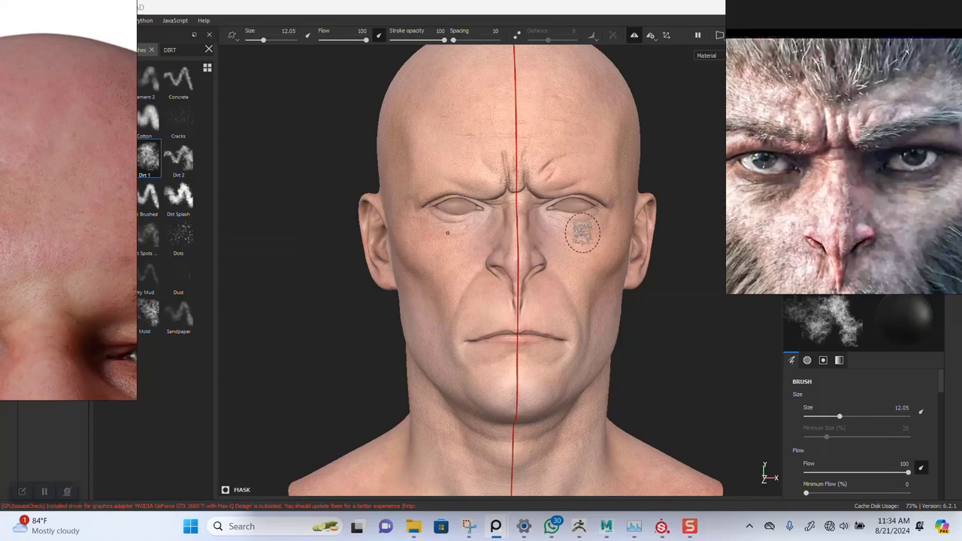
- Reposition the zoomed-in Wukong reference so that it uncovers the layer stack while staying beside the head
{"action": "right_click_drag", "start_coordinate": [602, 241], "coordinate": [521, 203], "text": "alt"}
{"action": "mouse_move", "coordinate": [867, 208]}
{"action": "right_mouse_down"}
{"action": "mouse_move", "coordinate": [141, 219]}
{"action": "mouse_move", "coordinate": [139, 230]}
{"action": "right_mouse_up"}
{"action": "right_click_drag", "start_coordinate": [644, 272], "coordinate": [604, 264], "text": "alt"}
{"action": "scroll", "coordinate": [605, 263], "scroll_direction": "up", "scroll_amount": 2}
{"action": "scroll", "coordinate": [856, 162], "scroll_direction": "up", "scroll_amount": 3}
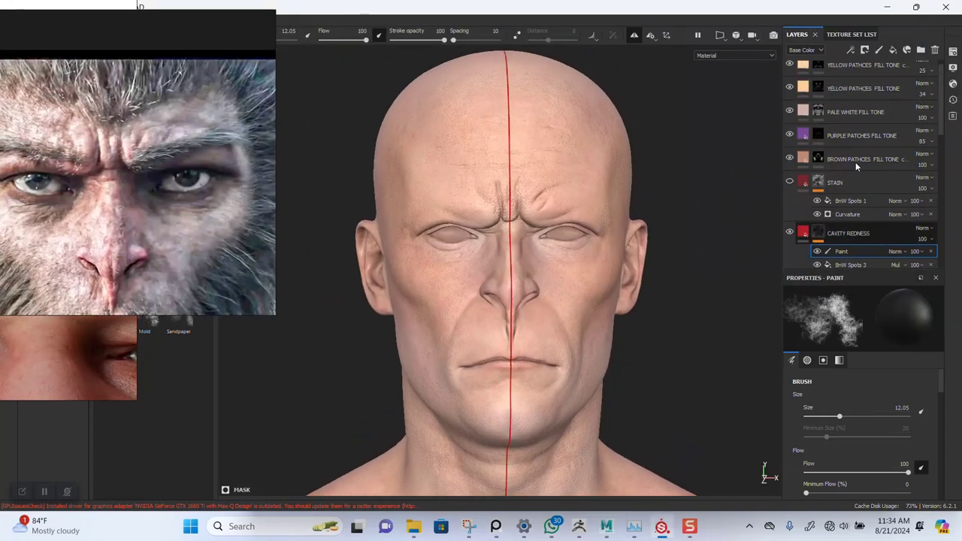
- Duplicate the PURPLE PATCHES FILL TONE layer, clear the copy's mask and rename it DARK EYES
{"action": "left_click", "coordinate": [850, 137]}
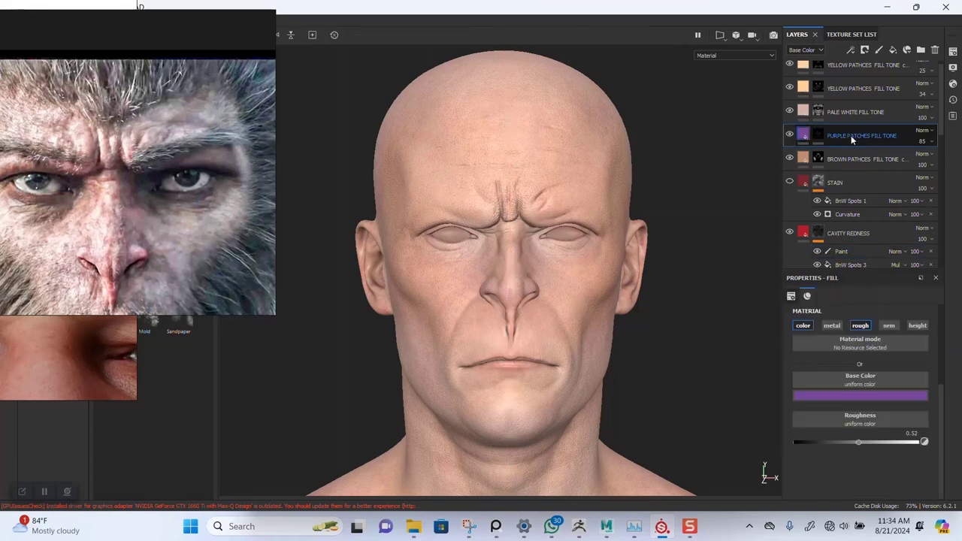
{"action": "key", "text": "ctrl+d"}
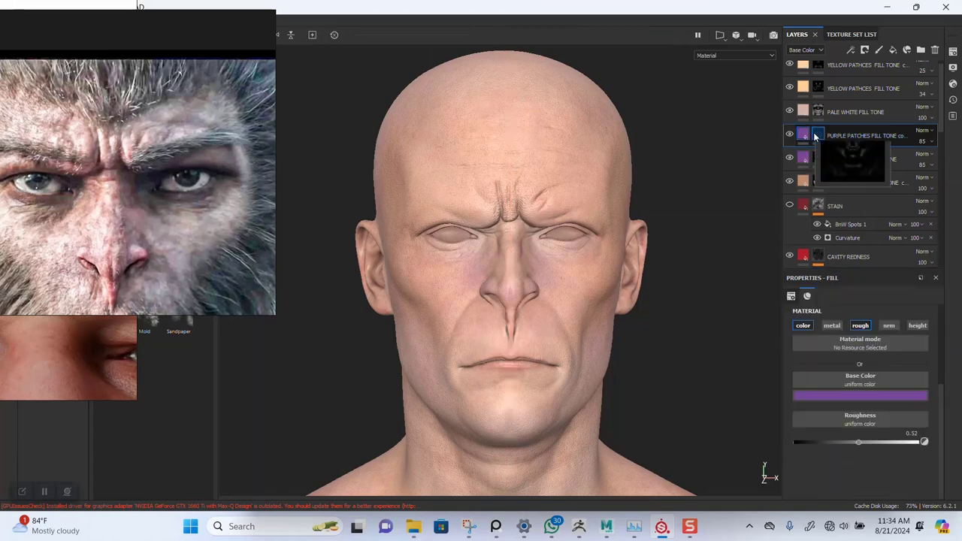
{"action": "left_click", "coordinate": [817, 136]}
{"action": "right_click", "coordinate": [817, 137]}
{"action": "left_click", "coordinate": [847, 142]}
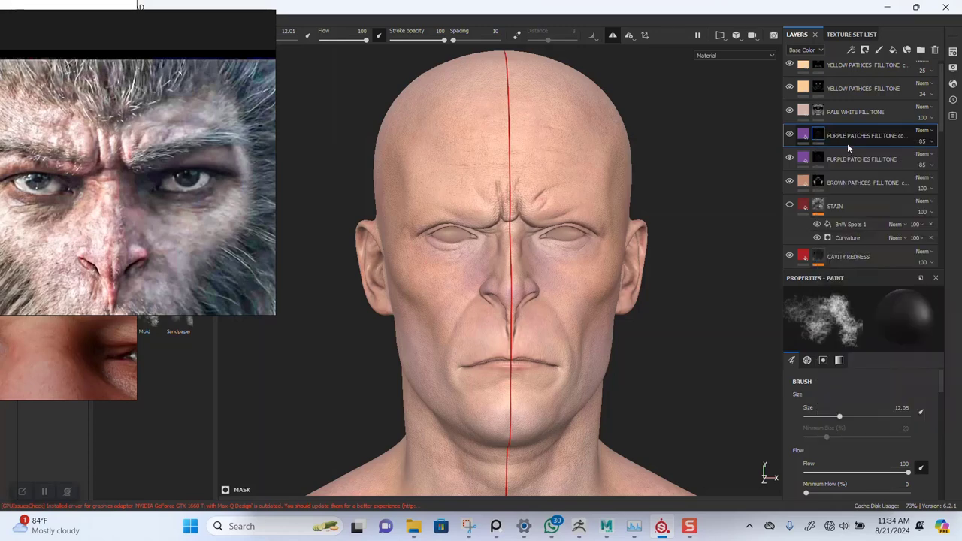
{"action": "double_click", "coordinate": [849, 138]}
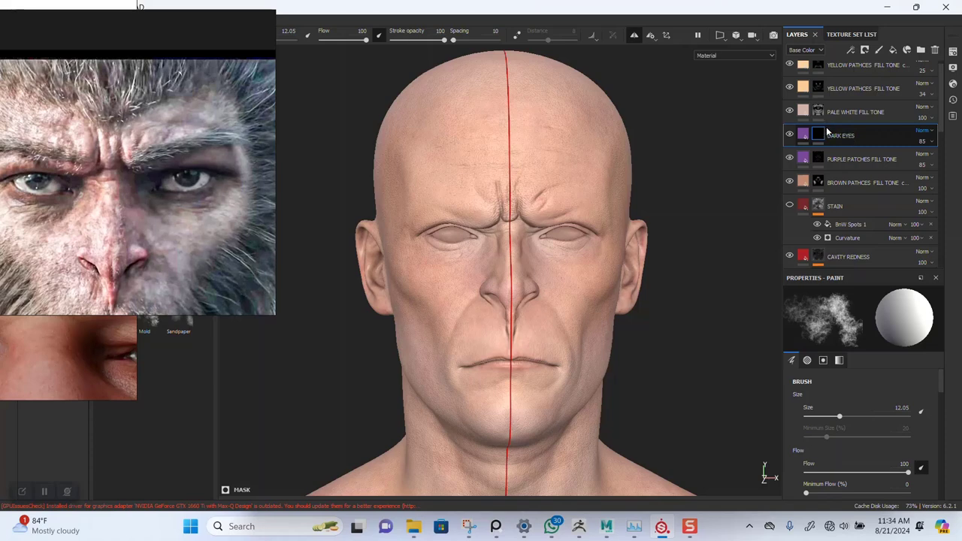
- Set the DARK EYES base color to the dark brown sampled from under the eye in the Wukong reference
{"action": "left_click", "coordinate": [801, 137]}
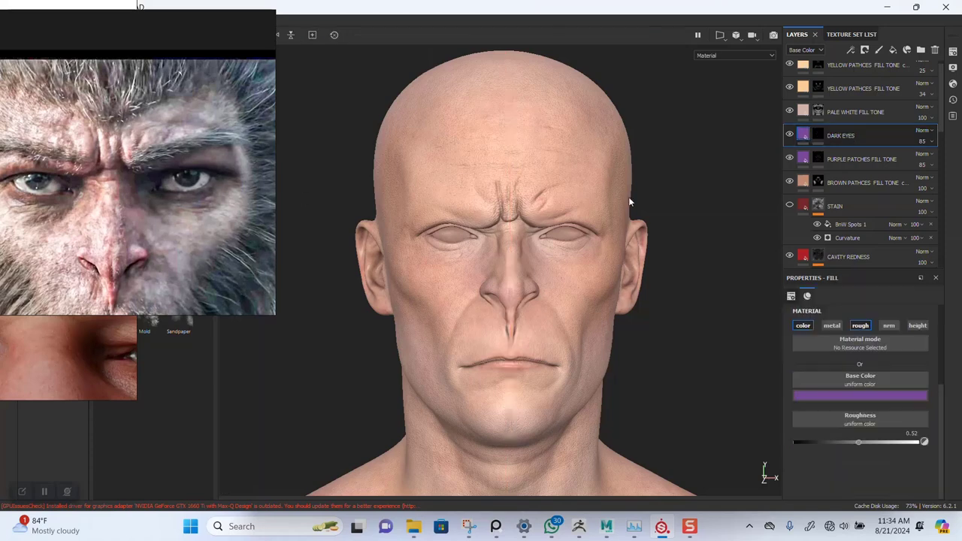
{"action": "left_click", "coordinate": [864, 396]}
{"action": "left_click_drag", "start_coordinate": [869, 402], "coordinate": [86, 194]}
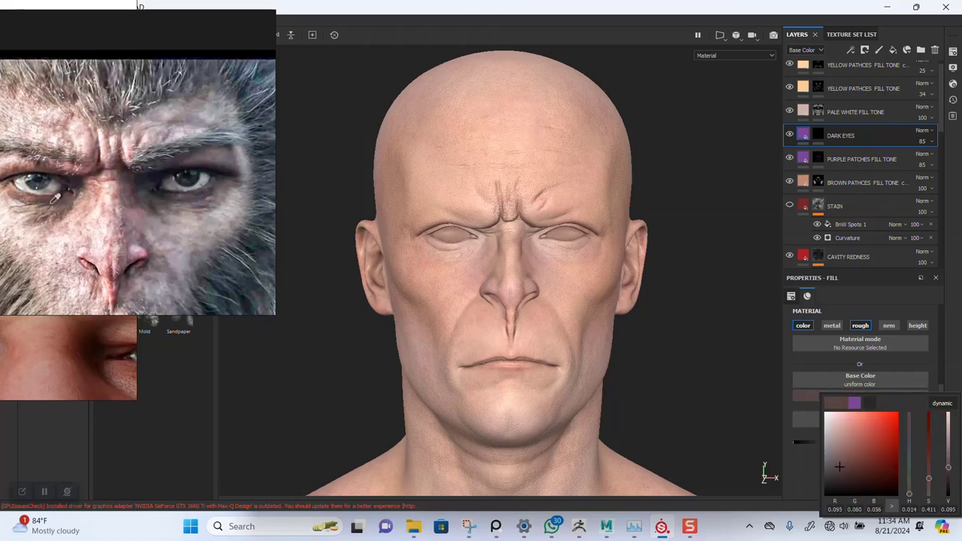
{"action": "left_click", "coordinate": [683, 189]}
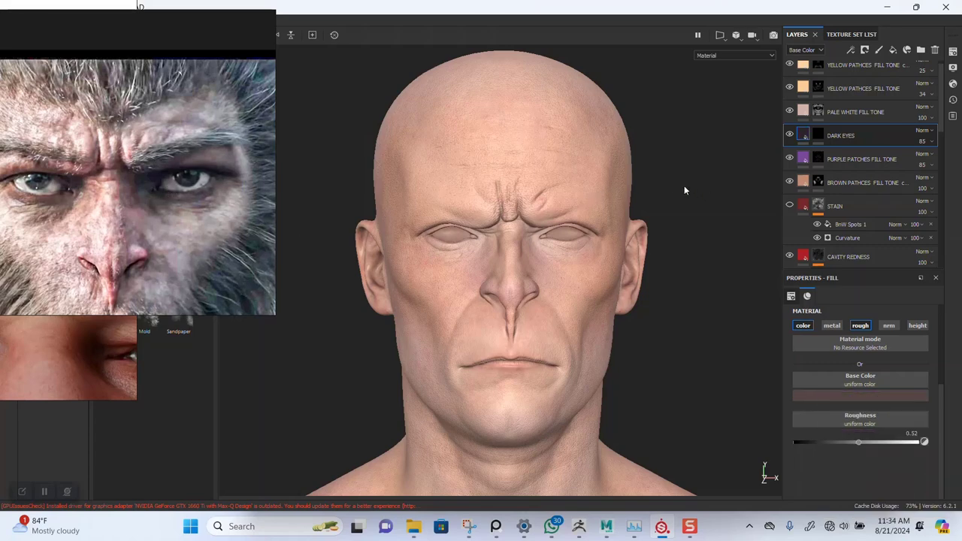
- Paint the DARK EYES mask symmetrically under both eyes, reducing the brush size to 7.13
{"action": "scroll", "coordinate": [580, 233], "scroll_direction": "up", "scroll_amount": 2}
{"action": "left_click", "coordinate": [818, 136]}
{"action": "key", "text": "1"}
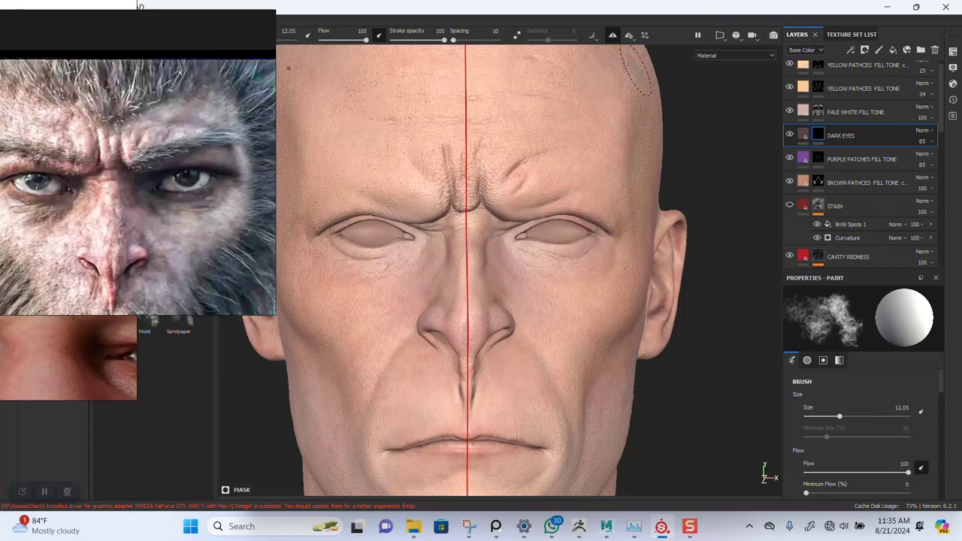
{"action": "scroll", "coordinate": [549, 321], "scroll_direction": "up", "scroll_amount": 3}
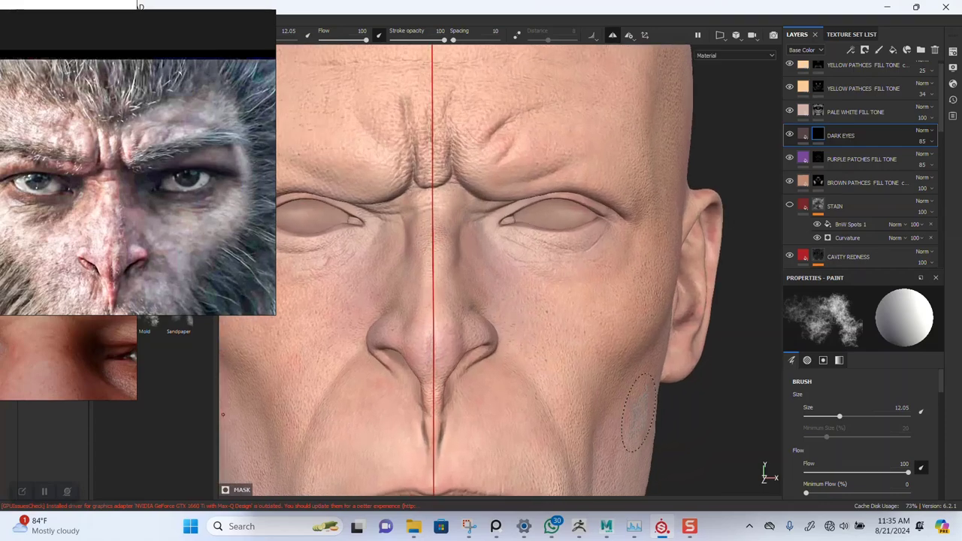
{"action": "scroll", "coordinate": [564, 331], "scroll_direction": "down", "scroll_amount": 3}
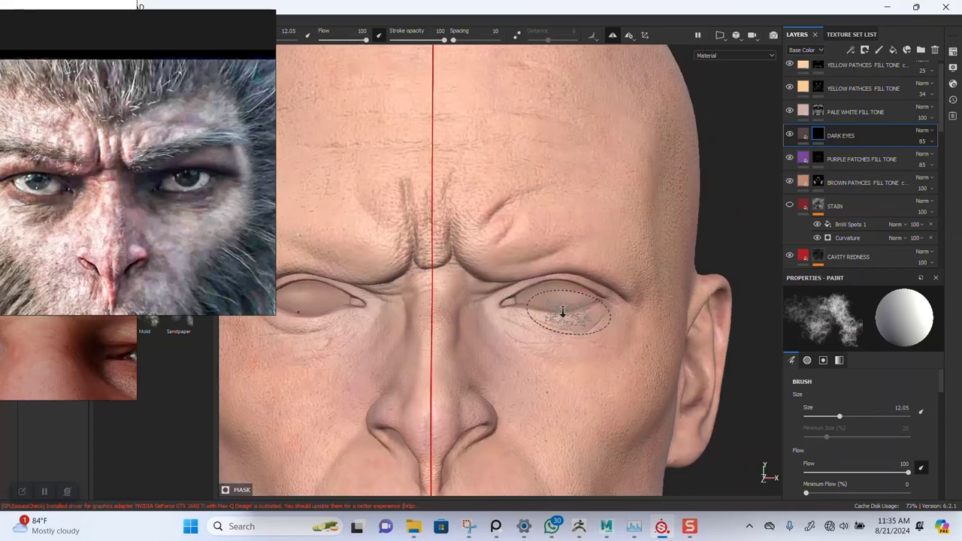
{"action": "scroll", "coordinate": [553, 320], "scroll_direction": "up", "scroll_amount": 4}
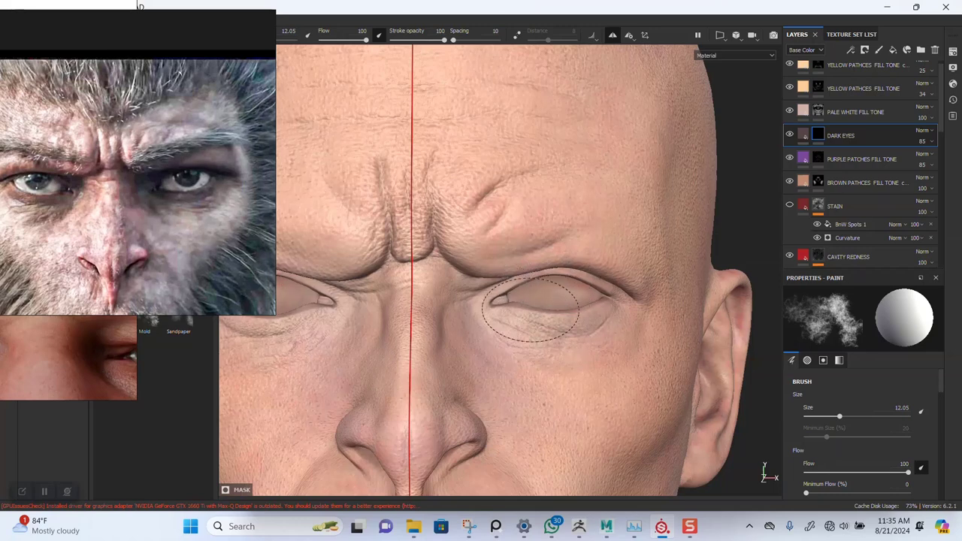
{"action": "mouse_move", "coordinate": [531, 300]}
{"action": "left_mouse_down"}
{"action": "mouse_move", "coordinate": [554, 302]}
{"action": "mouse_move", "coordinate": [546, 308]}
{"action": "mouse_move", "coordinate": [583, 300]}
{"action": "mouse_move", "coordinate": [604, 338]}
{"action": "mouse_move", "coordinate": [627, 300]}
{"action": "left_mouse_up"}
{"action": "key", "text": "bracketleft"}
{"action": "key", "text": "bracketleft"}
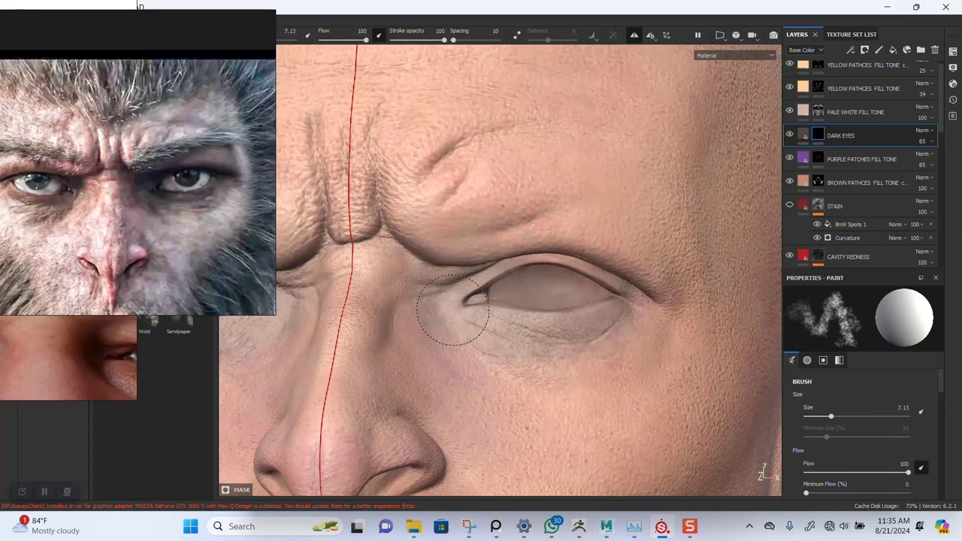
- Inspect the dark tone around both eyes from several angles and compare it with the frontal reference faces
{"action": "left_click_drag", "start_coordinate": [455, 289], "coordinate": [460, 263], "text": "alt"}
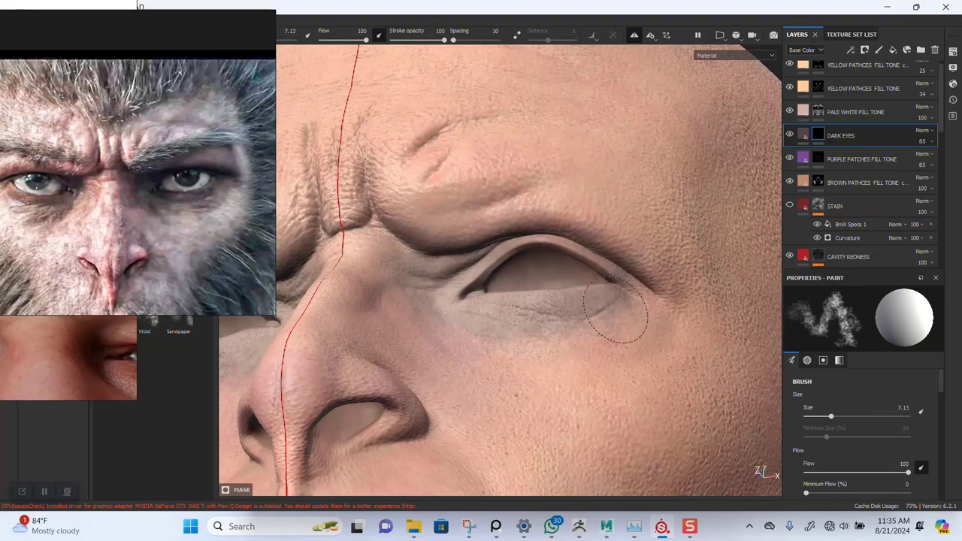
{"action": "mouse_move", "coordinate": [569, 327]}
{"action": "right_mouse_down", "text": "alt"}
{"action": "mouse_move", "coordinate": [608, 171]}
{"action": "mouse_move", "coordinate": [600, 193]}
{"action": "right_mouse_up", "text": "alt"}
{"action": "mouse_move", "coordinate": [599, 194]}
{"action": "left_mouse_down", "text": "alt+shift"}
{"action": "mouse_move", "coordinate": [560, 251]}
{"action": "mouse_move", "coordinate": [579, 243]}
{"action": "mouse_move", "coordinate": [593, 210]}
{"action": "left_mouse_up", "text": "alt+shift"}
{"action": "left_click_drag", "start_coordinate": [554, 243], "coordinate": [519, 252], "text": "alt"}
{"action": "middle_click_drag", "start_coordinate": [513, 257], "coordinate": [575, 264], "text": "alt"}
{"action": "right_click_drag", "start_coordinate": [518, 270], "coordinate": [557, 290], "text": "alt"}
{"action": "left_click_drag", "start_coordinate": [481, 327], "coordinate": [511, 333], "text": "alt"}
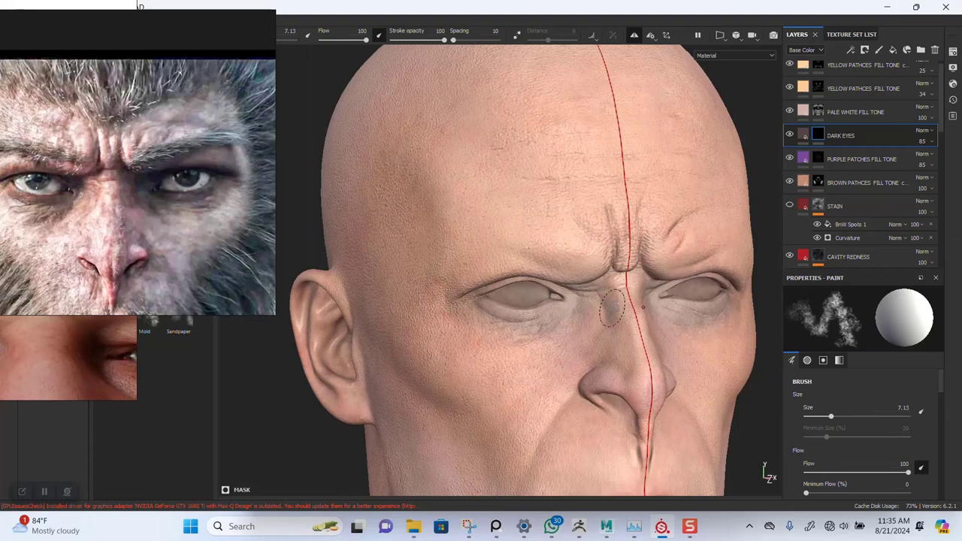
{"action": "left_click_drag", "start_coordinate": [612, 308], "coordinate": [591, 269], "text": "alt"}
{"action": "right_click_drag", "start_coordinate": [591, 268], "coordinate": [525, 235], "text": "alt"}
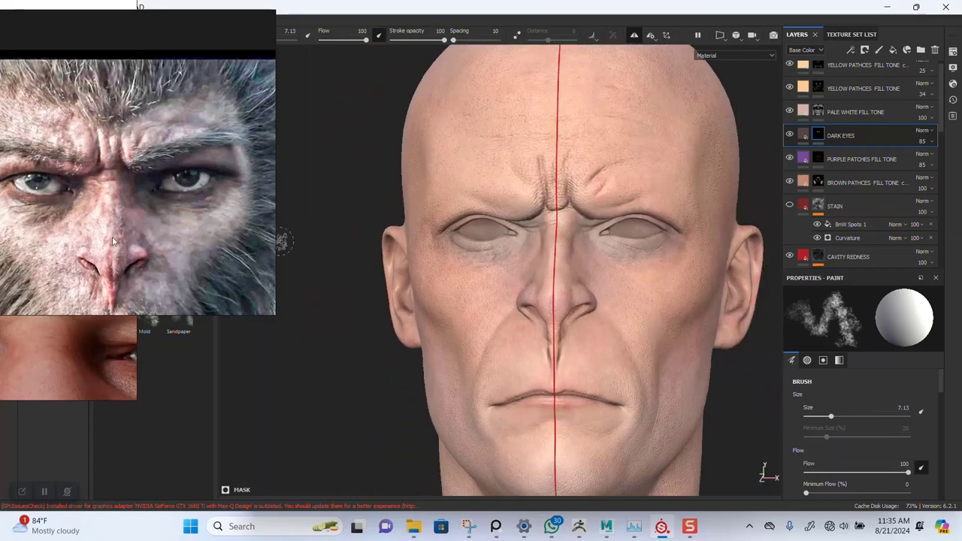
{"action": "scroll", "coordinate": [114, 241], "scroll_direction": "down", "scroll_amount": 3}
{"action": "middle_click_drag", "start_coordinate": [117, 223], "coordinate": [128, 213]}
{"action": "scroll", "coordinate": [132, 214], "scroll_direction": "down", "scroll_amount": 3}
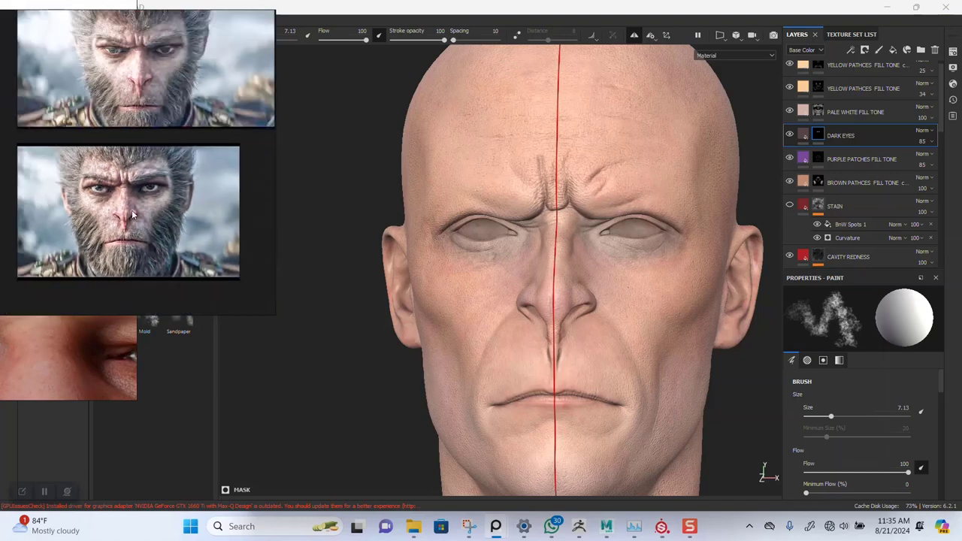
- With symmetry off and DARK EYES at 100 opacity, build up uneven dark tone under the eyes
{"action": "mouse_move", "coordinate": [551, 206]}
{"action": "left_mouse_down", "text": "alt"}
{"action": "mouse_move", "coordinate": [565, 247]}
{"action": "mouse_move", "coordinate": [590, 261]}
{"action": "left_mouse_up", "text": "alt"}
{"action": "mouse_move", "coordinate": [525, 266]}
{"action": "right_mouse_down", "text": "alt"}
{"action": "mouse_move", "coordinate": [536, 236]}
{"action": "mouse_move", "coordinate": [529, 218]}
{"action": "right_mouse_up", "text": "alt"}
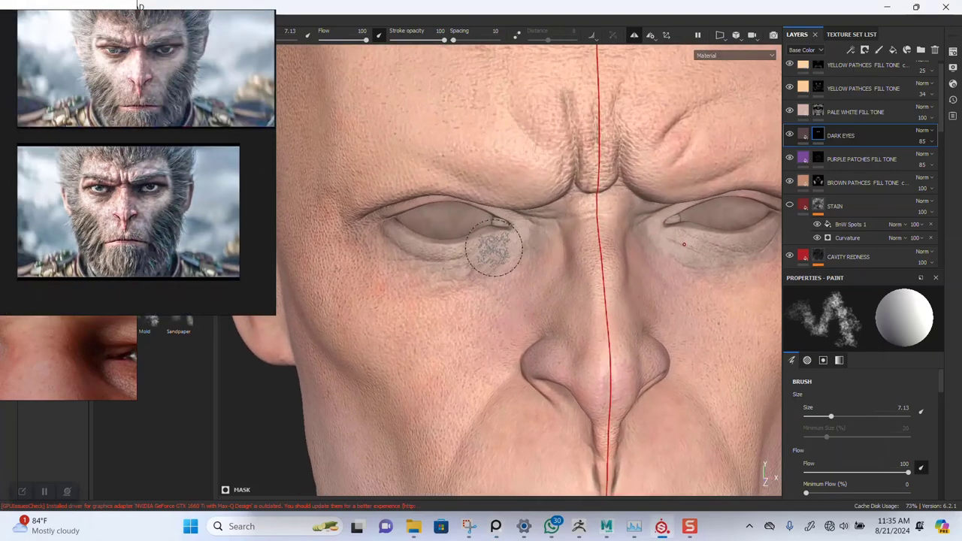
{"action": "left_click", "coordinate": [635, 36]}
{"action": "right_click_drag", "start_coordinate": [599, 79], "coordinate": [605, 61], "text": "alt"}
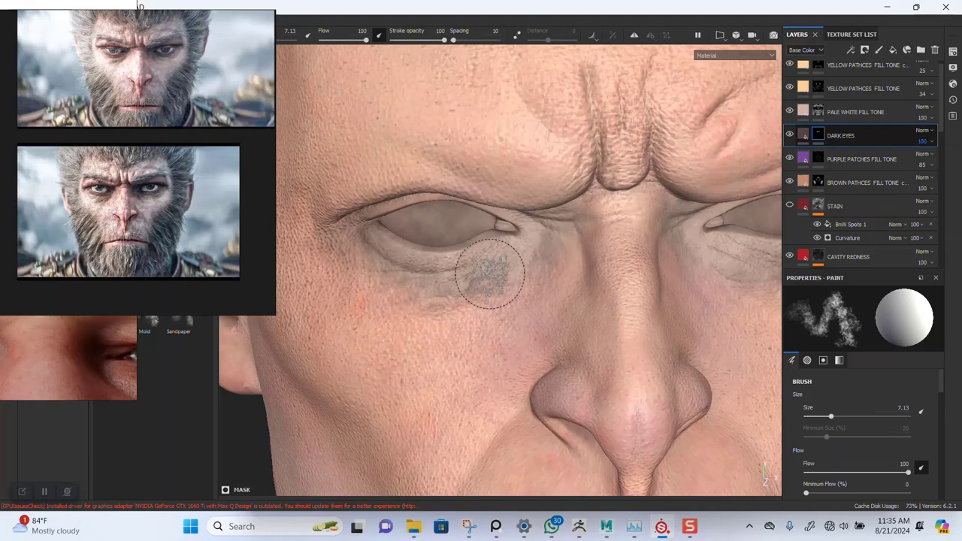
{"action": "left_click_drag", "start_coordinate": [491, 273], "coordinate": [479, 247], "text": "alt"}
{"action": "middle_click_drag", "start_coordinate": [542, 195], "coordinate": [371, 230], "text": "alt"}
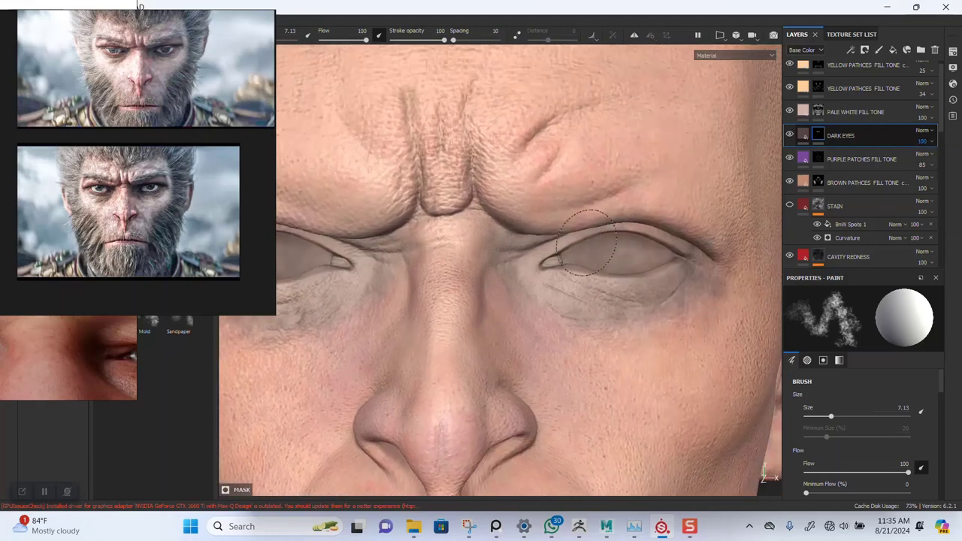
- Erase the excess dark tone along the lower edges of the eye bags in the DARK EYES mask
{"action": "key", "text": "x"}
{"action": "left_click_drag", "start_coordinate": [694, 297], "coordinate": [637, 337]}
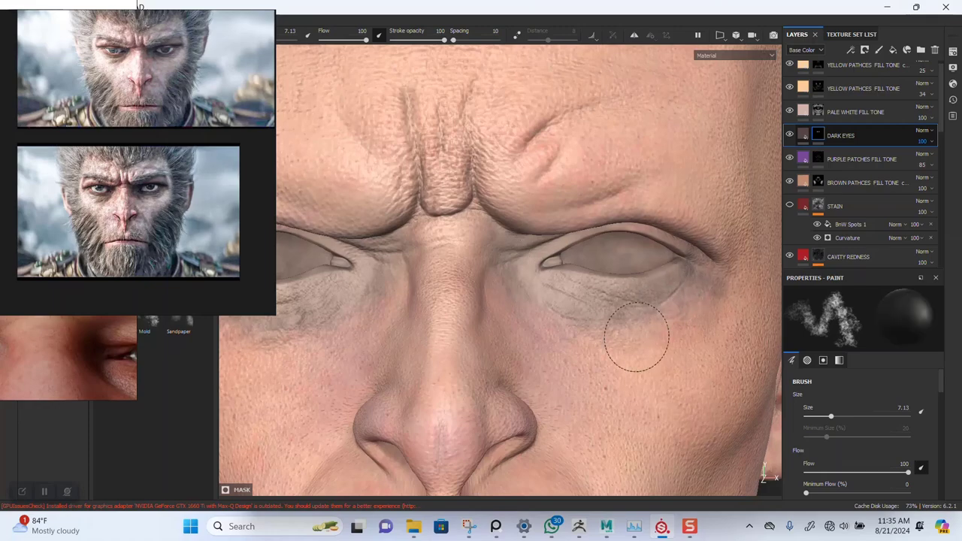
{"action": "mouse_move", "coordinate": [540, 287]}
{"action": "left_mouse_down", "text": "alt"}
{"action": "mouse_move", "coordinate": [554, 256]}
{"action": "mouse_move", "coordinate": [613, 257]}
{"action": "left_mouse_up", "text": "alt"}
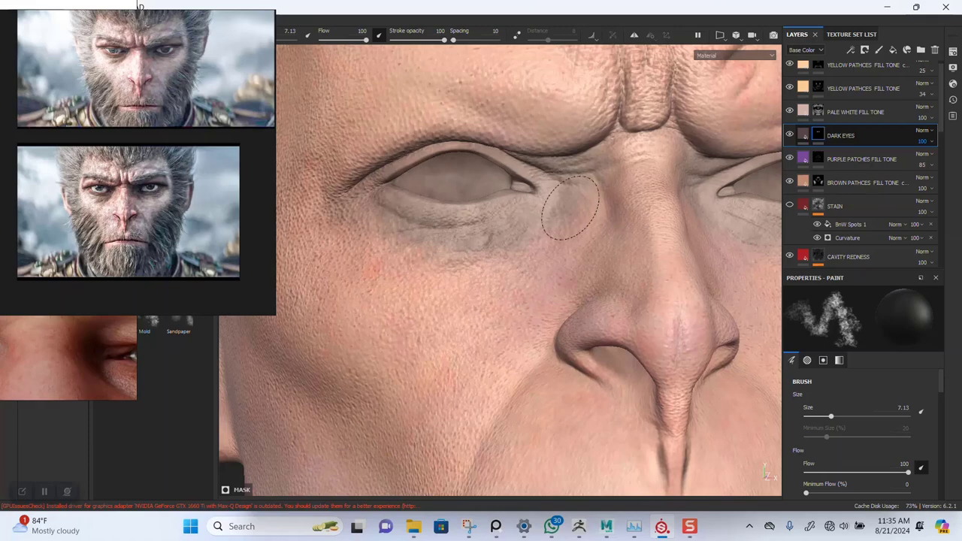
{"action": "left_click_drag", "start_coordinate": [638, 231], "coordinate": [538, 278], "text": "alt"}
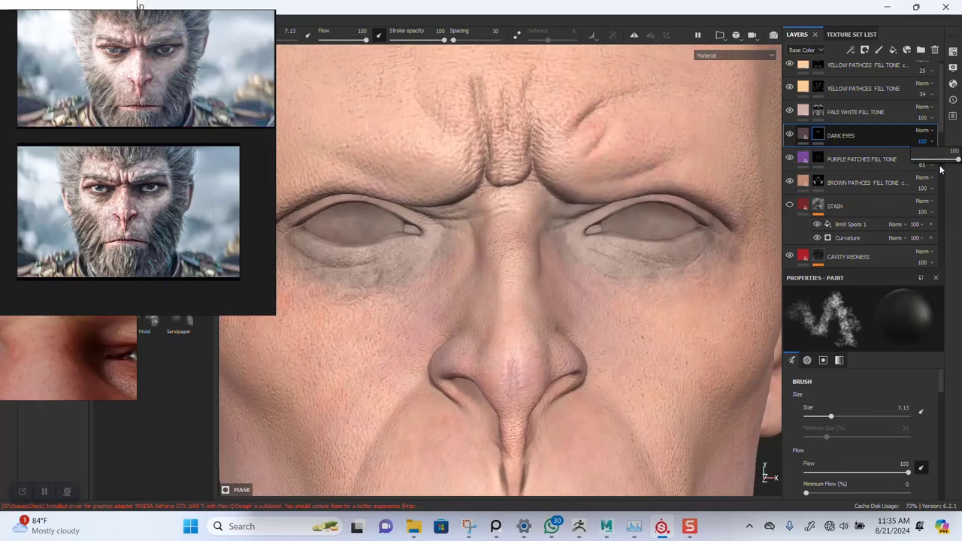
- Lower the DARK EYES layer opacity to 58 and check the eye area on the whole face
{"action": "left_click_drag", "start_coordinate": [945, 163], "coordinate": [940, 161]}
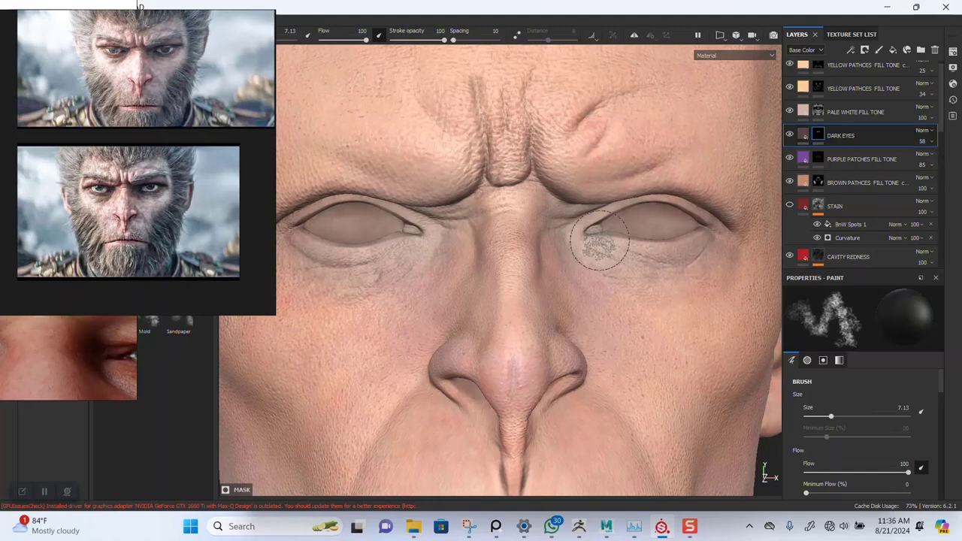
{"action": "right_click_drag", "start_coordinate": [599, 247], "coordinate": [583, 182], "text": "alt"}
{"action": "mouse_move", "coordinate": [589, 203]}
{"action": "left_mouse_down", "text": "alt"}
{"action": "mouse_move", "coordinate": [572, 238]}
{"action": "mouse_move", "coordinate": [553, 242]}
{"action": "mouse_move", "coordinate": [569, 240]}
{"action": "mouse_move", "coordinate": [576, 221]}
{"action": "mouse_move", "coordinate": [577, 242]}
{"action": "left_mouse_up", "text": "alt"}
{"action": "scroll", "coordinate": [577, 242], "scroll_direction": "up", "scroll_amount": 2}
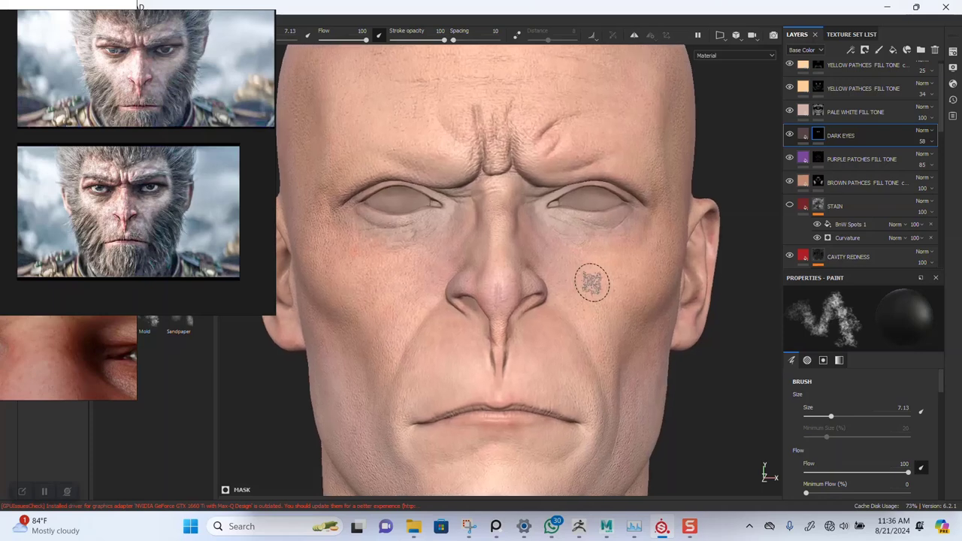
{"action": "mouse_move", "coordinate": [592, 301]}
{"action": "right_mouse_down", "text": "alt"}
{"action": "mouse_move", "coordinate": [569, 243]}
{"action": "mouse_move", "coordinate": [590, 277]}
{"action": "right_mouse_up", "text": "alt"}
{"action": "left_click_drag", "start_coordinate": [590, 277], "coordinate": [590, 273], "text": "alt"}
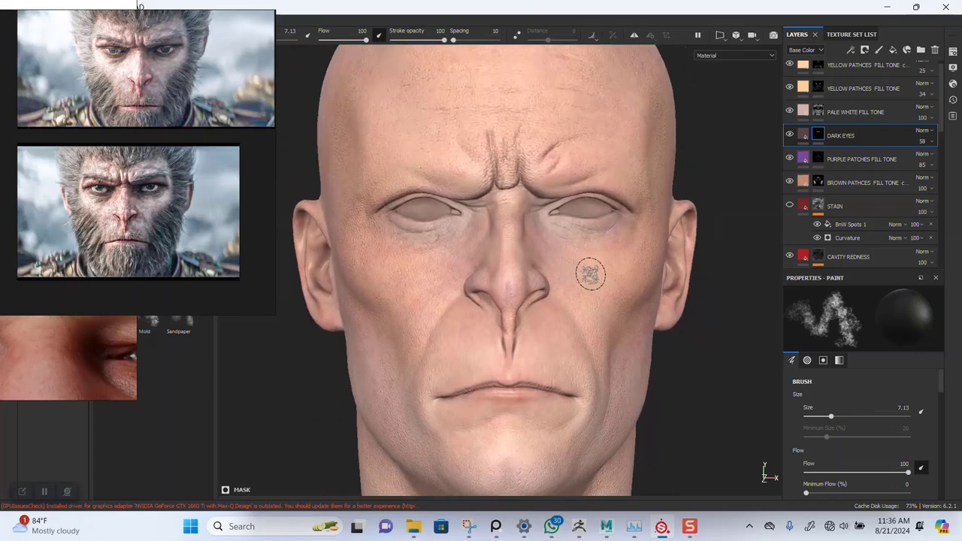
{"action": "scroll", "coordinate": [591, 282], "scroll_direction": "up", "scroll_amount": 1}
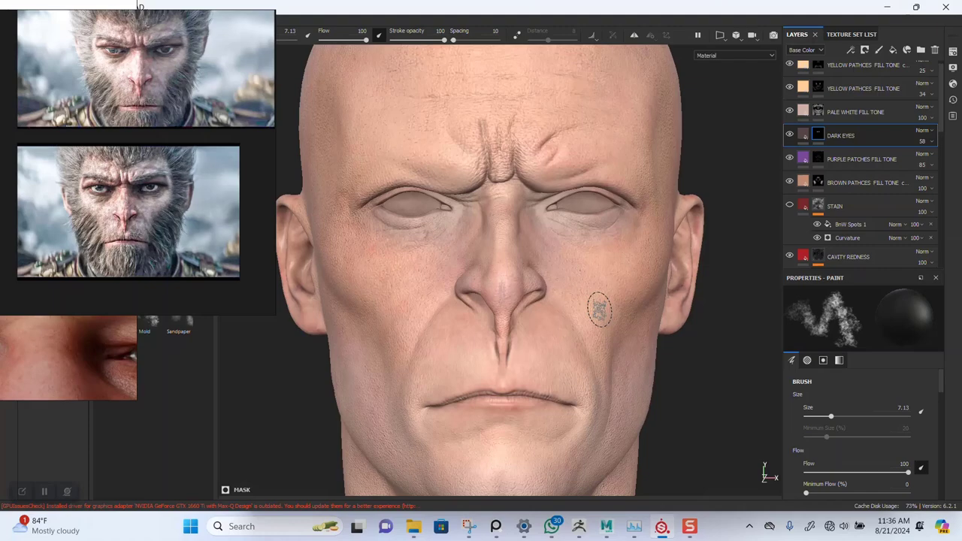
- Show the STAIN layer and review its effect on the face
{"action": "left_click", "coordinate": [789, 206]}
{"action": "left_click_drag", "start_coordinate": [645, 299], "coordinate": [597, 239], "text": "alt"}
{"action": "right_click_drag", "start_coordinate": [597, 239], "coordinate": [756, 219], "text": "alt"}
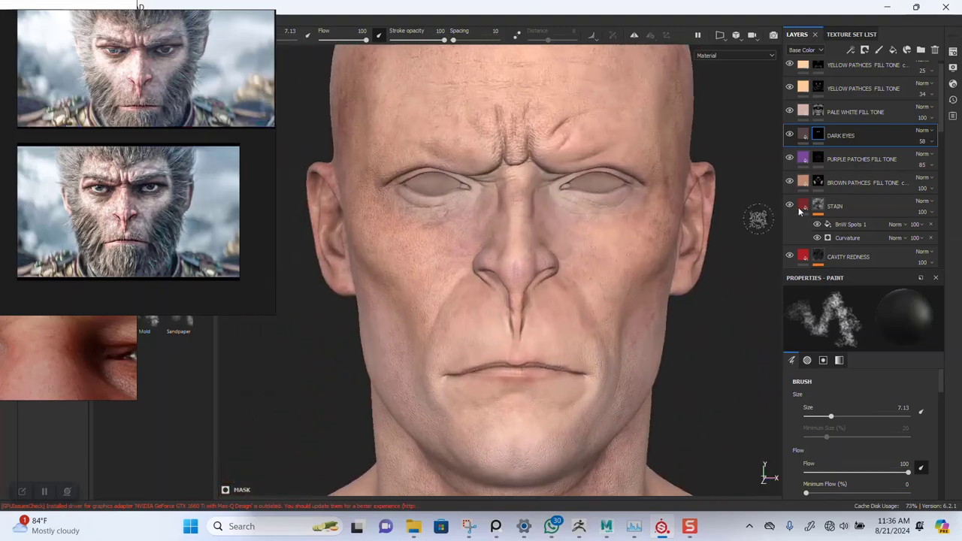
- Try the STAIN layer higher in the stack, above YELLOW PATHCES FILL TONE, and undo the move
{"action": "double_click", "coordinate": [834, 206]}
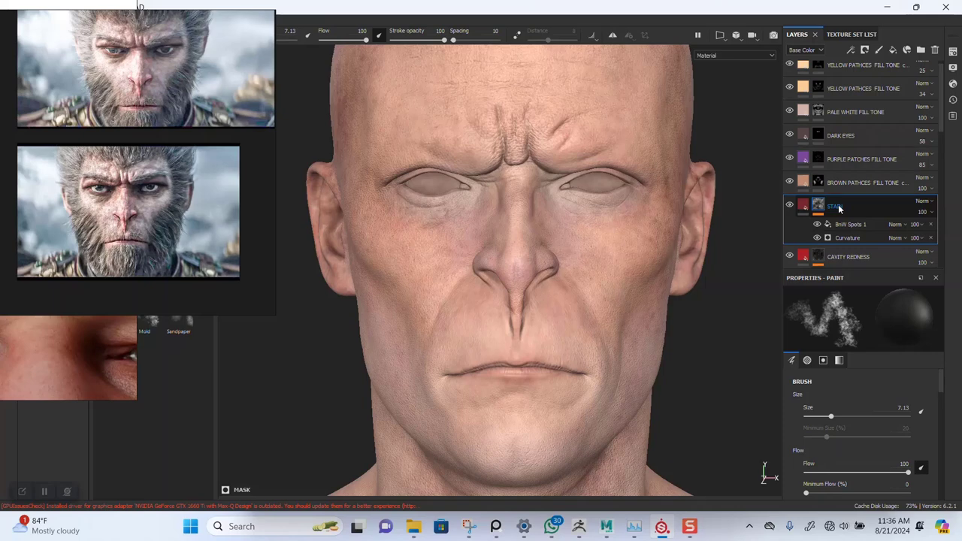
{"action": "left_click_drag", "start_coordinate": [840, 209], "coordinate": [843, 88]}
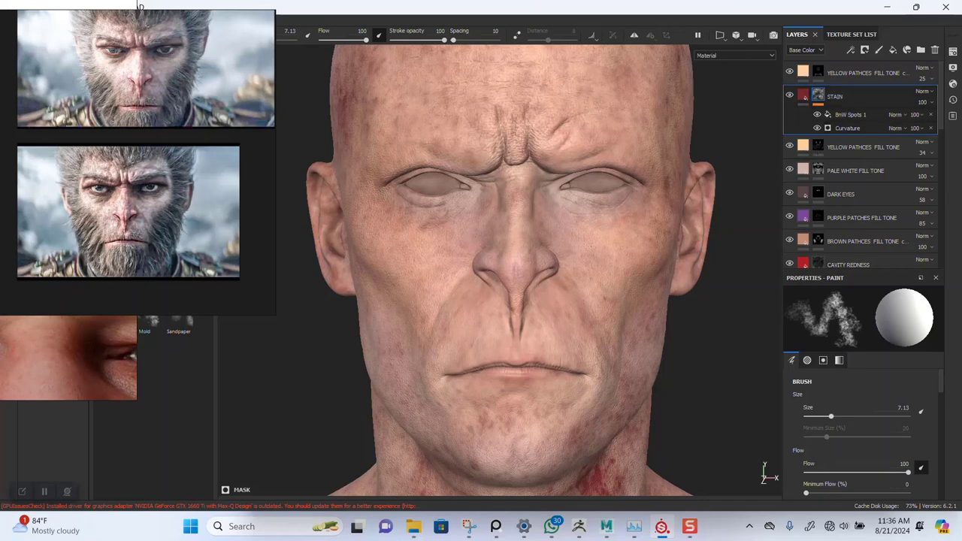
{"action": "right_click_drag", "start_coordinate": [668, 287], "coordinate": [617, 228], "text": "alt"}
{"action": "middle_click_drag", "start_coordinate": [590, 239], "coordinate": [612, 217], "text": "alt"}
{"action": "key", "text": "ctrl+z"}
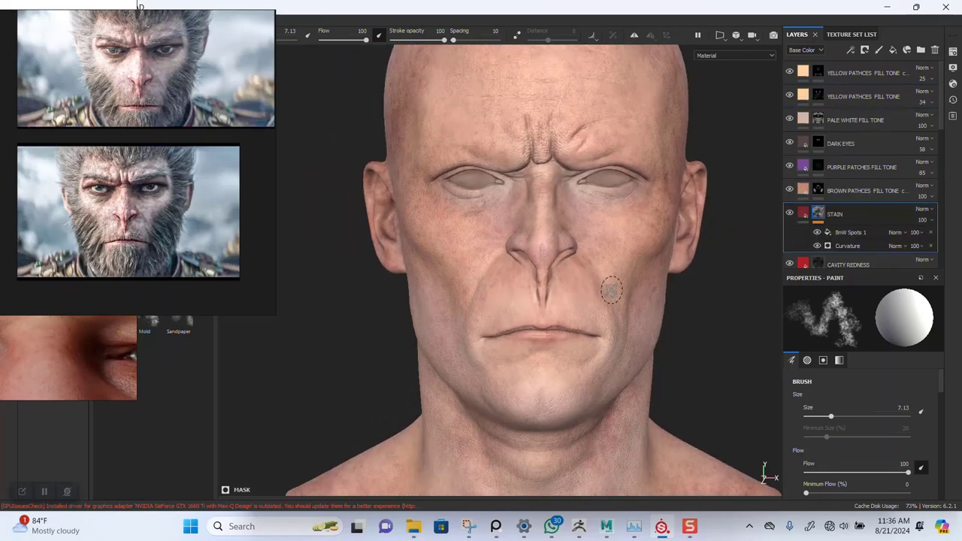
- Darken the STAIN layer's base color to a value of 0.089 and check the tone across the head
{"action": "middle_click_drag", "start_coordinate": [611, 260], "coordinate": [586, 223], "text": "alt"}
{"action": "right_click_drag", "start_coordinate": [586, 223], "coordinate": [644, 219], "text": "alt"}
{"action": "middle_click_drag", "start_coordinate": [644, 219], "coordinate": [633, 257], "text": "alt"}
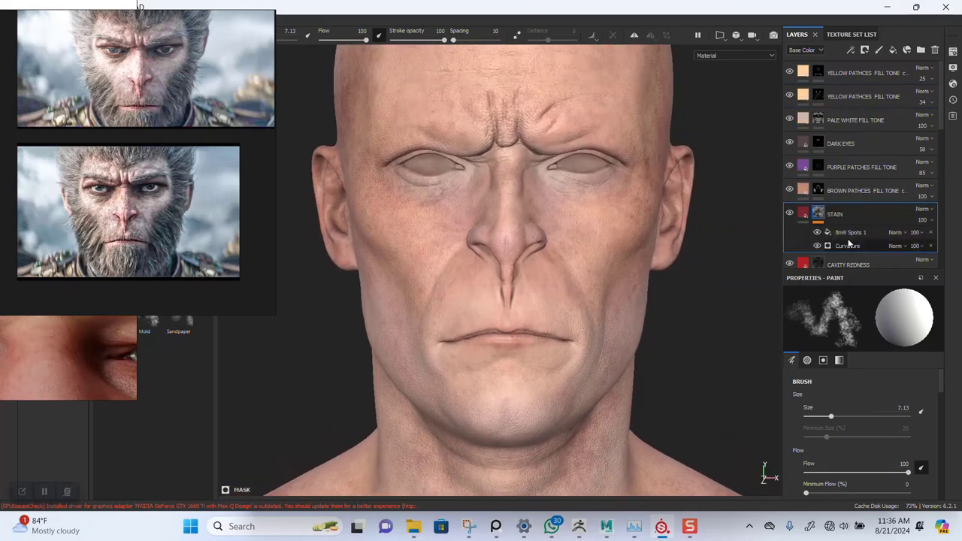
{"action": "left_click", "coordinate": [803, 214]}
{"action": "left_click", "coordinate": [854, 395]}
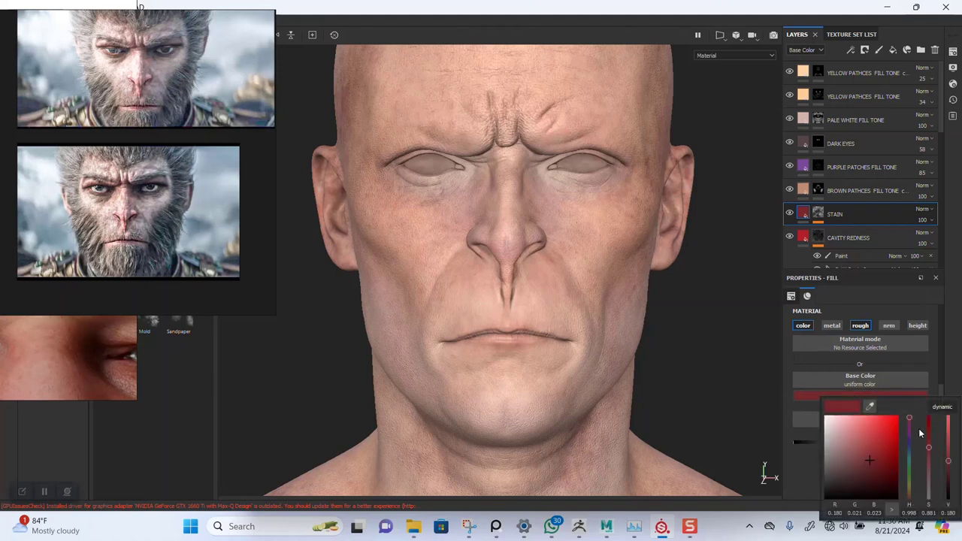
{"action": "left_click", "coordinate": [949, 472]}
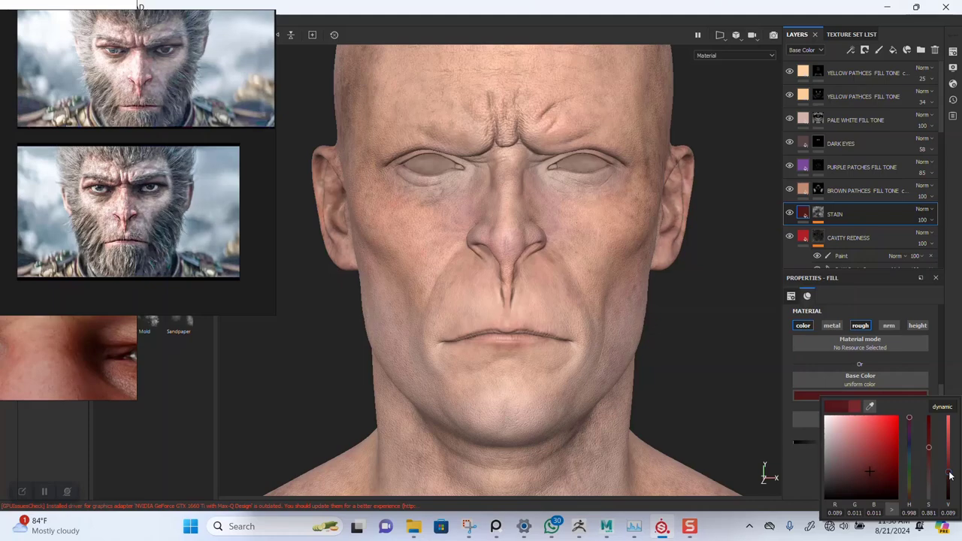
{"action": "right_click_drag", "start_coordinate": [582, 357], "coordinate": [549, 242], "text": "alt"}
{"action": "middle_click_drag", "start_coordinate": [549, 242], "coordinate": [539, 260], "text": "alt"}
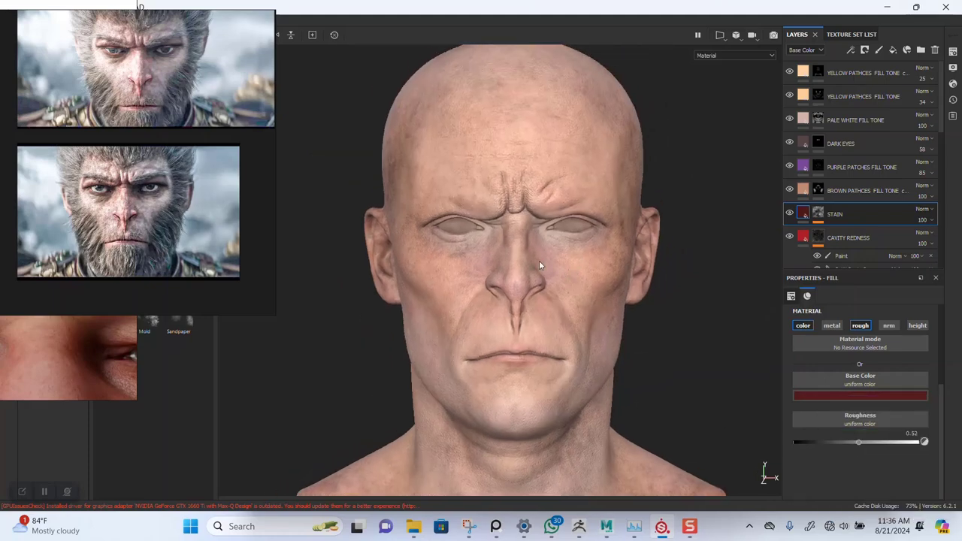
{"action": "left_click_drag", "start_coordinate": [539, 260], "coordinate": [514, 291], "text": "alt"}
{"action": "middle_click_drag", "start_coordinate": [503, 296], "coordinate": [535, 212], "text": "alt"}
{"action": "right_click_drag", "start_coordinate": [535, 216], "coordinate": [543, 466], "text": "alt"}
{"action": "left_click_drag", "start_coordinate": [515, 371], "coordinate": [678, 257], "text": "alt"}
- Inspect the STAIN mask, randomize the seed of its BnW Spots 1 fill, and review the skin in material view
{"action": "key", "text": "c"}
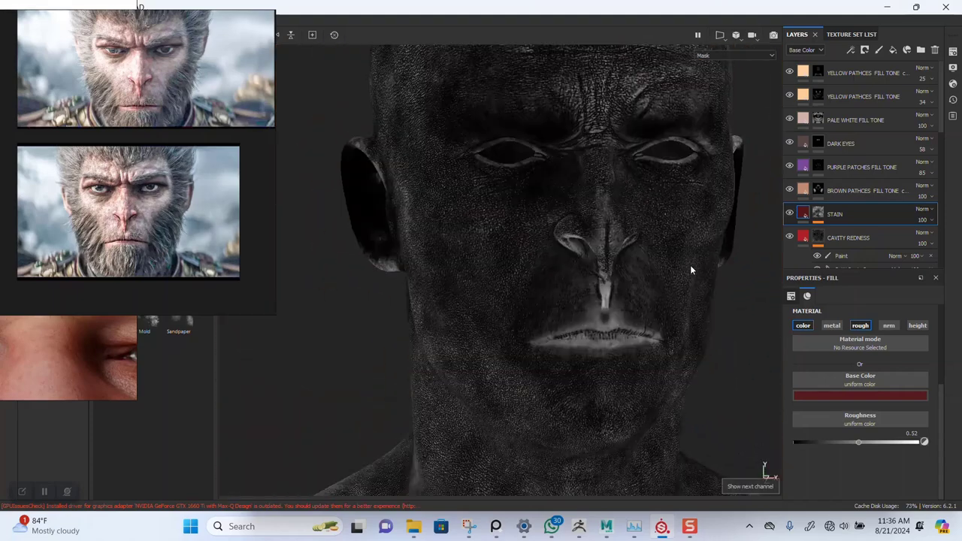
{"action": "left_click", "coordinate": [817, 213]}
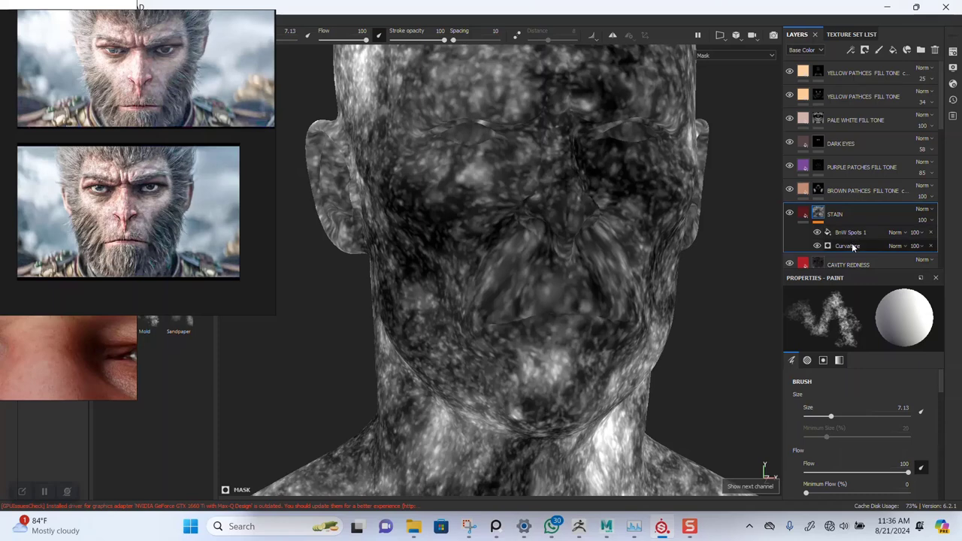
{"action": "left_click", "coordinate": [852, 246]}
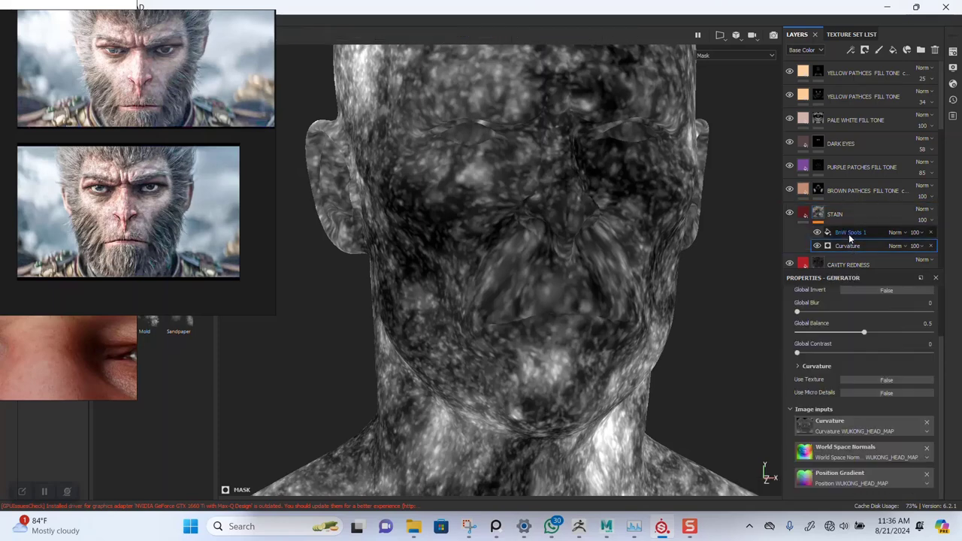
{"action": "left_click", "coordinate": [850, 234]}
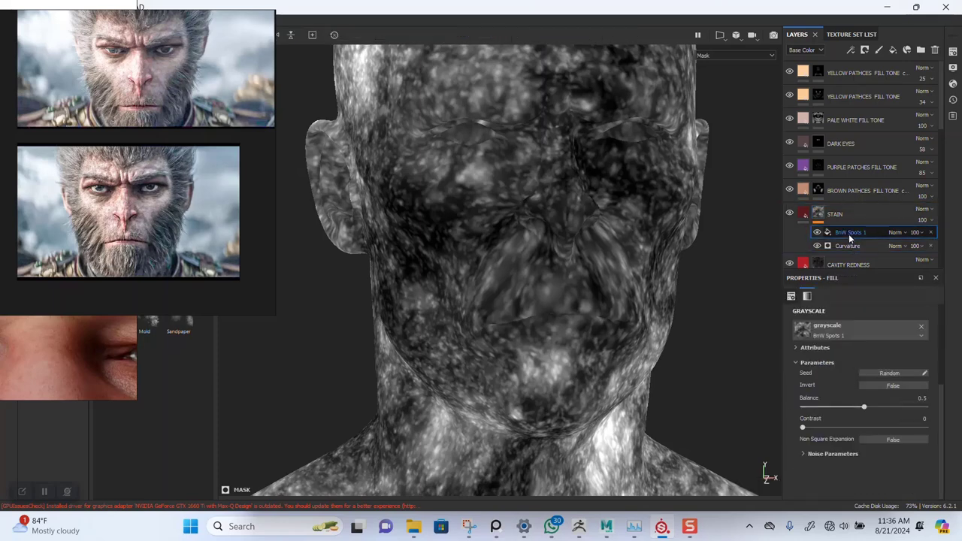
{"action": "left_click", "coordinate": [877, 373]}
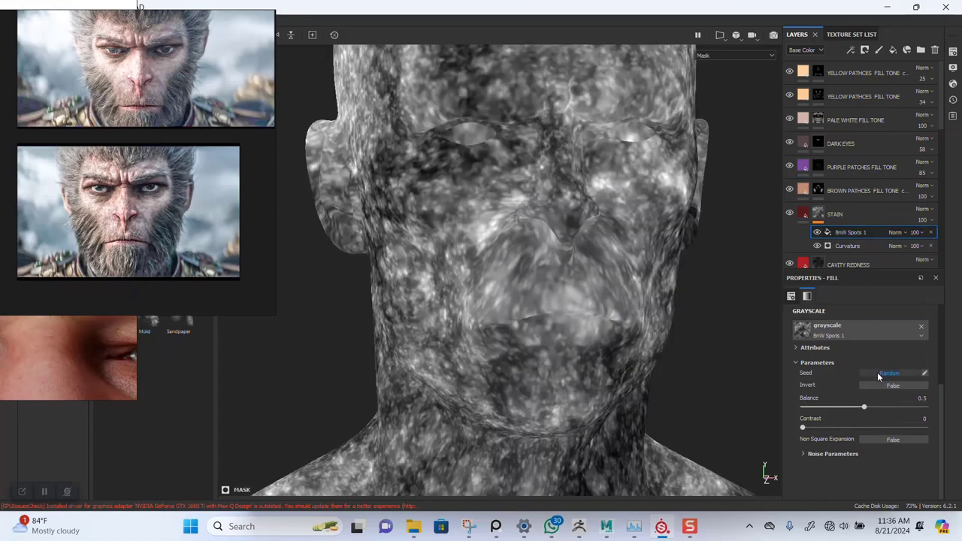
{"action": "key", "text": "m"}
{"action": "left_click_drag", "start_coordinate": [578, 305], "coordinate": [511, 241], "text": "alt"}
{"action": "left_click_drag", "start_coordinate": [575, 210], "coordinate": [554, 278], "text": "alt"}
{"action": "scroll", "coordinate": [553, 278], "scroll_direction": "up", "scroll_amount": 1}
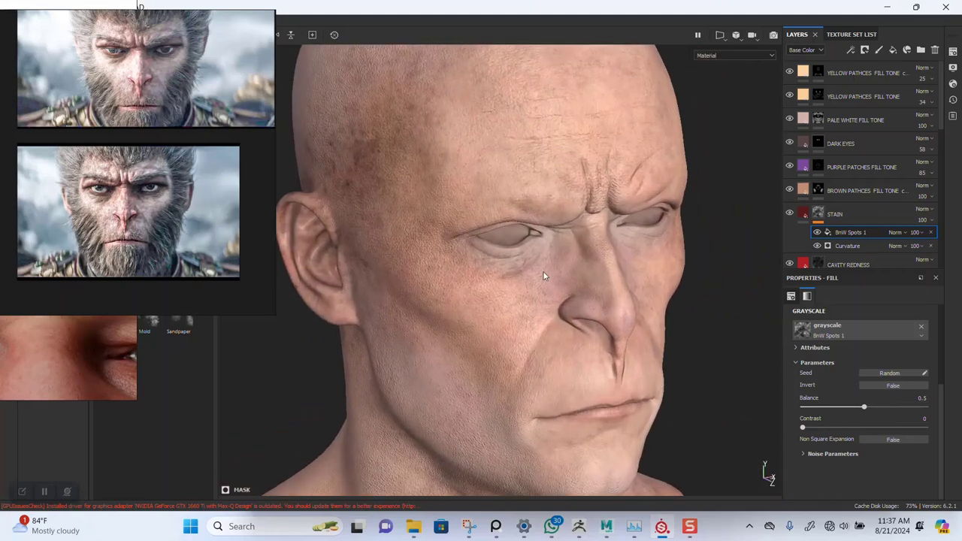
- Add a paint effect to the STAIN mask and enlarge the black brush to size 32.18
{"action": "left_click", "coordinate": [823, 214]}
{"action": "key", "text": "bracketright"}
{"action": "key", "text": "bracketright"}
{"action": "key", "text": "bracketright"}
{"action": "key", "text": "bracketright"}
{"action": "key", "text": "bracketright"}
{"action": "key", "text": "bracketright"}
{"action": "key", "text": "bracketright"}
{"action": "key", "text": "bracketright"}
{"action": "key", "text": "bracketright"}
{"action": "key", "text": "bracketright"}
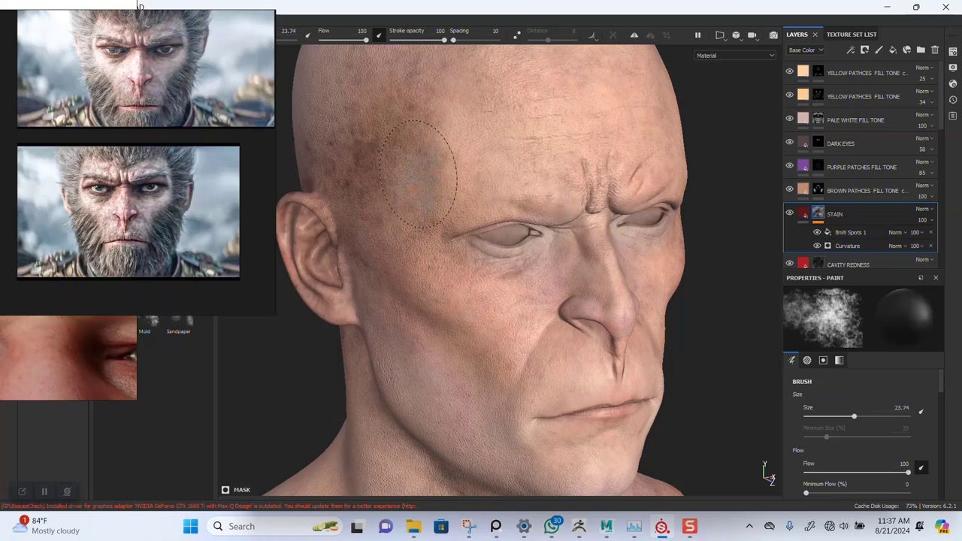
{"action": "right_click", "coordinate": [817, 213]}
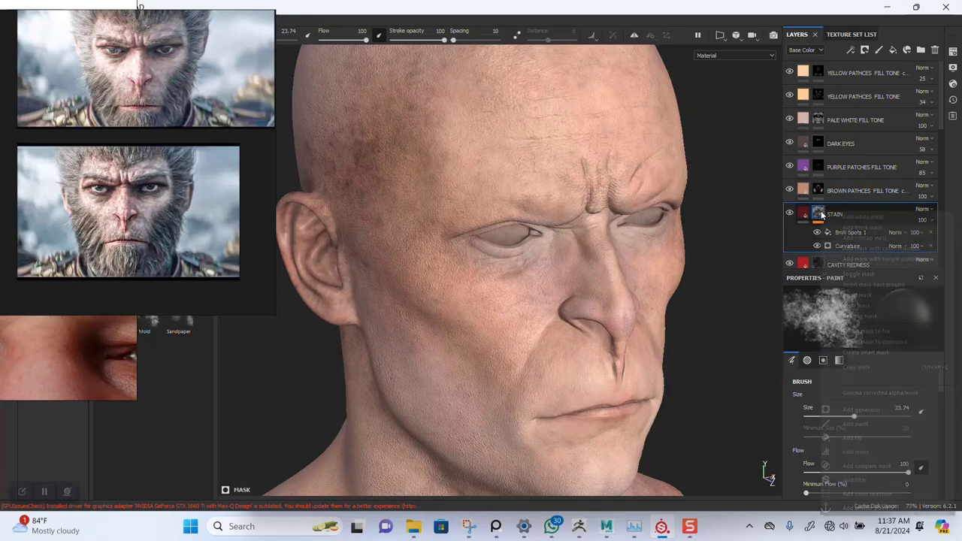
{"action": "left_click", "coordinate": [863, 425]}
{"action": "mouse_move", "coordinate": [490, 275]}
{"action": "right_mouse_down", "text": "alt"}
{"action": "mouse_move", "coordinate": [484, 328]}
{"action": "mouse_move", "coordinate": [518, 210]}
{"action": "right_mouse_up", "text": "alt"}
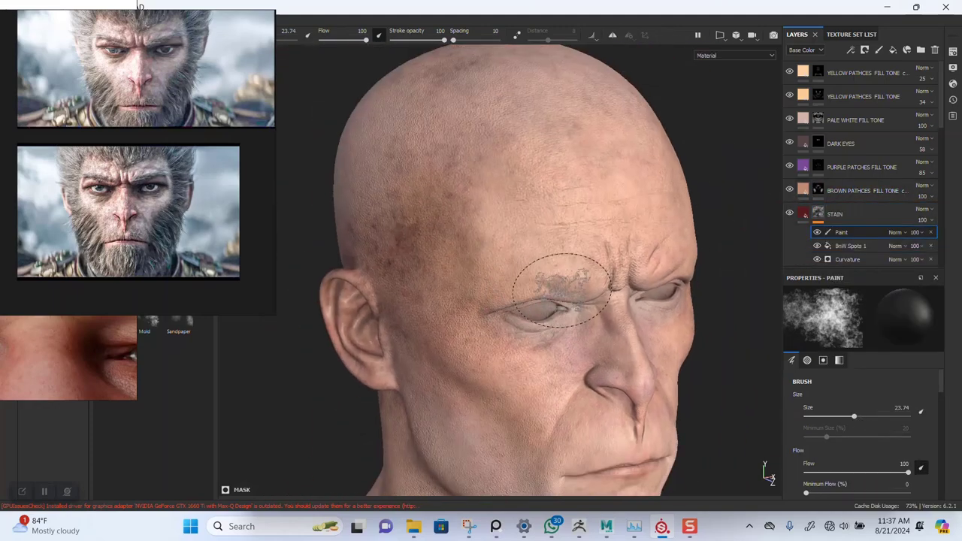
{"action": "key", "text": "bracketright"}
{"action": "key", "text": "bracketright"}
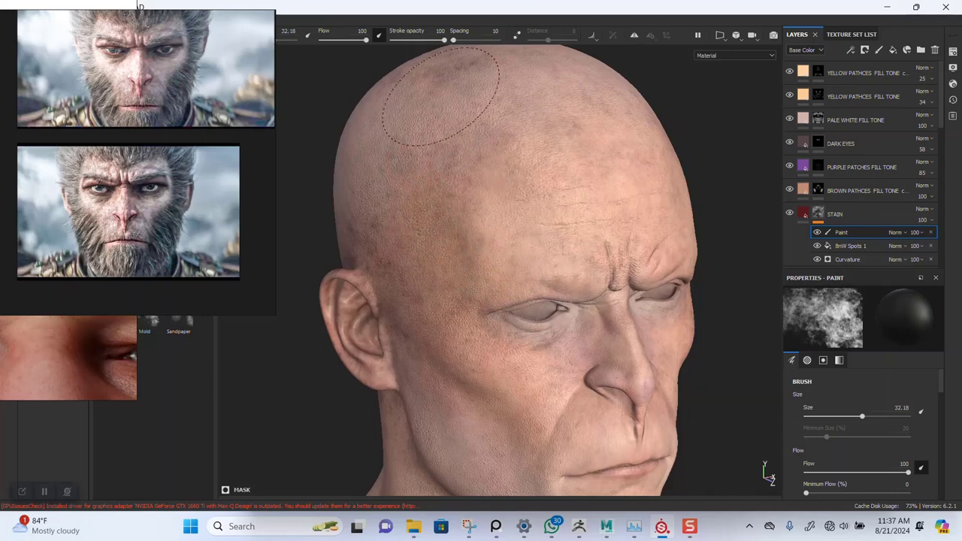
- Paint out excess stain with black on the temples, the side of the head and the cheeks
{"action": "middle_click_drag", "start_coordinate": [509, 242], "coordinate": [455, 176], "text": "alt"}
{"action": "left_click_drag", "start_coordinate": [456, 176], "coordinate": [331, 184], "text": "alt"}
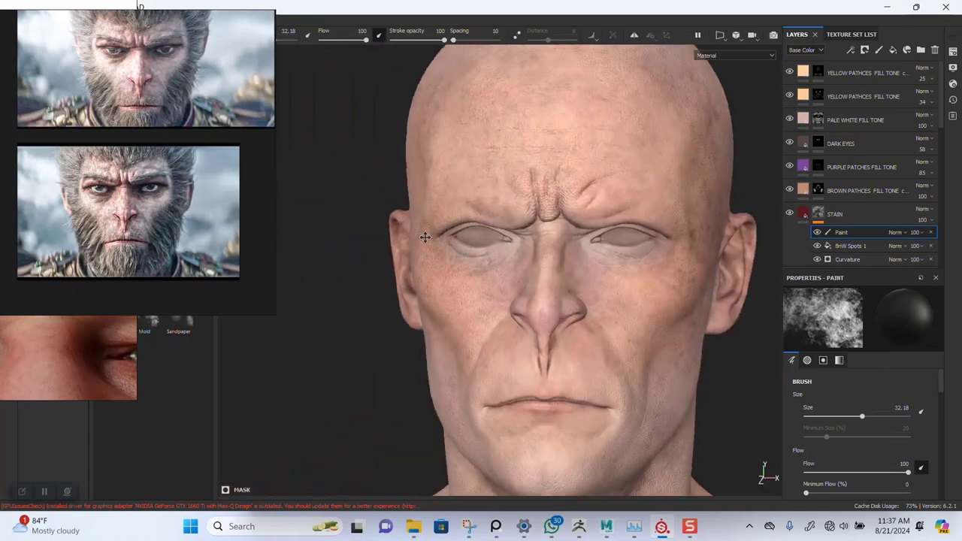
{"action": "middle_click_drag", "start_coordinate": [559, 146], "coordinate": [514, 157], "text": "alt"}
{"action": "mouse_move", "coordinate": [557, 200]}
{"action": "left_mouse_down", "text": "alt"}
{"action": "mouse_move", "coordinate": [614, 198]}
{"action": "mouse_move", "coordinate": [567, 243]}
{"action": "mouse_move", "coordinate": [555, 270]}
{"action": "left_mouse_up", "text": "alt"}
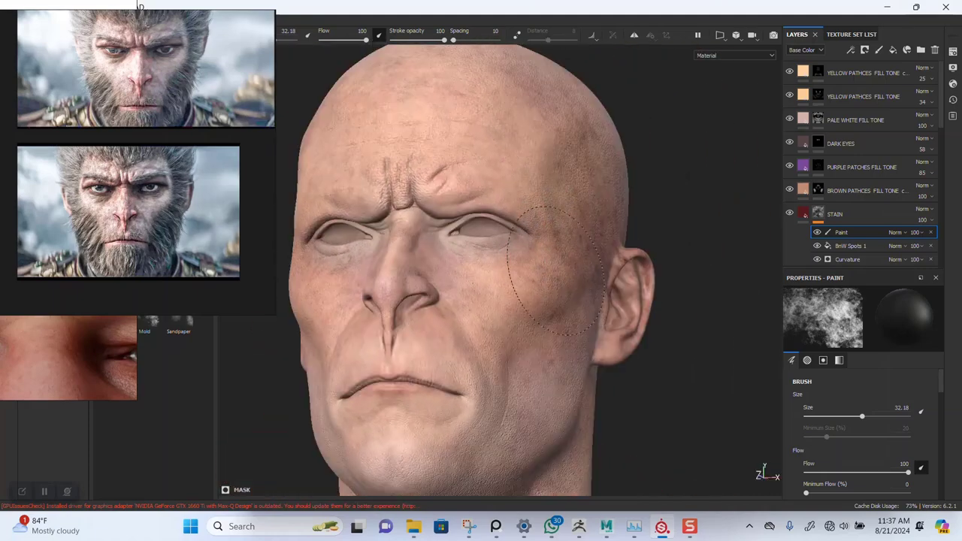
{"action": "left_click_drag", "start_coordinate": [572, 171], "coordinate": [560, 219], "text": "alt"}
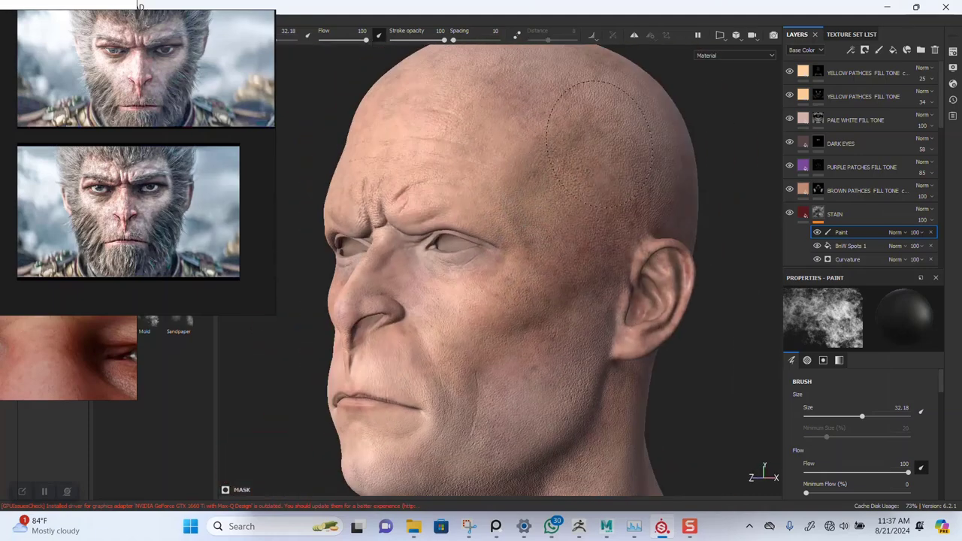
{"action": "mouse_move", "coordinate": [565, 368]}
{"action": "left_mouse_down", "text": "alt"}
{"action": "mouse_move", "coordinate": [541, 290]}
{"action": "mouse_move", "coordinate": [569, 281]}
{"action": "mouse_move", "coordinate": [530, 346]}
{"action": "left_mouse_up", "text": "alt"}
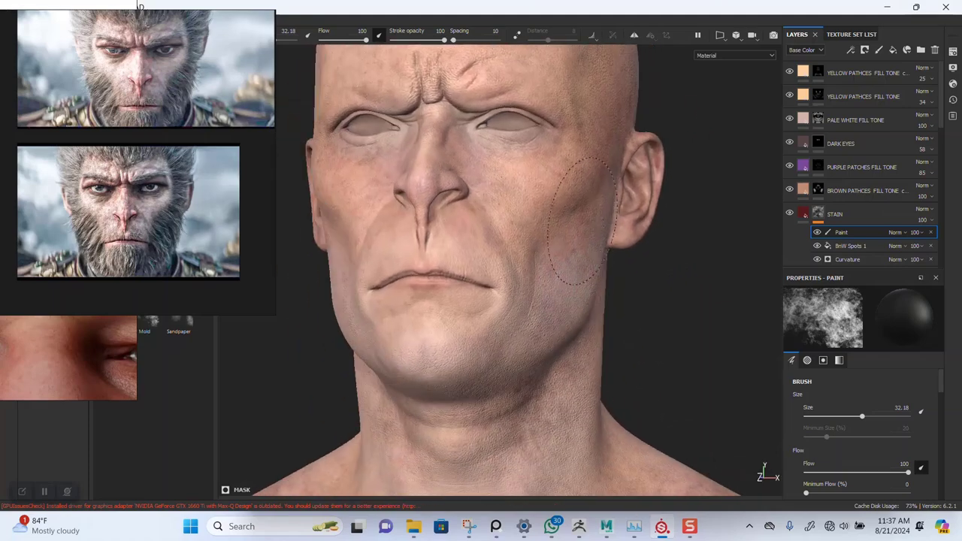
{"action": "middle_click_drag", "start_coordinate": [500, 390], "coordinate": [526, 322], "text": "alt"}
{"action": "left_click_drag", "start_coordinate": [526, 322], "coordinate": [560, 327], "text": "alt"}
{"action": "middle_click_drag", "start_coordinate": [522, 391], "coordinate": [584, 286], "text": "alt"}
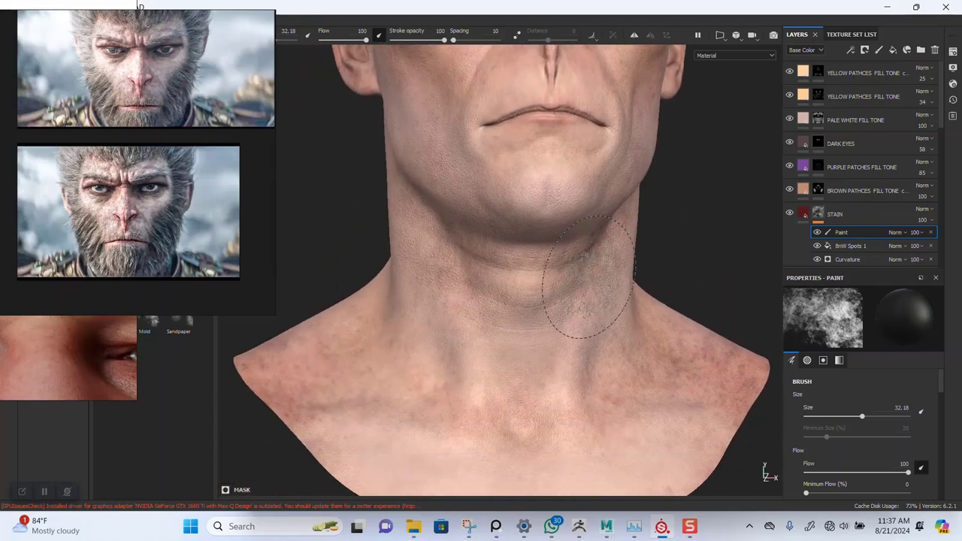
- Examine the stained skin on the face from the front, from the mouth up to the brow
{"action": "left_click_drag", "start_coordinate": [398, 272], "coordinate": [389, 327], "text": "alt"}
{"action": "middle_click_drag", "start_coordinate": [439, 260], "coordinate": [451, 396], "text": "alt"}
{"action": "right_click_drag", "start_coordinate": [451, 396], "coordinate": [502, 331], "text": "alt"}
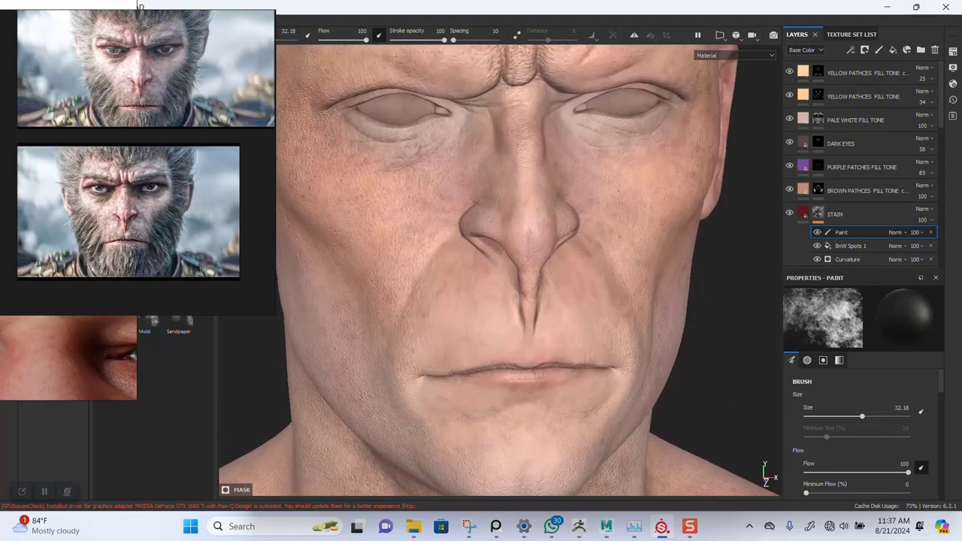
{"action": "left_click_drag", "start_coordinate": [482, 312], "coordinate": [490, 310], "text": "alt"}
{"action": "middle_click_drag", "start_coordinate": [513, 236], "coordinate": [522, 294], "text": "alt"}
{"action": "left_click_drag", "start_coordinate": [521, 294], "coordinate": [510, 272], "text": "alt"}
{"action": "middle_click_drag", "start_coordinate": [510, 272], "coordinate": [491, 299], "text": "alt"}
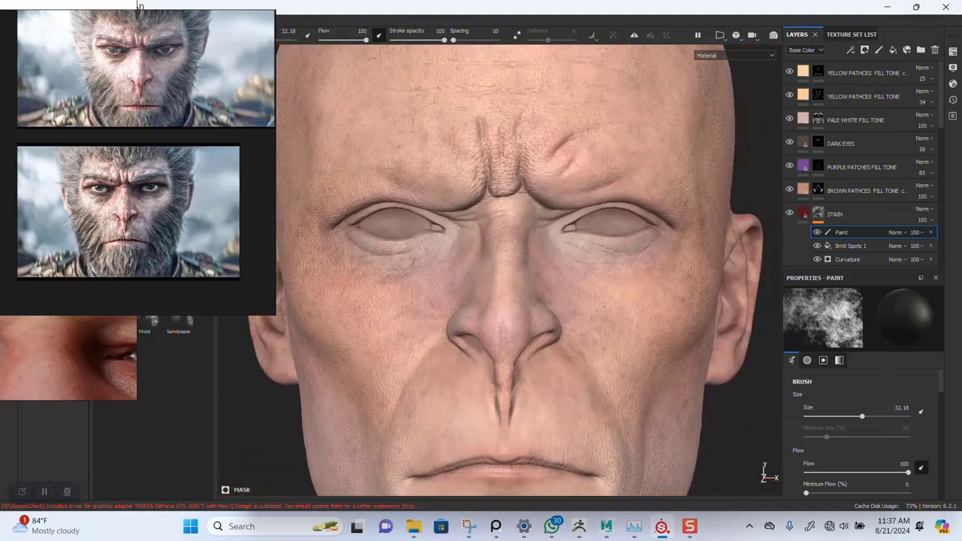
{"action": "left_click_drag", "start_coordinate": [490, 282], "coordinate": [505, 269], "text": "alt"}
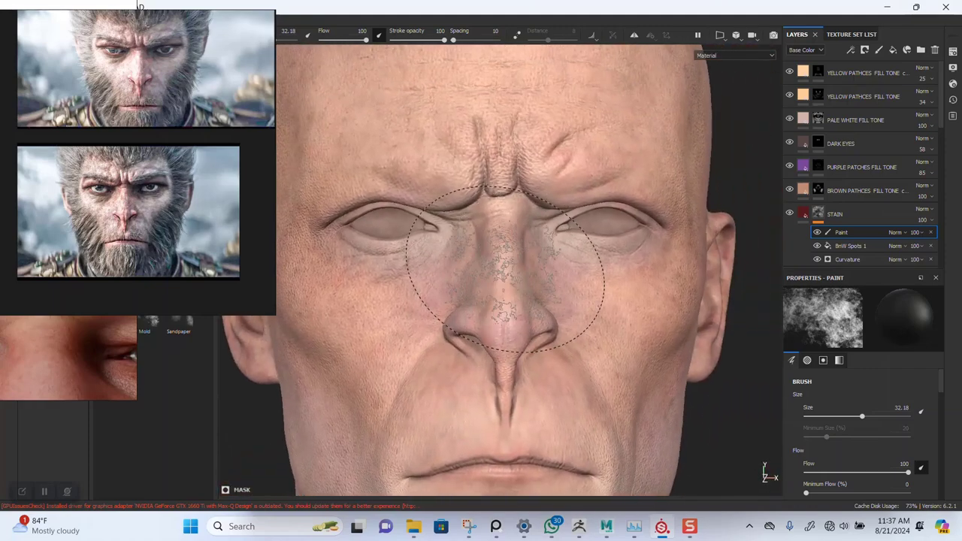
- Duplicate the STAIN layer and move the copy to the top of the layer stack
{"action": "left_click", "coordinate": [846, 216]}
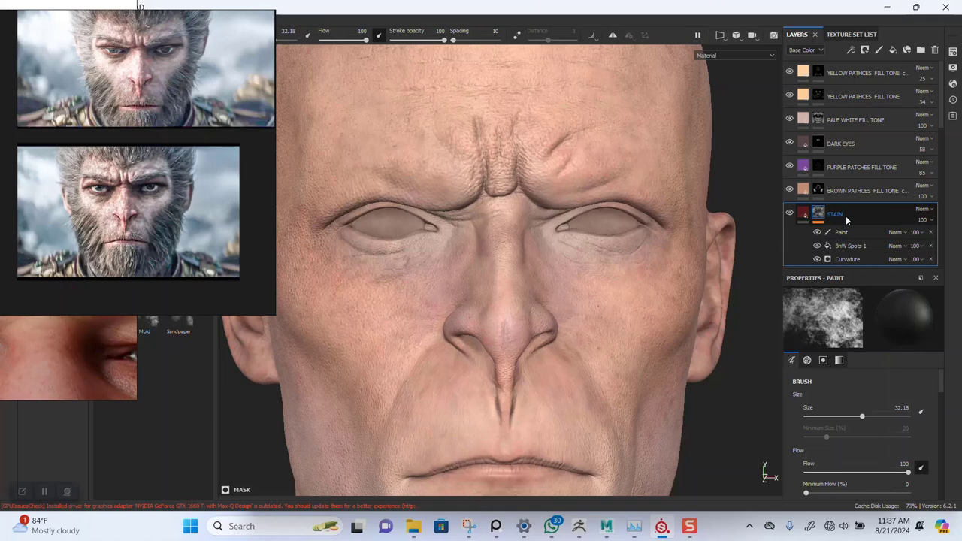
{"action": "key", "text": "ctrl+d"}
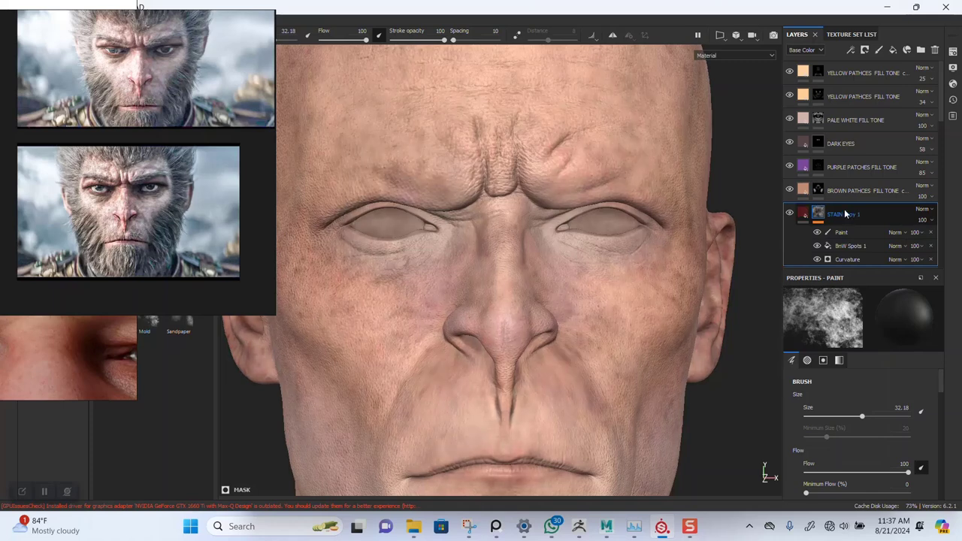
{"action": "left_click_drag", "start_coordinate": [845, 216], "coordinate": [847, 69]}
{"action": "scroll", "coordinate": [737, 139], "scroll_direction": "down", "scroll_amount": 2}
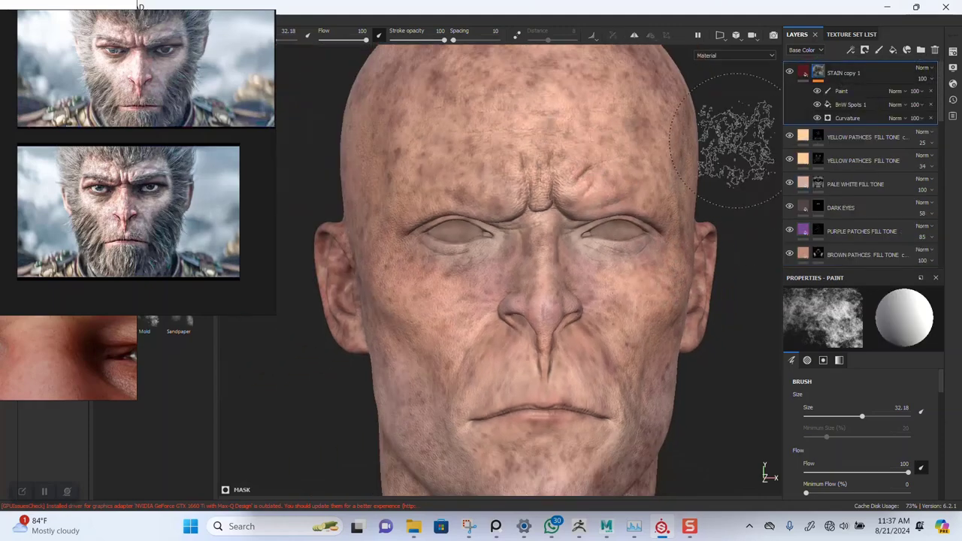
- Replace the STAIN copy's mask with a black mask and add a fill effect to it
{"action": "right_click", "coordinate": [818, 72]}
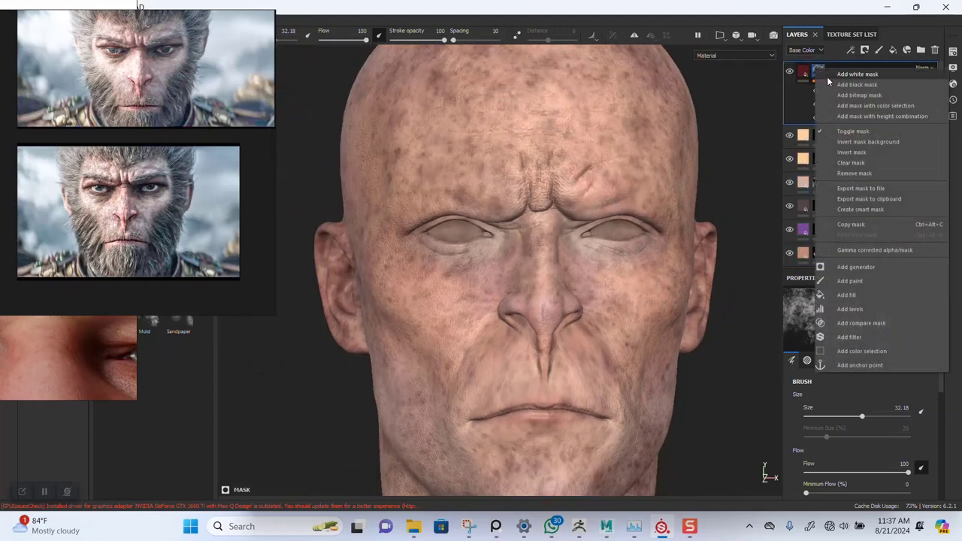
{"action": "left_click", "coordinate": [827, 73]}
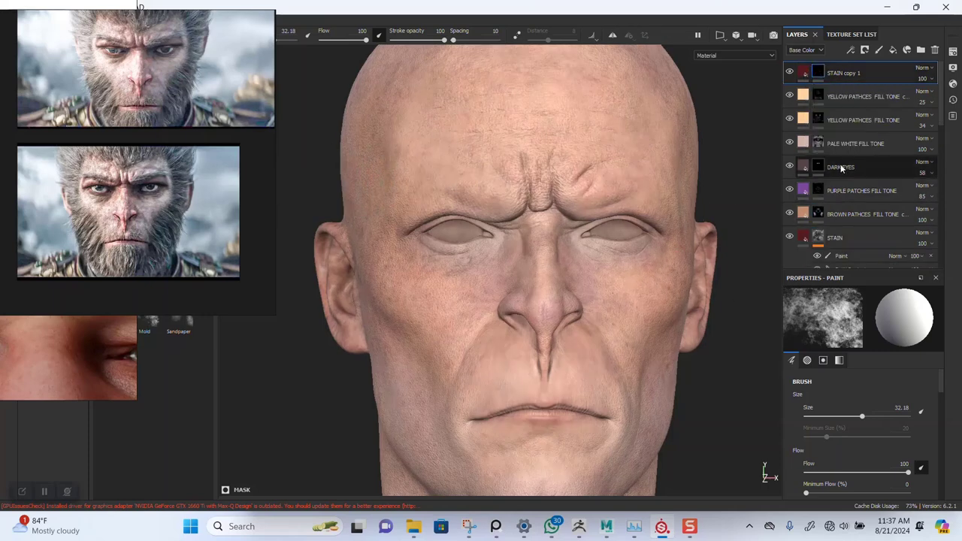
{"action": "right_click", "coordinate": [820, 75]}
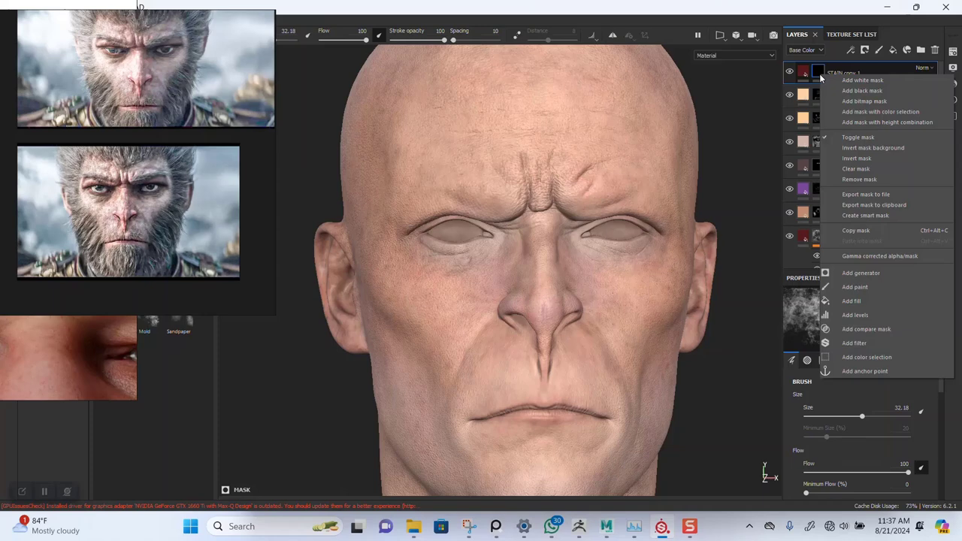
{"action": "left_click", "coordinate": [869, 300]}
- Search the grayscale resources for BW, assign BnW Spots 2 to the mask fill, and review the spots on the head
{"action": "left_click", "coordinate": [860, 328]}
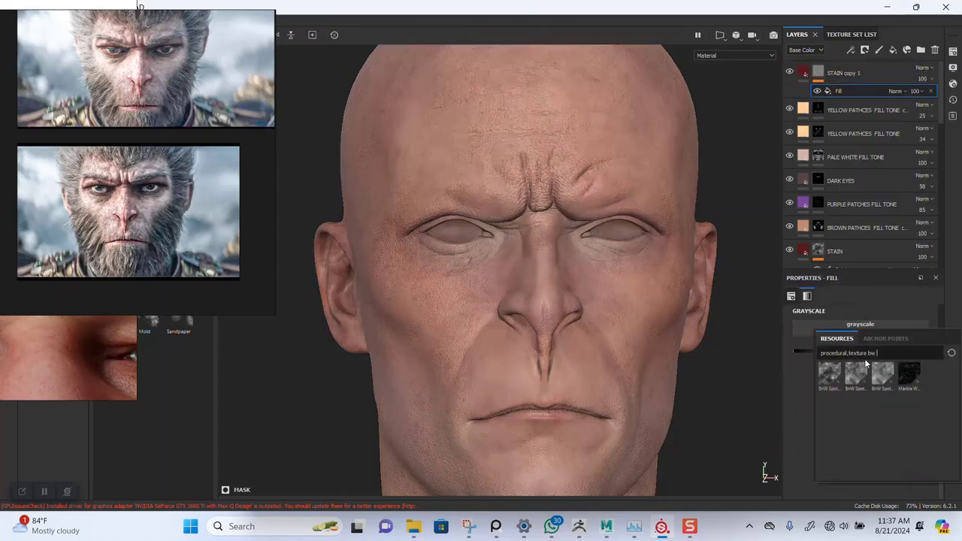
{"action": "mouse_move", "coordinate": [838, 380]}
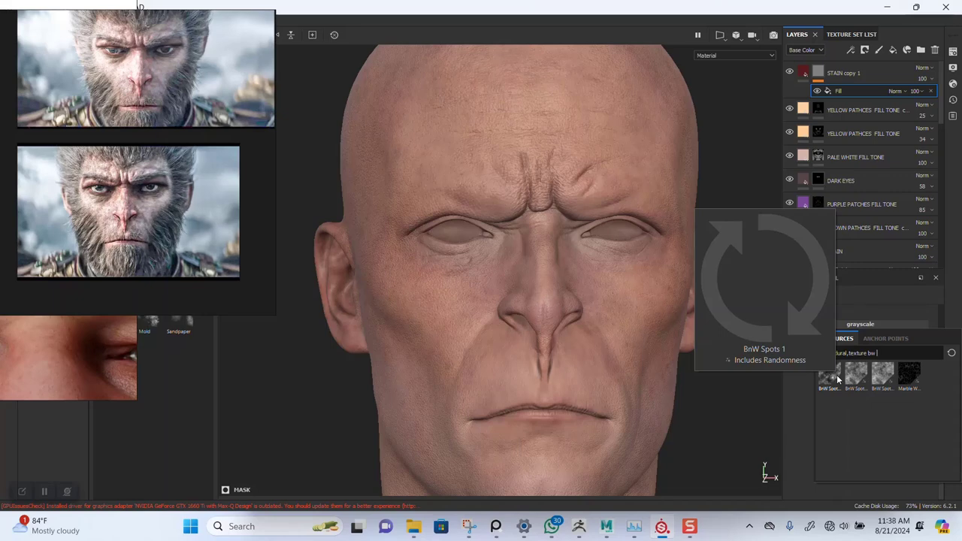
{"action": "key", "text": "BackSpace"}
{"action": "key", "text": "BackSpace"}
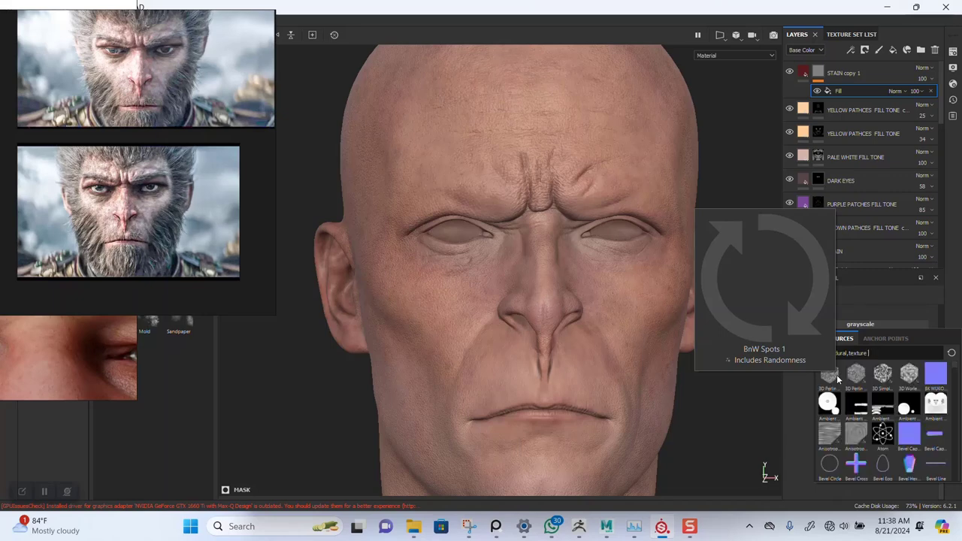
{"action": "type", "text": "BW"}
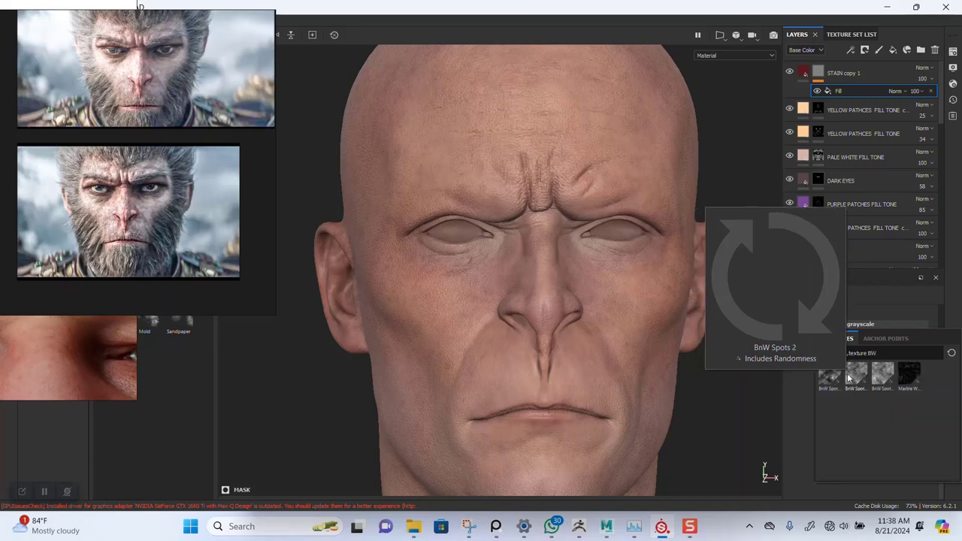
{"action": "left_click", "coordinate": [850, 376]}
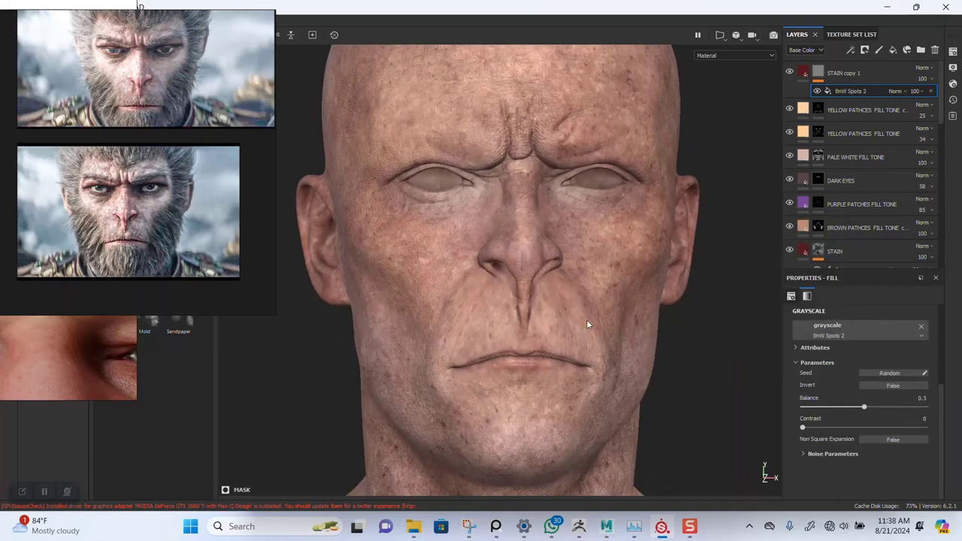
{"action": "scroll", "coordinate": [587, 325], "scroll_direction": "down", "scroll_amount": 2}
{"action": "scroll", "coordinate": [481, 259], "scroll_direction": "down", "scroll_amount": 1}
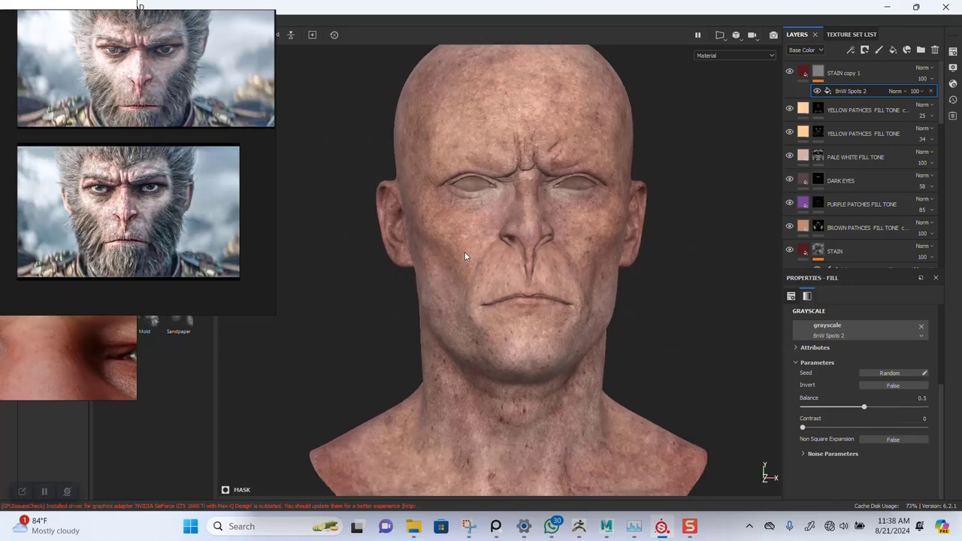
{"action": "scroll", "coordinate": [524, 210], "scroll_direction": "up", "scroll_amount": 4}
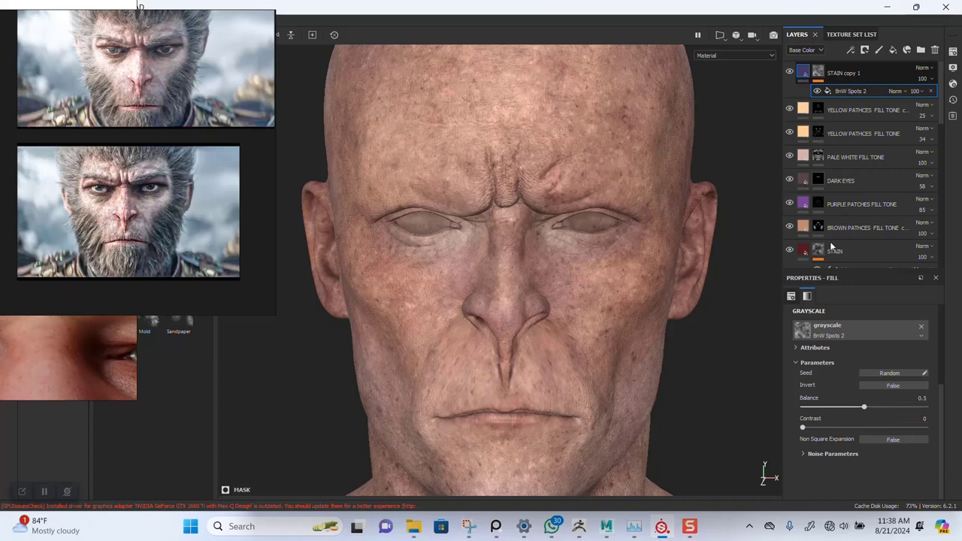
- Darken the STAIN copy's base color to a near-black red and review the spots on the face
{"action": "left_click", "coordinate": [803, 72]}
{"action": "left_click", "coordinate": [863, 395]}
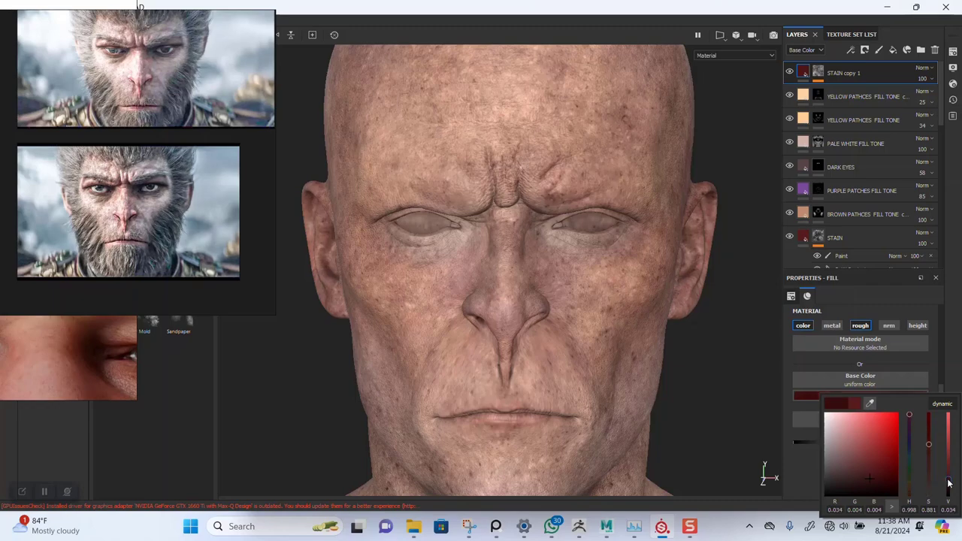
{"action": "left_click_drag", "start_coordinate": [948, 484], "coordinate": [948, 491]}
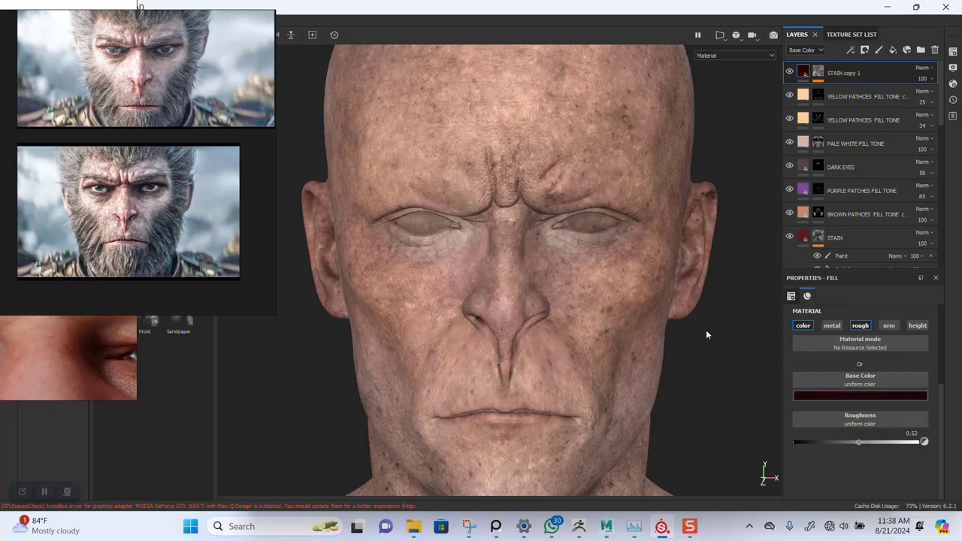
{"action": "scroll", "coordinate": [594, 259], "scroll_direction": "down", "scroll_amount": 5}
{"action": "middle_click_drag", "start_coordinate": [595, 252], "coordinate": [599, 181], "text": "alt"}
{"action": "scroll", "coordinate": [600, 181], "scroll_direction": "up", "scroll_amount": 5}
{"action": "mouse_move", "coordinate": [490, 279]}
{"action": "left_mouse_down", "text": "alt"}
{"action": "mouse_move", "coordinate": [565, 305]}
{"action": "mouse_move", "coordinate": [691, 227]}
{"action": "mouse_move", "coordinate": [660, 311]}
{"action": "mouse_move", "coordinate": [651, 306]}
{"action": "left_mouse_up", "text": "alt"}
{"action": "scroll", "coordinate": [660, 311], "scroll_direction": "up", "scroll_amount": 2}
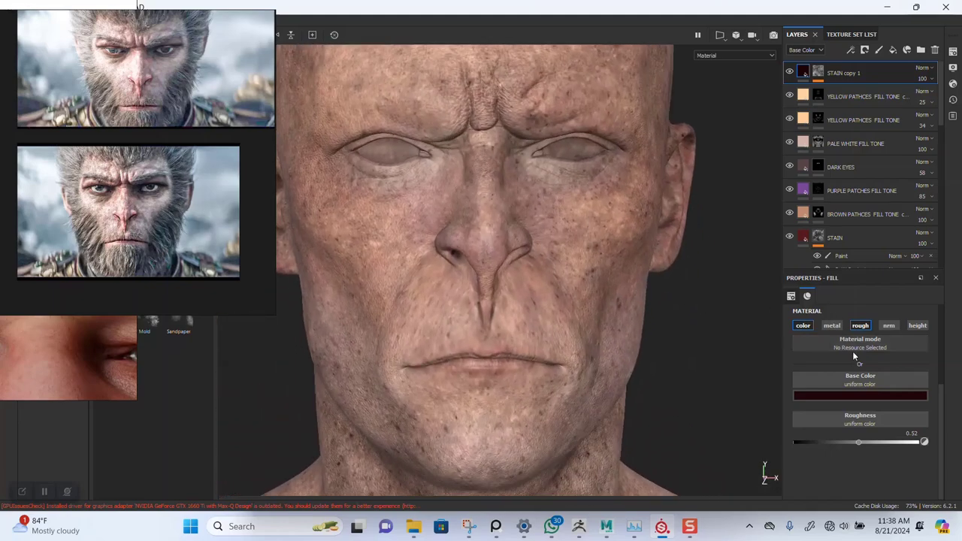
- Set the BnW Spots 2 mask fill to Tri-planar projection and review the spots on the face and neck
{"action": "left_click", "coordinate": [820, 73]}
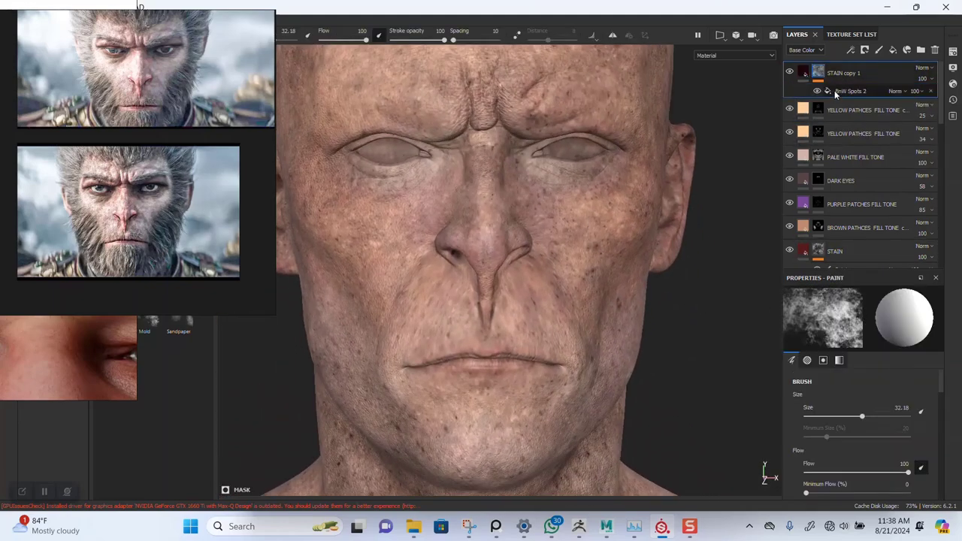
{"action": "left_click", "coordinate": [835, 90]}
{"action": "scroll", "coordinate": [857, 436], "scroll_direction": "up", "scroll_amount": 3}
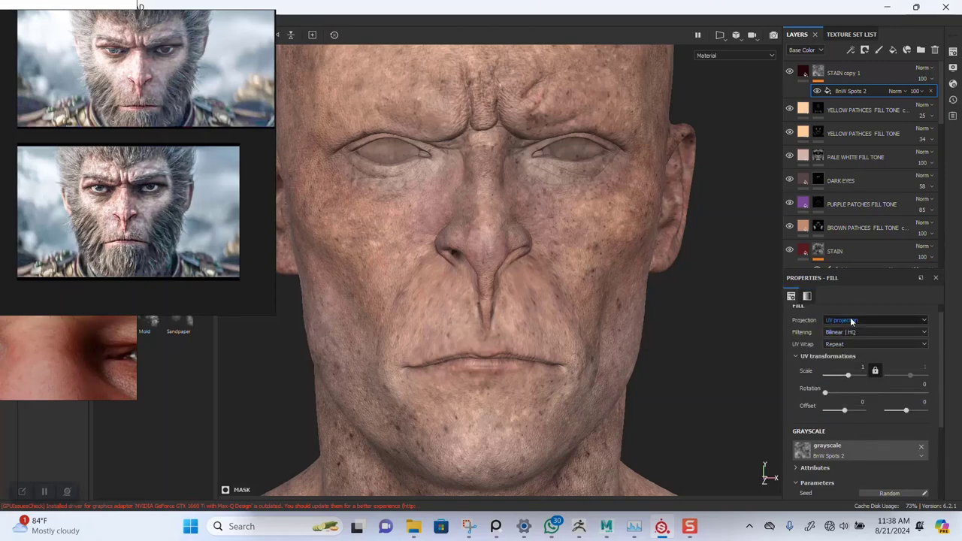
{"action": "left_click", "coordinate": [871, 320]}
{"action": "left_click", "coordinate": [844, 346]}
{"action": "left_click_drag", "start_coordinate": [735, 340], "coordinate": [607, 303], "text": "alt"}
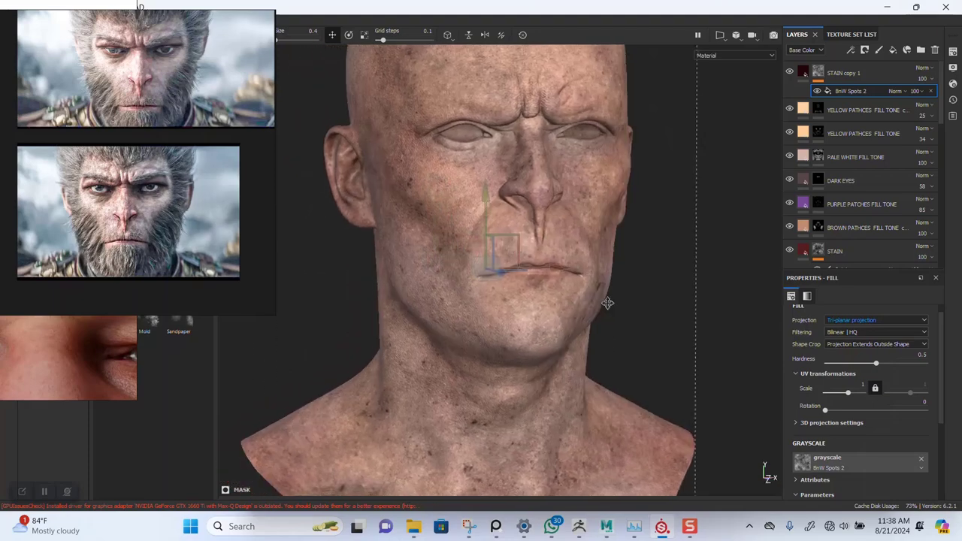
{"action": "middle_click_drag", "start_coordinate": [608, 303], "coordinate": [599, 285], "text": "alt"}
{"action": "right_click_drag", "start_coordinate": [600, 286], "coordinate": [690, 365], "text": "alt"}
- Try different Balance values on the BnW Spots 2 fill, undo the change, and review the whole head
{"action": "scroll", "coordinate": [859, 423], "scroll_direction": "down", "scroll_amount": 3}
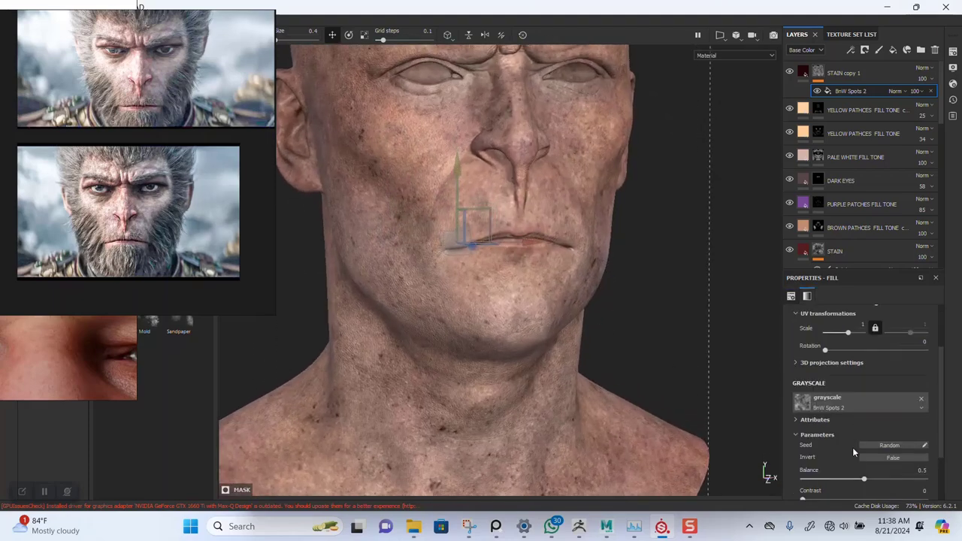
{"action": "left_click_drag", "start_coordinate": [844, 420], "coordinate": [841, 421]}
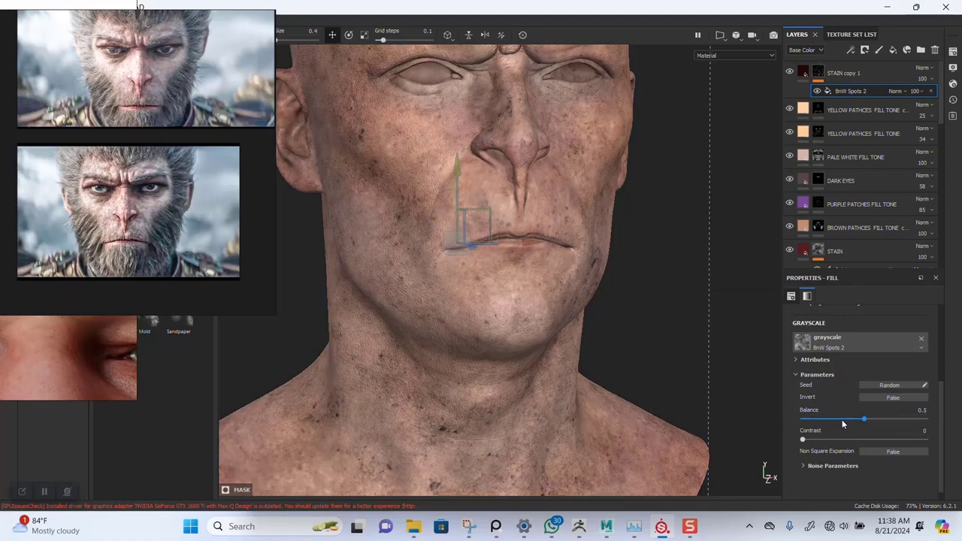
{"action": "left_click", "coordinate": [882, 419]}
{"action": "key", "text": "ctrl+z"}
{"action": "left_click_drag", "start_coordinate": [588, 349], "coordinate": [584, 336], "text": "alt"}
{"action": "right_click_drag", "start_coordinate": [583, 337], "coordinate": [604, 389], "text": "alt"}
{"action": "middle_click_drag", "start_coordinate": [604, 338], "coordinate": [642, 389], "text": "alt"}
{"action": "right_click_drag", "start_coordinate": [642, 389], "coordinate": [562, 264], "text": "alt"}
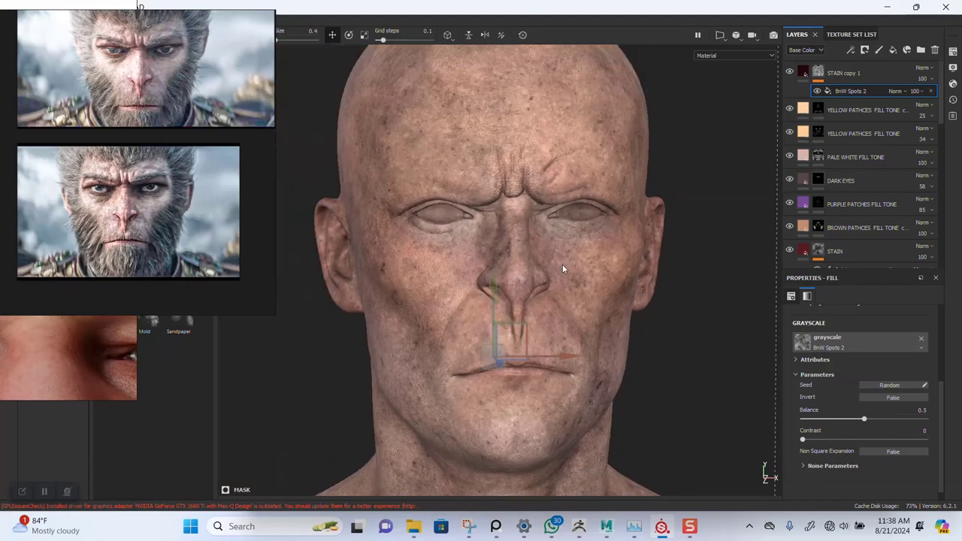
{"action": "left_click_drag", "start_coordinate": [562, 268], "coordinate": [573, 324], "text": "alt"}
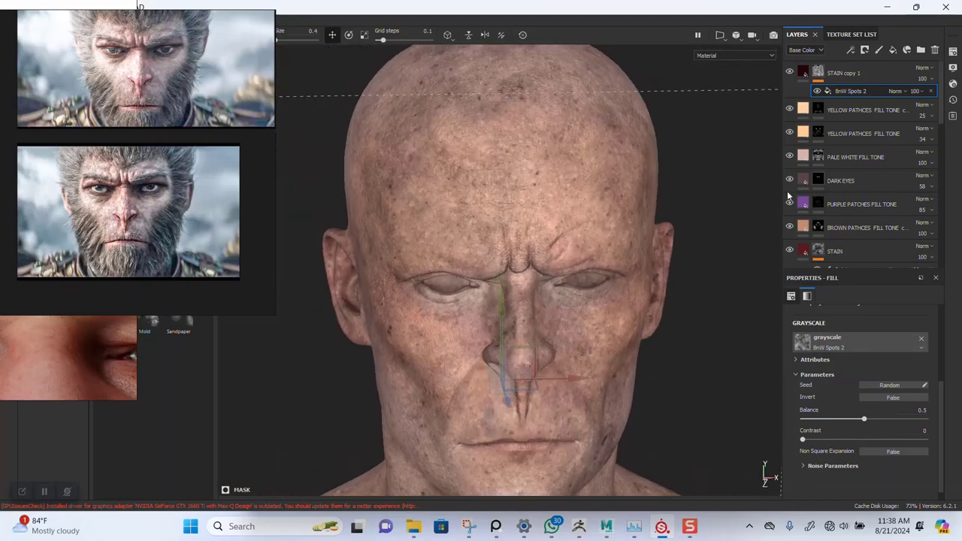
- Lower the STAIN copy layer's opacity to 32 and compare the skin with the layer hidden and shown
{"action": "left_click", "coordinate": [929, 91]}
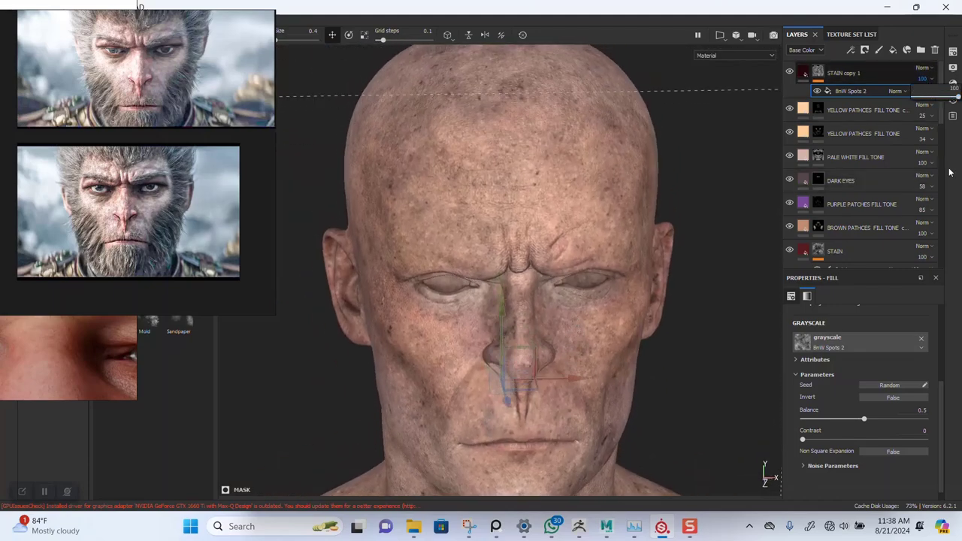
{"action": "left_click", "coordinate": [949, 172]}
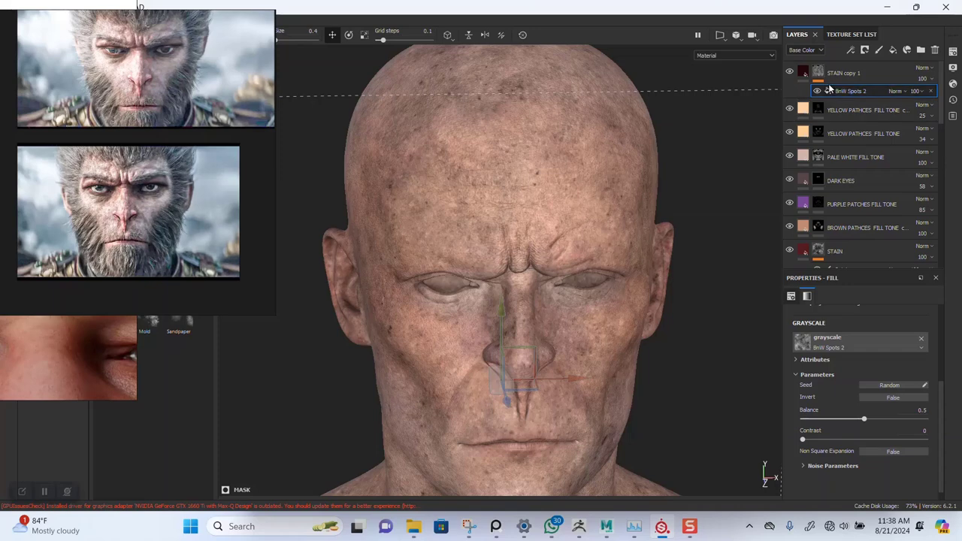
{"action": "left_click", "coordinate": [932, 90]}
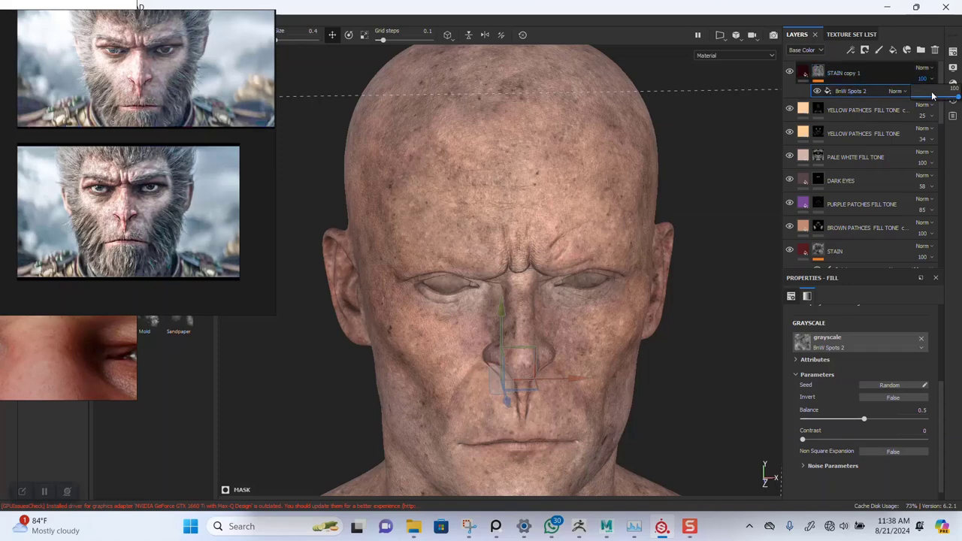
{"action": "left_click", "coordinate": [932, 99]}
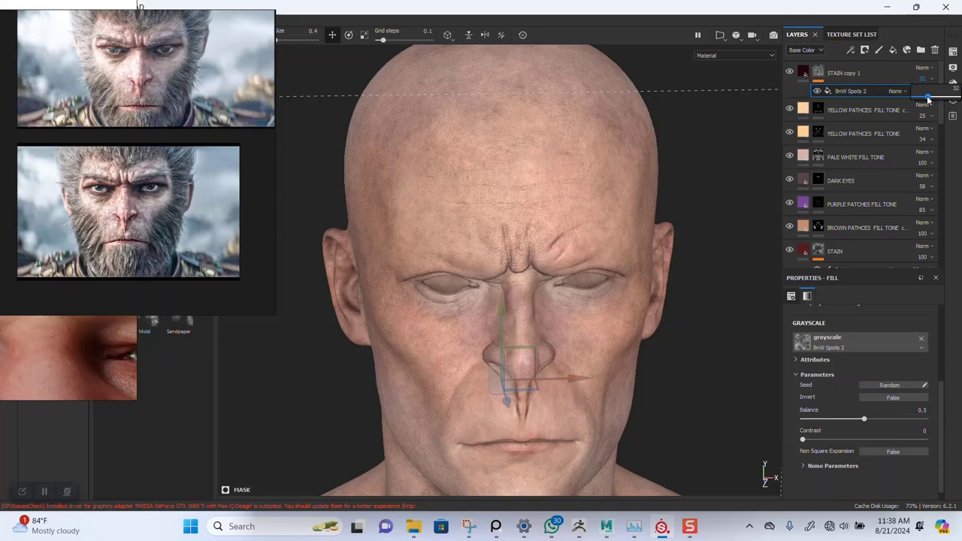
{"action": "left_click", "coordinate": [789, 73]}
{"action": "left_click", "coordinate": [789, 72]}
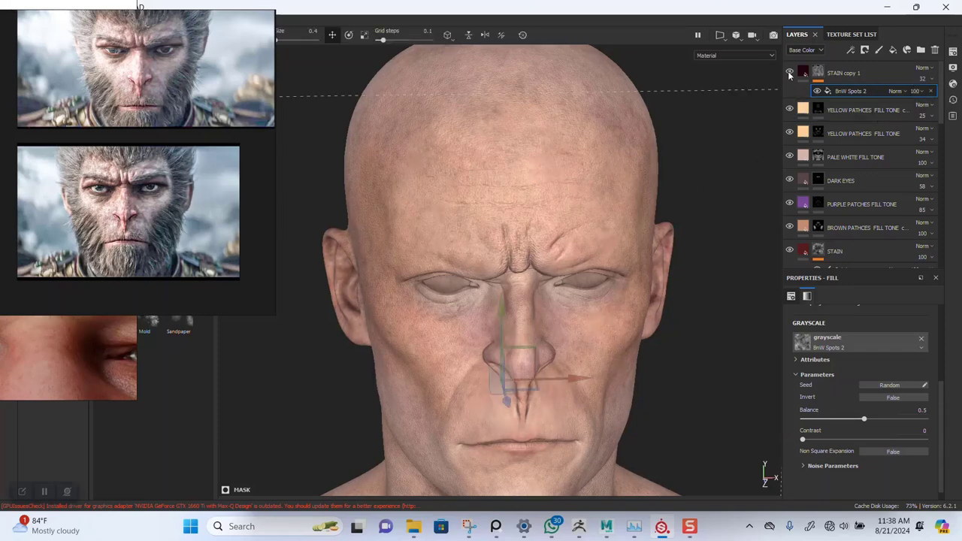
- Set the STAIN copy layer's opacity to 61 and the BnW Spots 2 fill's Contrast to 0.38
{"action": "scroll", "coordinate": [591, 247], "scroll_direction": "up", "scroll_amount": 6}
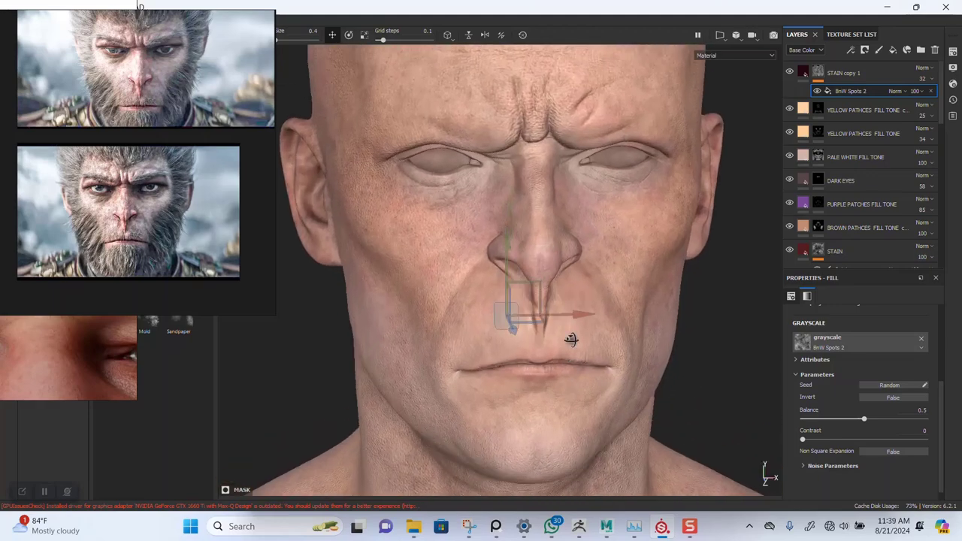
{"action": "left_click", "coordinate": [930, 80]}
{"action": "left_click_drag", "start_coordinate": [931, 97], "coordinate": [932, 98]}
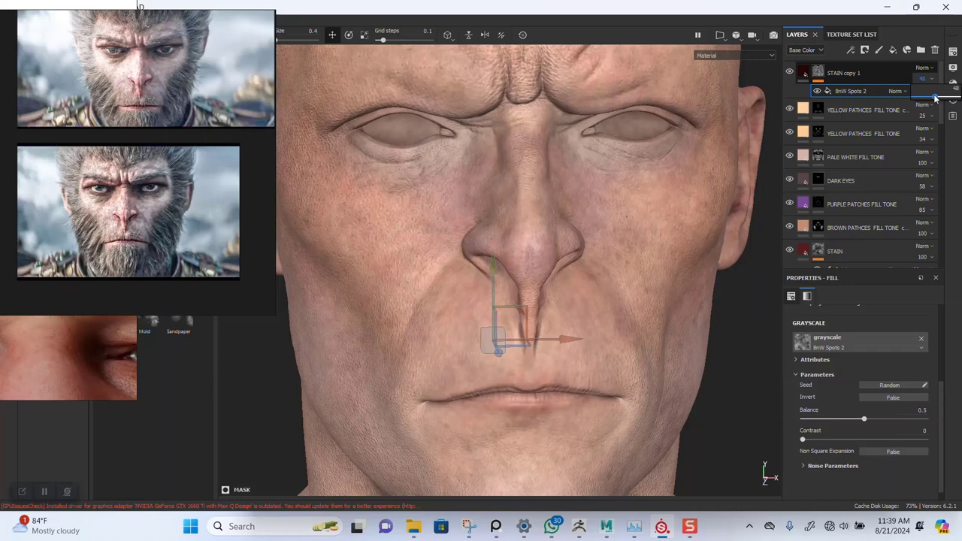
{"action": "left_click_drag", "start_coordinate": [924, 98], "coordinate": [942, 100]}
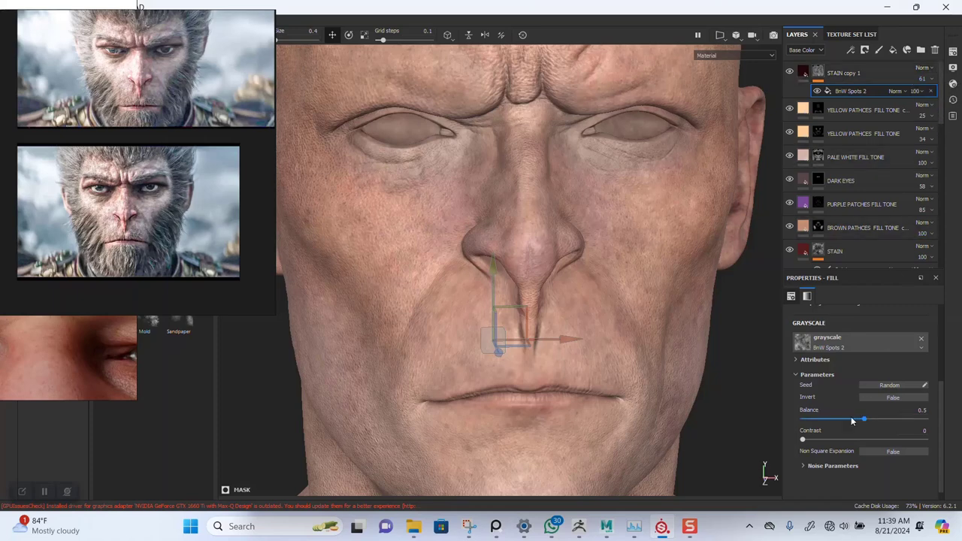
{"action": "left_click_drag", "start_coordinate": [803, 439], "coordinate": [842, 442]}
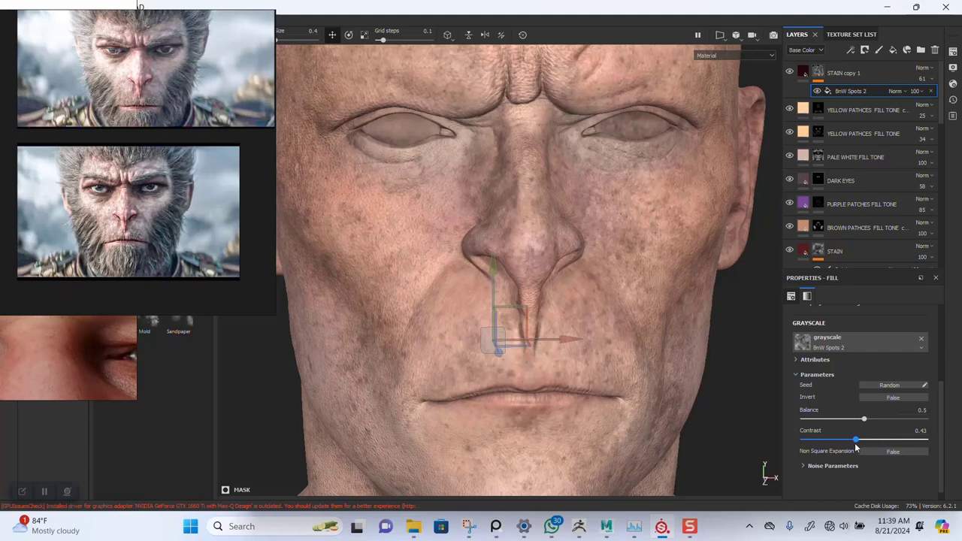
- Examine the STAIN copy's spotted mask on its own across the face, and compare it with the full material view
{"action": "left_click_drag", "start_coordinate": [519, 271], "coordinate": [585, 249], "text": "alt"}
{"action": "scroll", "coordinate": [557, 372], "scroll_direction": "up", "scroll_amount": 6}
{"action": "key", "text": "c"}
{"action": "right_click_drag", "start_coordinate": [507, 224], "coordinate": [419, 152], "text": "alt"}
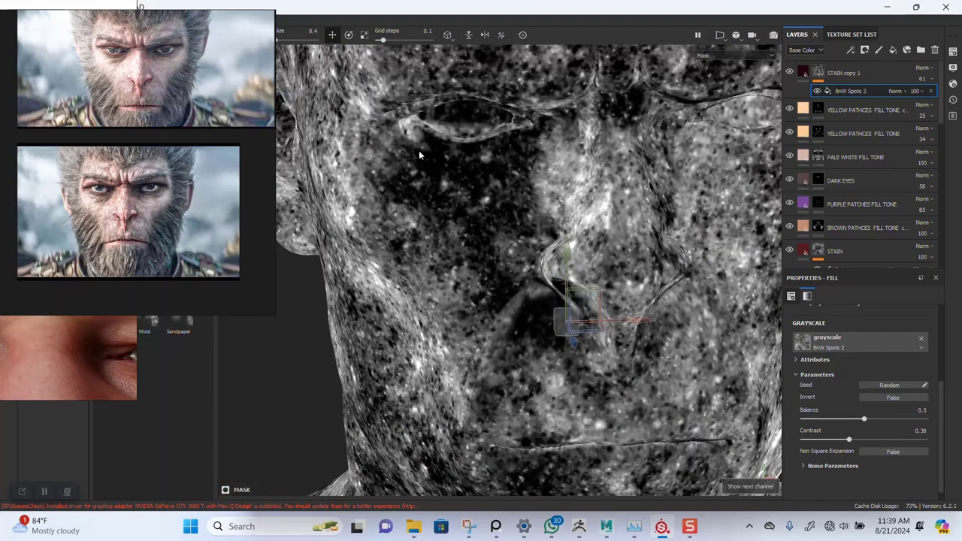
{"action": "left_click_drag", "start_coordinate": [419, 152], "coordinate": [451, 226], "text": "alt"}
{"action": "right_click_drag", "start_coordinate": [451, 226], "coordinate": [532, 324], "text": "alt"}
{"action": "left_click_drag", "start_coordinate": [532, 324], "coordinate": [536, 271], "text": "alt"}
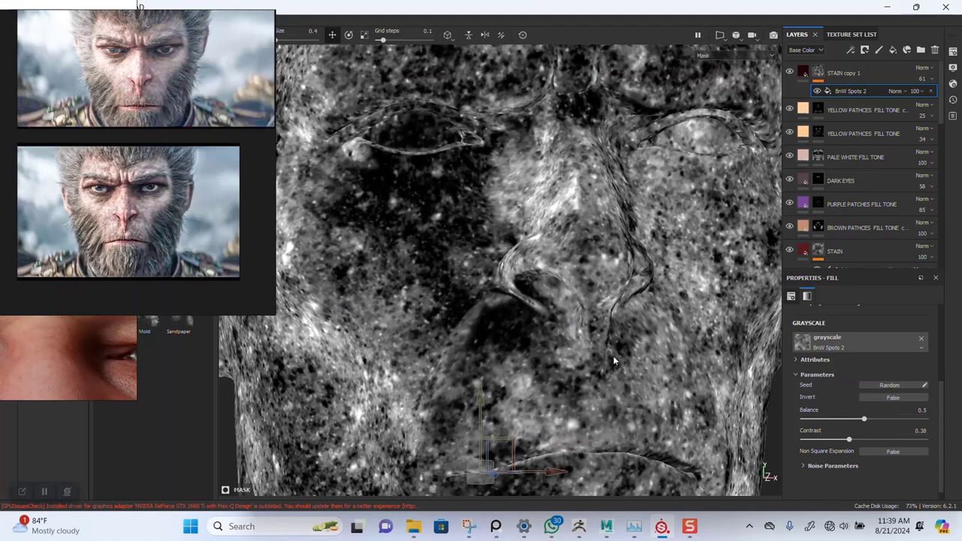
{"action": "scroll", "coordinate": [613, 361], "scroll_direction": "down", "scroll_amount": 5}
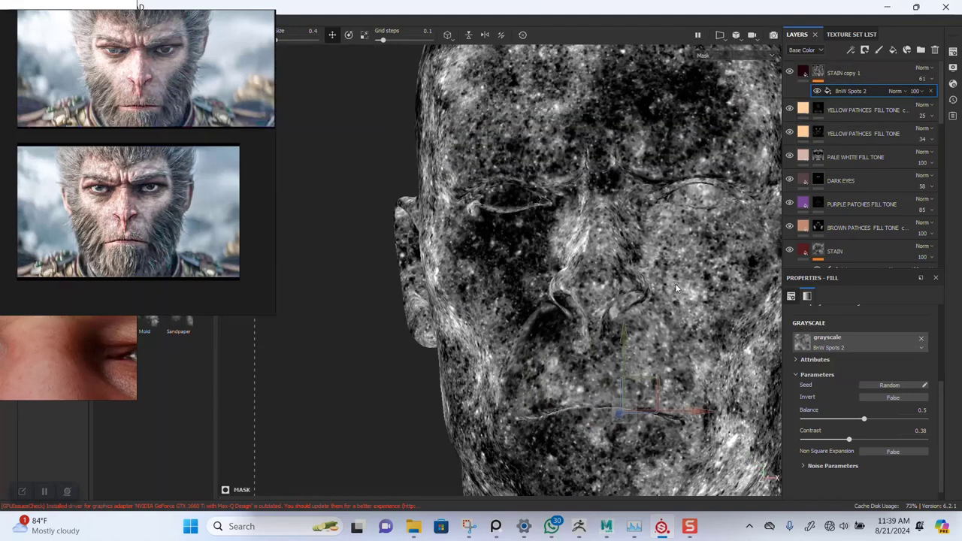
{"action": "key", "text": "m"}
{"action": "left_click_drag", "start_coordinate": [605, 391], "coordinate": [492, 269], "text": "alt"}
{"action": "right_click_drag", "start_coordinate": [491, 268], "coordinate": [535, 252], "text": "alt"}
{"action": "middle_click_drag", "start_coordinate": [536, 252], "coordinate": [542, 331], "text": "alt"}
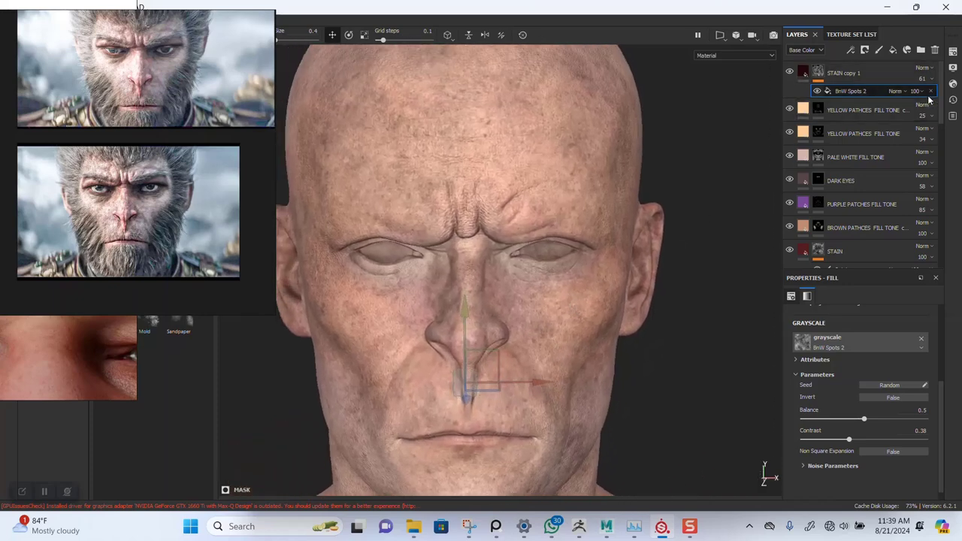
- Add a second fill effect to the STAIN copy's mask, search the grayscale resources for CLOU, and assign Clouds 2
{"action": "right_click", "coordinate": [820, 75]}
{"action": "left_click", "coordinate": [869, 288]}
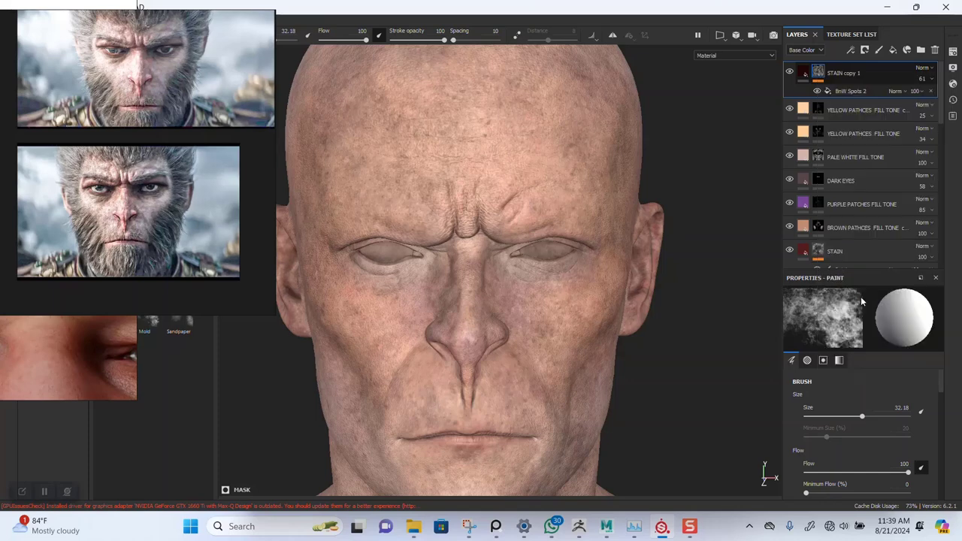
{"action": "left_click", "coordinate": [855, 326]}
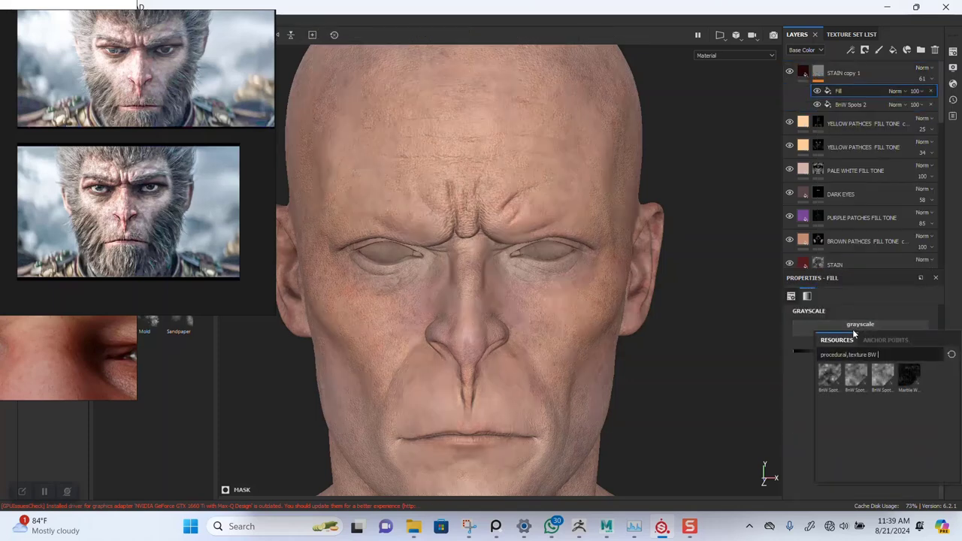
{"action": "key", "text": "BackSpace"}
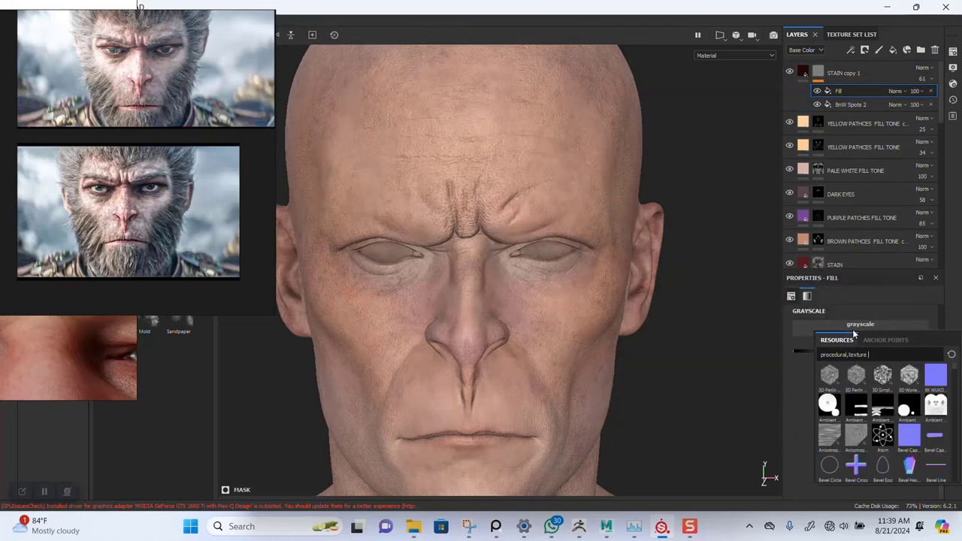
{"action": "type", "text": "CLO"}
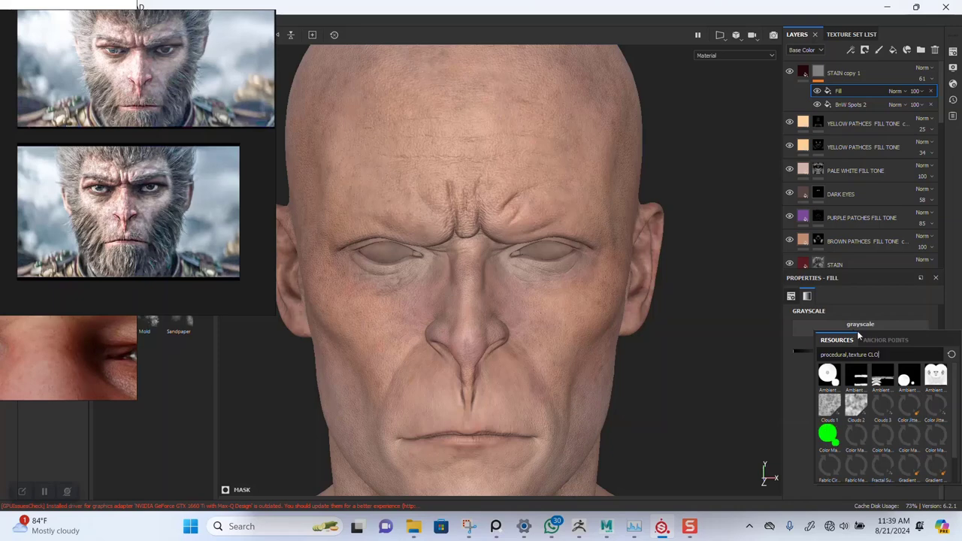
{"action": "type", "text": "U"}
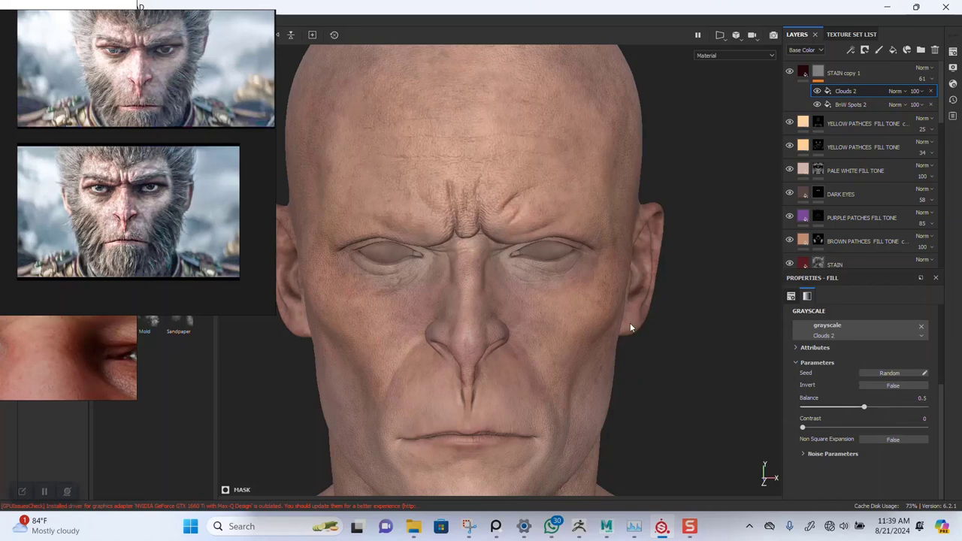
{"action": "right_click_drag", "start_coordinate": [630, 327], "coordinate": [526, 307], "text": "alt"}
{"action": "middle_click_drag", "start_coordinate": [526, 307], "coordinate": [562, 281], "text": "alt"}
{"action": "right_click_drag", "start_coordinate": [562, 281], "coordinate": [575, 281], "text": "alt"}
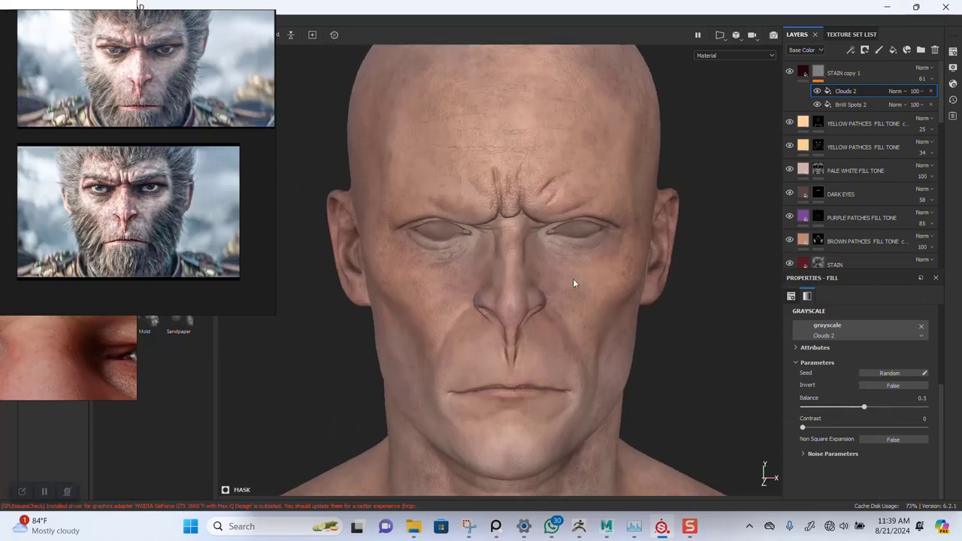
- Set the Clouds 2 fill's blending mode to Multiply and display the resulting mask on the head
{"action": "left_click", "coordinate": [897, 91]}
{"action": "left_click", "coordinate": [921, 136]}
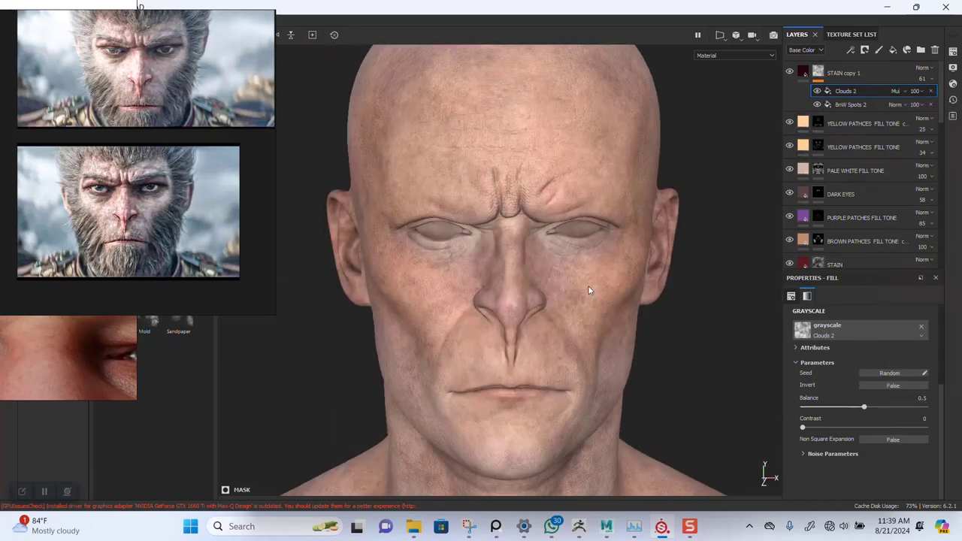
{"action": "key", "text": "c"}
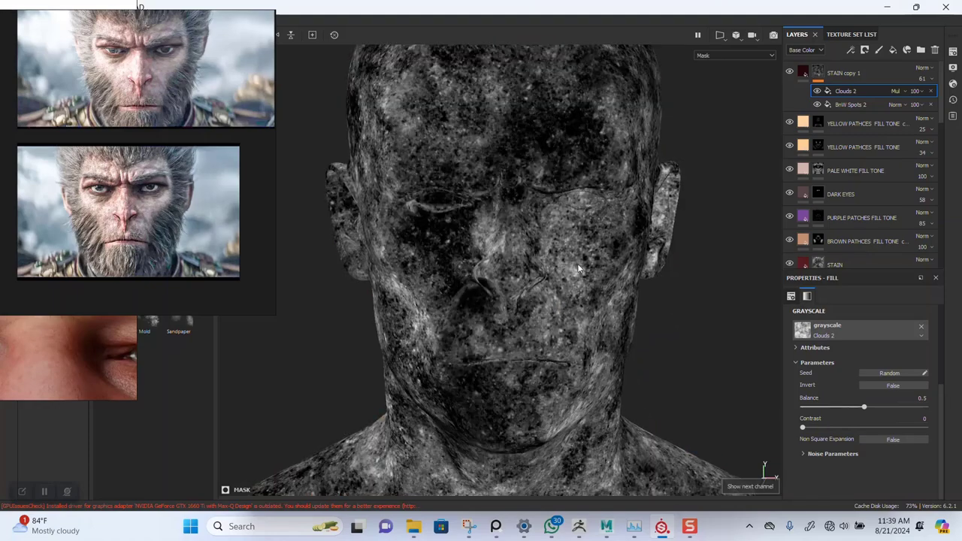
- Set the Clouds 2 fill to Tri-planar projection, check the mask, and return to the material view
{"action": "scroll", "coordinate": [857, 365], "scroll_direction": "up", "scroll_amount": 3}
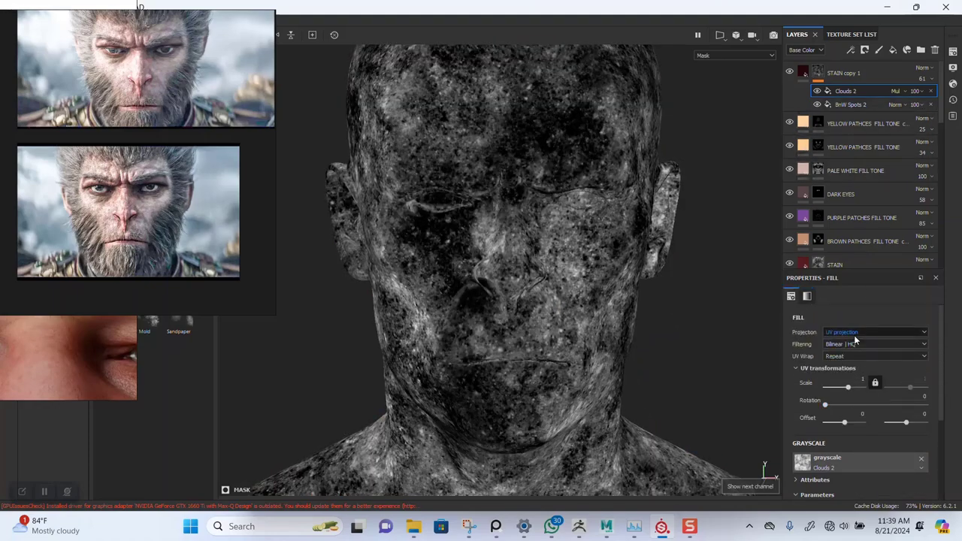
{"action": "left_click", "coordinate": [855, 333]}
{"action": "left_click", "coordinate": [852, 358]}
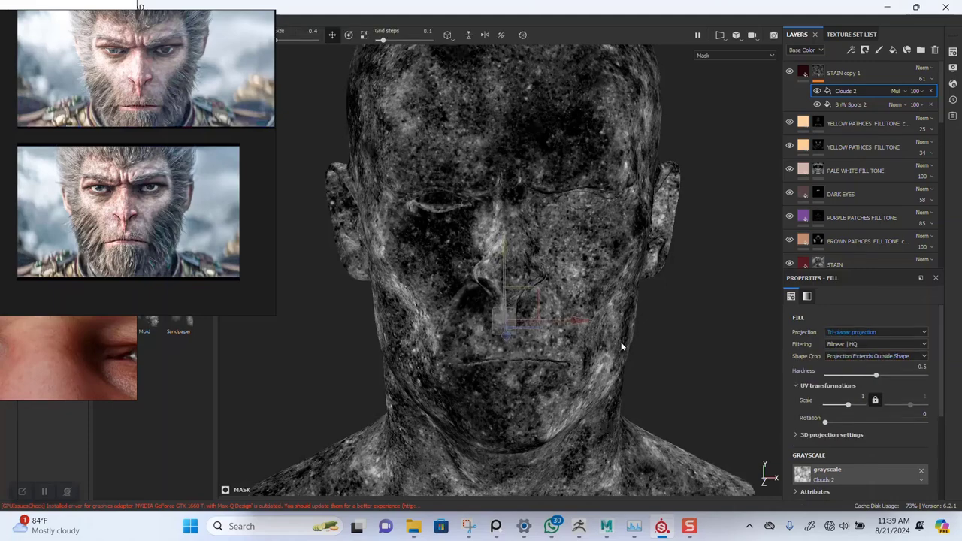
{"action": "scroll", "coordinate": [833, 445], "scroll_direction": "down", "scroll_amount": 3}
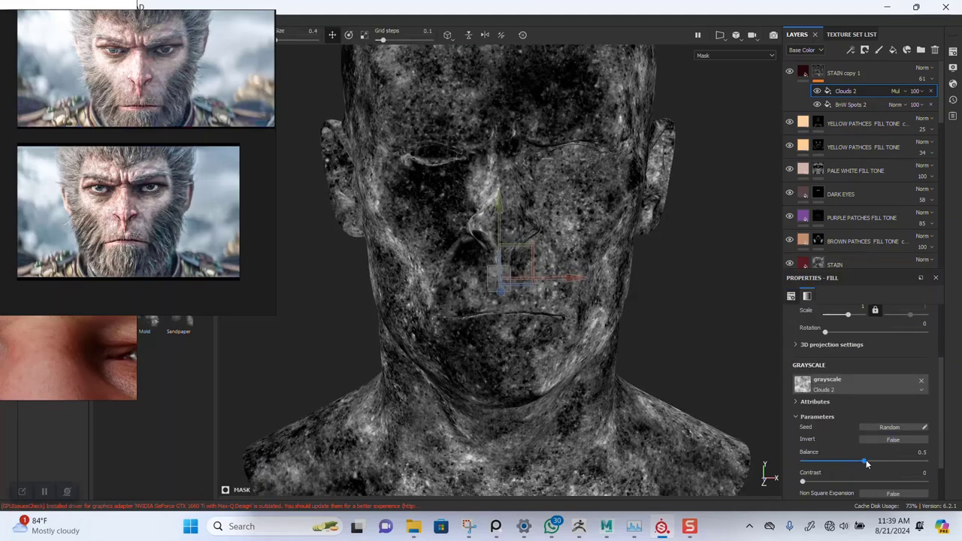
{"action": "key", "text": "m"}
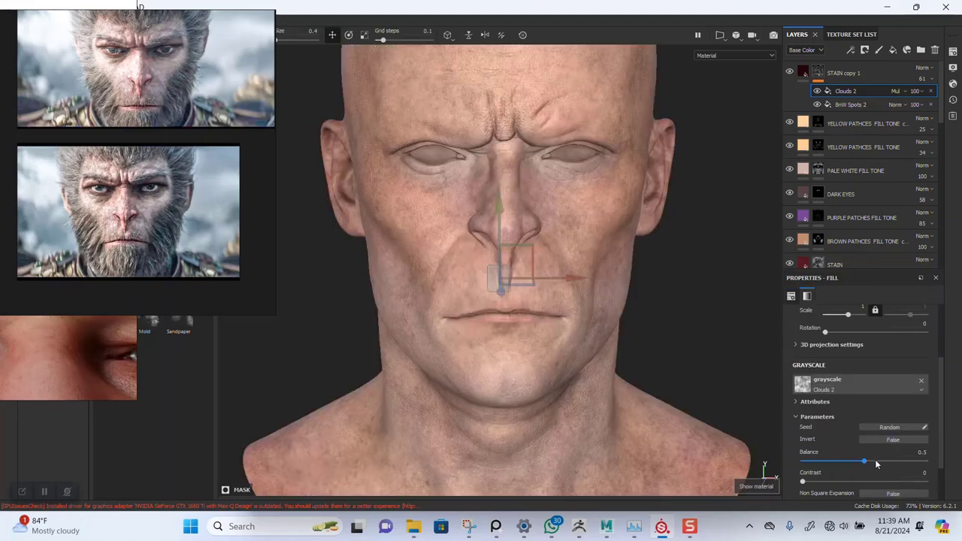
- Try a balance of 0.15 on the Clouds 2 fill and toggle the fill's visibility to compare the skin
{"action": "left_click_drag", "start_coordinate": [876, 461], "coordinate": [821, 464]}
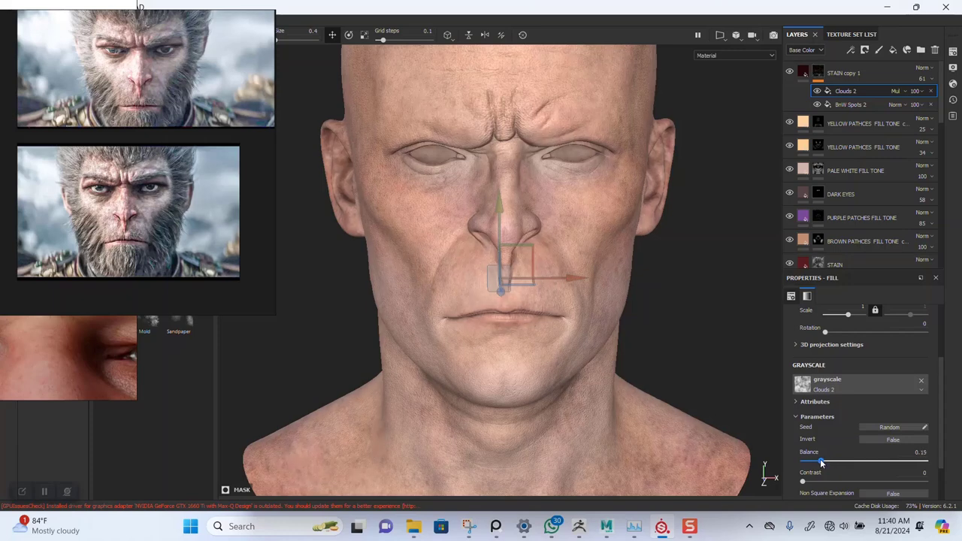
{"action": "left_click", "coordinate": [817, 91]}
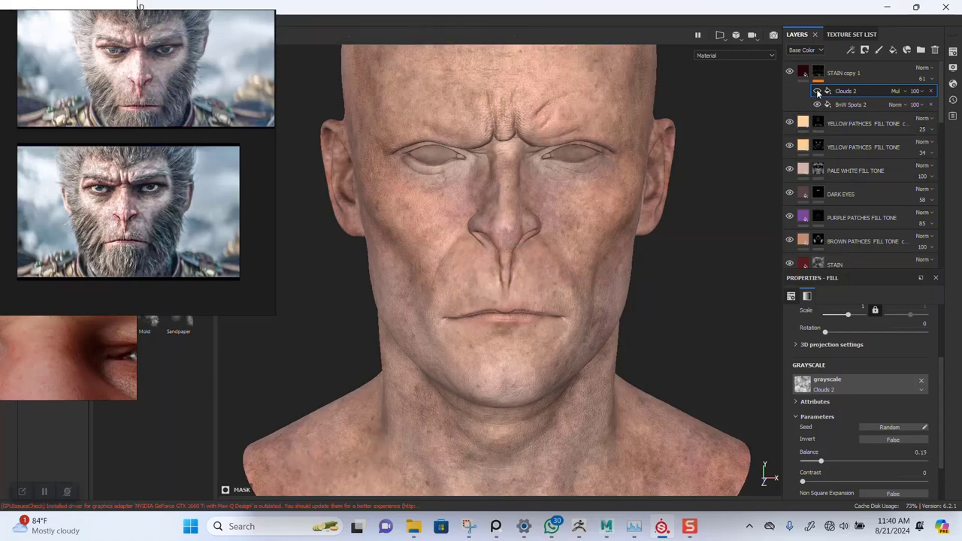
{"action": "left_click", "coordinate": [817, 91]}
{"action": "left_click", "coordinate": [817, 91]}
{"action": "left_click", "coordinate": [817, 91]}
{"action": "left_click", "coordinate": [817, 91]}
{"action": "left_click", "coordinate": [817, 91]}
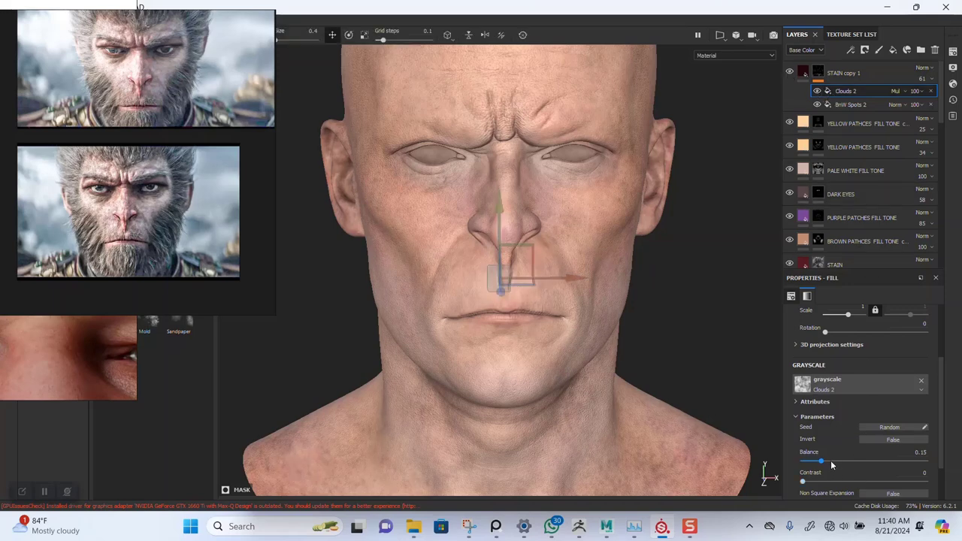
- Raise the Clouds 2 fill's balance to 0.66 and randomize its seed twice
{"action": "left_click_drag", "start_coordinate": [832, 464], "coordinate": [888, 467]}
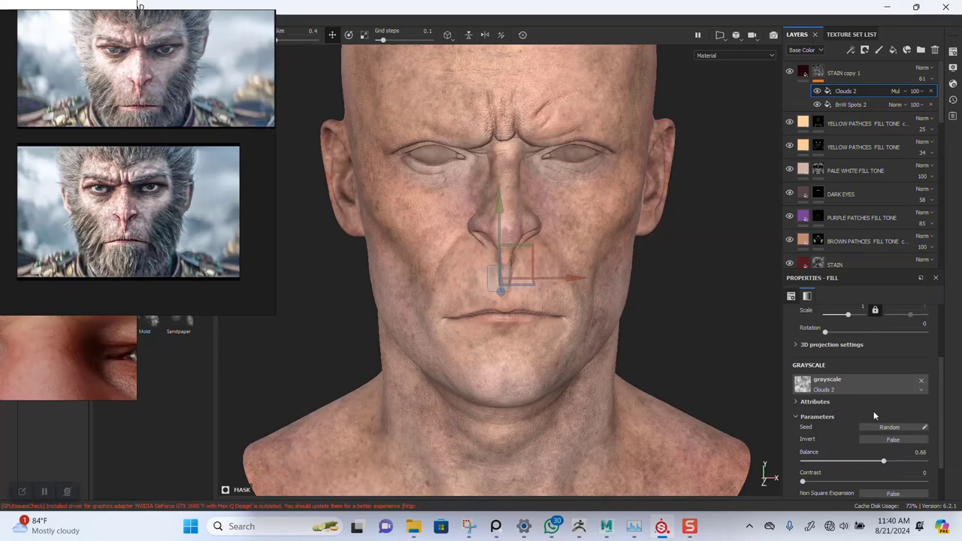
{"action": "left_click", "coordinate": [883, 428]}
{"action": "left_click", "coordinate": [882, 429]}
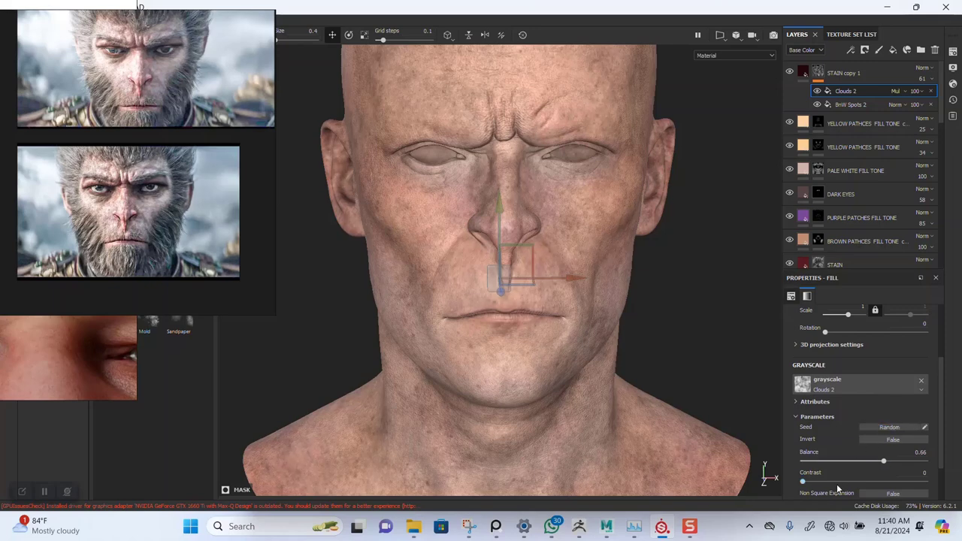
- Display the STAIN copy's mask, set the Clouds 2 balance to 0.46, and return to the material view
{"action": "right_click_drag", "start_coordinate": [620, 318], "coordinate": [621, 334], "text": "alt"}
{"action": "key", "text": "m"}
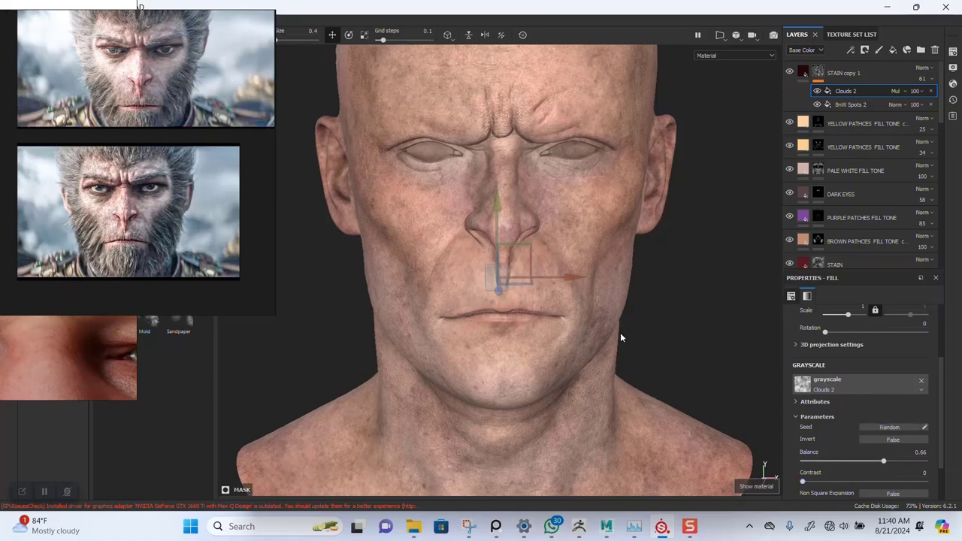
{"action": "key", "text": "c"}
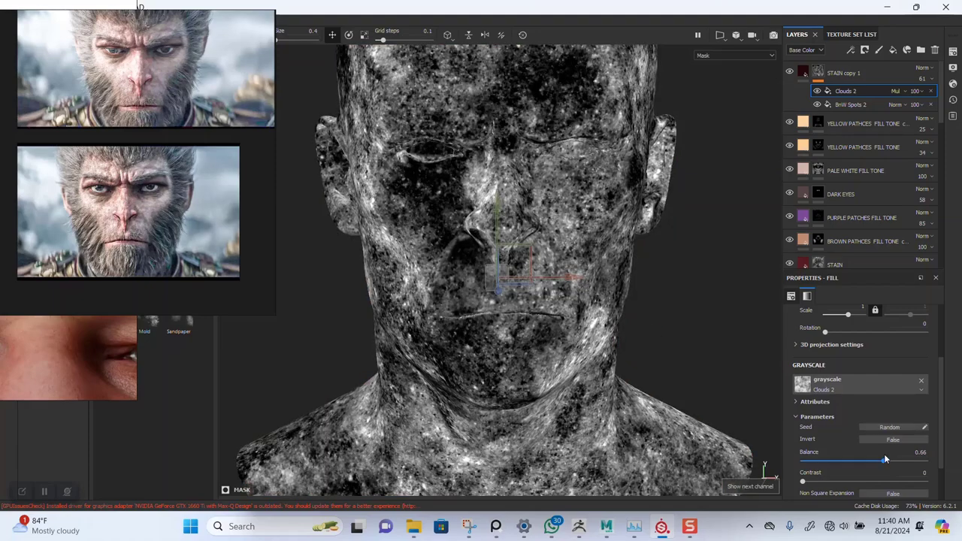
{"action": "left_click_drag", "start_coordinate": [887, 463], "coordinate": [860, 470]}
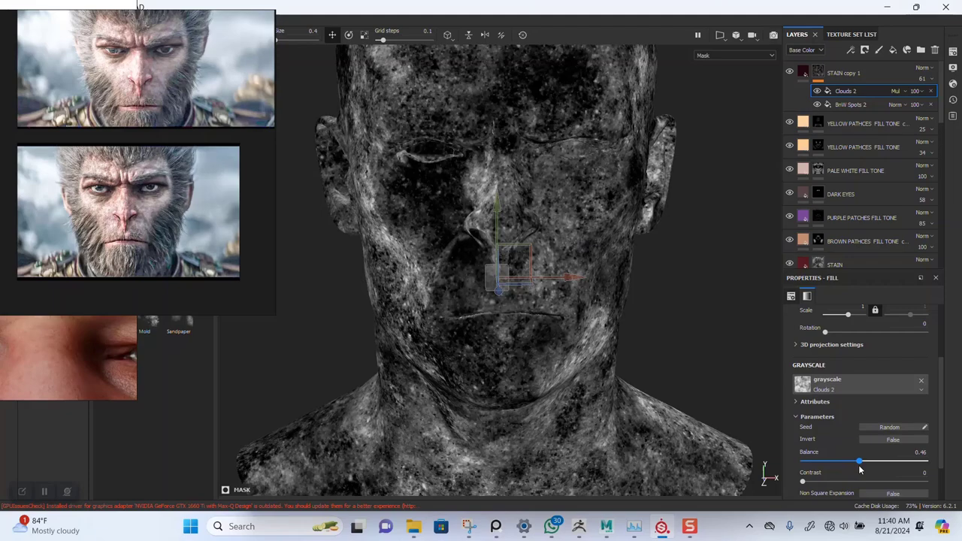
{"action": "key", "text": "m"}
- Inspect the stains on the forehead, cheeks and nose up close, comparing the face with the STAIN copy hidden and shown
{"action": "left_click_drag", "start_coordinate": [644, 346], "coordinate": [561, 264], "text": "alt"}
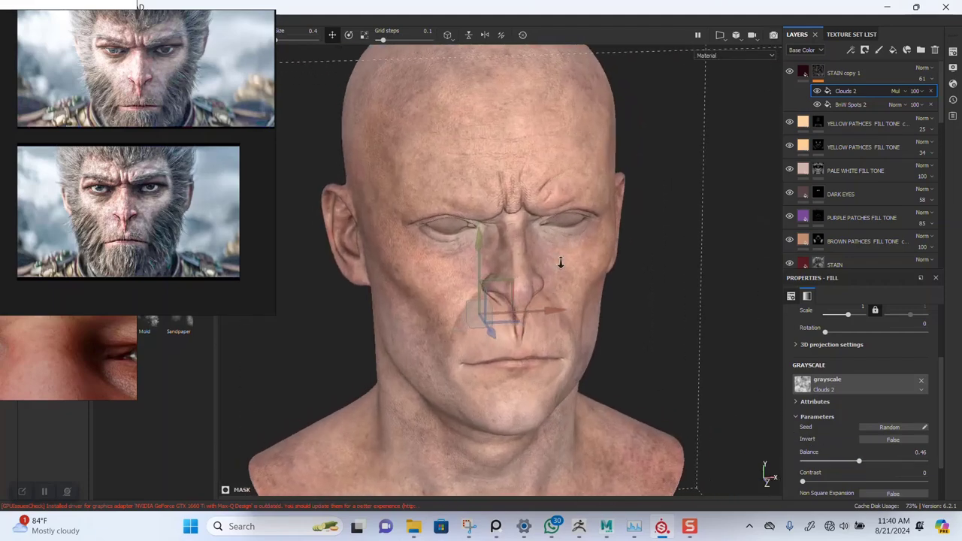
{"action": "right_click_drag", "start_coordinate": [561, 264], "coordinate": [554, 333], "text": "alt"}
{"action": "middle_click_drag", "start_coordinate": [554, 333], "coordinate": [588, 258], "text": "alt"}
{"action": "left_click_drag", "start_coordinate": [588, 258], "coordinate": [748, 169], "text": "alt"}
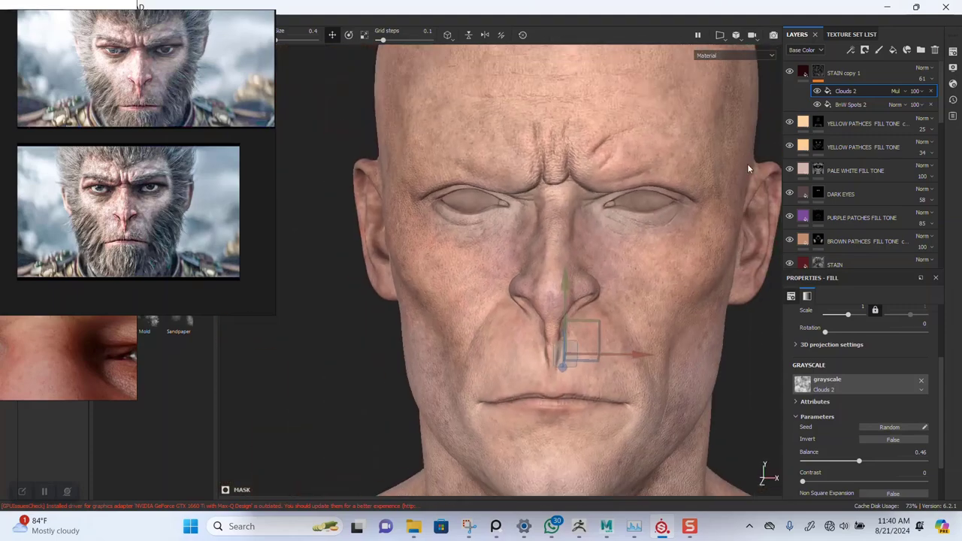
{"action": "left_click", "coordinate": [789, 72]}
{"action": "left_click", "coordinate": [789, 72]}
{"action": "left_click_drag", "start_coordinate": [662, 315], "coordinate": [629, 279], "text": "alt"}
{"action": "right_click_drag", "start_coordinate": [629, 279], "coordinate": [595, 285], "text": "alt"}
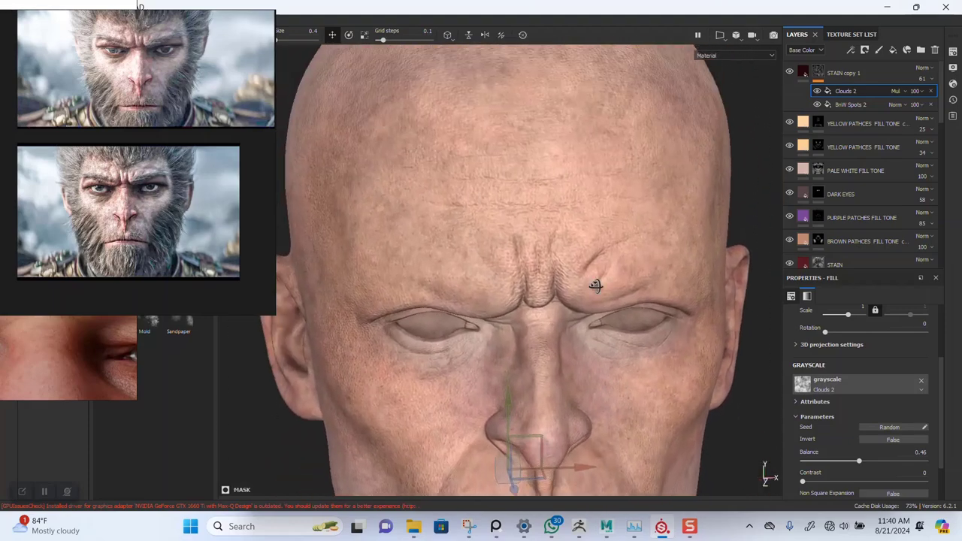
{"action": "left_click_drag", "start_coordinate": [595, 286], "coordinate": [597, 249], "text": "alt"}
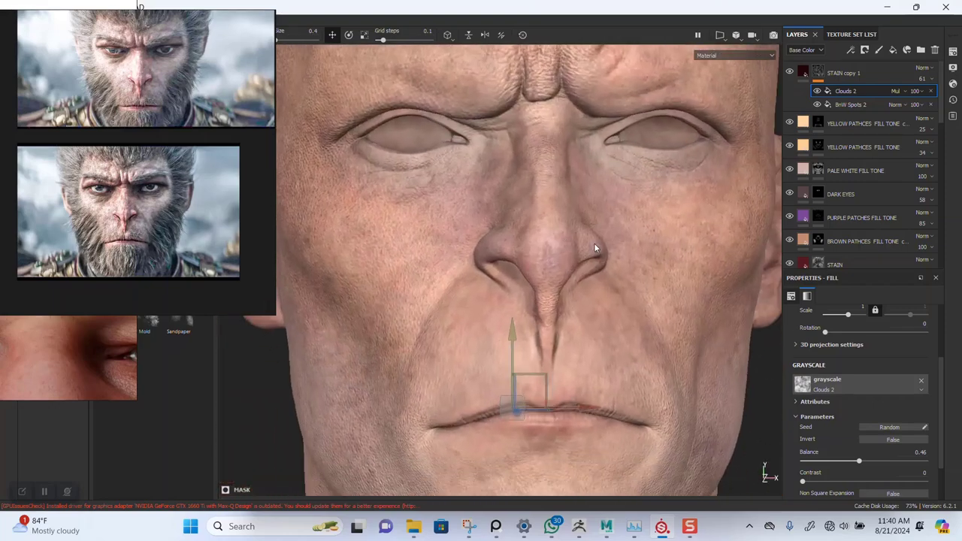
- Lower the STAIN copy 1 layer's opacity to 42 and check the face
{"action": "left_click", "coordinate": [932, 79]}
{"action": "left_click", "coordinate": [929, 97]}
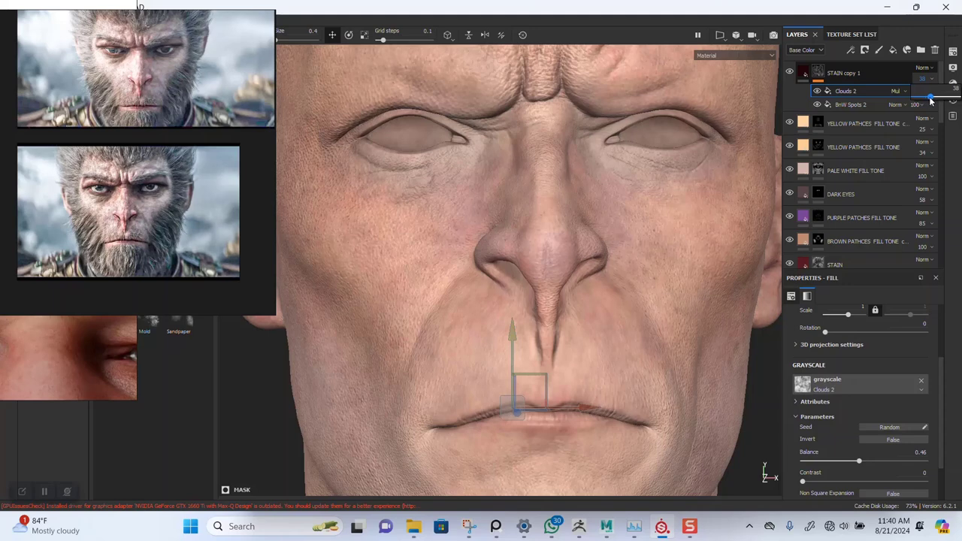
{"action": "mouse_move", "coordinate": [931, 100]}
{"action": "left_mouse_down"}
{"action": "mouse_move", "coordinate": [957, 100]}
{"action": "mouse_move", "coordinate": [934, 99]}
{"action": "left_mouse_up"}
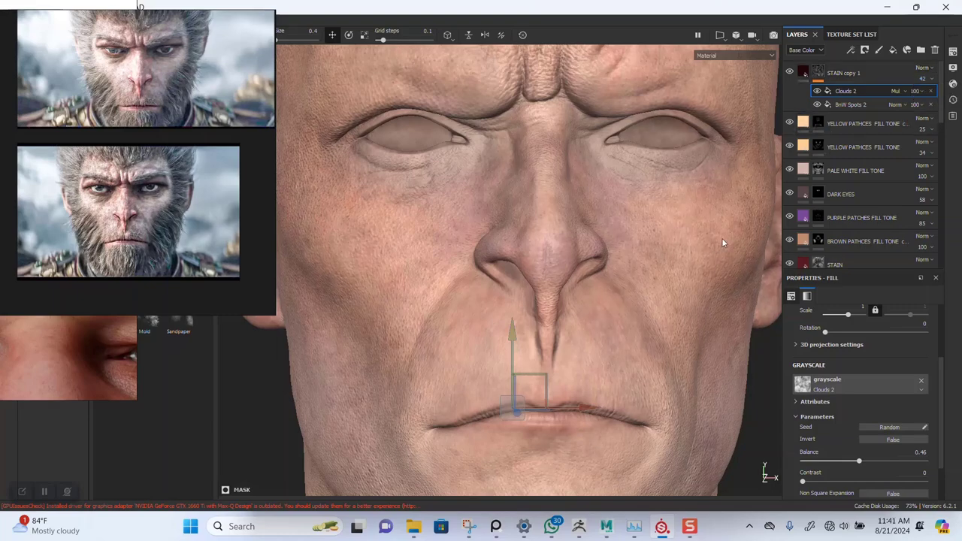
{"action": "left_click_drag", "start_coordinate": [726, 241], "coordinate": [511, 187], "text": "alt"}
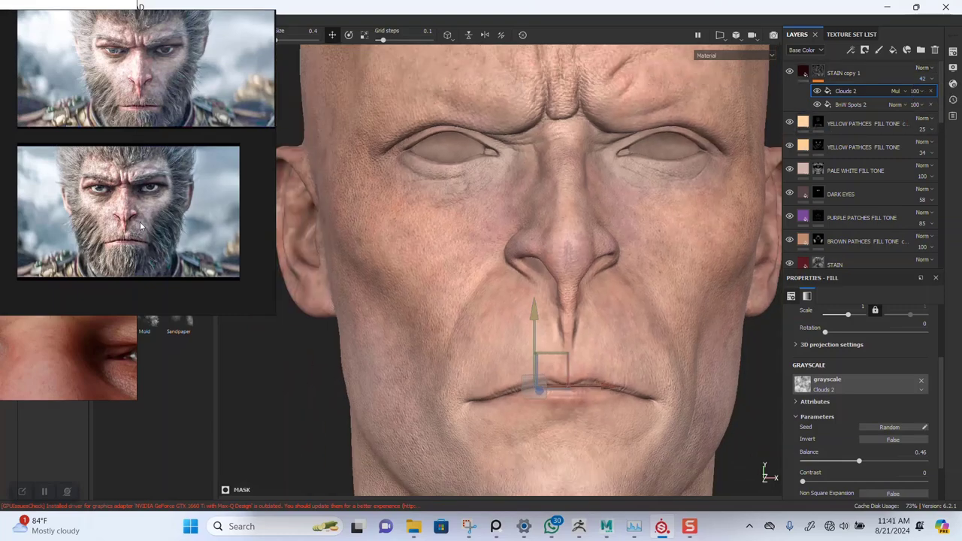
- Zoom the Wukong reference image and move its window aside to uncover the human skin reference board
{"action": "scroll", "coordinate": [138, 222], "scroll_direction": "up", "scroll_amount": 3}
{"action": "scroll", "coordinate": [135, 222], "scroll_direction": "down", "scroll_amount": 2}
{"action": "right_click_drag", "start_coordinate": [135, 223], "coordinate": [524, 201]}
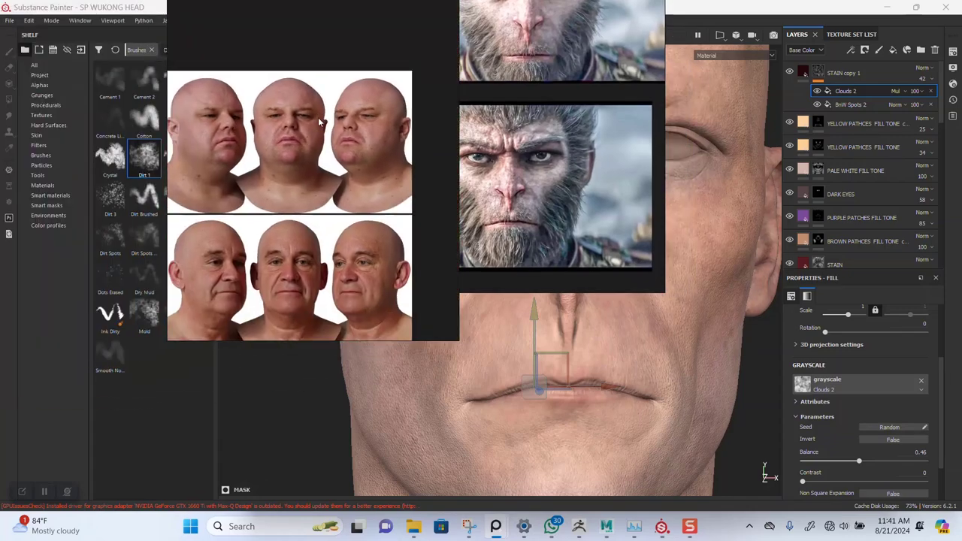
- Examine the skin color map references on the reference board, closely around the forehead, eyes and nose
{"action": "scroll", "coordinate": [313, 185], "scroll_direction": "down", "scroll_amount": 6}
{"action": "middle_click_drag", "start_coordinate": [366, 265], "coordinate": [210, 178]}
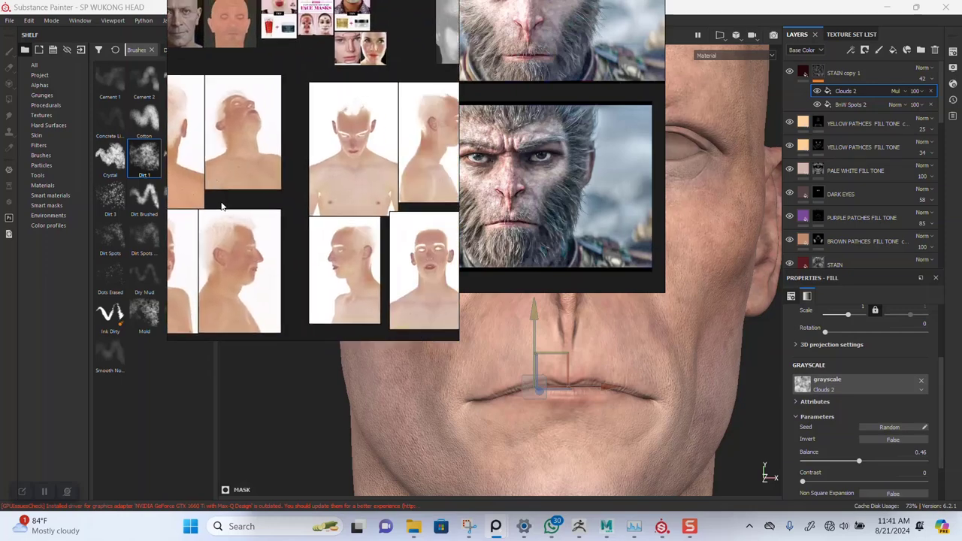
{"action": "scroll", "coordinate": [366, 167], "scroll_direction": "up", "scroll_amount": 2}
{"action": "middle_click_drag", "start_coordinate": [410, 243], "coordinate": [338, 153]}
{"action": "middle_click_drag", "start_coordinate": [397, 228], "coordinate": [340, 160]}
{"action": "scroll", "coordinate": [338, 293], "scroll_direction": "up", "scroll_amount": 6}
{"action": "scroll", "coordinate": [347, 202], "scroll_direction": "up", "scroll_amount": 3}
{"action": "middle_click_drag", "start_coordinate": [352, 213], "coordinate": [353, 235]}
{"action": "scroll", "coordinate": [287, 186], "scroll_direction": "down", "scroll_amount": 2}
{"action": "scroll", "coordinate": [333, 168], "scroll_direction": "up", "scroll_amount": 2}
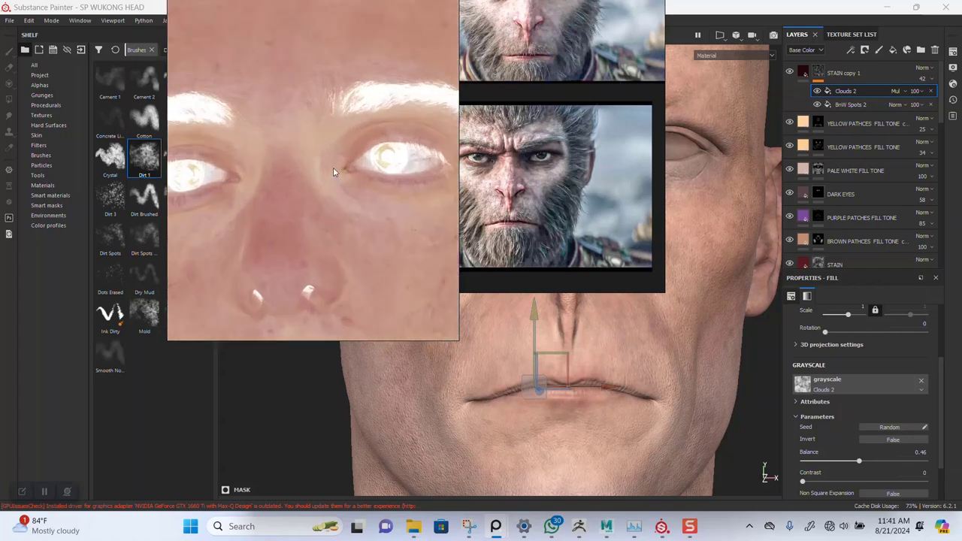
{"action": "middle_click_drag", "start_coordinate": [306, 146], "coordinate": [341, 211]}
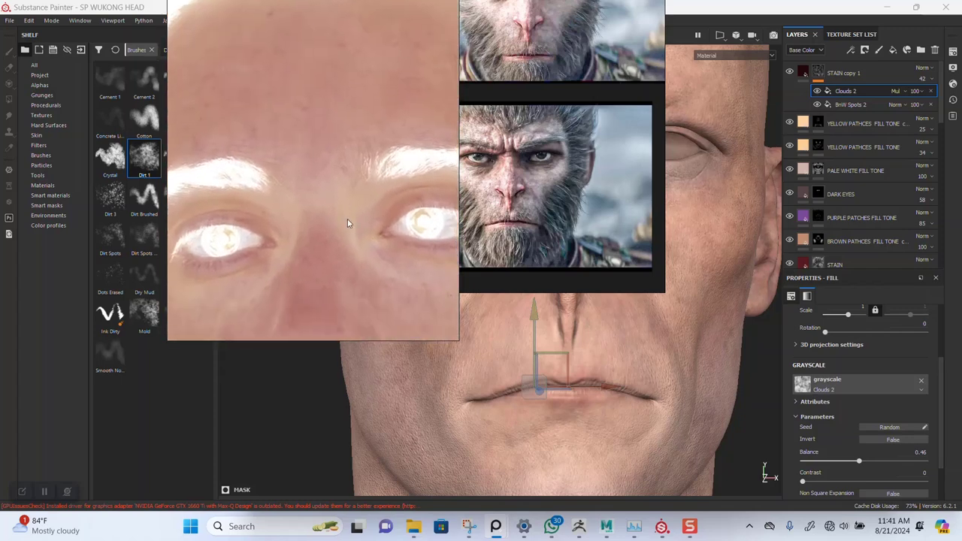
- Move the reference images off the model's face and hide the STAIN copy 1 layer
{"action": "left_click_drag", "start_coordinate": [347, 219], "coordinate": [183, 183]}
{"action": "left_click_drag", "start_coordinate": [618, 193], "coordinate": [179, 152]}
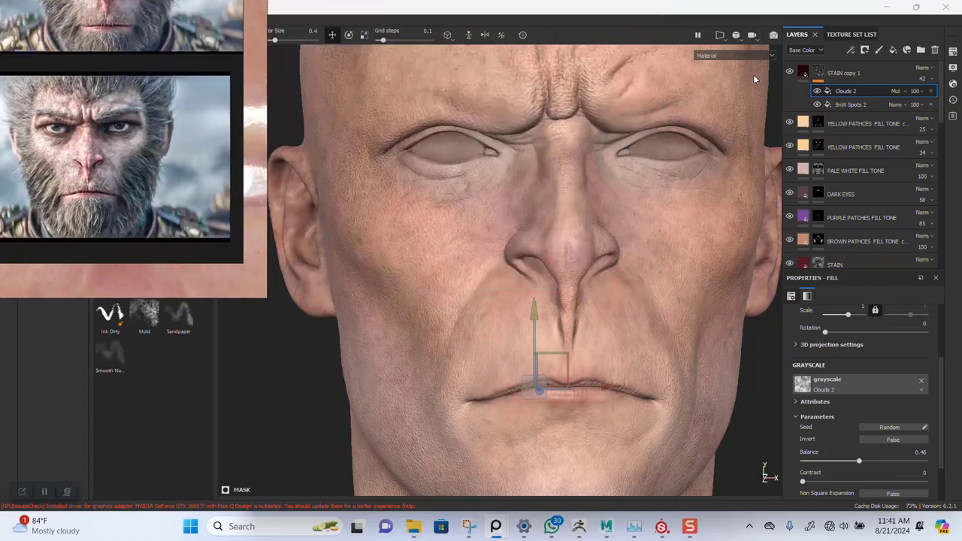
{"action": "scroll", "coordinate": [592, 266], "scroll_direction": "down", "scroll_amount": 3}
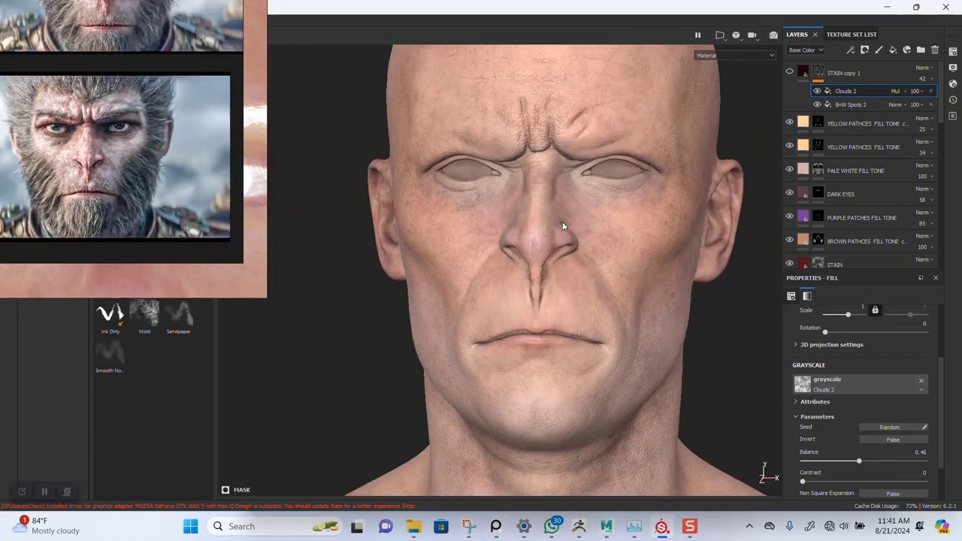
{"action": "middle_click_drag", "start_coordinate": [562, 225], "coordinate": [554, 178]}
{"action": "scroll", "coordinate": [801, 200], "scroll_direction": "down", "scroll_amount": 1}
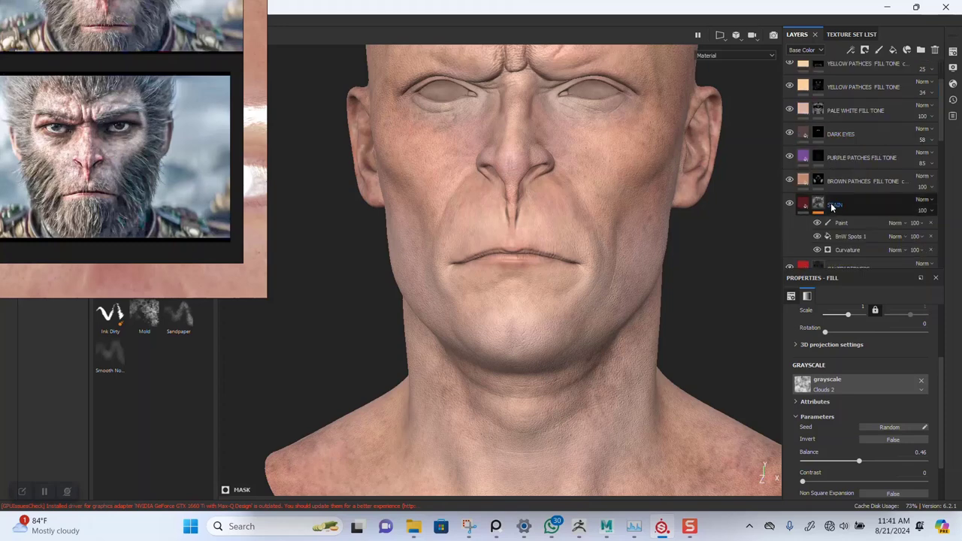
- Compare the skin with and without the STAIN layer and reduce that layer's opacity to about 67
{"action": "left_click", "coordinate": [790, 203]}
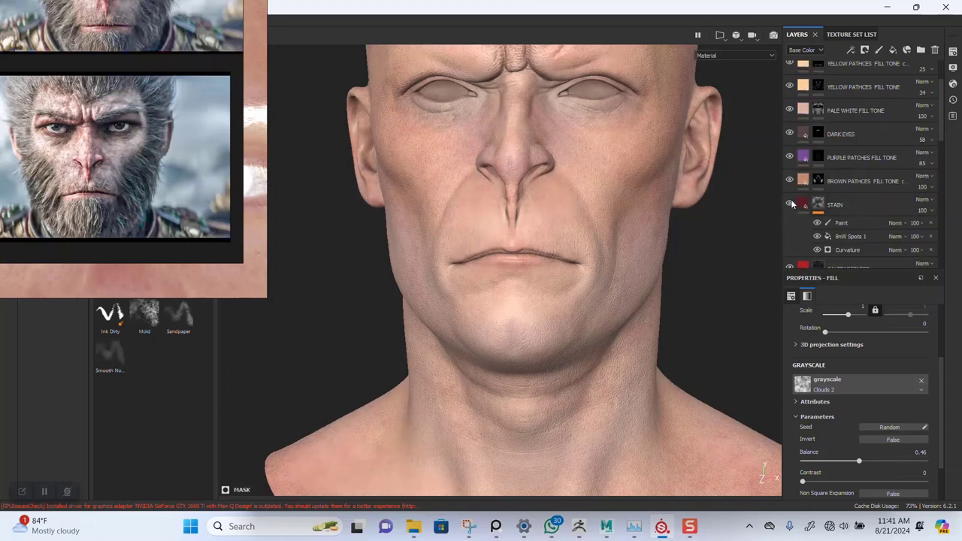
{"action": "left_click", "coordinate": [790, 203]}
{"action": "left_click", "coordinate": [926, 211]}
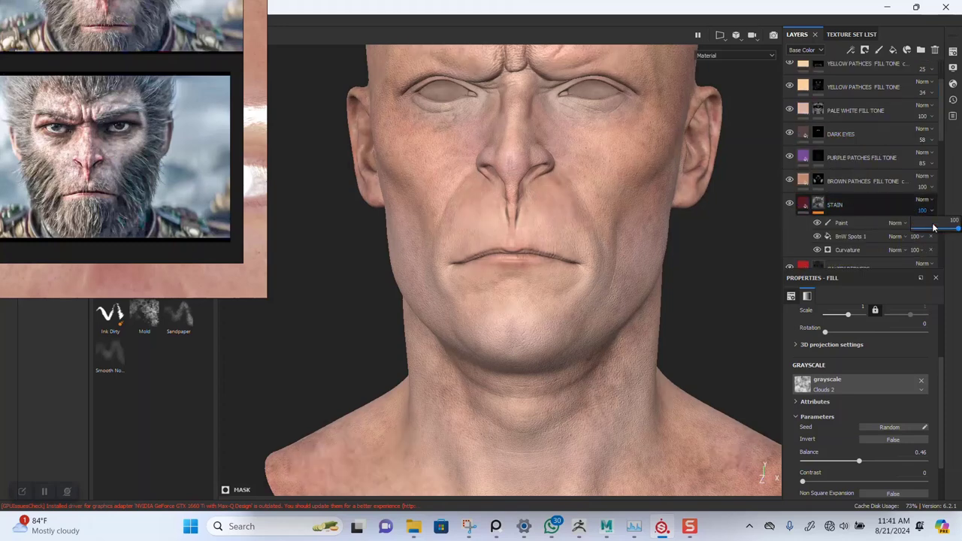
{"action": "left_click", "coordinate": [935, 227]}
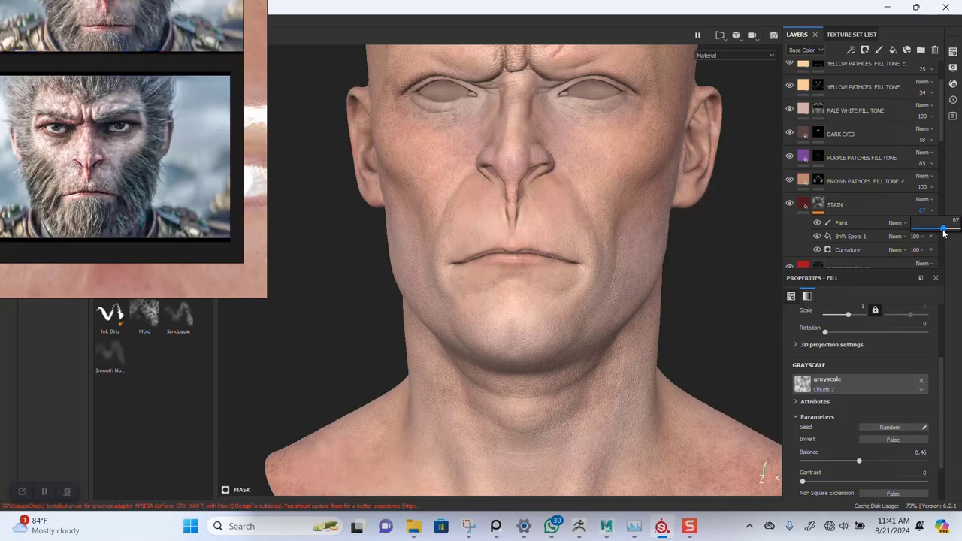
{"action": "left_click_drag", "start_coordinate": [944, 232], "coordinate": [945, 233]}
{"action": "left_click_drag", "start_coordinate": [540, 197], "coordinate": [579, 251], "text": "alt"}
{"action": "scroll", "coordinate": [519, 244], "scroll_direction": "up", "scroll_amount": 3}
{"action": "scroll", "coordinate": [580, 251], "scroll_direction": "down", "scroll_amount": 2}
{"action": "scroll", "coordinate": [839, 130], "scroll_direction": "up", "scroll_amount": 2}
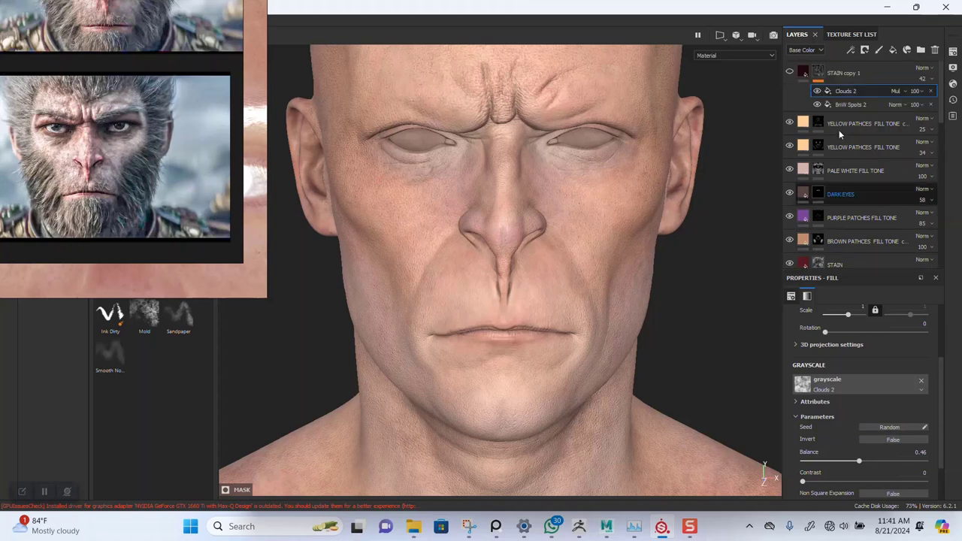
- Duplicate the STAIN copy 1 layer and rename the duplicate SPOT
{"action": "left_click", "coordinate": [841, 77]}
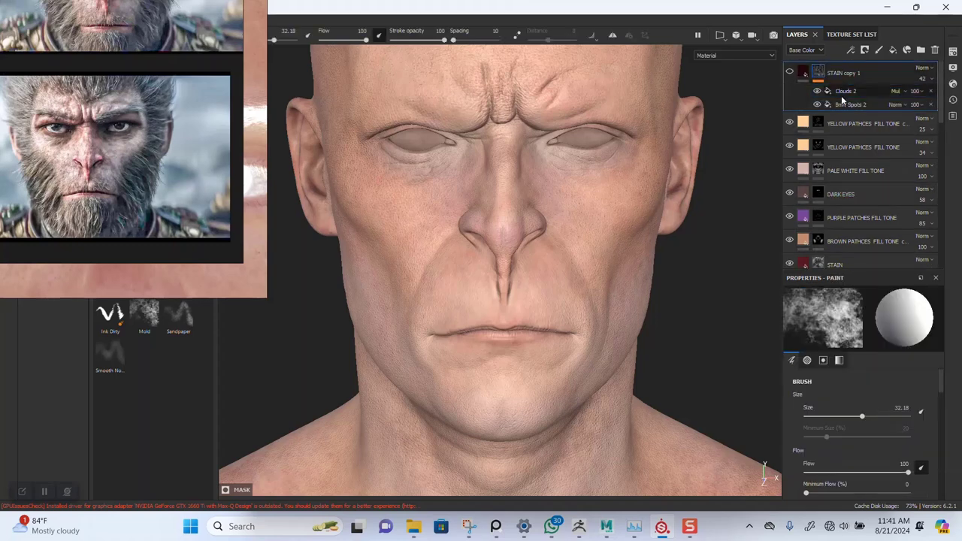
{"action": "key", "text": "ctrl+d"}
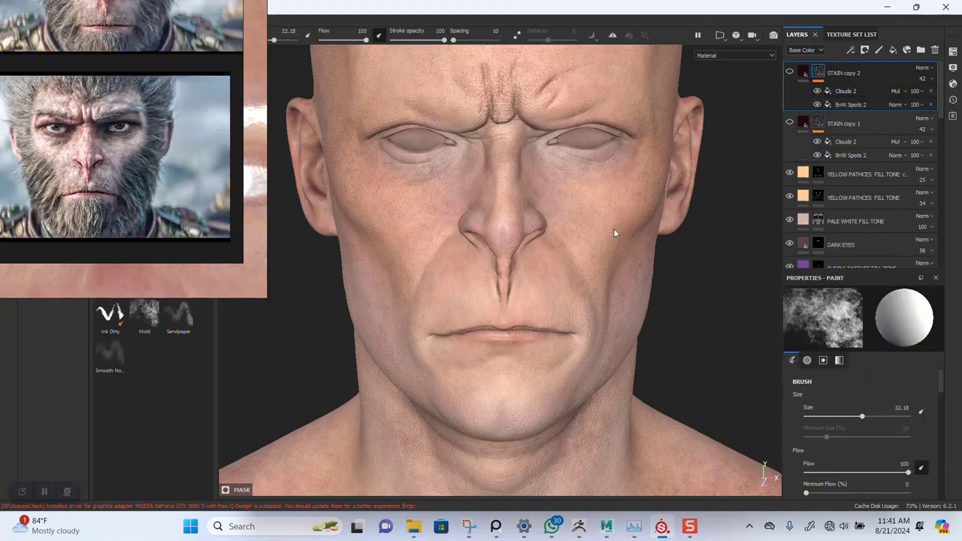
{"action": "double_click", "coordinate": [843, 73]}
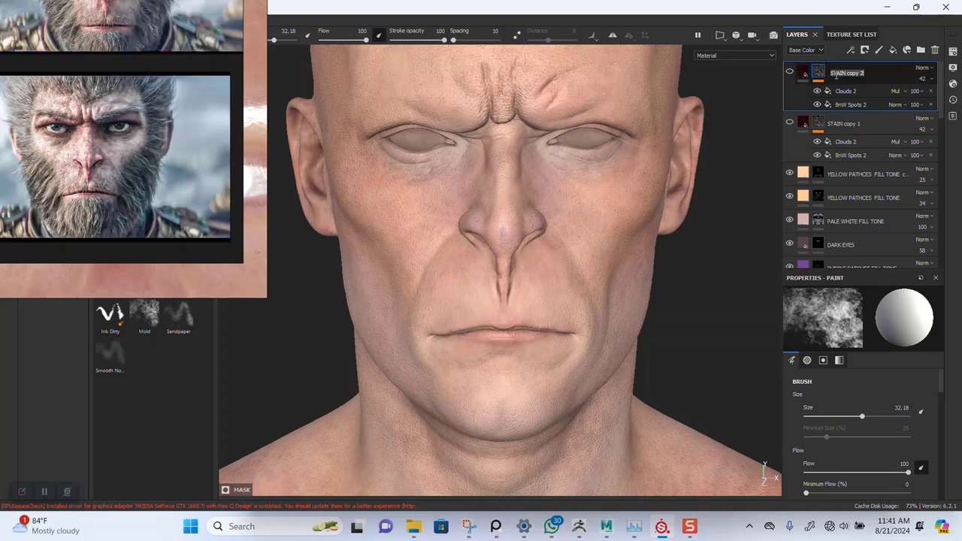
{"action": "type", "text": "SPOT"}
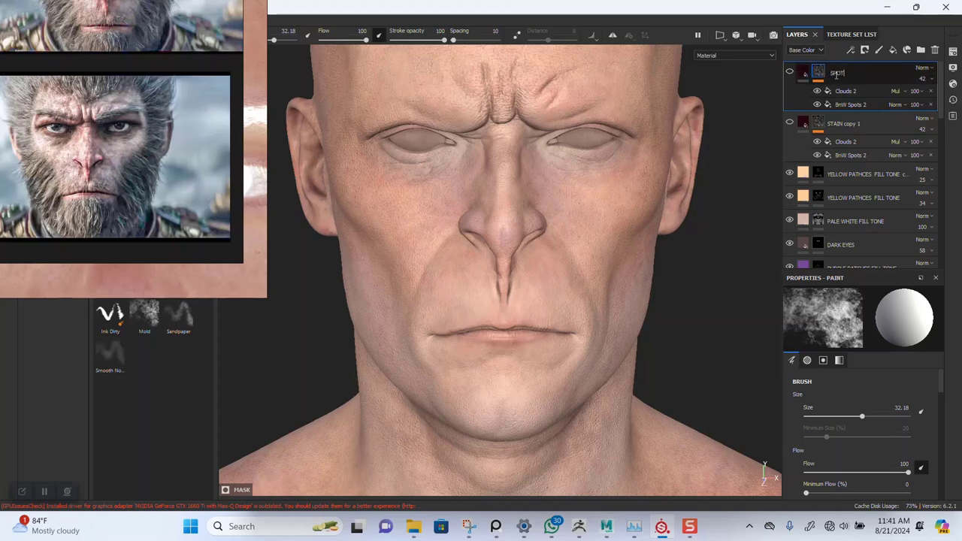
{"action": "key", "text": "Return"}
- Rearrange the reference images so the close-up of the nose and lip skin sits beside the model and the layer stack is uncovered
{"action": "scroll", "coordinate": [178, 167], "scroll_direction": "down", "scroll_amount": 3}
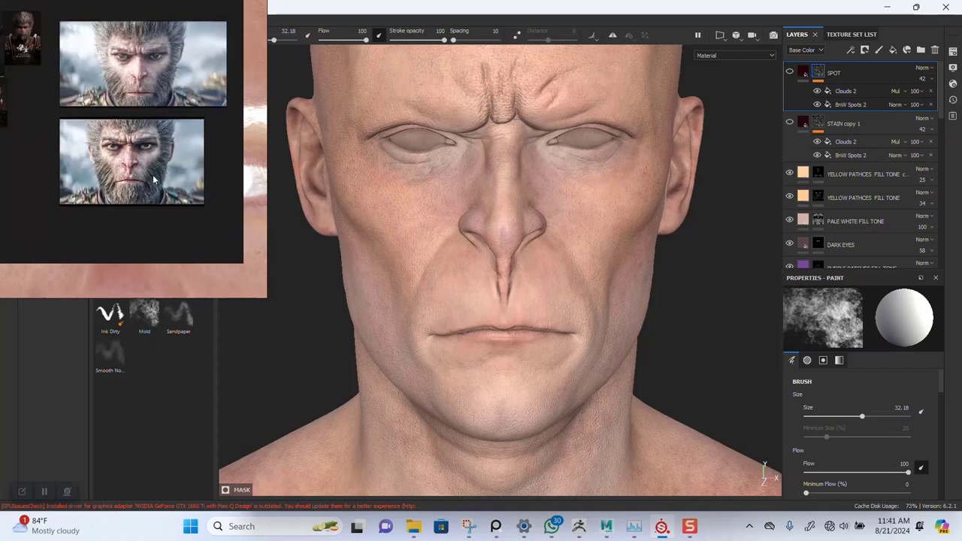
{"action": "right_click_drag", "start_coordinate": [154, 179], "coordinate": [714, 138]}
{"action": "right_click_drag", "start_coordinate": [705, 180], "coordinate": [745, 89]}
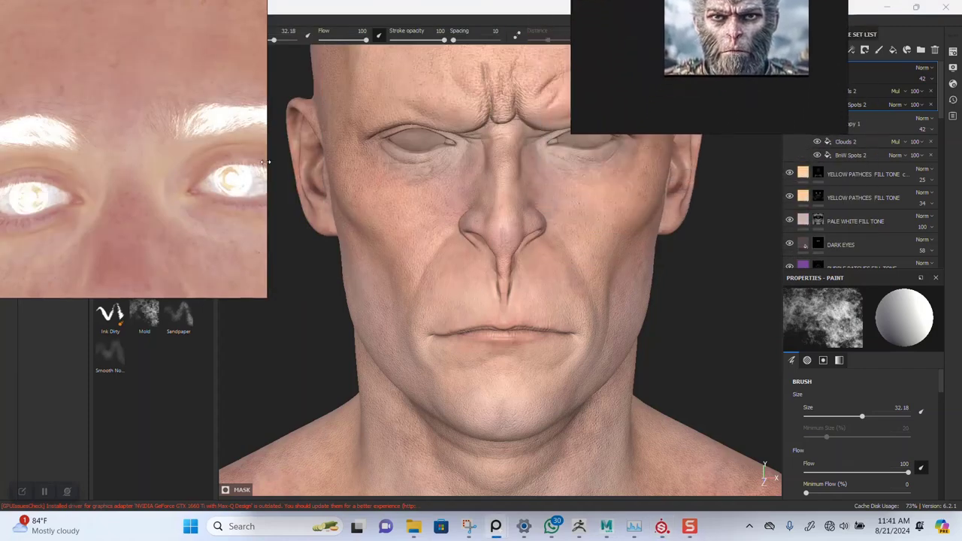
{"action": "scroll", "coordinate": [134, 190], "scroll_direction": "down", "scroll_amount": 3}
{"action": "scroll", "coordinate": [135, 111], "scroll_direction": "up", "scroll_amount": 4}
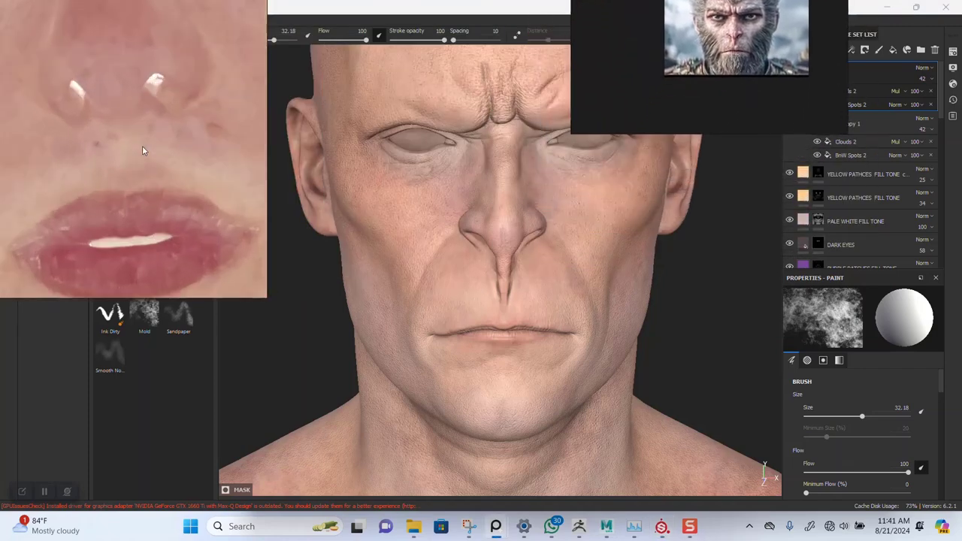
{"action": "right_click_drag", "start_coordinate": [159, 134], "coordinate": [293, 200]}
{"action": "middle_click_drag", "start_coordinate": [287, 194], "coordinate": [270, 211]}
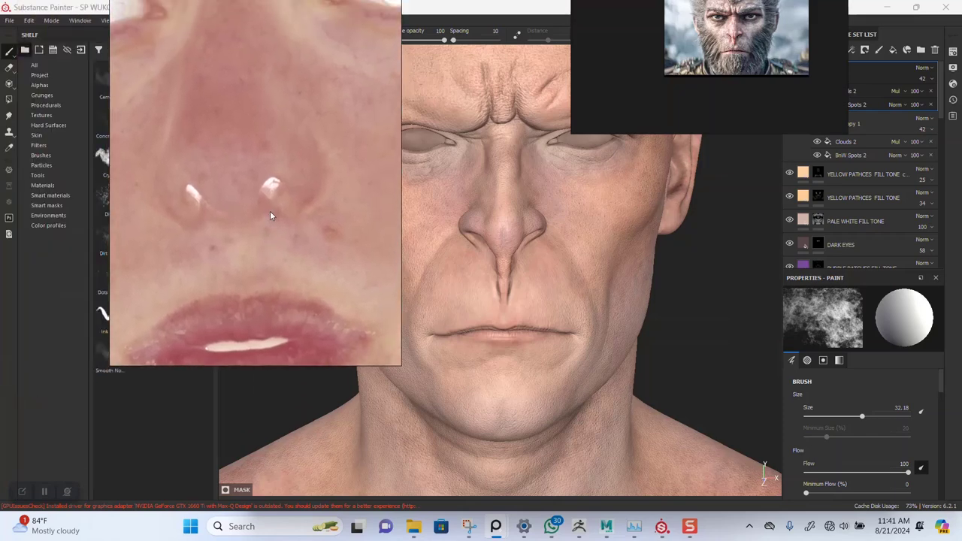
{"action": "right_click_drag", "start_coordinate": [270, 211], "coordinate": [158, 160]}
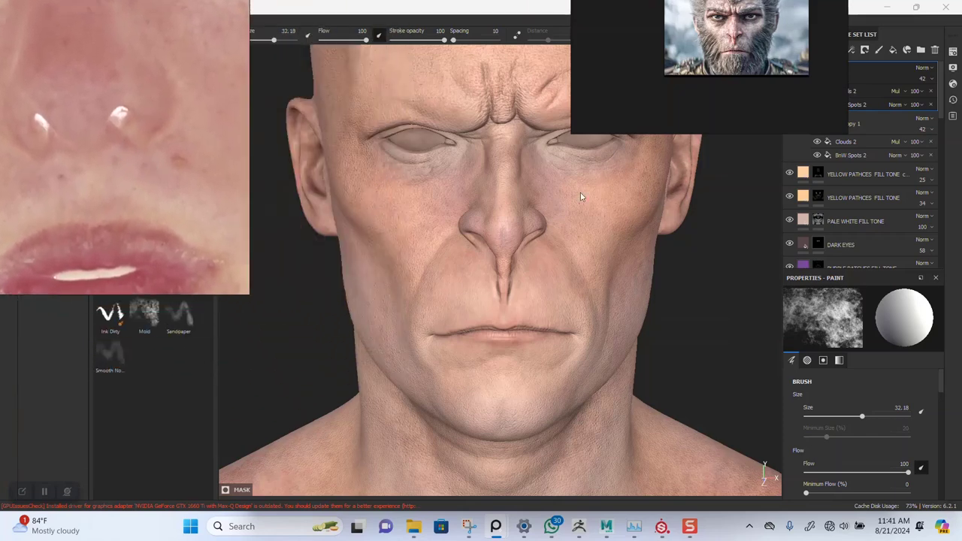
{"action": "right_click_drag", "start_coordinate": [765, 126], "coordinate": [665, 43]}
{"action": "right_click_drag", "start_coordinate": [730, 211], "coordinate": [661, 194], "text": "alt"}
{"action": "middle_click_drag", "start_coordinate": [661, 194], "coordinate": [666, 219], "text": "alt"}
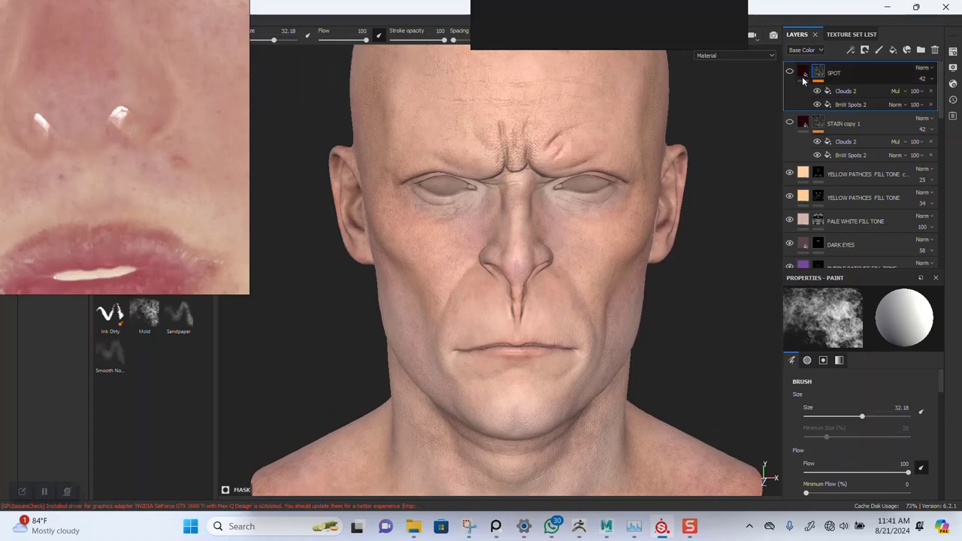
- Replace the SPOT layer's mask with a black mask and brighten its base color to red, with value 0.271
{"action": "right_click", "coordinate": [819, 72]}
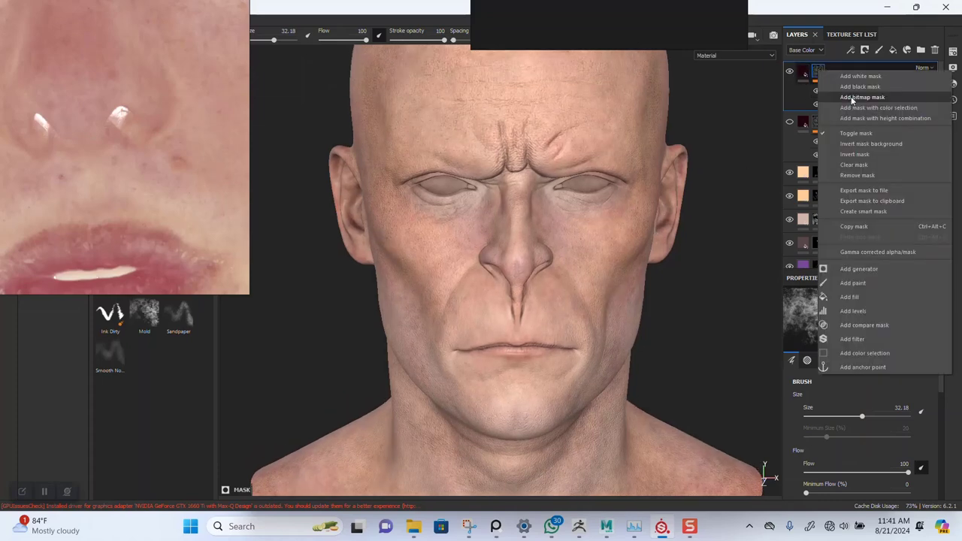
{"action": "left_click", "coordinate": [849, 98]}
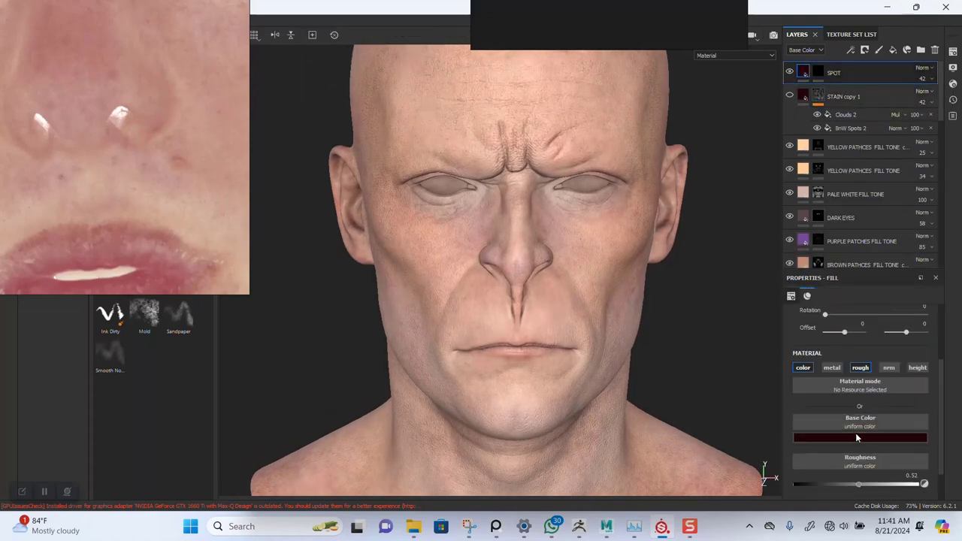
{"action": "left_click", "coordinate": [857, 437]}
{"action": "left_click_drag", "start_coordinate": [950, 383], "coordinate": [951, 375]}
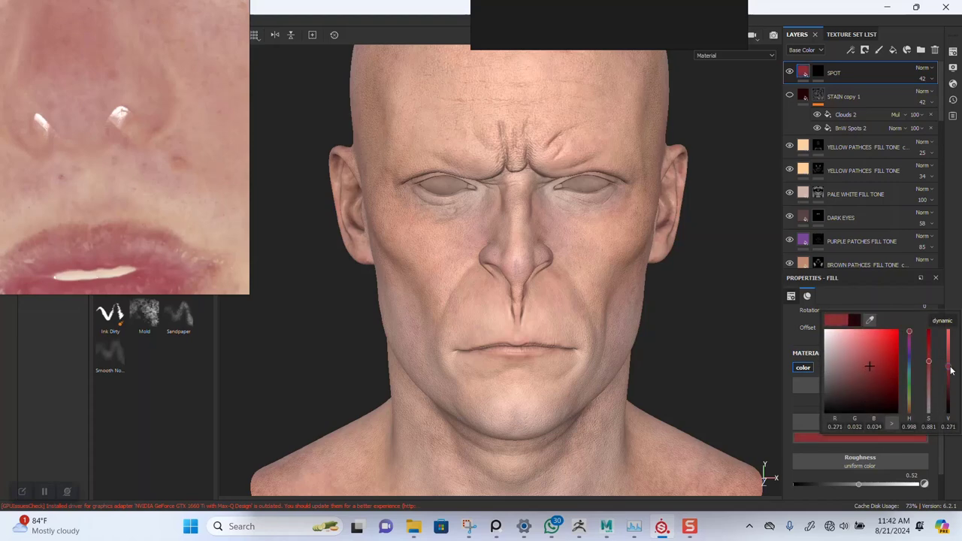
- Add a fill effect to the SPOT layer's mask
{"action": "left_click", "coordinate": [820, 74]}
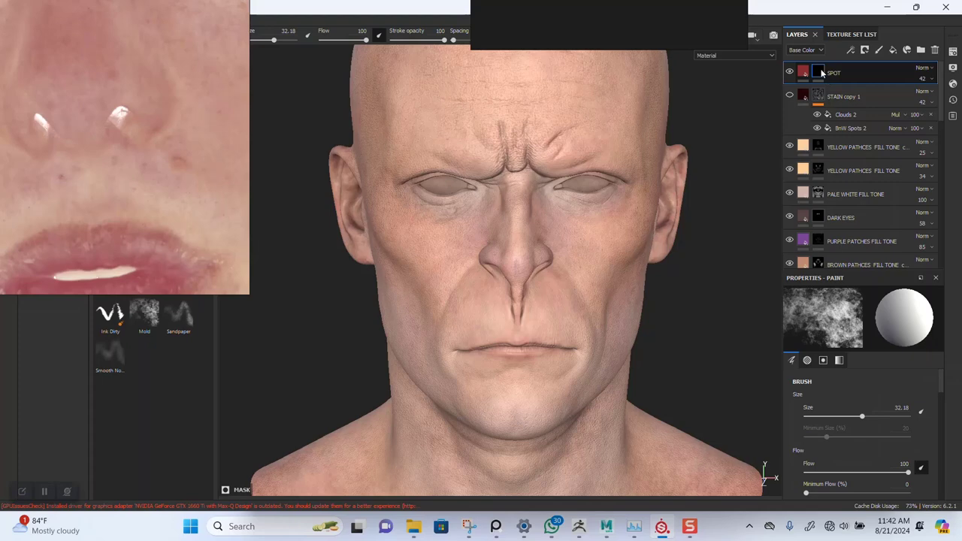
{"action": "right_click", "coordinate": [822, 73]}
{"action": "left_click", "coordinate": [857, 294]}
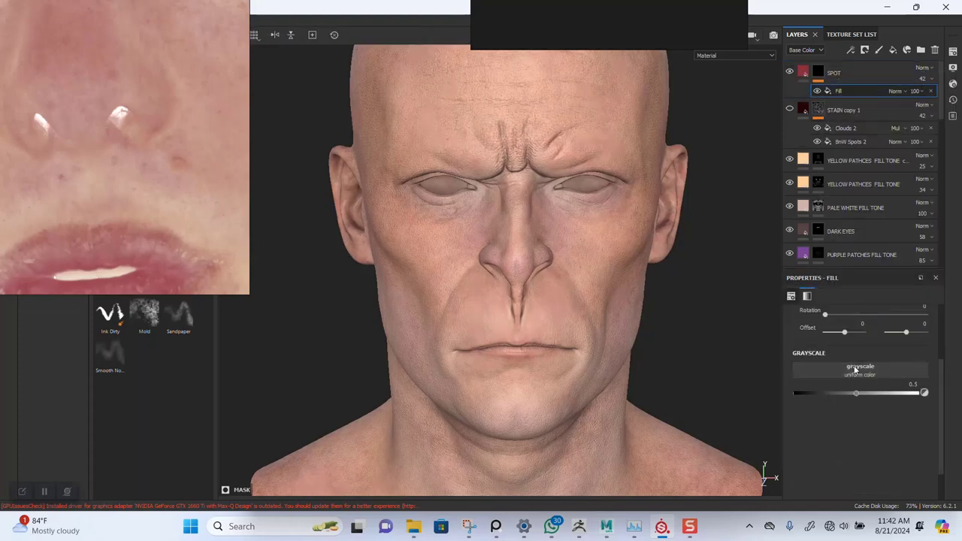
- Search the procedural textures for SPOT and assign Grunge Stains Spots as the mask fill's grayscale
{"action": "left_click", "coordinate": [855, 369]}
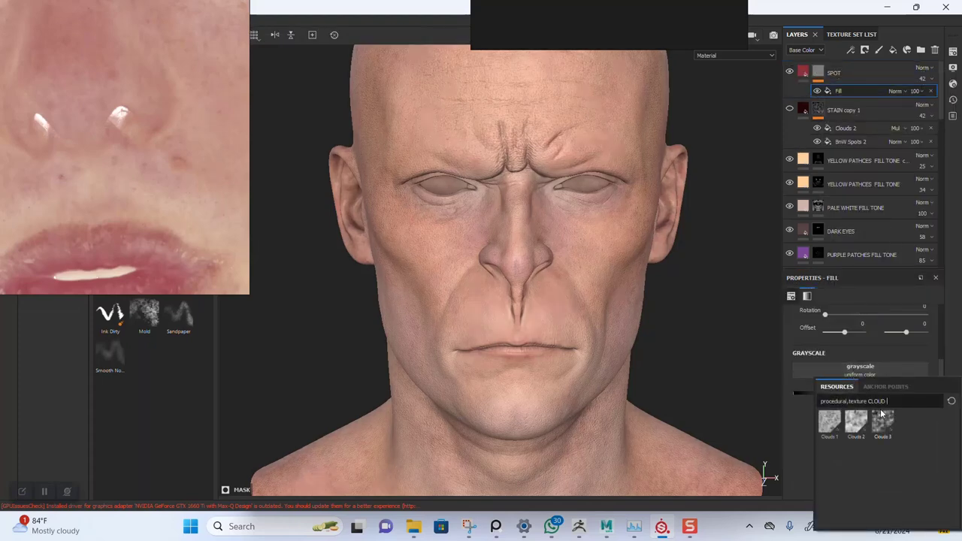
{"action": "key", "text": "BackSpace"}
{"action": "key", "text": "BackSpace"}
{"action": "key", "text": "BackSpace"}
{"action": "key", "text": "BackSpace"}
{"action": "key", "text": "BackSpace"}
{"action": "key", "text": "BackSpace"}
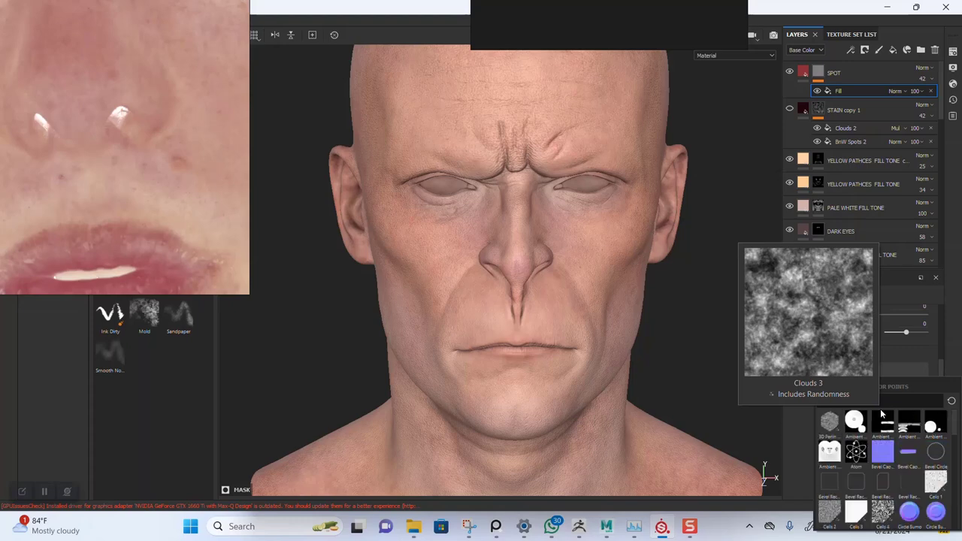
{"action": "key", "text": "BackSpace"}
{"action": "key", "text": "BackSpace"}
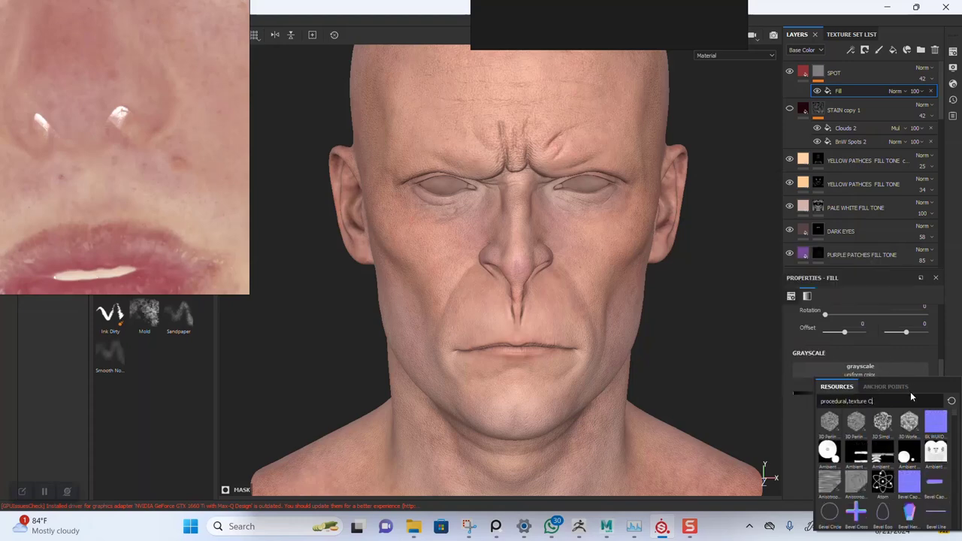
{"action": "type", "text": "SPOT"}
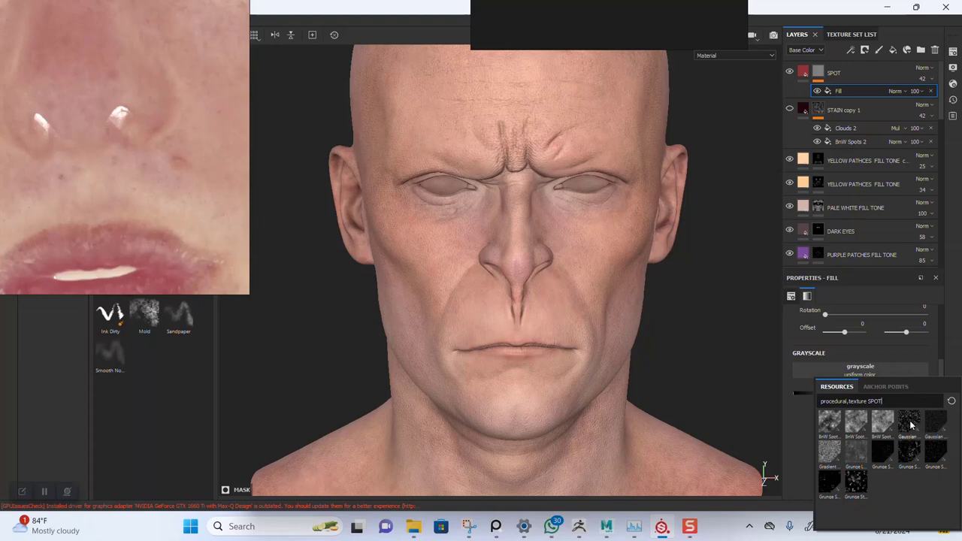
{"action": "mouse_move", "coordinate": [911, 425]}
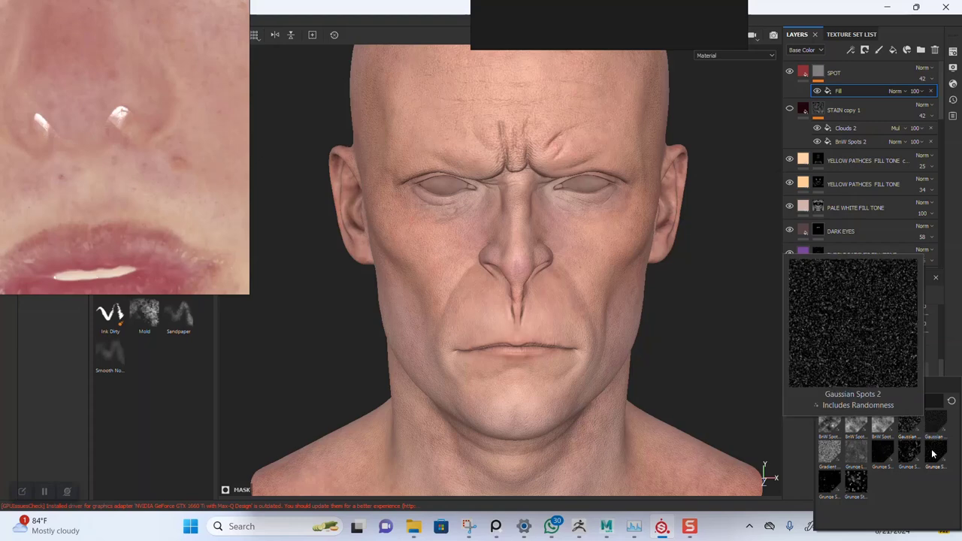
{"action": "mouse_move", "coordinate": [908, 463]}
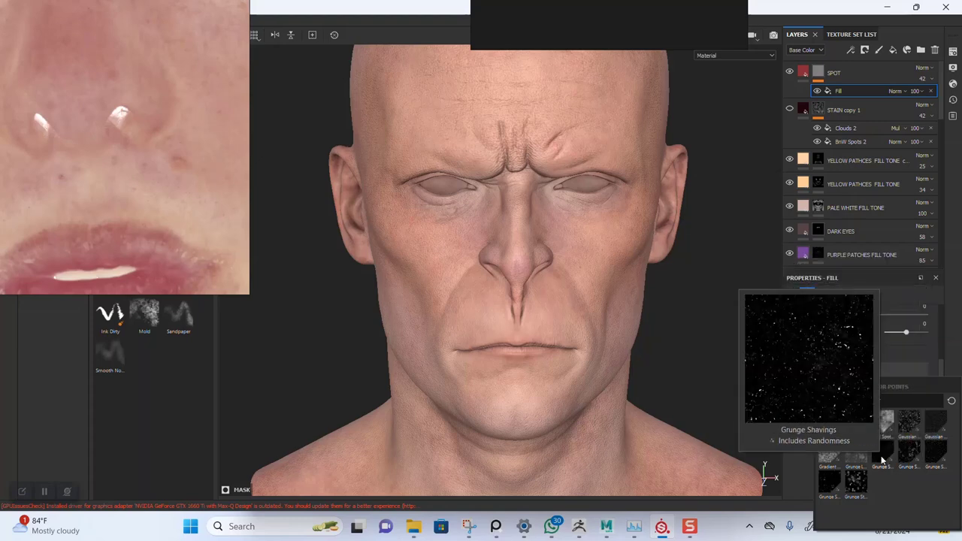
{"action": "mouse_move", "coordinate": [866, 460]}
{"action": "mouse_move", "coordinate": [831, 487]}
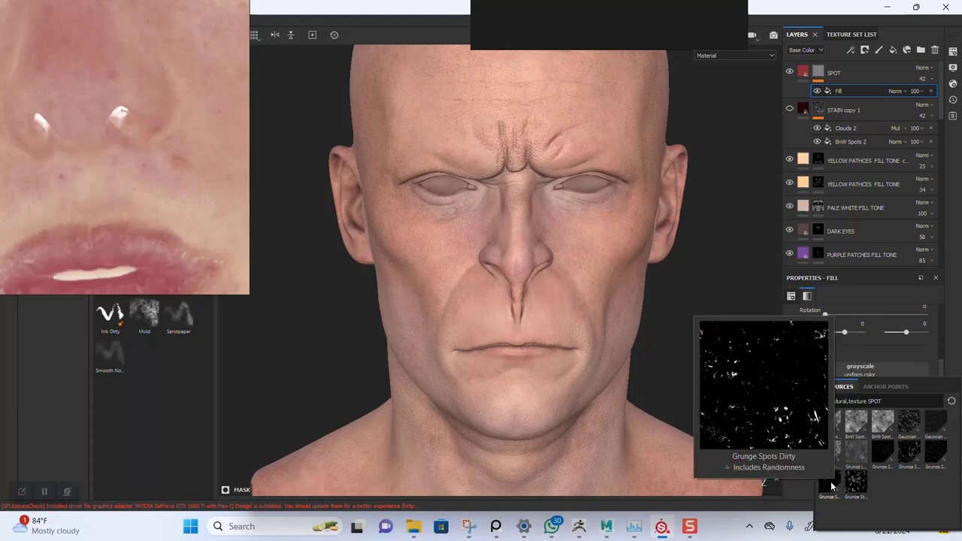
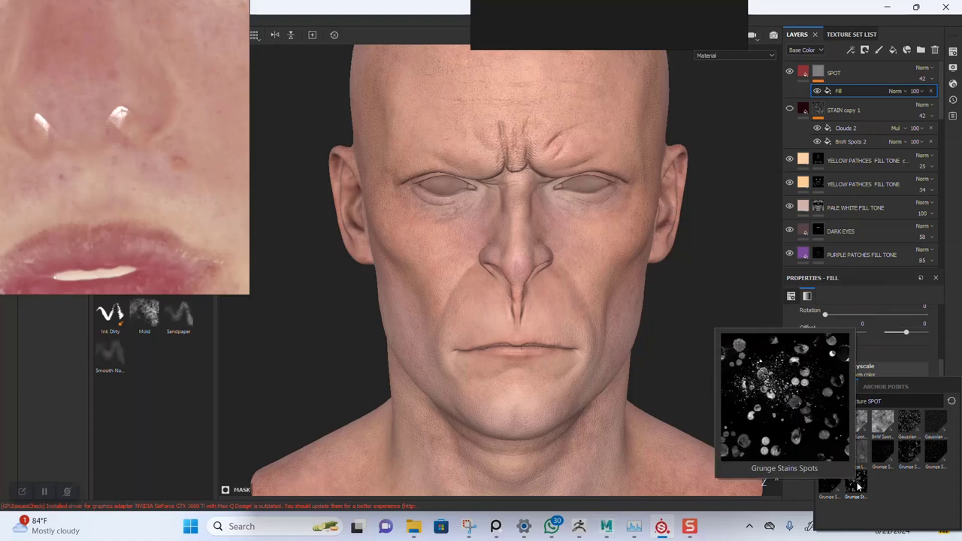
{"action": "left_click", "coordinate": [859, 487]}
{"action": "right_click_drag", "start_coordinate": [588, 287], "coordinate": [565, 288], "text": "alt"}
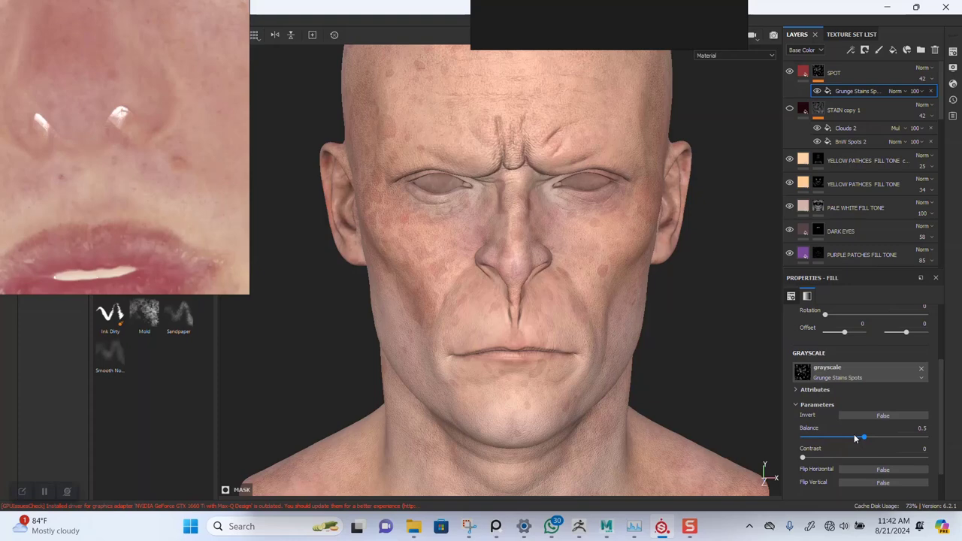
- Change the Grunge Stains Spots fill's projection to Tri-planar projection
{"action": "scroll", "coordinate": [855, 438], "scroll_direction": "up", "scroll_amount": 3}
{"action": "left_click", "coordinate": [853, 332]}
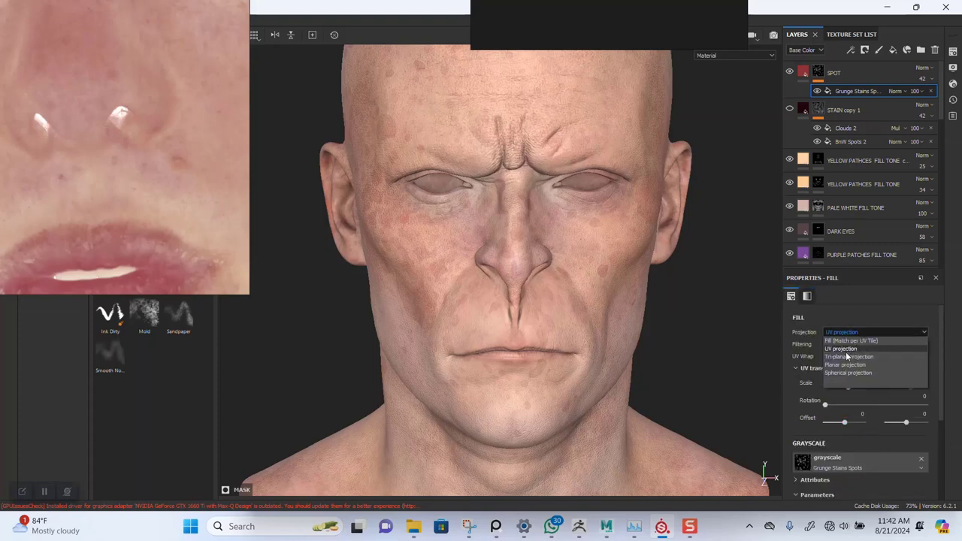
{"action": "left_click", "coordinate": [847, 356]}
{"action": "scroll", "coordinate": [826, 443], "scroll_direction": "down", "scroll_amount": 2}
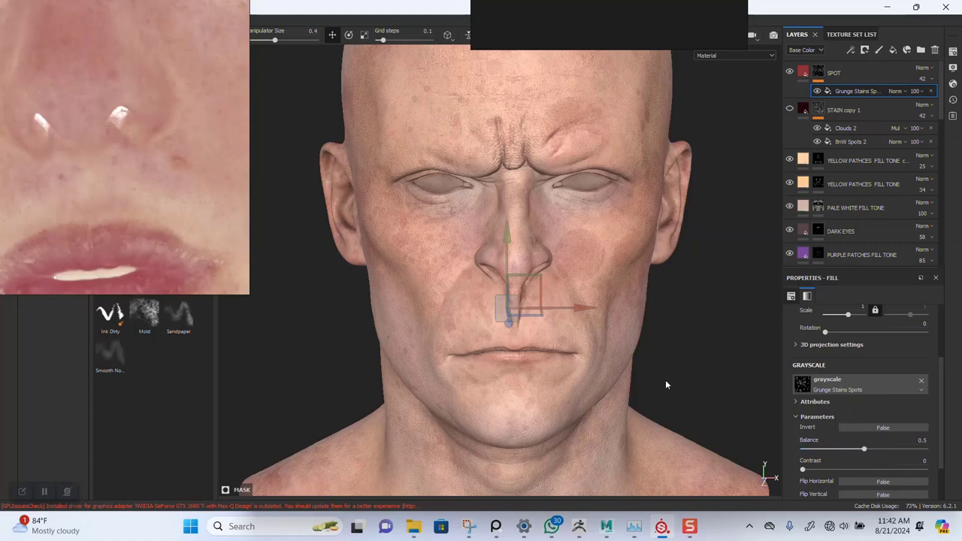
- Display the SPOT mask alone on the model and raise the grunge fill's UV scale to about 8.35
{"action": "key", "text": "c"}
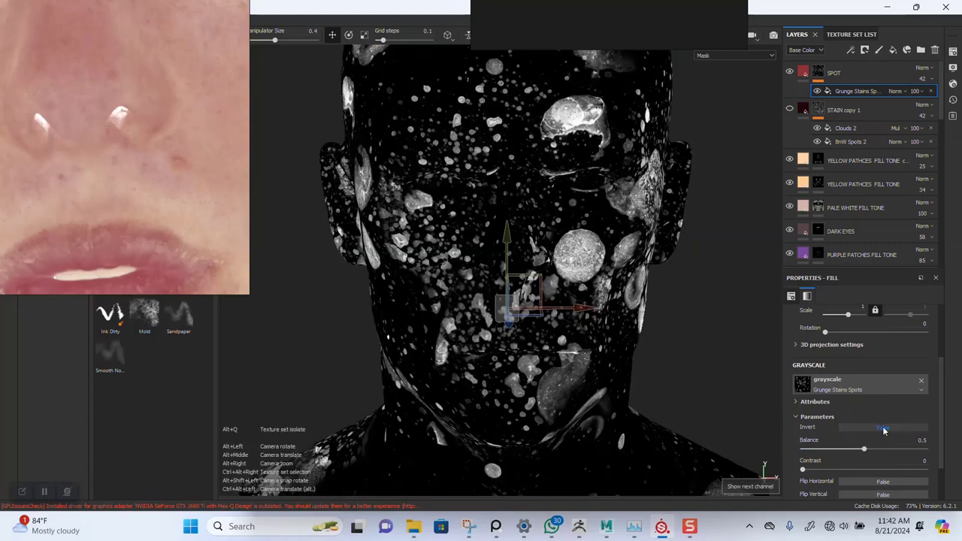
{"action": "scroll", "coordinate": [872, 431], "scroll_direction": "up", "scroll_amount": 1}
{"action": "scroll", "coordinate": [872, 431], "scroll_direction": "up", "scroll_amount": 1}
{"action": "left_click", "coordinate": [852, 407]}
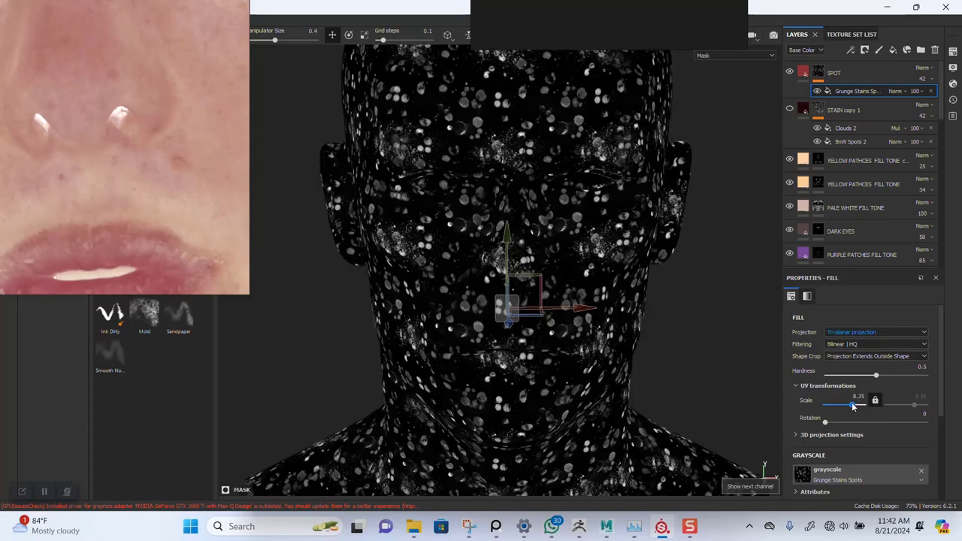
- Raise the Grunge Stains Spots fill's UV scale to 10.9 and return the viewport to the material display
{"action": "scroll", "coordinate": [575, 351], "scroll_direction": "up", "scroll_amount": 5}
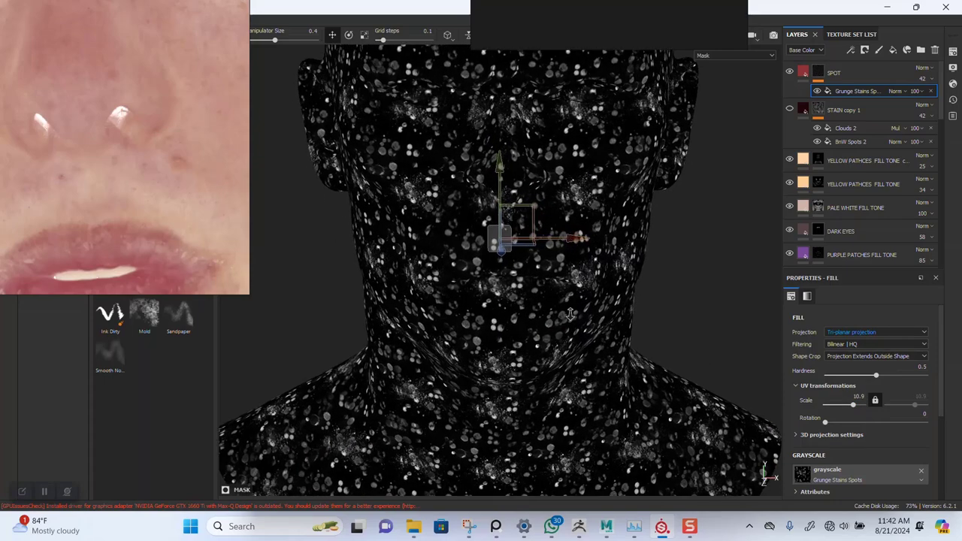
{"action": "key", "text": "m"}
{"action": "middle_click_drag", "start_coordinate": [568, 198], "coordinate": [578, 296], "text": "alt"}
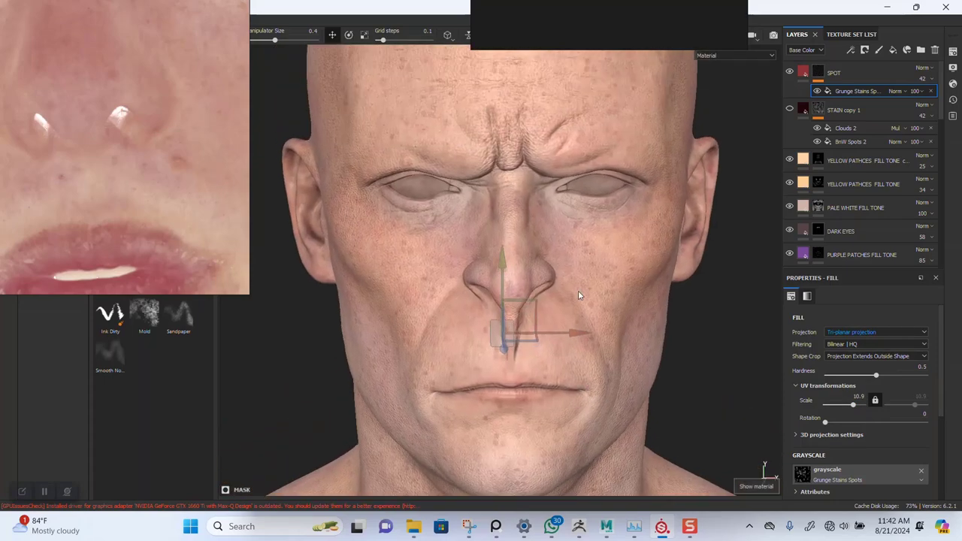
- Examine the size and distribution of the SPOT layer's spots on the forehead, cheeks and chin
{"action": "right_click_drag", "start_coordinate": [578, 297], "coordinate": [587, 396], "text": "alt"}
{"action": "left_click_drag", "start_coordinate": [591, 337], "coordinate": [608, 321], "text": "alt"}
{"action": "middle_click_drag", "start_coordinate": [560, 263], "coordinate": [555, 332], "text": "alt"}
{"action": "left_click_drag", "start_coordinate": [554, 332], "coordinate": [566, 245], "text": "alt"}
{"action": "scroll", "coordinate": [561, 268], "scroll_direction": "down", "scroll_amount": 5}
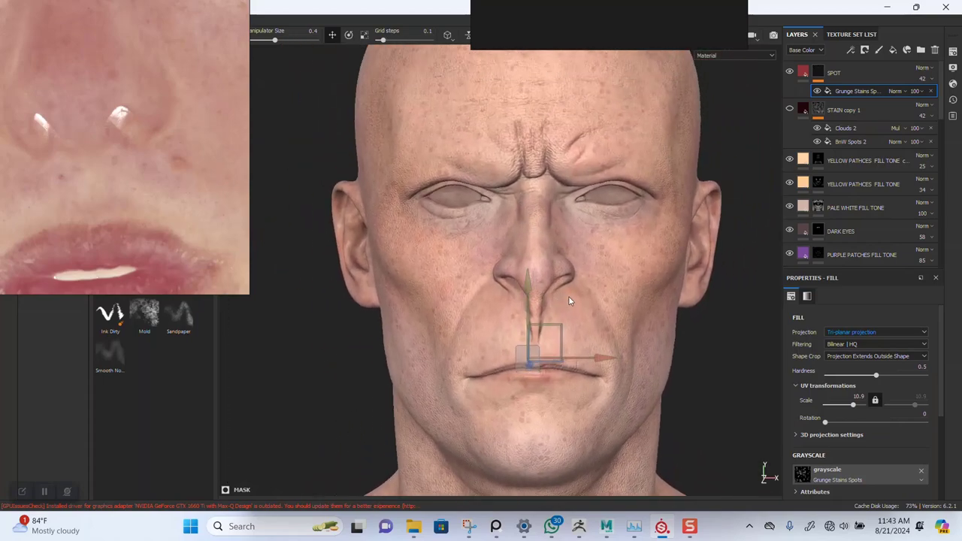
{"action": "left_click_drag", "start_coordinate": [568, 302], "coordinate": [583, 248], "text": "alt"}
{"action": "middle_click_drag", "start_coordinate": [583, 248], "coordinate": [575, 197], "text": "alt"}
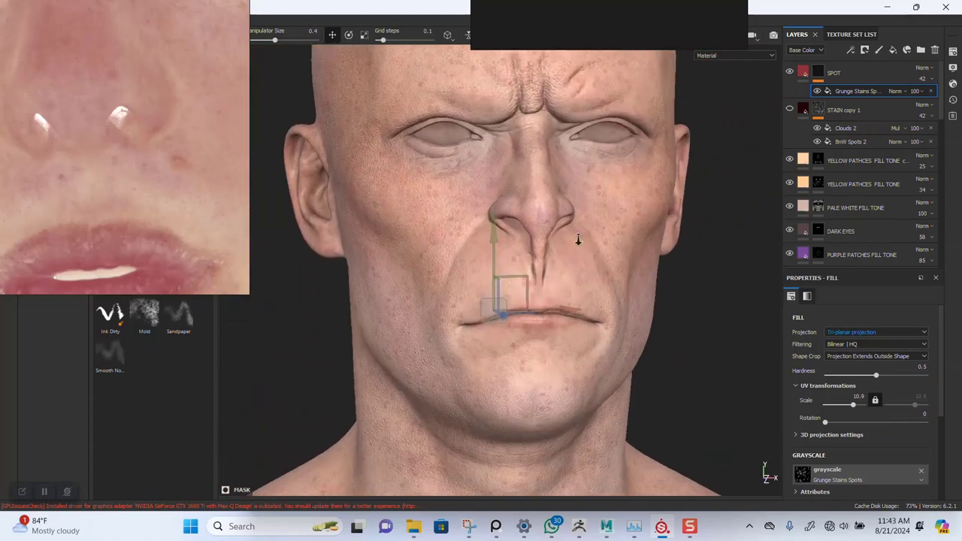
{"action": "scroll", "coordinate": [578, 239], "scroll_direction": "up", "scroll_amount": 2}
{"action": "mouse_move", "coordinate": [590, 282]}
{"action": "left_mouse_down", "text": "alt"}
{"action": "mouse_move", "coordinate": [569, 245]}
{"action": "mouse_move", "coordinate": [580, 291]}
{"action": "left_mouse_up", "text": "alt"}
{"action": "middle_click_drag", "start_coordinate": [579, 290], "coordinate": [575, 264], "text": "alt"}
{"action": "scroll", "coordinate": [578, 305], "scroll_direction": "up", "scroll_amount": 2}
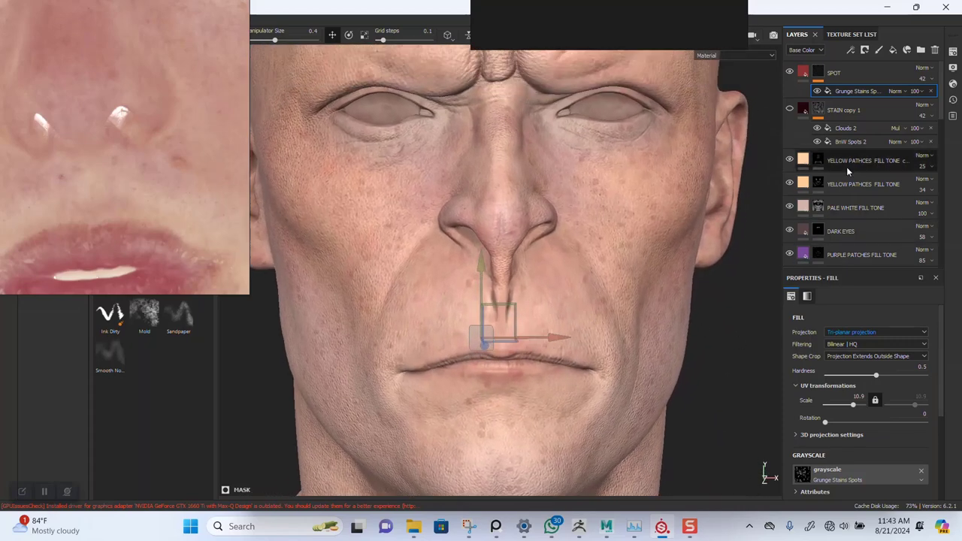
- Brighten the SPOT layer's red base color to a value of 0.415
{"action": "left_click", "coordinate": [805, 75]}
{"action": "left_click", "coordinate": [860, 457]}
{"action": "scroll", "coordinate": [868, 436], "scroll_direction": "down", "scroll_amount": 3}
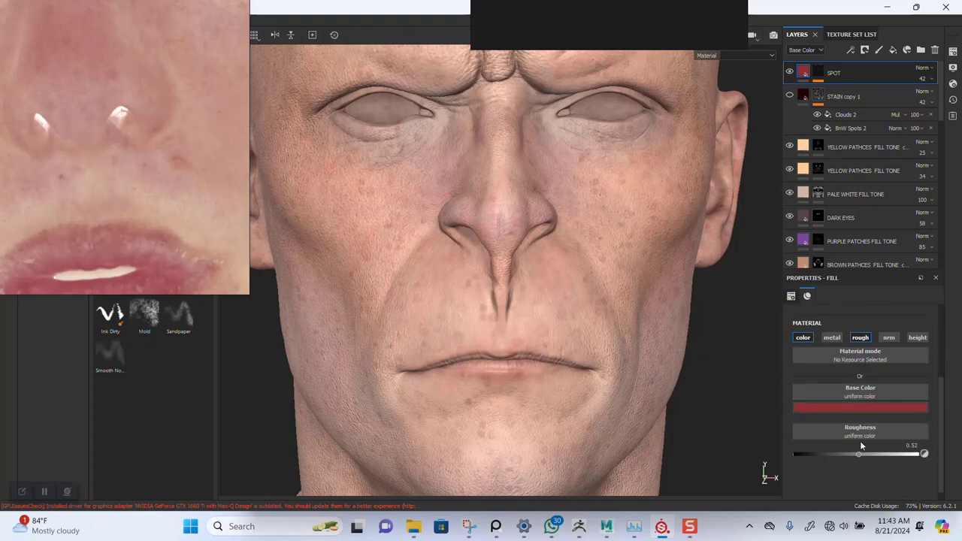
{"action": "left_click", "coordinate": [918, 406]}
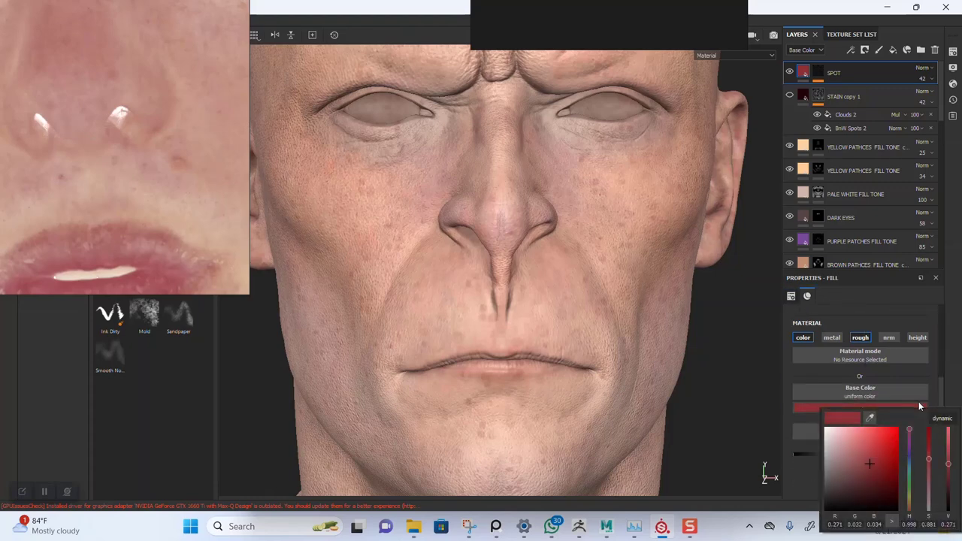
{"action": "left_click", "coordinate": [950, 456]}
{"action": "left_click_drag", "start_coordinate": [949, 456], "coordinate": [952, 454]}
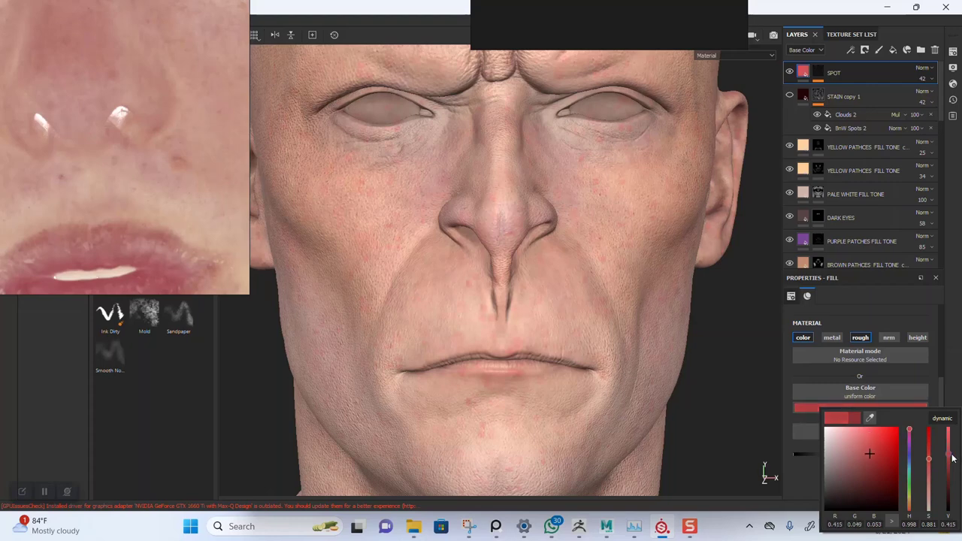
- Add a second fill to the SPOT layer's mask and assign BnW Spots 1 as its grayscale
{"action": "left_click", "coordinate": [819, 72]}
{"action": "right_click", "coordinate": [819, 72]}
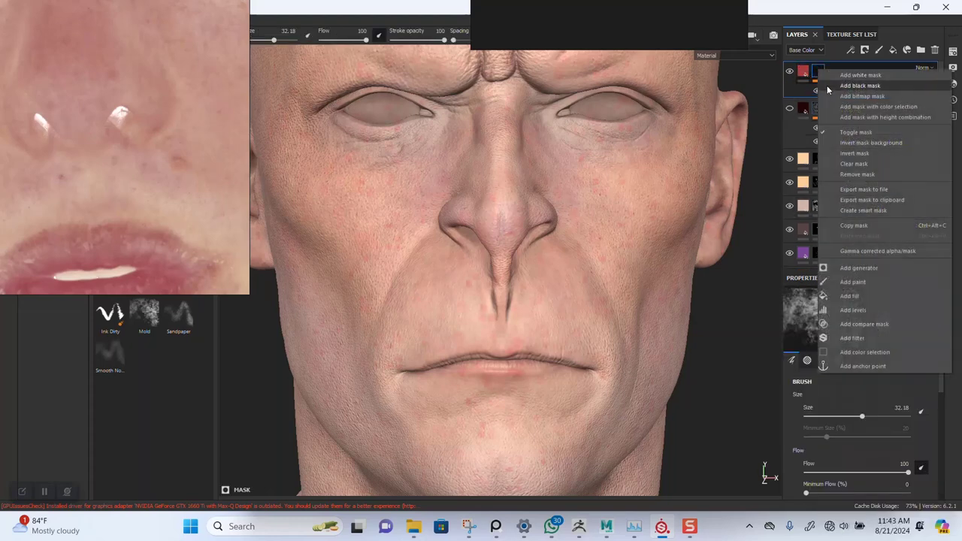
{"action": "left_click", "coordinate": [859, 295]}
{"action": "left_click", "coordinate": [851, 339]}
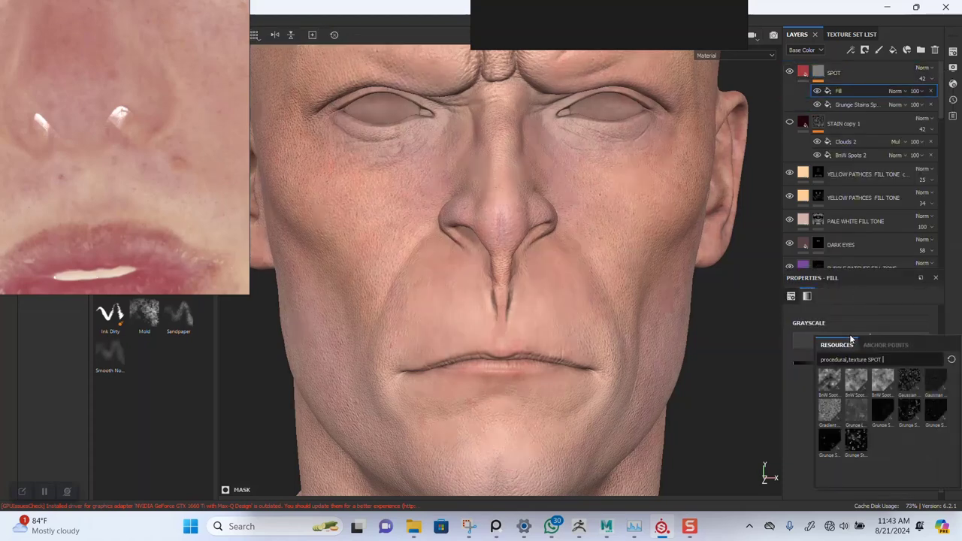
{"action": "left_click", "coordinate": [833, 386]}
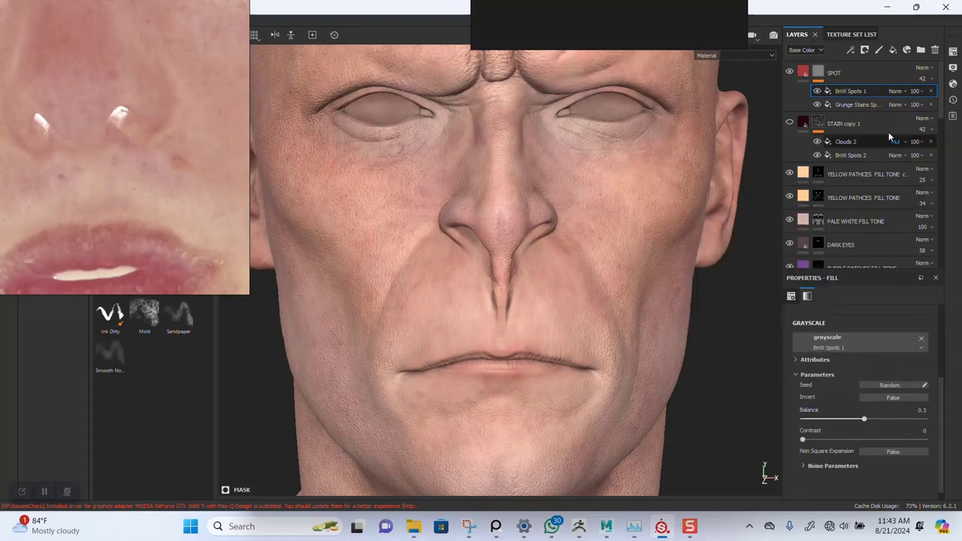
- Set the BnW Spots 1 fill's blending mode to Multiply and check the result in both mask and material display
{"action": "left_click", "coordinate": [896, 92]}
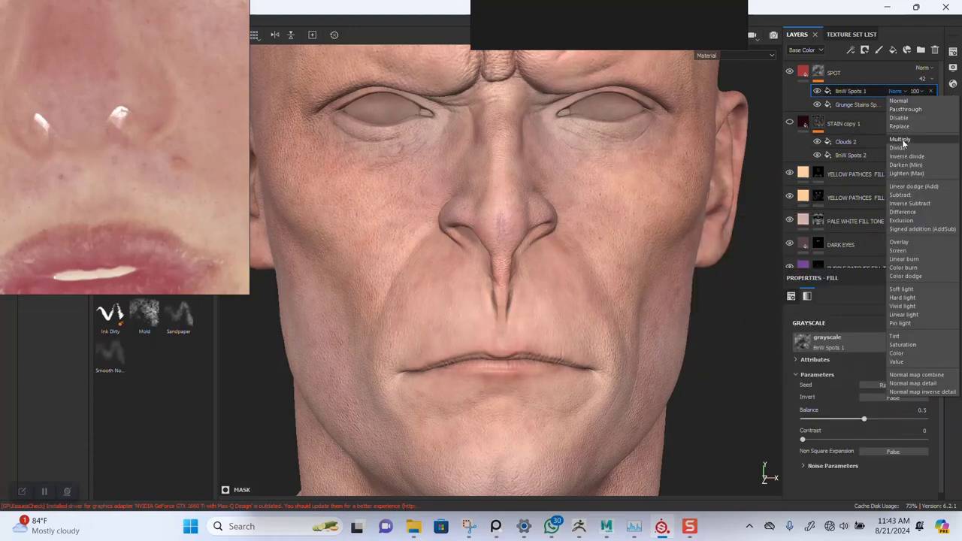
{"action": "left_click", "coordinate": [905, 120]}
{"action": "key", "text": "m"}
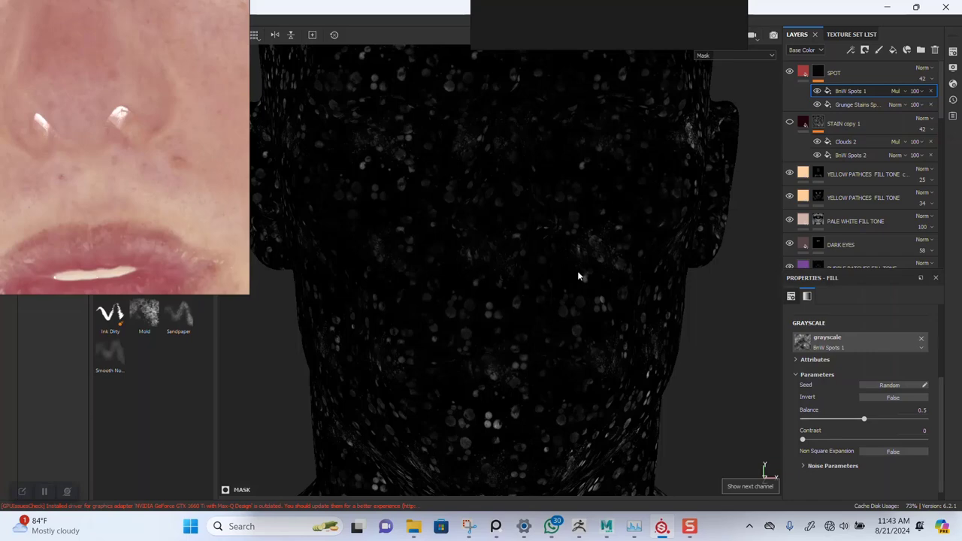
{"action": "right_click_drag", "start_coordinate": [569, 275], "coordinate": [544, 291], "text": "alt"}
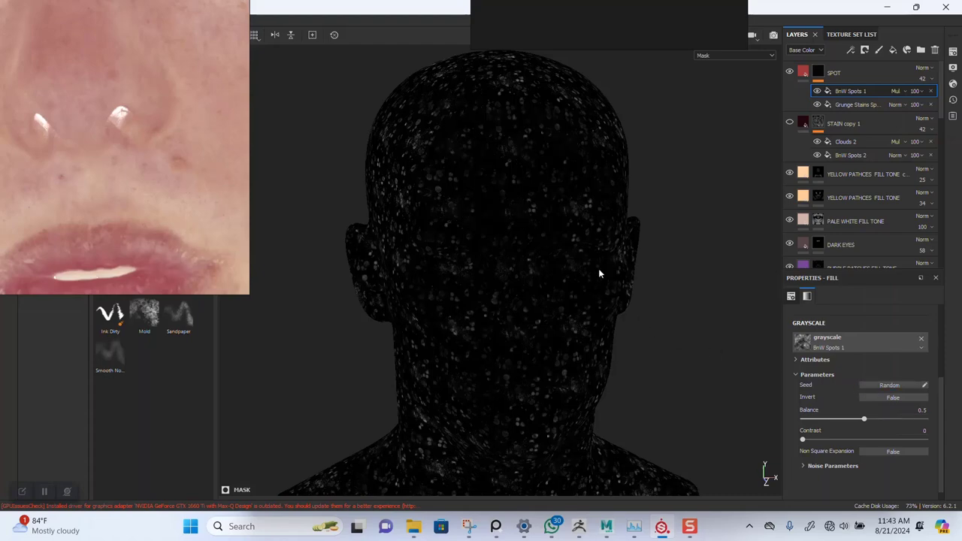
{"action": "key", "text": "m"}
{"action": "right_click_drag", "start_coordinate": [544, 206], "coordinate": [539, 410], "text": "alt"}
{"action": "middle_click_drag", "start_coordinate": [538, 411], "coordinate": [583, 297], "text": "alt"}
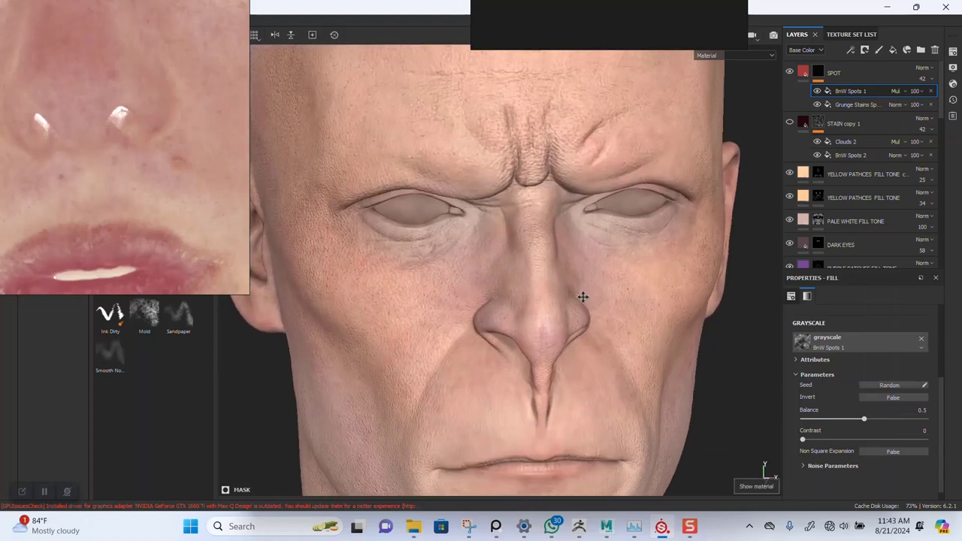
{"action": "left_click_drag", "start_coordinate": [583, 297], "coordinate": [567, 279], "text": "alt"}
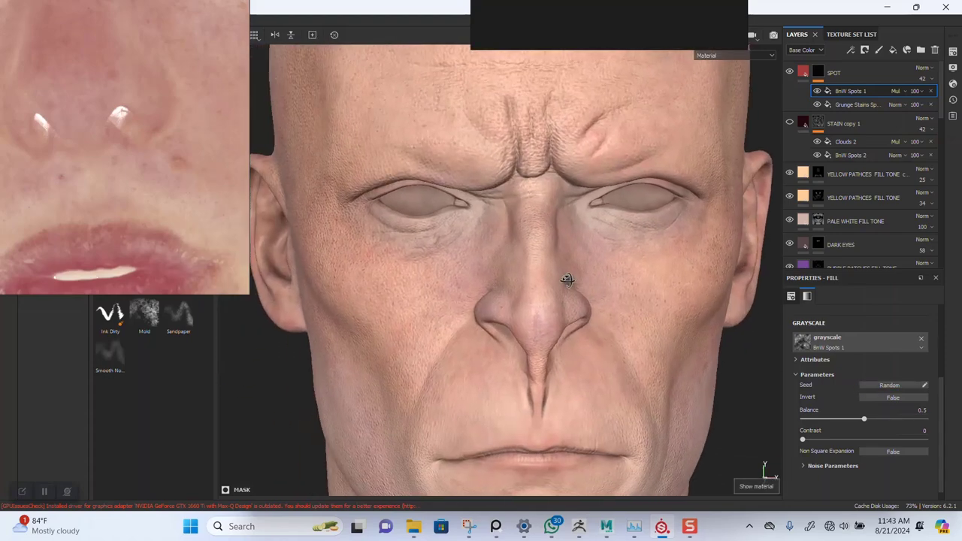
- Raise the SPOT layer's opacity to 100 and check the spots on the cheeks and around the mouth
{"action": "left_click", "coordinate": [930, 80]}
{"action": "left_click_drag", "start_coordinate": [932, 96], "coordinate": [943, 97]}
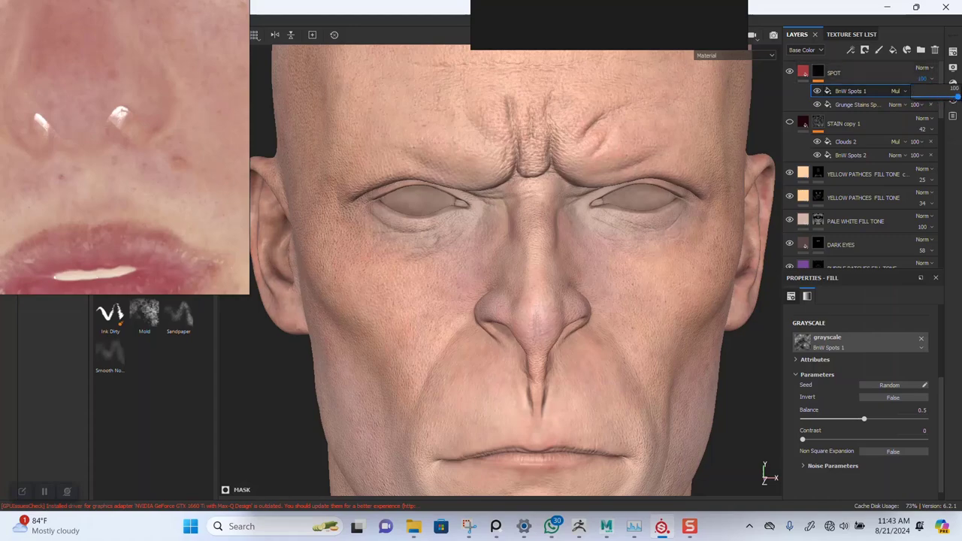
{"action": "middle_click_drag", "start_coordinate": [558, 290], "coordinate": [561, 211], "text": "alt"}
{"action": "middle_click_drag", "start_coordinate": [584, 273], "coordinate": [576, 234], "text": "alt"}
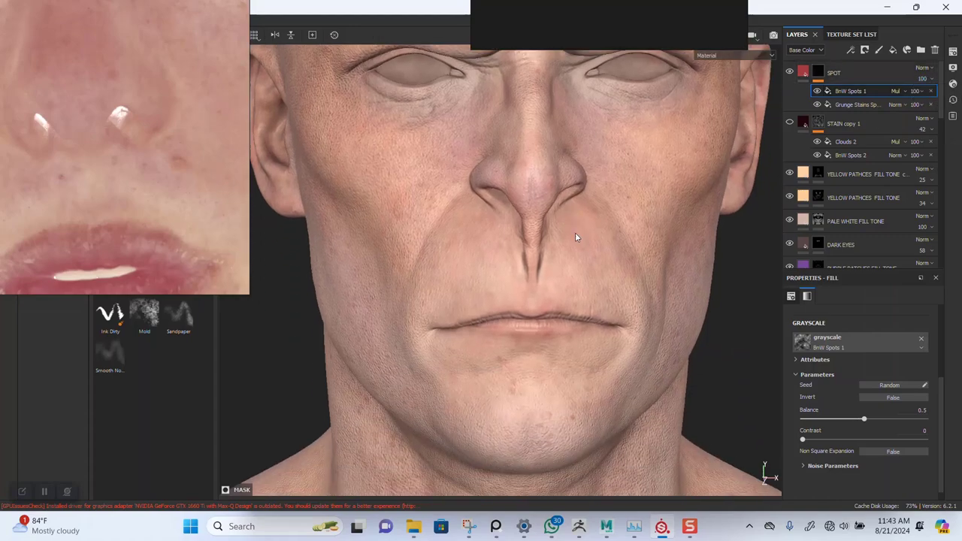
{"action": "left_click_drag", "start_coordinate": [578, 324], "coordinate": [563, 298], "text": "alt"}
{"action": "right_click_drag", "start_coordinate": [575, 301], "coordinate": [591, 346], "text": "alt"}
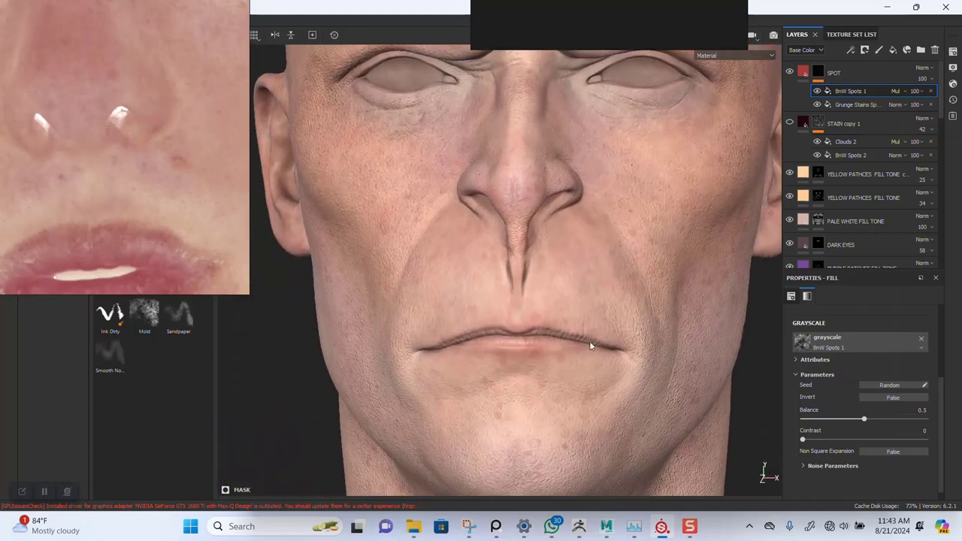
{"action": "middle_click_drag", "start_coordinate": [603, 313], "coordinate": [591, 303], "text": "alt"}
{"action": "right_click_drag", "start_coordinate": [591, 303], "coordinate": [601, 319], "text": "alt"}
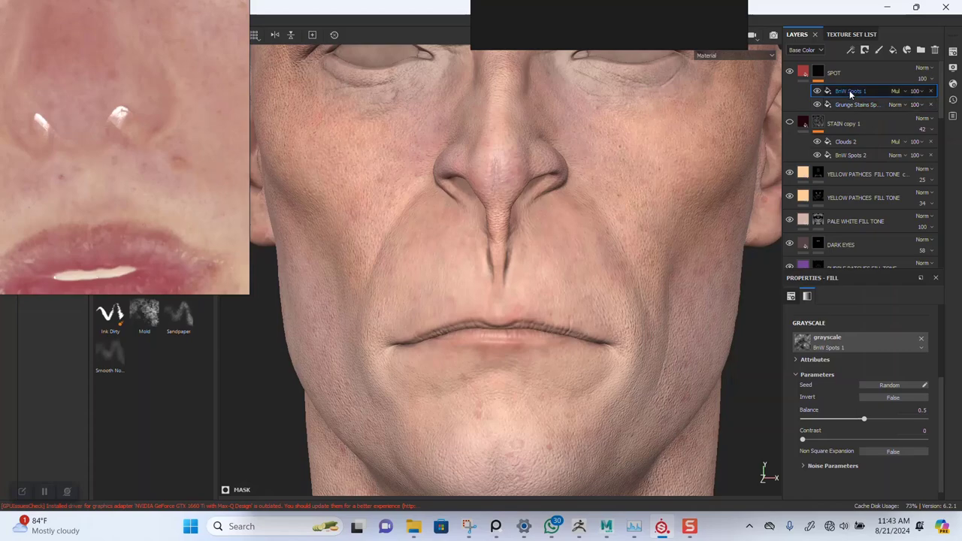
- Display the SPOT mask alone, lower the BnW Spots 1 balance to 0.37, and return to the material display
{"action": "key", "text": "c"}
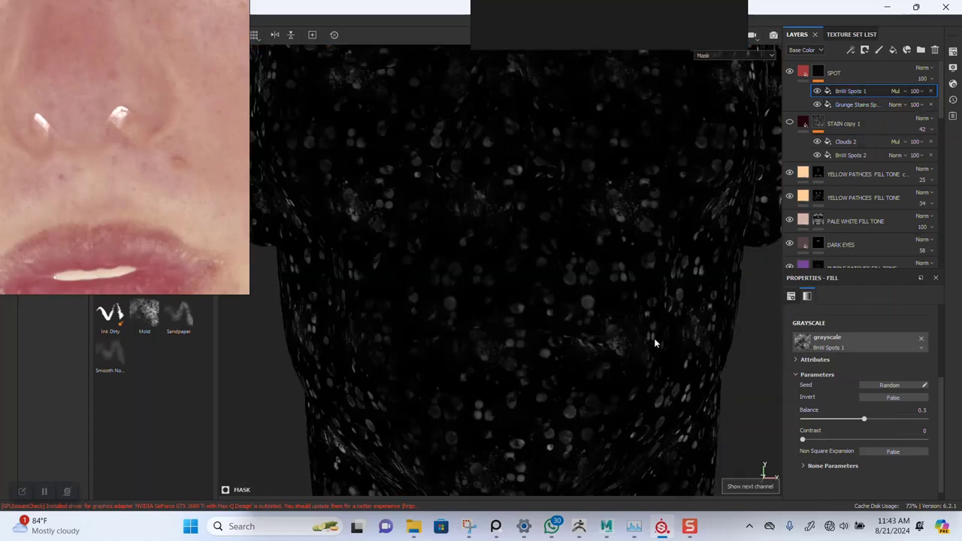
{"action": "right_click_drag", "start_coordinate": [654, 339], "coordinate": [548, 203], "text": "alt"}
{"action": "left_click_drag", "start_coordinate": [872, 424], "coordinate": [849, 420]}
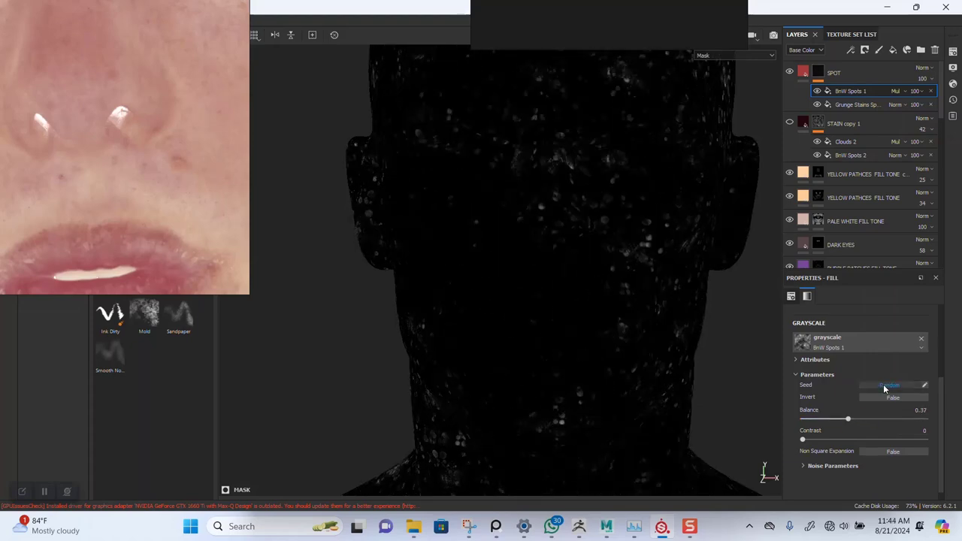
{"action": "middle_click_drag", "start_coordinate": [594, 279], "coordinate": [584, 323]}
{"action": "left_click_drag", "start_coordinate": [583, 323], "coordinate": [546, 296], "text": "alt"}
{"action": "key", "text": "m"}
- Examine the thinned-out red spots on the face from several angles and distances
{"action": "right_click_drag", "start_coordinate": [550, 255], "coordinate": [574, 299], "text": "alt"}
{"action": "middle_click_drag", "start_coordinate": [573, 298], "coordinate": [582, 363], "text": "alt"}
{"action": "mouse_move", "coordinate": [575, 280]}
{"action": "left_mouse_down", "text": "alt"}
{"action": "mouse_move", "coordinate": [565, 298]}
{"action": "mouse_move", "coordinate": [568, 275]}
{"action": "left_mouse_up", "text": "alt"}
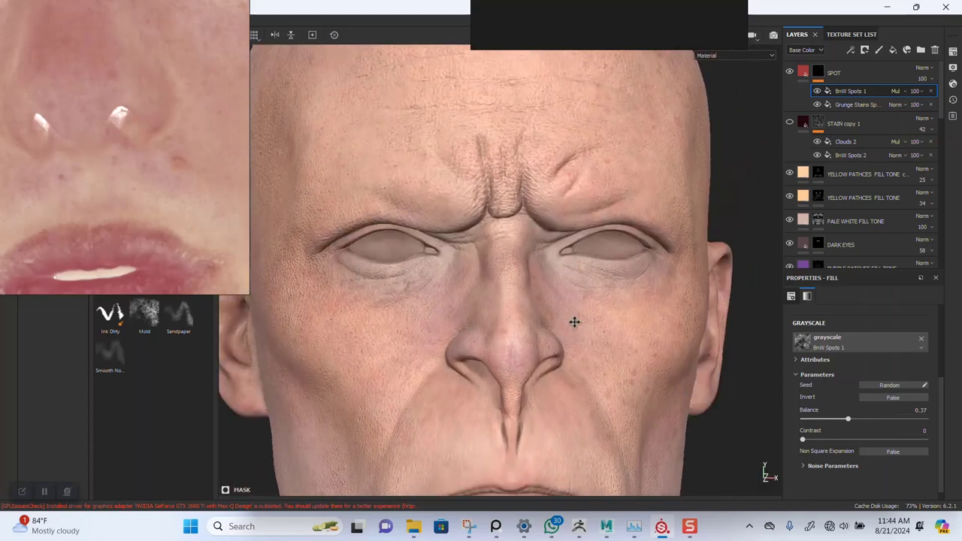
{"action": "middle_click_drag", "start_coordinate": [574, 323], "coordinate": [590, 270], "text": "alt"}
{"action": "right_click_drag", "start_coordinate": [761, 169], "coordinate": [744, 148], "text": "alt"}
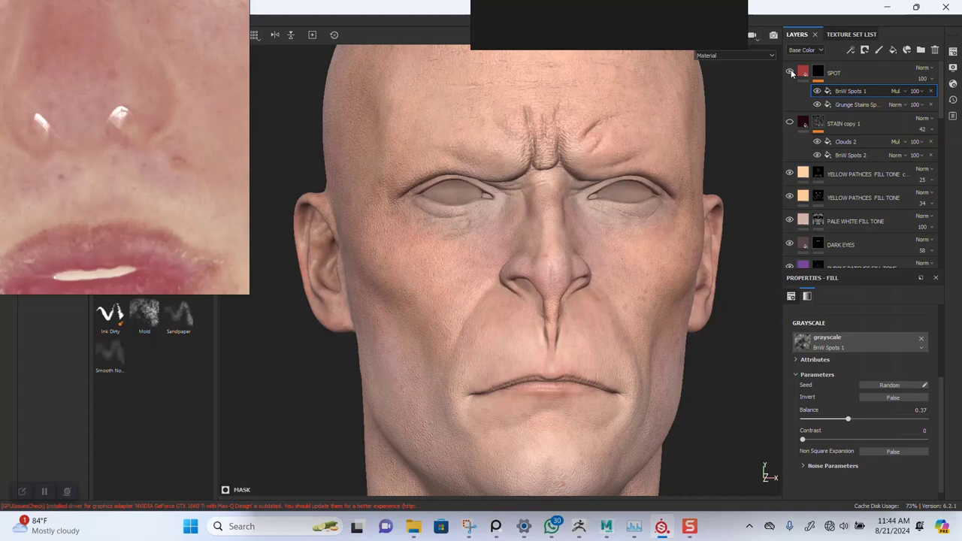
{"action": "left_click_drag", "start_coordinate": [621, 286], "coordinate": [528, 257], "text": "alt"}
{"action": "right_click_drag", "start_coordinate": [528, 257], "coordinate": [533, 359], "text": "alt"}
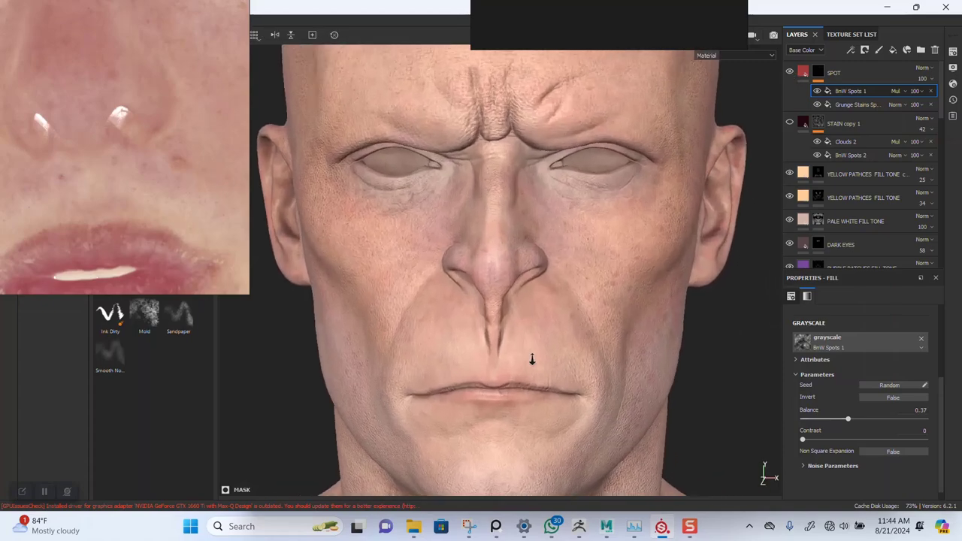
{"action": "left_click_drag", "start_coordinate": [537, 353], "coordinate": [572, 326], "text": "alt"}
{"action": "middle_click_drag", "start_coordinate": [572, 325], "coordinate": [590, 303]}
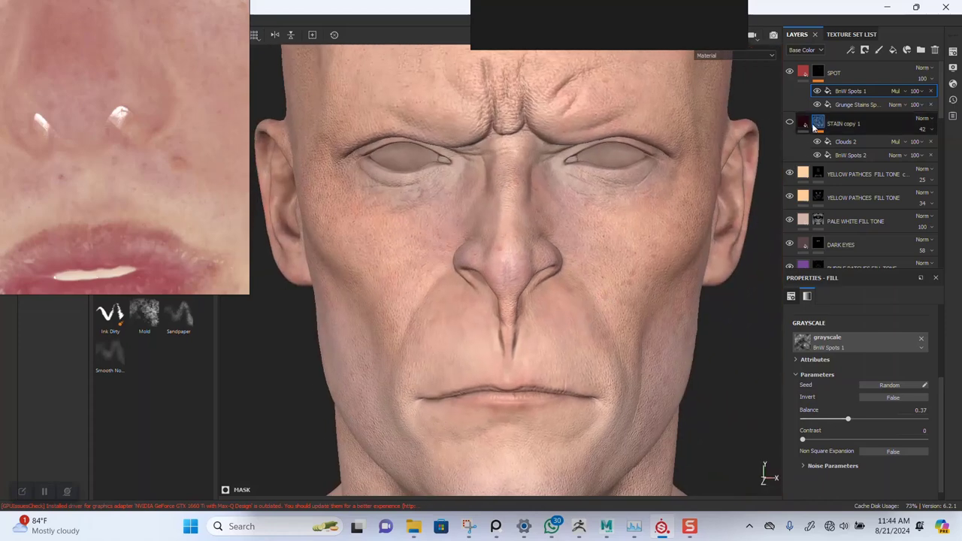
- Move the STAIN copy 1 layer above SPOT and make it visible
{"action": "left_click", "coordinate": [789, 125]}
{"action": "mouse_move", "coordinate": [836, 74]}
{"action": "left_mouse_down"}
{"action": "mouse_move", "coordinate": [844, 79]}
{"action": "mouse_move", "coordinate": [799, 109]}
{"action": "left_mouse_up"}
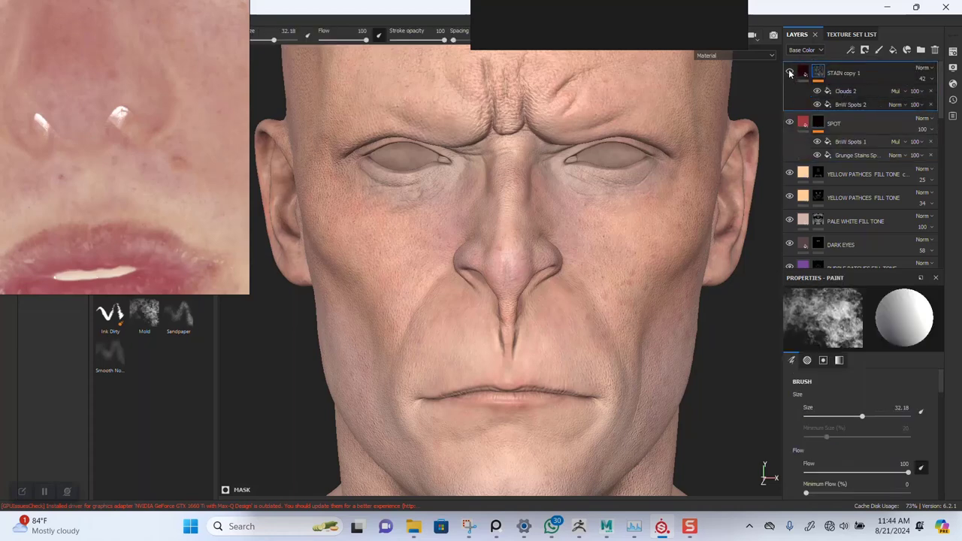
{"action": "left_click", "coordinate": [789, 73]}
- Compare the combined stain and spot layers on the face with the skin reference photo
{"action": "scroll", "coordinate": [549, 253], "scroll_direction": "down", "scroll_amount": 4}
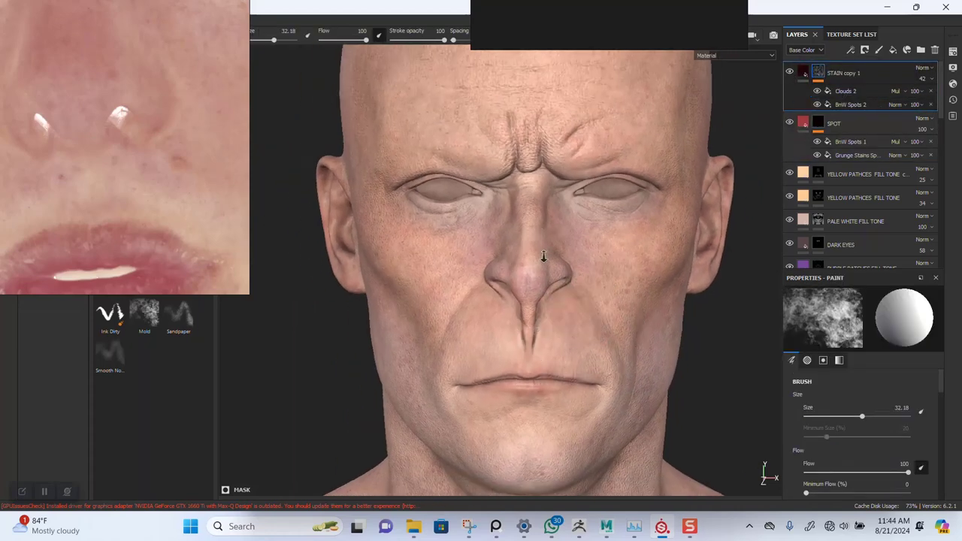
{"action": "middle_click_drag", "start_coordinate": [617, 313], "coordinate": [582, 288], "text": "alt"}
{"action": "left_click_drag", "start_coordinate": [554, 319], "coordinate": [579, 304], "text": "alt"}
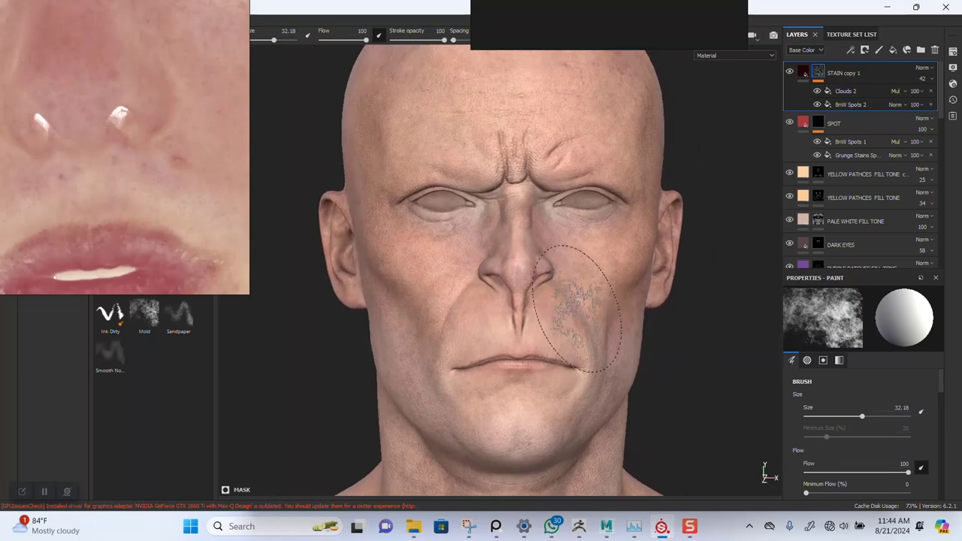
{"action": "right_click_drag", "start_coordinate": [579, 305], "coordinate": [541, 283], "text": "alt"}
{"action": "scroll", "coordinate": [545, 285], "scroll_direction": "up", "scroll_amount": 3}
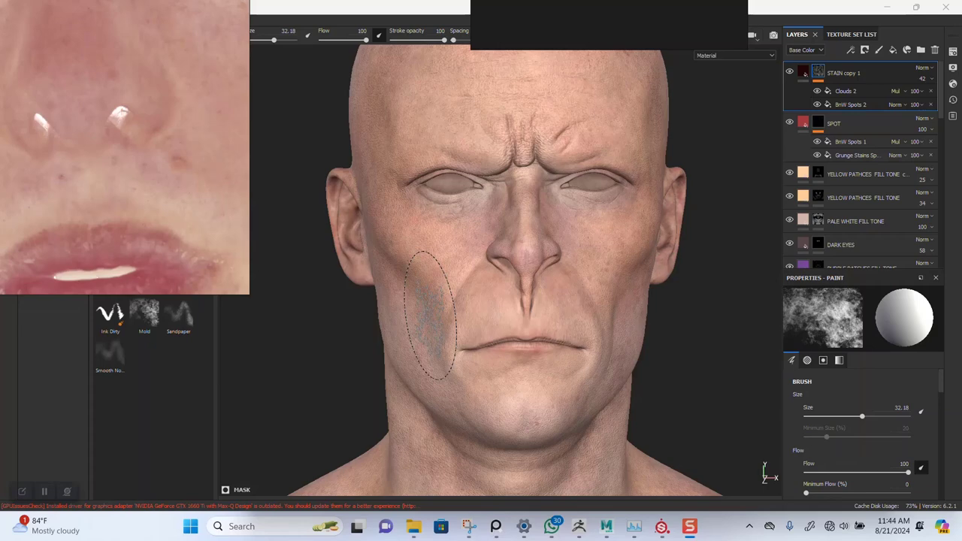
{"action": "scroll", "coordinate": [96, 193], "scroll_direction": "down", "scroll_amount": 4}
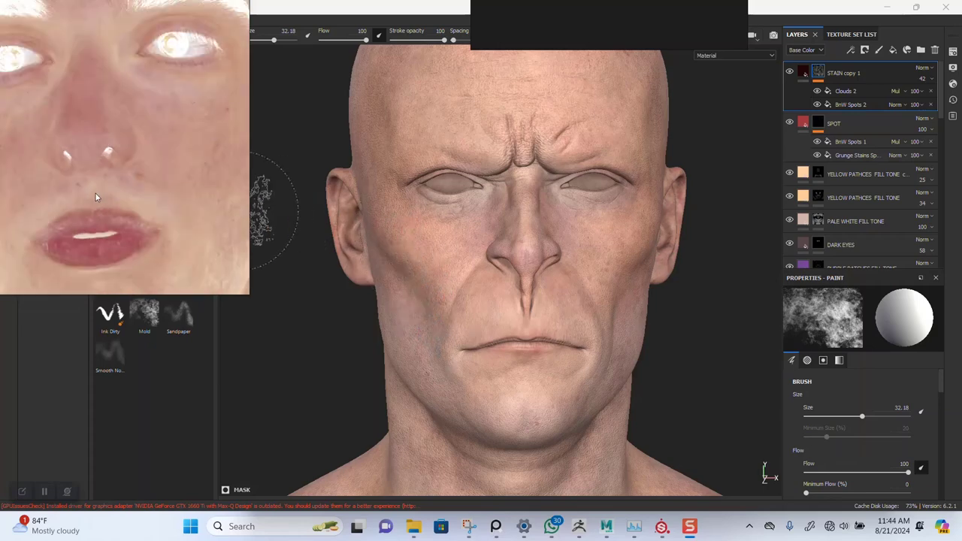
{"action": "scroll", "coordinate": [521, 230], "scroll_direction": "up", "scroll_amount": 3}
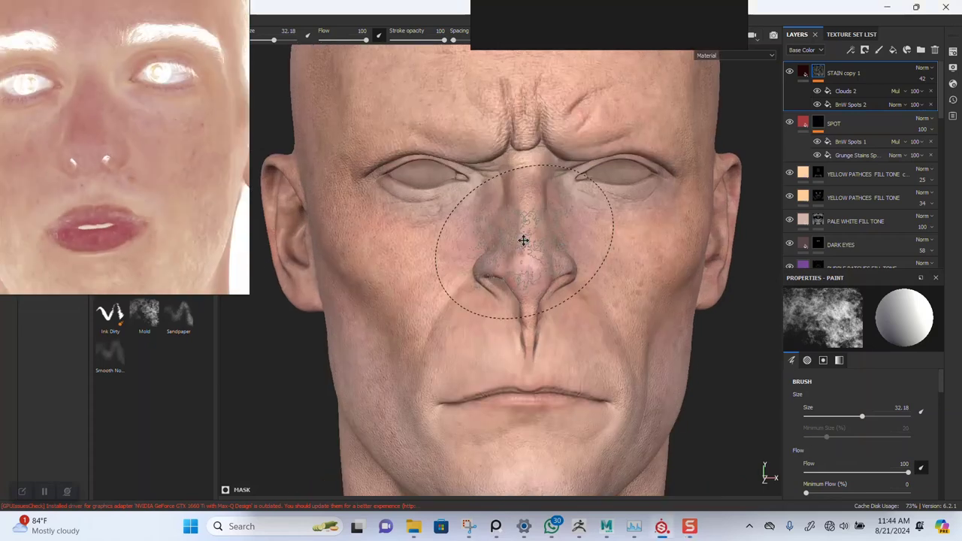
{"action": "left_click_drag", "start_coordinate": [561, 241], "coordinate": [545, 325], "text": "alt"}
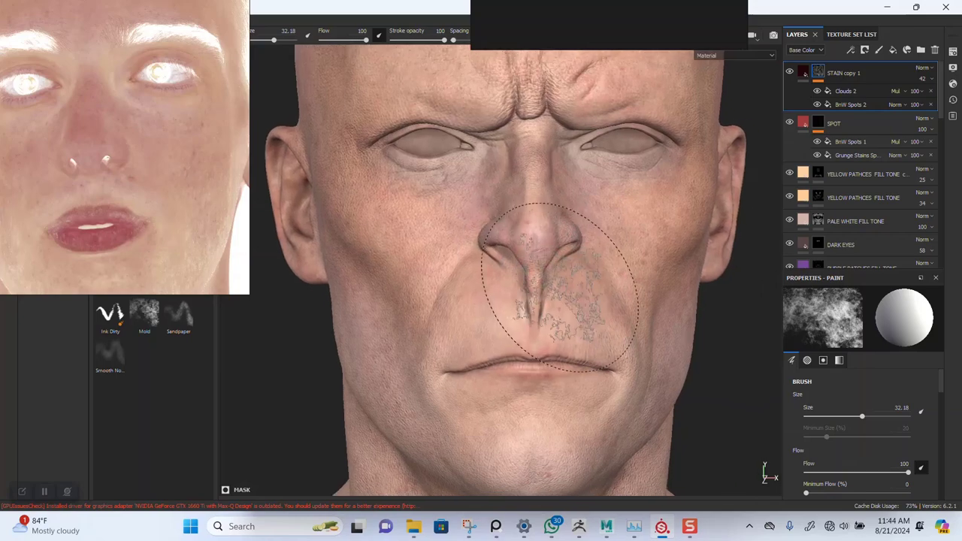
{"action": "left_click_drag", "start_coordinate": [553, 224], "coordinate": [492, 262], "text": "alt"}
{"action": "middle_click_drag", "start_coordinate": [512, 263], "coordinate": [479, 211], "text": "alt"}
{"action": "scroll", "coordinate": [532, 285], "scroll_direction": "up", "scroll_amount": 3}
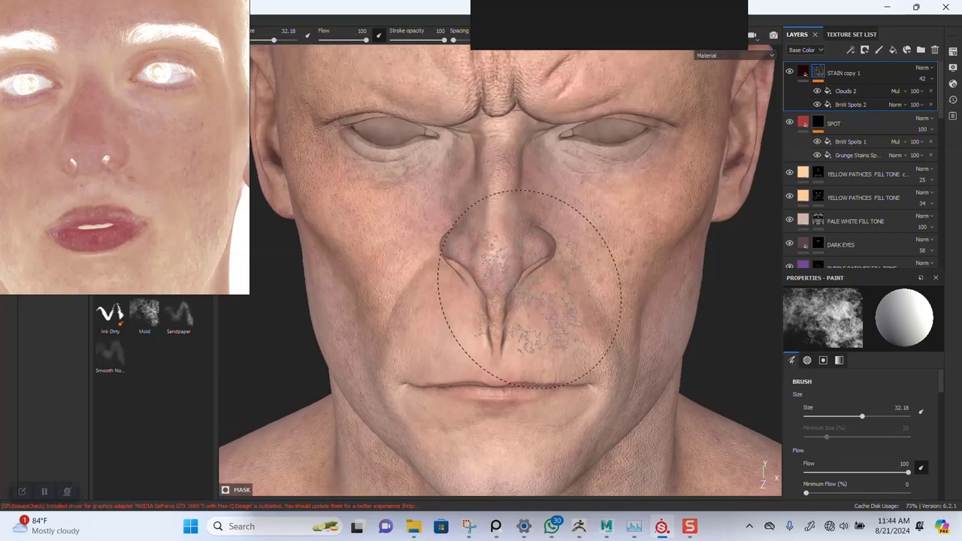
{"action": "left_click_drag", "start_coordinate": [532, 284], "coordinate": [522, 234], "text": "alt"}
{"action": "mouse_move", "coordinate": [380, 226]}
{"action": "left_mouse_down"}
{"action": "mouse_move", "coordinate": [365, 247]}
{"action": "mouse_move", "coordinate": [357, 237]}
{"action": "left_mouse_up"}
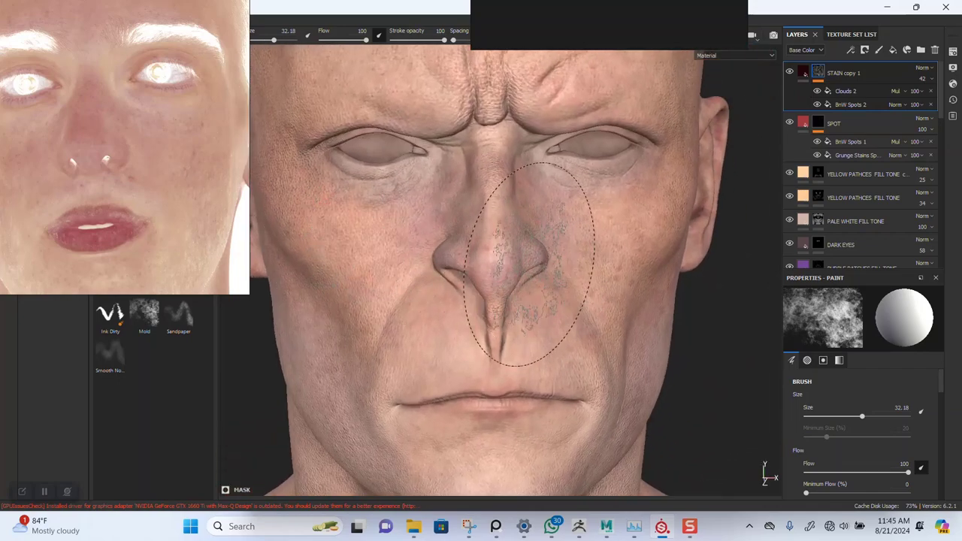
- Examine the stains and spots around the nose, cheeks, mouth and chin up close from slightly different angles
{"action": "right_click_drag", "start_coordinate": [515, 257], "coordinate": [503, 217], "text": "alt"}
{"action": "middle_click_drag", "start_coordinate": [485, 269], "coordinate": [501, 253], "text": "alt"}
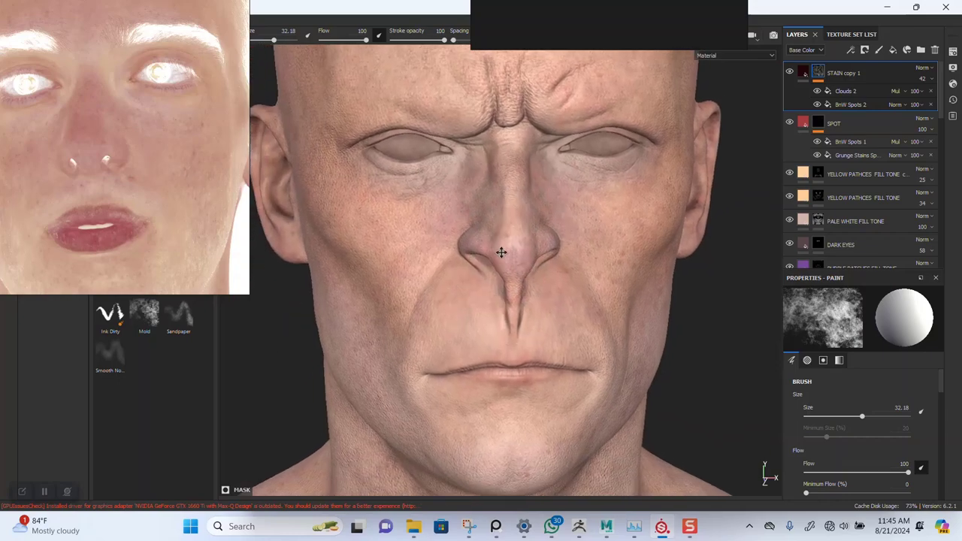
{"action": "scroll", "coordinate": [504, 253], "scroll_direction": "up", "scroll_amount": 3}
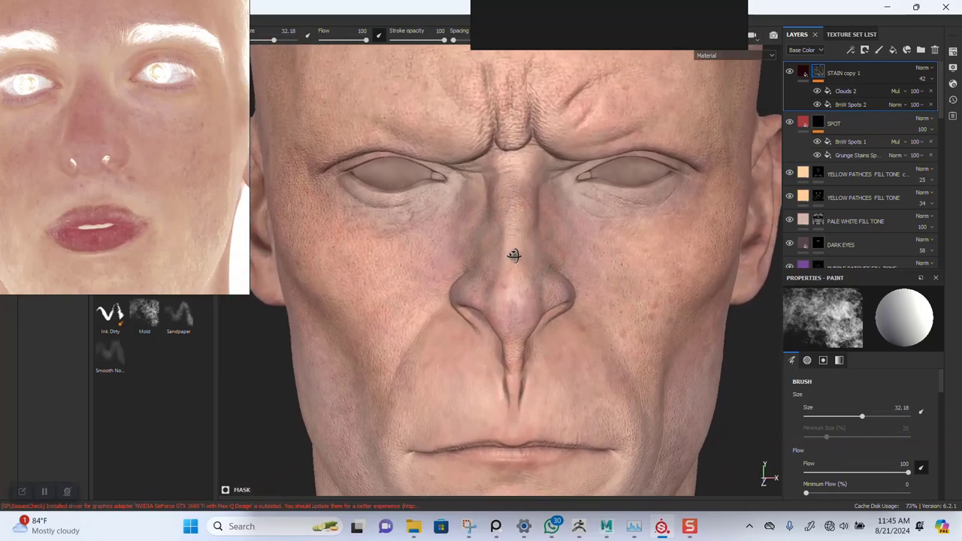
{"action": "left_click_drag", "start_coordinate": [514, 256], "coordinate": [505, 256], "text": "alt"}
{"action": "right_click_drag", "start_coordinate": [523, 293], "coordinate": [509, 181], "text": "alt"}
{"action": "middle_click_drag", "start_coordinate": [509, 266], "coordinate": [501, 204], "text": "alt"}
{"action": "mouse_move", "coordinate": [502, 247]}
{"action": "right_mouse_down", "text": "alt"}
{"action": "mouse_move", "coordinate": [517, 377]}
{"action": "mouse_move", "coordinate": [498, 296]}
{"action": "right_mouse_up", "text": "alt"}
{"action": "scroll", "coordinate": [516, 306], "scroll_direction": "up", "scroll_amount": 5}
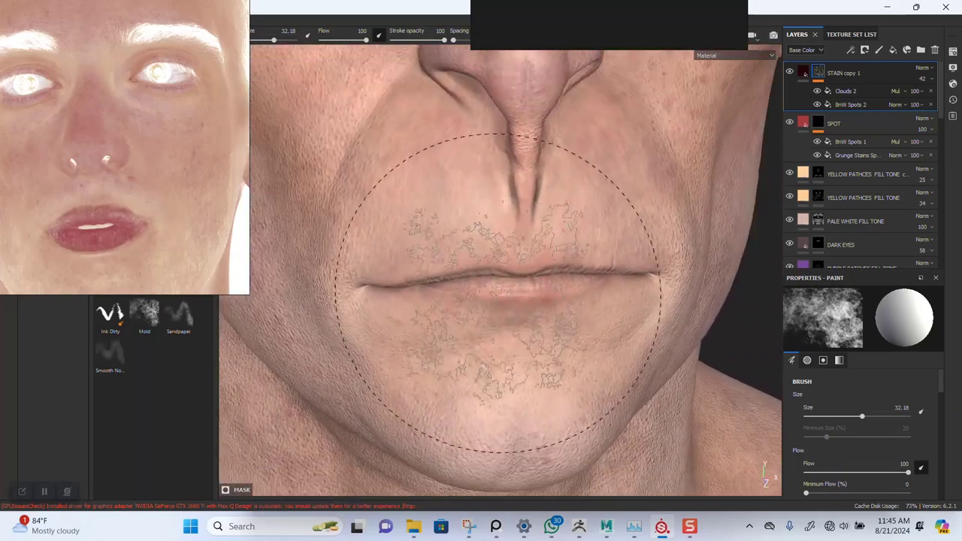
{"action": "left_click_drag", "start_coordinate": [499, 294], "coordinate": [499, 251], "text": "alt"}
{"action": "left_click", "coordinate": [825, 81]}
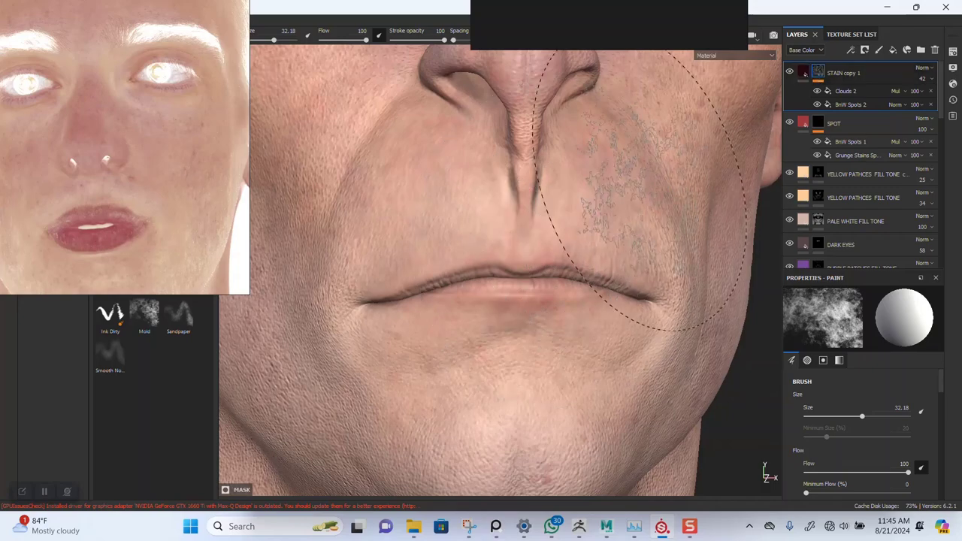
- Inspect the layered skin tones across the whole bust, the brow and the top of the head
{"action": "scroll", "coordinate": [556, 286], "scroll_direction": "down", "scroll_amount": 5}
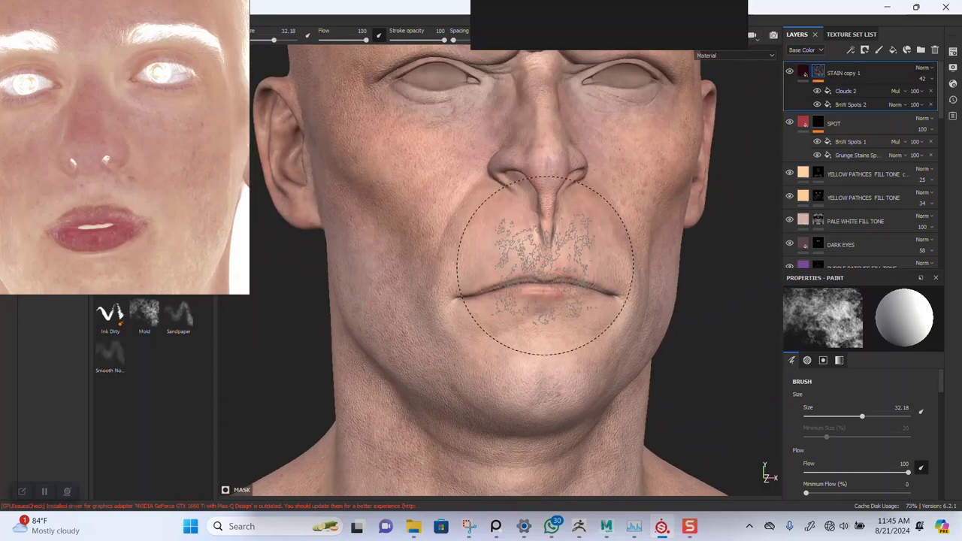
{"action": "right_click_drag", "start_coordinate": [562, 324], "coordinate": [553, 252], "text": "alt"}
{"action": "mouse_move", "coordinate": [552, 251]}
{"action": "middle_mouse_down", "text": "alt"}
{"action": "mouse_move", "coordinate": [535, 302]}
{"action": "mouse_move", "coordinate": [533, 204]}
{"action": "middle_mouse_up", "text": "alt"}
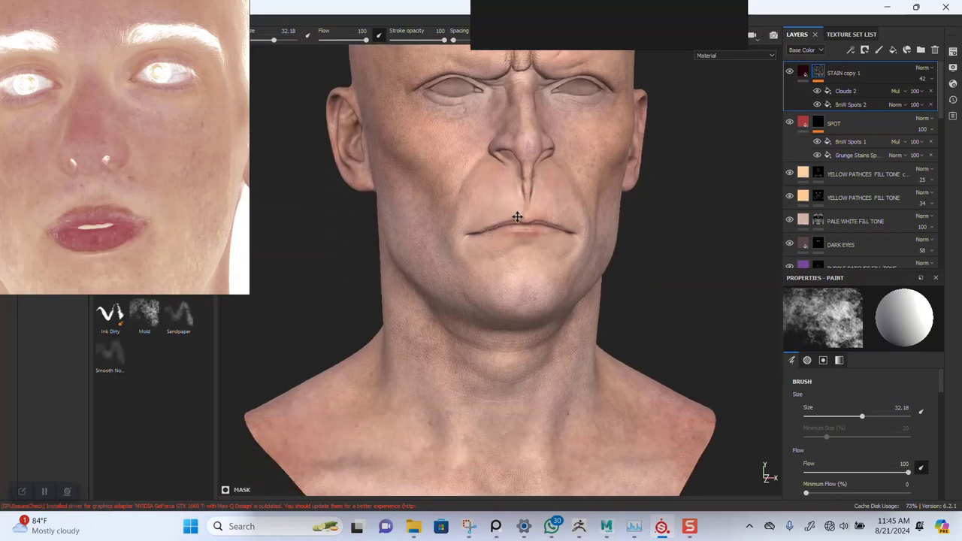
{"action": "mouse_move", "coordinate": [529, 279]}
{"action": "right_mouse_down", "text": "alt"}
{"action": "mouse_move", "coordinate": [532, 297]}
{"action": "mouse_move", "coordinate": [532, 228]}
{"action": "right_mouse_up", "text": "alt"}
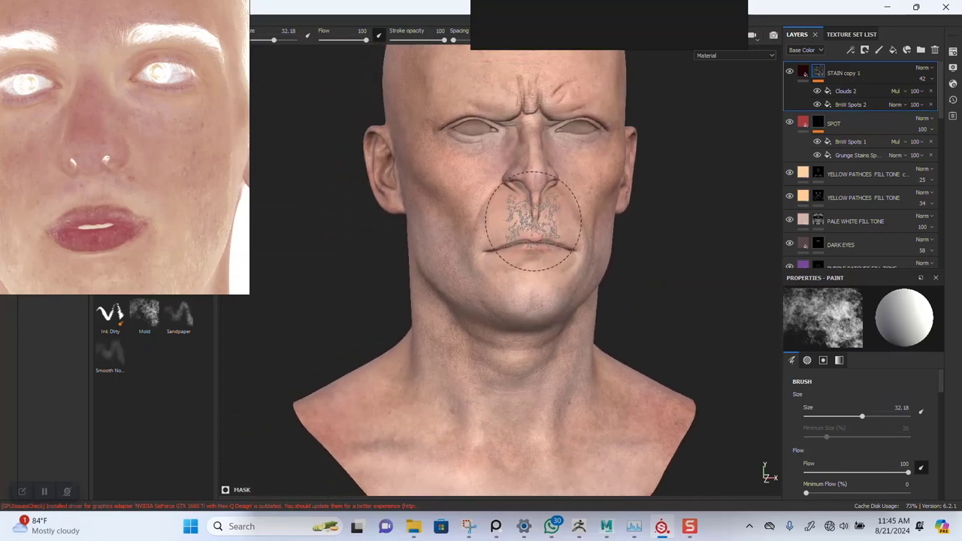
{"action": "middle_click_drag", "start_coordinate": [532, 228], "coordinate": [527, 278], "text": "alt"}
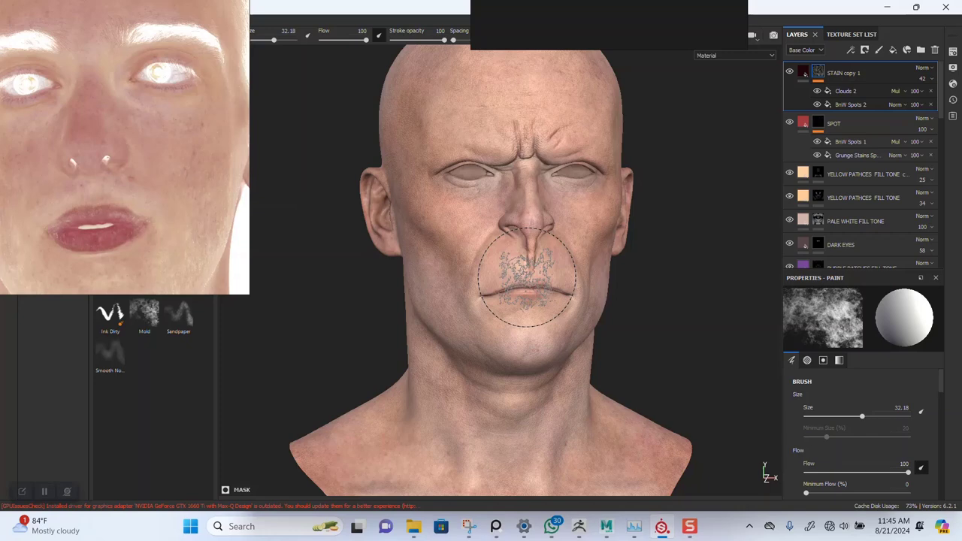
{"action": "scroll", "coordinate": [560, 251], "scroll_direction": "up", "scroll_amount": 5}
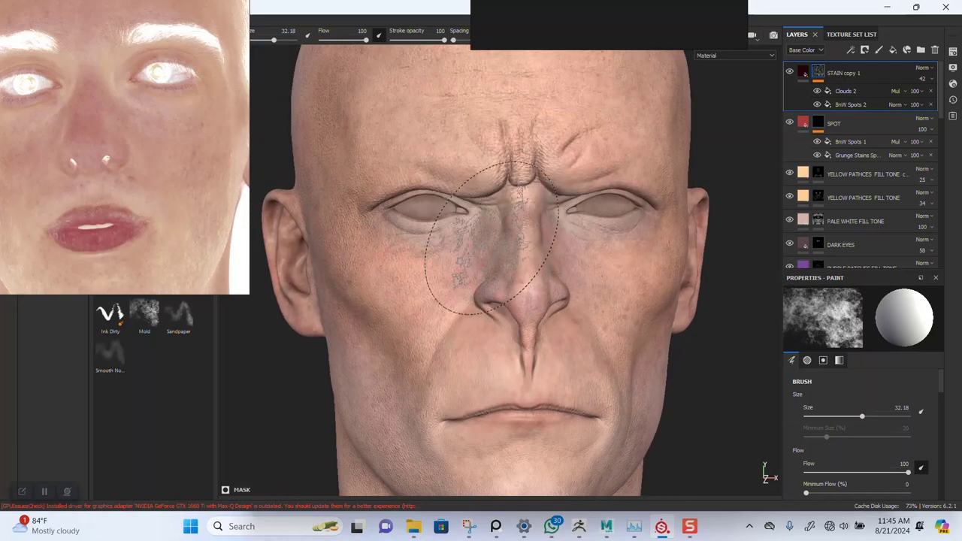
{"action": "scroll", "coordinate": [500, 331], "scroll_direction": "up", "scroll_amount": 5}
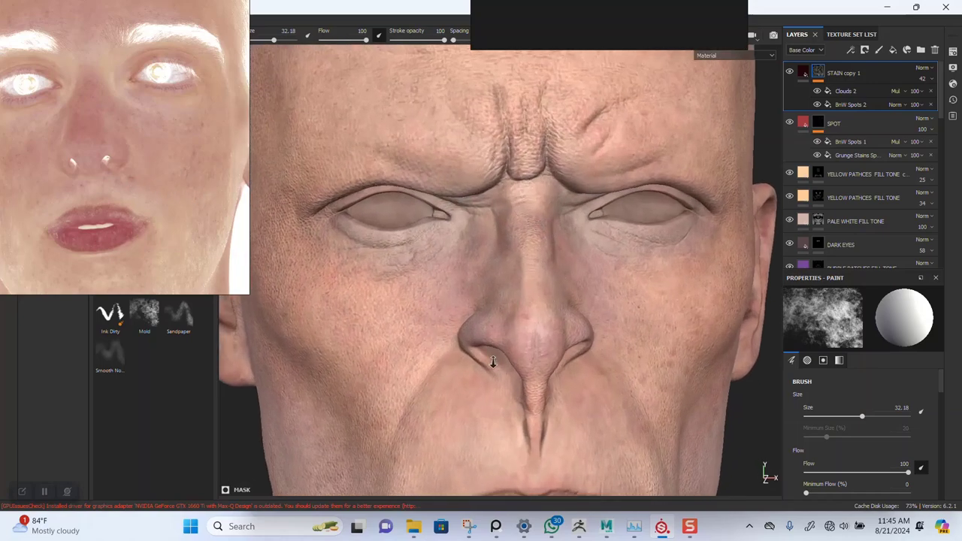
{"action": "left_click_drag", "start_coordinate": [514, 341], "coordinate": [513, 214], "text": "alt"}
{"action": "right_click_drag", "start_coordinate": [512, 214], "coordinate": [526, 279], "text": "alt"}
{"action": "scroll", "coordinate": [526, 279], "scroll_direction": "down", "scroll_amount": 3}
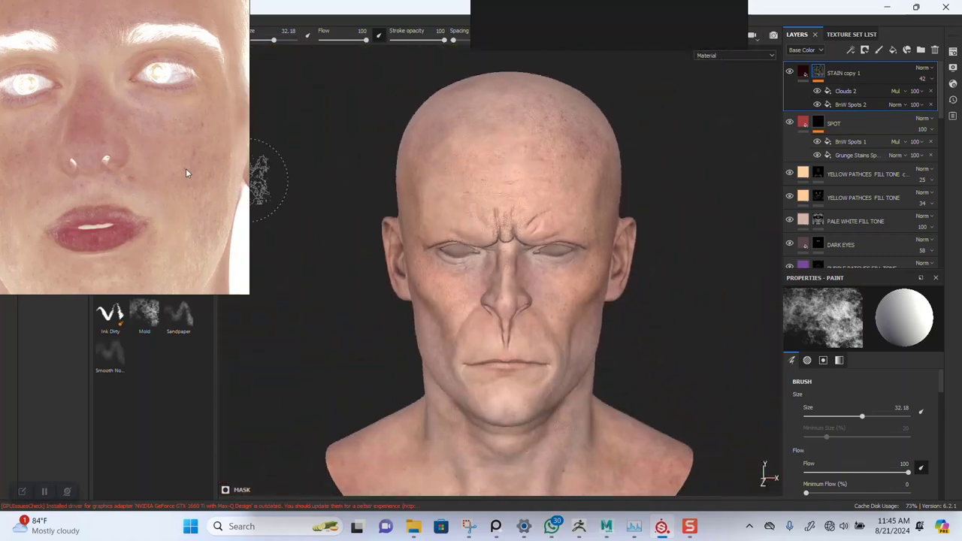
- Browse the other skin photos on the reference board and compare them with the head's face
{"action": "middle_click_drag", "start_coordinate": [27, 165], "coordinate": [163, 166]}
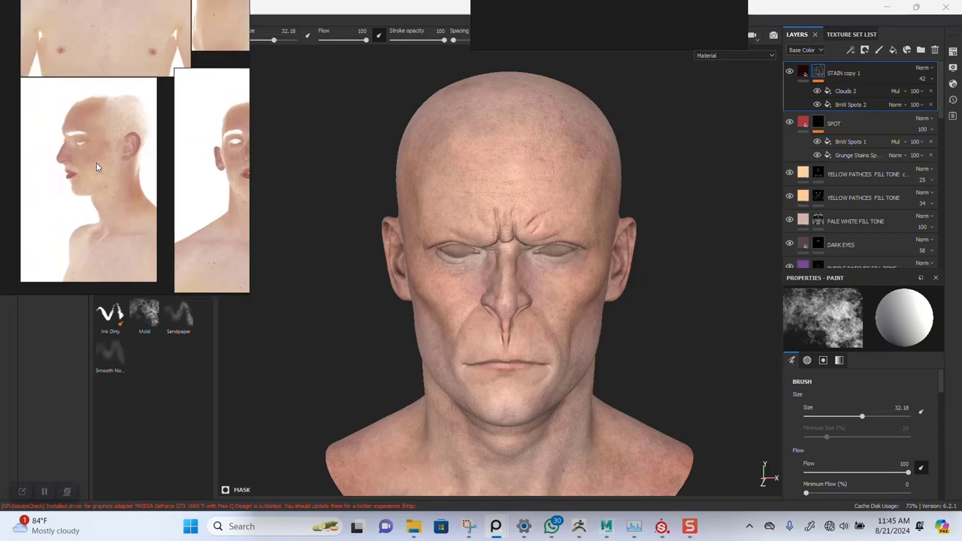
{"action": "scroll", "coordinate": [94, 168], "scroll_direction": "down", "scroll_amount": 5}
{"action": "middle_click_drag", "start_coordinate": [94, 167], "coordinate": [139, 198]}
{"action": "middle_click_drag", "start_coordinate": [42, 145], "coordinate": [105, 166]}
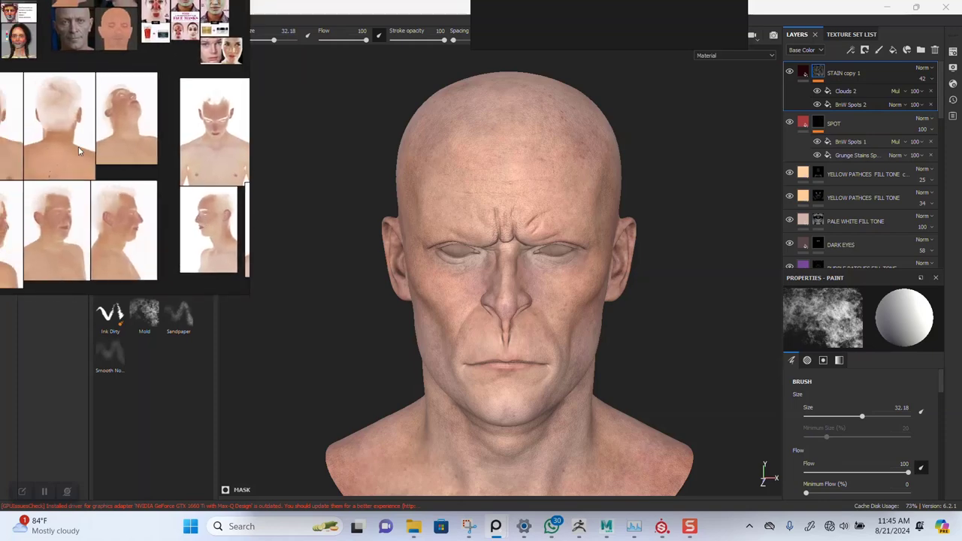
{"action": "scroll", "coordinate": [90, 154], "scroll_direction": "up", "scroll_amount": 2}
{"action": "scroll", "coordinate": [526, 289], "scroll_direction": "up", "scroll_amount": 5}
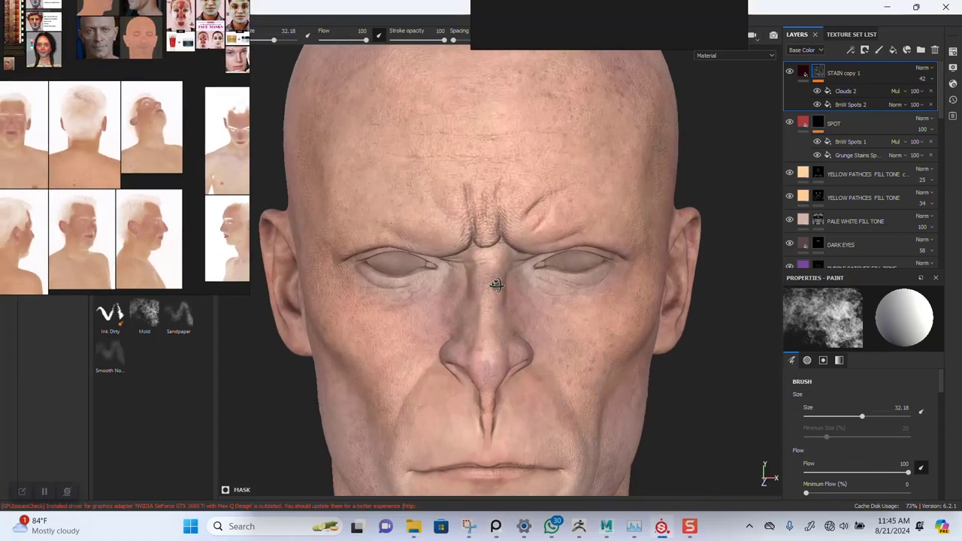
{"action": "left_click_drag", "start_coordinate": [497, 286], "coordinate": [521, 254], "text": "alt"}
{"action": "mouse_move", "coordinate": [525, 248]}
{"action": "right_mouse_down", "text": "alt"}
{"action": "mouse_move", "coordinate": [522, 296]}
{"action": "mouse_move", "coordinate": [511, 254]}
{"action": "right_mouse_up", "text": "alt"}
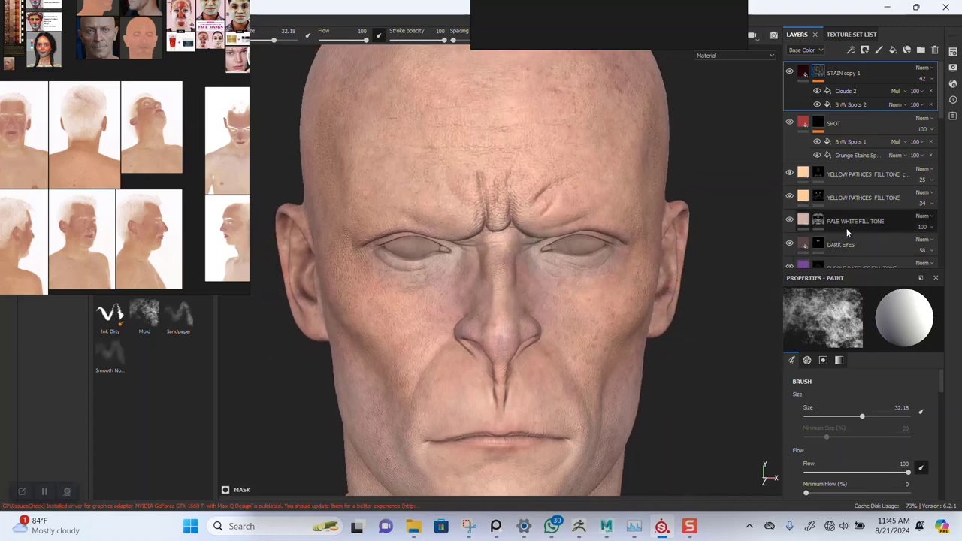
- Review the layer stack down to BLACK HEADS, looking at the mask effects of the CAVITY REDNESS layer
{"action": "scroll", "coordinate": [848, 156], "scroll_direction": "down", "scroll_amount": 3}
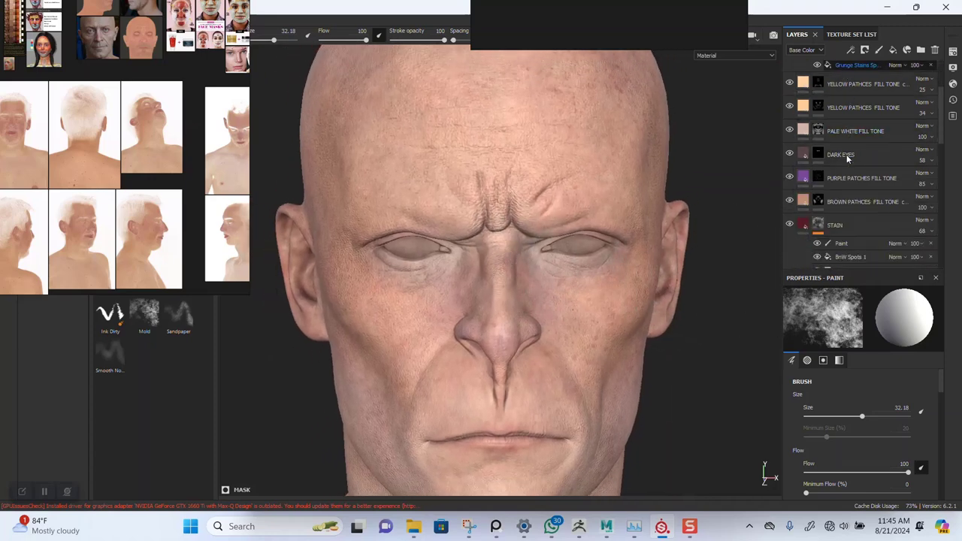
{"action": "scroll", "coordinate": [847, 156], "scroll_direction": "down", "scroll_amount": 4}
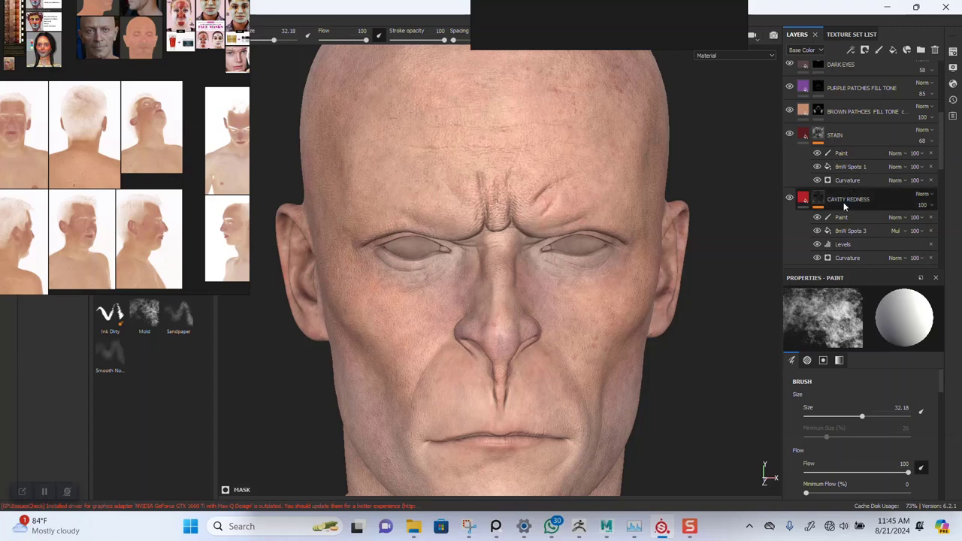
{"action": "scroll", "coordinate": [845, 206], "scroll_direction": "down", "scroll_amount": 2}
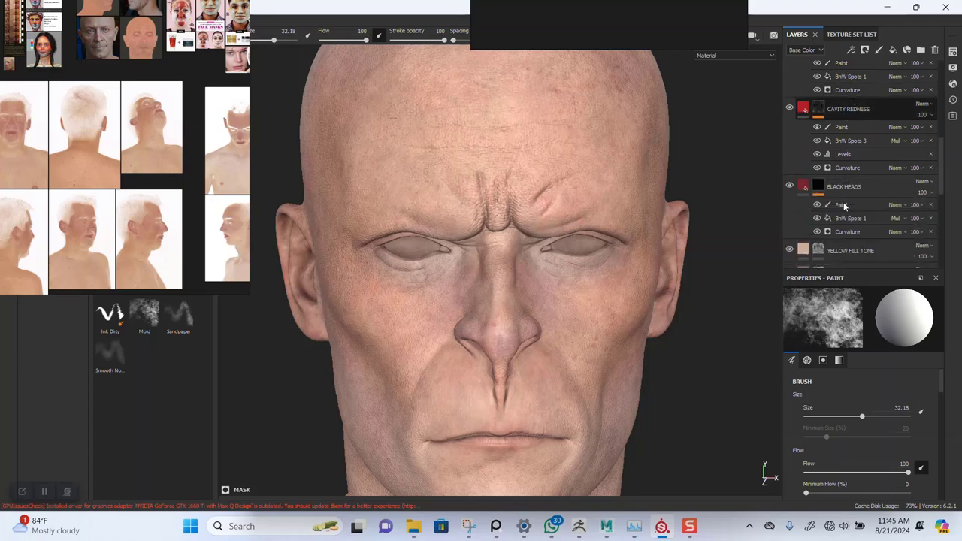
{"action": "scroll", "coordinate": [848, 177], "scroll_direction": "up", "scroll_amount": 1}
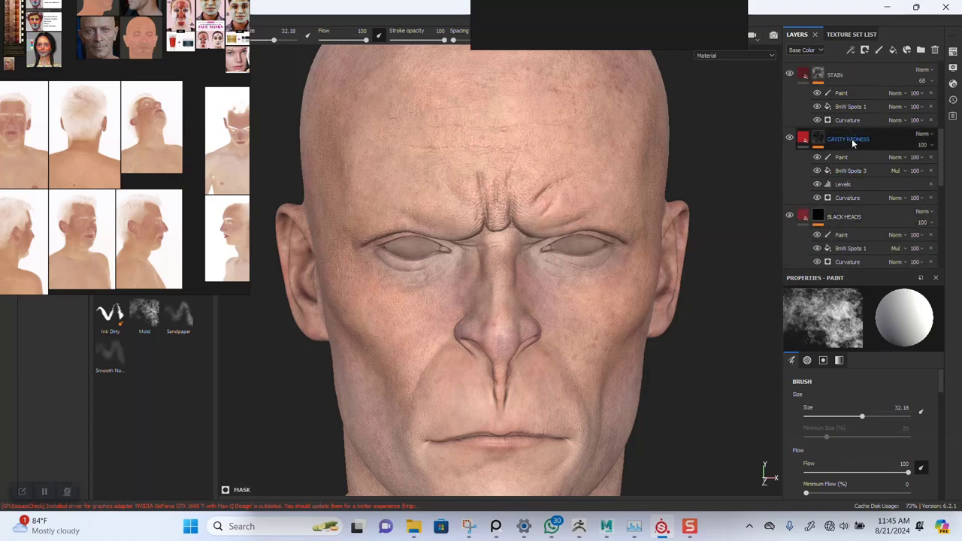
{"action": "left_click", "coordinate": [852, 141]}
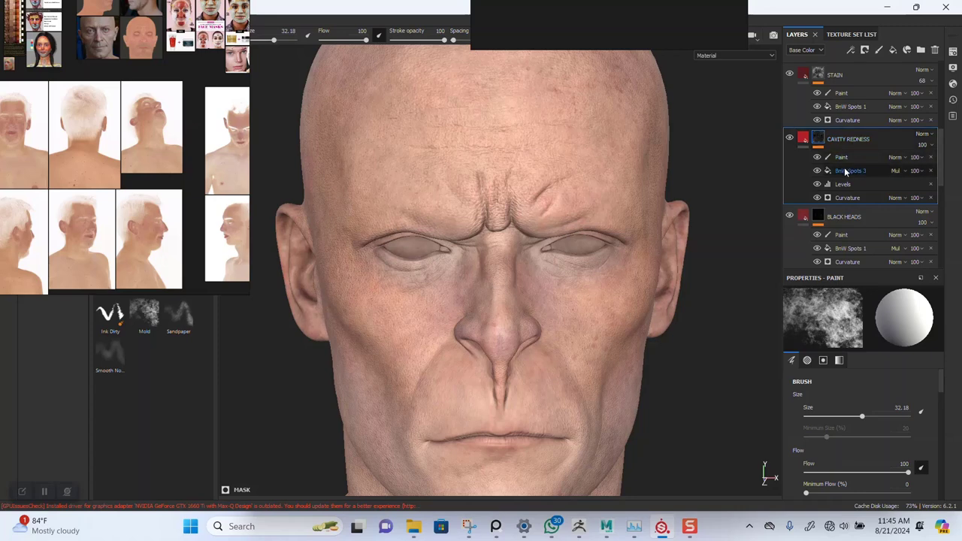
{"action": "scroll", "coordinate": [853, 162], "scroll_direction": "up", "scroll_amount": 5}
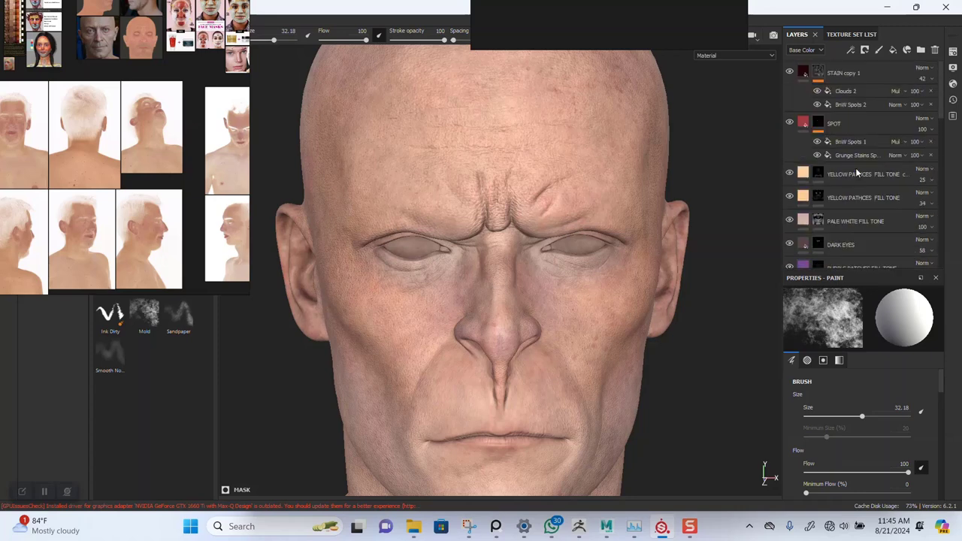
- Duplicate the SPOT layer as CURVATURE EDGES and replace the copy's mask with an empty black mask
{"action": "left_click", "coordinate": [848, 127]}
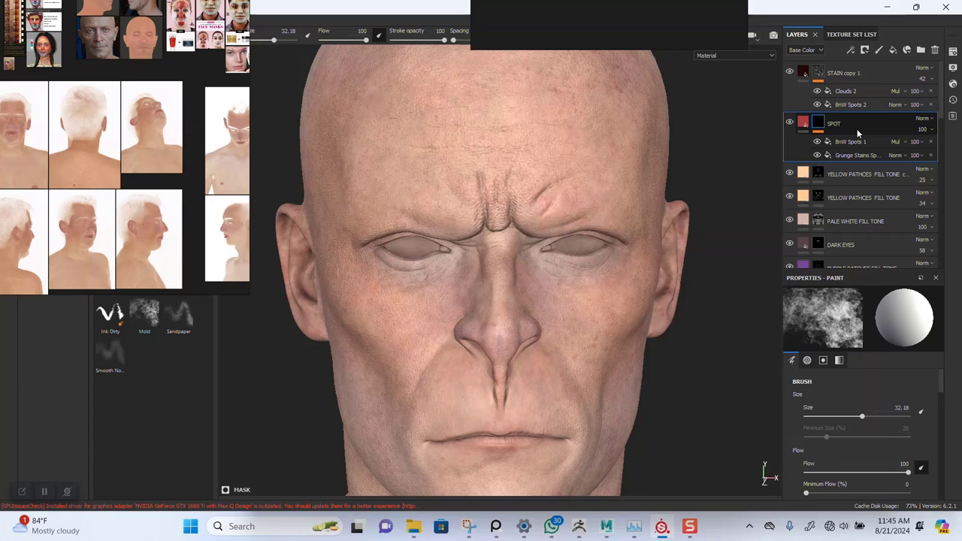
{"action": "key", "text": "ctrl+d"}
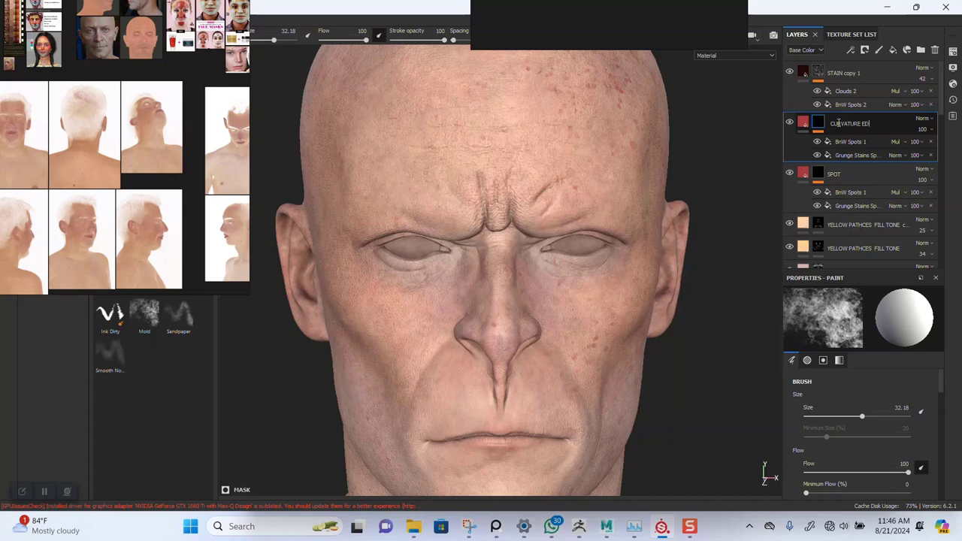
{"action": "key", "text": "Return"}
{"action": "right_click", "coordinate": [823, 127]}
{"action": "left_click", "coordinate": [849, 139]}
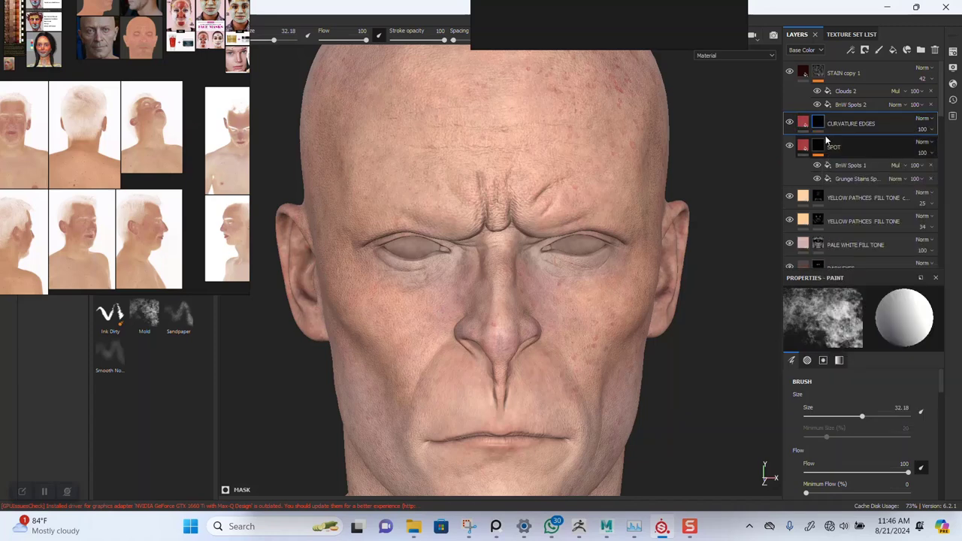
- Brighten the base color of the CURVATURE EDGES fill to a slightly lighter red
{"action": "left_click", "coordinate": [804, 126]}
{"action": "left_click", "coordinate": [876, 404]}
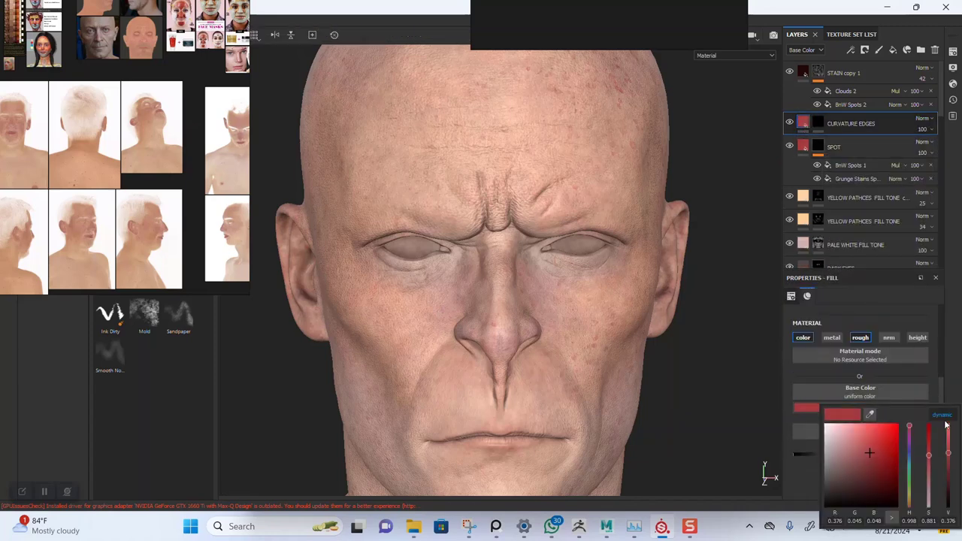
{"action": "left_click_drag", "start_coordinate": [949, 449], "coordinate": [948, 444]}
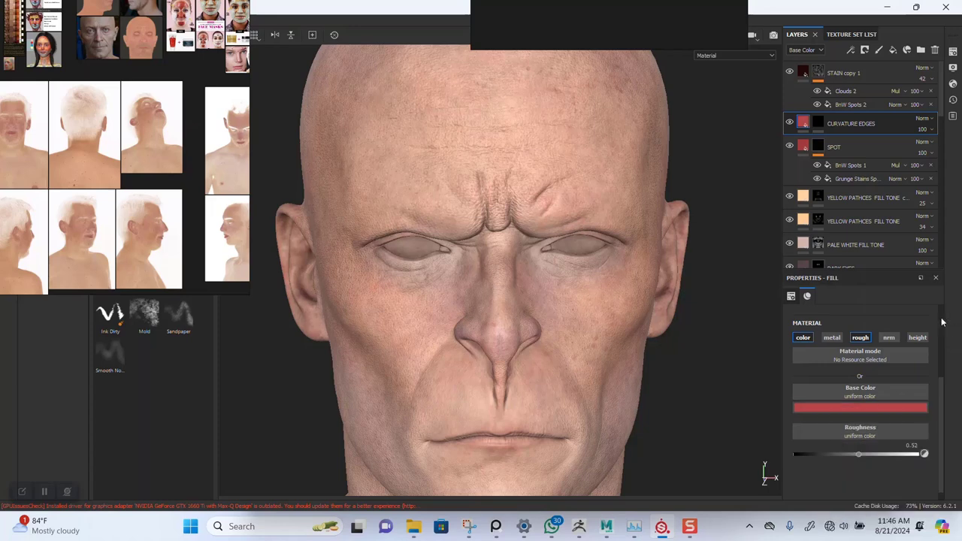
- Add a Curvature generator to the CURVATURE EDGES mask
{"action": "left_click", "coordinate": [818, 124]}
{"action": "right_click", "coordinate": [827, 129]}
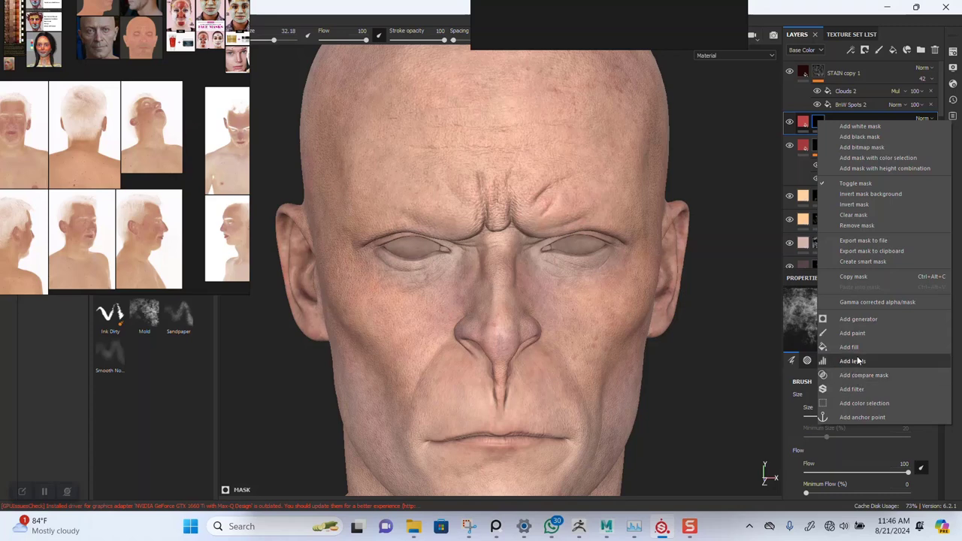
{"action": "left_click", "coordinate": [858, 321]}
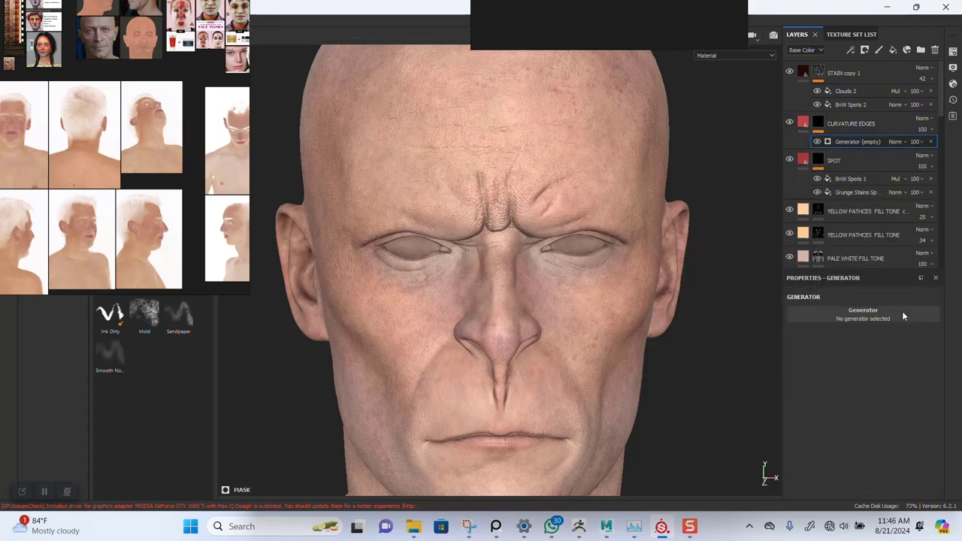
{"action": "left_click", "coordinate": [920, 310]}
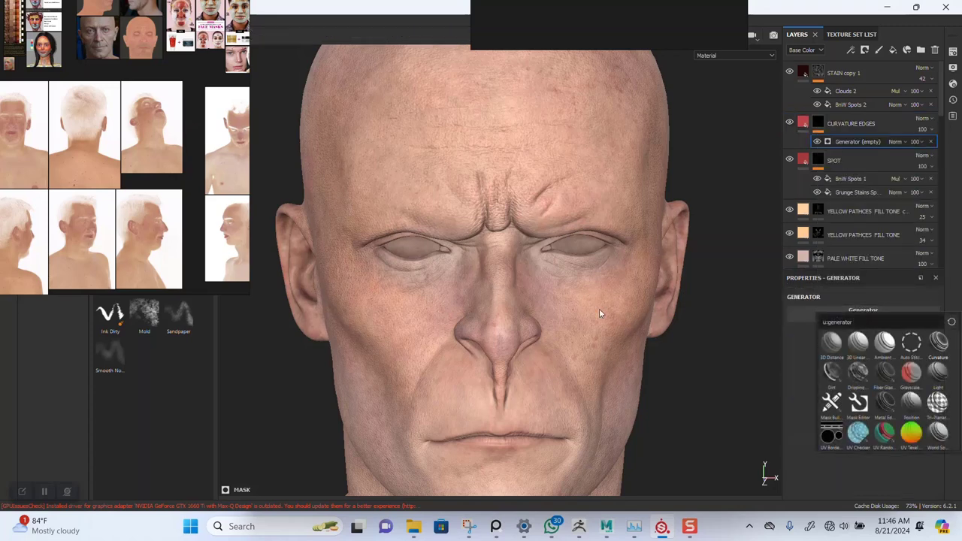
{"action": "left_click_drag", "start_coordinate": [643, 346], "coordinate": [565, 304], "text": "alt"}
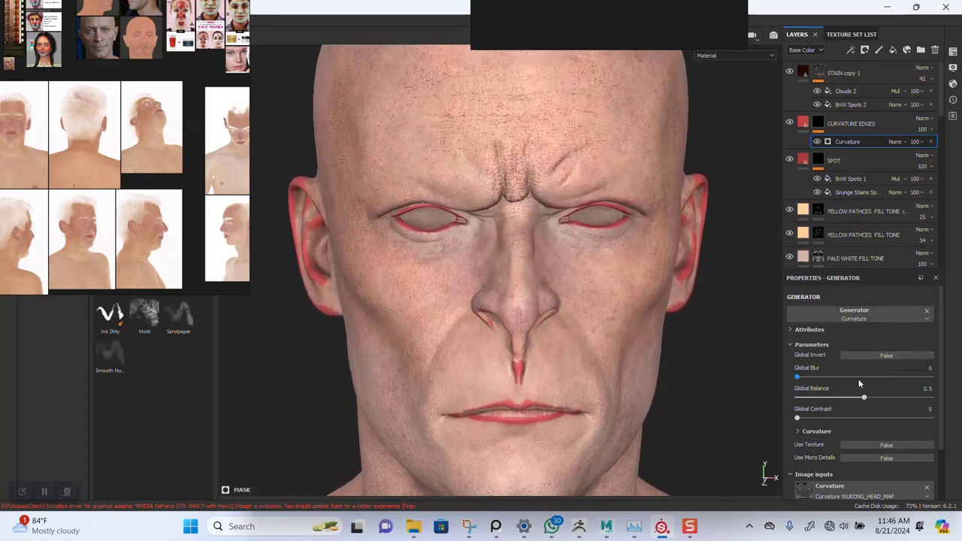
- Try the Cavities mode on the Curvature generator, and switch its curvature mode to Dual
{"action": "left_click", "coordinate": [798, 430]}
{"action": "left_click", "coordinate": [853, 457]}
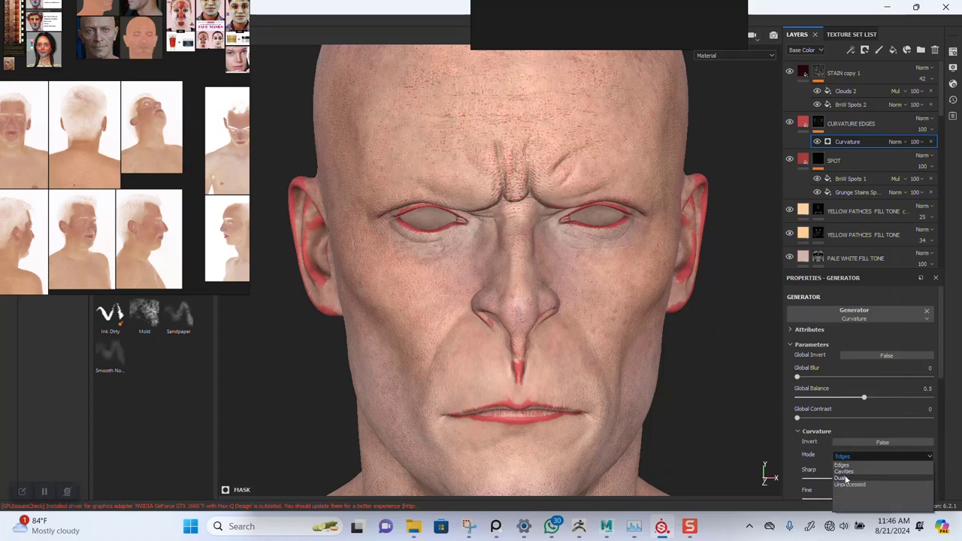
{"action": "left_click", "coordinate": [825, 451]}
{"action": "scroll", "coordinate": [825, 451], "scroll_direction": "down", "scroll_amount": 3}
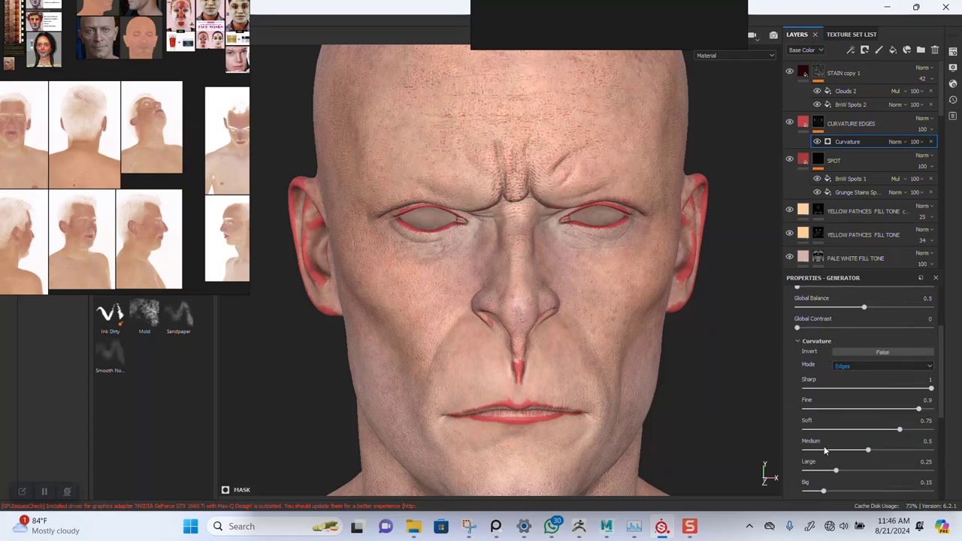
{"action": "left_click", "coordinate": [852, 369]}
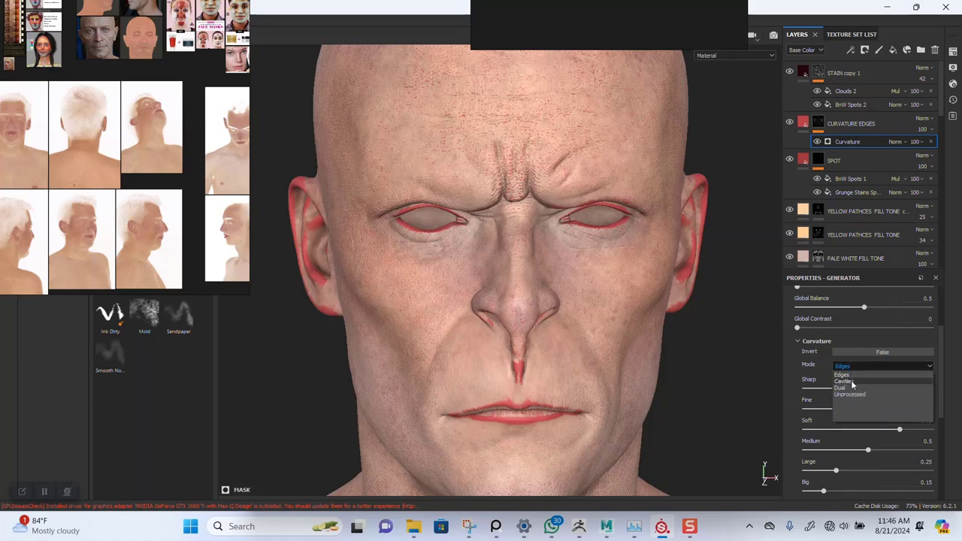
{"action": "left_click", "coordinate": [851, 380]}
{"action": "left_click", "coordinate": [853, 368]}
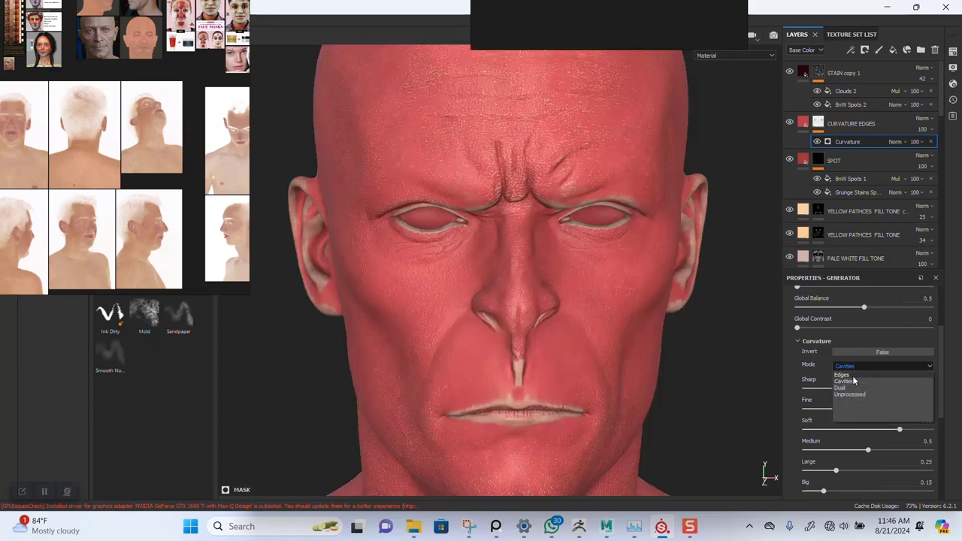
{"action": "left_click", "coordinate": [852, 389]}
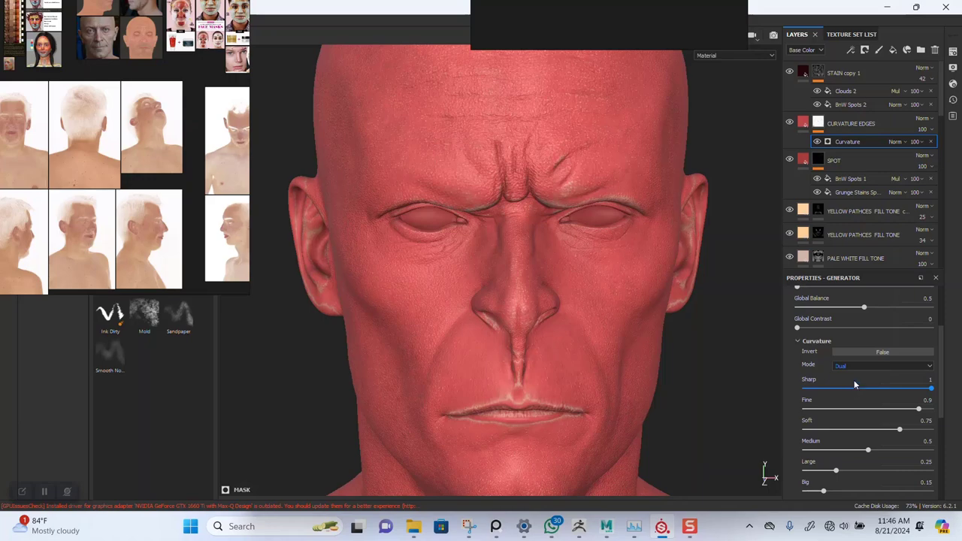
- Try the Cavities mode again on the CURVATURE EDGES Curvature generator, and switch its curvature mode to Unprocessed
{"action": "middle_click_drag", "start_coordinate": [559, 288], "coordinate": [566, 427], "text": "alt"}
{"action": "right_click_drag", "start_coordinate": [566, 427], "coordinate": [564, 245], "text": "alt"}
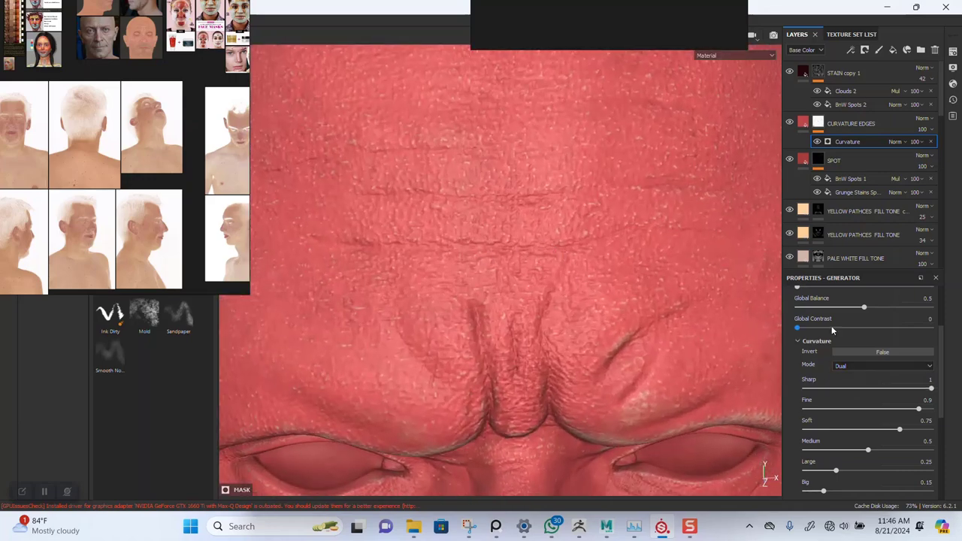
{"action": "left_click", "coordinate": [852, 368]}
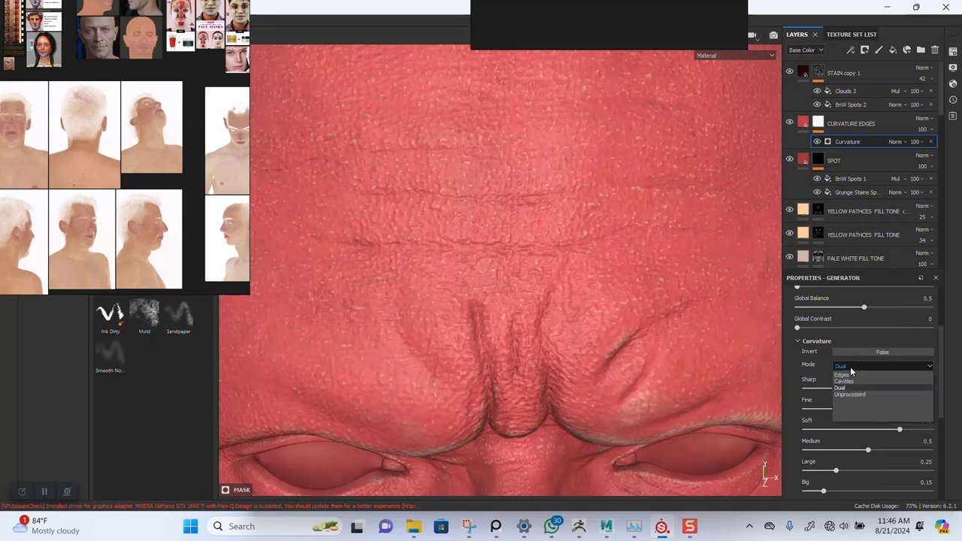
{"action": "left_click", "coordinate": [853, 378]}
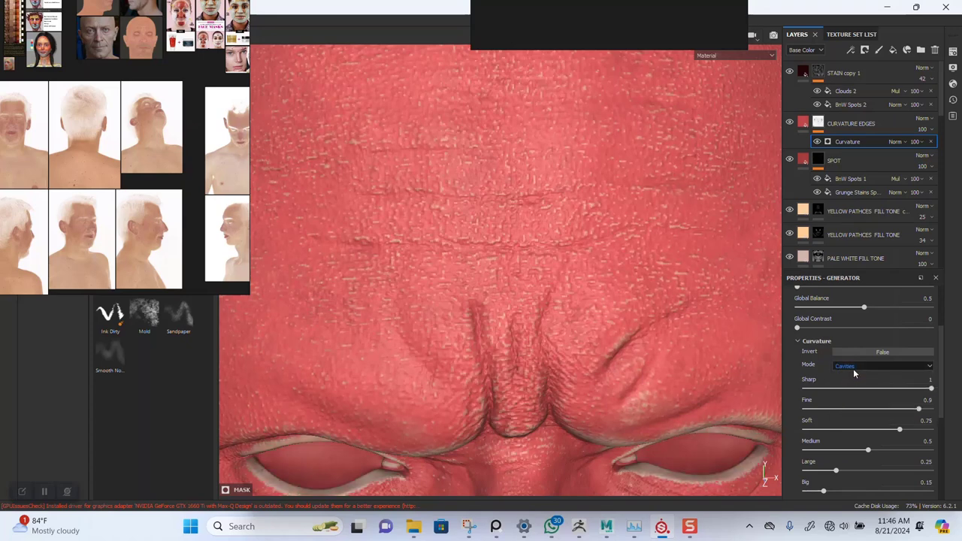
{"action": "left_click", "coordinate": [853, 368]}
{"action": "left_click", "coordinate": [850, 394]}
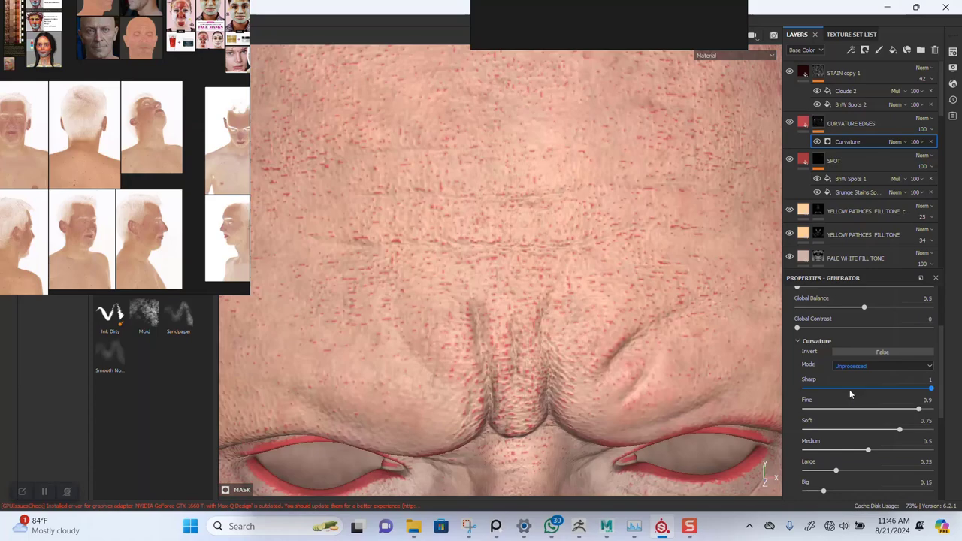
{"action": "scroll", "coordinate": [595, 281], "scroll_direction": "down", "scroll_amount": 2}
{"action": "middle_click_drag", "start_coordinate": [595, 283], "coordinate": [589, 214], "text": "alt"}
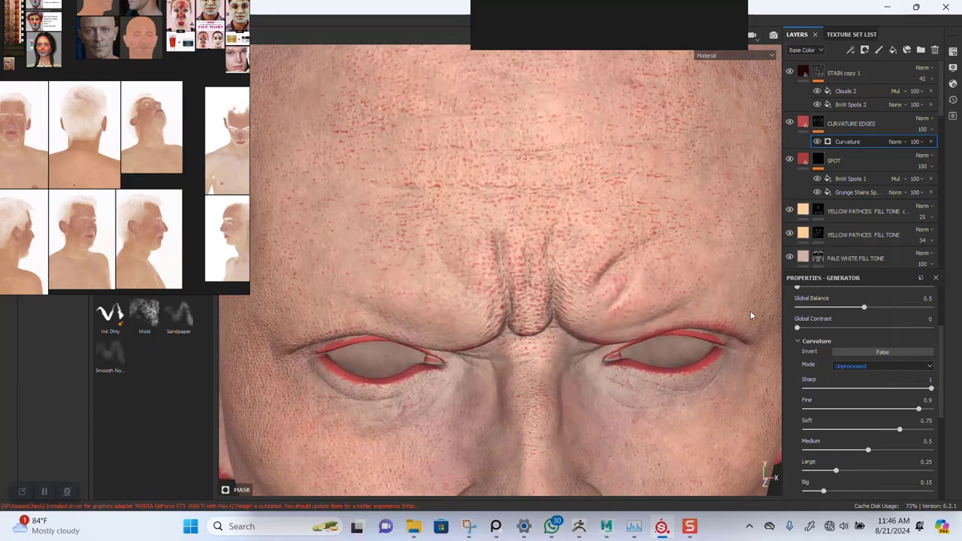
- Adjust the Curvature generator's Brightness and lower its Global Balance to 0.31
{"action": "scroll", "coordinate": [834, 403], "scroll_direction": "down", "scroll_amount": 4}
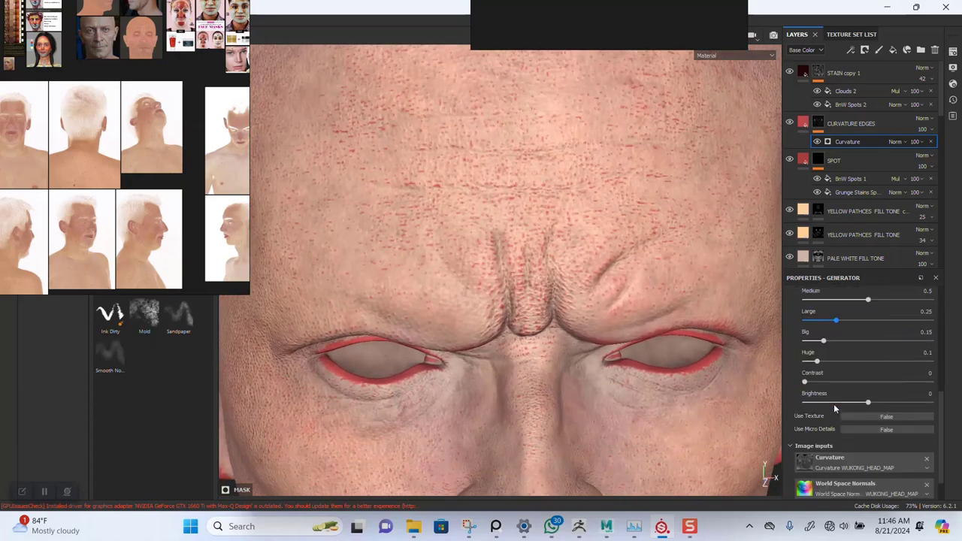
{"action": "left_click_drag", "start_coordinate": [866, 403], "coordinate": [827, 391]}
{"action": "scroll", "coordinate": [835, 361], "scroll_direction": "up", "scroll_amount": 6}
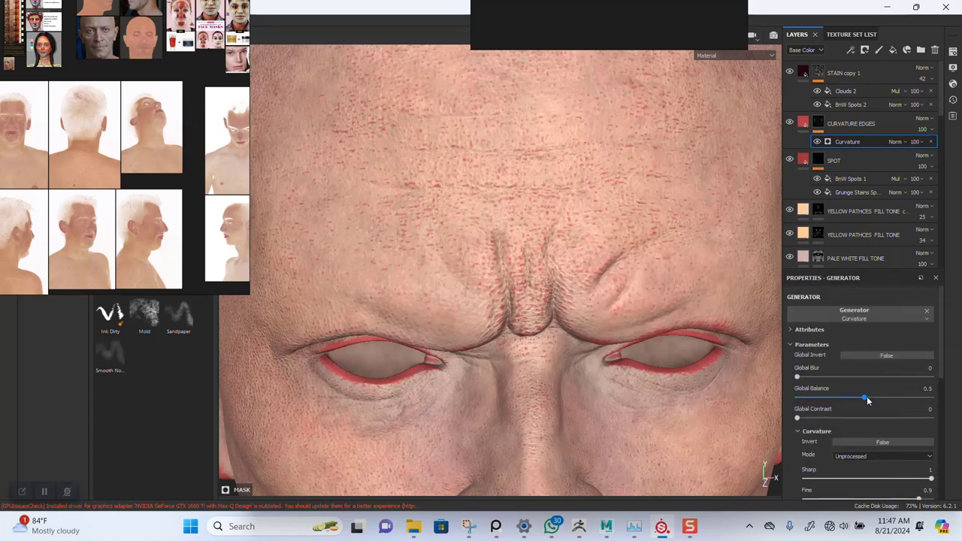
{"action": "left_click_drag", "start_coordinate": [914, 401], "coordinate": [838, 396]}
{"action": "right_click_drag", "start_coordinate": [568, 218], "coordinate": [492, 158], "text": "alt"}
{"action": "left_click_drag", "start_coordinate": [538, 226], "coordinate": [556, 273], "text": "alt"}
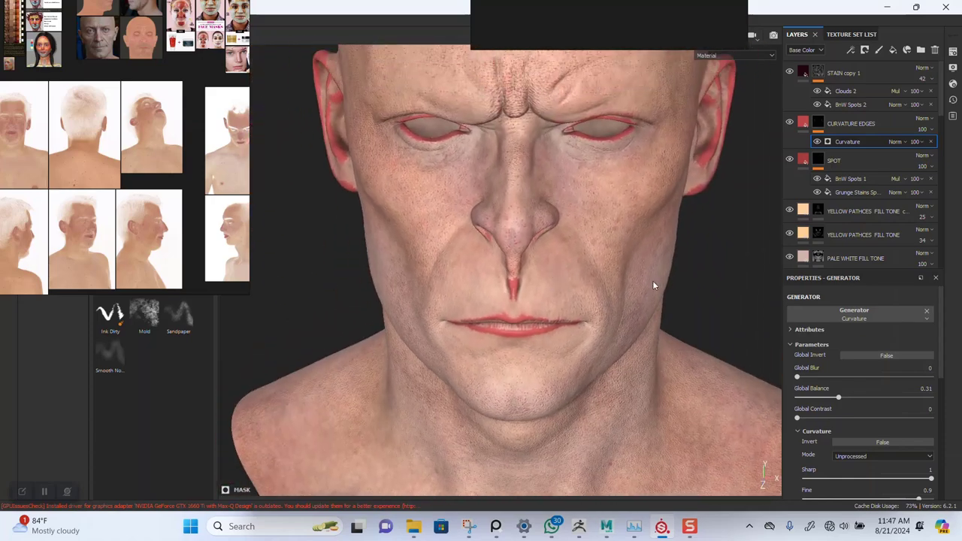
- Display only the CURVATURE EDGES mask on the head and delete its Curvature generator
{"action": "key", "text": "c"}
{"action": "middle_click_drag", "start_coordinate": [602, 218], "coordinate": [594, 330], "text": "alt"}
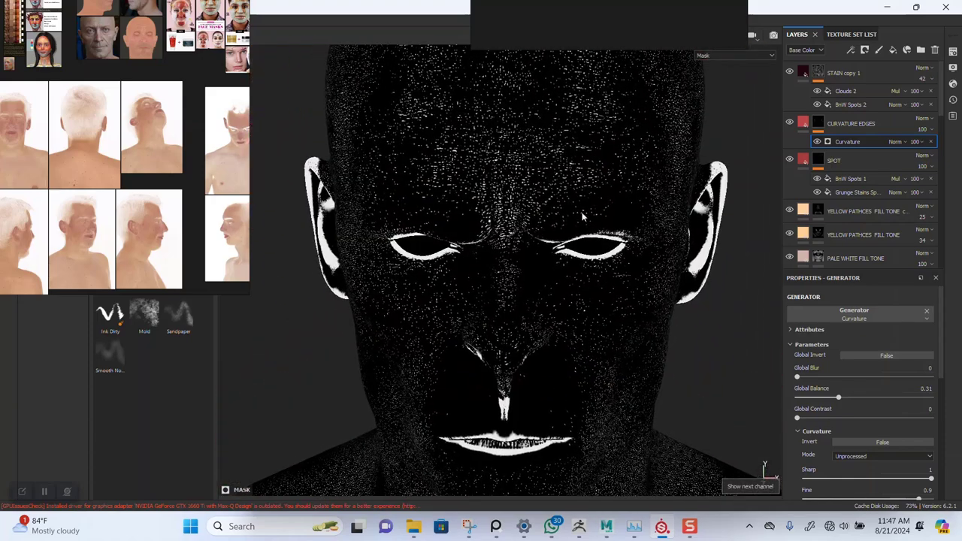
{"action": "left_click_drag", "start_coordinate": [584, 215], "coordinate": [592, 219], "text": "alt"}
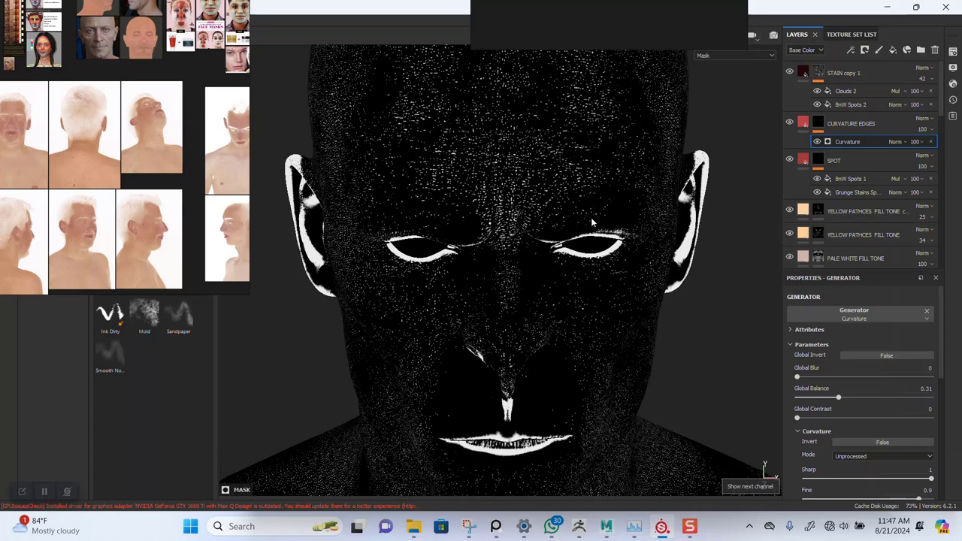
{"action": "left_click", "coordinate": [931, 142]}
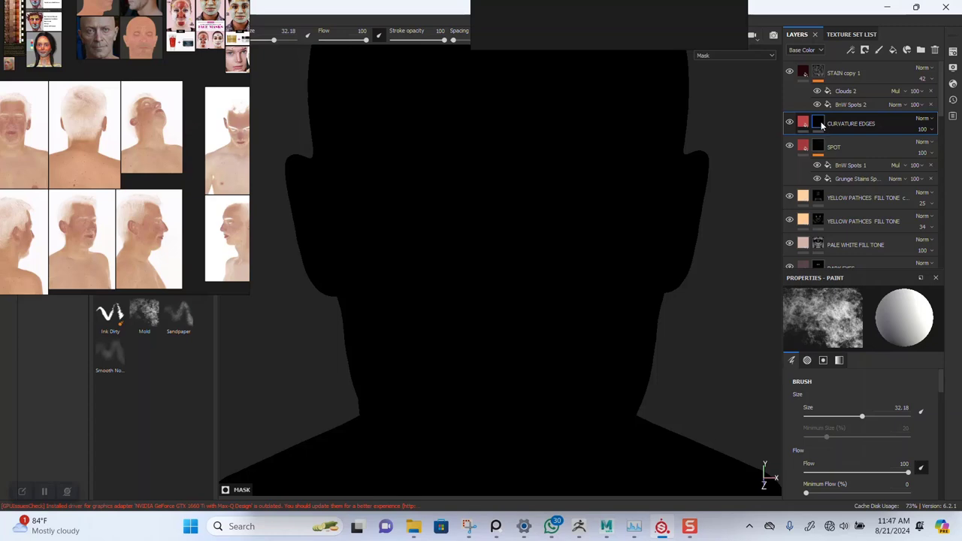
- Add a bitmap mask to the CURVATURE EDGES layer, using the head's baked Curvature map found with the search term CURV
{"action": "right_click", "coordinate": [822, 126]}
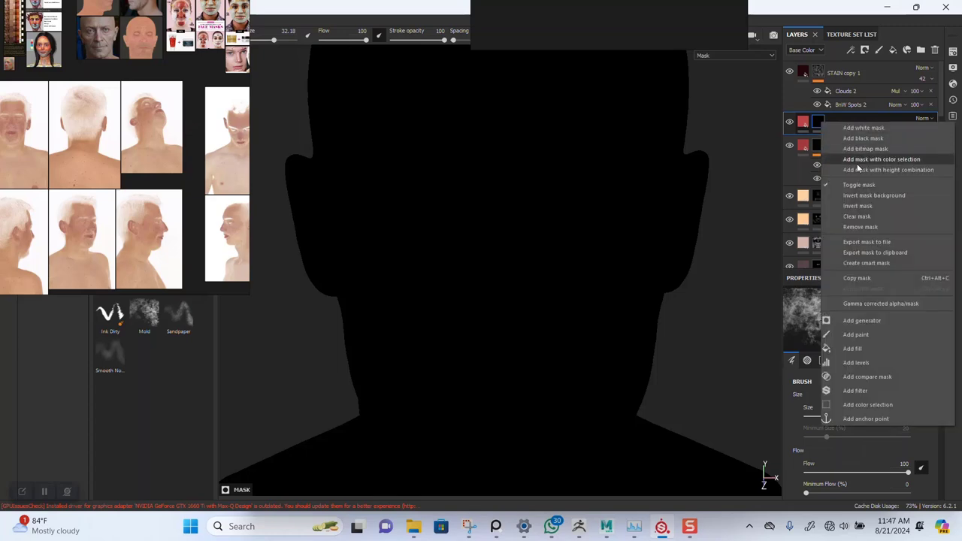
{"action": "left_click", "coordinate": [864, 148]}
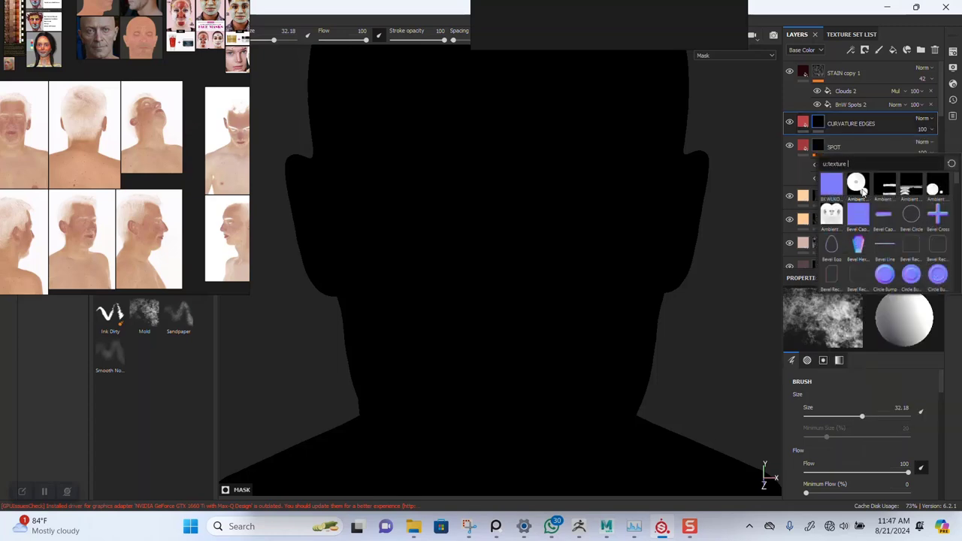
{"action": "type", "text": "CURV"}
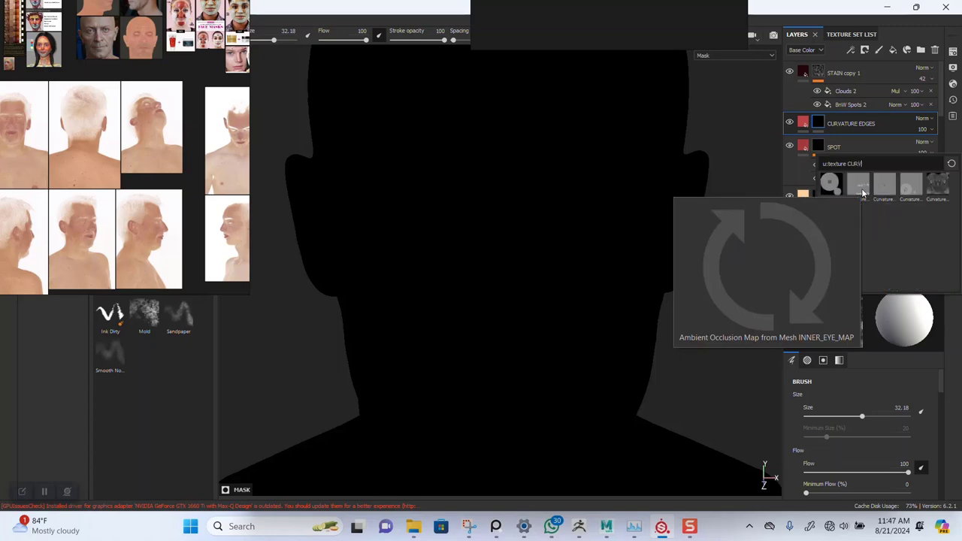
{"action": "left_click", "coordinate": [936, 194]}
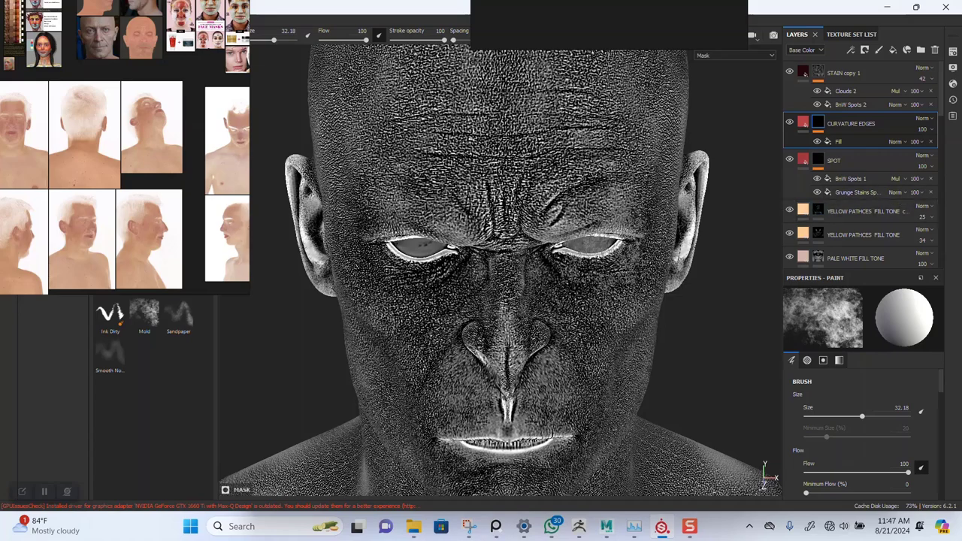
{"action": "left_click_drag", "start_coordinate": [631, 288], "coordinate": [646, 239], "text": "alt"}
{"action": "middle_click_drag", "start_coordinate": [647, 239], "coordinate": [636, 215], "text": "alt"}
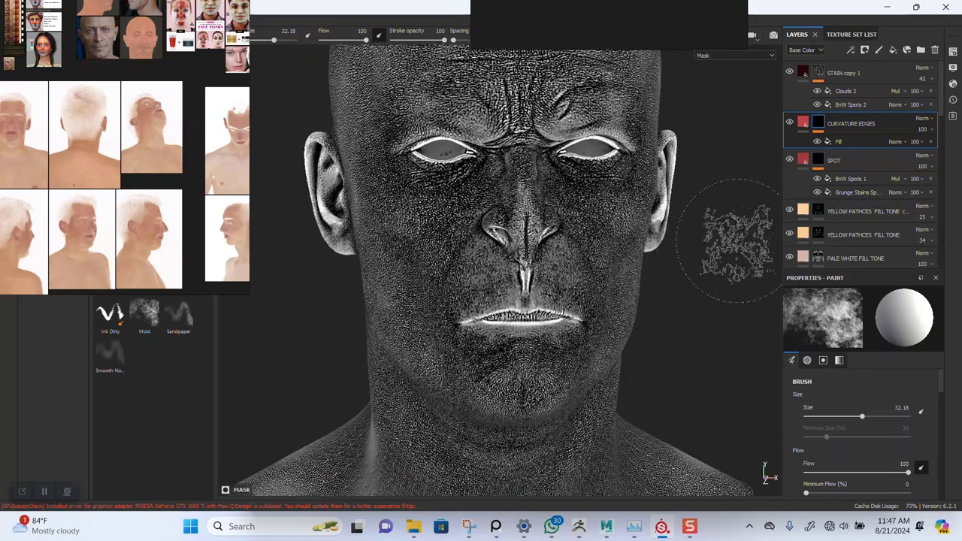
- Add a Levels adjustment to the CURVATURE EDGES mask and invert it
{"action": "right_click", "coordinate": [820, 127]}
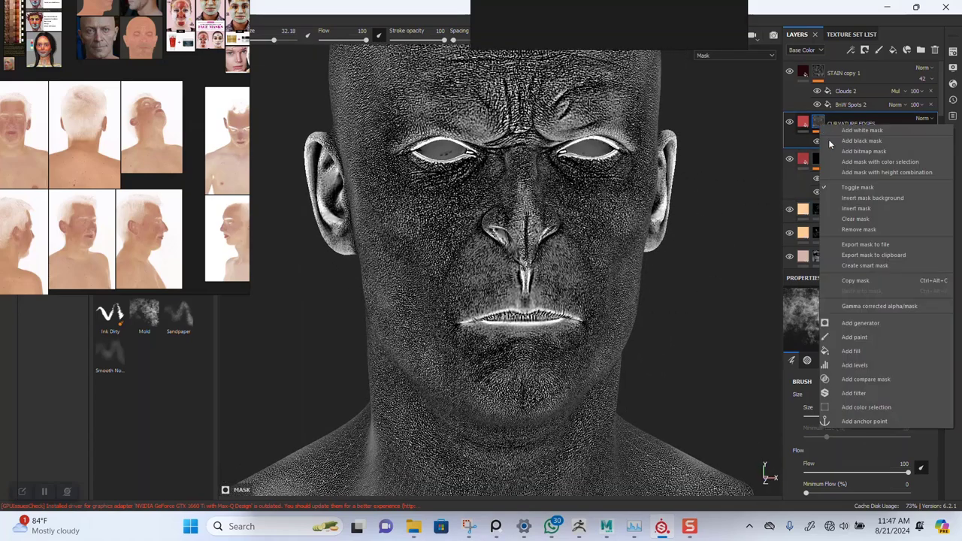
{"action": "left_click", "coordinate": [854, 365]}
{"action": "left_click", "coordinate": [907, 387]}
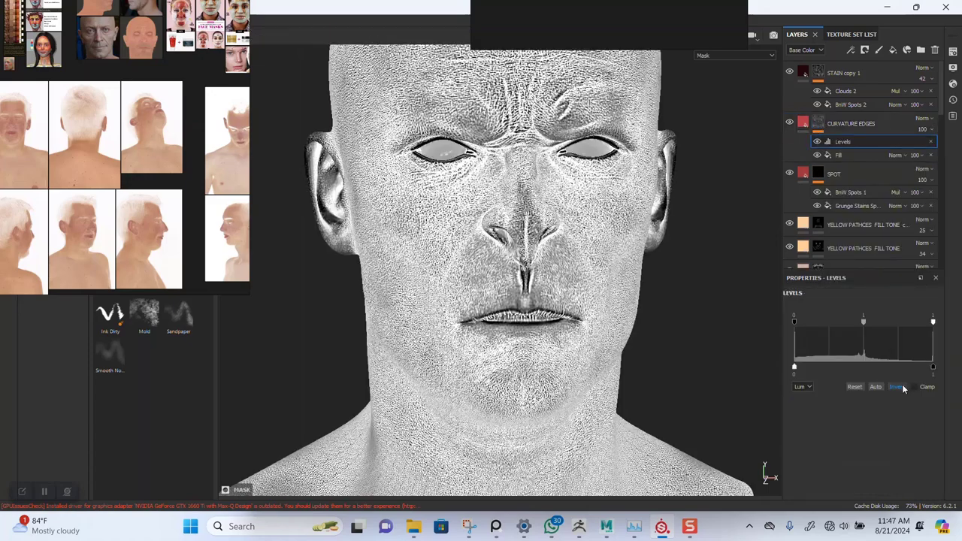
- Examine the inverted curvature mask up close around the brow wrinkles, eye corners and nose bridge
{"action": "left_click_drag", "start_coordinate": [691, 322], "coordinate": [571, 194], "text": "alt"}
{"action": "right_click_drag", "start_coordinate": [572, 195], "coordinate": [610, 300], "text": "alt"}
{"action": "middle_click_drag", "start_coordinate": [610, 301], "coordinate": [606, 262], "text": "alt"}
{"action": "right_click_drag", "start_coordinate": [606, 285], "coordinate": [588, 248], "text": "alt"}
{"action": "middle_click_drag", "start_coordinate": [587, 226], "coordinate": [569, 295], "text": "alt"}
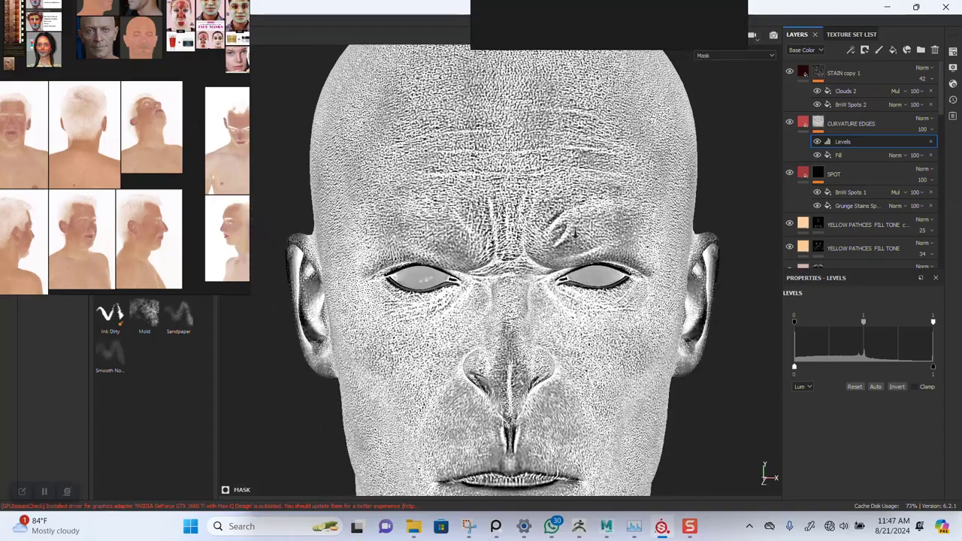
{"action": "right_click_drag", "start_coordinate": [575, 233], "coordinate": [590, 293], "text": "alt"}
{"action": "middle_click_drag", "start_coordinate": [590, 294], "coordinate": [550, 329], "text": "alt"}
{"action": "right_click_drag", "start_coordinate": [547, 300], "coordinate": [533, 318], "text": "alt"}
{"action": "left_click_drag", "start_coordinate": [532, 316], "coordinate": [562, 340], "text": "alt"}
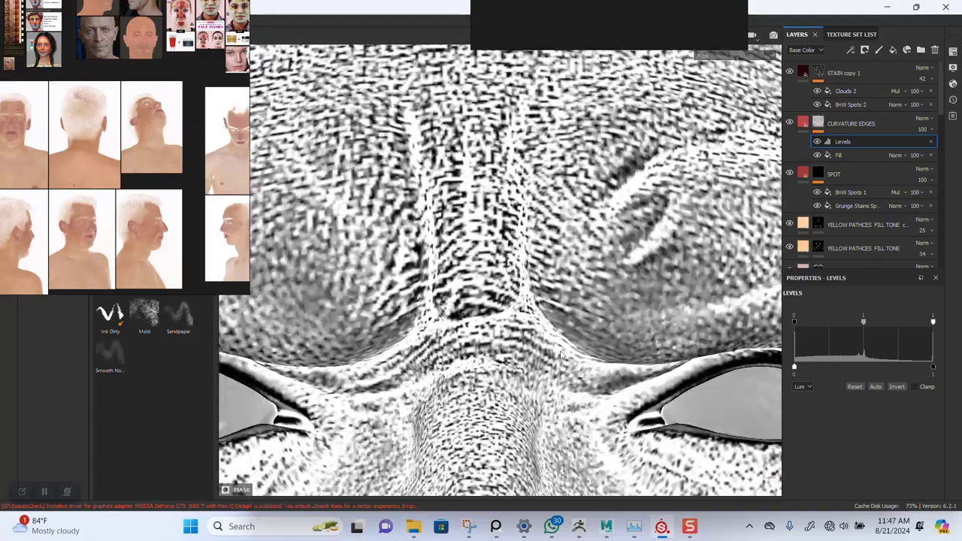
{"action": "left_click_drag", "start_coordinate": [442, 363], "coordinate": [548, 171], "text": "alt"}
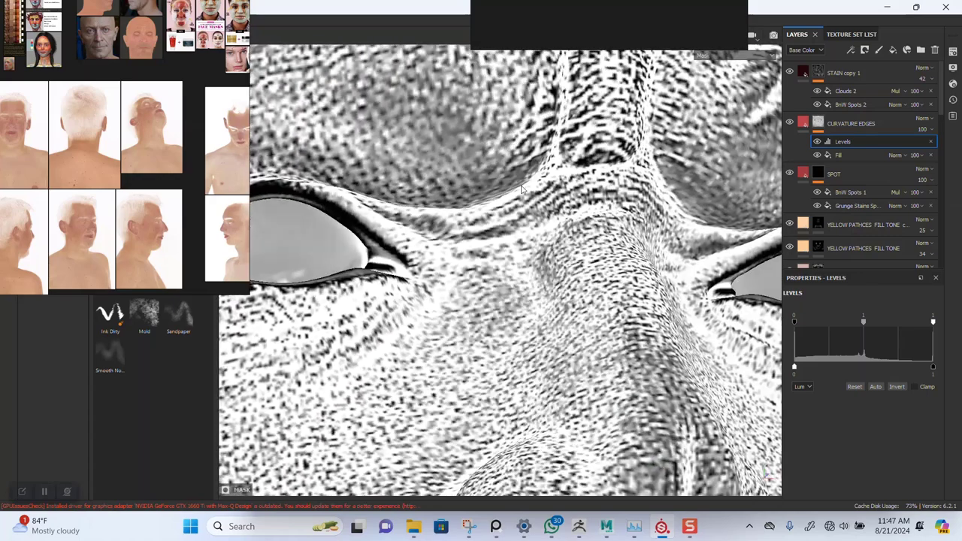
{"action": "right_click_drag", "start_coordinate": [526, 189], "coordinate": [568, 265], "text": "alt"}
{"action": "middle_click_drag", "start_coordinate": [568, 286], "coordinate": [596, 364], "text": "alt"}
{"action": "right_click_drag", "start_coordinate": [581, 340], "coordinate": [497, 225], "text": "alt"}
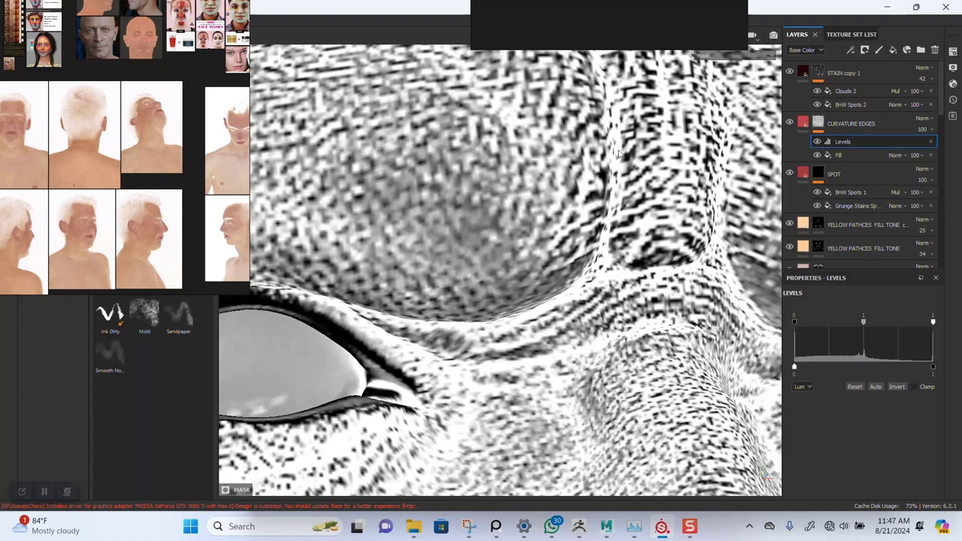
{"action": "left_click", "coordinate": [22, 490]}
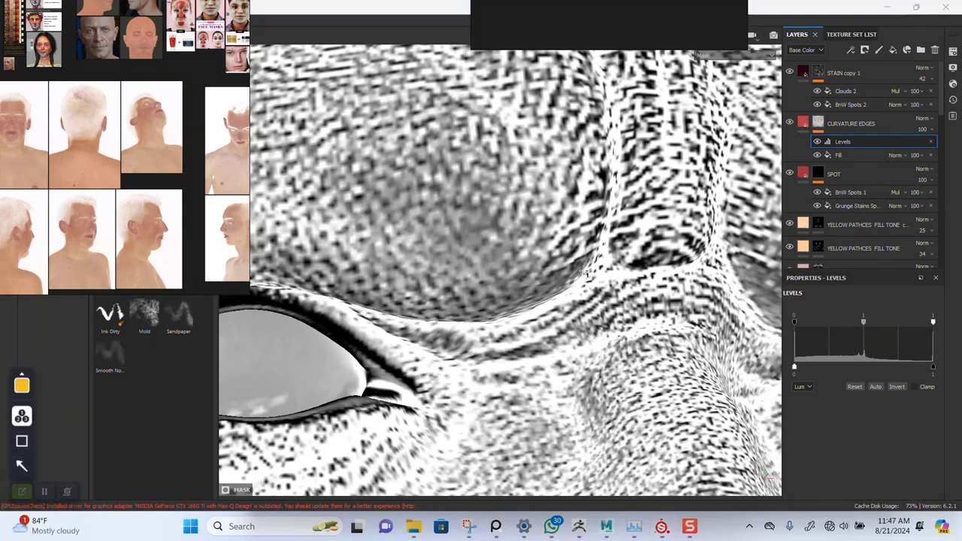
{"action": "left_click", "coordinate": [562, 293]}
{"action": "left_click", "coordinate": [516, 316]}
{"action": "left_click", "coordinate": [439, 324]}
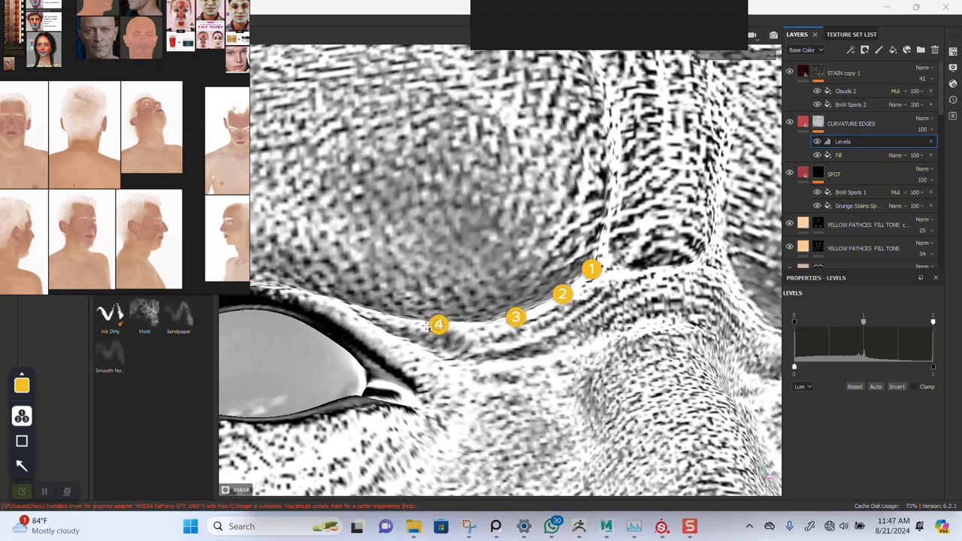
{"action": "left_click", "coordinate": [384, 311]}
{"action": "left_click", "coordinate": [490, 373]}
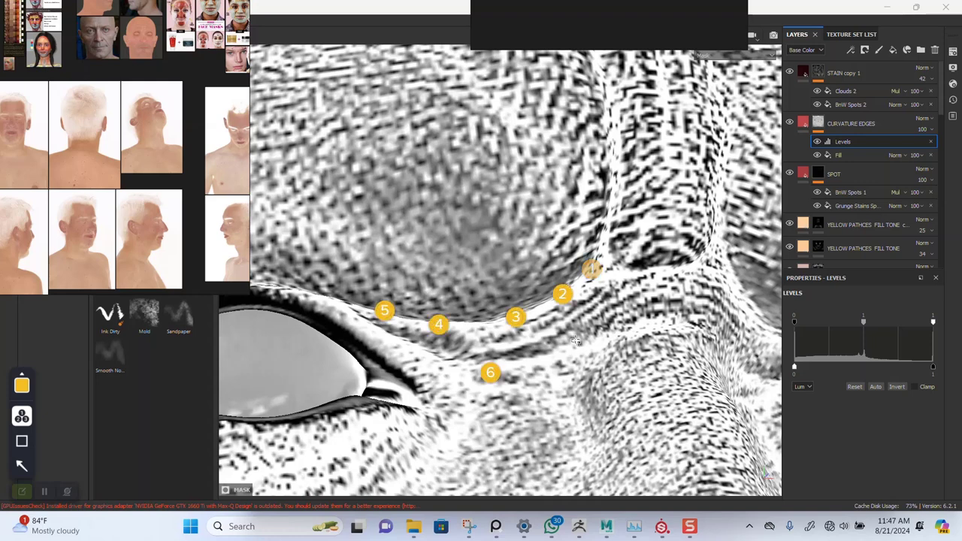
{"action": "left_click", "coordinate": [574, 339]}
{"action": "left_click", "coordinate": [646, 329]}
{"action": "left_click", "coordinate": [688, 319]}
{"action": "left_click", "coordinate": [602, 280]}
{"action": "left_click", "coordinate": [657, 264]}
{"action": "left_click", "coordinate": [674, 264]}
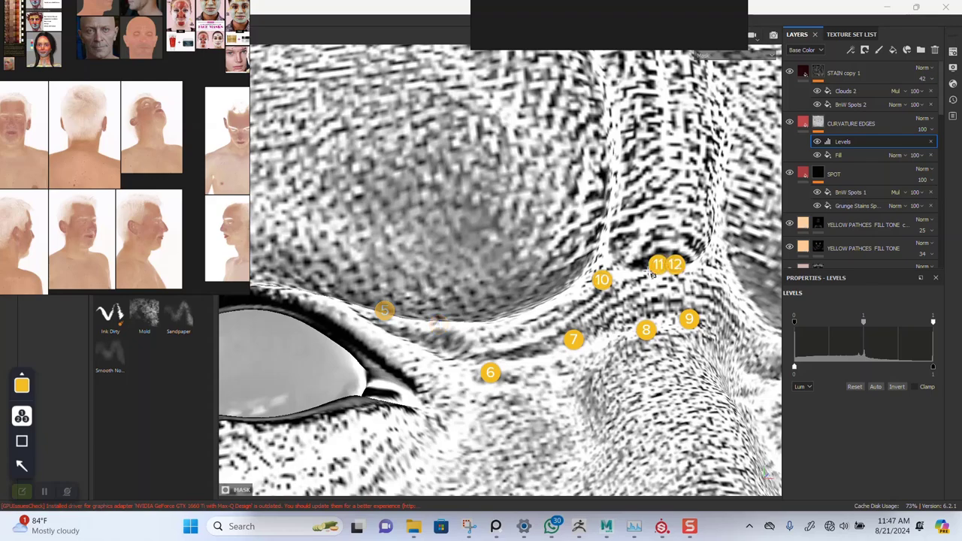
{"action": "left_click", "coordinate": [22, 491]}
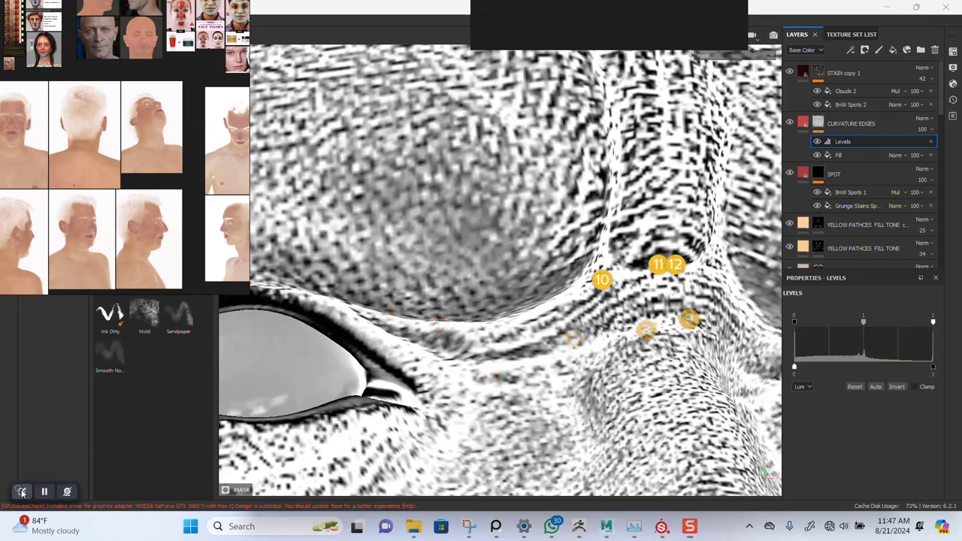
- Set the midtone value of the CURVATURE EDGES mask's Levels to 0.354
{"action": "right_click_drag", "start_coordinate": [450, 426], "coordinate": [567, 242], "text": "alt"}
{"action": "left_click_drag", "start_coordinate": [567, 243], "coordinate": [550, 320], "text": "alt"}
{"action": "scroll", "coordinate": [541, 364], "scroll_direction": "up", "scroll_amount": 5}
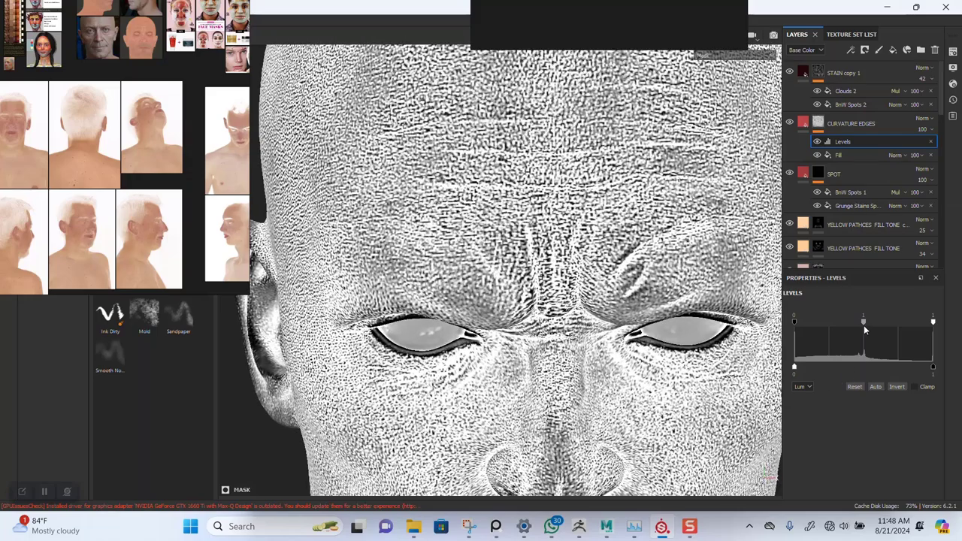
{"action": "left_click_drag", "start_coordinate": [866, 321], "coordinate": [816, 325]}
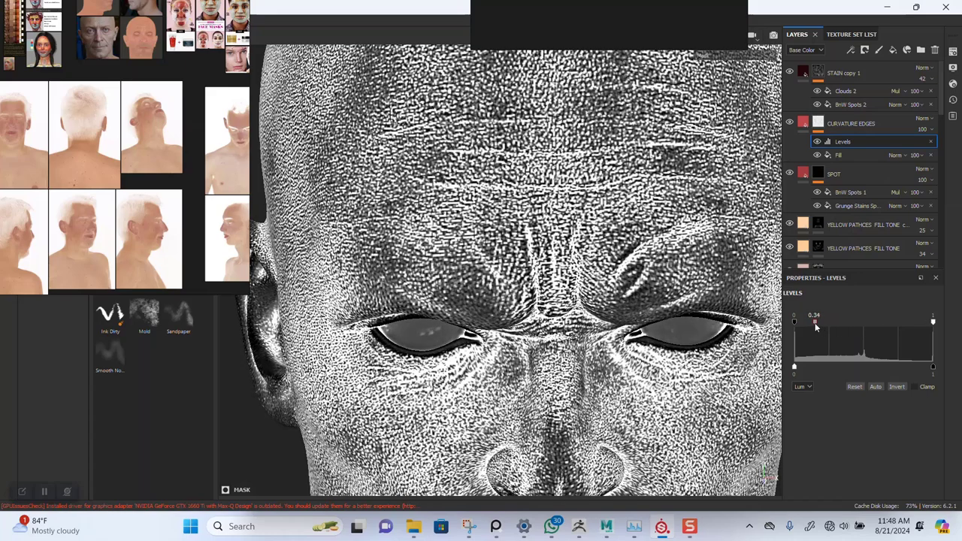
- Examine the adjusted mask from several angles, and check the red crease effect on the forehead and eyes in material view
{"action": "scroll", "coordinate": [518, 384], "scroll_direction": "down", "scroll_amount": 3}
{"action": "middle_click_drag", "start_coordinate": [528, 428], "coordinate": [536, 340], "text": "alt"}
{"action": "left_click_drag", "start_coordinate": [536, 342], "coordinate": [565, 354], "text": "alt"}
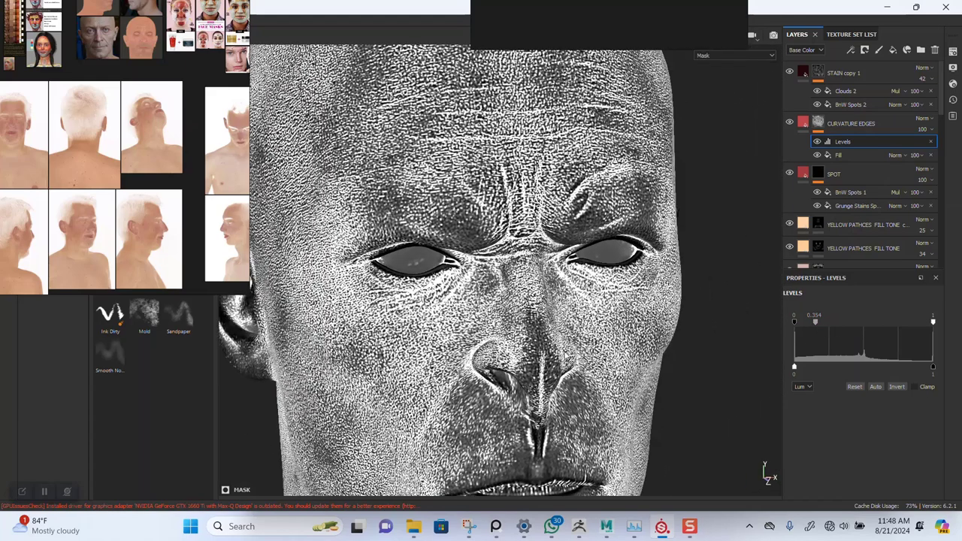
{"action": "scroll", "coordinate": [566, 355], "scroll_direction": "down", "scroll_amount": 1}
{"action": "middle_click_drag", "start_coordinate": [565, 355], "coordinate": [577, 323], "text": "alt"}
{"action": "left_click_drag", "start_coordinate": [577, 323], "coordinate": [656, 239], "text": "alt"}
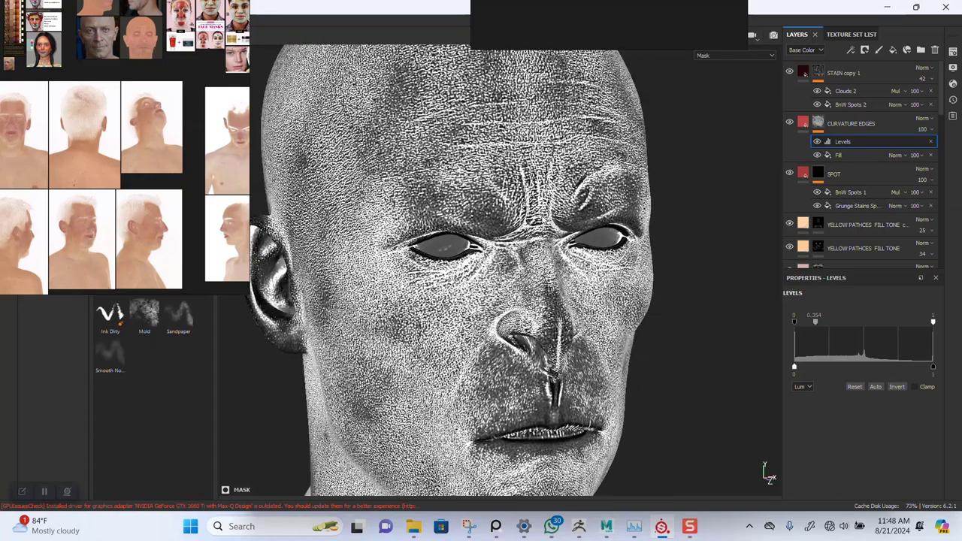
{"action": "middle_click_drag", "start_coordinate": [656, 239], "coordinate": [656, 270], "text": "alt"}
{"action": "key", "text": "m"}
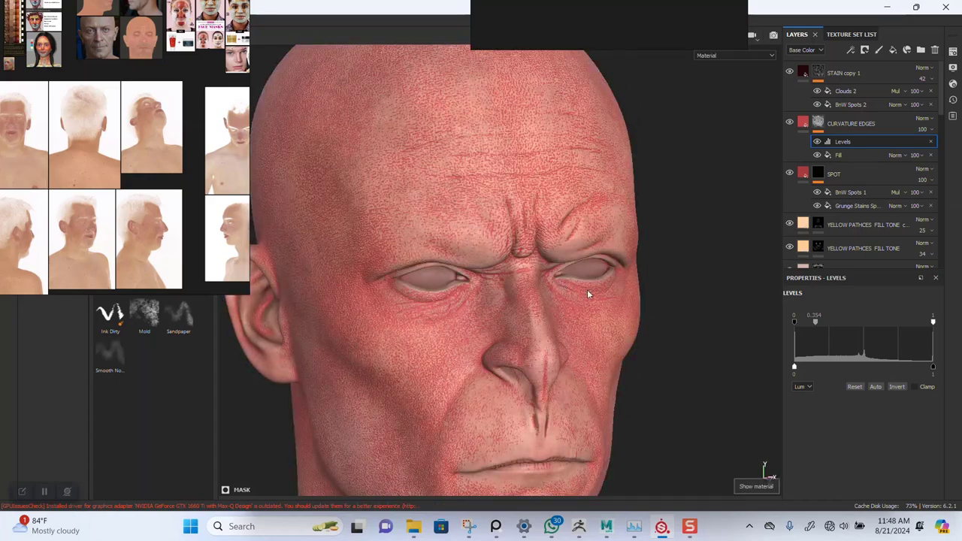
{"action": "left_click_drag", "start_coordinate": [588, 294], "coordinate": [548, 277], "text": "alt"}
{"action": "scroll", "coordinate": [549, 322], "scroll_direction": "up", "scroll_amount": 1}
{"action": "middle_click_drag", "start_coordinate": [559, 245], "coordinate": [565, 328], "text": "alt"}
{"action": "scroll", "coordinate": [547, 343], "scroll_direction": "up", "scroll_amount": 2}
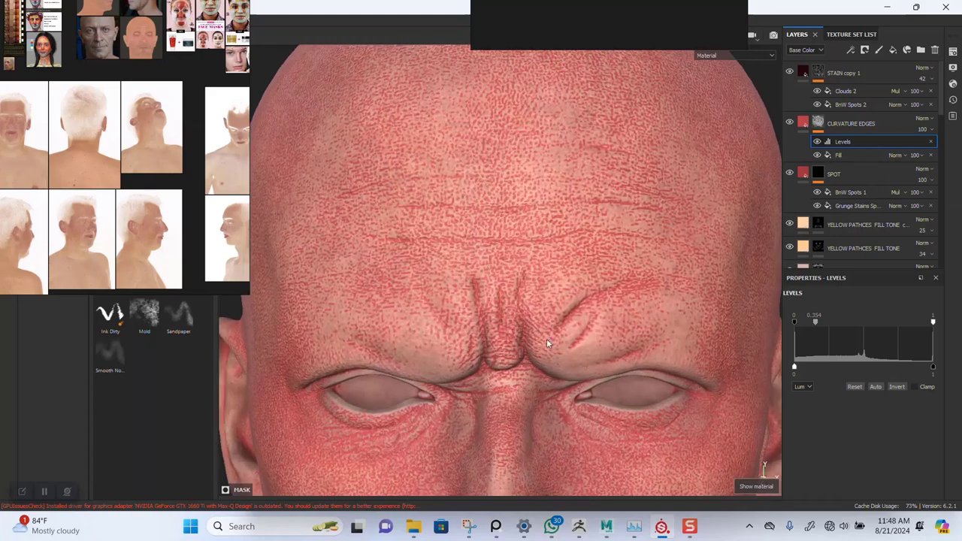
{"action": "mouse_move", "coordinate": [545, 279]}
{"action": "left_mouse_down", "text": "alt"}
{"action": "mouse_move", "coordinate": [546, 327]}
{"action": "mouse_move", "coordinate": [551, 277]}
{"action": "left_mouse_up", "text": "alt"}
{"action": "right_click_drag", "start_coordinate": [550, 290], "coordinate": [555, 228], "text": "alt"}
- Add a Blur filter to the CURVATURE EDGES mask and check its effect on the forehead in mask and material views
{"action": "left_click", "coordinate": [819, 128]}
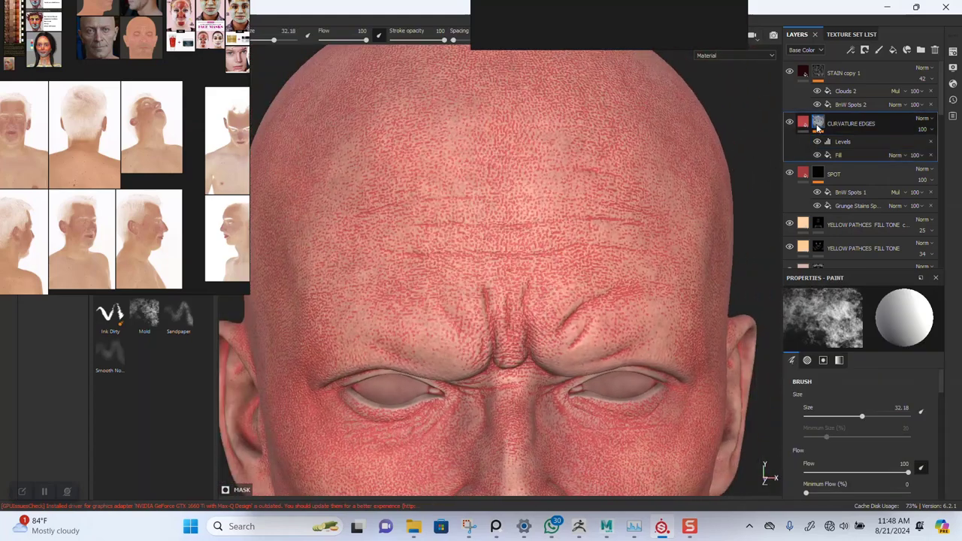
{"action": "right_click", "coordinate": [817, 126]}
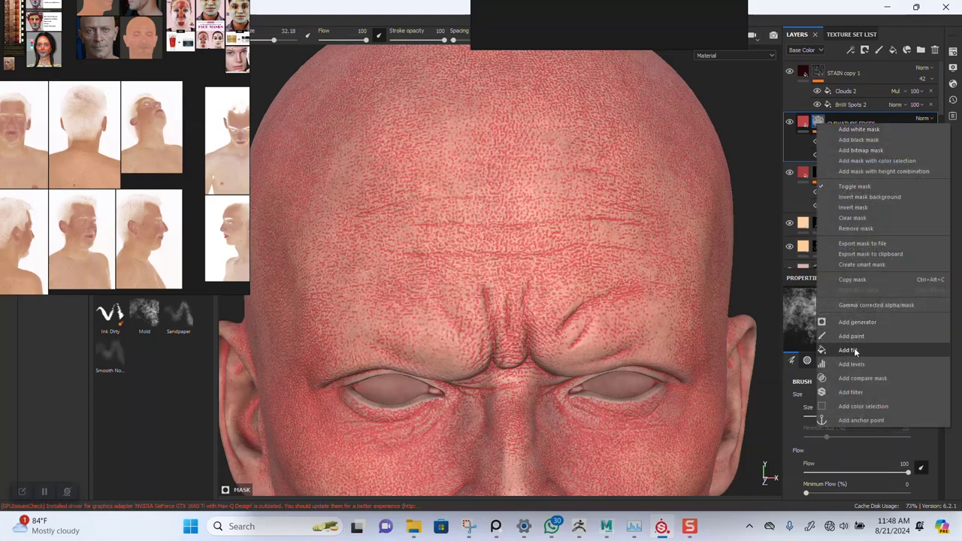
{"action": "left_click", "coordinate": [856, 392]}
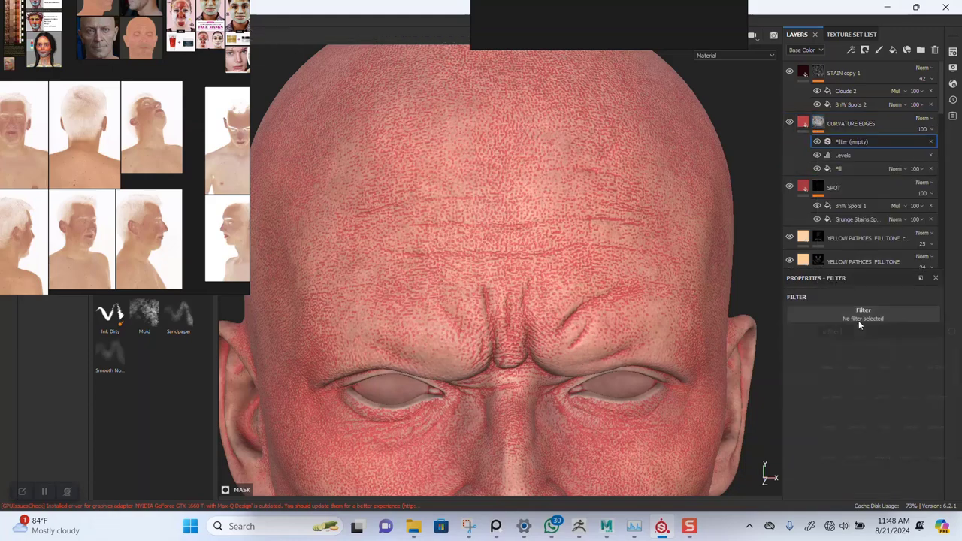
{"action": "left_click", "coordinate": [858, 320]}
{"action": "left_click", "coordinate": [911, 356]}
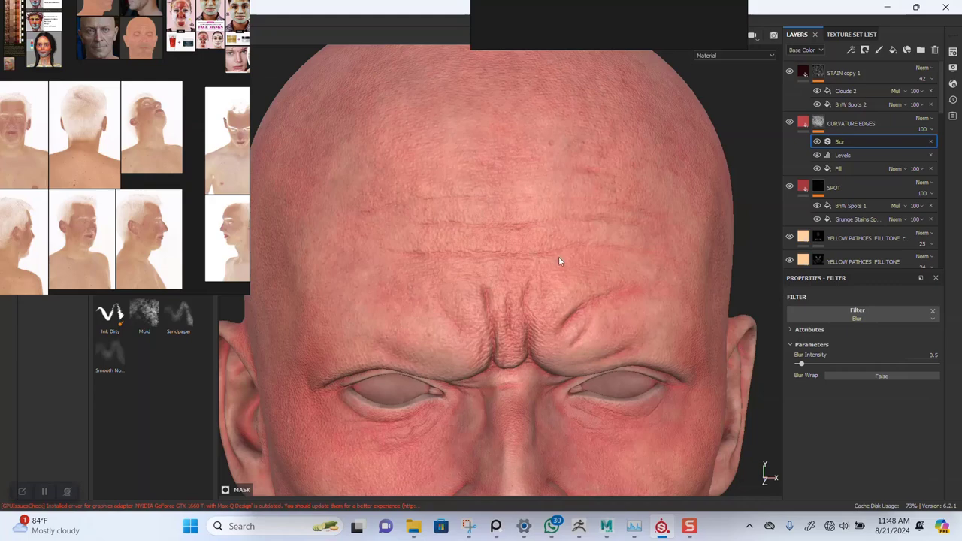
{"action": "key", "text": "c"}
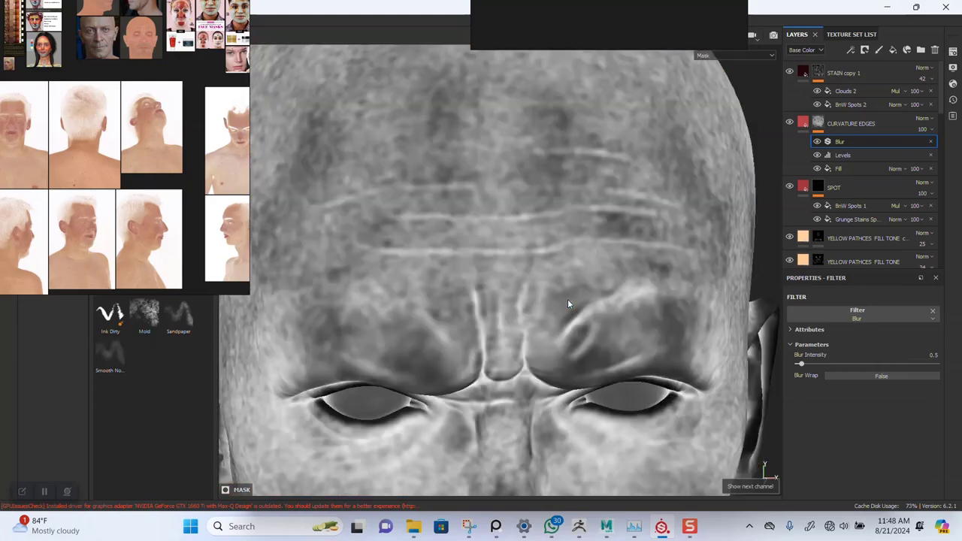
{"action": "left_click_drag", "start_coordinate": [534, 278], "coordinate": [540, 275], "text": "alt"}
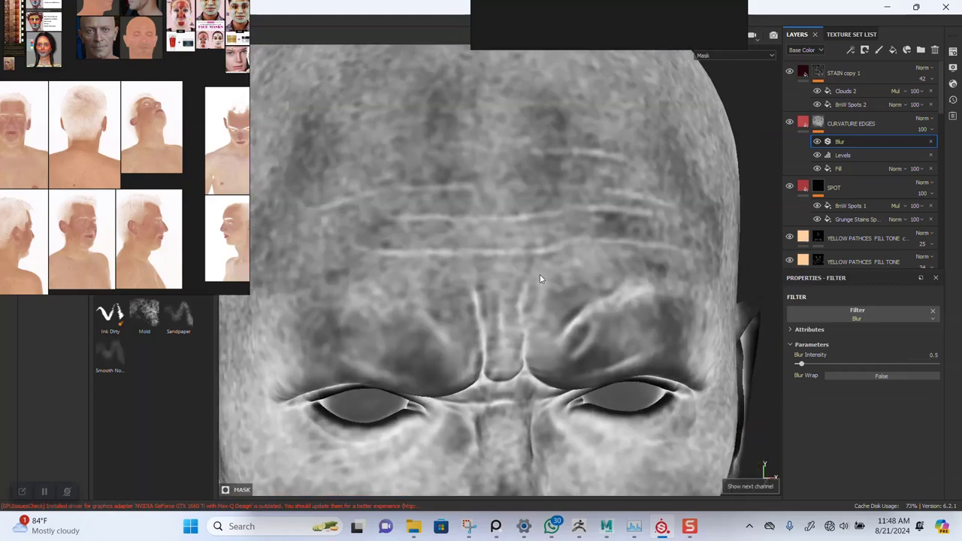
{"action": "key", "text": "m"}
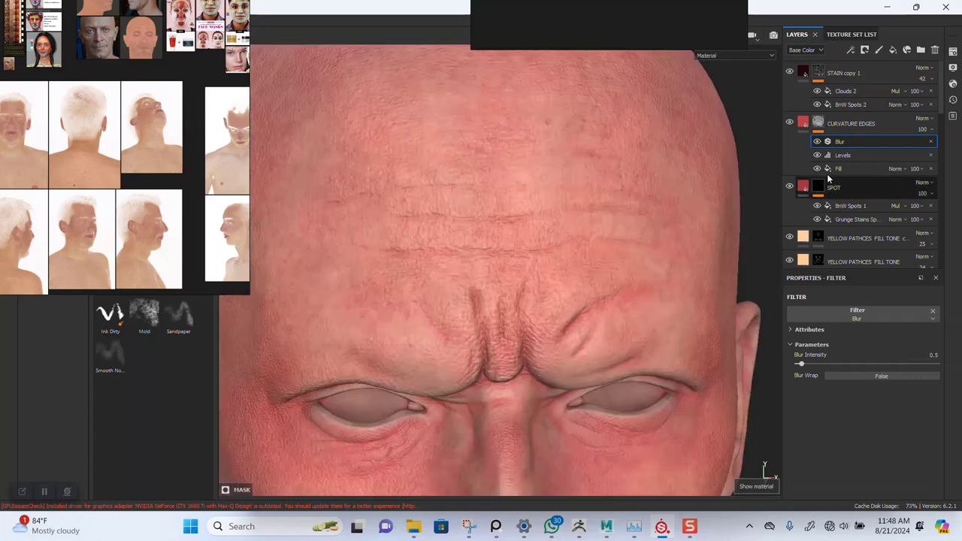
{"action": "left_click_drag", "start_coordinate": [541, 288], "coordinate": [512, 295], "text": "alt"}
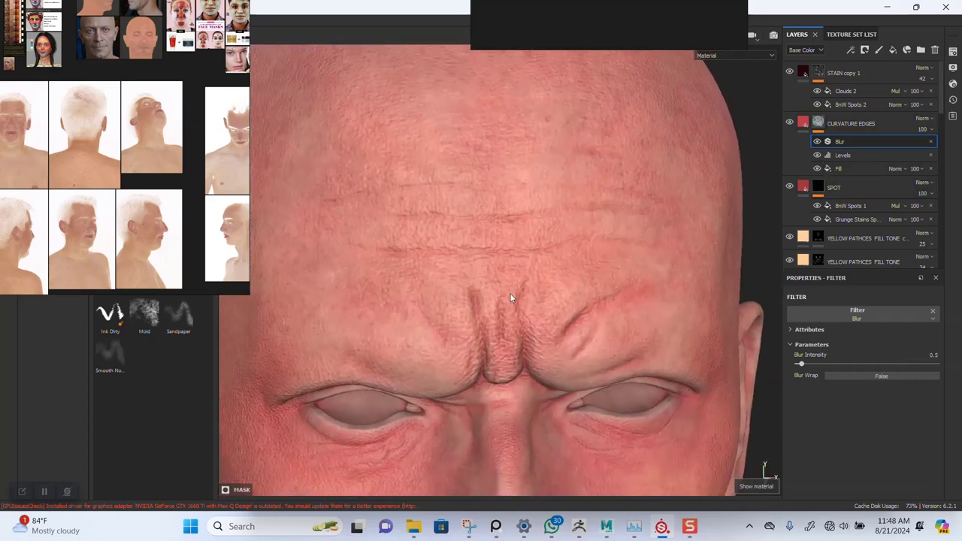
- Group the CURVATURE EDGES layer into a folder named CURVATURE EDGES and give the folder a black mask
{"action": "left_click", "coordinate": [820, 128]}
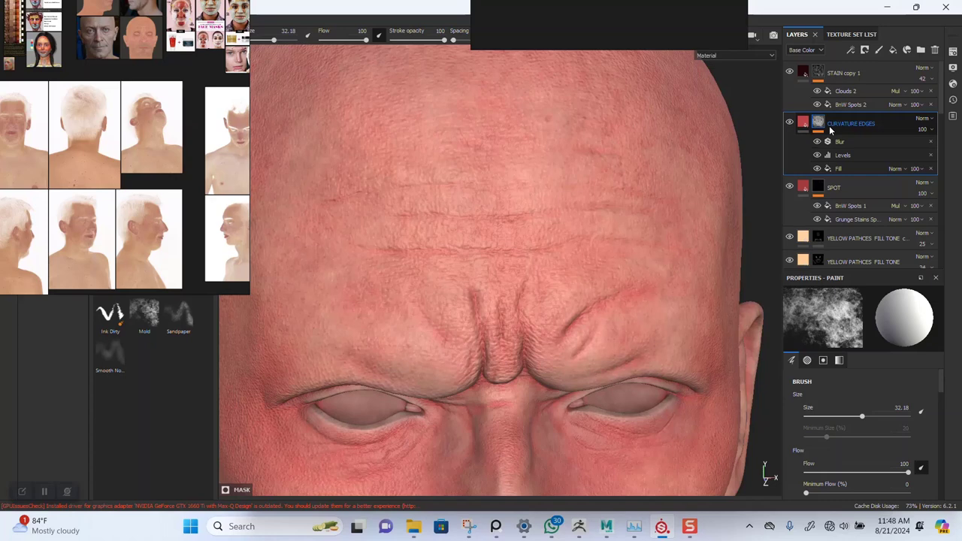
{"action": "key", "text": "ctrl+g"}
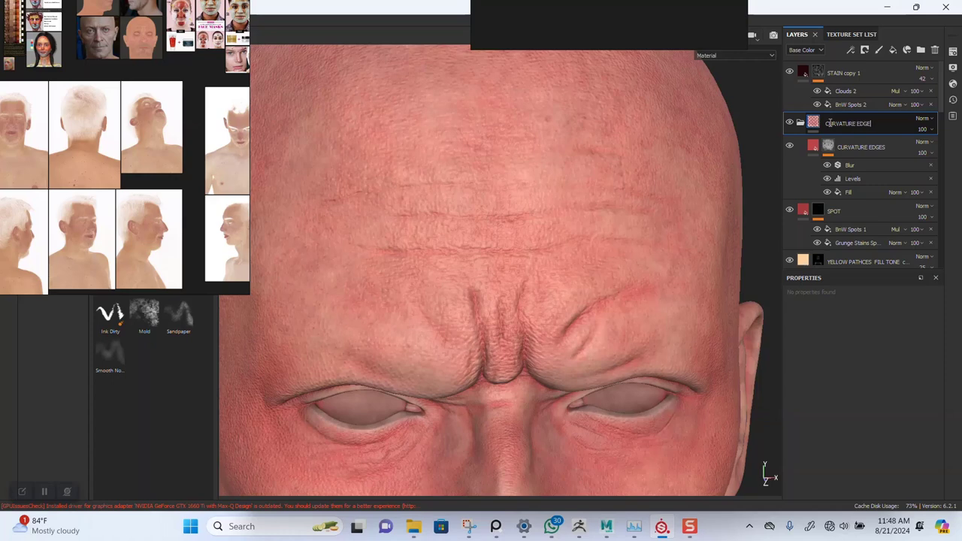
{"action": "right_click", "coordinate": [830, 126]}
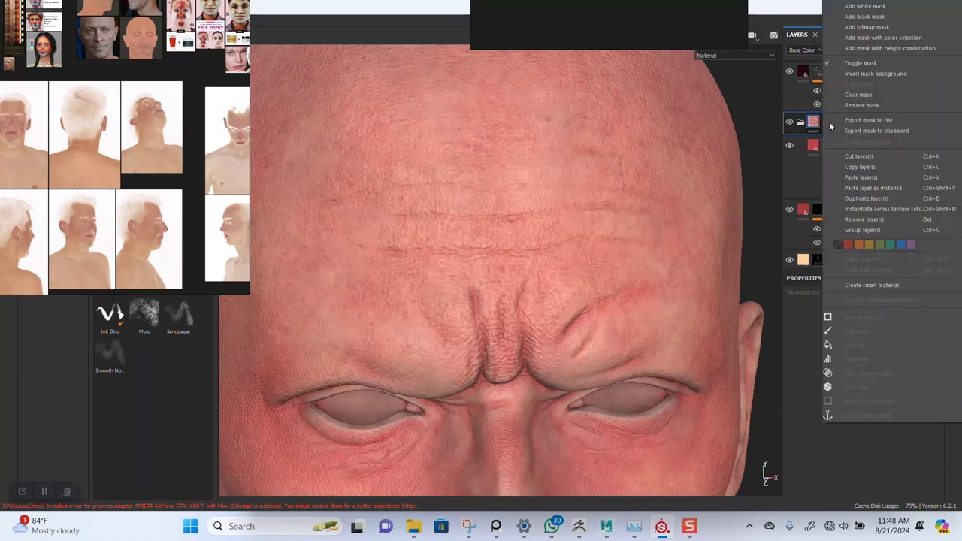
{"action": "left_click", "coordinate": [871, 19]}
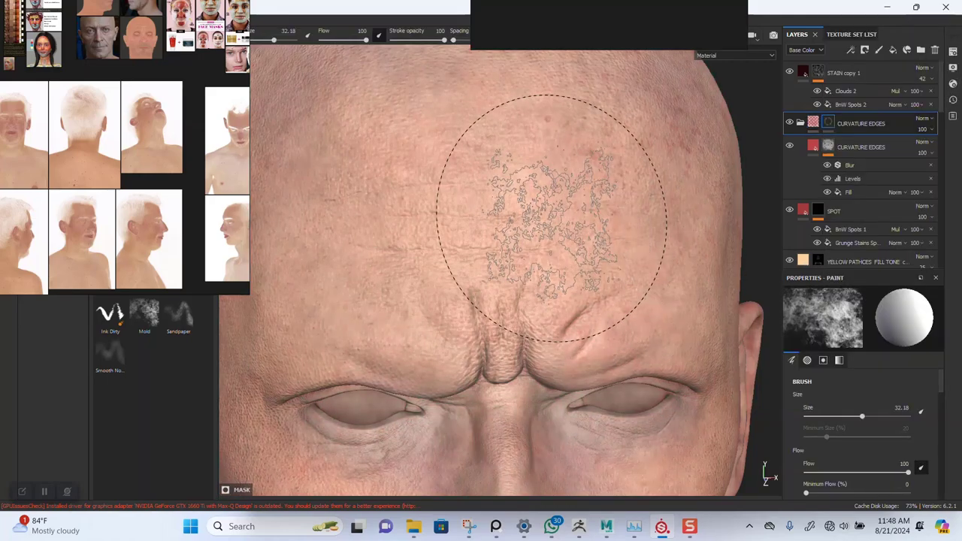
- Shrink the mask paint brush to size 3.49 for working on the forehead wrinkles
{"action": "left_click_drag", "start_coordinate": [552, 218], "coordinate": [547, 224], "text": "alt"}
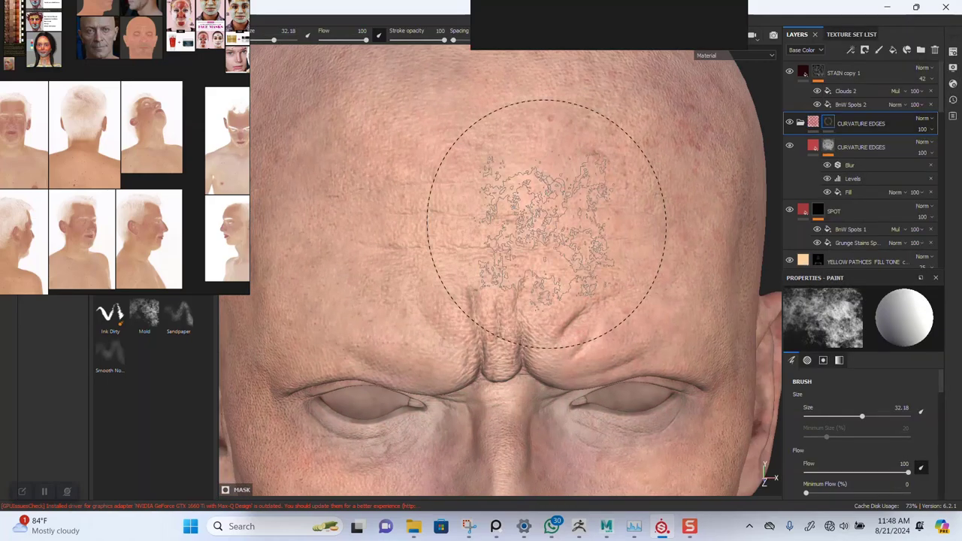
{"action": "key", "text": "bracketleft"}
{"action": "key", "text": "bracketleft"}
{"action": "key", "text": "bracketleft"}
{"action": "key", "text": "bracketleft"}
{"action": "key", "text": "bracketleft"}
{"action": "key", "text": "bracketleft"}
{"action": "key", "text": "bracketleft"}
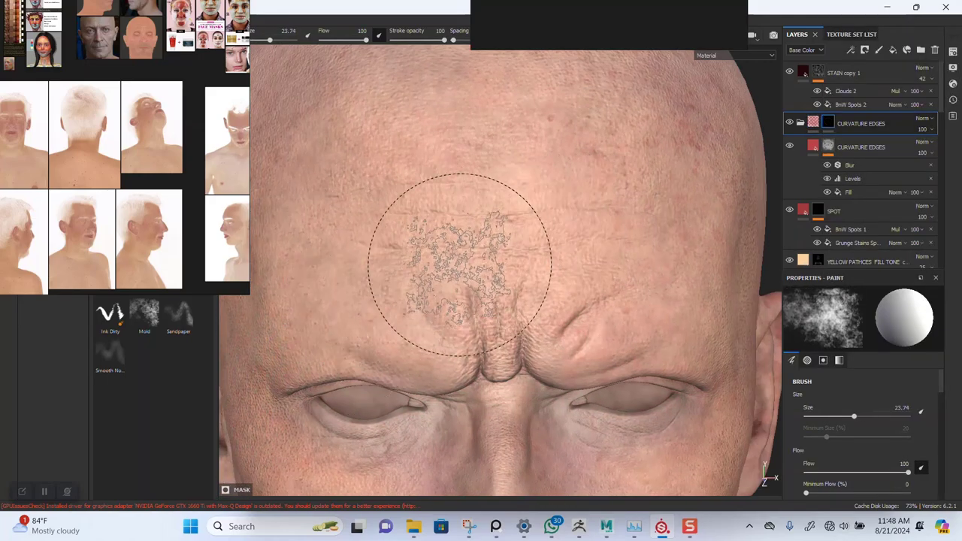
{"action": "key", "text": "bracketleft"}
{"action": "key", "text": "bracketleft"}
{"action": "key", "text": "bracketleft"}
{"action": "key", "text": "bracketleft"}
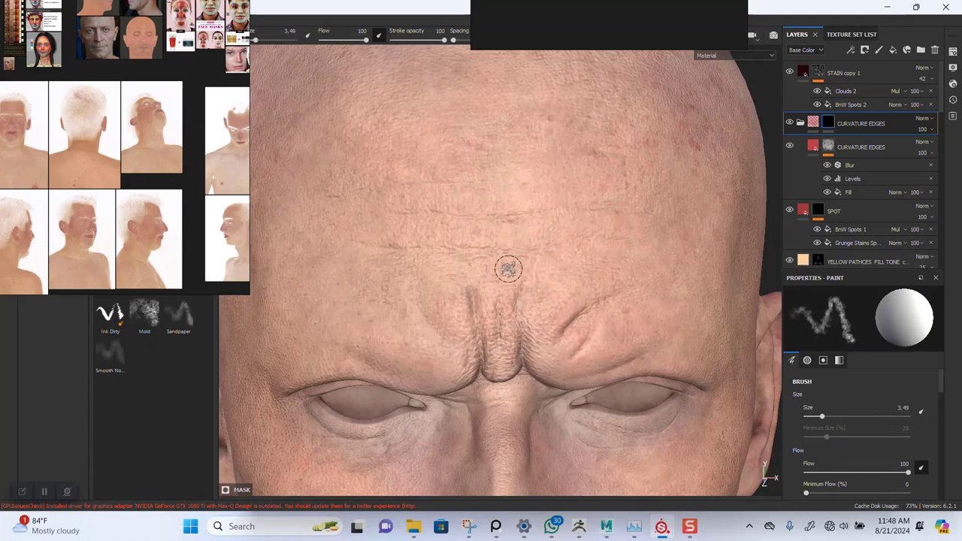
{"action": "scroll", "coordinate": [542, 191], "scroll_direction": "up", "scroll_amount": 3}
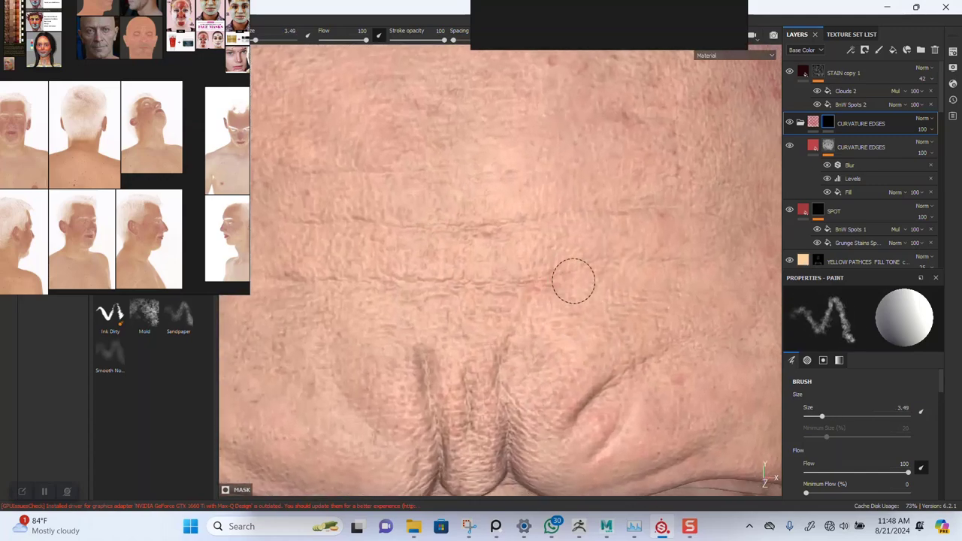
- Undo the trial stroke on the lower forehead crease and reduce the brush to size 1.6
{"action": "middle_click_drag", "start_coordinate": [442, 283], "coordinate": [577, 245], "text": "alt"}
{"action": "key", "text": "ctrl+z"}
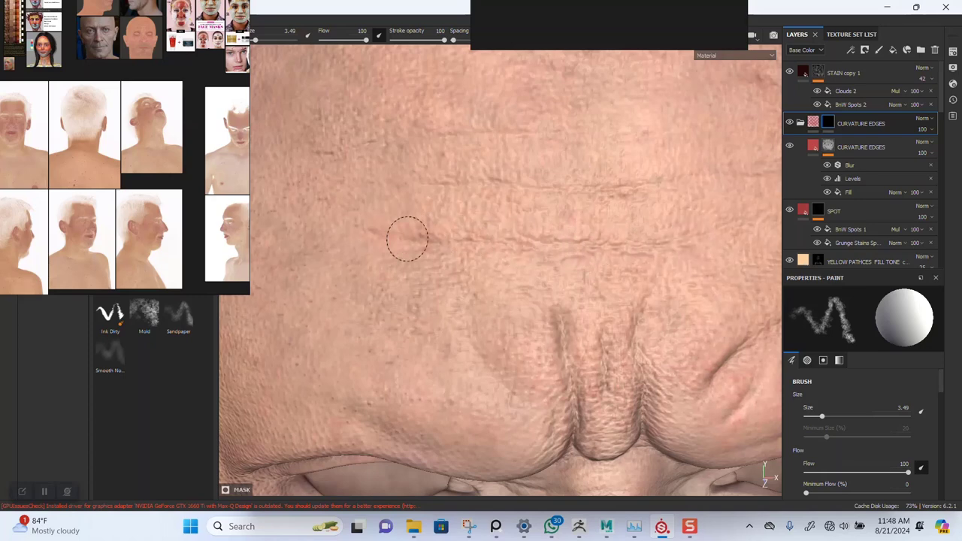
{"action": "middle_click_drag", "start_coordinate": [663, 233], "coordinate": [537, 239], "text": "alt"}
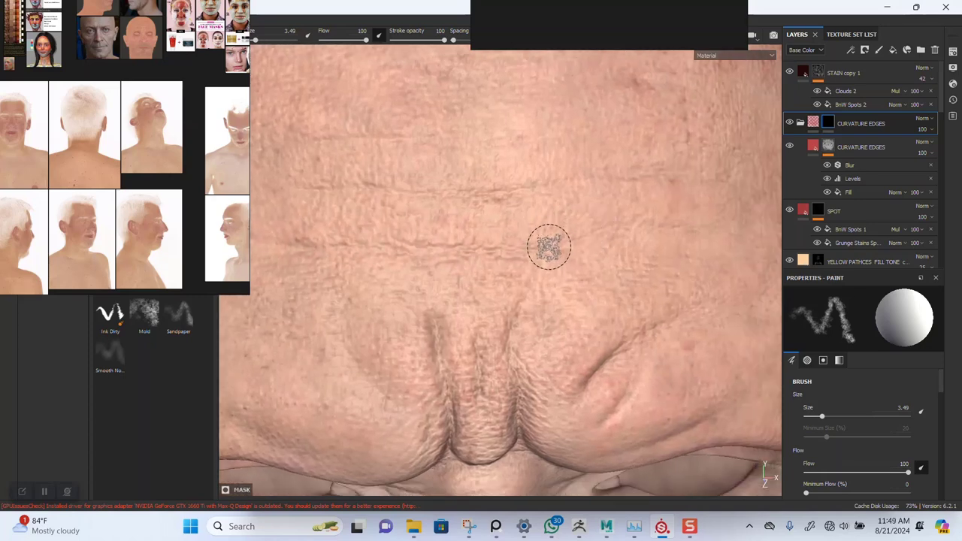
{"action": "right_click_drag", "start_coordinate": [549, 247], "coordinate": [543, 245], "text": "ctrl"}
- Paint on the folder's mask along the lowest horizontal forehead crease to reveal the redness there
{"action": "mouse_move", "coordinate": [546, 248]}
{"action": "left_mouse_down", "text": "alt"}
{"action": "mouse_move", "coordinate": [638, 275]}
{"action": "mouse_move", "coordinate": [677, 232]}
{"action": "left_mouse_up", "text": "alt"}
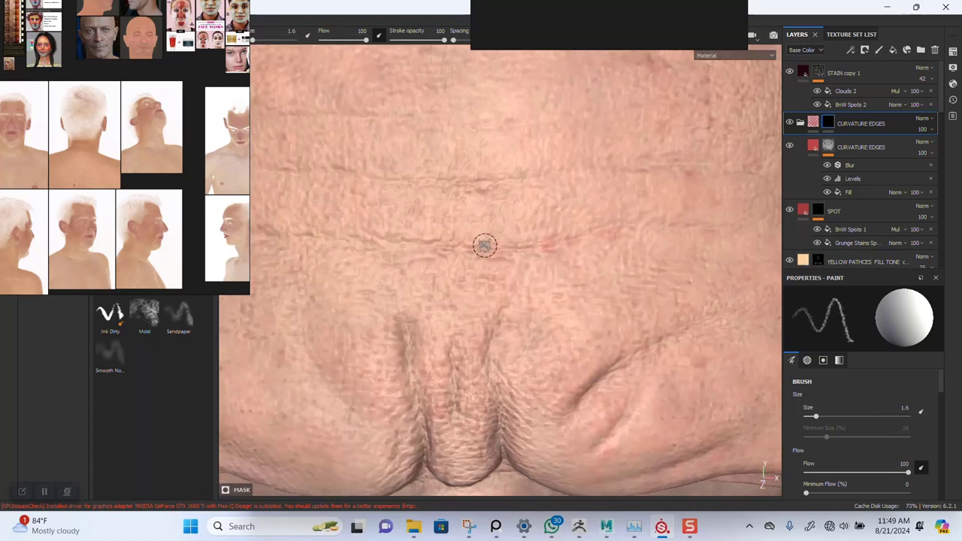
{"action": "mouse_move", "coordinate": [483, 248]}
{"action": "left_mouse_down", "text": "alt"}
{"action": "mouse_move", "coordinate": [559, 251]}
{"action": "mouse_move", "coordinate": [591, 233]}
{"action": "left_mouse_up", "text": "alt"}
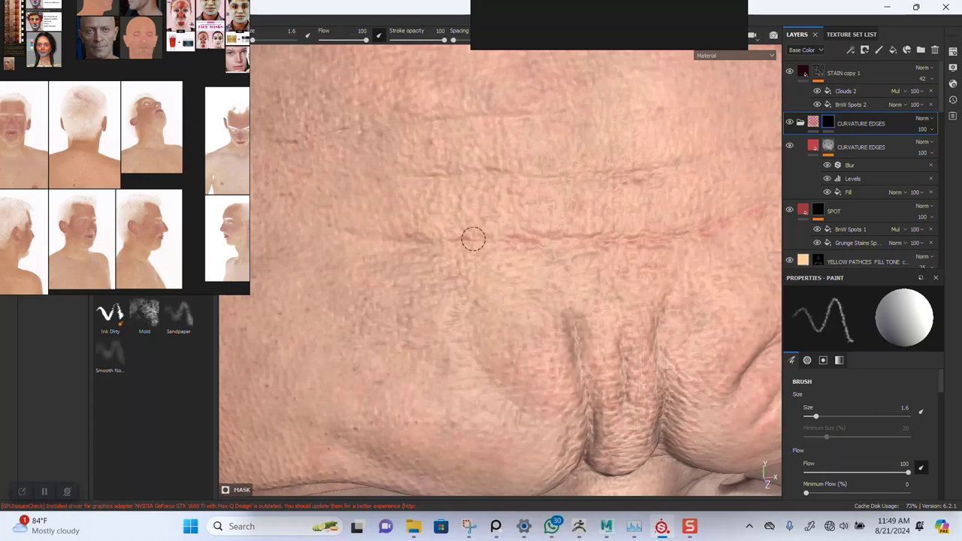
{"action": "left_click_drag", "start_coordinate": [473, 239], "coordinate": [361, 242]}
- Reveal redness along the middle and upper horizontal forehead creases by painting the folder's mask
{"action": "left_click_drag", "start_coordinate": [561, 187], "coordinate": [584, 263], "text": "alt"}
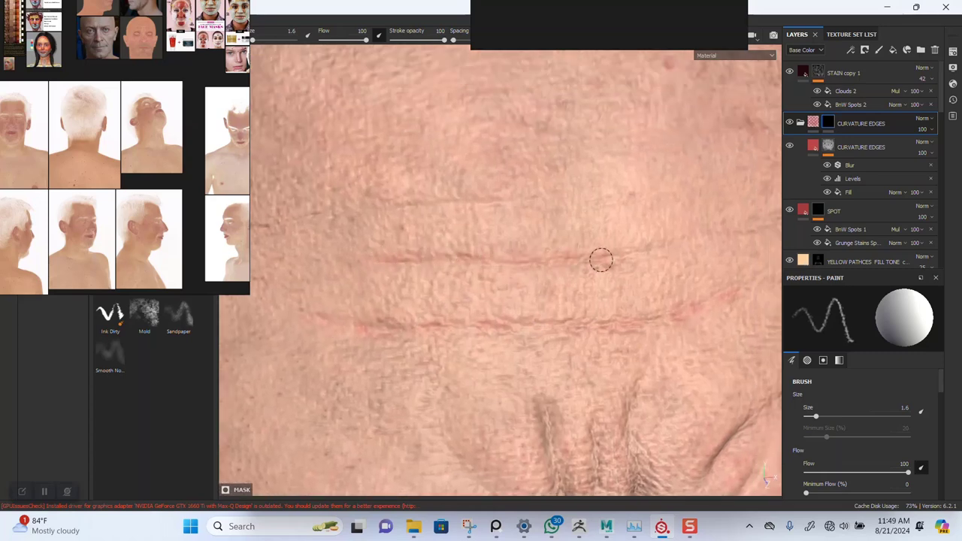
{"action": "mouse_move", "coordinate": [707, 236]}
{"action": "left_mouse_down", "text": "alt"}
{"action": "mouse_move", "coordinate": [573, 275]}
{"action": "mouse_move", "coordinate": [529, 256]}
{"action": "left_mouse_up", "text": "alt"}
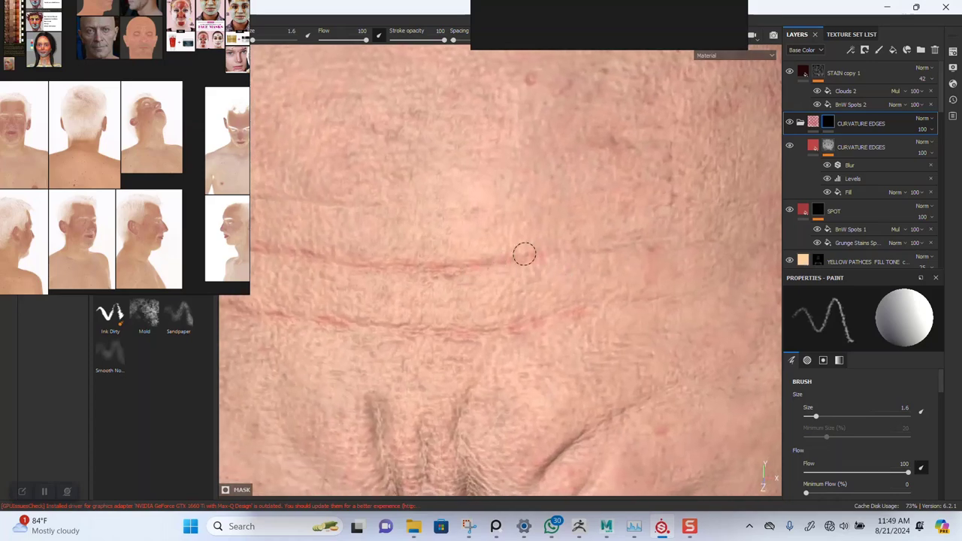
{"action": "mouse_move", "coordinate": [595, 245]}
{"action": "left_mouse_down", "text": "alt"}
{"action": "mouse_move", "coordinate": [571, 236]}
{"action": "mouse_move", "coordinate": [534, 245]}
{"action": "mouse_move", "coordinate": [638, 198]}
{"action": "mouse_move", "coordinate": [564, 338]}
{"action": "mouse_move", "coordinate": [584, 290]}
{"action": "left_mouse_up", "text": "alt"}
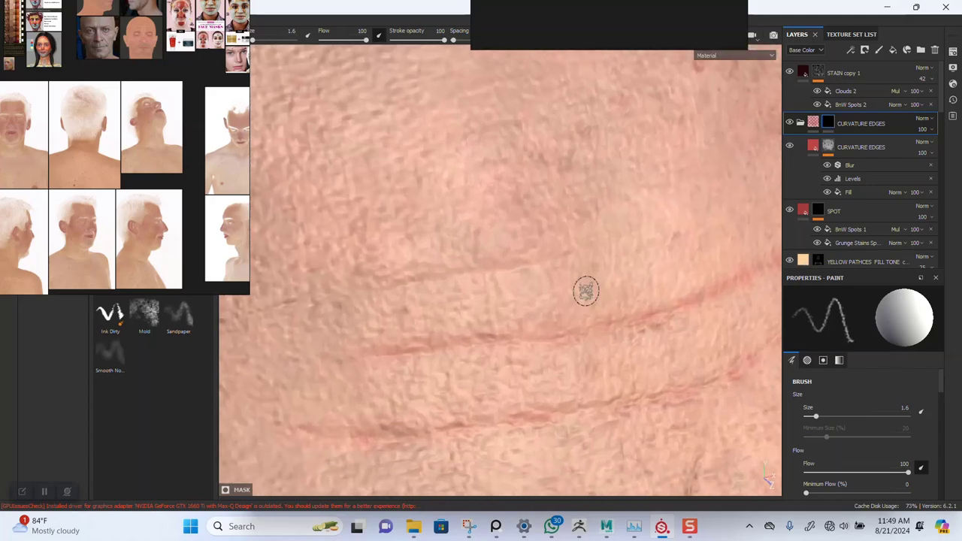
{"action": "mouse_move", "coordinate": [567, 257]}
{"action": "left_mouse_down"}
{"action": "mouse_move", "coordinate": [446, 270]}
{"action": "mouse_move", "coordinate": [590, 204]}
{"action": "left_mouse_up"}
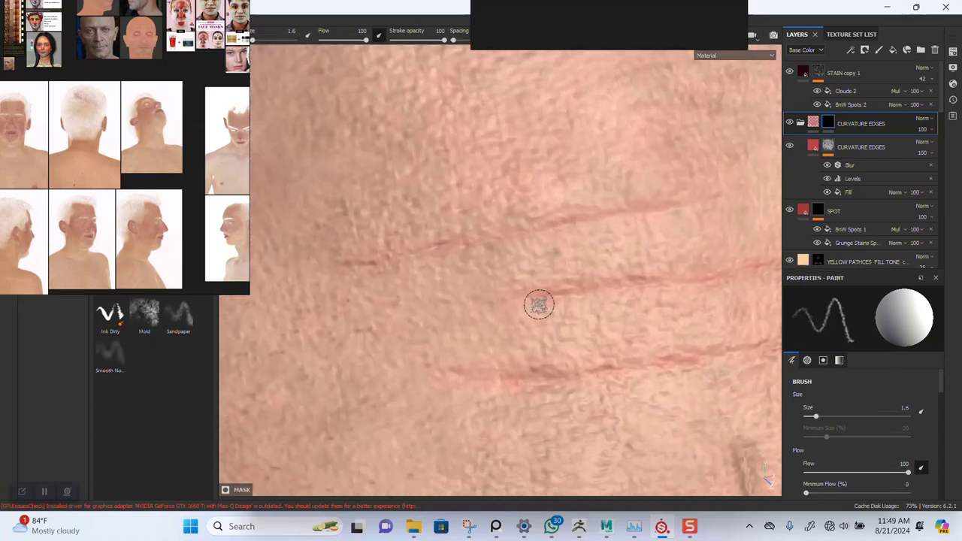
- Paint redness into the vertical frown lines between the eyebrows on the folder's mask
{"action": "mouse_move", "coordinate": [538, 303]}
{"action": "middle_mouse_down", "text": "alt"}
{"action": "mouse_move", "coordinate": [517, 249]}
{"action": "mouse_move", "coordinate": [492, 219]}
{"action": "middle_mouse_up", "text": "alt"}
{"action": "mouse_move", "coordinate": [537, 285]}
{"action": "left_mouse_down", "text": "alt"}
{"action": "mouse_move", "coordinate": [579, 288]}
{"action": "mouse_move", "coordinate": [571, 234]}
{"action": "mouse_move", "coordinate": [591, 239]}
{"action": "left_mouse_up", "text": "alt"}
{"action": "middle_click_drag", "start_coordinate": [591, 239], "coordinate": [566, 187], "text": "alt"}
{"action": "mouse_move", "coordinate": [558, 335]}
{"action": "left_mouse_down", "text": "alt"}
{"action": "mouse_move", "coordinate": [576, 323]}
{"action": "mouse_move", "coordinate": [582, 288]}
{"action": "left_mouse_up", "text": "alt"}
{"action": "middle_click_drag", "start_coordinate": [591, 310], "coordinate": [550, 221], "text": "alt"}
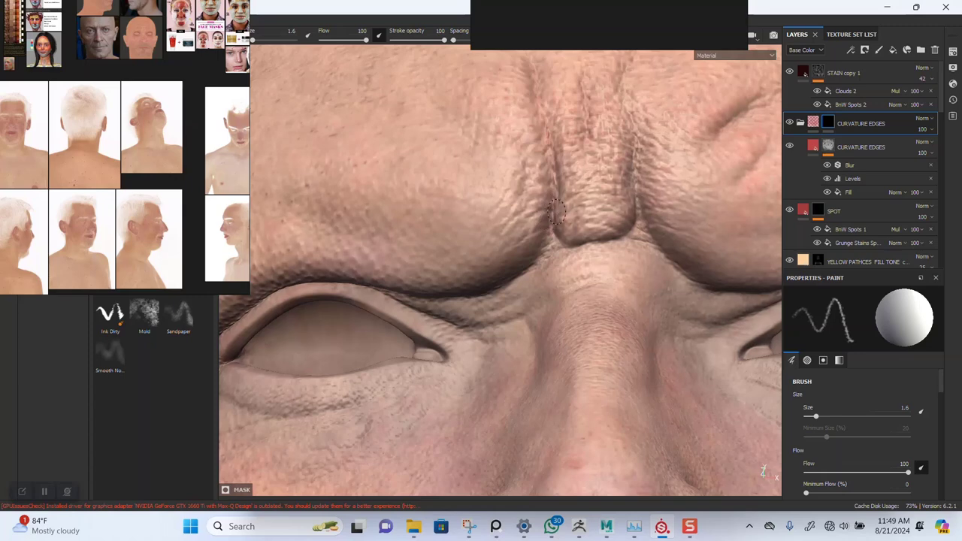
{"action": "middle_click_drag", "start_coordinate": [577, 280], "coordinate": [573, 258], "text": "alt"}
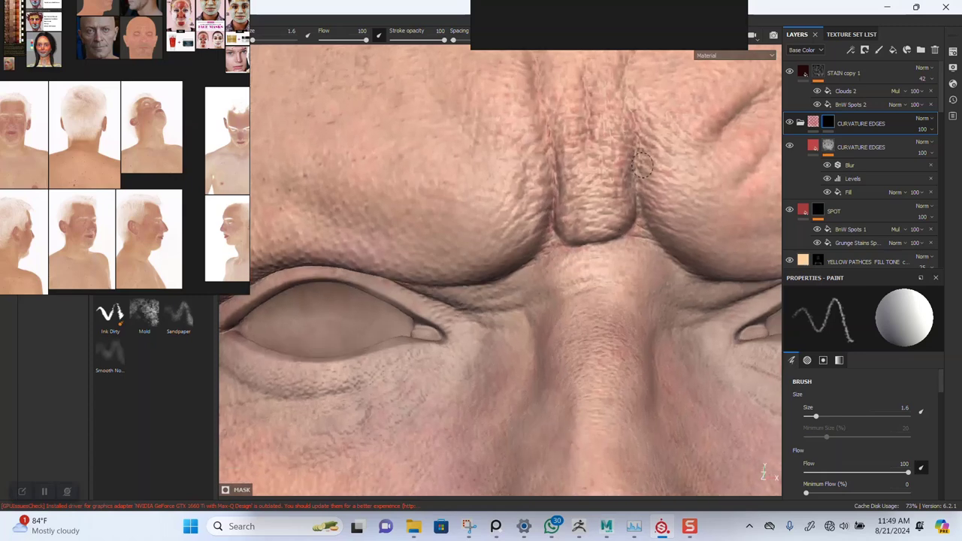
- Paint redness into the diagonal creases above the brow and the folds beside the nose bridge
{"action": "mouse_move", "coordinate": [685, 275]}
{"action": "left_mouse_down", "text": "alt"}
{"action": "mouse_move", "coordinate": [571, 251]}
{"action": "mouse_move", "coordinate": [582, 217]}
{"action": "mouse_move", "coordinate": [594, 256]}
{"action": "left_mouse_up", "text": "alt"}
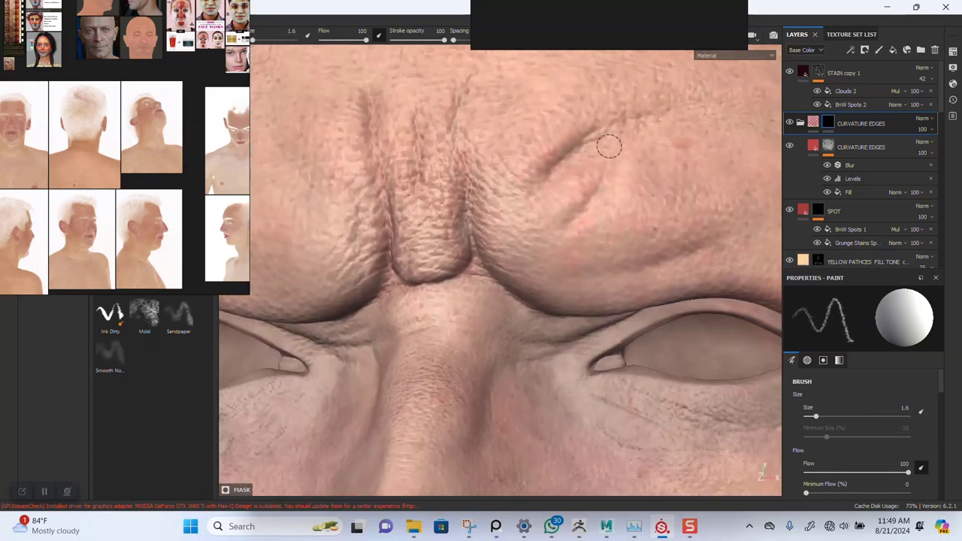
{"action": "left_click_drag", "start_coordinate": [588, 195], "coordinate": [577, 320], "text": "alt"}
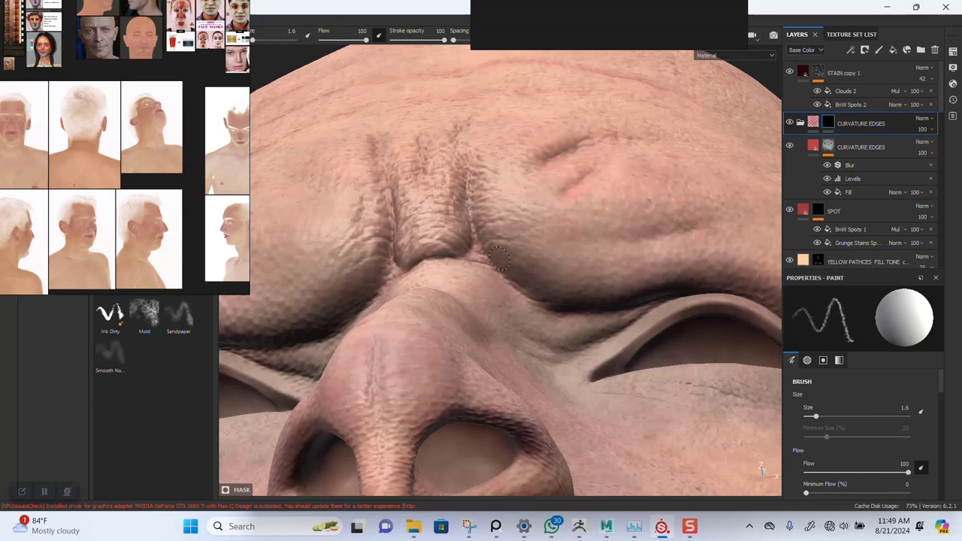
{"action": "left_click_drag", "start_coordinate": [499, 258], "coordinate": [573, 343], "text": "alt"}
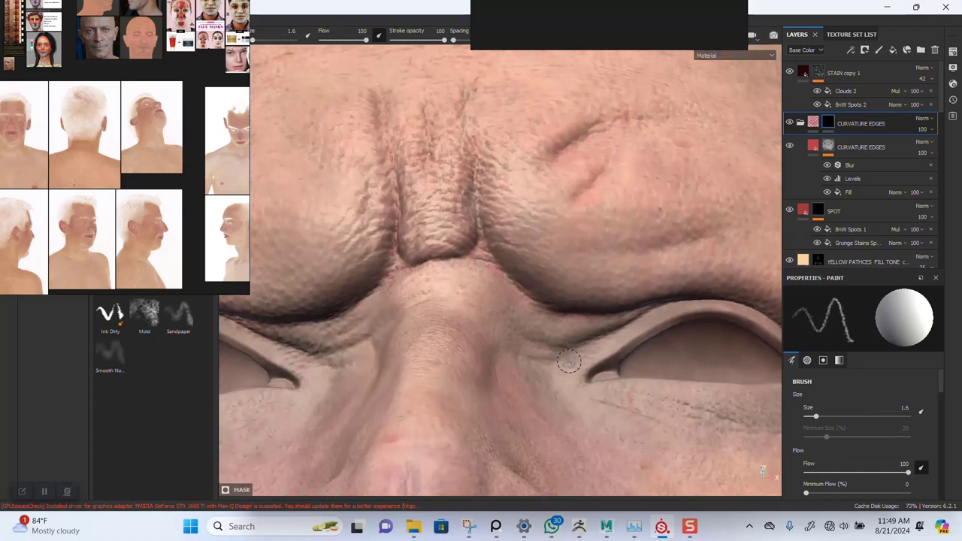
{"action": "left_click_drag", "start_coordinate": [595, 365], "coordinate": [597, 385], "text": "alt"}
{"action": "left_click_drag", "start_coordinate": [360, 338], "coordinate": [520, 270], "text": "alt"}
- Examine the upper and lower lips and both mouth corners up close for how the skin redness reads
{"action": "scroll", "coordinate": [497, 201], "scroll_direction": "down", "scroll_amount": 5}
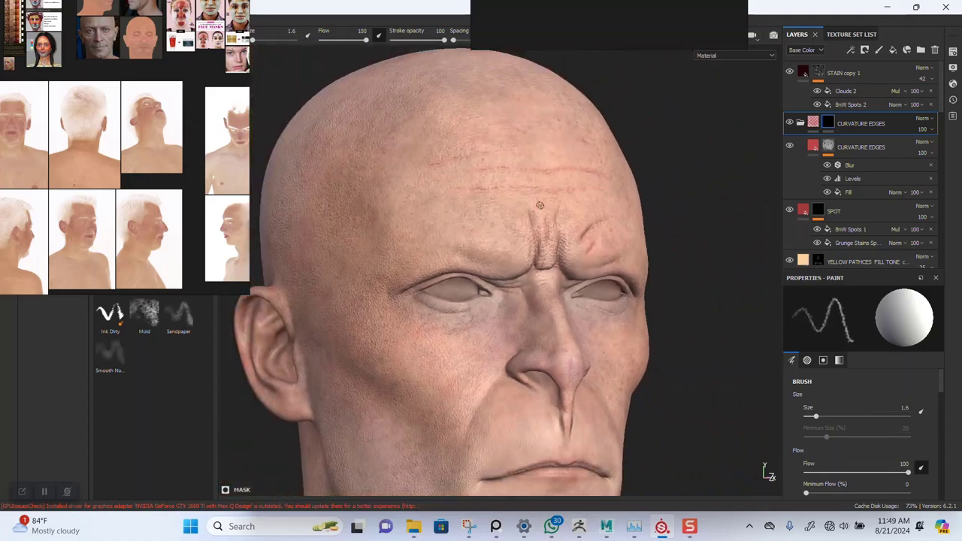
{"action": "left_click_drag", "start_coordinate": [497, 200], "coordinate": [530, 279], "text": "alt"}
{"action": "middle_click_drag", "start_coordinate": [496, 346], "coordinate": [532, 225], "text": "alt"}
{"action": "left_click_drag", "start_coordinate": [541, 299], "coordinate": [519, 241], "text": "alt"}
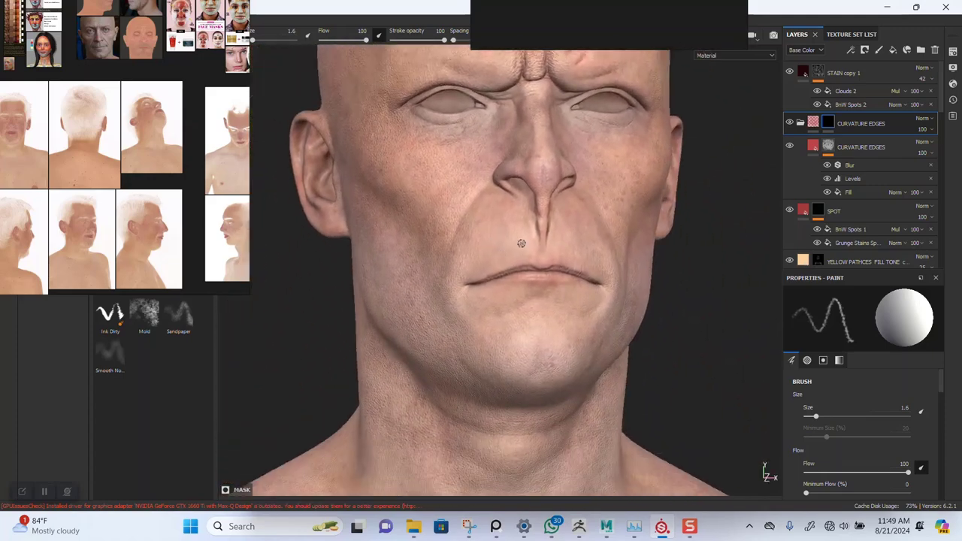
{"action": "right_click_drag", "start_coordinate": [520, 240], "coordinate": [565, 447], "text": "alt"}
{"action": "left_click_drag", "start_coordinate": [531, 322], "coordinate": [549, 318], "text": "alt"}
{"action": "right_click_drag", "start_coordinate": [549, 318], "coordinate": [566, 354], "text": "alt"}
{"action": "scroll", "coordinate": [567, 353], "scroll_direction": "up", "scroll_amount": 6}
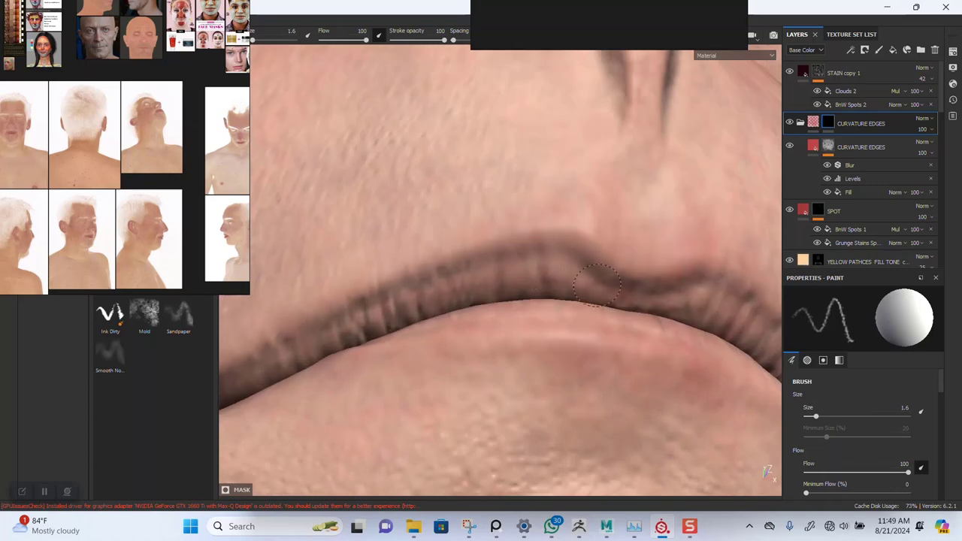
{"action": "mouse_move", "coordinate": [597, 284]}
{"action": "left_mouse_down", "text": "alt"}
{"action": "mouse_move", "coordinate": [611, 356]}
{"action": "mouse_move", "coordinate": [526, 331]}
{"action": "left_mouse_up", "text": "alt"}
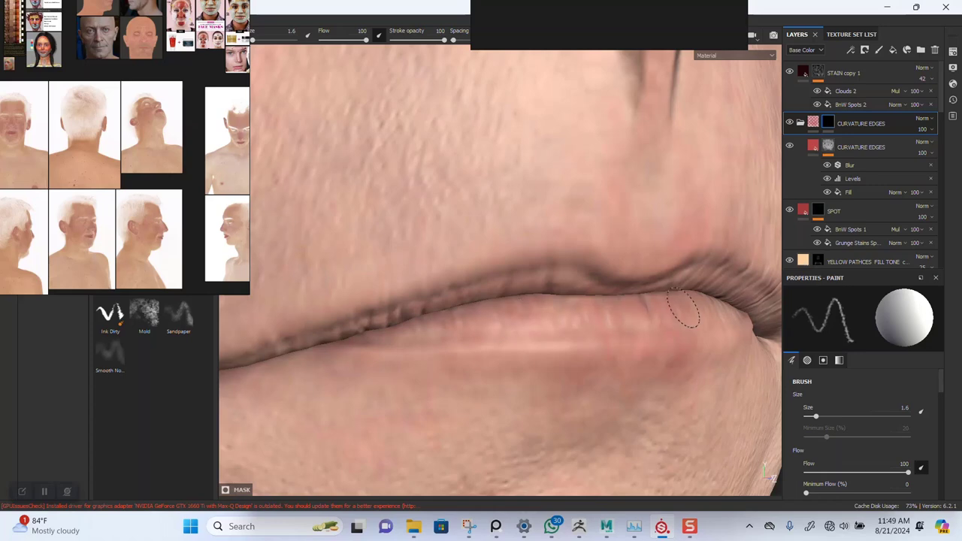
{"action": "mouse_move", "coordinate": [683, 308]}
{"action": "left_mouse_down", "text": "alt"}
{"action": "mouse_move", "coordinate": [687, 301]}
{"action": "mouse_move", "coordinate": [512, 317]}
{"action": "left_mouse_up", "text": "alt"}
{"action": "left_click_drag", "start_coordinate": [672, 312], "coordinate": [567, 257], "text": "alt"}
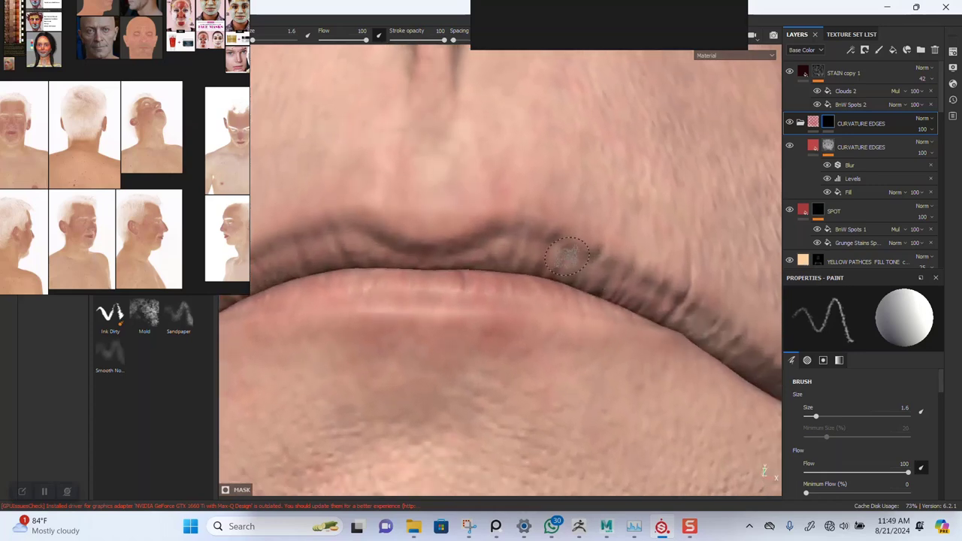
{"action": "mouse_move", "coordinate": [673, 315]}
{"action": "left_mouse_down", "text": "alt"}
{"action": "mouse_move", "coordinate": [605, 297]}
{"action": "mouse_move", "coordinate": [591, 319]}
{"action": "left_mouse_up", "text": "alt"}
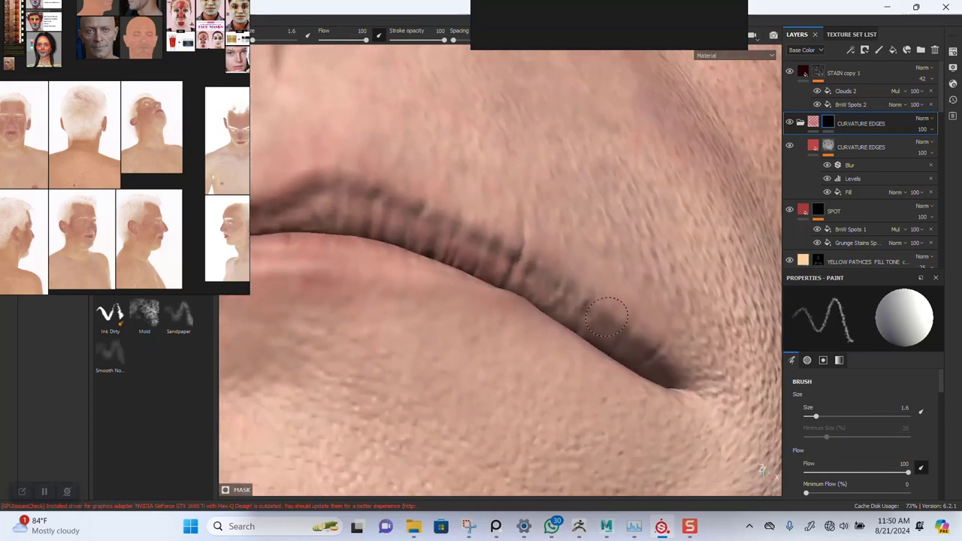
{"action": "right_click_drag", "start_coordinate": [624, 346], "coordinate": [586, 203], "text": "alt"}
{"action": "left_click_drag", "start_coordinate": [586, 210], "coordinate": [607, 263], "text": "alt"}
{"action": "middle_click_drag", "start_coordinate": [608, 263], "coordinate": [666, 257], "text": "alt"}
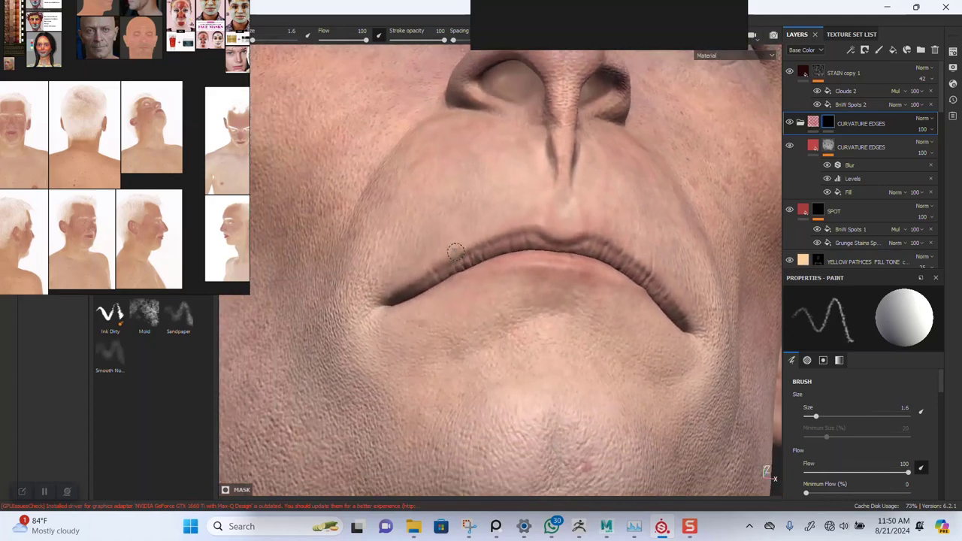
- Examine the forehead creases, frown lines and skin around both eyes from several angles
{"action": "right_click_drag", "start_coordinate": [364, 312], "coordinate": [331, 203], "text": "alt"}
{"action": "left_click_drag", "start_coordinate": [481, 188], "coordinate": [519, 289], "text": "alt"}
{"action": "middle_click_drag", "start_coordinate": [532, 184], "coordinate": [530, 256], "text": "alt"}
{"action": "left_click_drag", "start_coordinate": [530, 256], "coordinate": [537, 297], "text": "alt"}
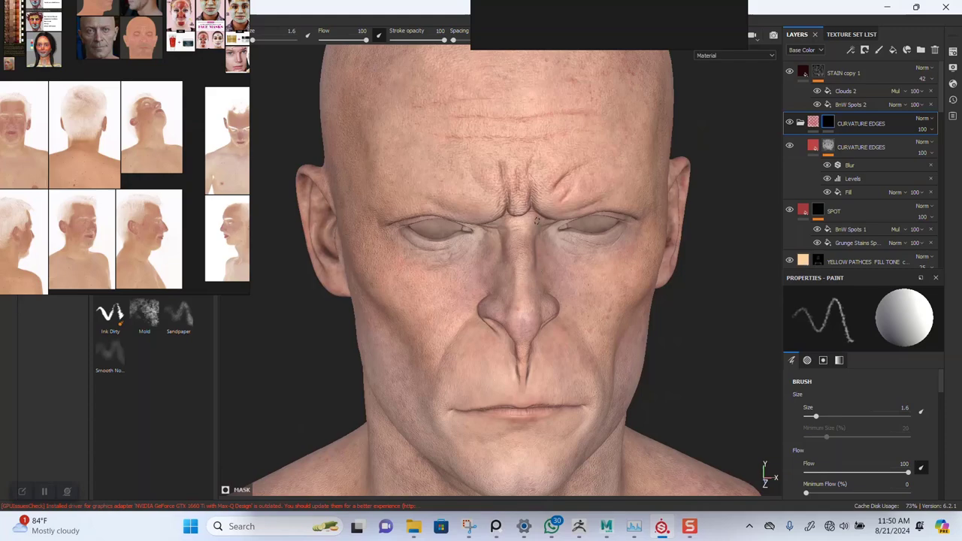
{"action": "middle_click_drag", "start_coordinate": [537, 221], "coordinate": [540, 289], "text": "alt"}
{"action": "right_click_drag", "start_coordinate": [543, 242], "coordinate": [567, 297], "text": "alt"}
{"action": "left_click_drag", "start_coordinate": [556, 298], "coordinate": [594, 298], "text": "alt"}
{"action": "middle_click_drag", "start_coordinate": [542, 292], "coordinate": [608, 252], "text": "alt"}
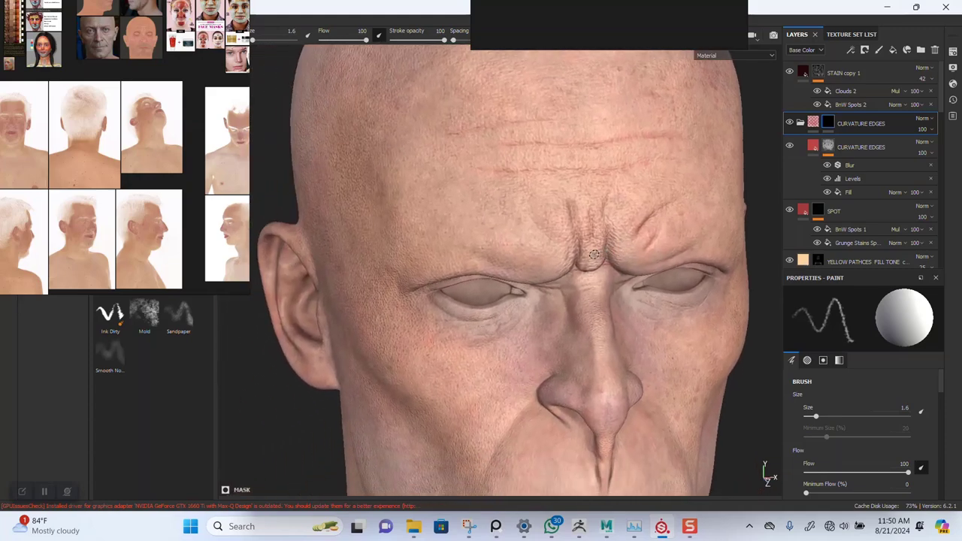
{"action": "mouse_move", "coordinate": [562, 290]}
{"action": "left_mouse_down", "text": "alt"}
{"action": "mouse_move", "coordinate": [618, 279]}
{"action": "mouse_move", "coordinate": [571, 278]}
{"action": "left_mouse_up", "text": "alt"}
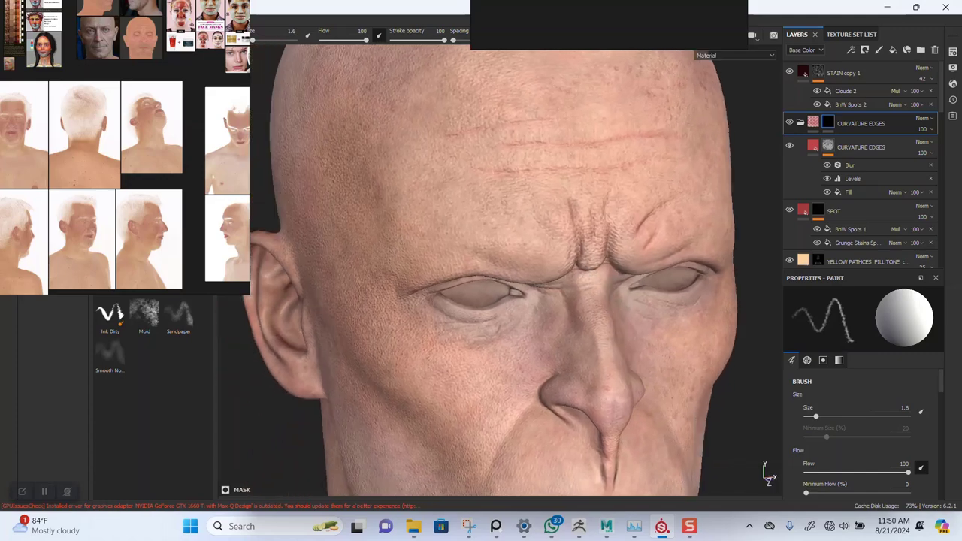
{"action": "scroll", "coordinate": [464, 345], "scroll_direction": "up", "scroll_amount": 4}
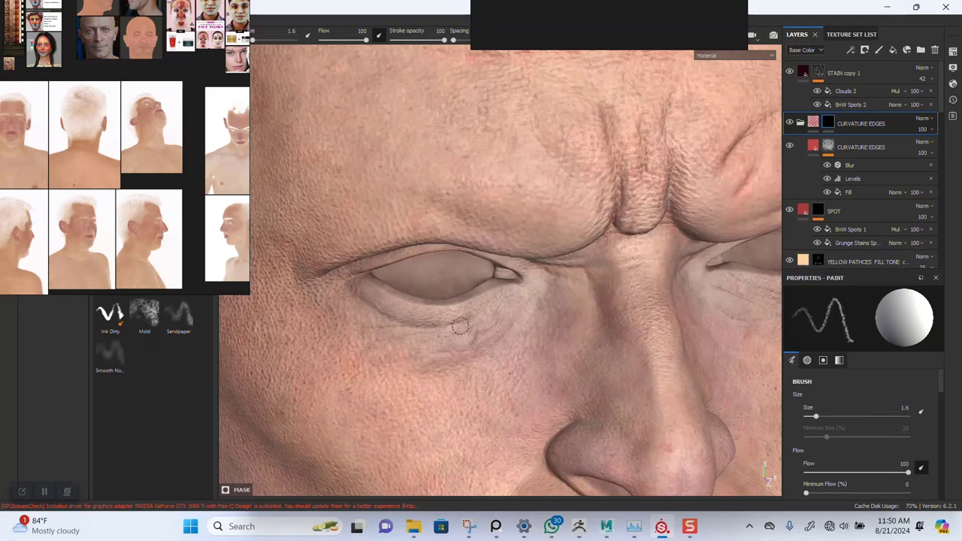
{"action": "left_click_drag", "start_coordinate": [661, 332], "coordinate": [591, 320], "text": "alt"}
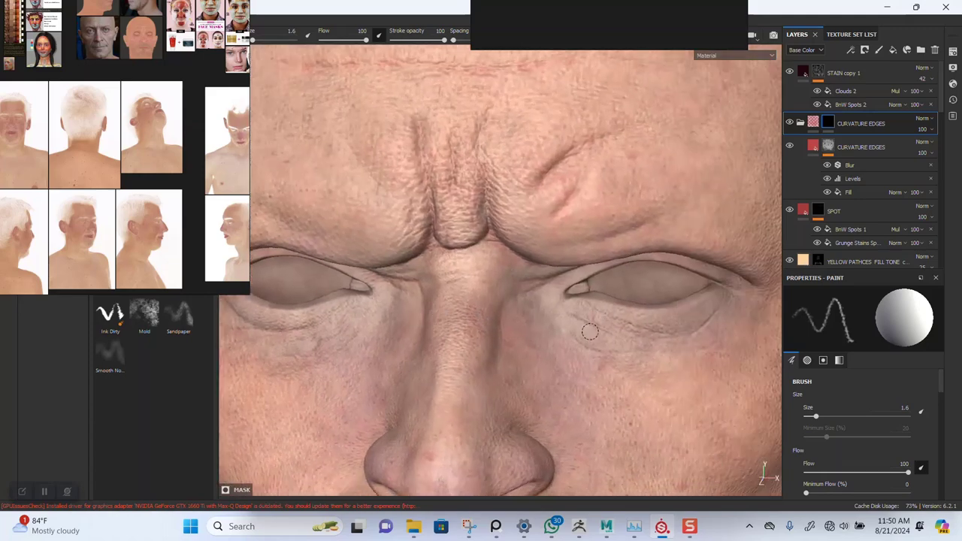
{"action": "right_click_drag", "start_coordinate": [612, 364], "coordinate": [520, 266], "text": "alt"}
{"action": "left_click_drag", "start_coordinate": [520, 269], "coordinate": [557, 278], "text": "alt"}
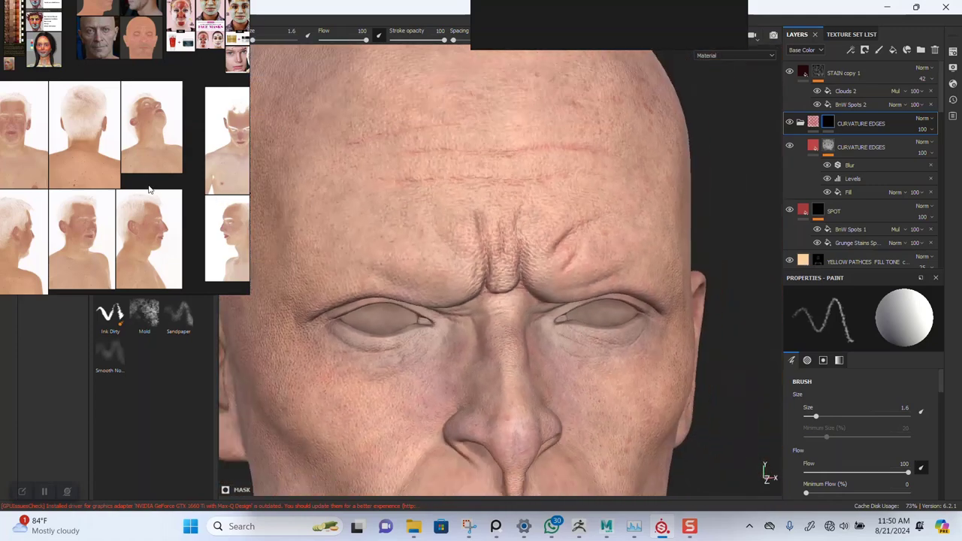
- Switch to the reference board and enlarge the front-view photo's forehead and brows, keeping it beside the model for comparison
{"action": "scroll", "coordinate": [149, 189], "scroll_direction": "up", "scroll_amount": 5}
{"action": "right_click_drag", "start_coordinate": [64, 124], "coordinate": [306, 233]}
{"action": "middle_click_drag", "start_coordinate": [222, 181], "coordinate": [336, 230]}
{"action": "middle_click_drag", "start_coordinate": [252, 140], "coordinate": [350, 249]}
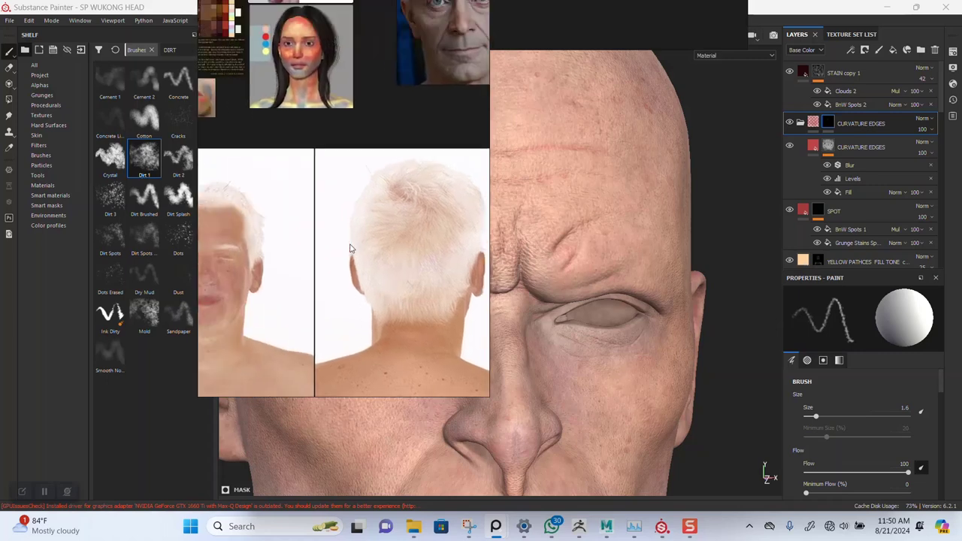
{"action": "middle_click_drag", "start_coordinate": [209, 243], "coordinate": [382, 230]}
{"action": "scroll", "coordinate": [359, 222], "scroll_direction": "up", "scroll_amount": 6}
{"action": "middle_click_drag", "start_coordinate": [442, 226], "coordinate": [376, 203]}
{"action": "scroll", "coordinate": [381, 215], "scroll_direction": "up", "scroll_amount": 4}
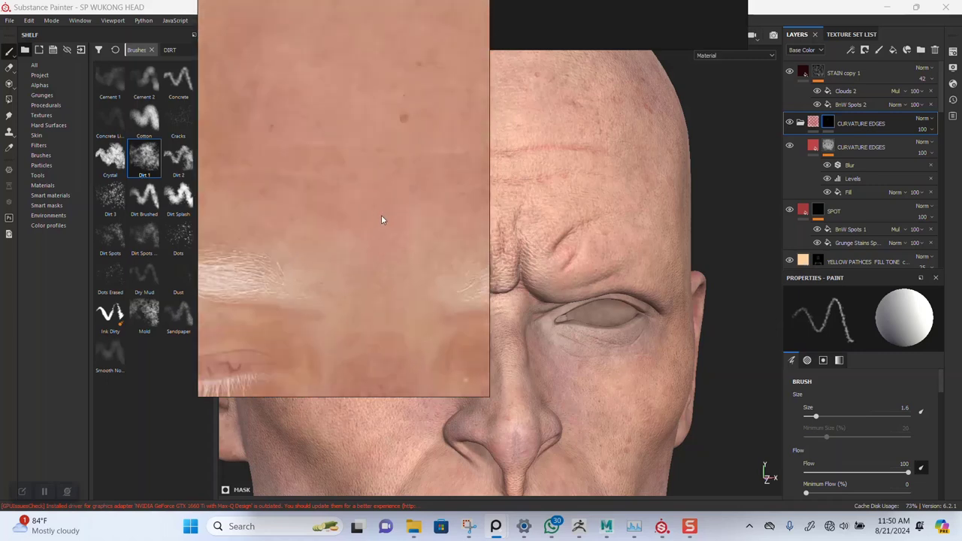
{"action": "scroll", "coordinate": [366, 214], "scroll_direction": "down", "scroll_amount": 2}
{"action": "left_click_drag", "start_coordinate": [392, 234], "coordinate": [220, 200]}
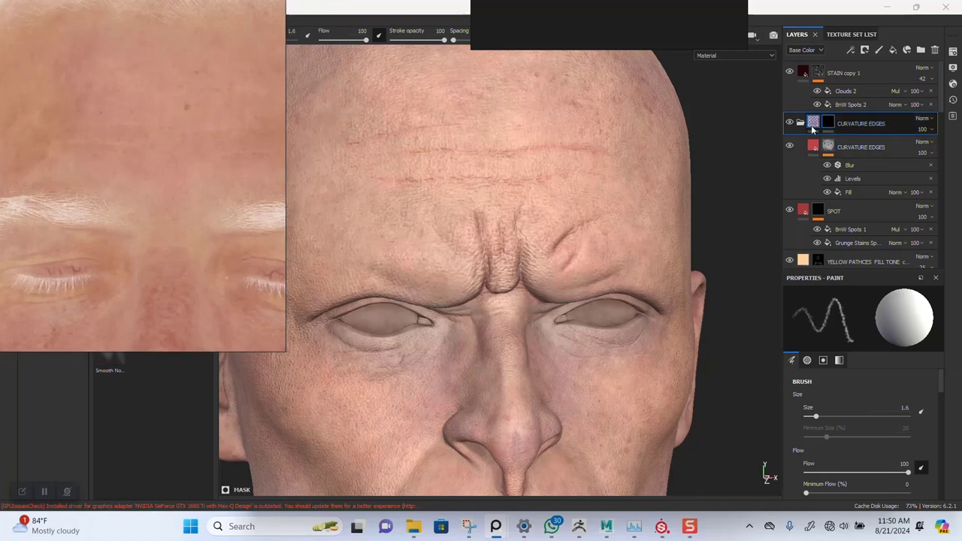
- Duplicate the CURVATURE EDGES fill layer inside its folder and hide the original layer
{"action": "left_click", "coordinate": [800, 123]}
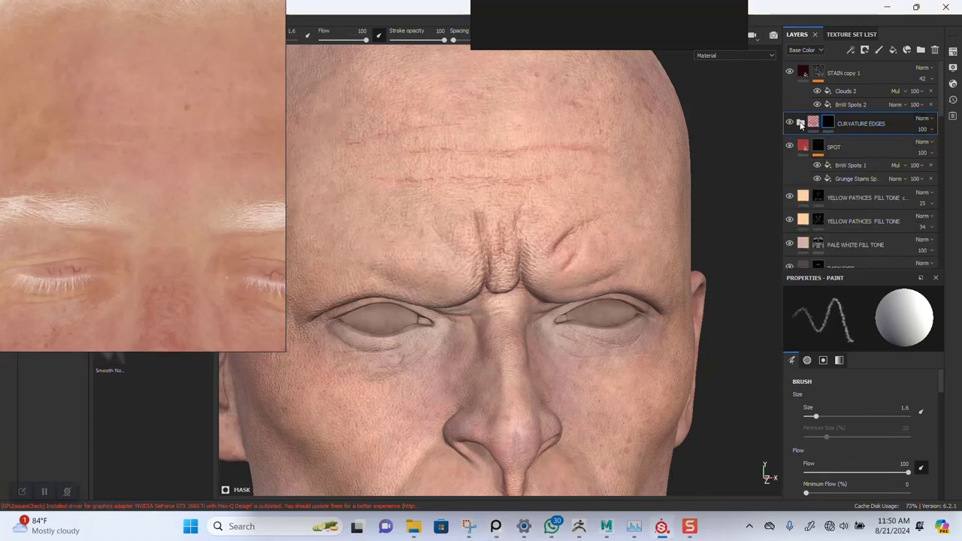
{"action": "left_click", "coordinate": [801, 123]}
{"action": "left_click", "coordinate": [851, 151]}
{"action": "key", "text": "ctrl+d"}
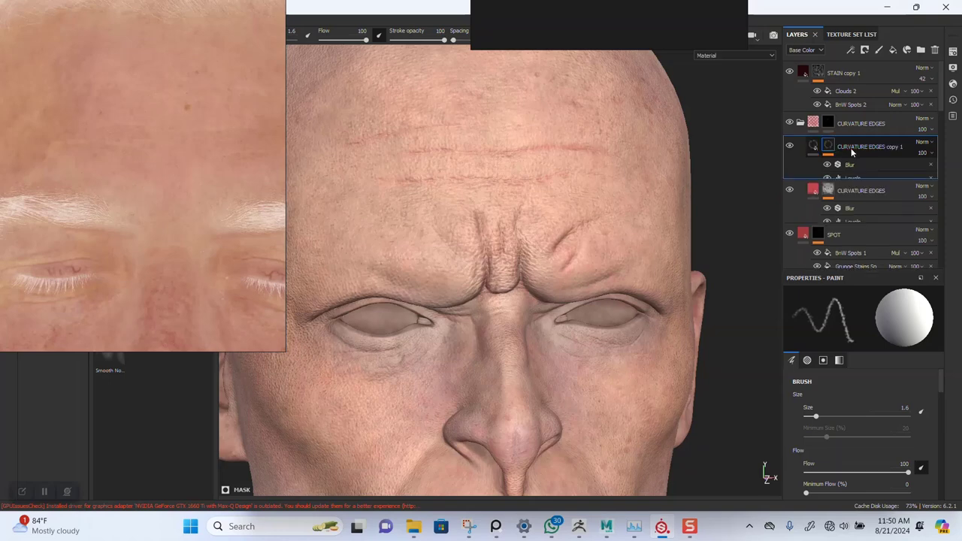
{"action": "left_click", "coordinate": [789, 210]}
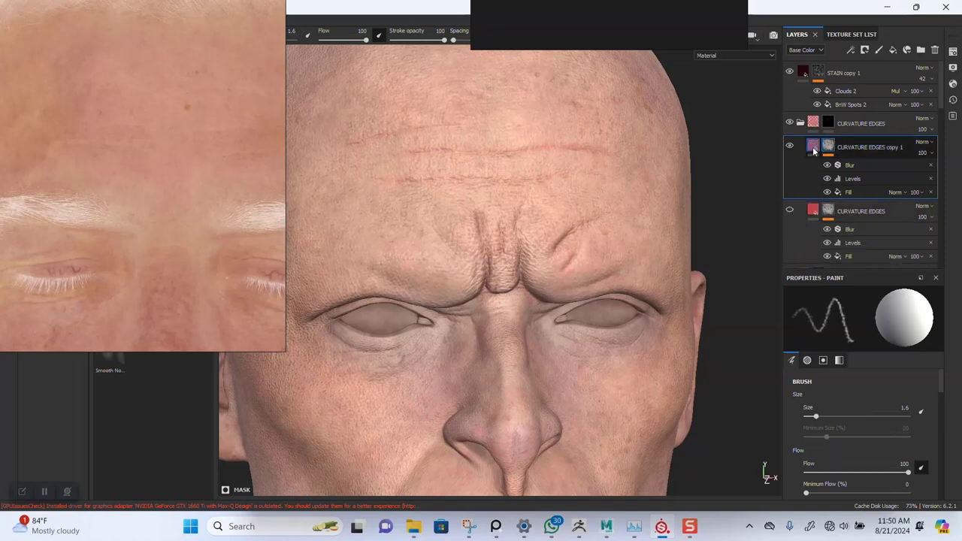
- Set the duplicated layer's base color to the pale orange sampled from the YELLOW PATHCES FILL TONE layer
{"action": "left_click", "coordinate": [814, 146]}
{"action": "scroll", "coordinate": [854, 351], "scroll_direction": "down", "scroll_amount": 2}
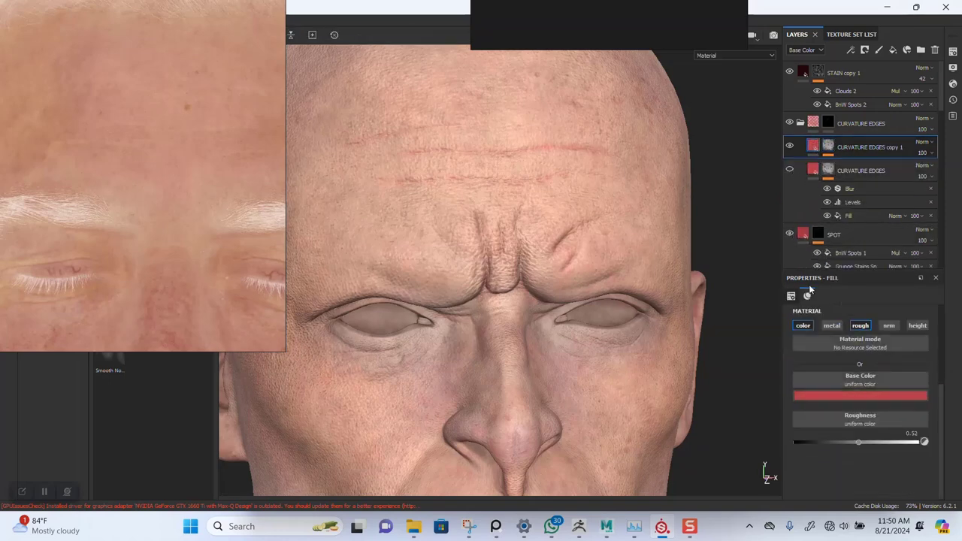
{"action": "scroll", "coordinate": [853, 206], "scroll_direction": "down", "scroll_amount": 2}
{"action": "left_click", "coordinate": [849, 397]}
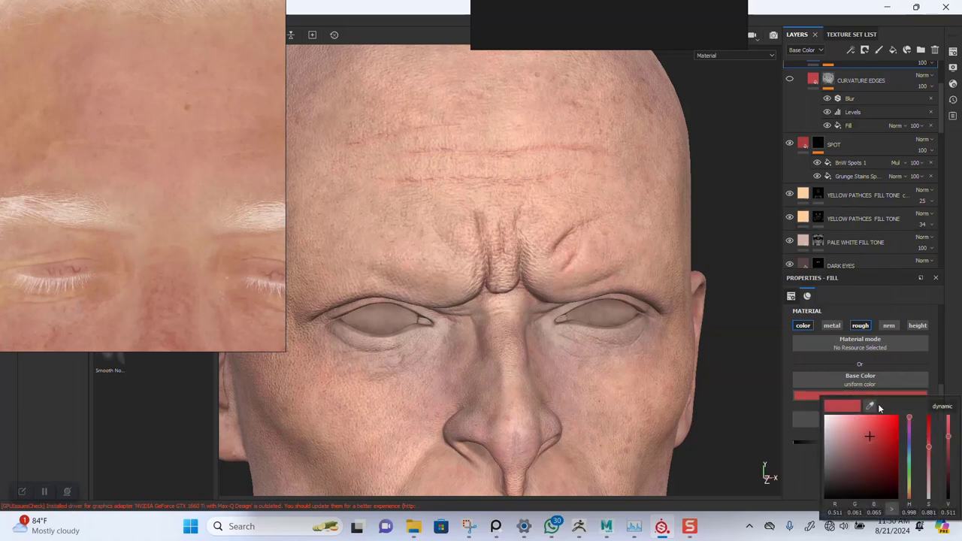
{"action": "left_click", "coordinate": [870, 406]}
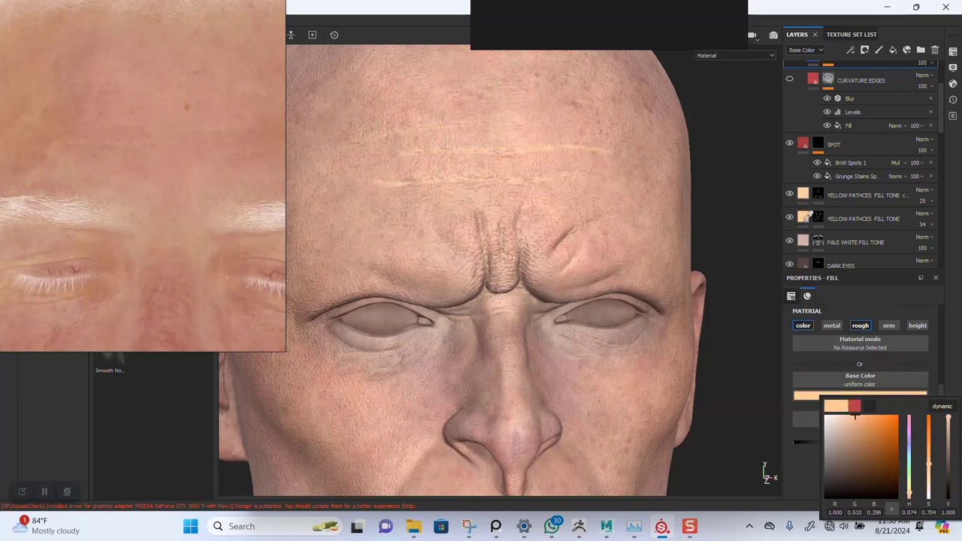
{"action": "left_click", "coordinate": [804, 219]}
- Lower the opacity of the CURVATURE EDGES copy 1 layer to 25
{"action": "scroll", "coordinate": [871, 151], "scroll_direction": "up", "scroll_amount": 3}
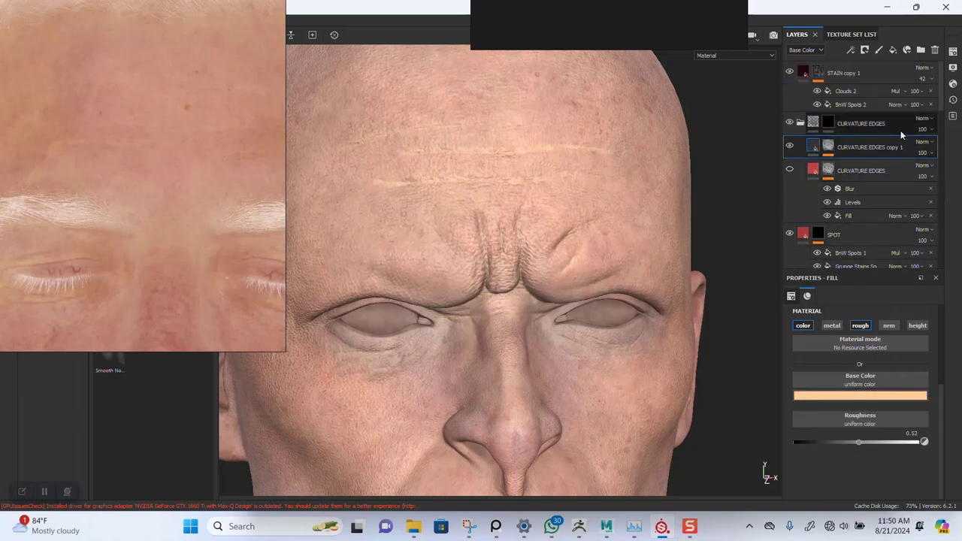
{"action": "left_click_drag", "start_coordinate": [931, 153], "coordinate": [931, 175]}
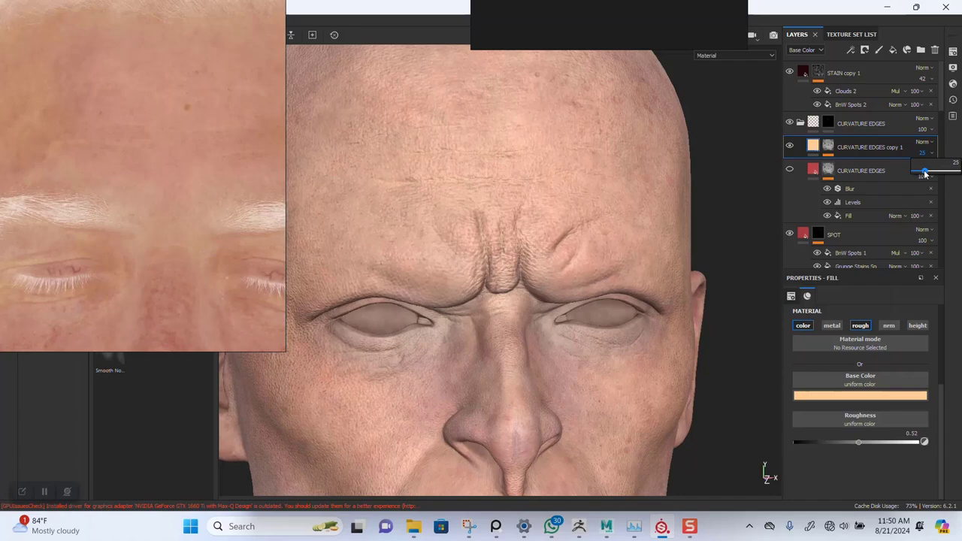
{"action": "left_click_drag", "start_coordinate": [924, 174], "coordinate": [925, 174]}
- Show the original red CURVATURE EDGES layer again and set its opacity to 85
{"action": "left_click_drag", "start_coordinate": [481, 225], "coordinate": [619, 272], "text": "alt"}
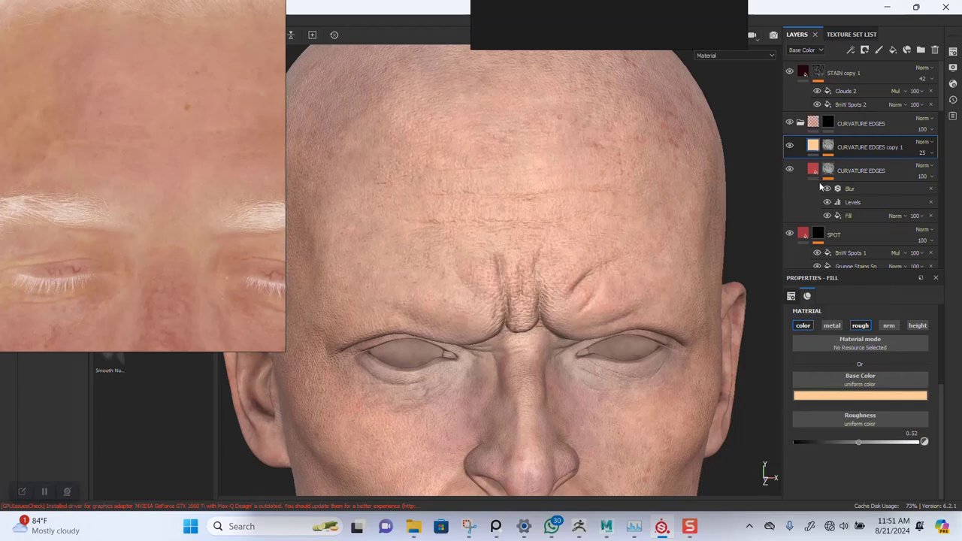
{"action": "mouse_move", "coordinate": [643, 235]}
{"action": "left_mouse_down", "text": "alt"}
{"action": "mouse_move", "coordinate": [563, 275]}
{"action": "mouse_move", "coordinate": [651, 242]}
{"action": "left_mouse_up", "text": "alt"}
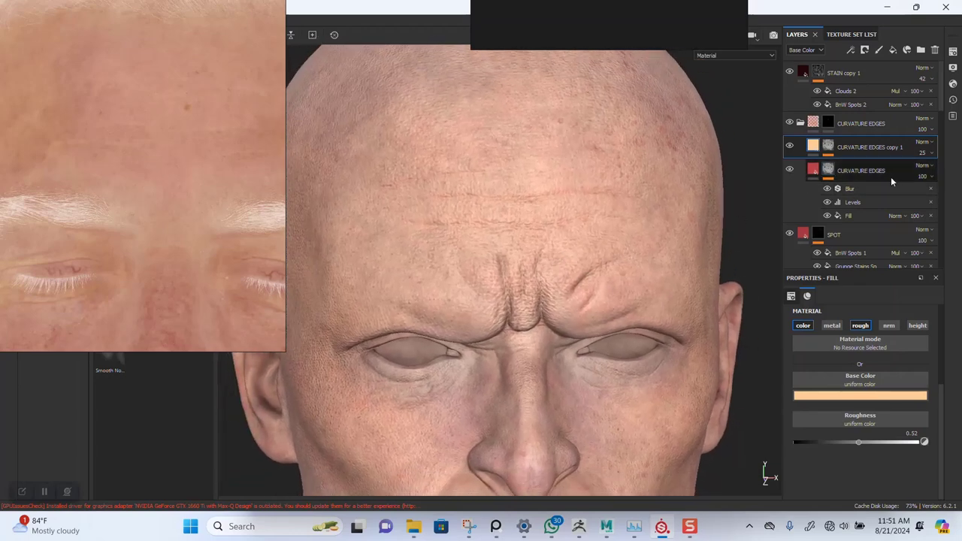
{"action": "left_click", "coordinate": [927, 177]}
{"action": "left_click", "coordinate": [942, 196]}
- Inspect the curvature mask across the whole face in the mask view and return to the material view
{"action": "right_click_drag", "start_coordinate": [518, 226], "coordinate": [405, 199], "text": "alt"}
{"action": "middle_click_drag", "start_coordinate": [511, 246], "coordinate": [516, 183], "text": "alt"}
{"action": "right_click_drag", "start_coordinate": [505, 263], "coordinate": [544, 295], "text": "alt"}
{"action": "key", "text": "c"}
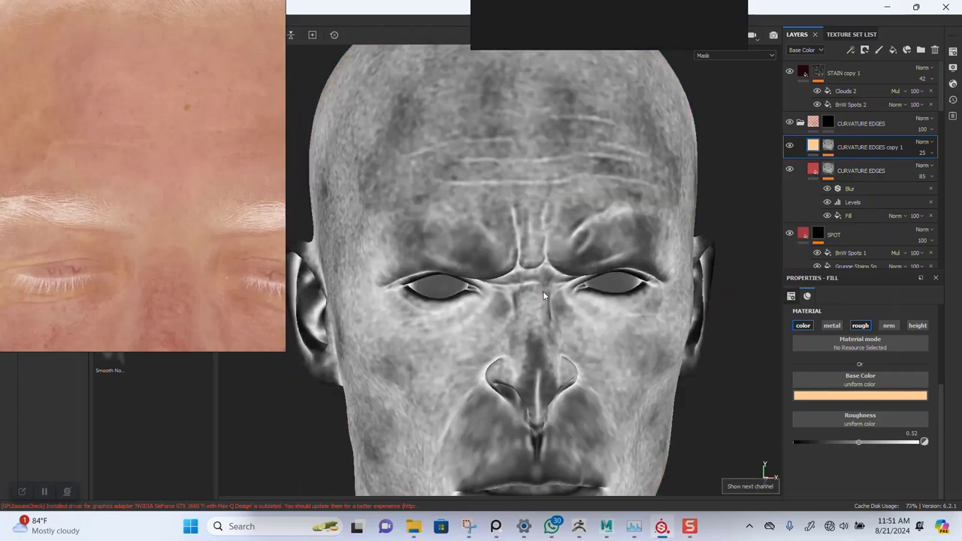
{"action": "mouse_move", "coordinate": [527, 243]}
{"action": "left_mouse_down", "text": "alt"}
{"action": "mouse_move", "coordinate": [531, 292]}
{"action": "mouse_move", "coordinate": [515, 244]}
{"action": "left_mouse_up", "text": "alt"}
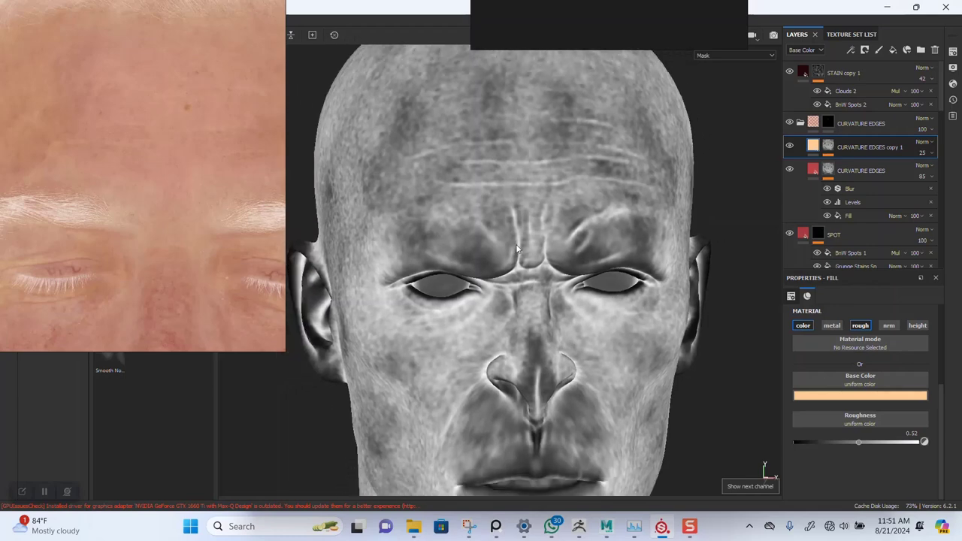
{"action": "key", "text": "m"}
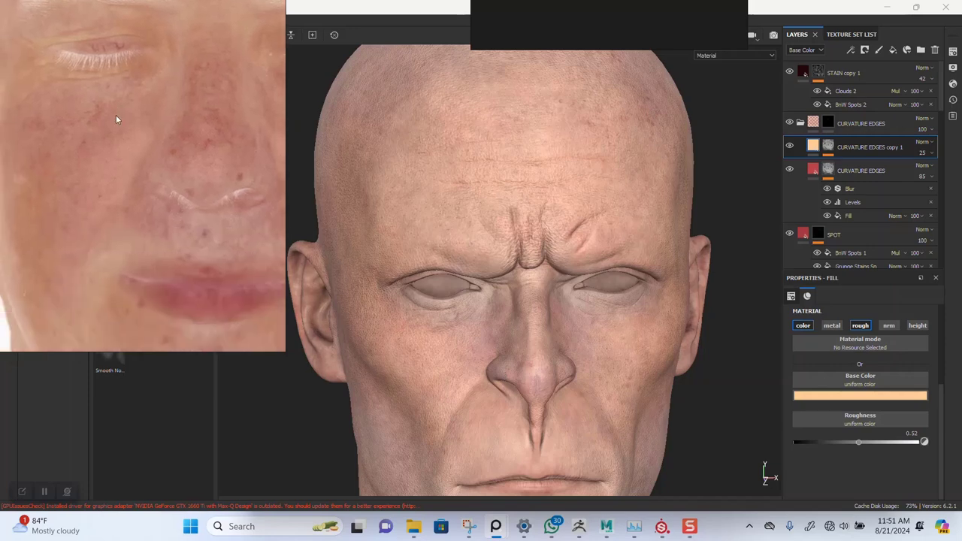
- Compare the whole head's skin tone with the reference photo's cheek, nose and lips
{"action": "middle_click_drag", "start_coordinate": [528, 393], "coordinate": [517, 302], "text": "alt"}
{"action": "right_click_drag", "start_coordinate": [535, 356], "coordinate": [486, 245], "text": "alt"}
{"action": "left_click_drag", "start_coordinate": [486, 249], "coordinate": [495, 268], "text": "alt"}
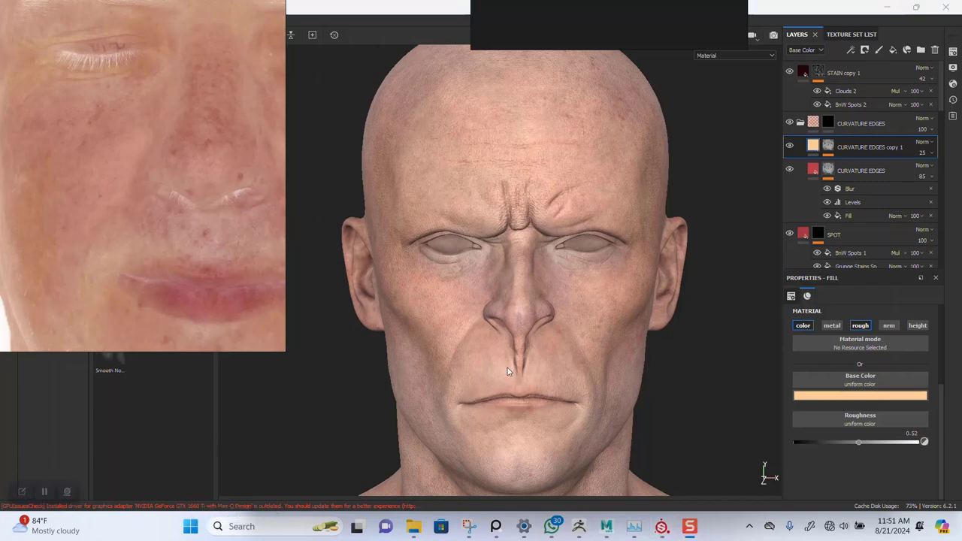
{"action": "scroll", "coordinate": [507, 368], "scroll_direction": "up", "scroll_amount": 2}
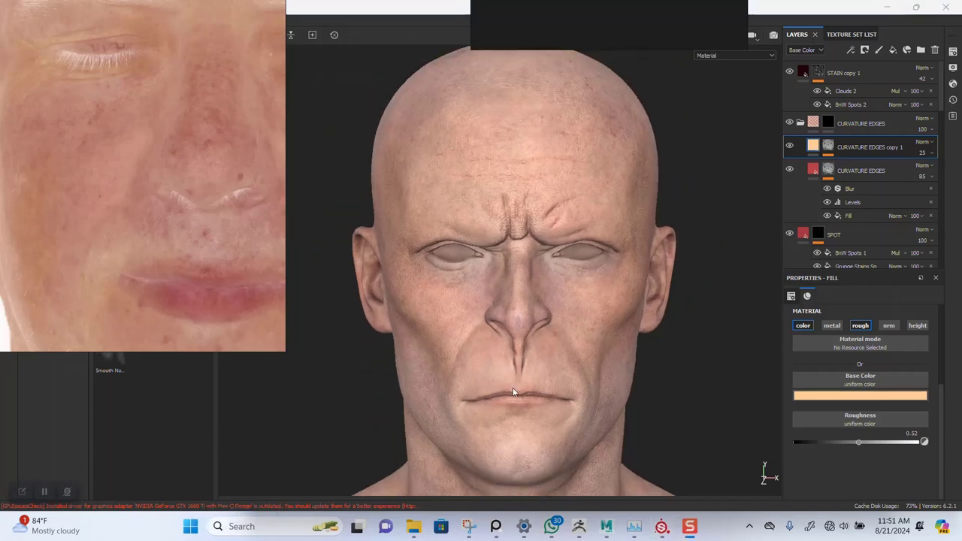
{"action": "scroll", "coordinate": [511, 383], "scroll_direction": "down", "scroll_amount": 2}
{"action": "scroll", "coordinate": [514, 392], "scroll_direction": "down", "scroll_amount": 1}
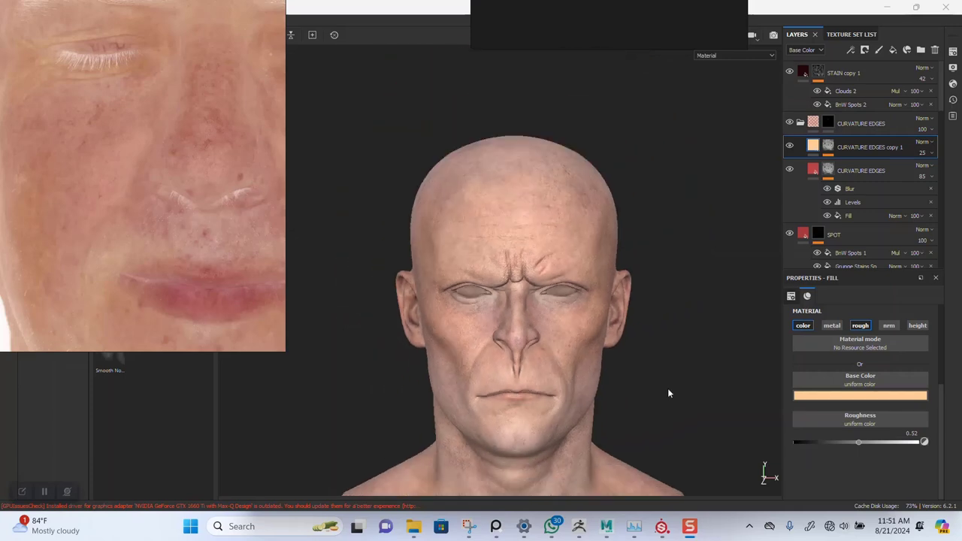
{"action": "scroll", "coordinate": [655, 376], "scroll_direction": "up", "scroll_amount": 5}
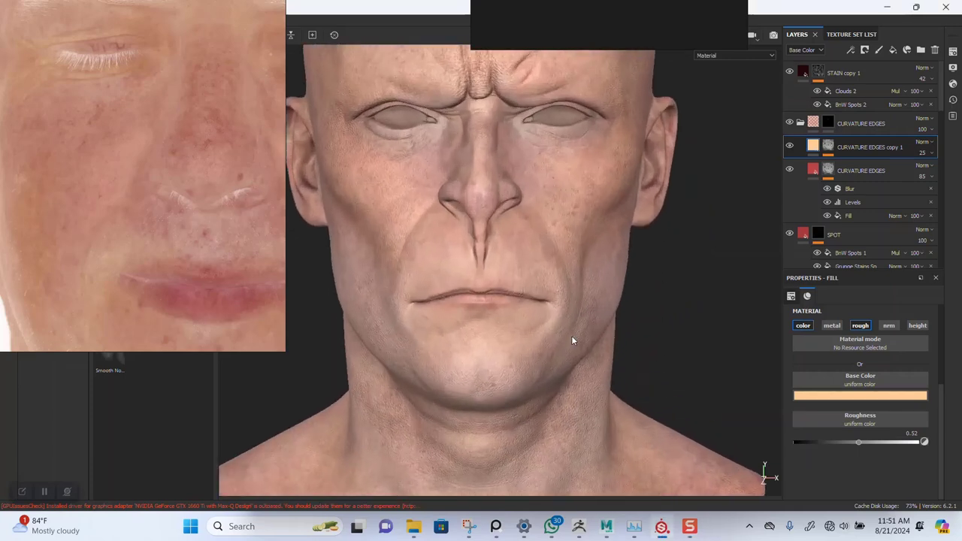
{"action": "middle_click_drag", "start_coordinate": [573, 340], "coordinate": [610, 449], "text": "alt"}
- Collapse the CURVATURE EDGES folder and select the STAIN copy 1 layer
{"action": "left_click", "coordinate": [801, 123]}
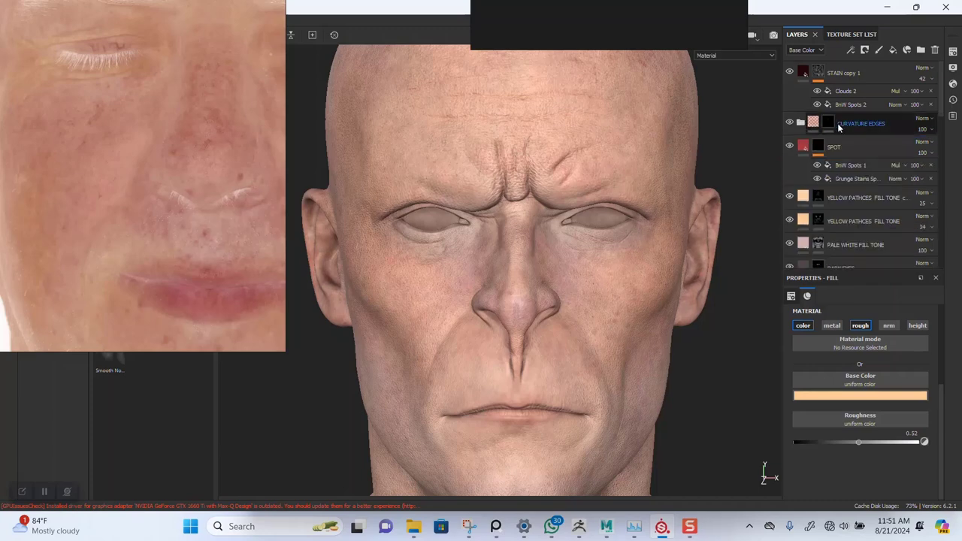
{"action": "mouse_move", "coordinate": [517, 345]}
{"action": "middle_mouse_down"}
{"action": "mouse_move", "coordinate": [523, 236]}
{"action": "mouse_move", "coordinate": [608, 228]}
{"action": "mouse_move", "coordinate": [615, 283]}
{"action": "middle_mouse_up"}
{"action": "left_click", "coordinate": [841, 74]}
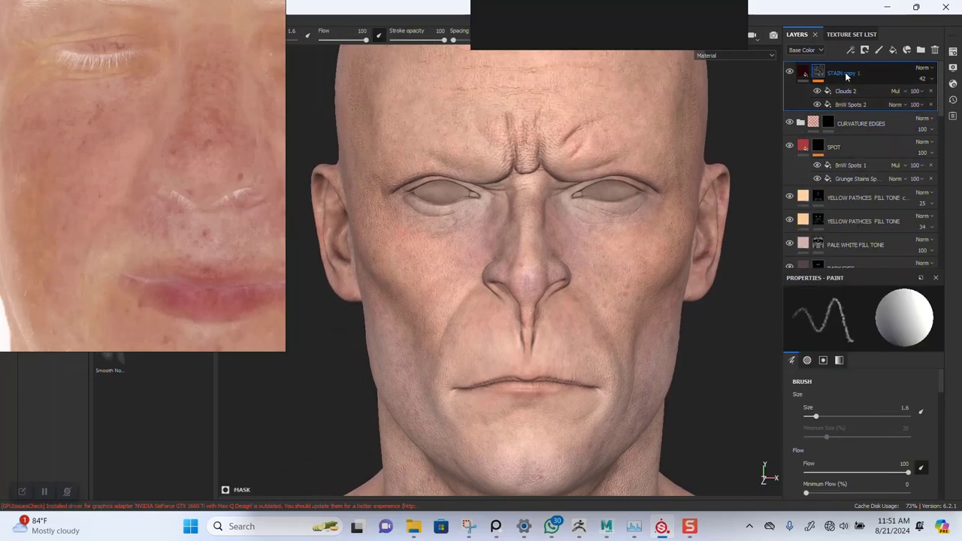
- Duplicate the STAIN copy 1 layer, rename the duplicate LIP BASE, and replace its mask with a black mask
{"action": "key", "text": "ctrl+d"}
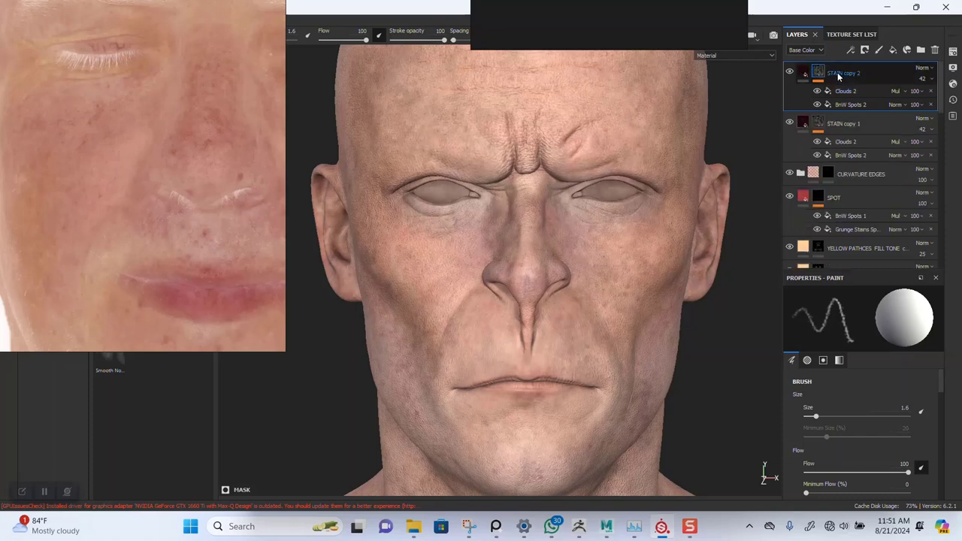
{"action": "double_click", "coordinate": [839, 74]}
{"action": "type", "text": "LIP BASE"}
{"action": "right_click", "coordinate": [819, 76]}
{"action": "left_click", "coordinate": [842, 77]}
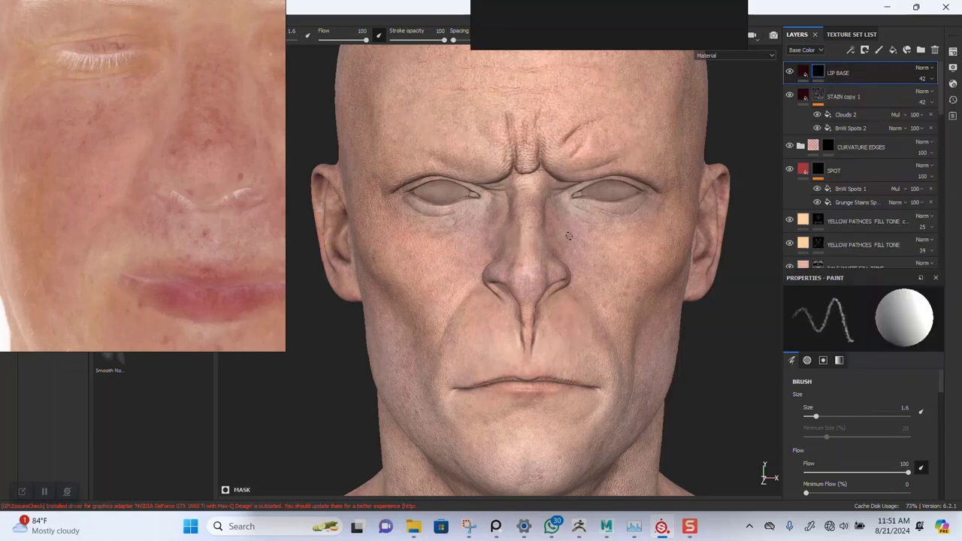
- Frame the mouth area closely and set the LIP BASE layer's opacity to 100
{"action": "right_click_drag", "start_coordinate": [524, 321], "coordinate": [528, 320], "text": "ctrl"}
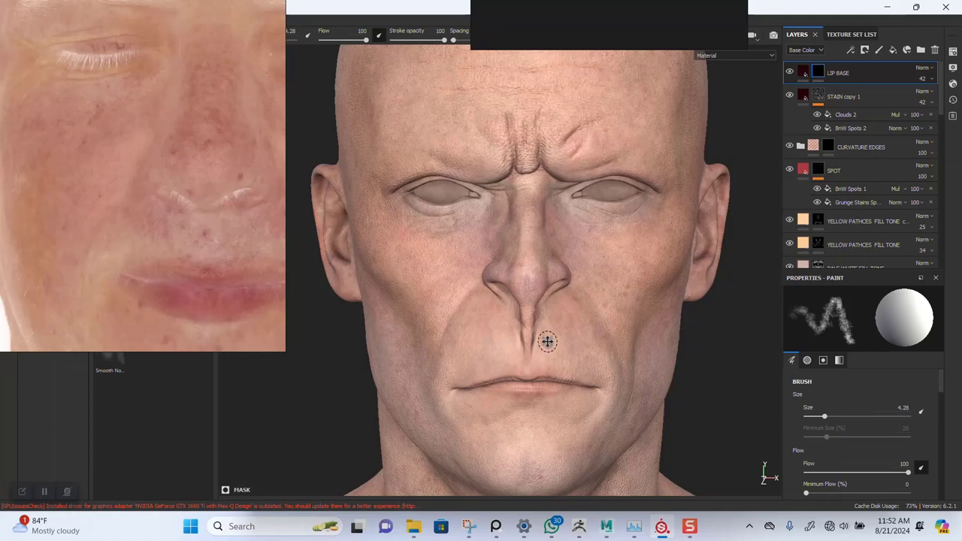
{"action": "middle_click_drag", "start_coordinate": [547, 342], "coordinate": [530, 223], "text": "alt"}
{"action": "right_click_drag", "start_coordinate": [529, 223], "coordinate": [521, 299], "text": "alt"}
{"action": "left_click_drag", "start_coordinate": [522, 299], "coordinate": [548, 269], "text": "alt"}
{"action": "right_click_drag", "start_coordinate": [548, 269], "coordinate": [530, 295], "text": "alt"}
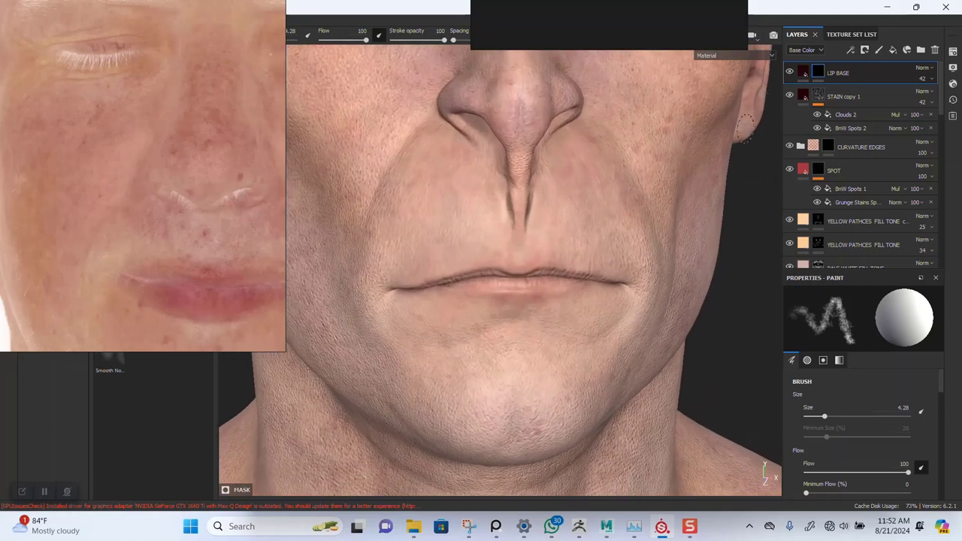
{"action": "left_click", "coordinate": [907, 73]}
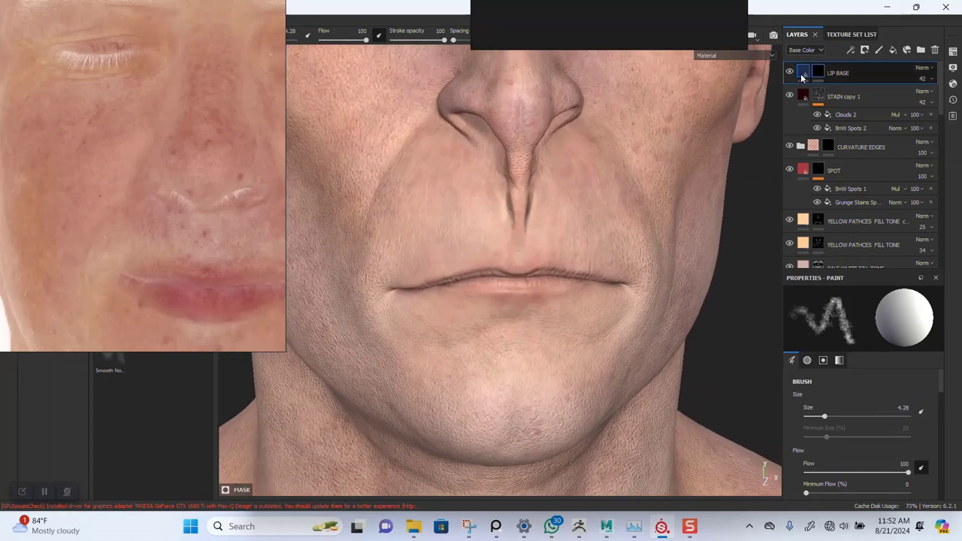
{"action": "left_click", "coordinate": [932, 79]}
{"action": "left_click_drag", "start_coordinate": [934, 97], "coordinate": [961, 98]}
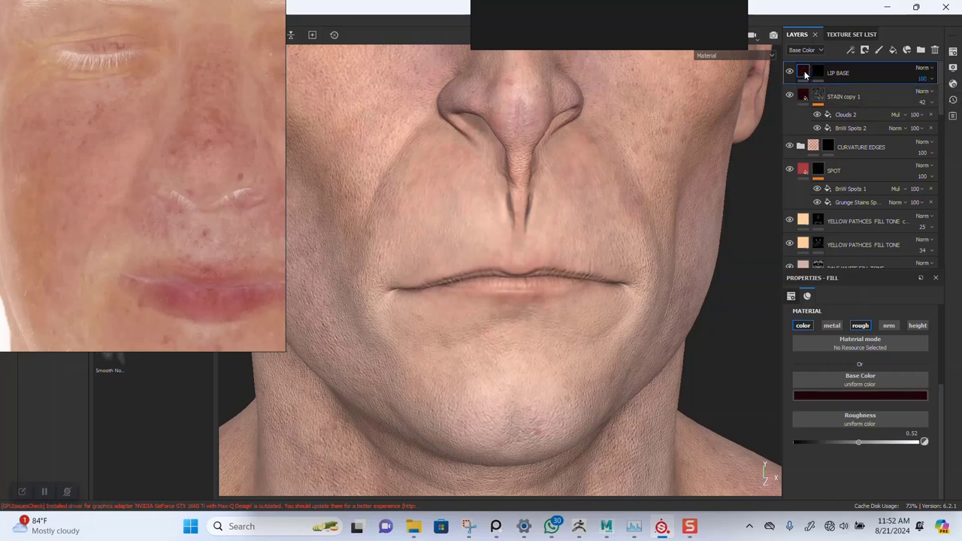
- Set the LIP BASE fill's base color to a red sampled from the lower lip in the reference photo
{"action": "left_click", "coordinate": [845, 395]}
{"action": "left_click", "coordinate": [868, 406]}
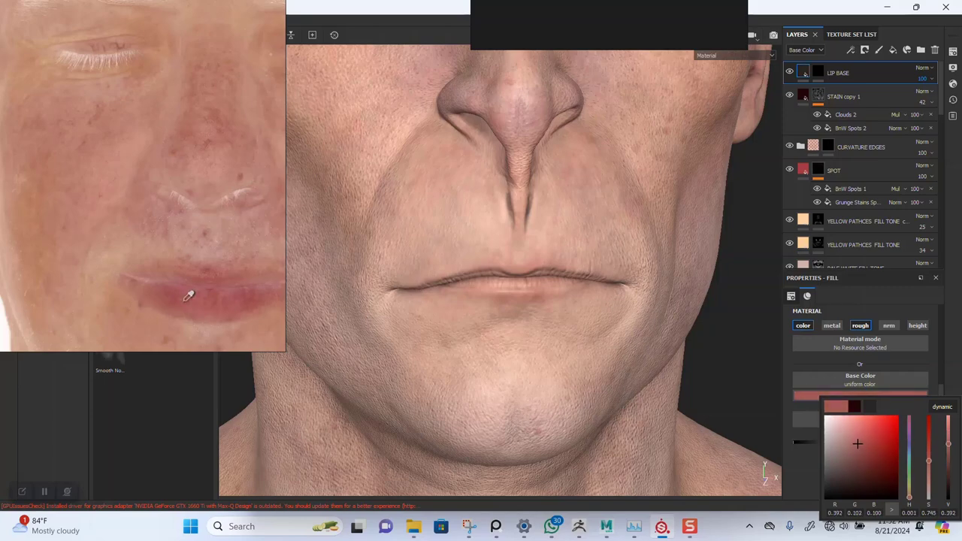
{"action": "left_click", "coordinate": [188, 296]}
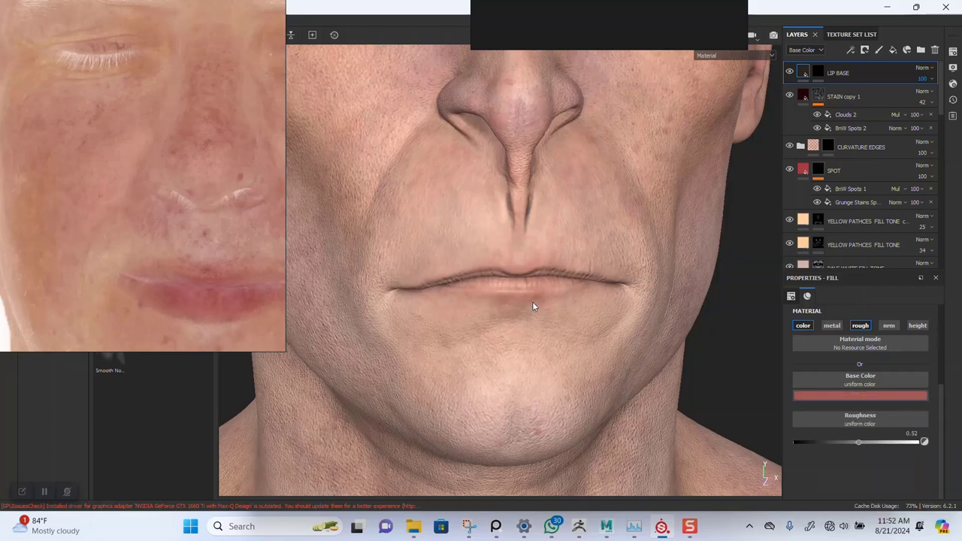
{"action": "scroll", "coordinate": [533, 301], "scroll_direction": "up", "scroll_amount": 2}
{"action": "left_click", "coordinate": [874, 396]}
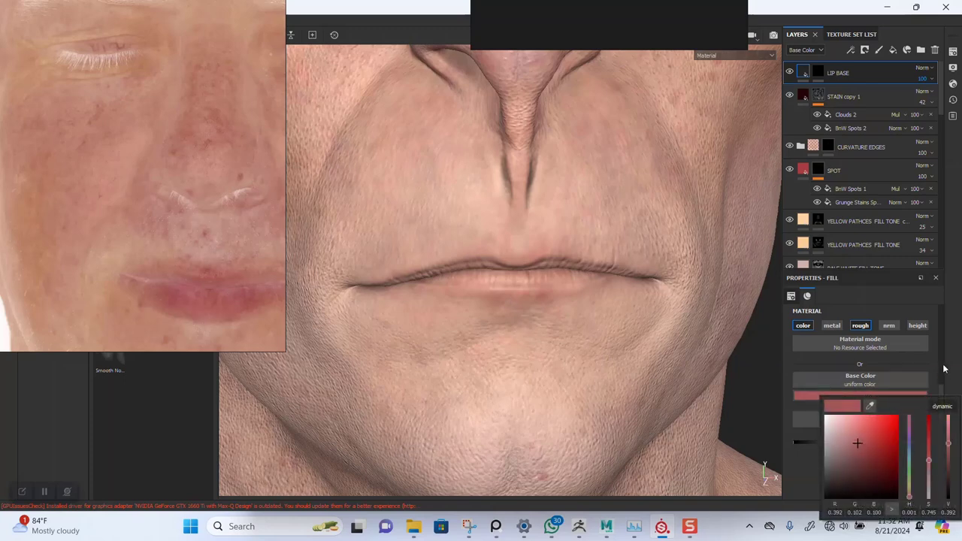
{"action": "scroll", "coordinate": [516, 289], "scroll_direction": "up", "scroll_amount": 2}
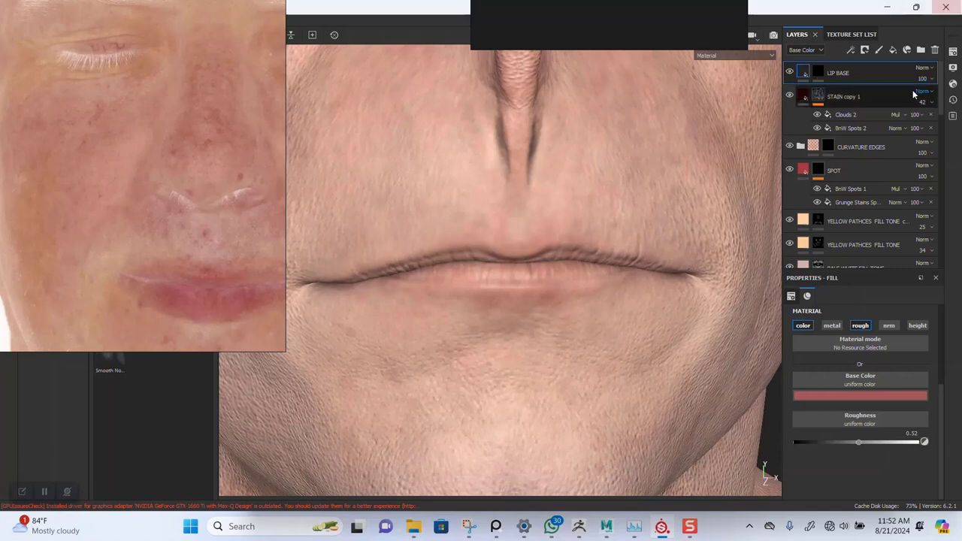
- Paint the LIP BASE mask over the lips with a brush of size 2.78
{"action": "scroll", "coordinate": [500, 275], "scroll_direction": "up", "scroll_amount": 2}
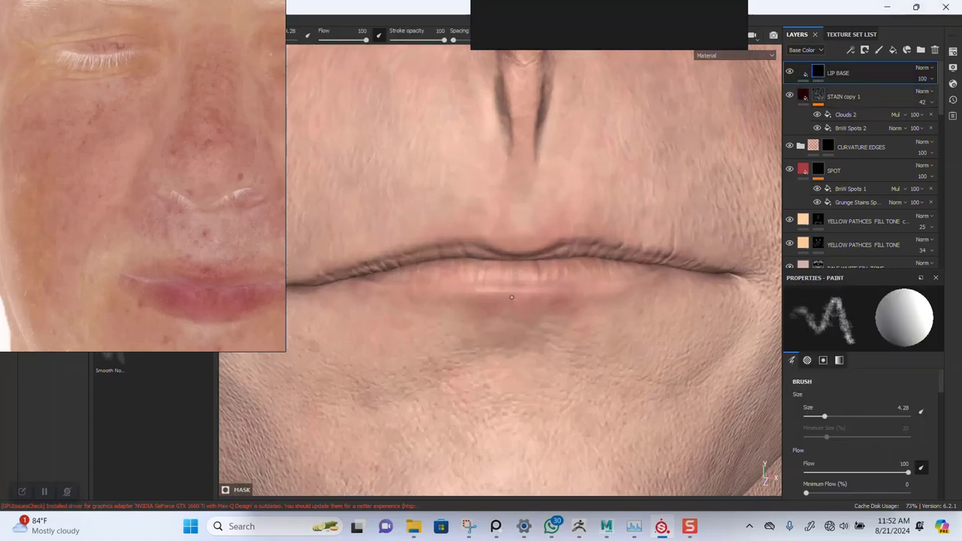
{"action": "middle_click_drag", "start_coordinate": [506, 248], "coordinate": [542, 333], "text": "alt"}
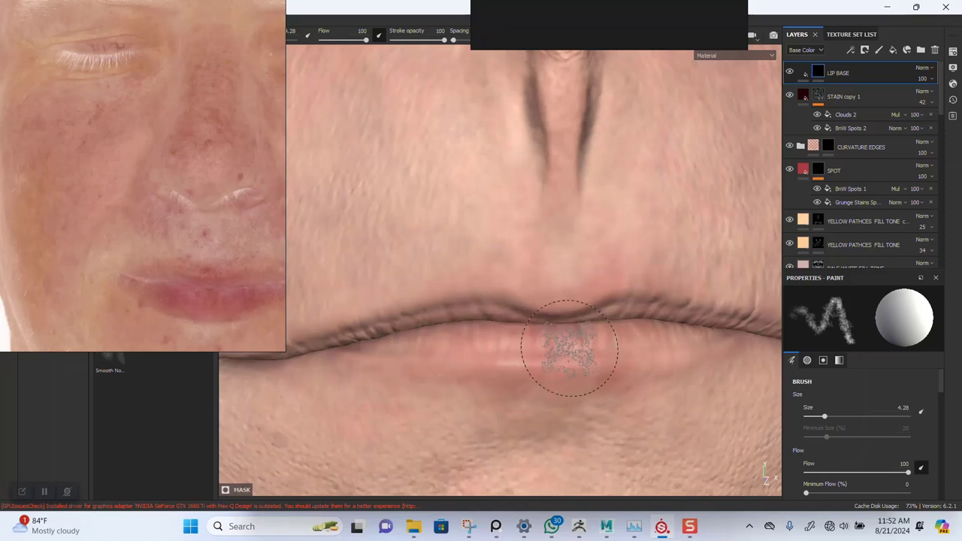
{"action": "key", "text": "bracketleft"}
{"action": "key", "text": "bracketleft"}
{"action": "key", "text": "bracketleft"}
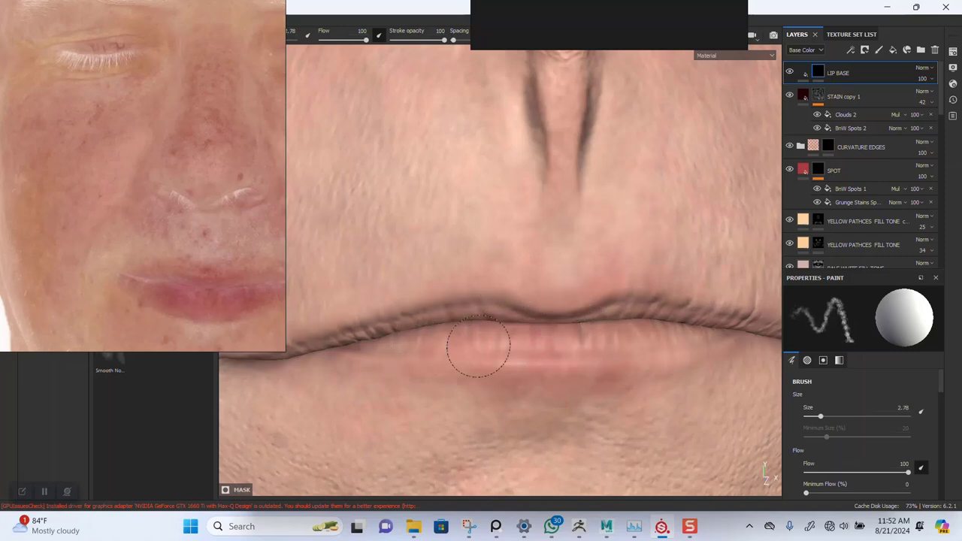
{"action": "mouse_move", "coordinate": [477, 350]}
{"action": "left_mouse_down", "text": "alt"}
{"action": "mouse_move", "coordinate": [574, 338]}
{"action": "mouse_move", "coordinate": [559, 337]}
{"action": "left_mouse_up", "text": "alt"}
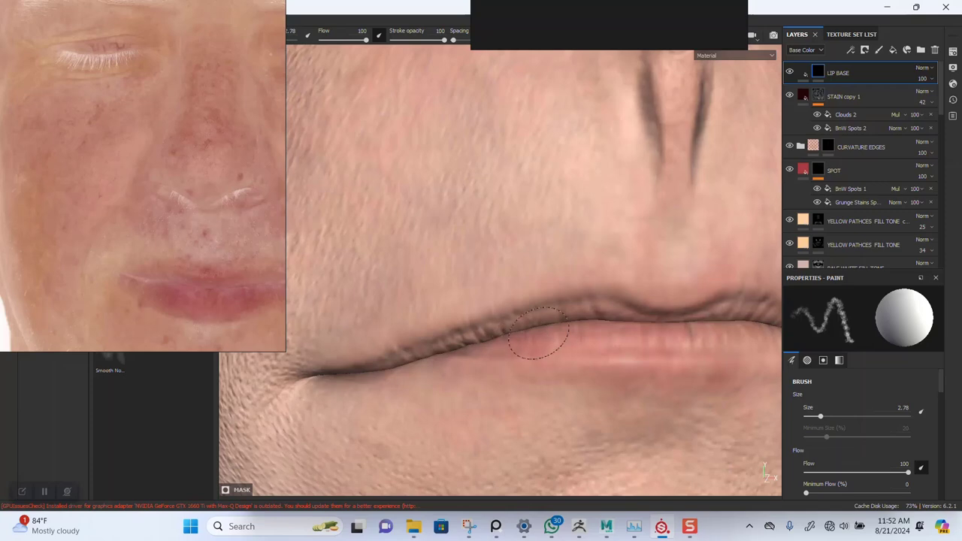
{"action": "left_click_drag", "start_coordinate": [590, 308], "coordinate": [455, 358], "text": "alt"}
{"action": "mouse_move", "coordinate": [511, 322]}
{"action": "left_mouse_down", "text": "alt"}
{"action": "mouse_move", "coordinate": [595, 336]}
{"action": "mouse_move", "coordinate": [460, 336]}
{"action": "left_mouse_up", "text": "alt"}
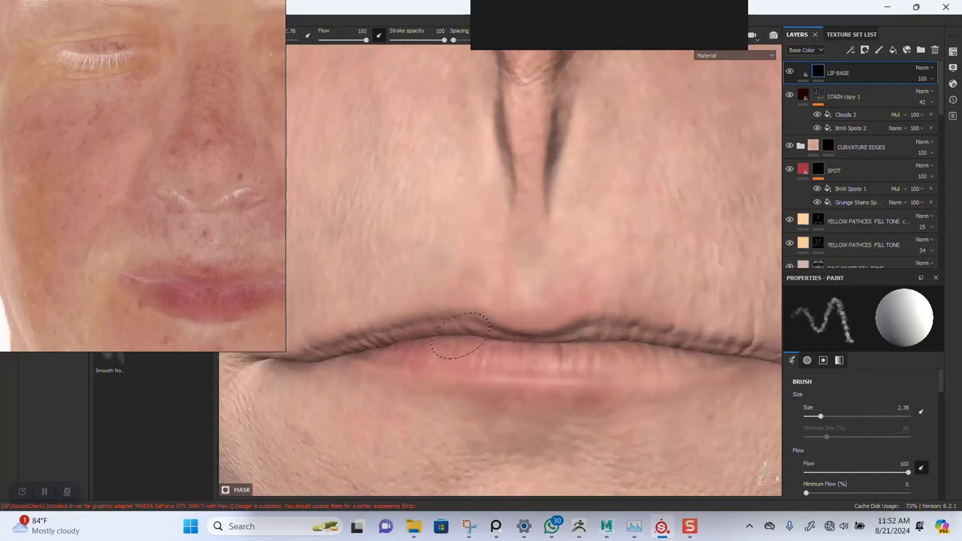
{"action": "mouse_move", "coordinate": [624, 333]}
{"action": "left_mouse_down", "text": "alt"}
{"action": "mouse_move", "coordinate": [599, 322]}
{"action": "mouse_move", "coordinate": [679, 328]}
{"action": "mouse_move", "coordinate": [666, 330]}
{"action": "left_mouse_up", "text": "alt"}
{"action": "mouse_move", "coordinate": [629, 365]}
{"action": "left_mouse_down", "text": "alt"}
{"action": "mouse_move", "coordinate": [621, 346]}
{"action": "mouse_move", "coordinate": [564, 361]}
{"action": "mouse_move", "coordinate": [587, 351]}
{"action": "mouse_move", "coordinate": [566, 325]}
{"action": "left_mouse_up", "text": "alt"}
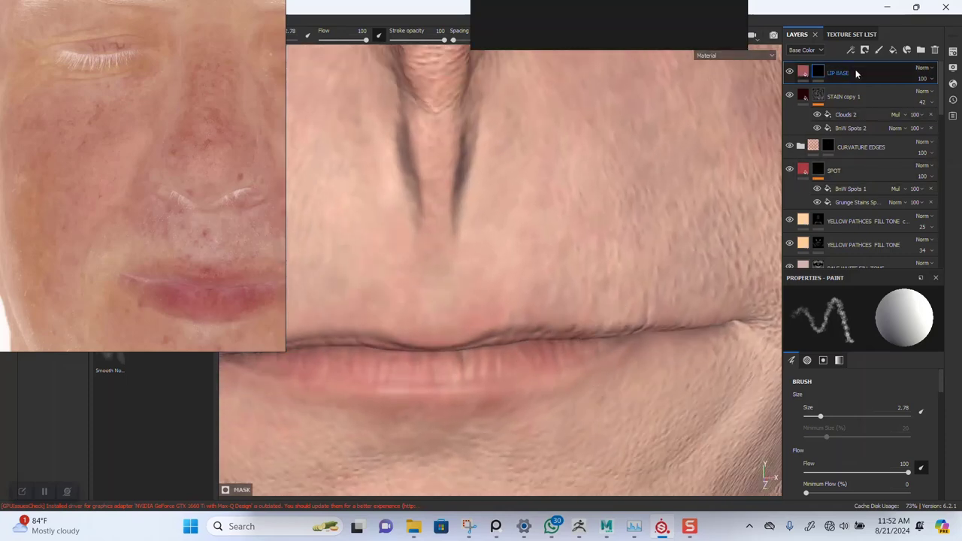
- Duplicate the LIP BASE layer and set the copy's base color to a pinker lip tone sampled from the reference photo
{"action": "key", "text": "ctrl+d"}
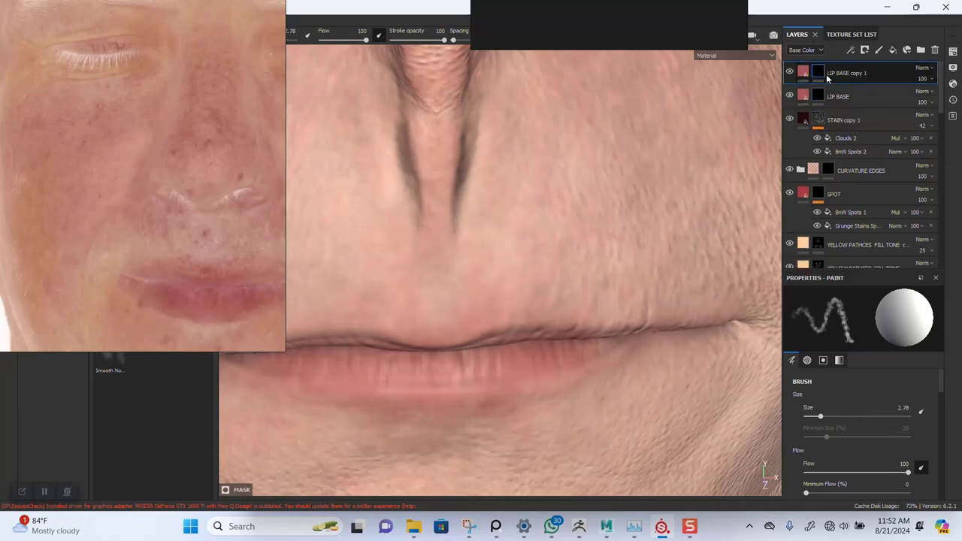
{"action": "right_click_drag", "start_coordinate": [496, 187], "coordinate": [331, 113], "text": "alt"}
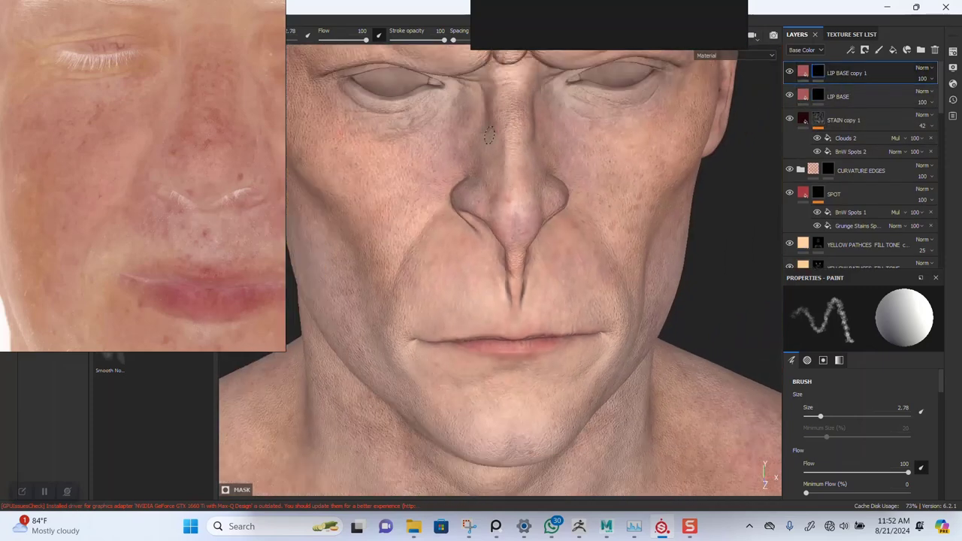
{"action": "left_click_drag", "start_coordinate": [481, 263], "coordinate": [489, 282], "text": "alt"}
{"action": "right_click_drag", "start_coordinate": [519, 285], "coordinate": [556, 314], "text": "alt"}
{"action": "middle_click_drag", "start_coordinate": [556, 286], "coordinate": [558, 255], "text": "alt"}
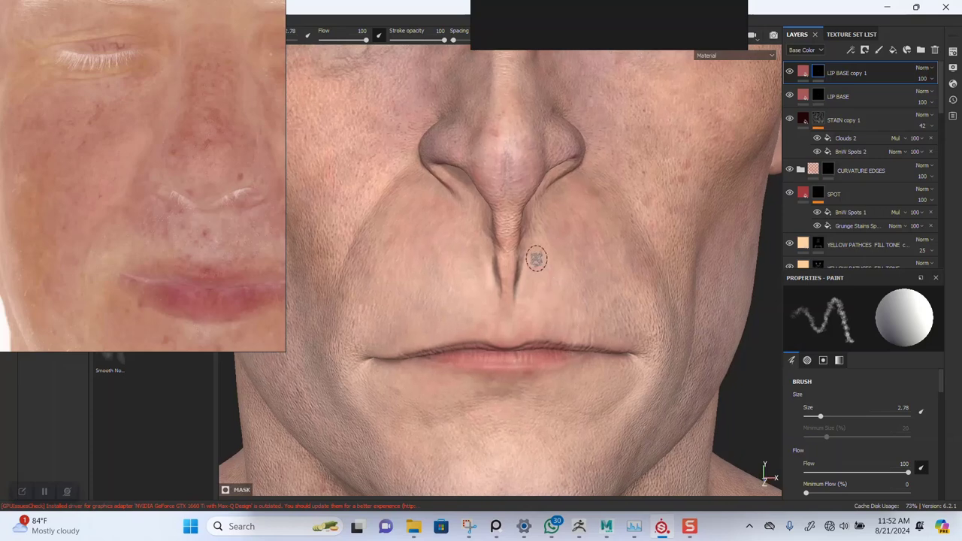
{"action": "right_click_drag", "start_coordinate": [528, 244], "coordinate": [546, 295], "text": "alt"}
{"action": "middle_click_drag", "start_coordinate": [546, 295], "coordinate": [548, 327]}
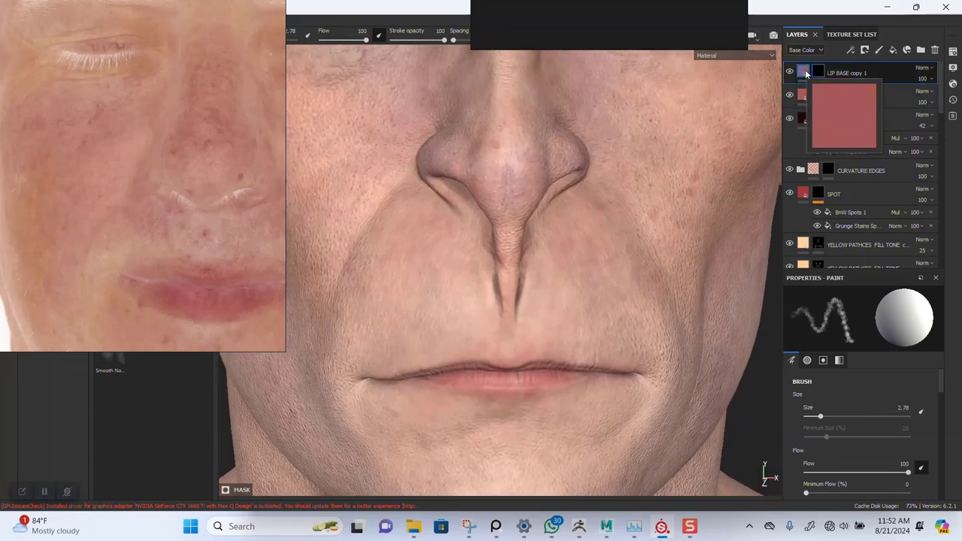
{"action": "left_click", "coordinate": [804, 71]}
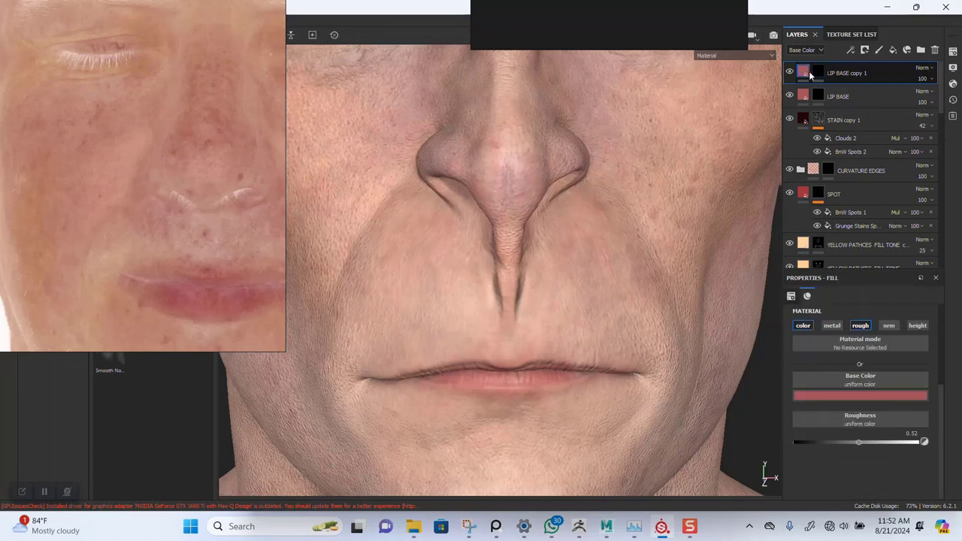
{"action": "left_click", "coordinate": [853, 394]}
{"action": "left_click_drag", "start_coordinate": [857, 401], "coordinate": [232, 285]}
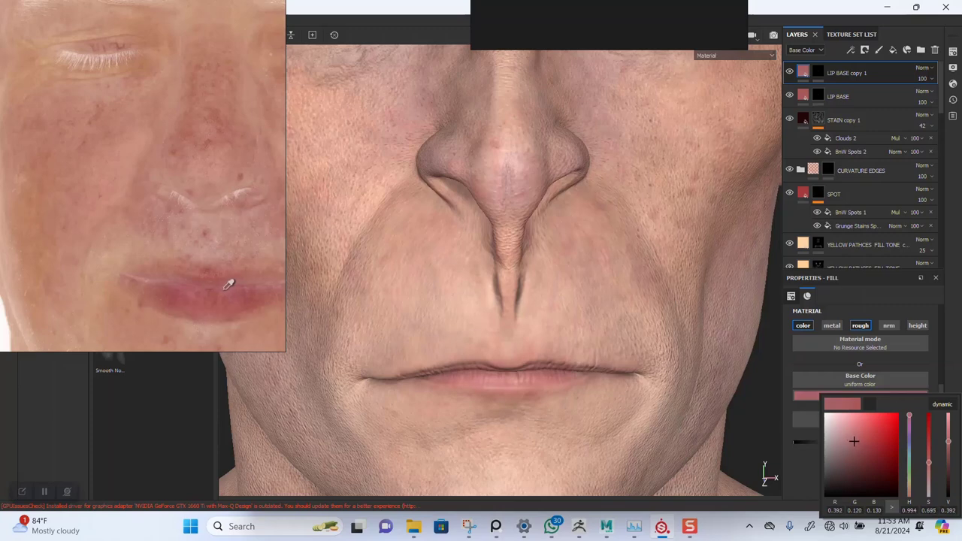
{"action": "left_click_drag", "start_coordinate": [229, 285], "coordinate": [229, 285]}
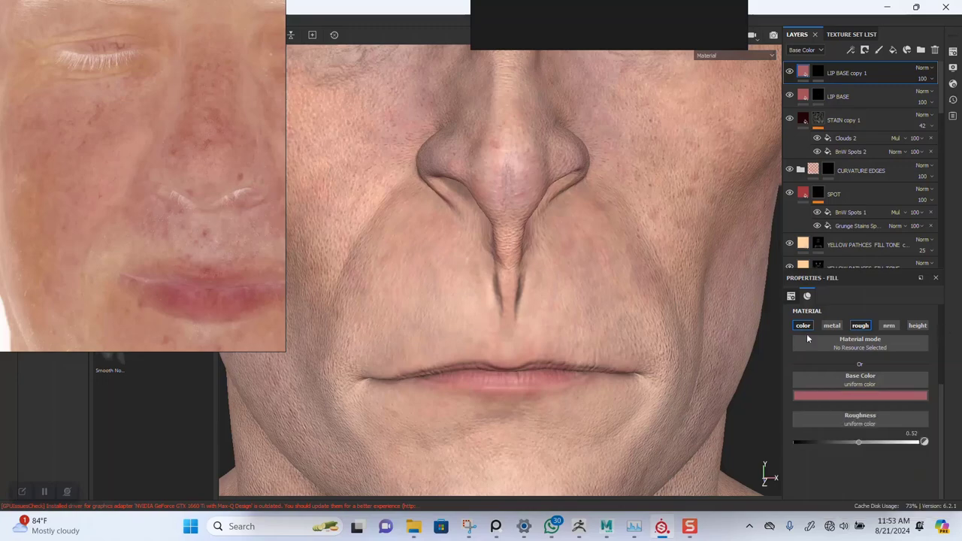
- Reset the mask of the LIP BASE copy 1 layer to black
{"action": "scroll", "coordinate": [545, 363], "scroll_direction": "up", "scroll_amount": 2}
{"action": "left_click", "coordinate": [818, 71]}
{"action": "right_click", "coordinate": [817, 70]}
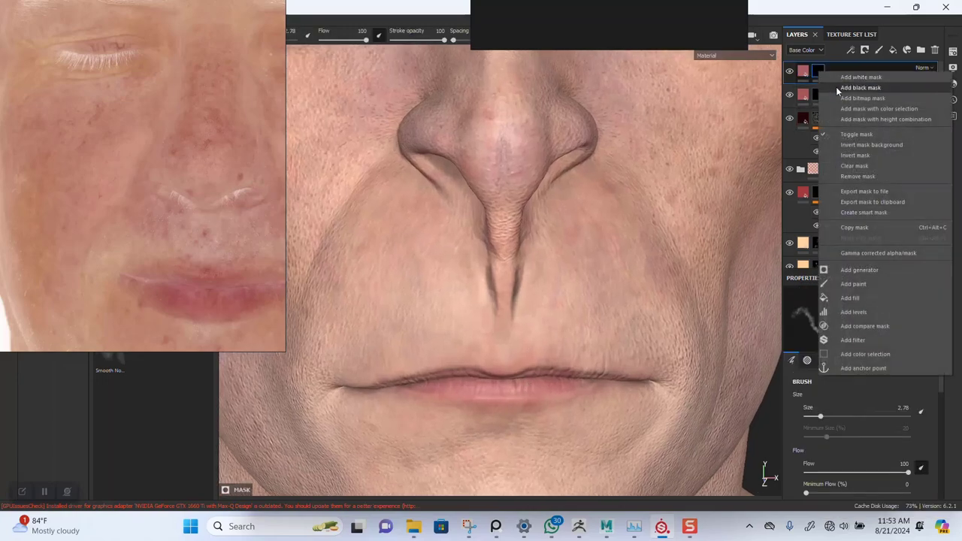
{"action": "key", "text": "Escape"}
- Paint the pinker tone into the LIP BASE copy 1 mask along the upper and lower lips, out toward the mouth corners
{"action": "scroll", "coordinate": [511, 352], "scroll_direction": "up", "scroll_amount": 5}
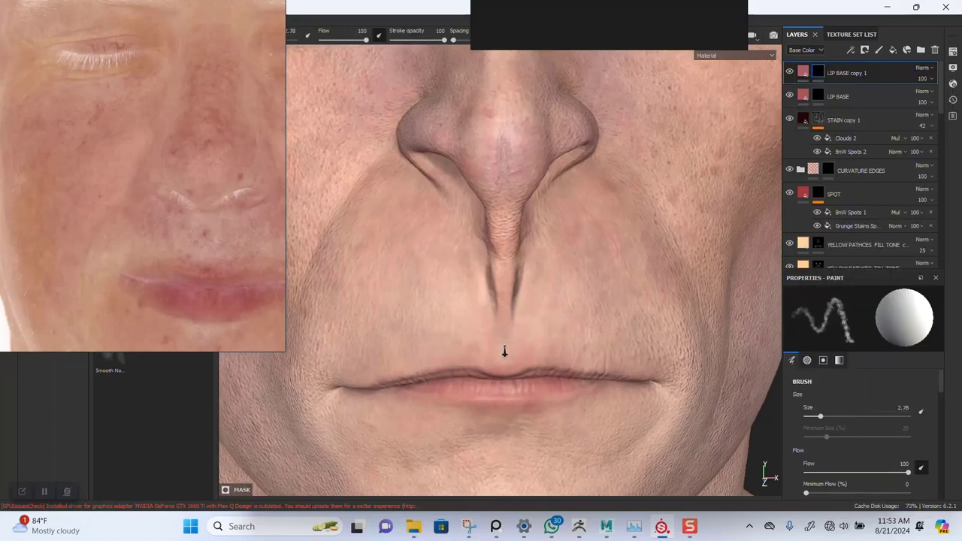
{"action": "right_click_drag", "start_coordinate": [545, 355], "coordinate": [547, 361], "text": "alt"}
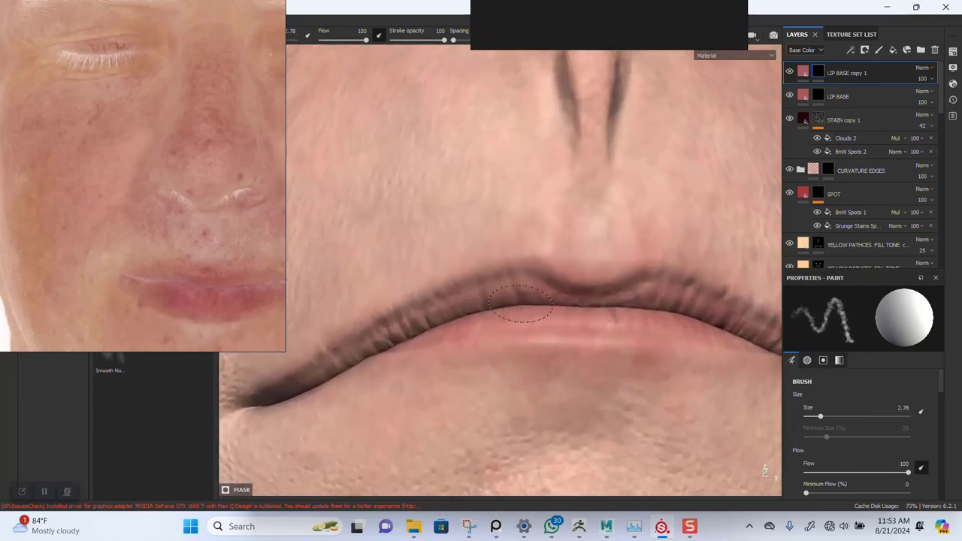
{"action": "left_click_drag", "start_coordinate": [475, 352], "coordinate": [465, 359], "text": "alt"}
{"action": "mouse_move", "coordinate": [520, 317]}
{"action": "left_mouse_down", "text": "alt"}
{"action": "mouse_move", "coordinate": [529, 354]}
{"action": "mouse_move", "coordinate": [507, 378]}
{"action": "mouse_move", "coordinate": [472, 335]}
{"action": "mouse_move", "coordinate": [422, 328]}
{"action": "left_mouse_up", "text": "alt"}
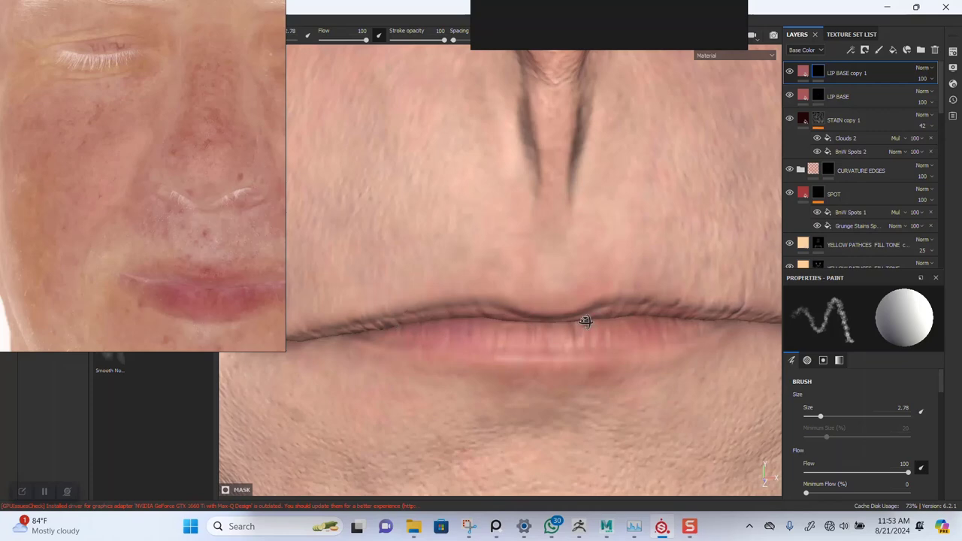
{"action": "left_click_drag", "start_coordinate": [584, 323], "coordinate": [524, 333], "text": "alt"}
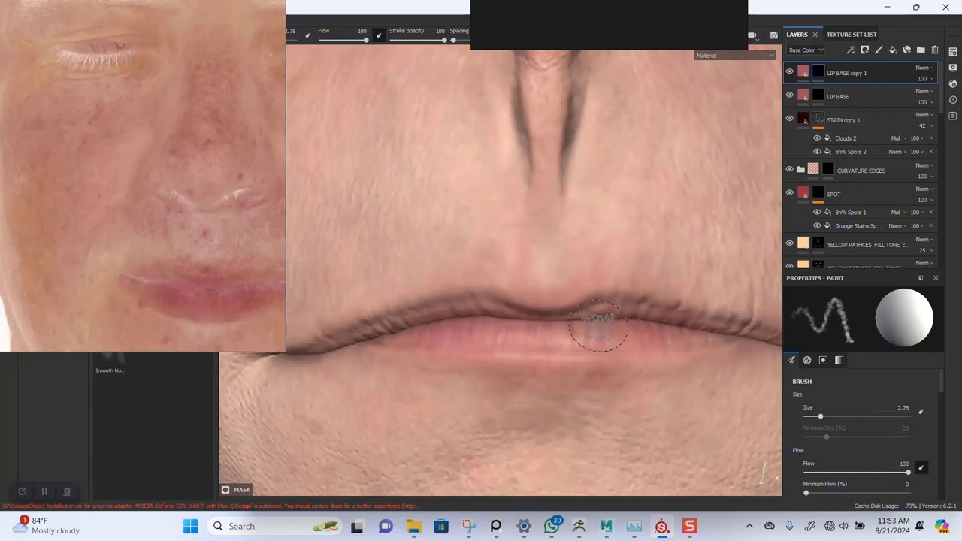
{"action": "left_click_drag", "start_coordinate": [597, 296], "coordinate": [613, 310], "text": "alt"}
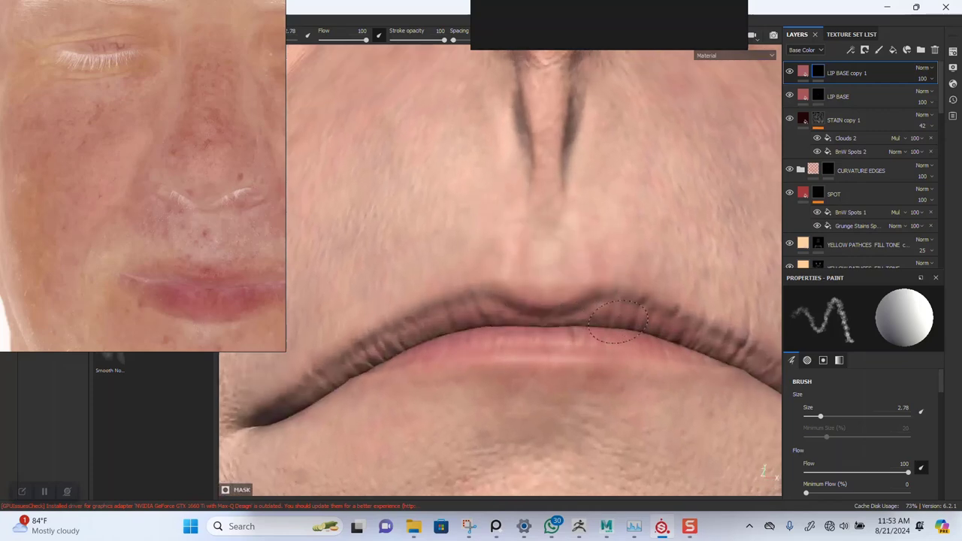
{"action": "mouse_move", "coordinate": [629, 344]}
{"action": "left_mouse_down", "text": "alt"}
{"action": "mouse_move", "coordinate": [500, 333]}
{"action": "mouse_move", "coordinate": [528, 364]}
{"action": "left_mouse_up", "text": "alt"}
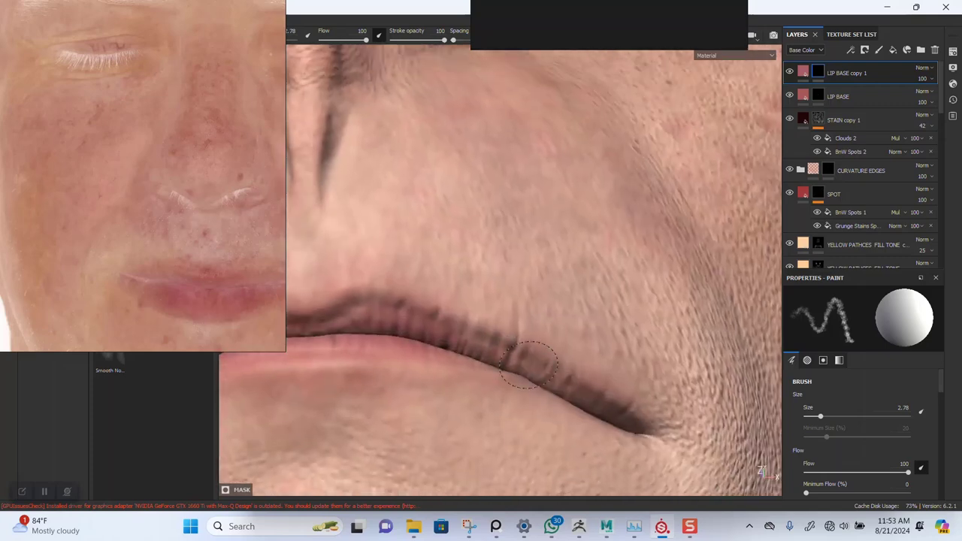
{"action": "left_click_drag", "start_coordinate": [605, 414], "coordinate": [525, 347], "text": "alt"}
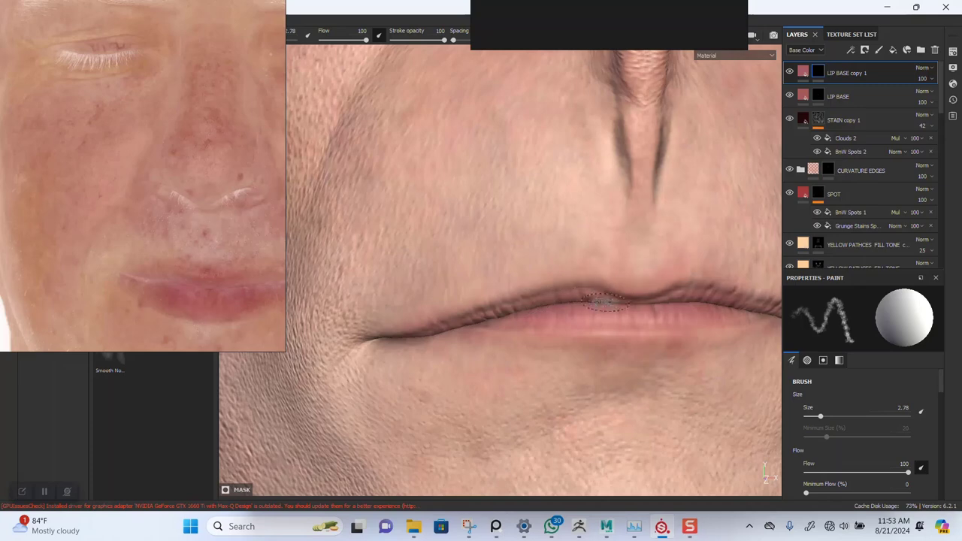
{"action": "middle_click_drag", "start_coordinate": [627, 328], "coordinate": [517, 346], "text": "alt"}
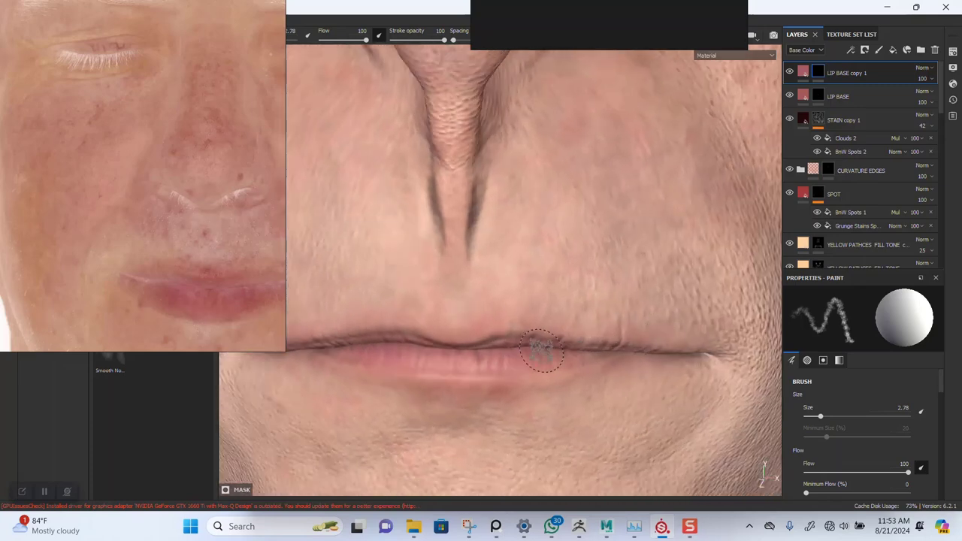
- Compare the painted lips with a close-up of the reference photo's lips
{"action": "scroll", "coordinate": [511, 342], "scroll_direction": "up", "scroll_amount": 3}
{"action": "scroll", "coordinate": [510, 342], "scroll_direction": "down", "scroll_amount": 5}
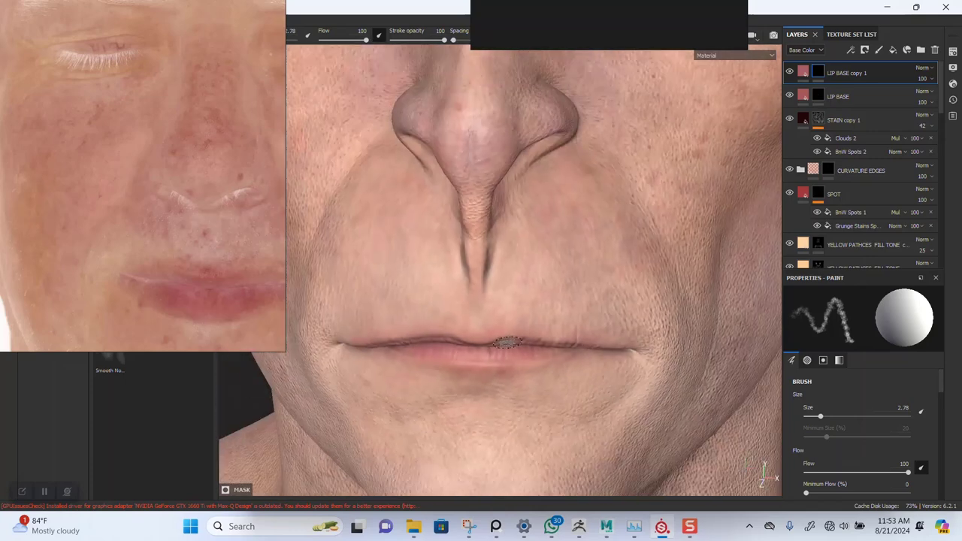
{"action": "scroll", "coordinate": [200, 281], "scroll_direction": "up", "scroll_amount": 8}
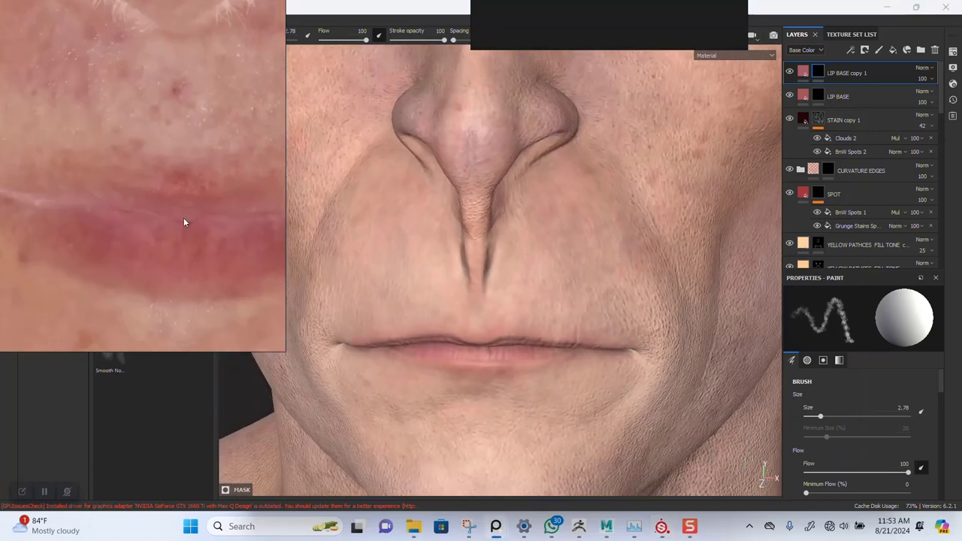
{"action": "right_click_drag", "start_coordinate": [558, 351], "coordinate": [521, 284], "text": "alt"}
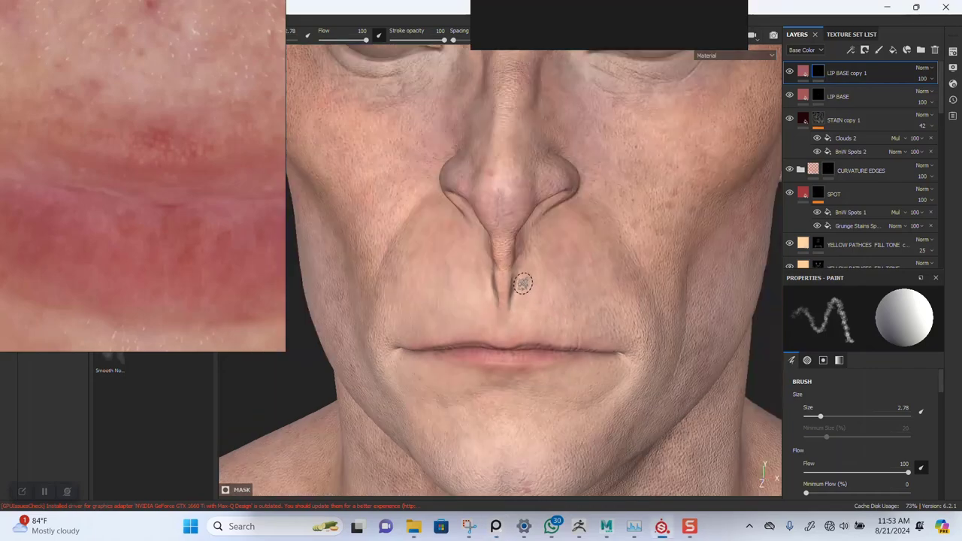
- Examine the painted lips and the surrounding skin from several angles and distances
{"action": "left_click_drag", "start_coordinate": [522, 283], "coordinate": [563, 309], "text": "alt"}
{"action": "right_click_drag", "start_coordinate": [528, 286], "coordinate": [537, 318], "text": "alt"}
{"action": "mouse_move", "coordinate": [537, 317]}
{"action": "left_mouse_down", "text": "alt"}
{"action": "mouse_move", "coordinate": [545, 308]}
{"action": "mouse_move", "coordinate": [532, 327]}
{"action": "left_mouse_up", "text": "alt"}
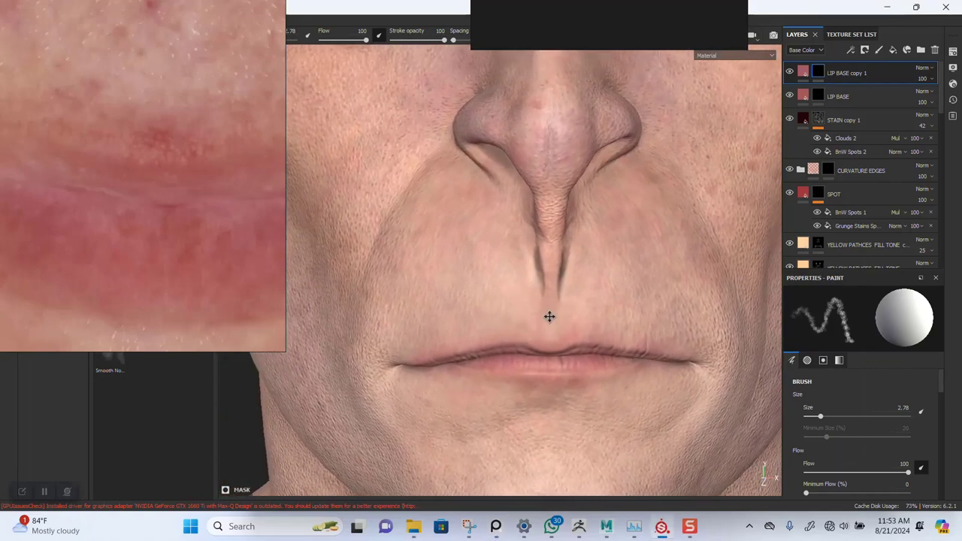
{"action": "right_click_drag", "start_coordinate": [549, 317], "coordinate": [554, 328], "text": "alt"}
{"action": "left_click_drag", "start_coordinate": [554, 328], "coordinate": [580, 320], "text": "alt"}
{"action": "right_click_drag", "start_coordinate": [579, 320], "coordinate": [550, 235], "text": "alt"}
{"action": "left_click_drag", "start_coordinate": [557, 278], "coordinate": [560, 284], "text": "alt"}
{"action": "right_click_drag", "start_coordinate": [560, 284], "coordinate": [571, 325], "text": "alt"}
{"action": "scroll", "coordinate": [572, 324], "scroll_direction": "up", "scroll_amount": 4}
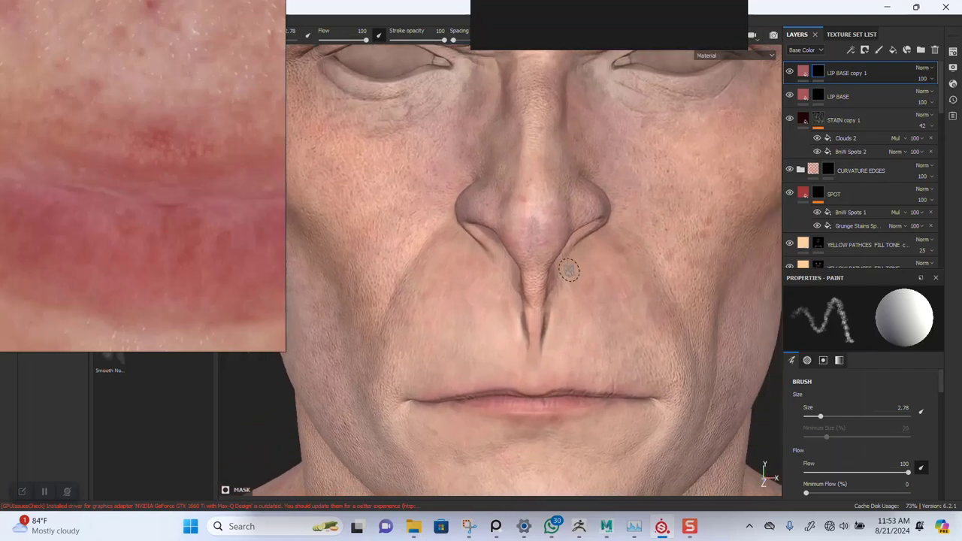
- Study the mouth in the Wukong reference images up close, then move the reference board clear of the face
{"action": "right_click_drag", "start_coordinate": [561, 27], "coordinate": [634, 344]}
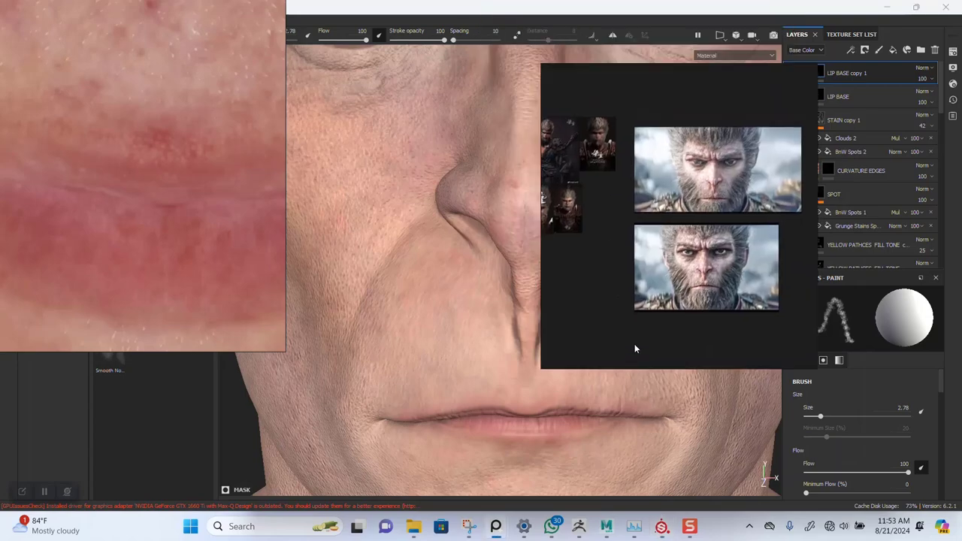
{"action": "scroll", "coordinate": [700, 291], "scroll_direction": "up", "scroll_amount": 9}
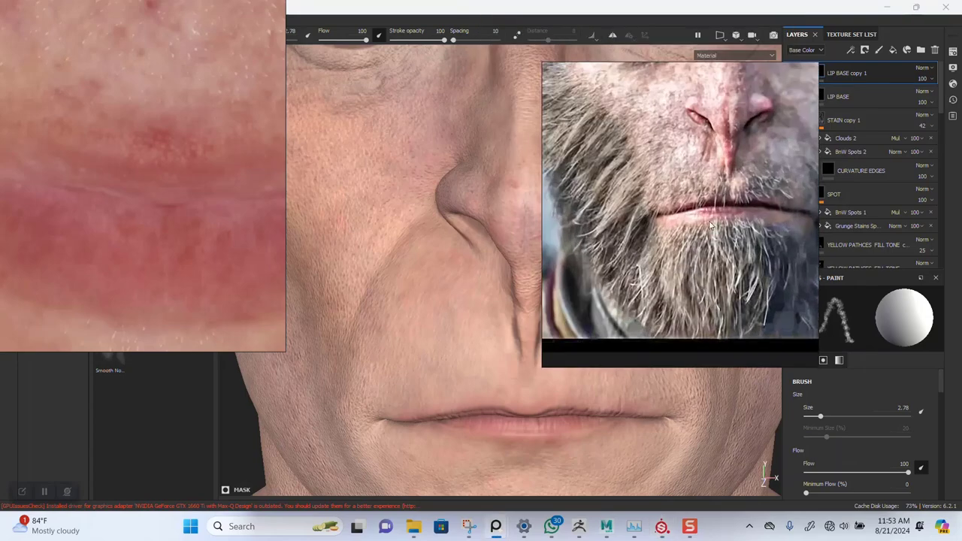
{"action": "scroll", "coordinate": [710, 224], "scroll_direction": "down", "scroll_amount": 6}
{"action": "left_click_drag", "start_coordinate": [669, 251], "coordinate": [747, 263]}
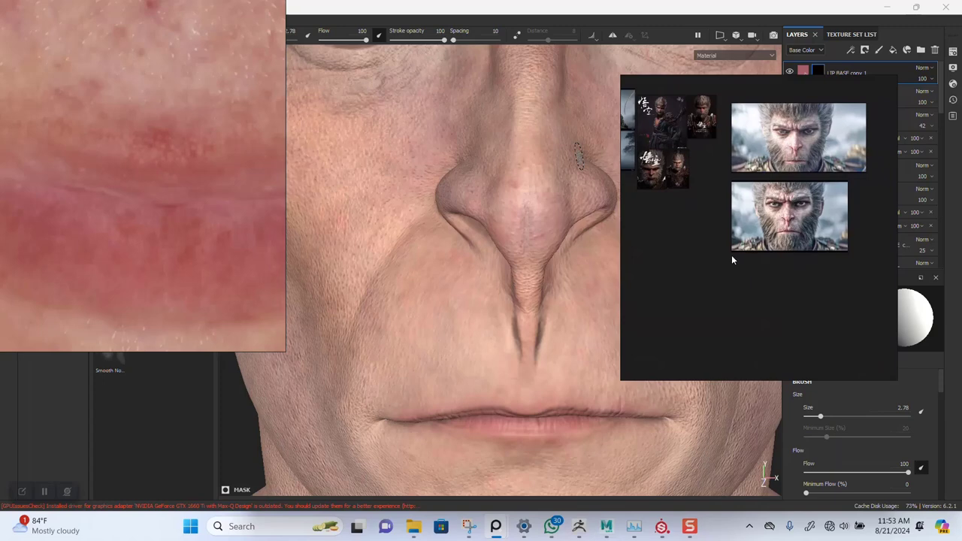
{"action": "left_click_drag", "start_coordinate": [736, 280], "coordinate": [738, 300]}
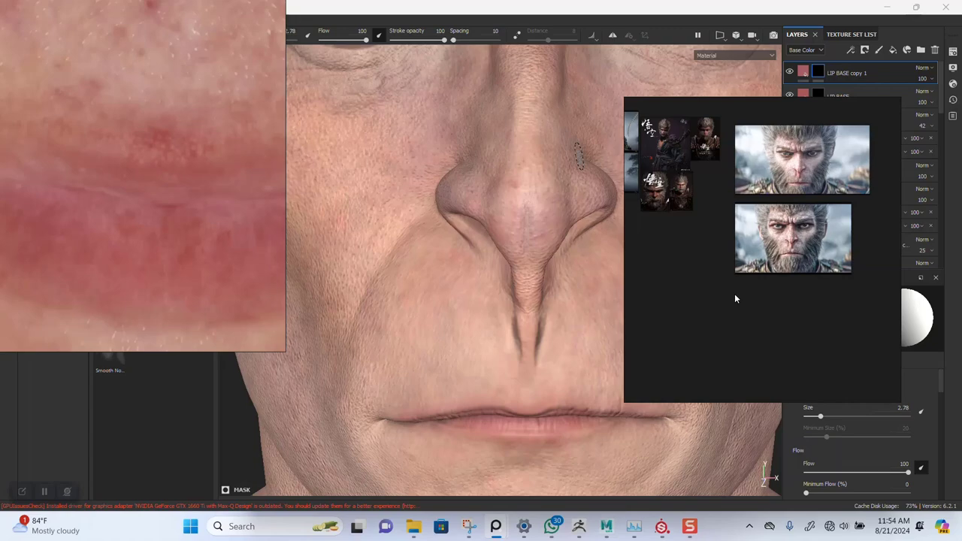
{"action": "mouse_move", "coordinate": [759, 308]}
{"action": "right_mouse_down"}
{"action": "mouse_move", "coordinate": [191, 139]}
{"action": "mouse_move", "coordinate": [161, 148]}
{"action": "right_mouse_up"}
{"action": "right_click_drag", "start_coordinate": [690, 350], "coordinate": [653, 352], "text": "alt"}
{"action": "scroll", "coordinate": [560, 204], "scroll_direction": "down", "scroll_amount": 2}
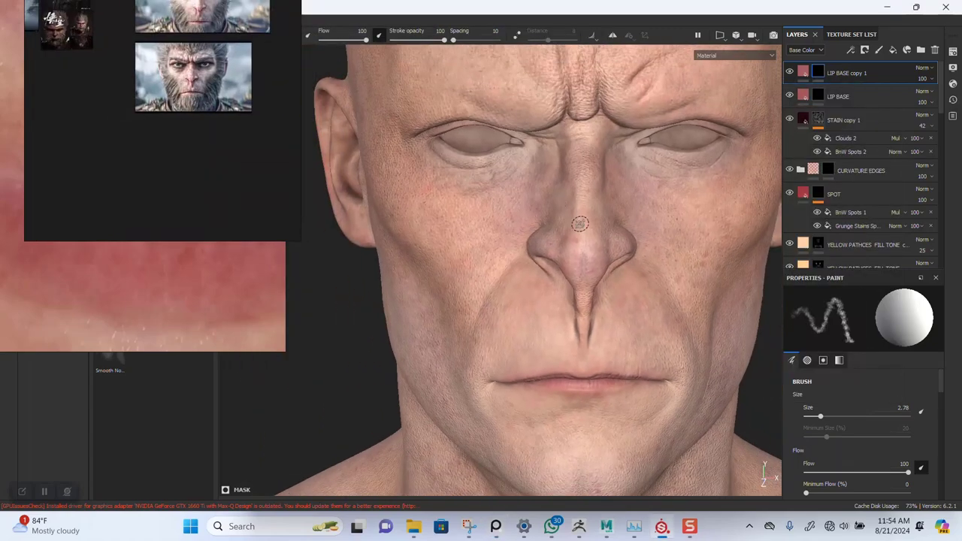
{"action": "scroll", "coordinate": [579, 223], "scroll_direction": "up", "scroll_amount": 4}
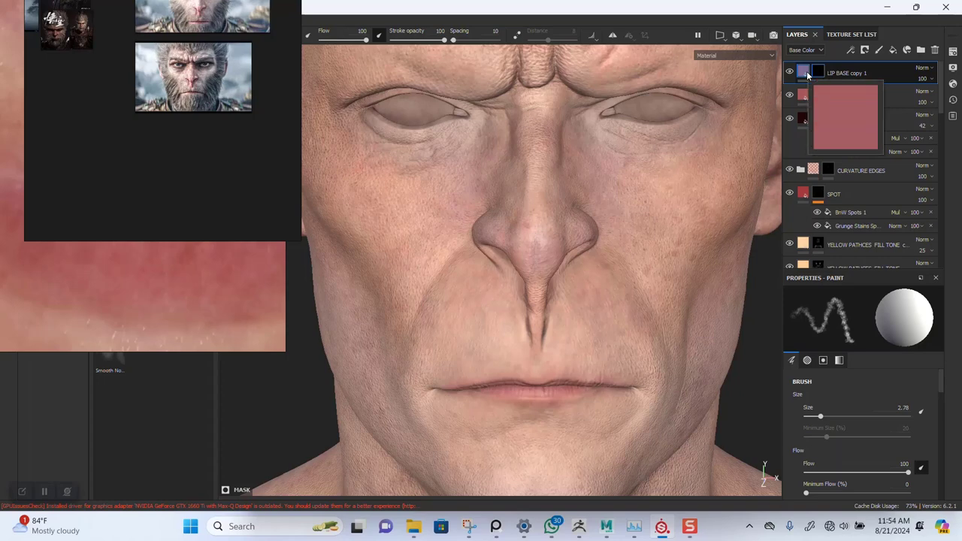
- Duplicate the LIP BASE copy 1 layer and darken the copy's base color to a deep red with saturation 0.911 and value 0.106
{"action": "double_click", "coordinate": [842, 75]}
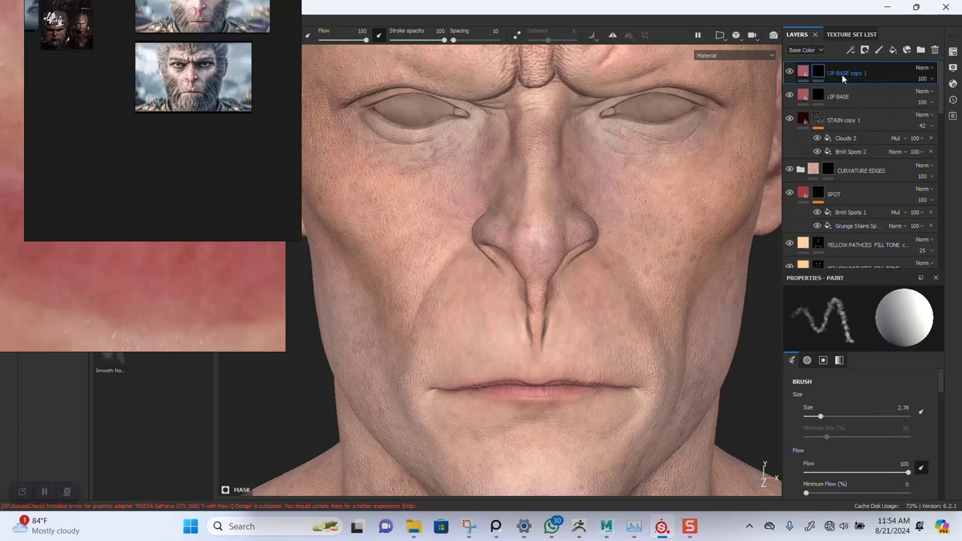
{"action": "key", "text": "ctrl+d"}
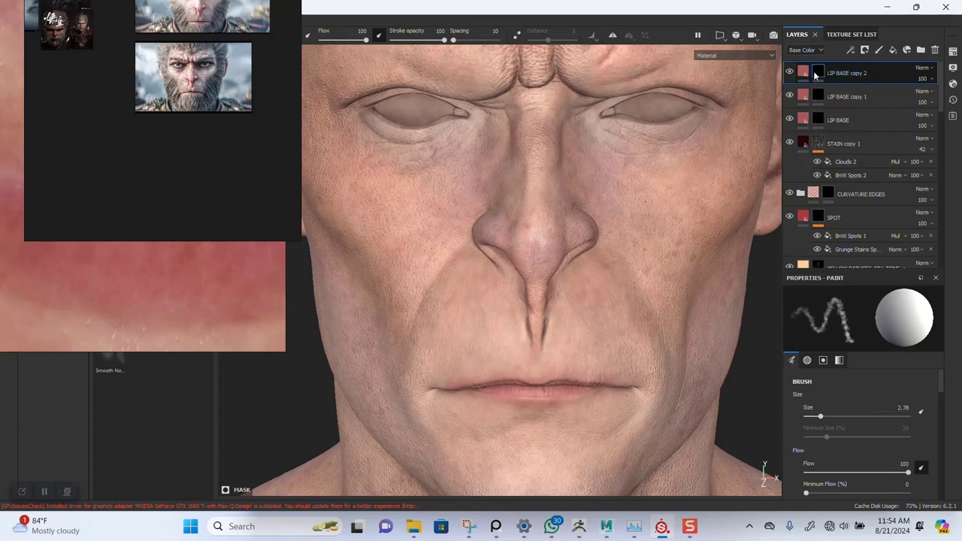
{"action": "left_click", "coordinate": [805, 72]}
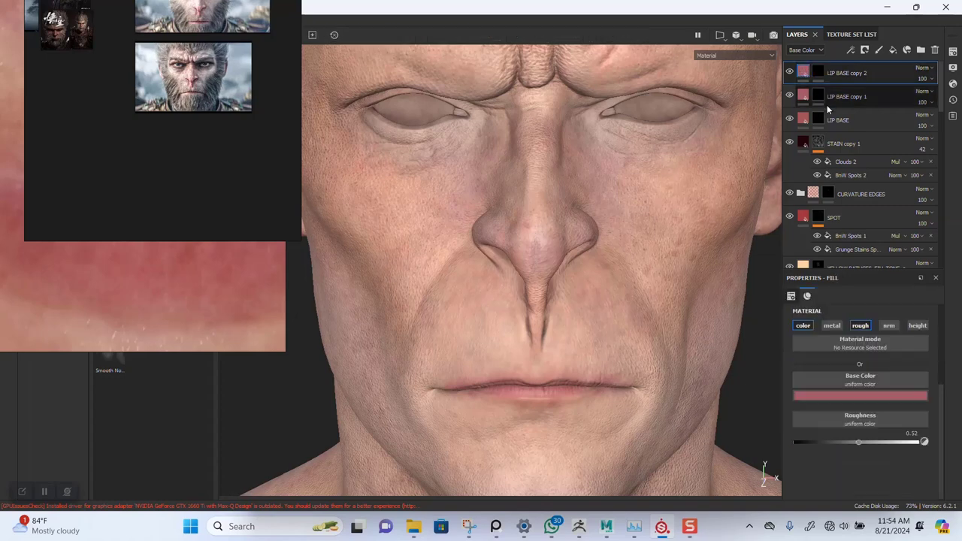
{"action": "left_click", "coordinate": [857, 395]}
{"action": "left_click_drag", "start_coordinate": [952, 468], "coordinate": [951, 472]}
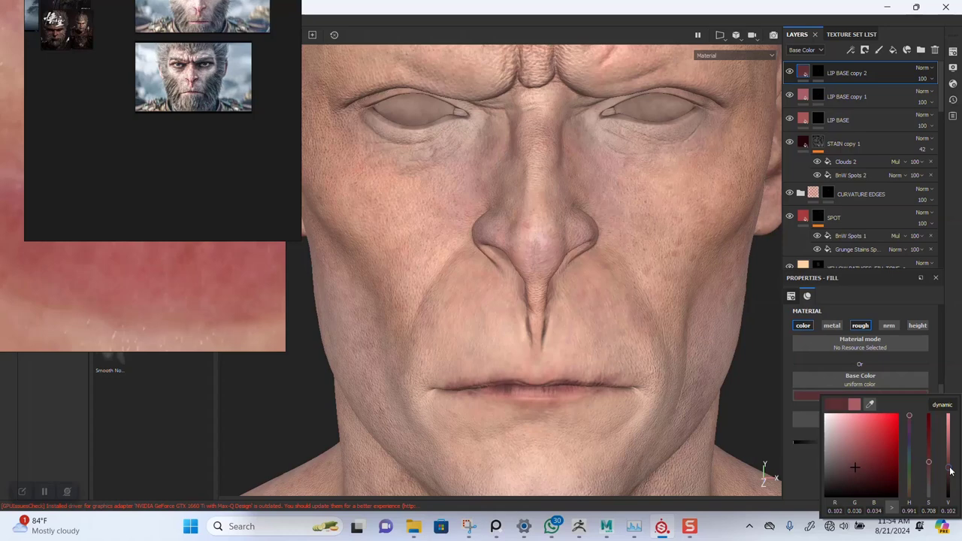
{"action": "left_click_drag", "start_coordinate": [930, 462], "coordinate": [931, 447]}
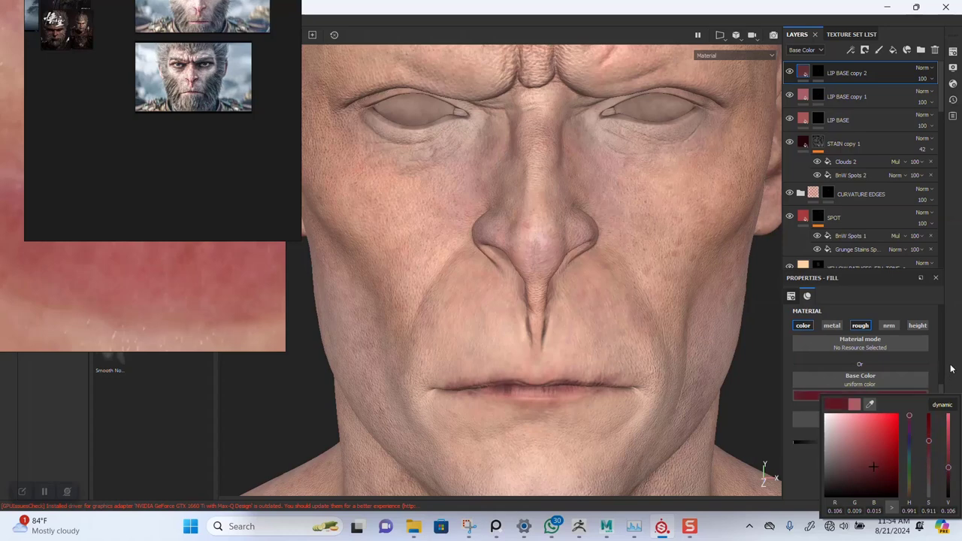
- Reset the LIP BASE copy 2 mask to black and add a Curvature generator to it
{"action": "left_click", "coordinate": [819, 73]}
{"action": "right_click", "coordinate": [819, 72]}
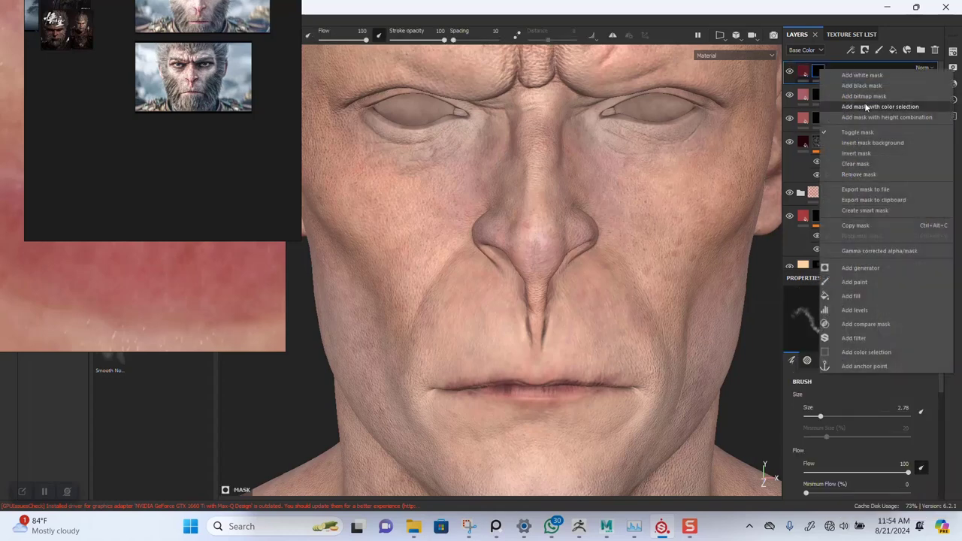
{"action": "left_click", "coordinate": [862, 87]}
{"action": "right_click", "coordinate": [819, 73]}
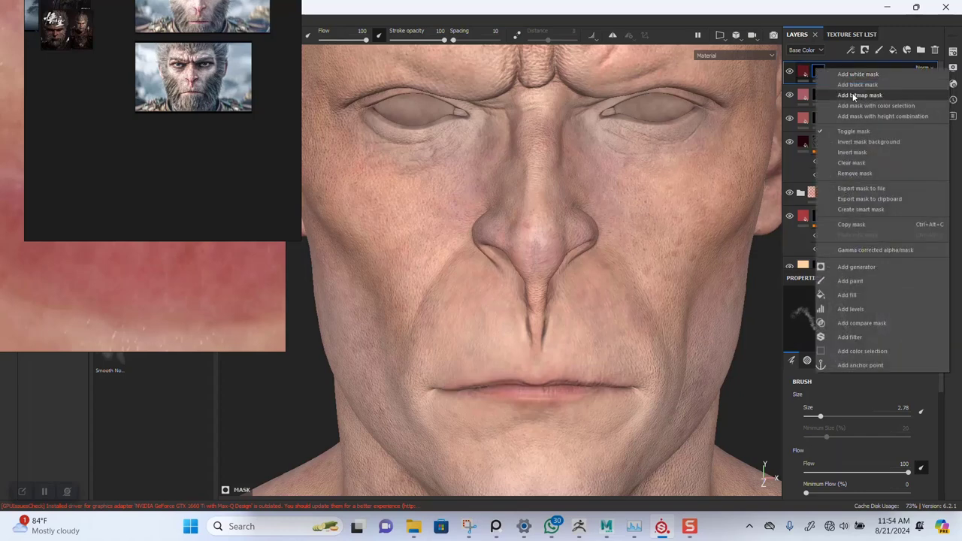
{"action": "left_click", "coordinate": [857, 266]}
{"action": "left_click", "coordinate": [918, 315]}
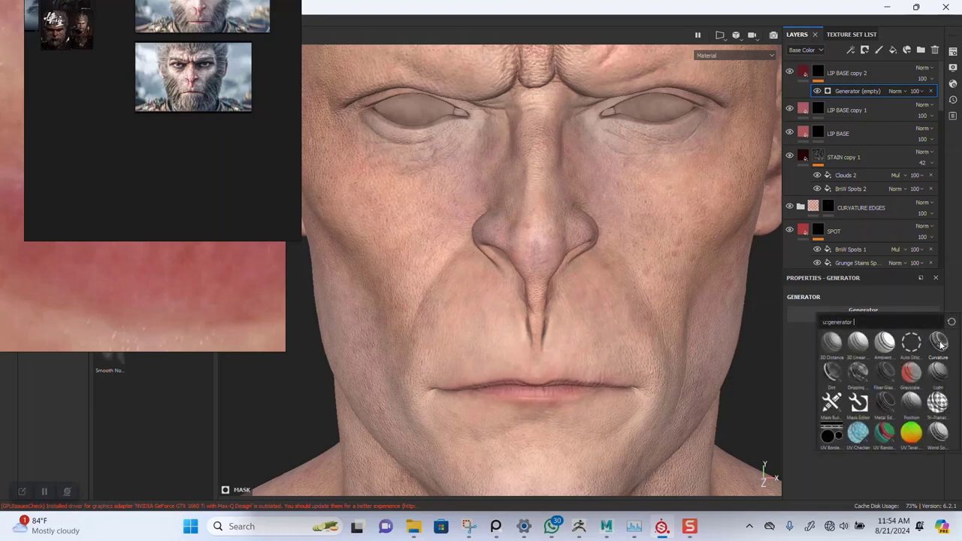
- Lower the Curvature generator's Global Balance to 0.08 while checking the lip edges
{"action": "middle_click_drag", "start_coordinate": [591, 363], "coordinate": [586, 291], "text": "alt"}
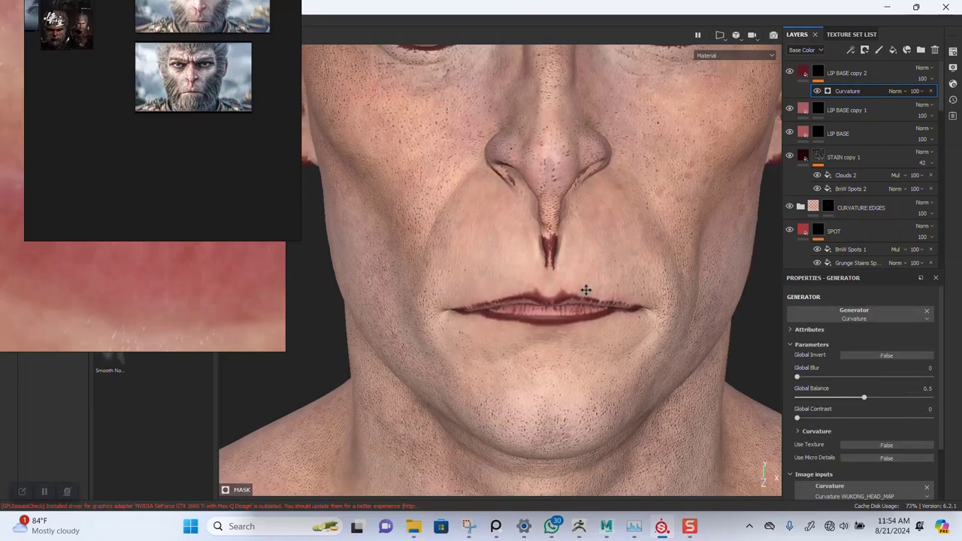
{"action": "right_click_drag", "start_coordinate": [587, 290], "coordinate": [531, 292], "text": "alt"}
{"action": "scroll", "coordinate": [548, 389], "scroll_direction": "up", "scroll_amount": 4}
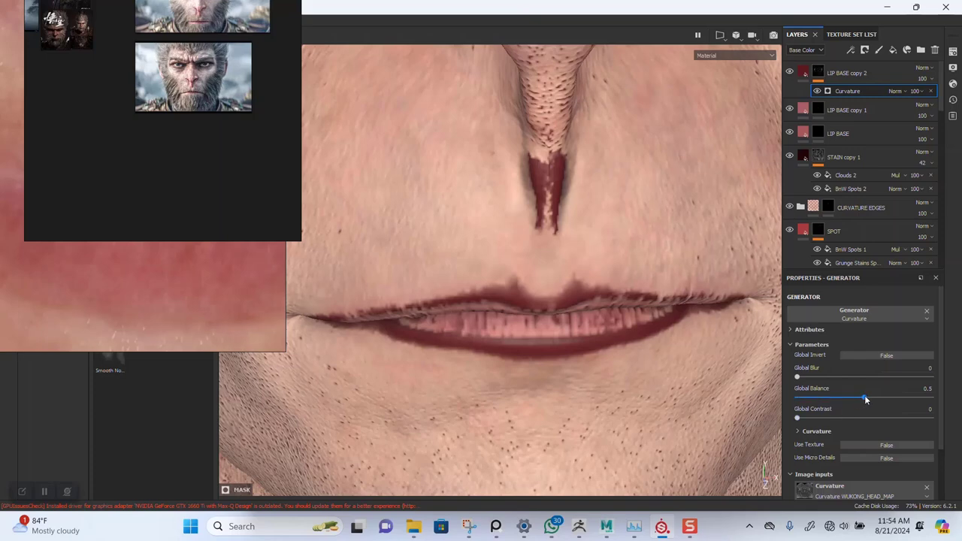
{"action": "left_click_drag", "start_coordinate": [865, 397], "coordinate": [808, 396]}
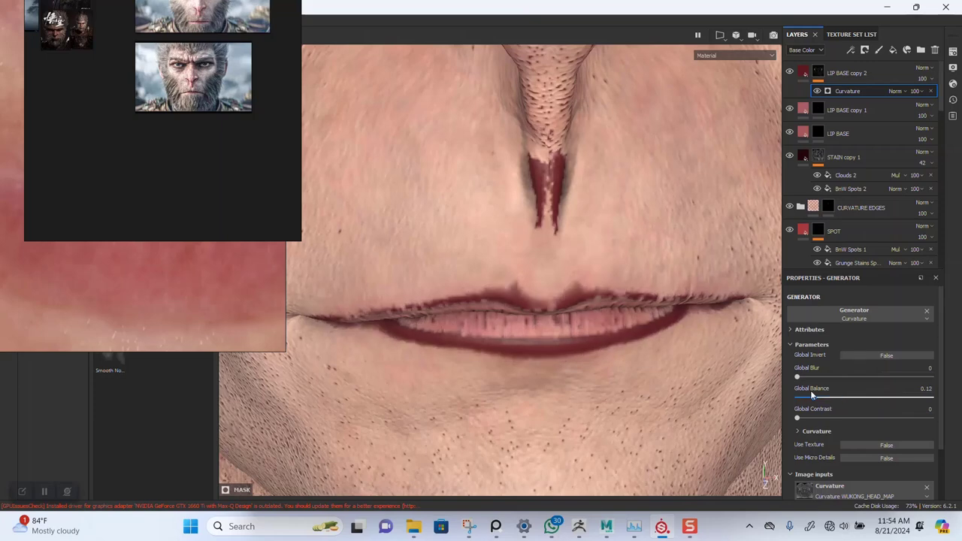
- Raise the WUKONG_HEAD_MAP texture set size to 4096 and check the lip detail at that resolution
{"action": "left_click", "coordinate": [952, 52]}
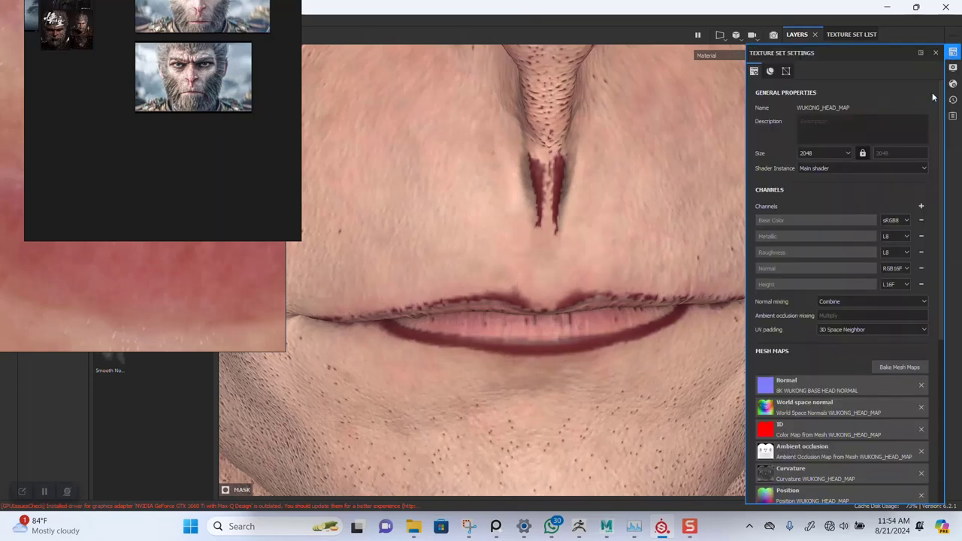
{"action": "left_click", "coordinate": [833, 154]}
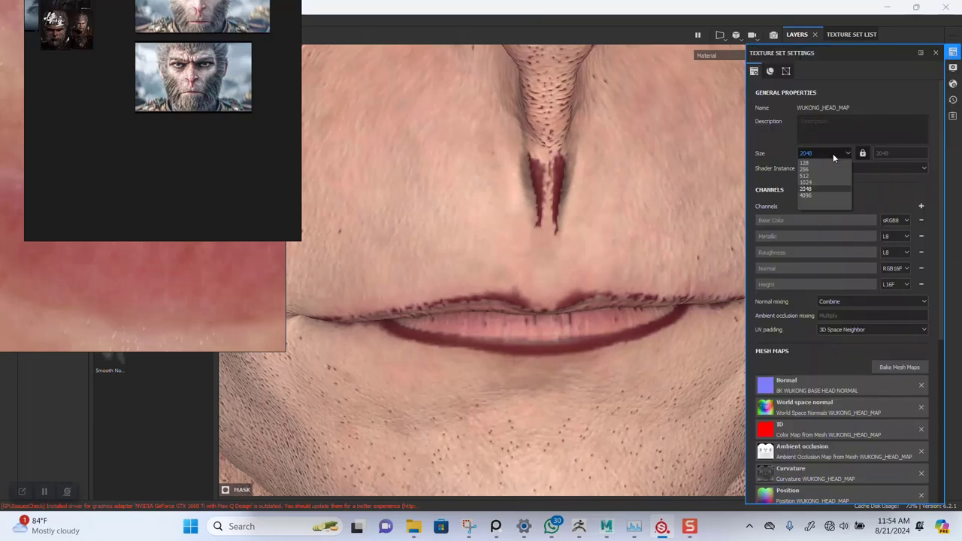
{"action": "left_click", "coordinate": [809, 195]}
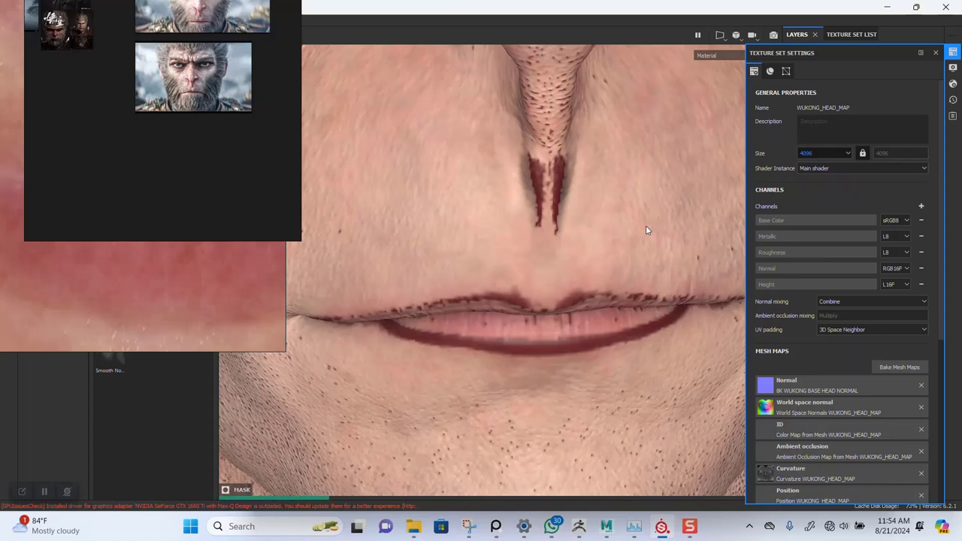
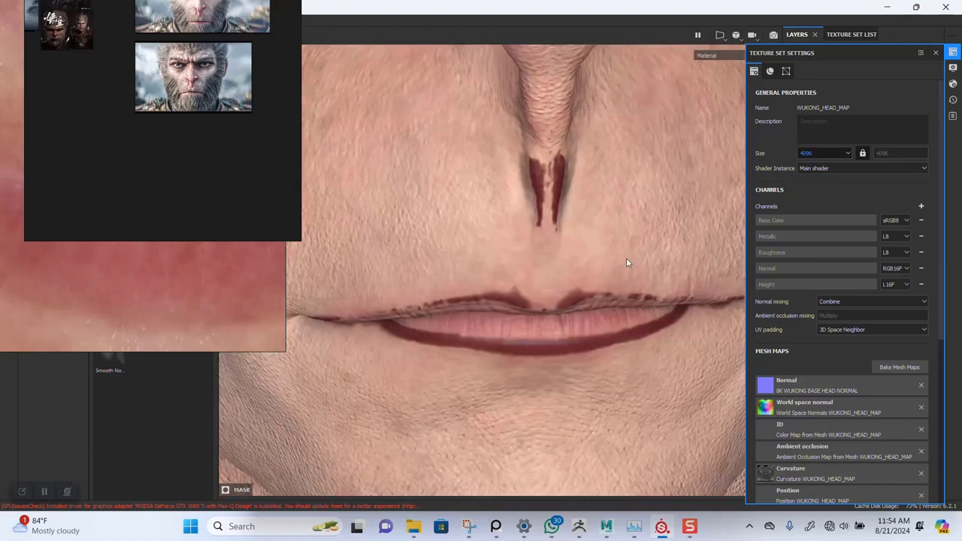
{"action": "scroll", "coordinate": [617, 332], "scroll_direction": "down", "scroll_amount": 10}
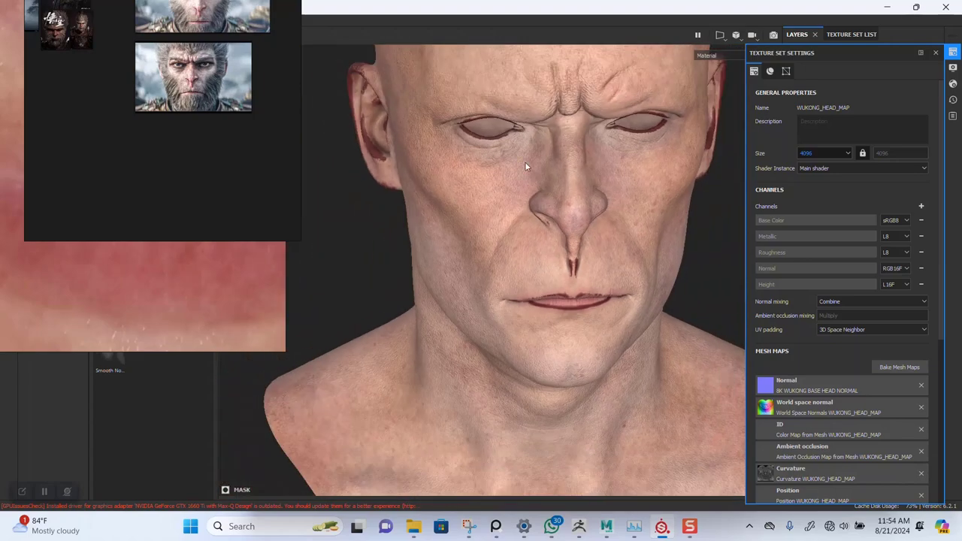
{"action": "middle_click_drag", "start_coordinate": [594, 284], "coordinate": [537, 299], "text": "alt"}
{"action": "scroll", "coordinate": [542, 210], "scroll_direction": "up", "scroll_amount": 2}
{"action": "mouse_move", "coordinate": [526, 208]}
{"action": "left_mouse_down", "text": "alt"}
{"action": "mouse_move", "coordinate": [521, 253]}
{"action": "mouse_move", "coordinate": [522, 216]}
{"action": "left_mouse_up", "text": "alt"}
{"action": "middle_click_drag", "start_coordinate": [522, 260], "coordinate": [525, 153], "text": "alt"}
{"action": "right_click_drag", "start_coordinate": [525, 153], "coordinate": [638, 277], "text": "alt"}
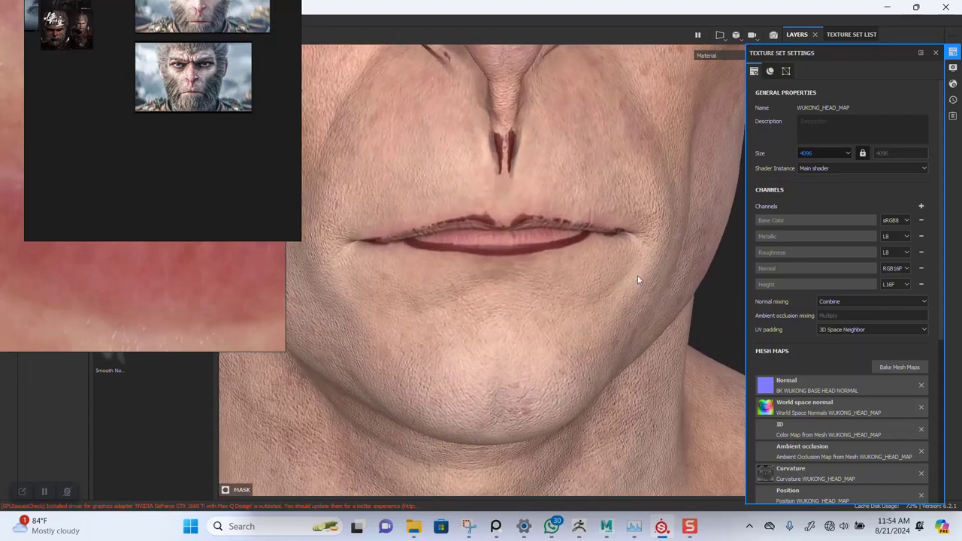
{"action": "left_click", "coordinate": [935, 53]}
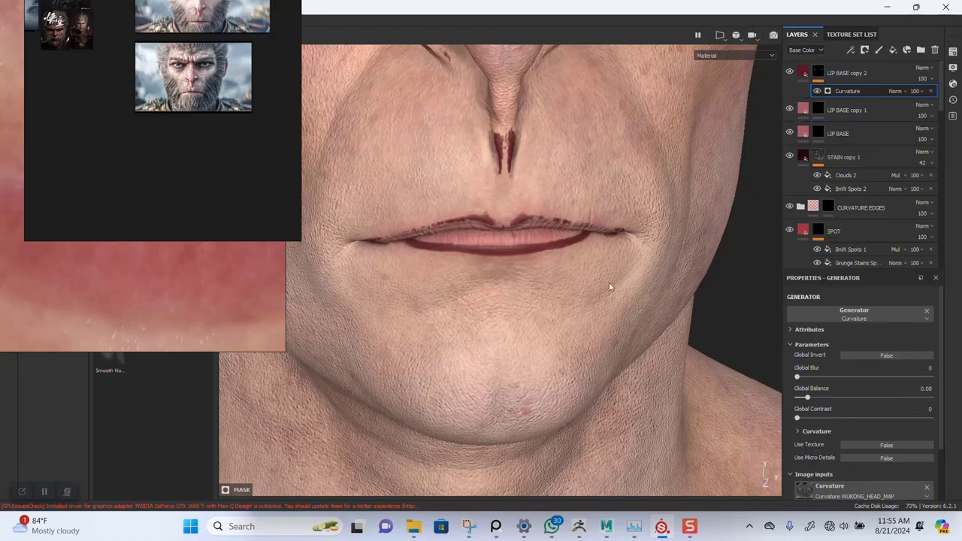
- Examine the face and lips from several distances, toggling the STAIN copy 1 layer's visibility to judge its contribution
{"action": "left_click_drag", "start_coordinate": [612, 286], "coordinate": [503, 179], "text": "alt"}
{"action": "middle_click_drag", "start_coordinate": [601, 229], "coordinate": [580, 333], "text": "alt"}
{"action": "right_click_drag", "start_coordinate": [579, 333], "coordinate": [441, 133], "text": "alt"}
{"action": "left_click_drag", "start_coordinate": [532, 180], "coordinate": [546, 225], "text": "alt"}
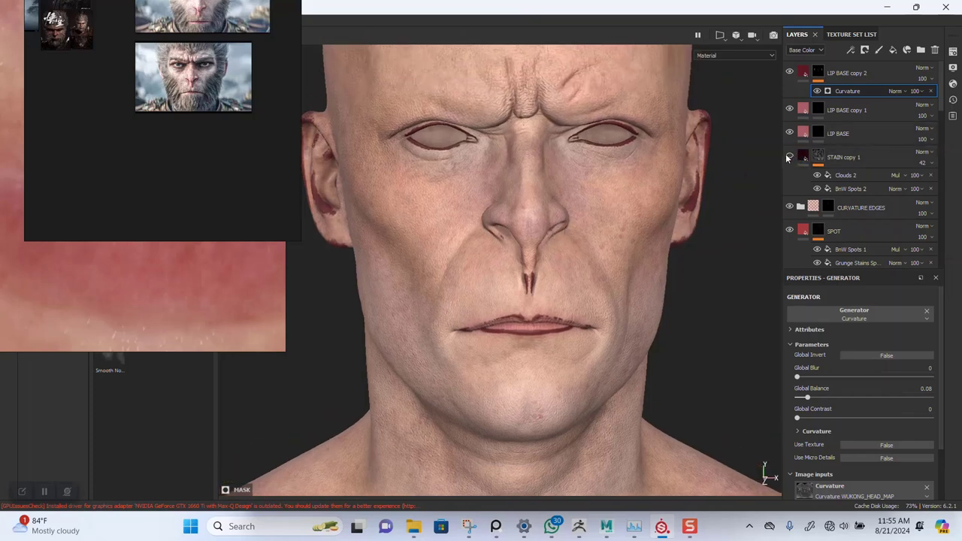
{"action": "left_click", "coordinate": [789, 157]}
{"action": "scroll", "coordinate": [579, 283], "scroll_direction": "up", "scroll_amount": 2}
{"action": "middle_click_drag", "start_coordinate": [580, 285], "coordinate": [580, 253], "text": "alt"}
{"action": "scroll", "coordinate": [591, 300], "scroll_direction": "up", "scroll_amount": 3}
{"action": "middle_click_drag", "start_coordinate": [611, 379], "coordinate": [592, 319], "text": "alt"}
{"action": "middle_click_drag", "start_coordinate": [575, 250], "coordinate": [586, 330], "text": "alt"}
{"action": "left_click_drag", "start_coordinate": [572, 290], "coordinate": [581, 321], "text": "alt"}
{"action": "scroll", "coordinate": [556, 256], "scroll_direction": "down", "scroll_amount": 2}
{"action": "middle_click_drag", "start_coordinate": [537, 211], "coordinate": [553, 289], "text": "alt"}
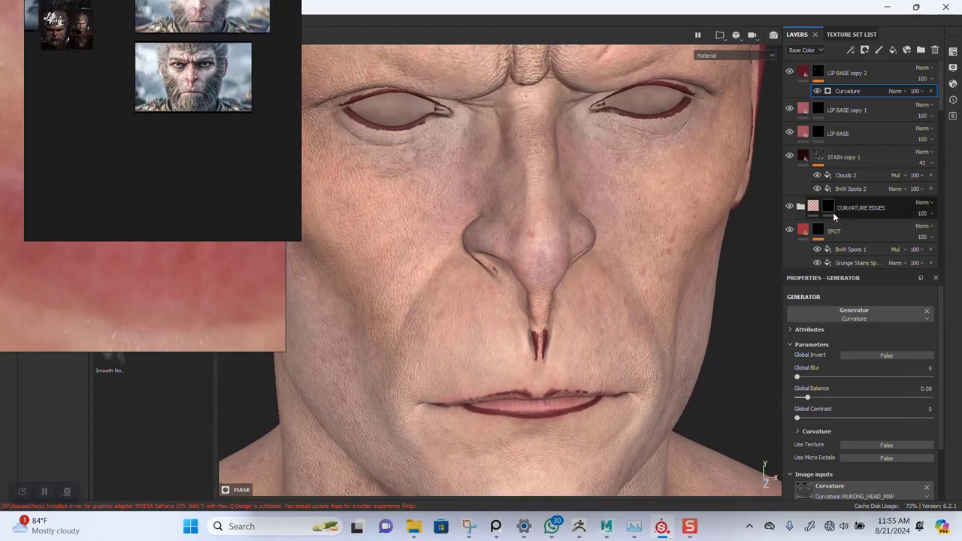
- Reduce the PURPLE PATCHES FILL TONE layer's opacity to 56 and check the skin around the nose and mouth
{"action": "scroll", "coordinate": [853, 236], "scroll_direction": "down", "scroll_amount": 3}
{"action": "scroll", "coordinate": [848, 236], "scroll_direction": "down", "scroll_amount": 3}
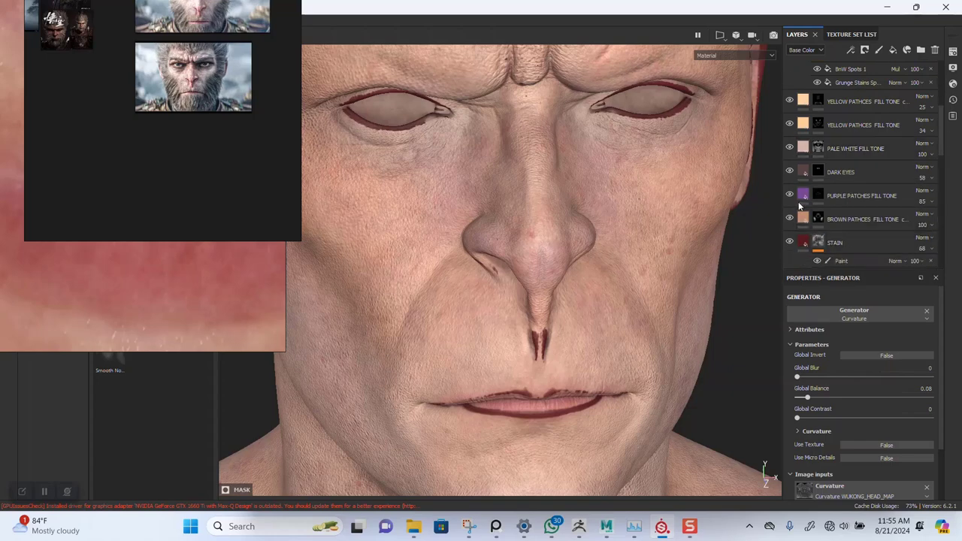
{"action": "left_click", "coordinate": [929, 203]}
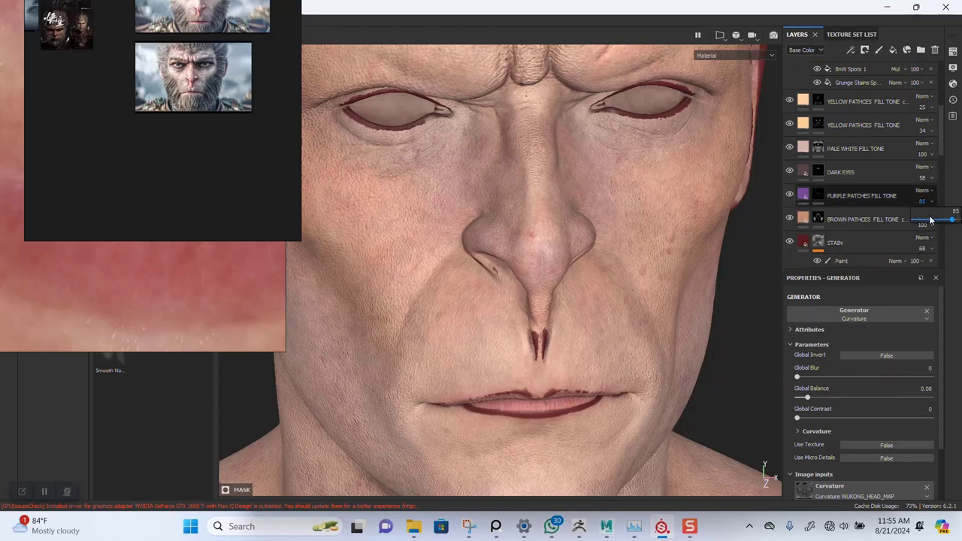
{"action": "left_click", "coordinate": [930, 220]}
{"action": "left_click_drag", "start_coordinate": [909, 219], "coordinate": [932, 221]}
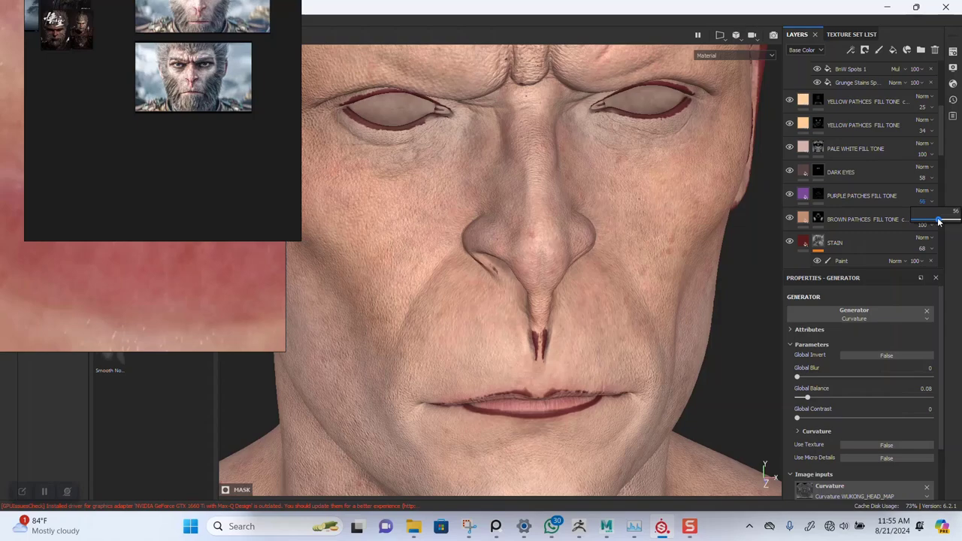
{"action": "left_click_drag", "start_coordinate": [526, 239], "coordinate": [547, 210], "text": "alt"}
{"action": "right_click_drag", "start_coordinate": [547, 210], "coordinate": [584, 284], "text": "alt"}
{"action": "left_click_drag", "start_coordinate": [584, 285], "coordinate": [610, 280], "text": "alt"}
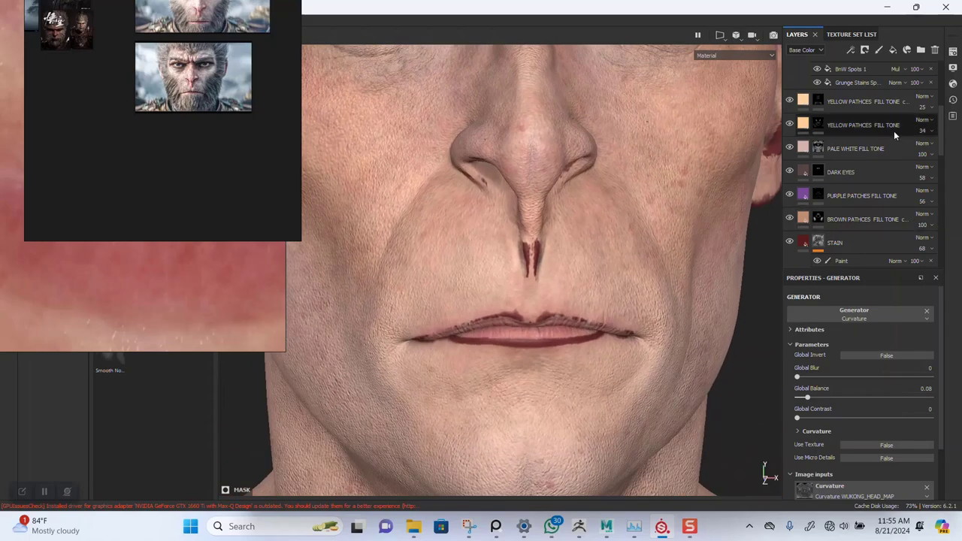
- Try the Cavities and Dual modes on the LIP BASE copy 2 Curvature generator, then switch it to Unprocessed
{"action": "scroll", "coordinate": [894, 131], "scroll_direction": "up", "scroll_amount": 5}
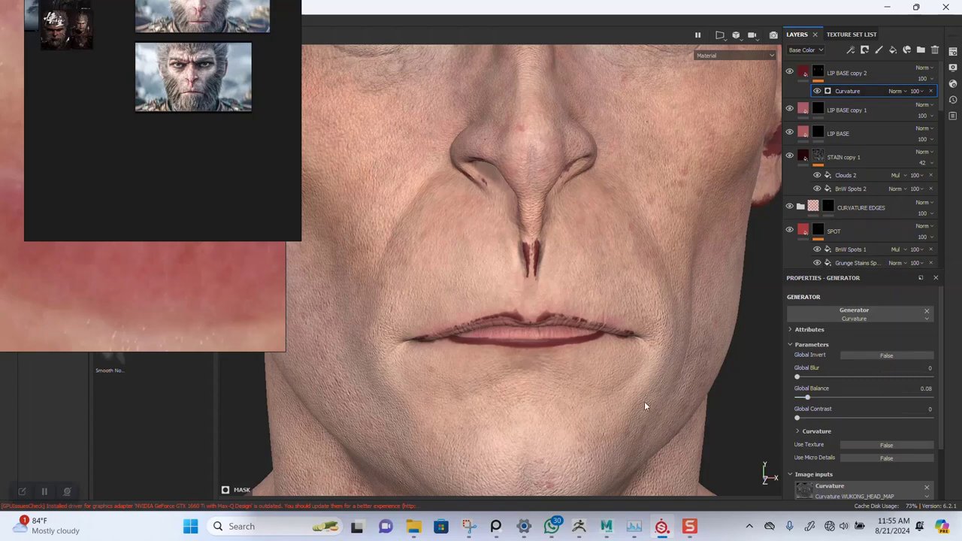
{"action": "left_click", "coordinate": [805, 430]}
{"action": "scroll", "coordinate": [842, 425], "scroll_direction": "down", "scroll_amount": 3}
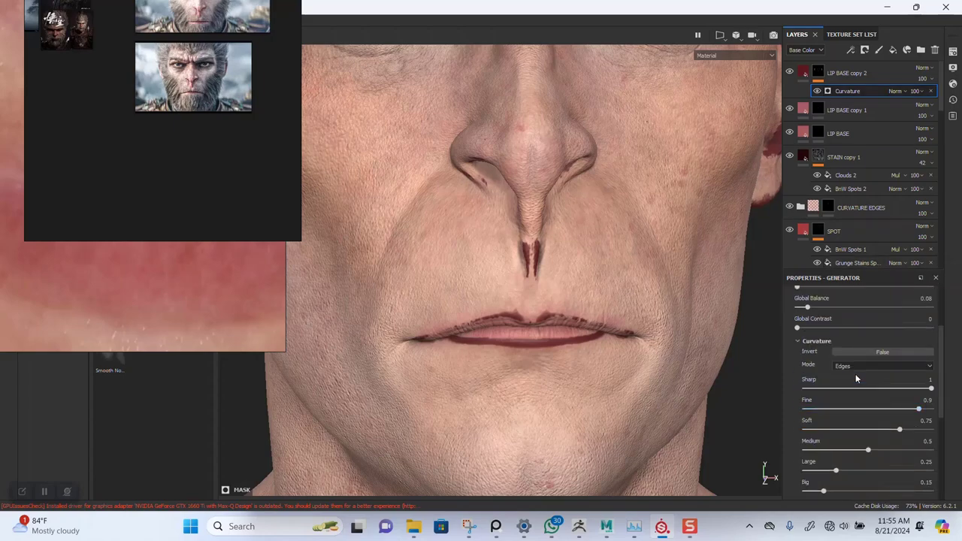
{"action": "left_click", "coordinate": [857, 365]}
{"action": "left_click", "coordinate": [855, 380]}
{"action": "left_click", "coordinate": [849, 366]}
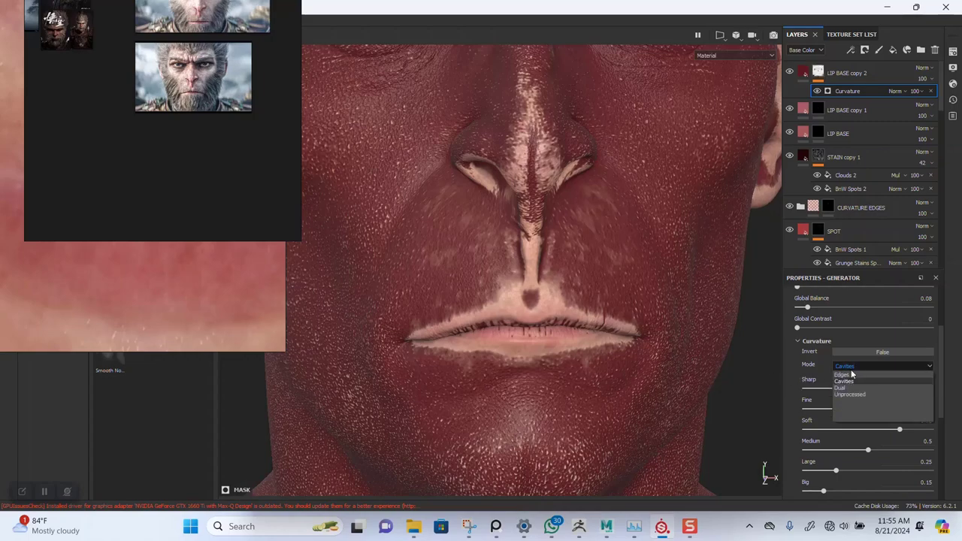
{"action": "left_click", "coordinate": [847, 387]}
{"action": "scroll", "coordinate": [616, 326], "scroll_direction": "up", "scroll_amount": 3}
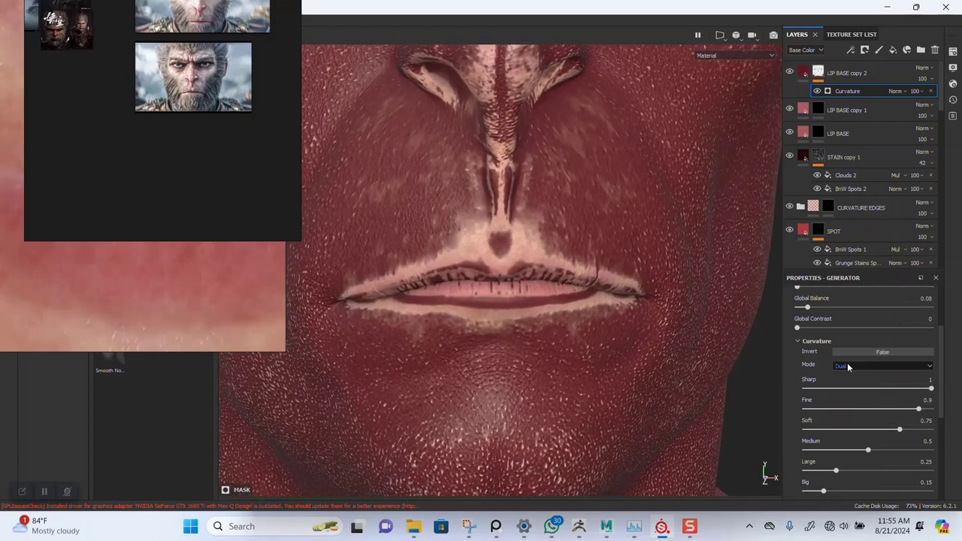
{"action": "left_click", "coordinate": [848, 367]}
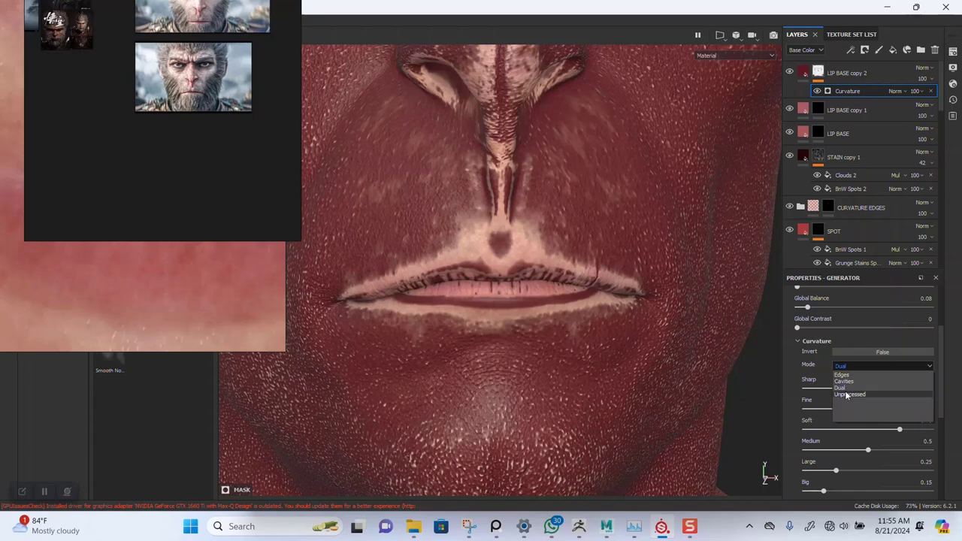
{"action": "left_click", "coordinate": [847, 375]}
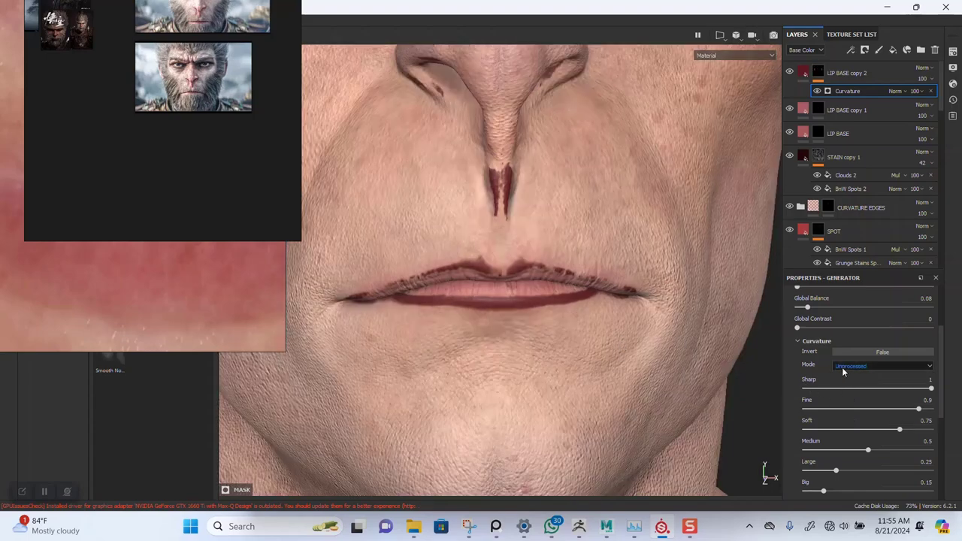
- Raise the Curvature generator's Global Balance to 0.79 and test Global Contrast before returning it to 0
{"action": "scroll", "coordinate": [830, 336], "scroll_direction": "up", "scroll_amount": 2}
{"action": "left_click_drag", "start_coordinate": [825, 367], "coordinate": [930, 378]}
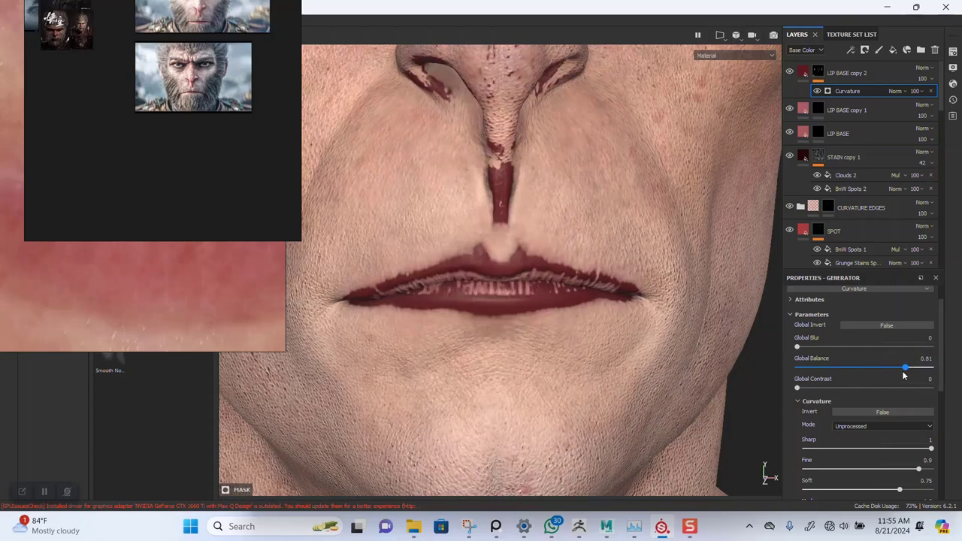
{"action": "left_click", "coordinate": [834, 388]}
{"action": "left_click", "coordinate": [858, 388]}
{"action": "left_click_drag", "start_coordinate": [917, 392], "coordinate": [777, 379]}
- Set the Curvature generator's Sharp to 0.24, Fine to 1 and Soft to 0.78
{"action": "scroll", "coordinate": [863, 430], "scroll_direction": "down", "scroll_amount": 2}
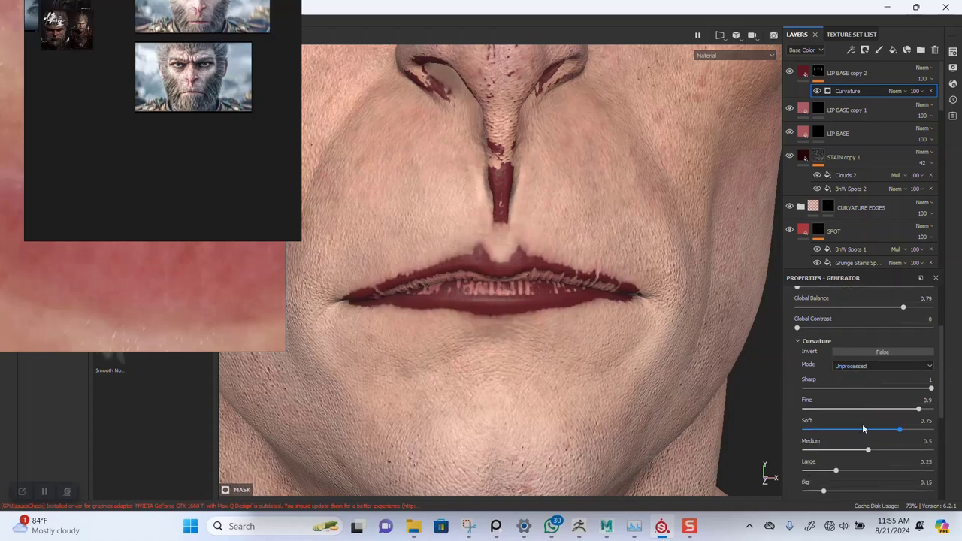
{"action": "mouse_move", "coordinate": [871, 392]}
{"action": "left_mouse_down"}
{"action": "mouse_move", "coordinate": [821, 389]}
{"action": "mouse_move", "coordinate": [878, 396]}
{"action": "left_mouse_up"}
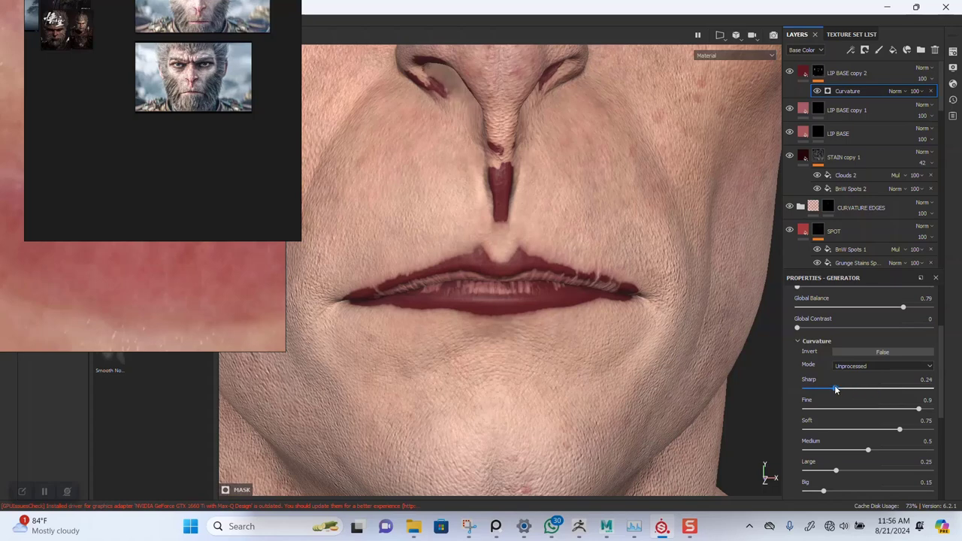
{"action": "left_click", "coordinate": [853, 409]}
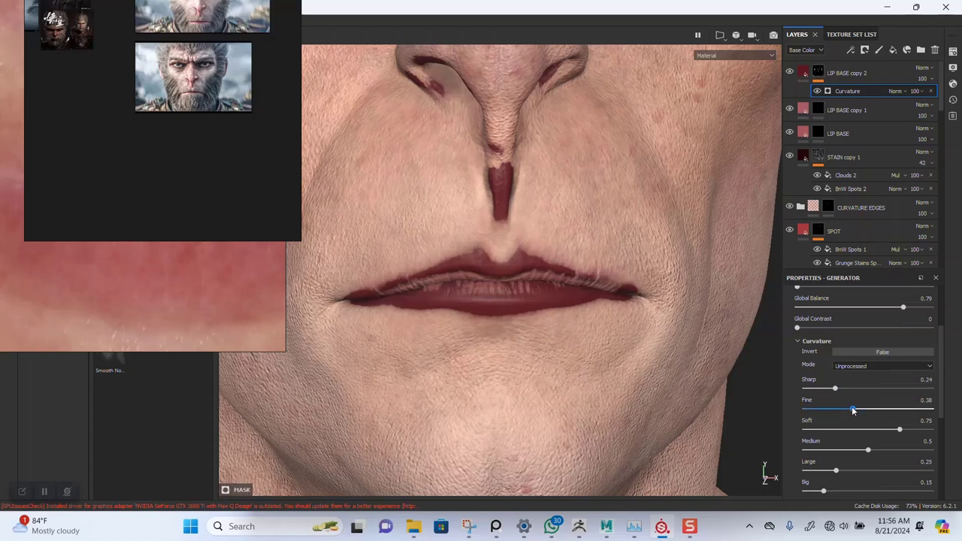
{"action": "left_click_drag", "start_coordinate": [903, 413], "coordinate": [914, 413]}
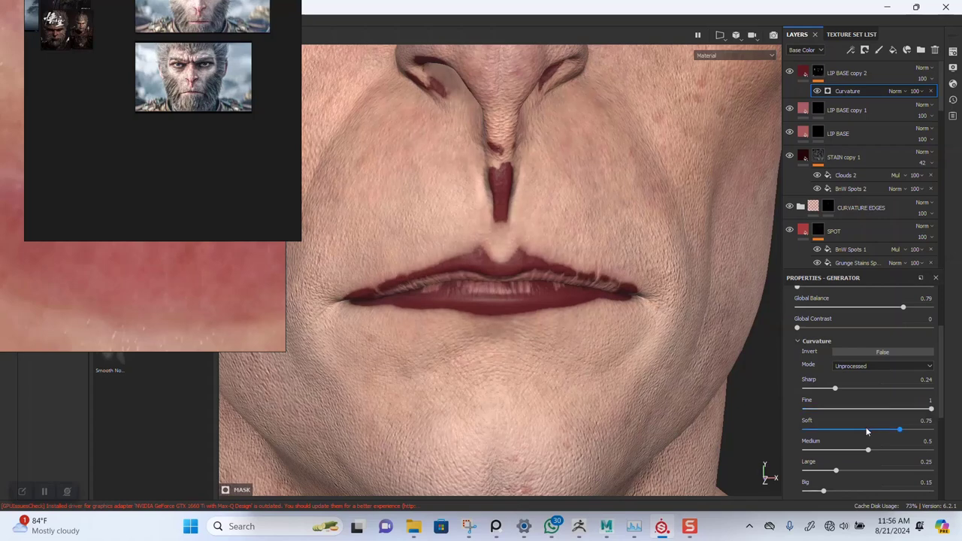
{"action": "left_click_drag", "start_coordinate": [866, 432], "coordinate": [895, 432]}
- Compare the Edges, Cavities and Dual curvature modes on the lips and return to Unprocessed
{"action": "left_click", "coordinate": [854, 366]}
{"action": "left_click", "coordinate": [857, 375]}
{"action": "left_click", "coordinate": [862, 366]}
{"action": "left_click", "coordinate": [860, 382]}
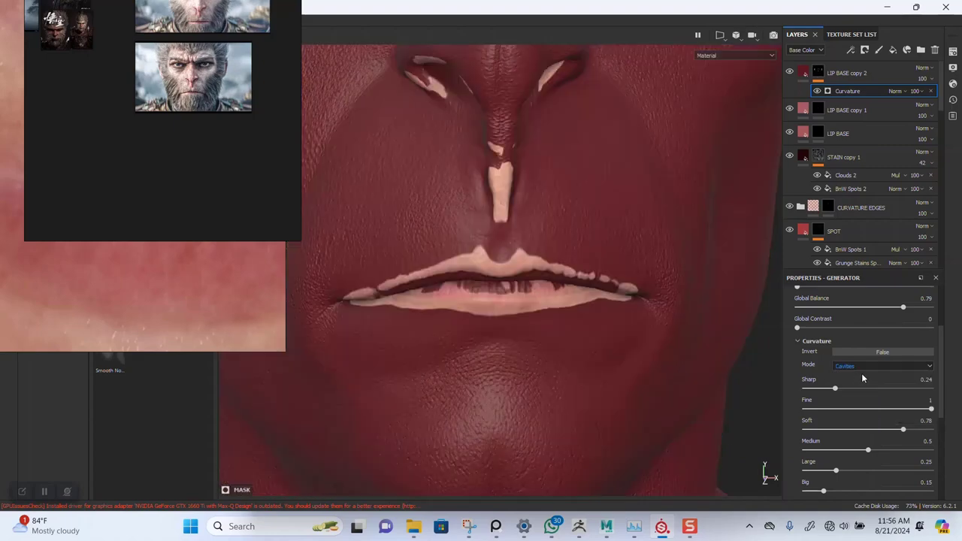
{"action": "left_click", "coordinate": [863, 366]}
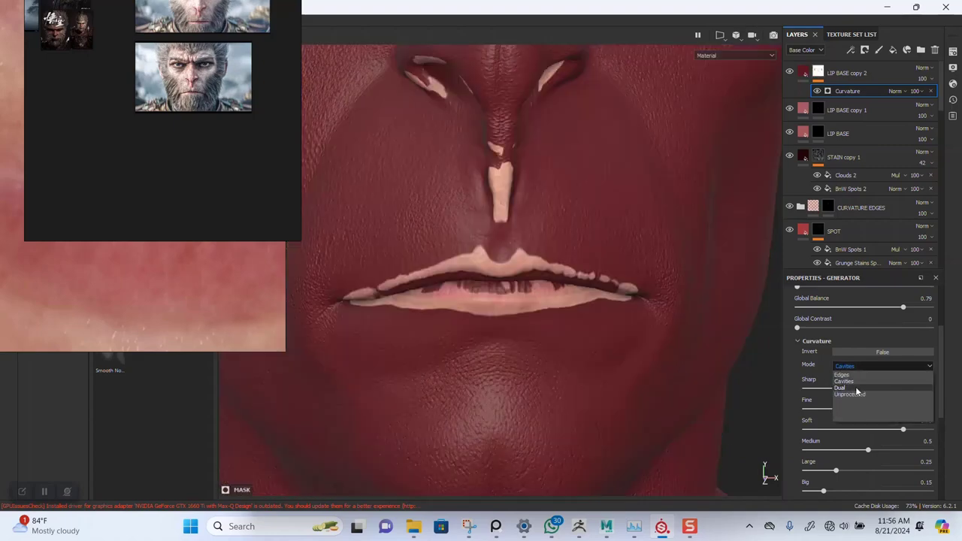
{"action": "left_click", "coordinate": [861, 389]}
{"action": "left_click", "coordinate": [865, 365]}
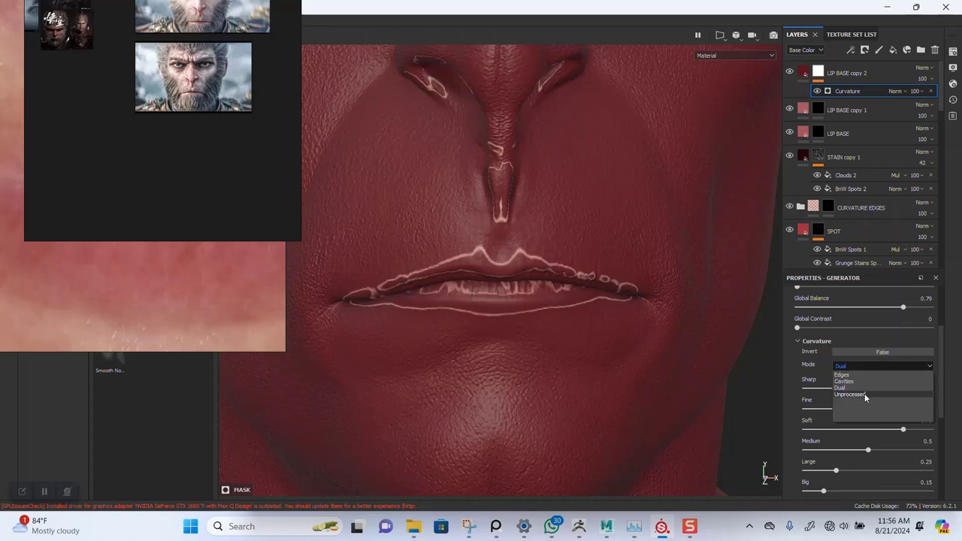
{"action": "left_click", "coordinate": [865, 375]}
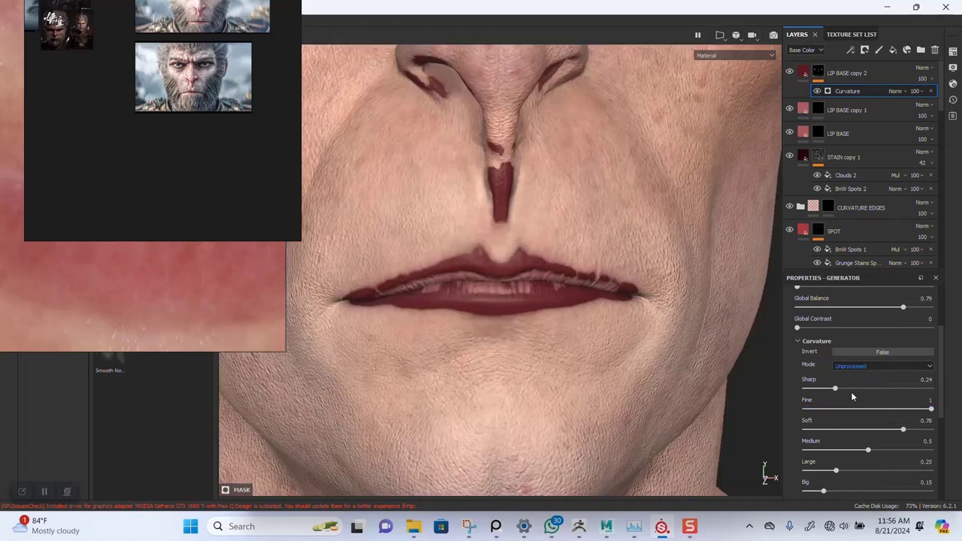
- Examine the lips and nose from several angles and distances to judge the generated curvature mask
{"action": "left_click", "coordinate": [866, 308]}
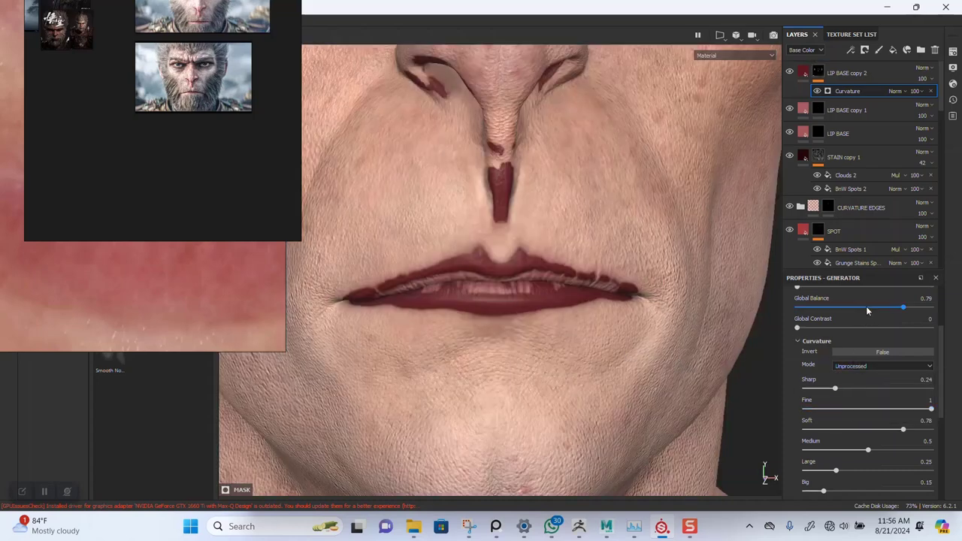
{"action": "left_click", "coordinate": [906, 309]}
{"action": "right_click_drag", "start_coordinate": [571, 225], "coordinate": [419, 190], "text": "alt"}
{"action": "middle_click_drag", "start_coordinate": [531, 287], "coordinate": [555, 194], "text": "alt"}
{"action": "left_click_drag", "start_coordinate": [583, 250], "coordinate": [576, 299], "text": "alt"}
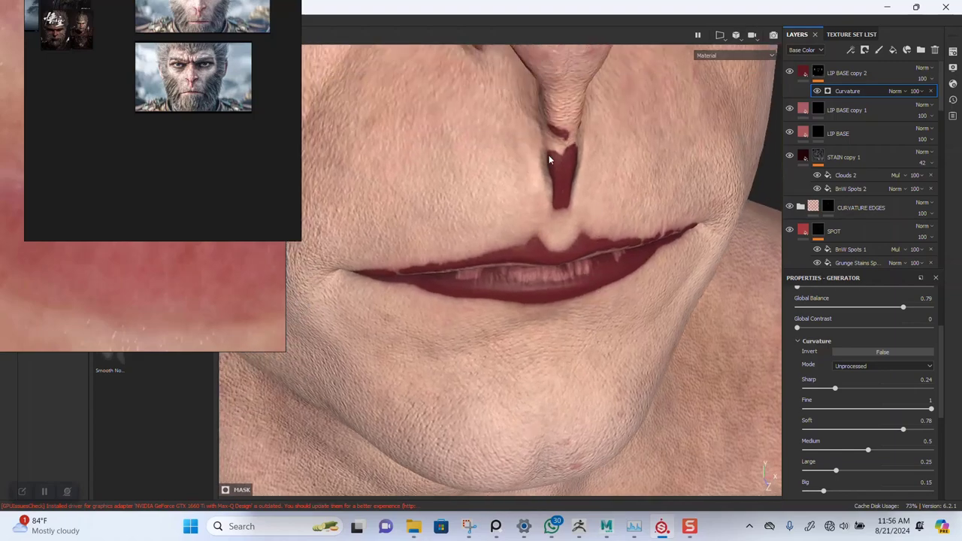
{"action": "right_click_drag", "start_coordinate": [549, 155], "coordinate": [586, 400], "text": "alt"}
{"action": "left_click_drag", "start_coordinate": [586, 399], "coordinate": [527, 347], "text": "alt"}
{"action": "right_click_drag", "start_coordinate": [617, 387], "coordinate": [451, 235], "text": "alt"}
{"action": "right_click_drag", "start_coordinate": [599, 356], "coordinate": [456, 260], "text": "alt"}
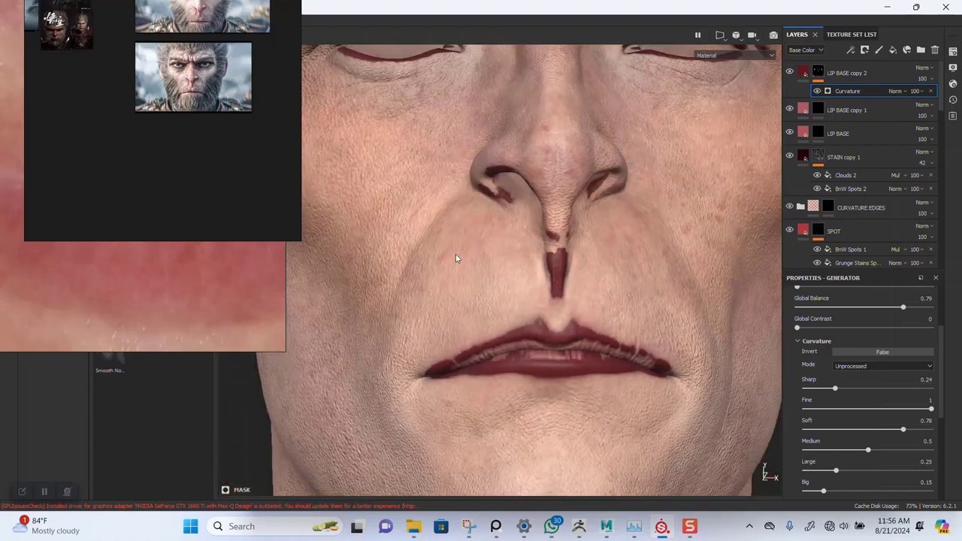
- Remove the Curvature generator from LIP BASE copy 2 and give the layer a bitmap mask using the head's baked curvature map
{"action": "left_click", "coordinate": [931, 91]}
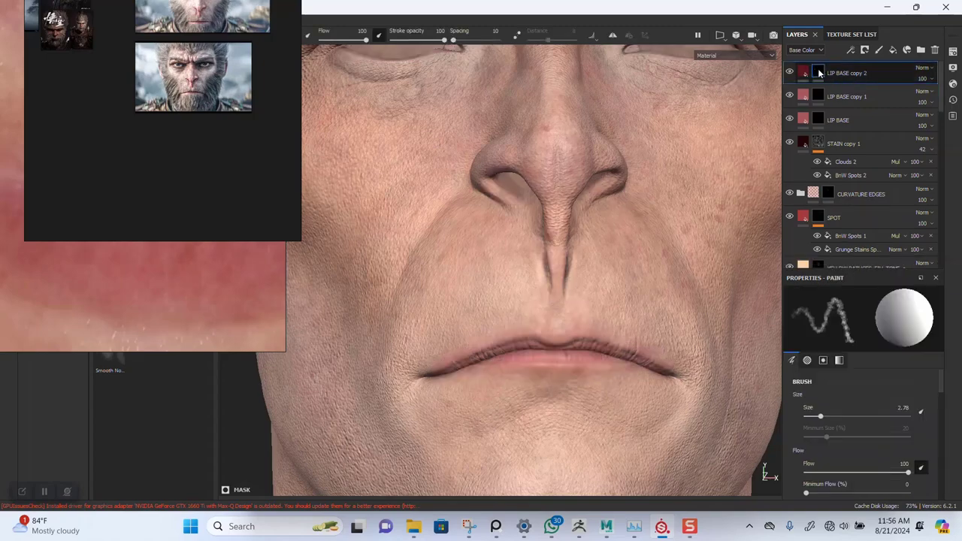
{"action": "right_click", "coordinate": [819, 72]}
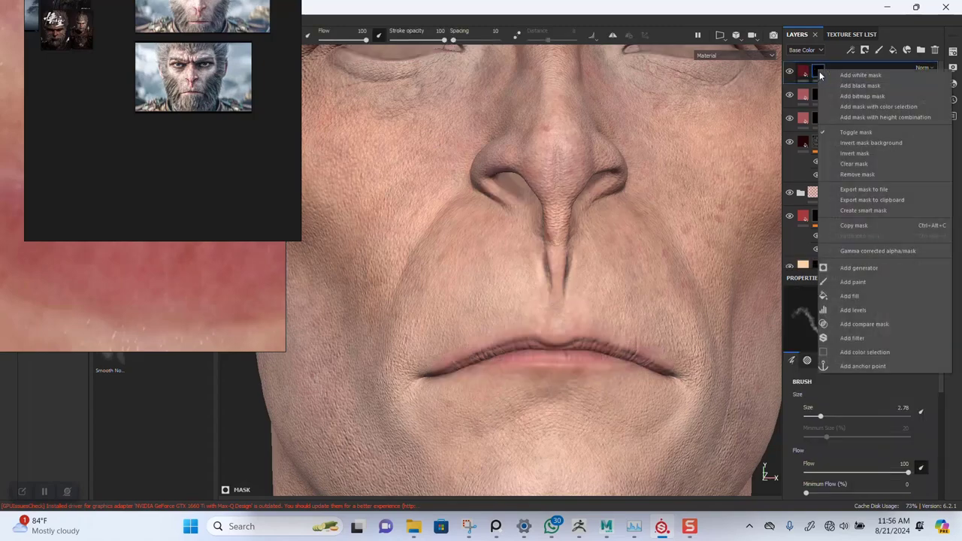
{"action": "left_click", "coordinate": [863, 96]}
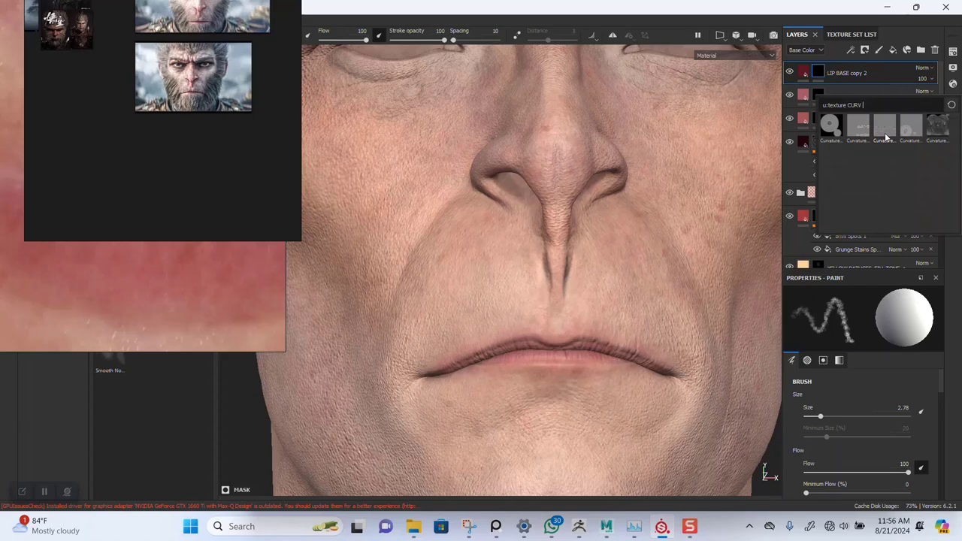
{"action": "left_click", "coordinate": [937, 134]}
- Inspect the lips and chin up close to judge the color coming through the curvature bitmap mask
{"action": "middle_click_drag", "start_coordinate": [619, 302], "coordinate": [608, 232], "text": "alt"}
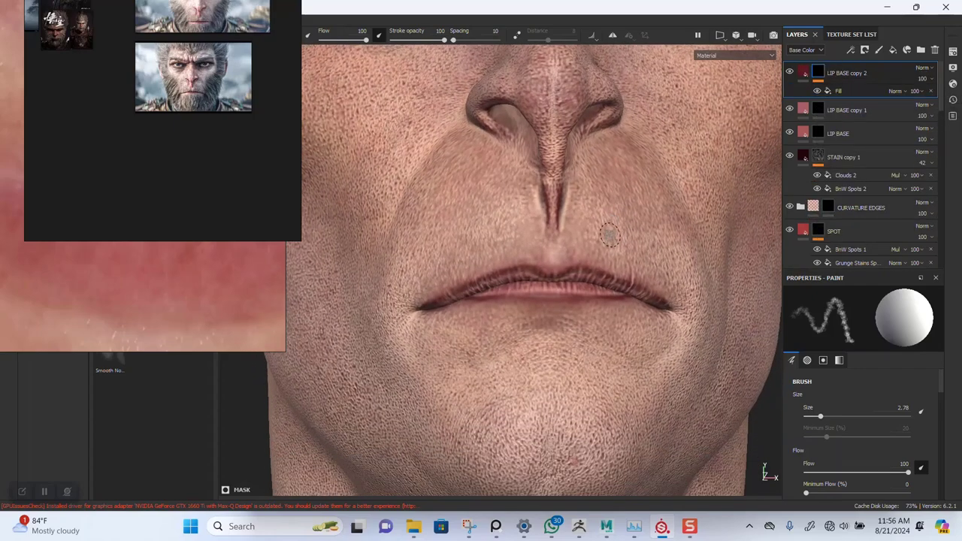
{"action": "right_click_drag", "start_coordinate": [608, 232], "coordinate": [586, 294], "text": "alt"}
{"action": "middle_click_drag", "start_coordinate": [586, 294], "coordinate": [569, 223], "text": "alt"}
{"action": "right_click_drag", "start_coordinate": [569, 223], "coordinate": [581, 207], "text": "alt"}
{"action": "left_click_drag", "start_coordinate": [580, 207], "coordinate": [589, 275], "text": "alt"}
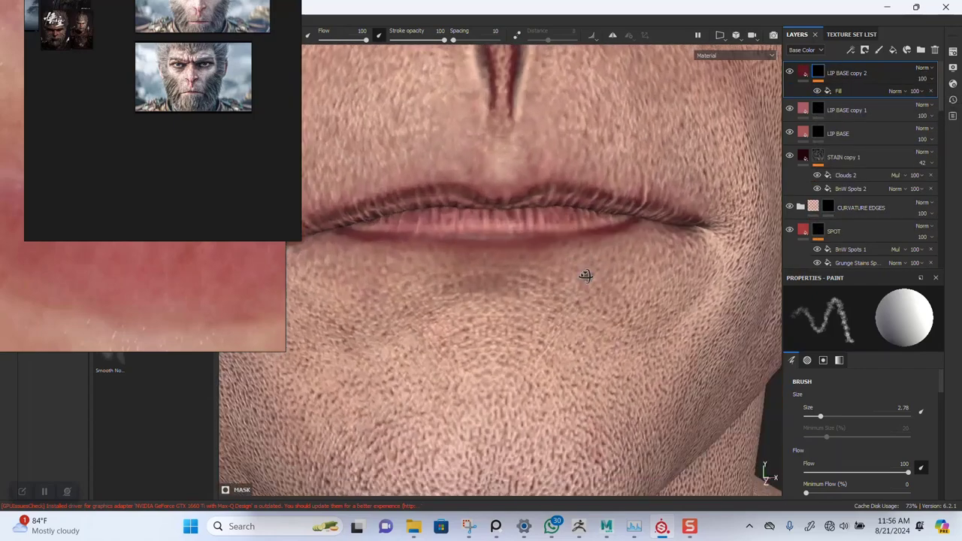
{"action": "middle_click_drag", "start_coordinate": [589, 275], "coordinate": [615, 325], "text": "alt"}
{"action": "left_click_drag", "start_coordinate": [615, 325], "coordinate": [551, 290], "text": "alt"}
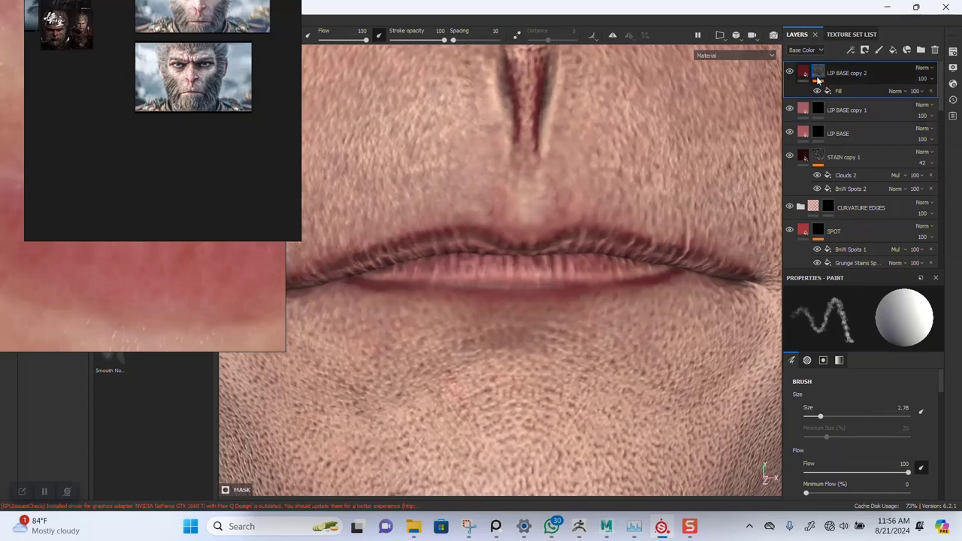
- Group LIP BASE copy 2 into a folder named LIP CURVATURE and add a black mask to the folder
{"action": "right_click", "coordinate": [822, 74]}
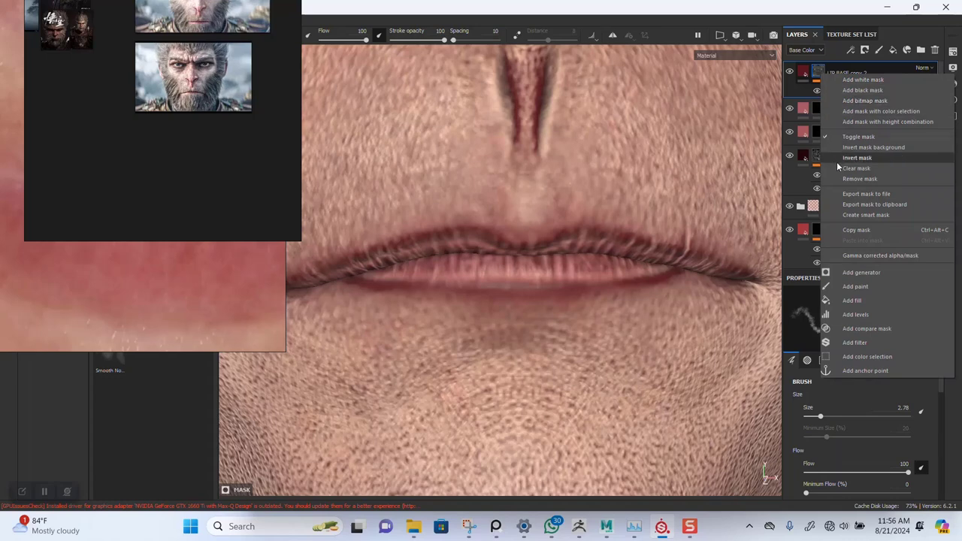
{"action": "left_click", "coordinate": [799, 87]}
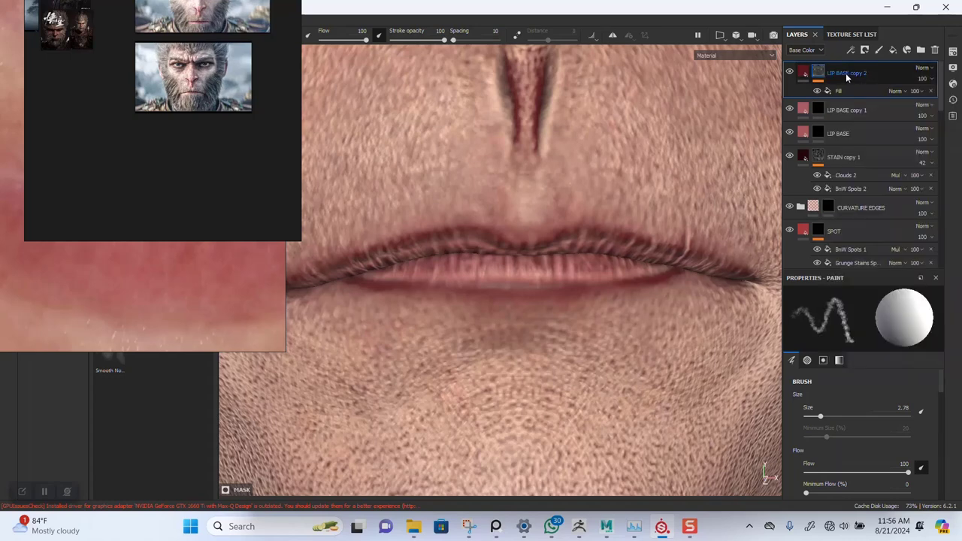
{"action": "key", "text": "ctrl+g"}
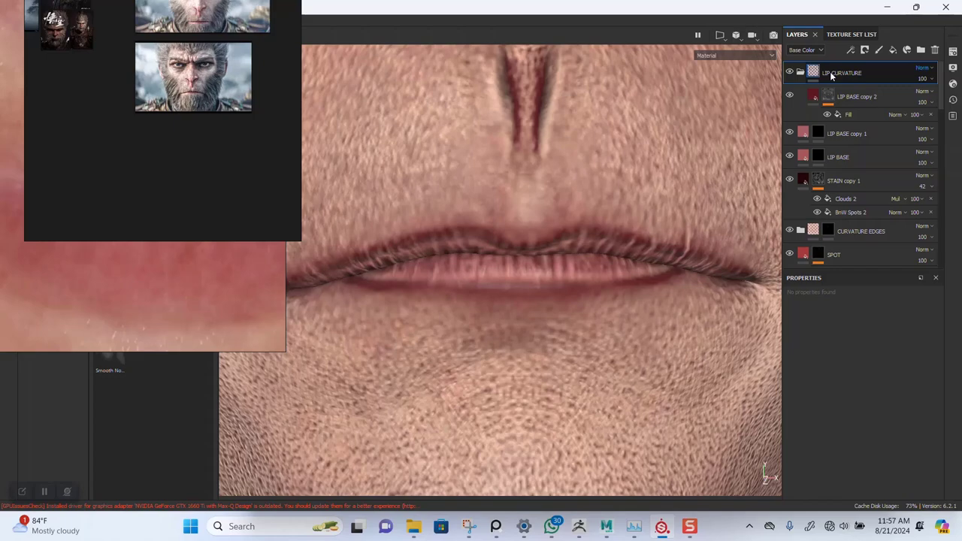
{"action": "right_click", "coordinate": [830, 71]}
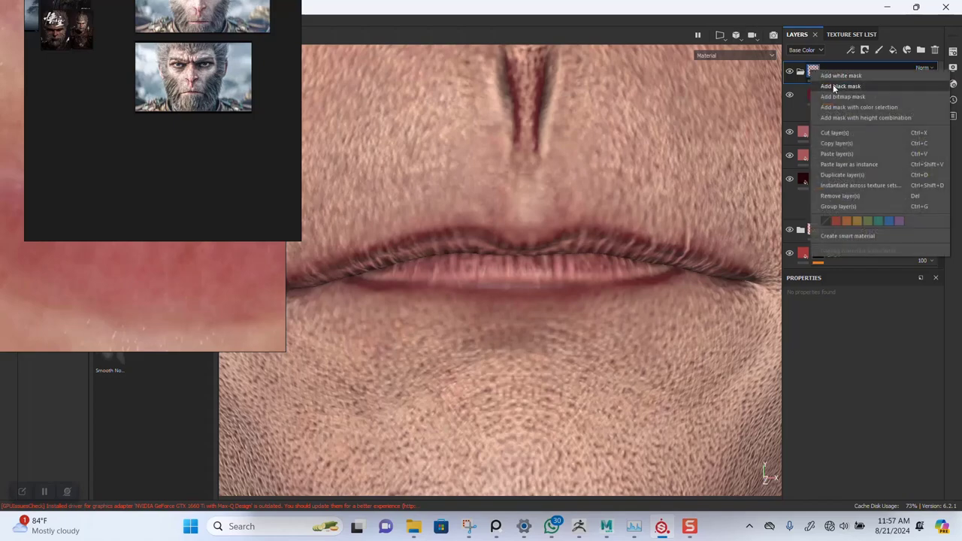
{"action": "left_click", "coordinate": [840, 87]}
- Paint the LIP CURVATURE folder's mask along the upper and lower lips out to both mouth corners, revealing the dark red crease detail
{"action": "scroll", "coordinate": [475, 369], "scroll_direction": "up", "scroll_amount": 5}
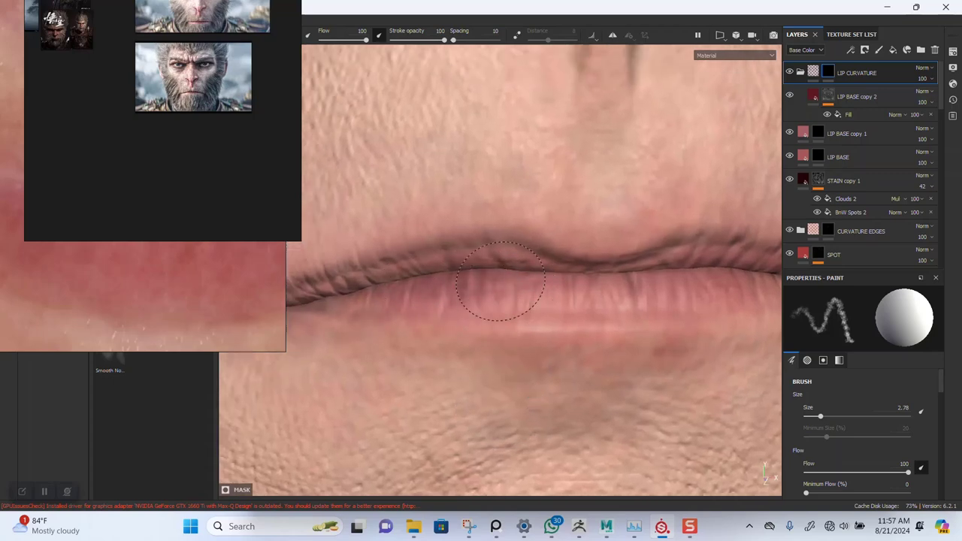
{"action": "middle_click_drag", "start_coordinate": [707, 274], "coordinate": [603, 300], "text": "alt"}
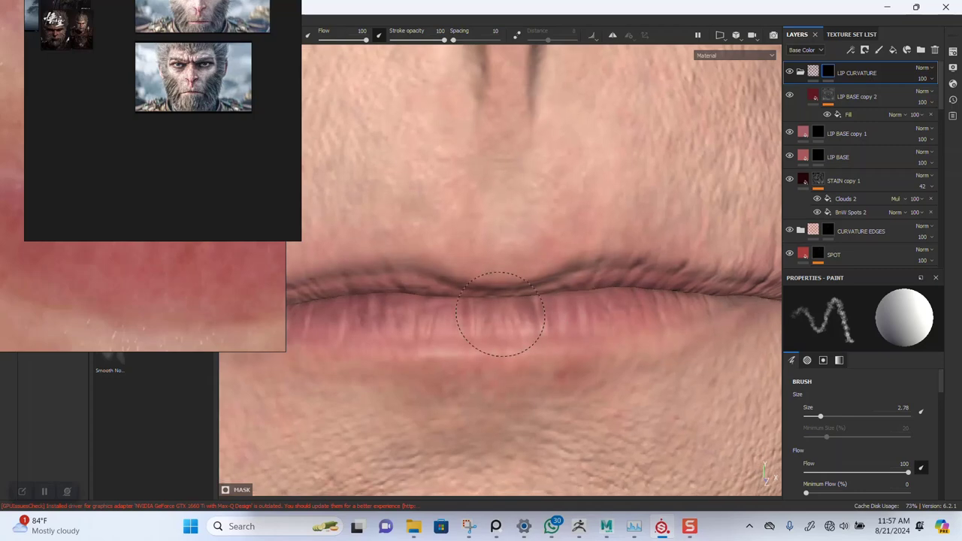
{"action": "left_click_drag", "start_coordinate": [605, 301], "coordinate": [509, 301], "text": "alt"}
{"action": "left_click_drag", "start_coordinate": [634, 322], "coordinate": [551, 289], "text": "alt"}
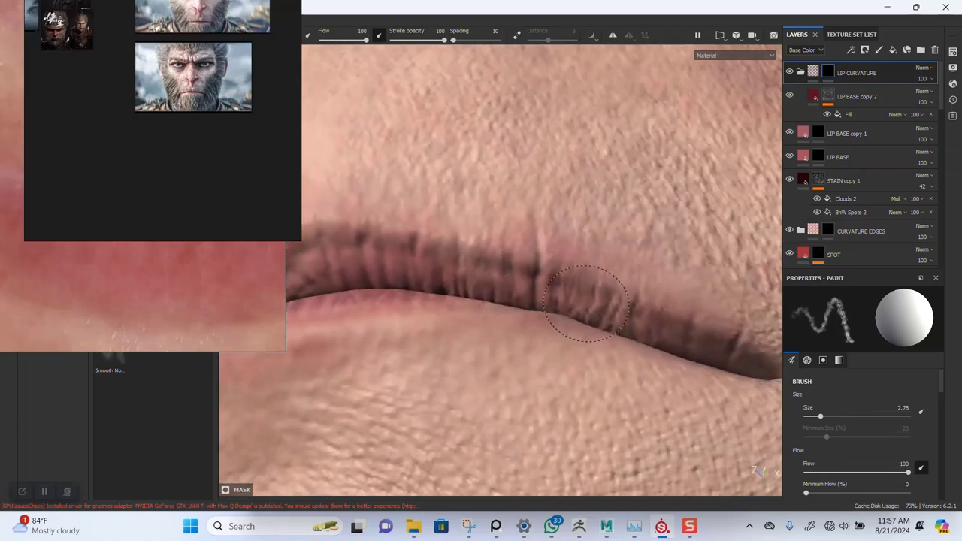
{"action": "mouse_move", "coordinate": [591, 323]}
{"action": "left_mouse_down", "text": "alt"}
{"action": "mouse_move", "coordinate": [554, 307]}
{"action": "mouse_move", "coordinate": [666, 344]}
{"action": "mouse_move", "coordinate": [544, 336]}
{"action": "mouse_move", "coordinate": [524, 312]}
{"action": "left_mouse_up", "text": "alt"}
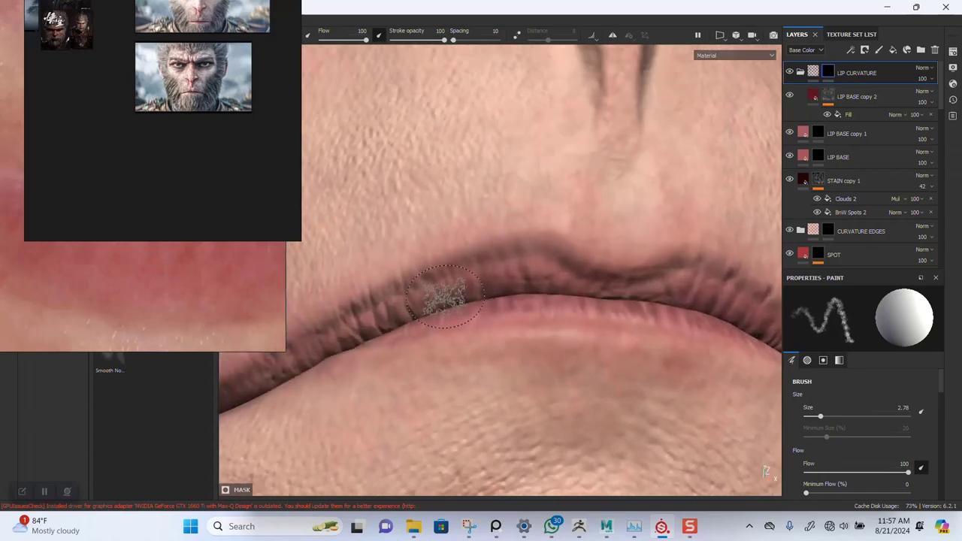
{"action": "left_click_drag", "start_coordinate": [446, 297], "coordinate": [585, 282], "text": "alt"}
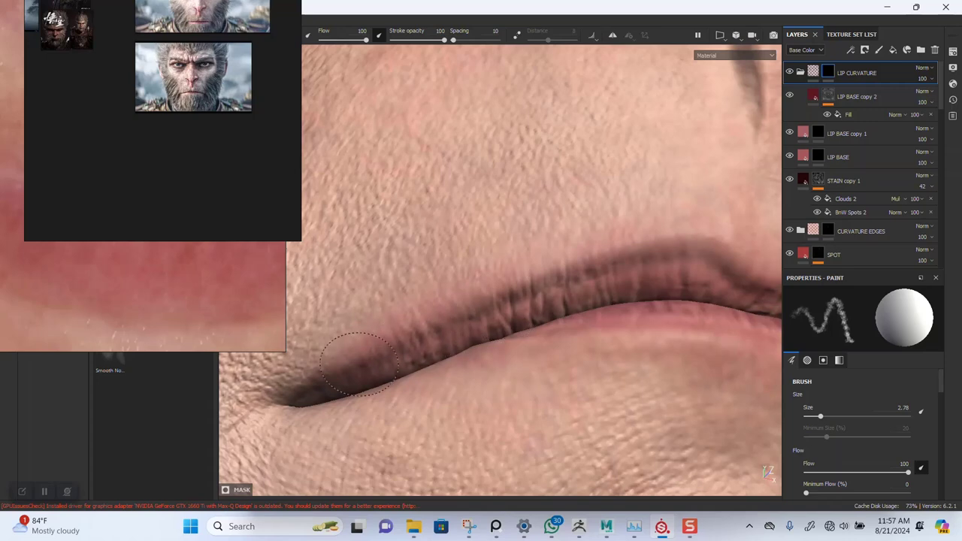
{"action": "mouse_move", "coordinate": [359, 364]}
{"action": "left_mouse_down", "text": "alt"}
{"action": "mouse_move", "coordinate": [520, 374]}
{"action": "mouse_move", "coordinate": [569, 327]}
{"action": "mouse_move", "coordinate": [473, 346]}
{"action": "left_mouse_up", "text": "alt"}
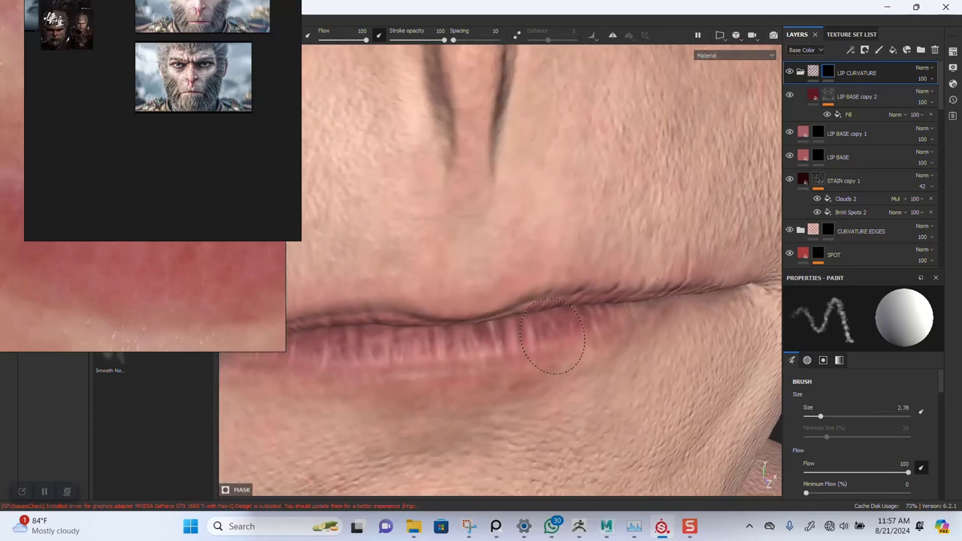
{"action": "mouse_move", "coordinate": [552, 336]}
{"action": "left_mouse_down", "text": "alt"}
{"action": "mouse_move", "coordinate": [576, 242]}
{"action": "mouse_move", "coordinate": [467, 270]}
{"action": "mouse_move", "coordinate": [518, 238]}
{"action": "mouse_move", "coordinate": [544, 293]}
{"action": "mouse_move", "coordinate": [519, 258]}
{"action": "left_mouse_up", "text": "alt"}
{"action": "scroll", "coordinate": [486, 198], "scroll_direction": "down", "scroll_amount": 5}
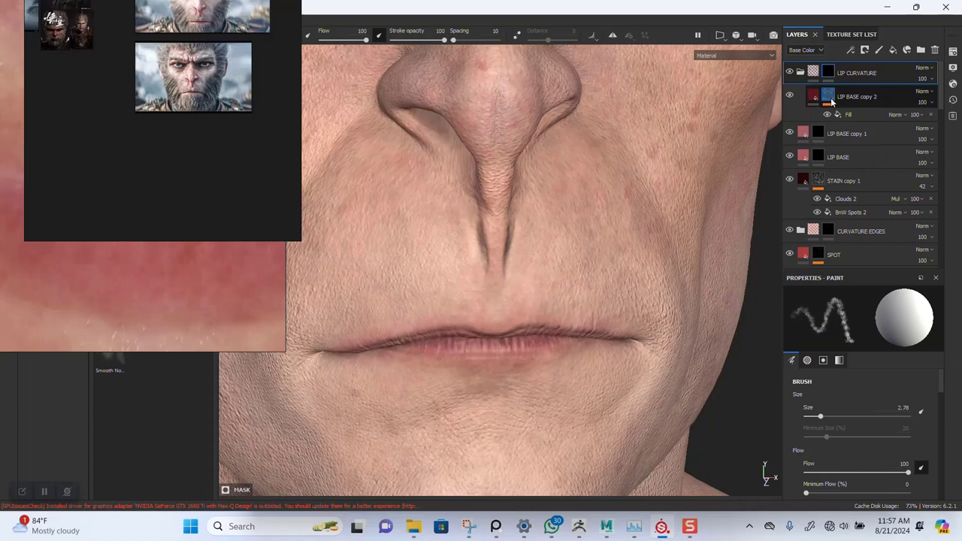
- Add a Blur filter to the LIP CURVATURE folder's mask with a blur intensity of 1.04
{"action": "right_click", "coordinate": [829, 72]}
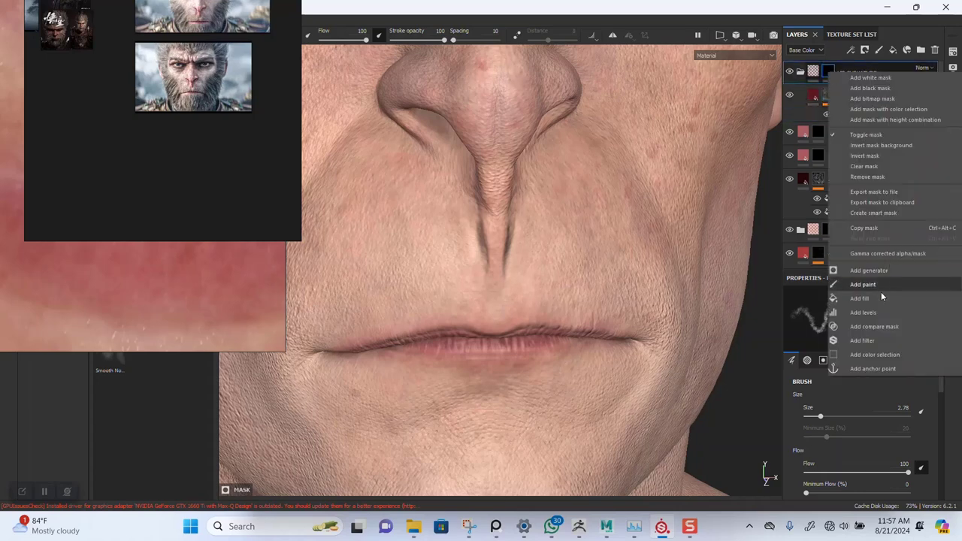
{"action": "left_click", "coordinate": [862, 340]}
{"action": "left_click", "coordinate": [861, 313]}
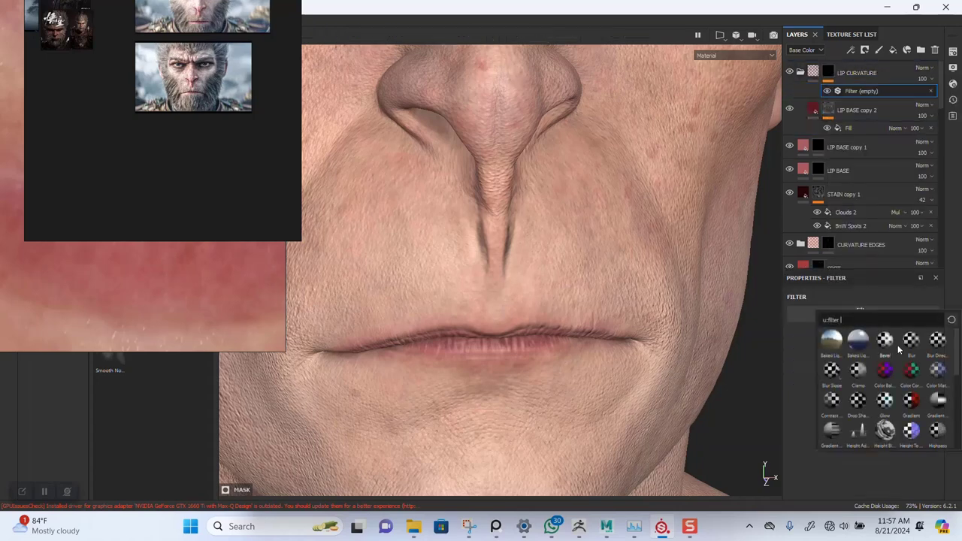
{"action": "left_click", "coordinate": [910, 345]}
{"action": "scroll", "coordinate": [563, 355], "scroll_direction": "up", "scroll_amount": 1}
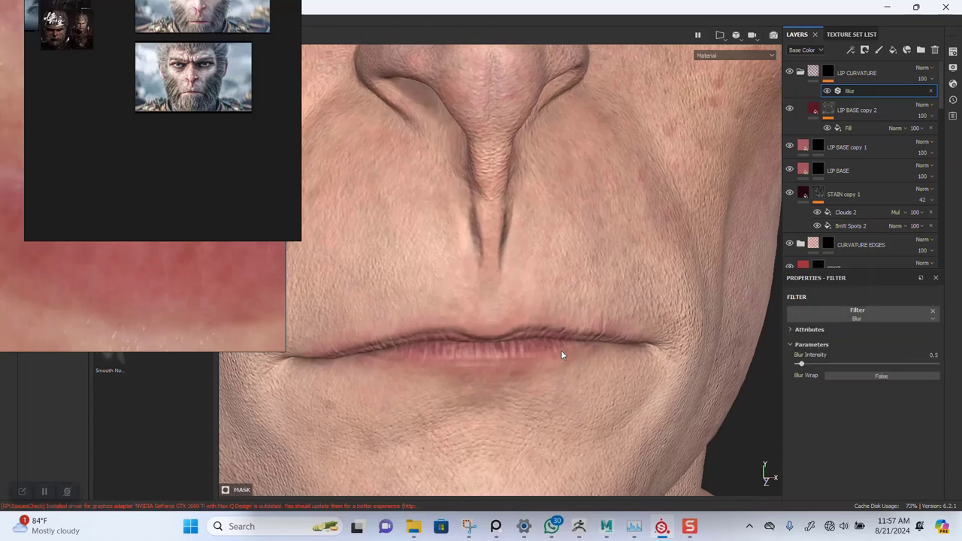
{"action": "middle_click_drag", "start_coordinate": [563, 356], "coordinate": [563, 335], "text": "alt"}
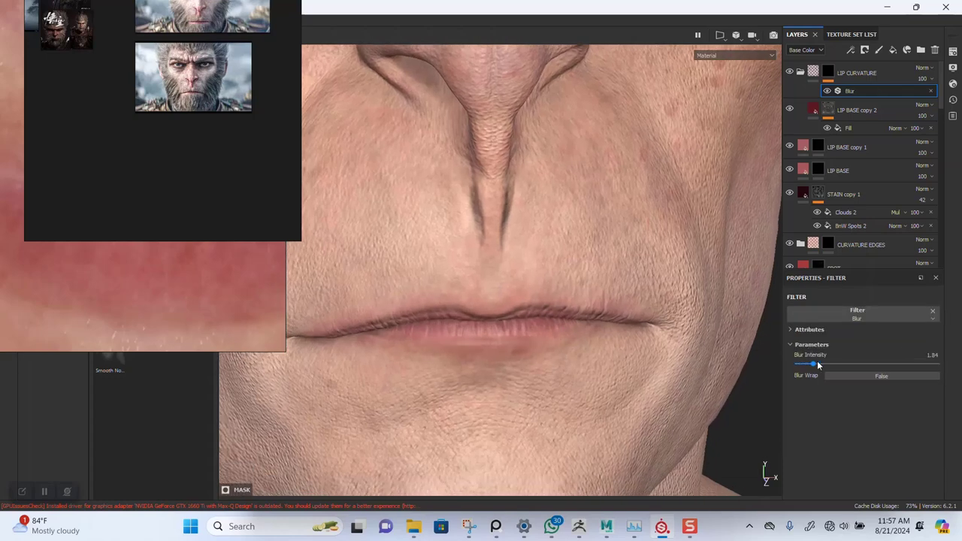
{"action": "left_click", "coordinate": [810, 365]}
- Examine the blurred lip creases up close and on the whole head to judge how softly they blend
{"action": "mouse_move", "coordinate": [543, 288]}
{"action": "left_mouse_down", "text": "alt"}
{"action": "mouse_move", "coordinate": [498, 271]}
{"action": "mouse_move", "coordinate": [530, 288]}
{"action": "left_mouse_up", "text": "alt"}
{"action": "right_click_drag", "start_coordinate": [530, 287], "coordinate": [531, 424], "text": "alt"}
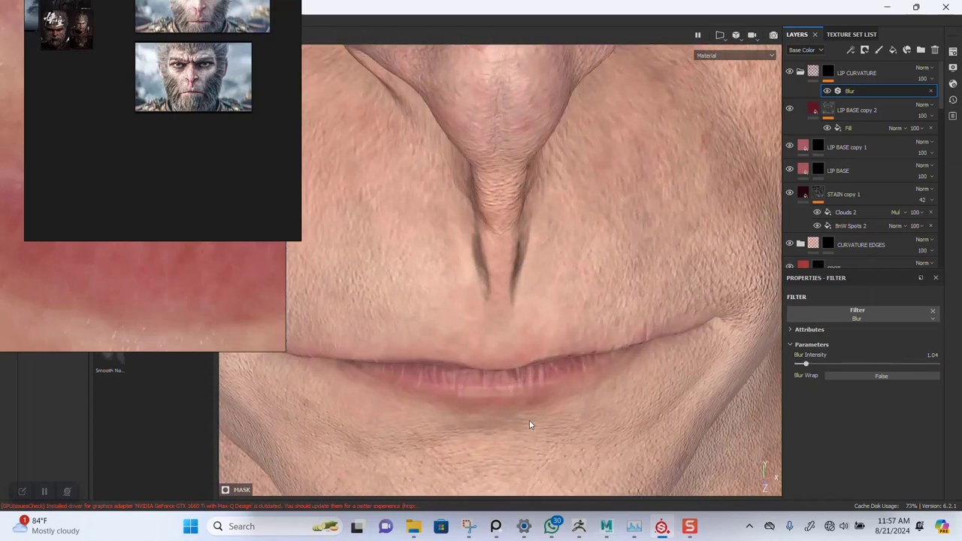
{"action": "left_click_drag", "start_coordinate": [530, 424], "coordinate": [573, 402], "text": "alt"}
{"action": "right_click_drag", "start_coordinate": [518, 410], "coordinate": [514, 453], "text": "alt"}
{"action": "left_click_drag", "start_coordinate": [519, 379], "coordinate": [526, 353], "text": "alt"}
{"action": "right_click_drag", "start_coordinate": [526, 346], "coordinate": [488, 196], "text": "alt"}
{"action": "left_click_drag", "start_coordinate": [635, 350], "coordinate": [567, 353], "text": "alt"}
{"action": "right_click_drag", "start_coordinate": [538, 308], "coordinate": [515, 236], "text": "alt"}
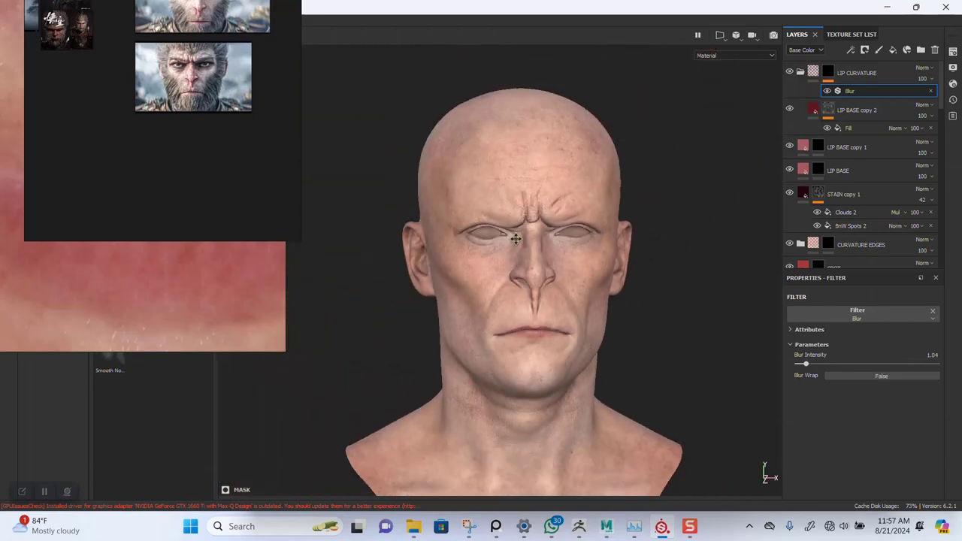
{"action": "middle_click_drag", "start_coordinate": [456, 156], "coordinate": [442, 150], "text": "alt"}
{"action": "right_click_drag", "start_coordinate": [489, 259], "coordinate": [552, 361], "text": "alt"}
- Enlarge the mouth in the Wukong reference image and compare its lip color with the head's lips
{"action": "scroll", "coordinate": [189, 89], "scroll_direction": "up", "scroll_amount": 3}
{"action": "scroll", "coordinate": [197, 77], "scroll_direction": "up", "scroll_amount": 5}
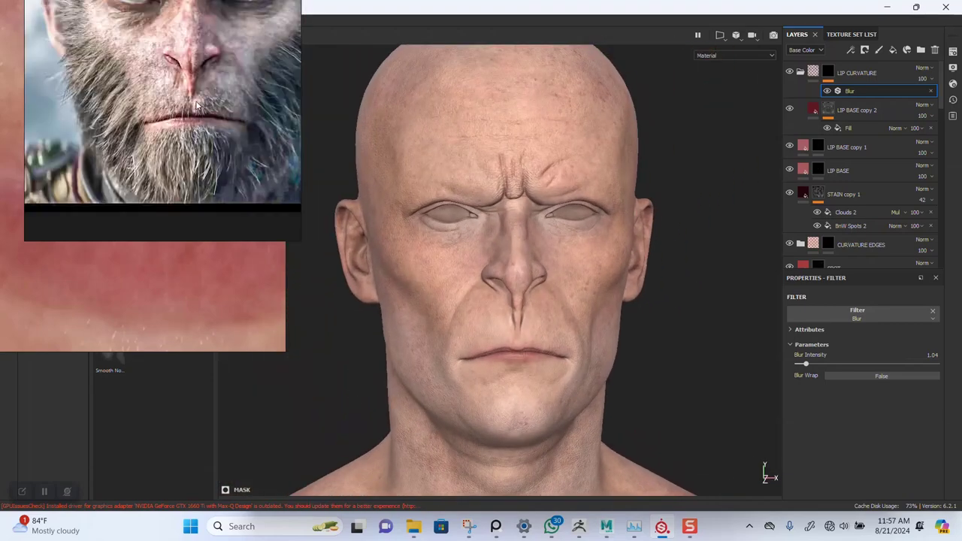
{"action": "scroll", "coordinate": [520, 335], "scroll_direction": "up", "scroll_amount": 1}
{"action": "left_click_drag", "start_coordinate": [518, 388], "coordinate": [507, 298], "text": "alt"}
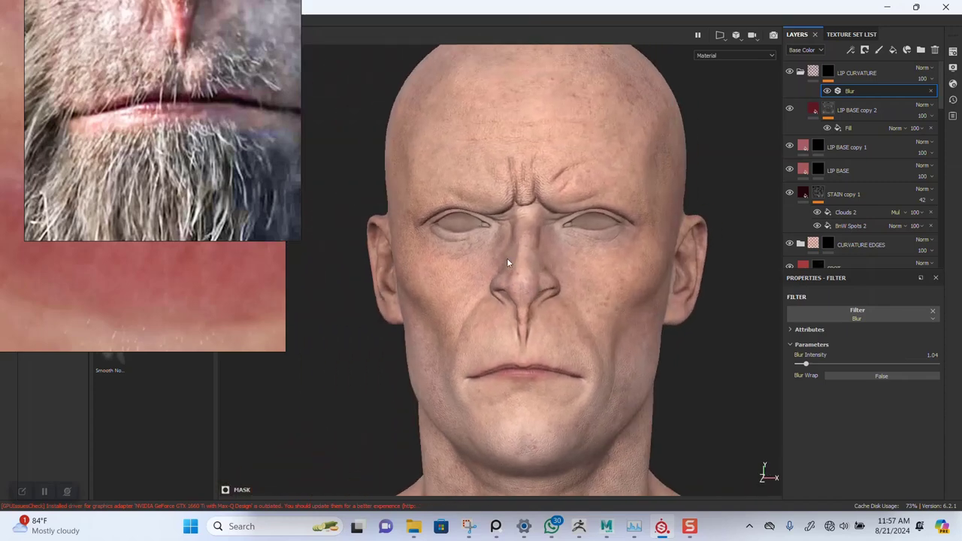
{"action": "scroll", "coordinate": [526, 301], "scroll_direction": "up", "scroll_amount": 3}
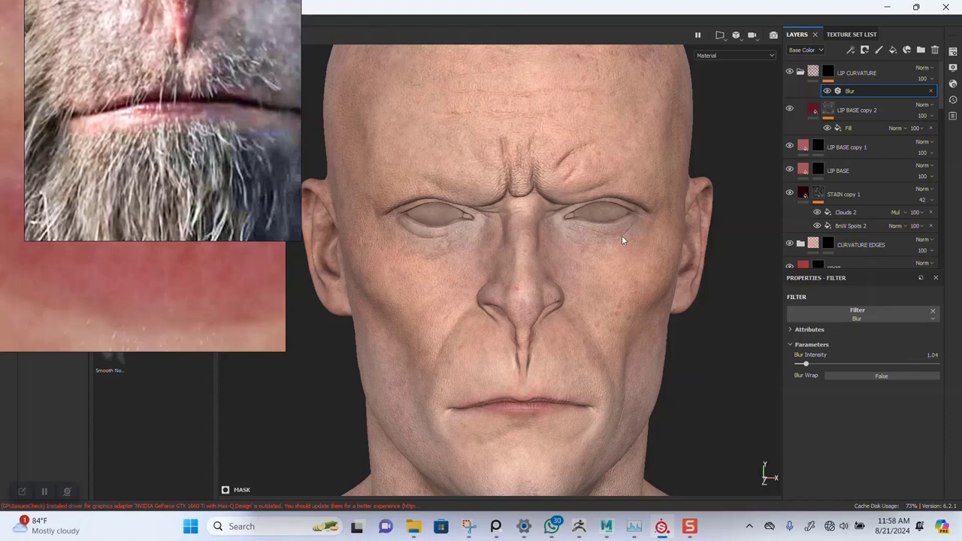
{"action": "scroll", "coordinate": [535, 288], "scroll_direction": "down", "scroll_amount": 5}
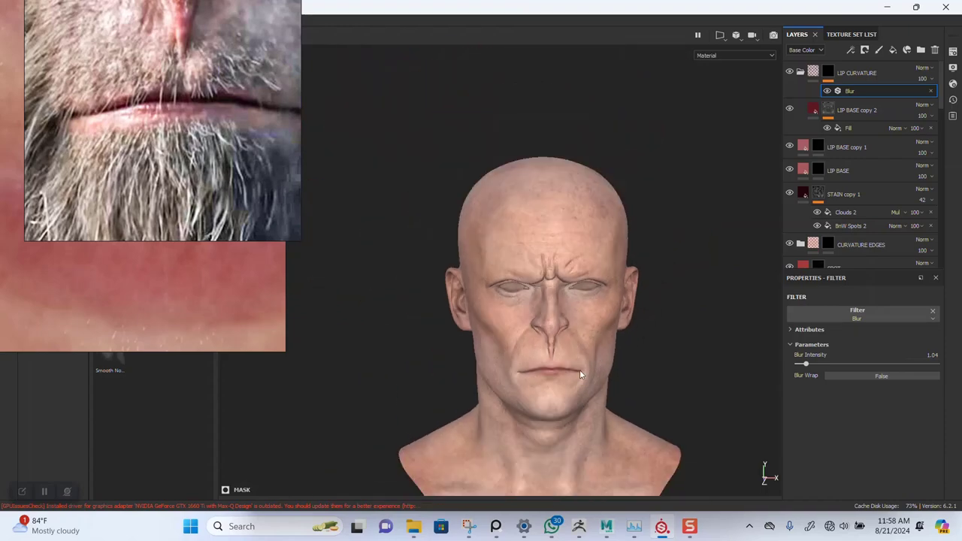
{"action": "middle_click_drag", "start_coordinate": [580, 374], "coordinate": [558, 324], "text": "alt"}
{"action": "left_click_drag", "start_coordinate": [538, 300], "coordinate": [564, 291], "text": "alt"}
{"action": "scroll", "coordinate": [565, 301], "scroll_direction": "up", "scroll_amount": 3}
{"action": "middle_click_drag", "start_coordinate": [565, 291], "coordinate": [563, 248], "text": "alt"}
{"action": "right_click_drag", "start_coordinate": [563, 248], "coordinate": [569, 329], "text": "alt"}
{"action": "left_click_drag", "start_coordinate": [569, 328], "coordinate": [552, 319], "text": "alt"}
{"action": "middle_click_drag", "start_coordinate": [552, 319], "coordinate": [567, 355], "text": "alt"}
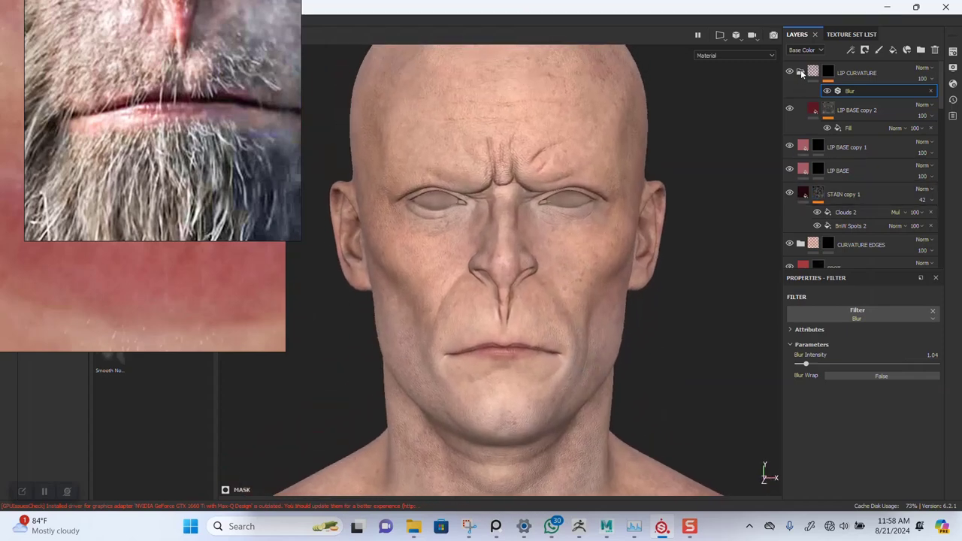
- Group LIP CURVATURE, LIP BASE copy 1 and LIP BASE into a folder named LIP PAINT and collapse it
{"action": "left_click", "coordinate": [801, 72]}
{"action": "left_click", "coordinate": [858, 78]}
{"action": "left_click", "coordinate": [864, 133], "text": "shift"}
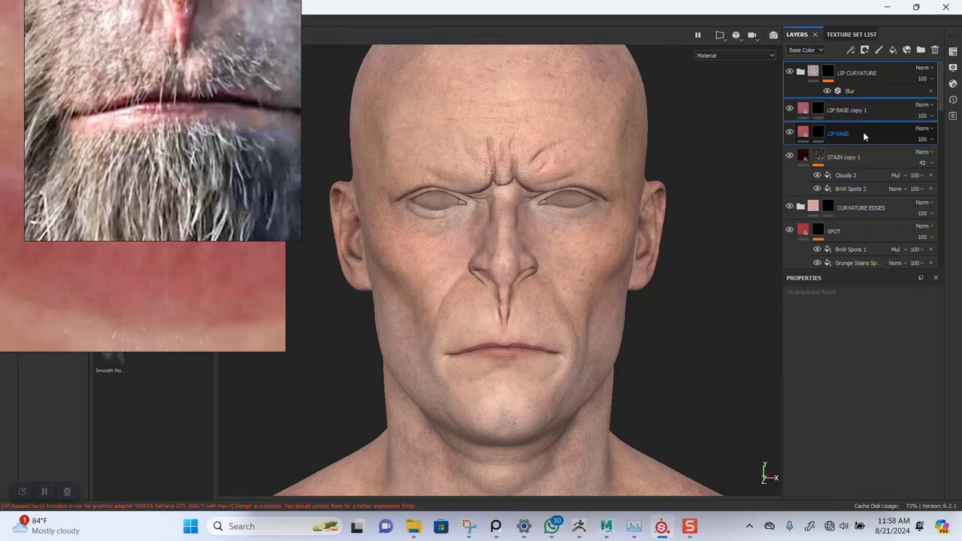
{"action": "key", "text": "ctrl+g"}
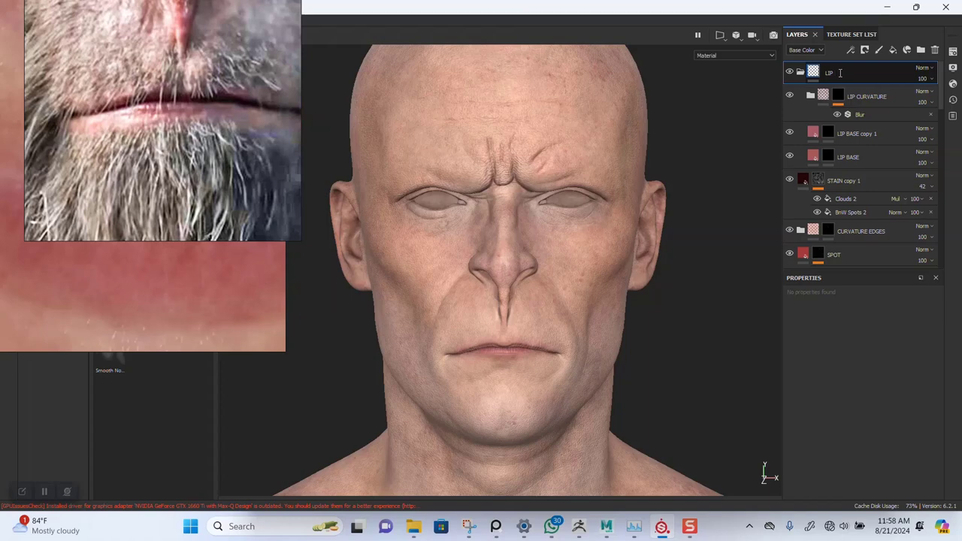
{"action": "type", "text": "T"}
{"action": "key", "text": "Return"}
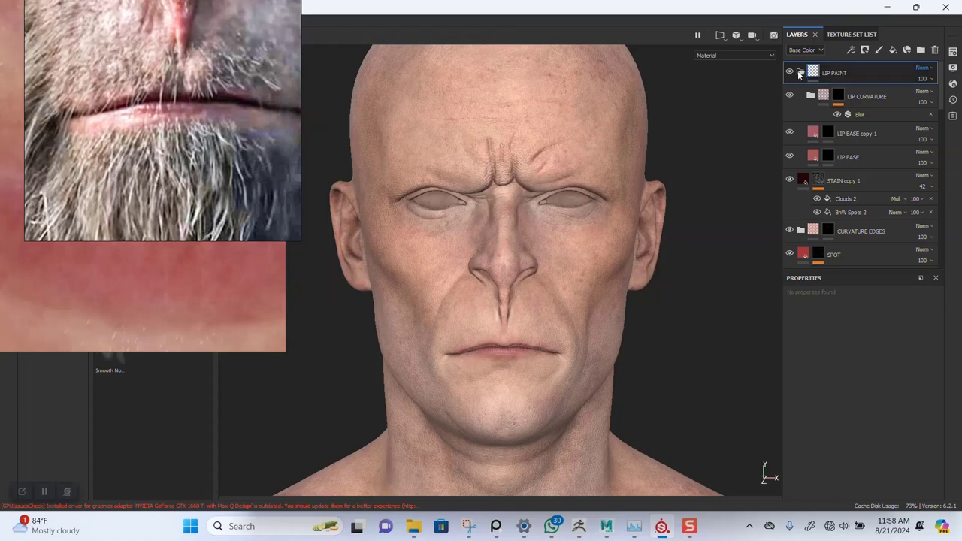
{"action": "left_click", "coordinate": [800, 72]}
- Compare the head with the STAIN copy 1 layer hidden and shown to judge its effect on the skin
{"action": "scroll", "coordinate": [530, 285], "scroll_direction": "down", "scroll_amount": 5}
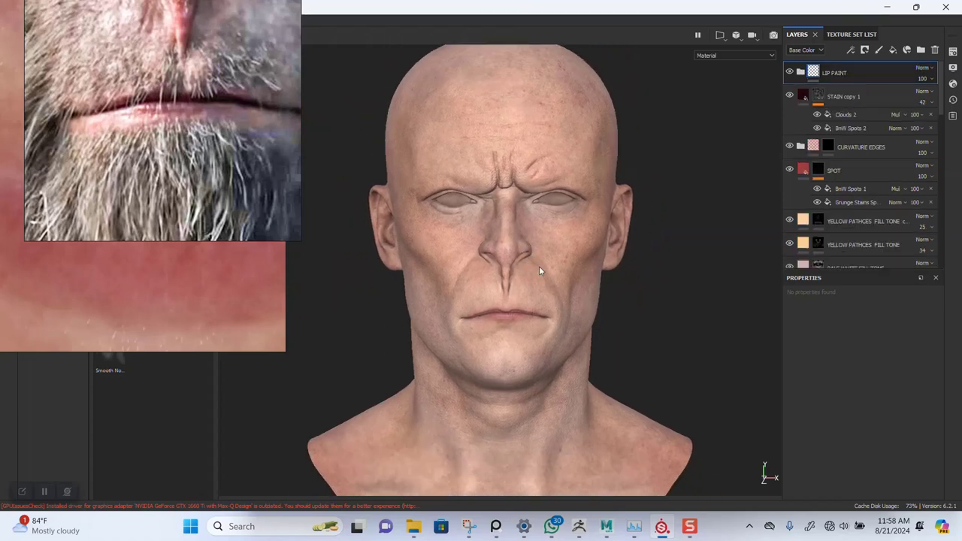
{"action": "right_click_drag", "start_coordinate": [582, 272], "coordinate": [584, 365], "text": "alt"}
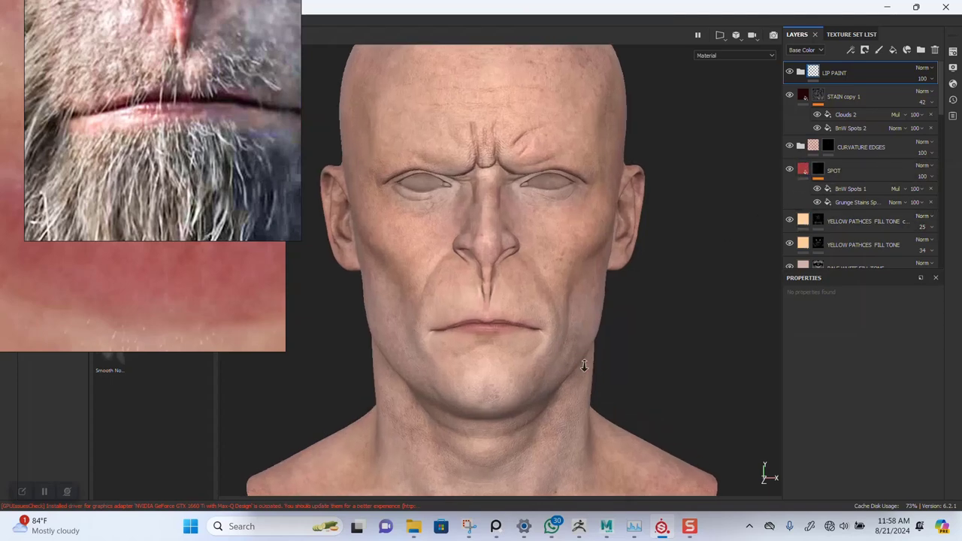
{"action": "scroll", "coordinate": [828, 193], "scroll_direction": "down", "scroll_amount": 2}
{"action": "scroll", "coordinate": [826, 209], "scroll_direction": "up", "scroll_amount": 2}
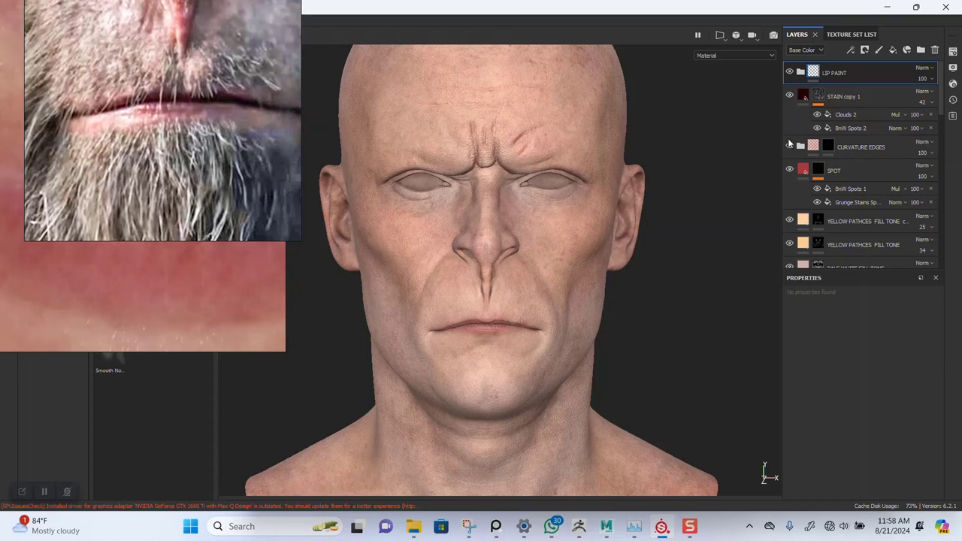
{"action": "left_click", "coordinate": [790, 97]}
{"action": "left_click", "coordinate": [790, 98]}
{"action": "left_click", "coordinate": [791, 98]}
{"action": "left_click", "coordinate": [791, 98]}
{"action": "left_click", "coordinate": [790, 98]}
{"action": "left_click", "coordinate": [791, 98]}
{"action": "right_click_drag", "start_coordinate": [608, 259], "coordinate": [546, 180], "text": "alt"}
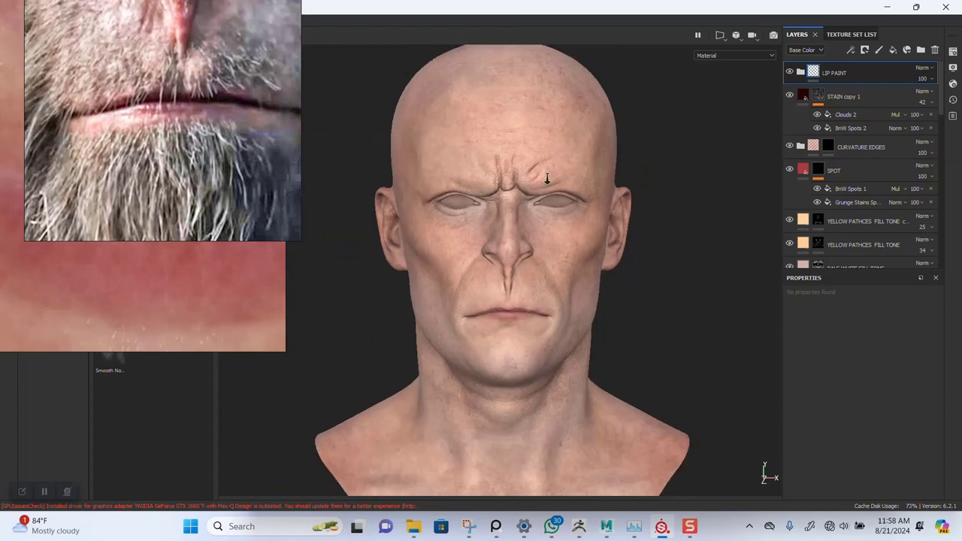
{"action": "middle_click_drag", "start_coordinate": [591, 269], "coordinate": [594, 229], "text": "alt"}
{"action": "left_click_drag", "start_coordinate": [594, 228], "coordinate": [623, 271], "text": "alt"}
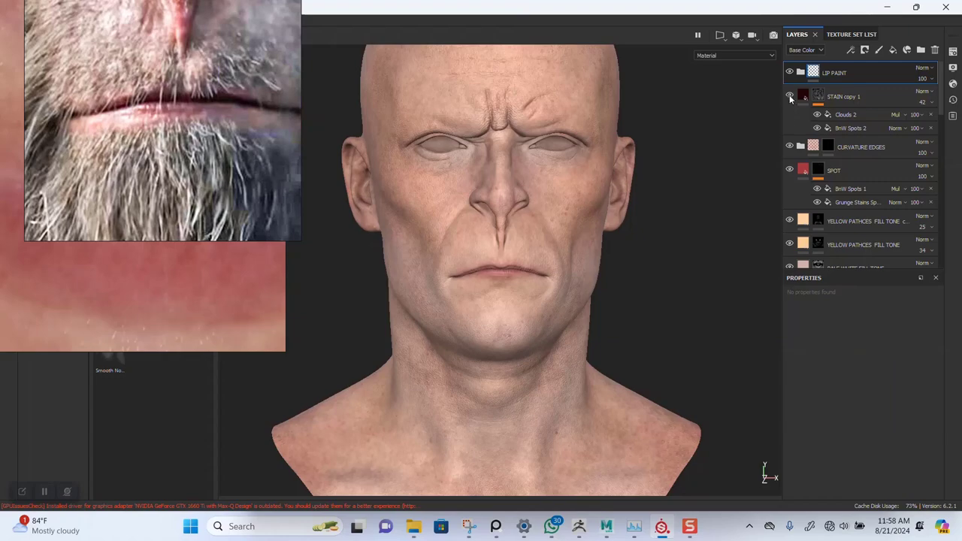
{"action": "left_click", "coordinate": [790, 97]}
{"action": "left_click", "coordinate": [790, 96]}
- Review the skin on the jaw, neck and full head, and save the project
{"action": "left_click_drag", "start_coordinate": [691, 164], "coordinate": [564, 218], "text": "alt"}
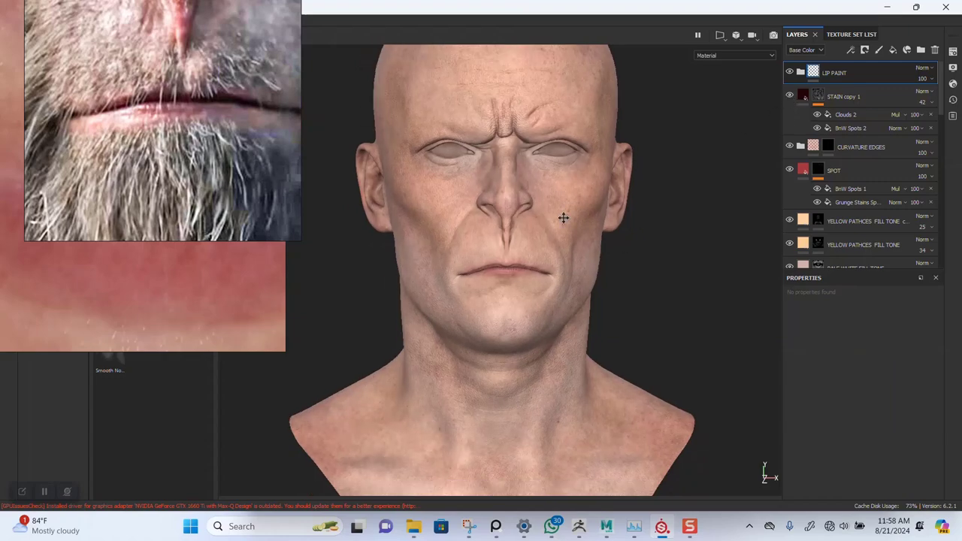
{"action": "middle_click_drag", "start_coordinate": [564, 218], "coordinate": [558, 245], "text": "alt"}
{"action": "left_click_drag", "start_coordinate": [558, 245], "coordinate": [592, 252], "text": "alt"}
{"action": "right_click_drag", "start_coordinate": [591, 252], "coordinate": [628, 319], "text": "alt"}
{"action": "middle_click_drag", "start_coordinate": [628, 319], "coordinate": [632, 277], "text": "alt"}
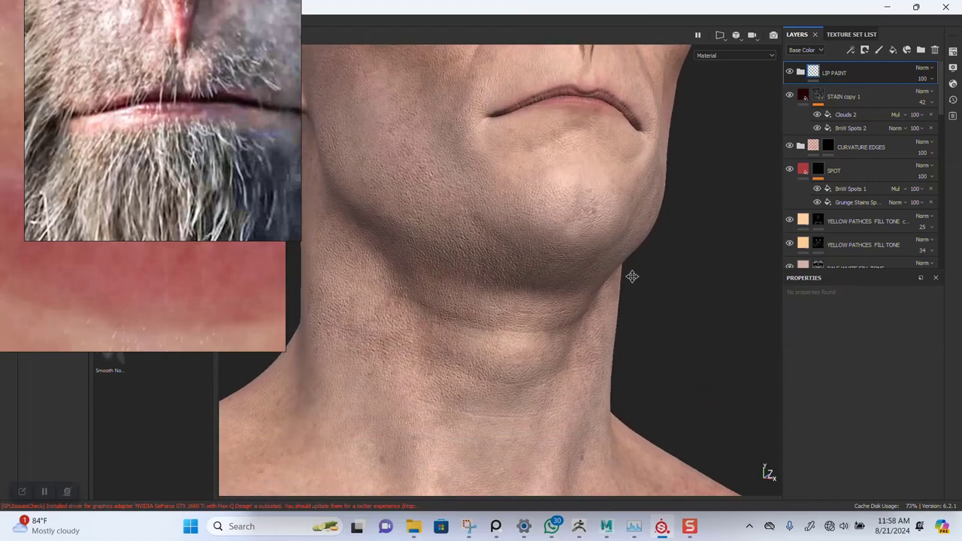
{"action": "right_click_drag", "start_coordinate": [552, 292], "coordinate": [500, 310], "text": "alt"}
{"action": "left_click_drag", "start_coordinate": [579, 320], "coordinate": [533, 264], "text": "alt"}
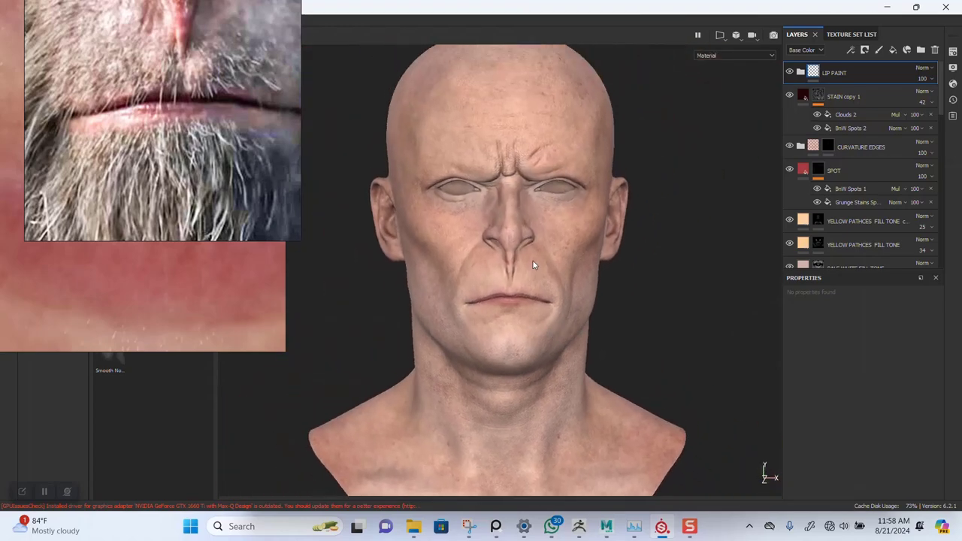
{"action": "middle_click_drag", "start_coordinate": [533, 260], "coordinate": [534, 289], "text": "alt"}
{"action": "right_click_drag", "start_coordinate": [535, 288], "coordinate": [548, 313], "text": "alt"}
{"action": "key", "text": "ctrl+s"}
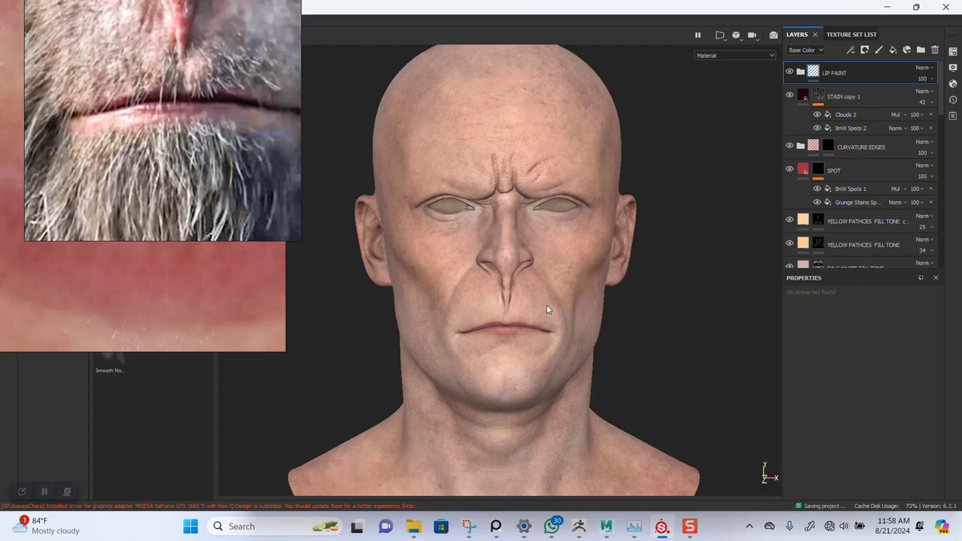